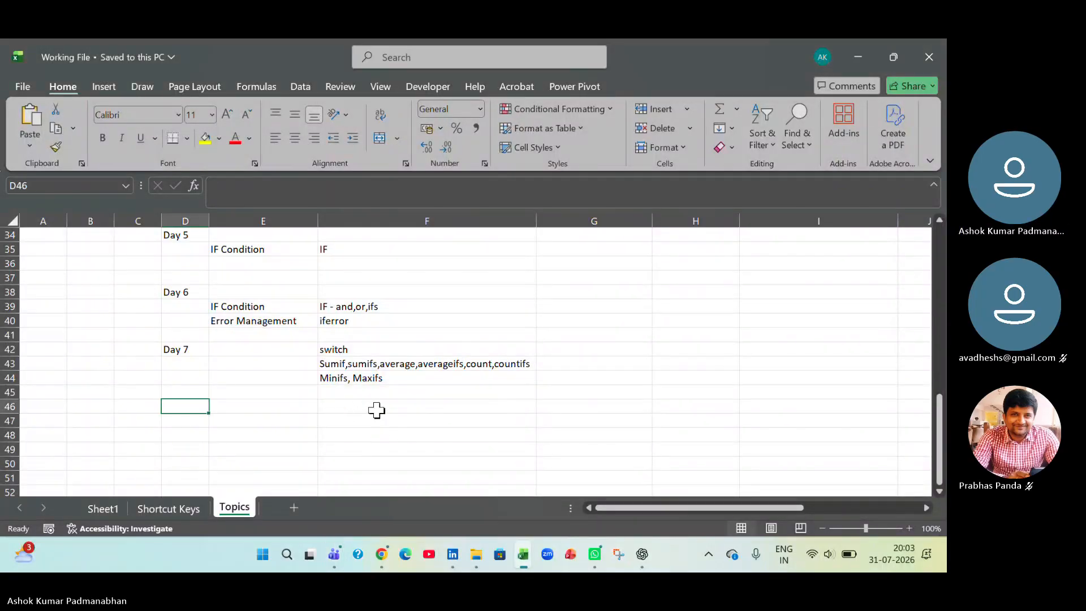
- Add a sumif entry below the Day 7 topics, with "sumif" in E46 and "Single Condition" in F46
{"action": "left_click", "coordinate": [391, 354]}
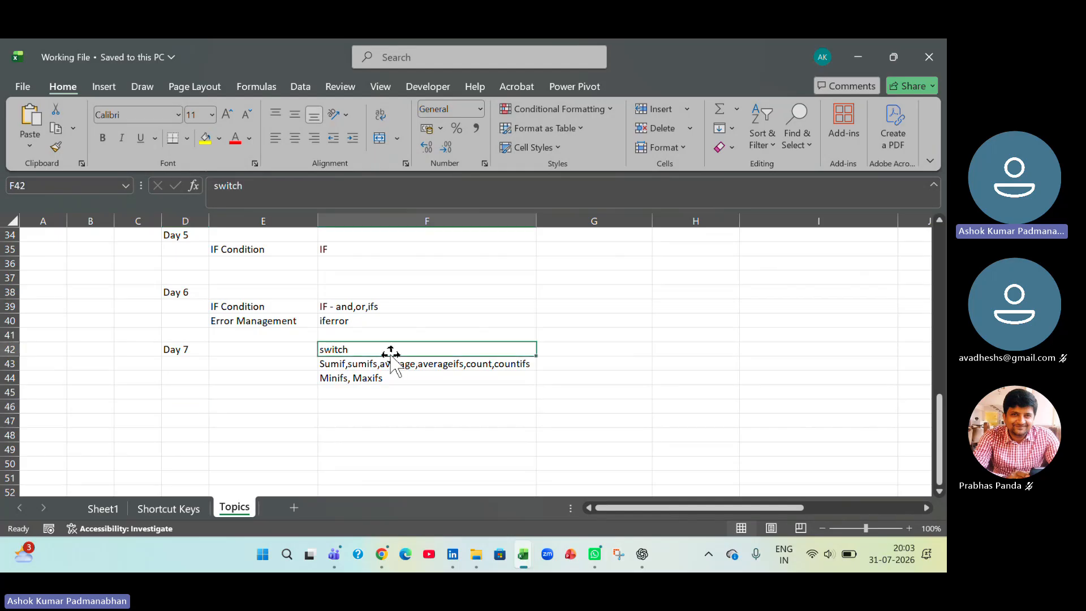
{"action": "left_click", "coordinate": [397, 368]}
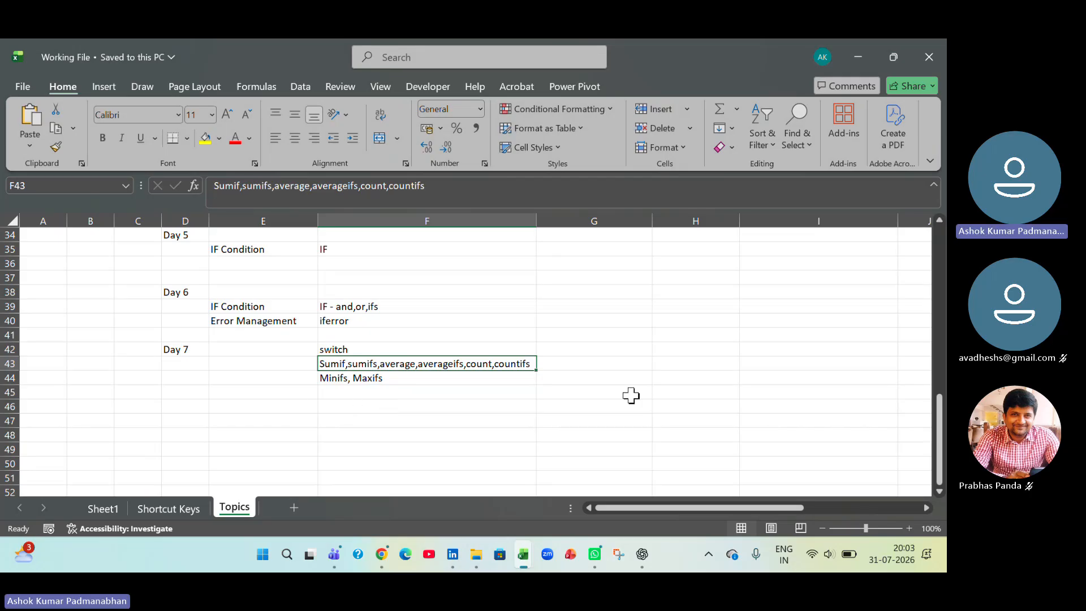
{"action": "left_click", "coordinate": [287, 405]}
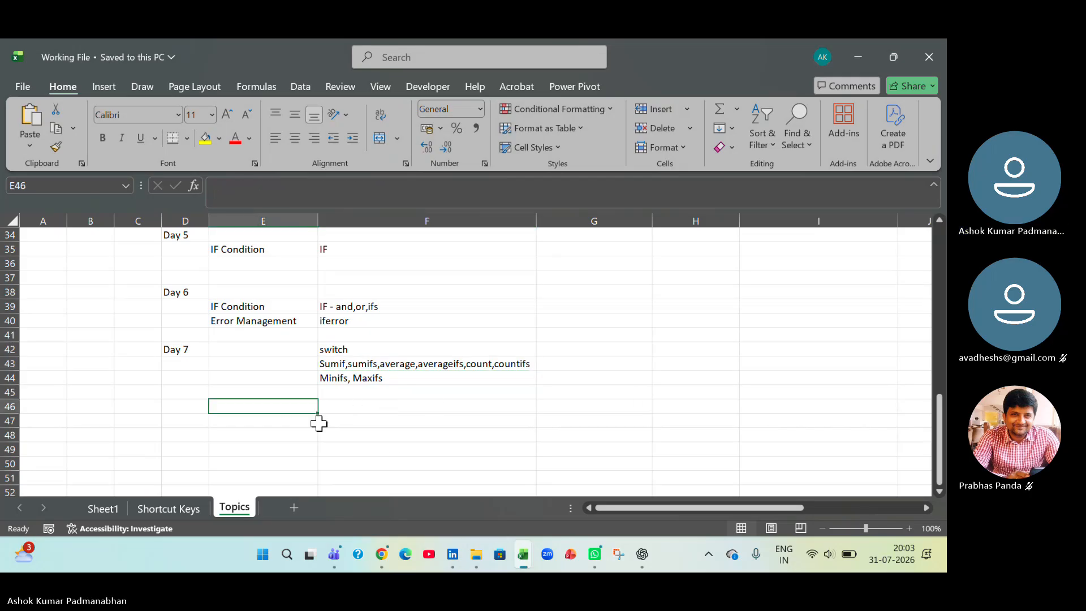
{"action": "type", "text": "sumif"}
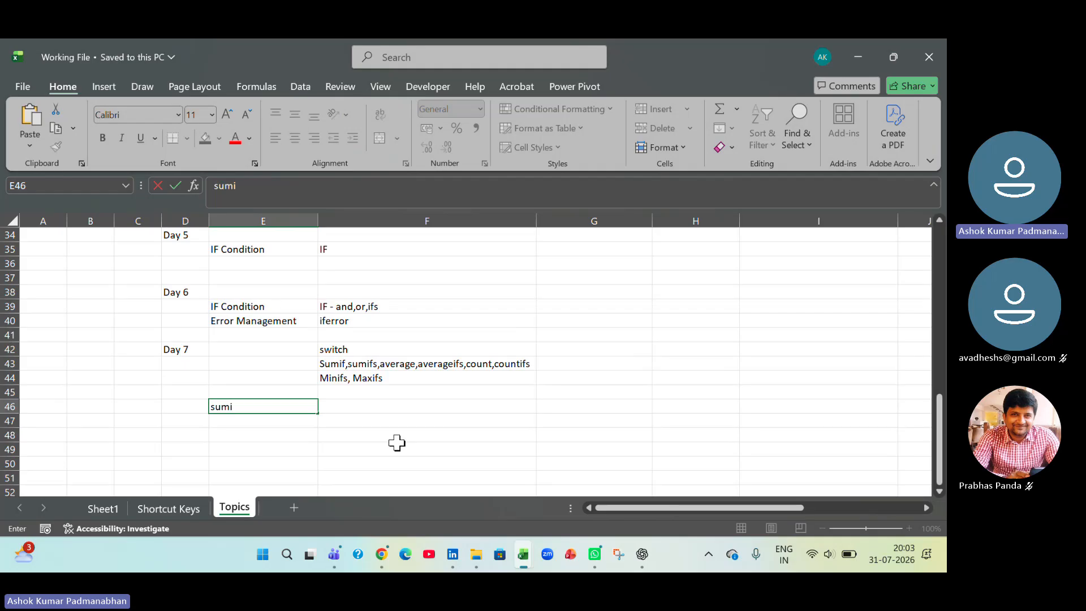
{"action": "key", "text": "Tab"}
{"action": "type", "text": "Singl"}
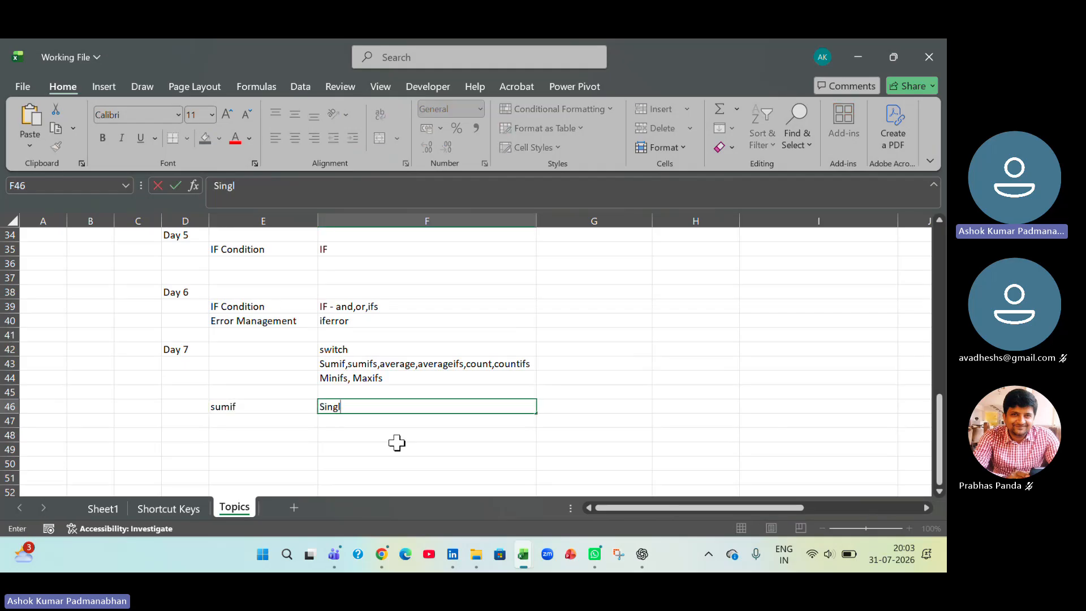
{"action": "type", "text": "e Condition"}
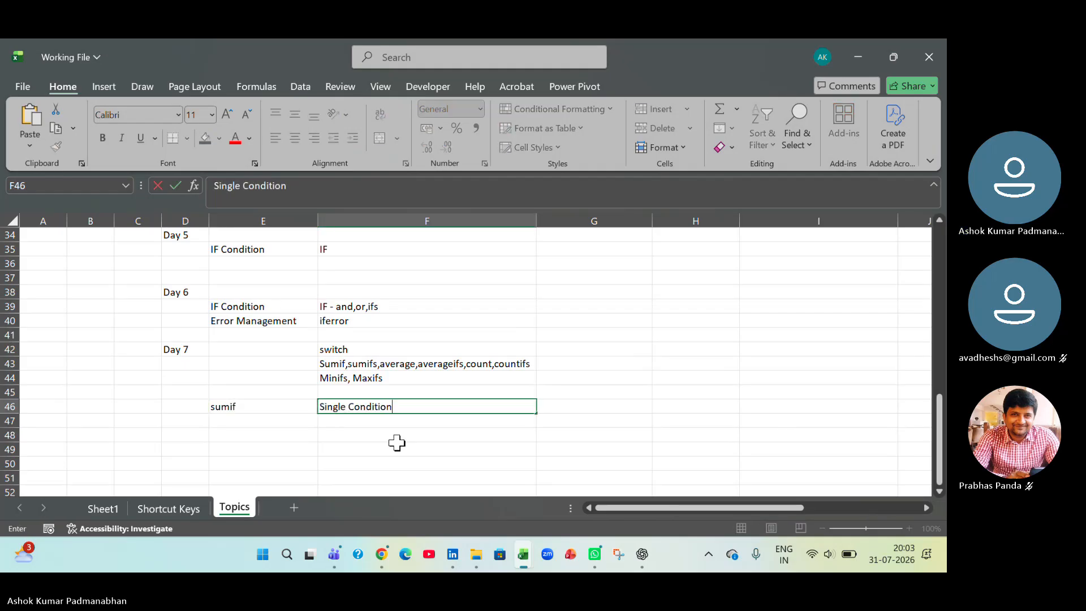
{"action": "key", "text": "Return"}
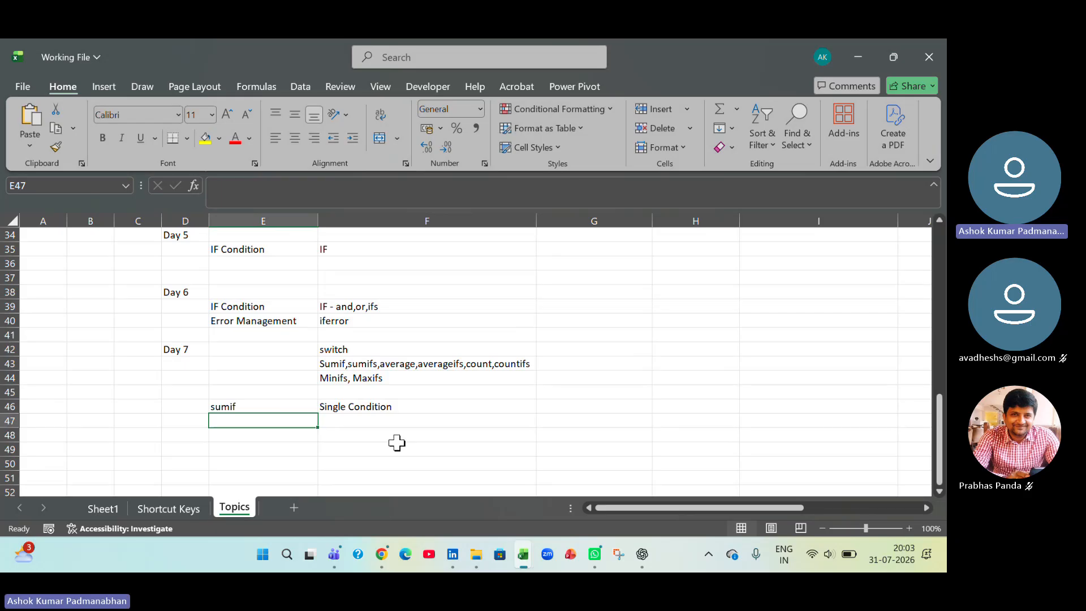
- Enter "Sumifs" in E47 and describe it as ">1 Condition" in F47
{"action": "type", "text": "Suif"}
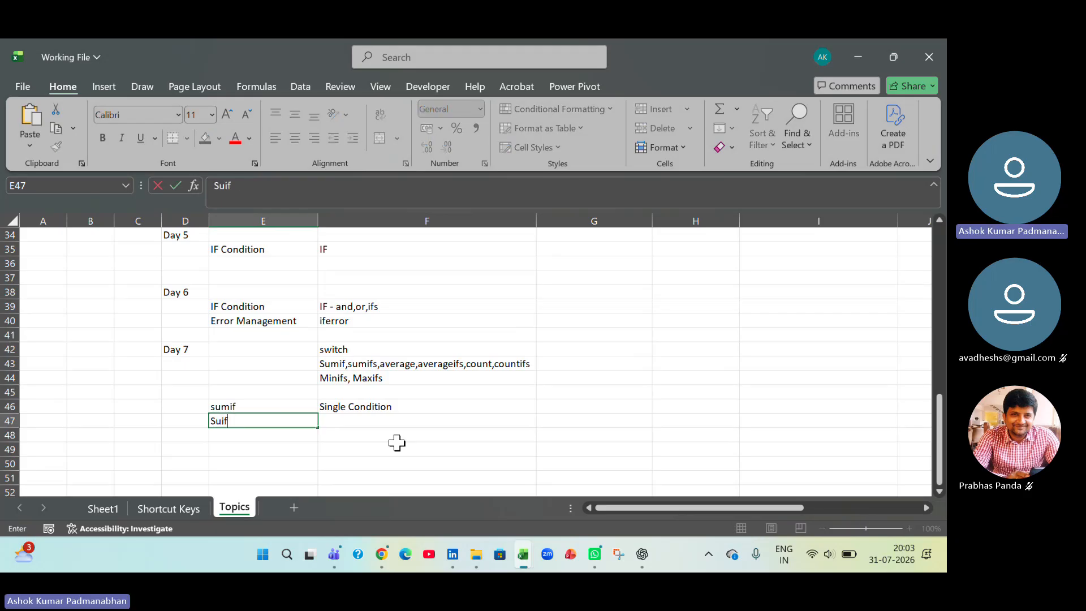
{"action": "type", "text": "mifs"}
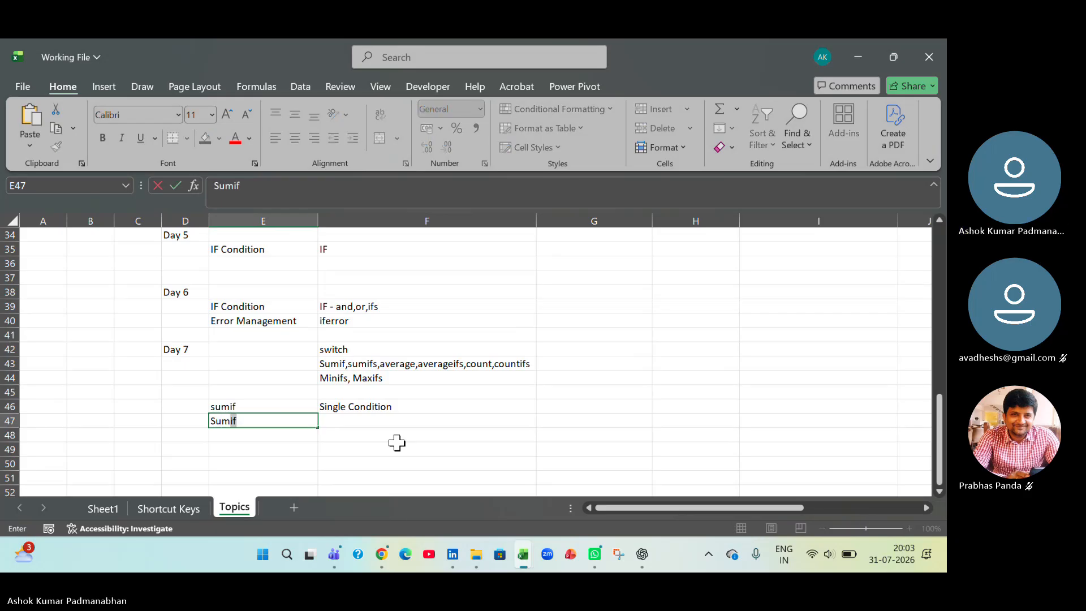
{"action": "key", "text": "Tab"}
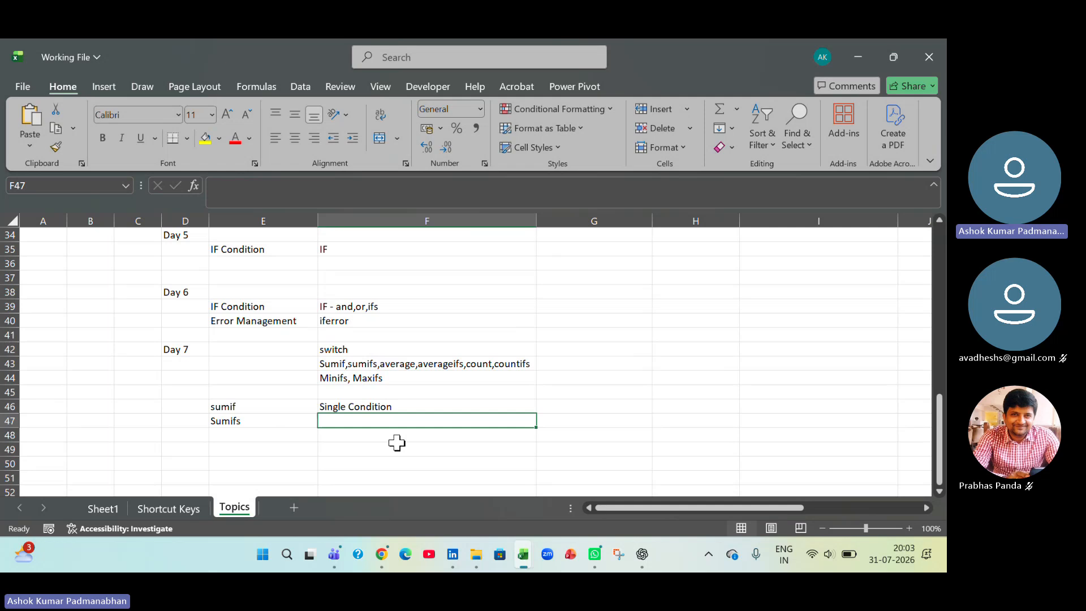
{"action": "type", "text": ">1 C"}
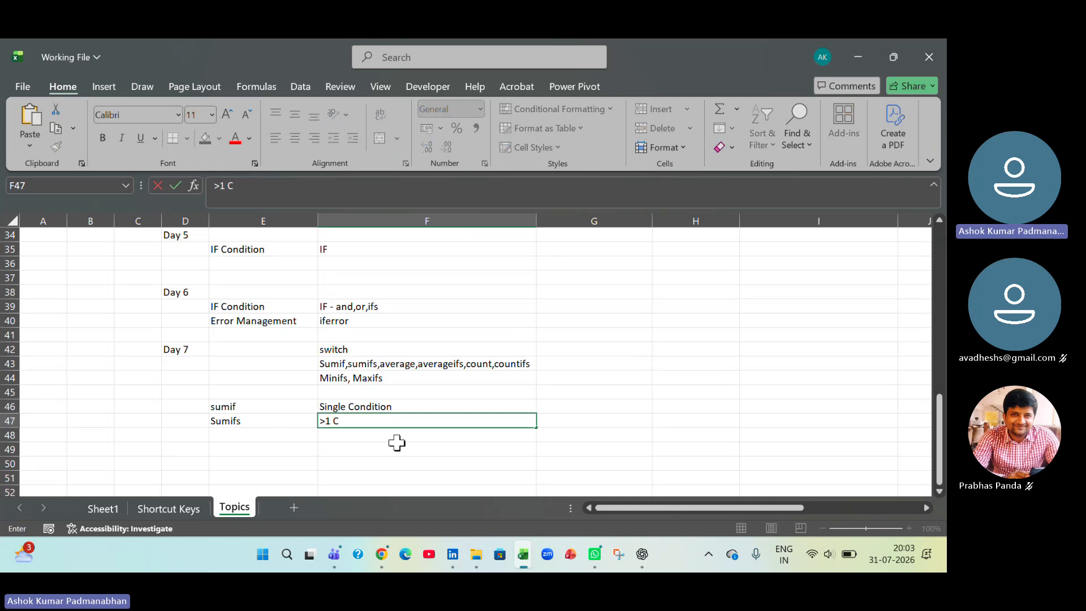
{"action": "type", "text": "ondition"}
{"action": "key", "text": "Return"}
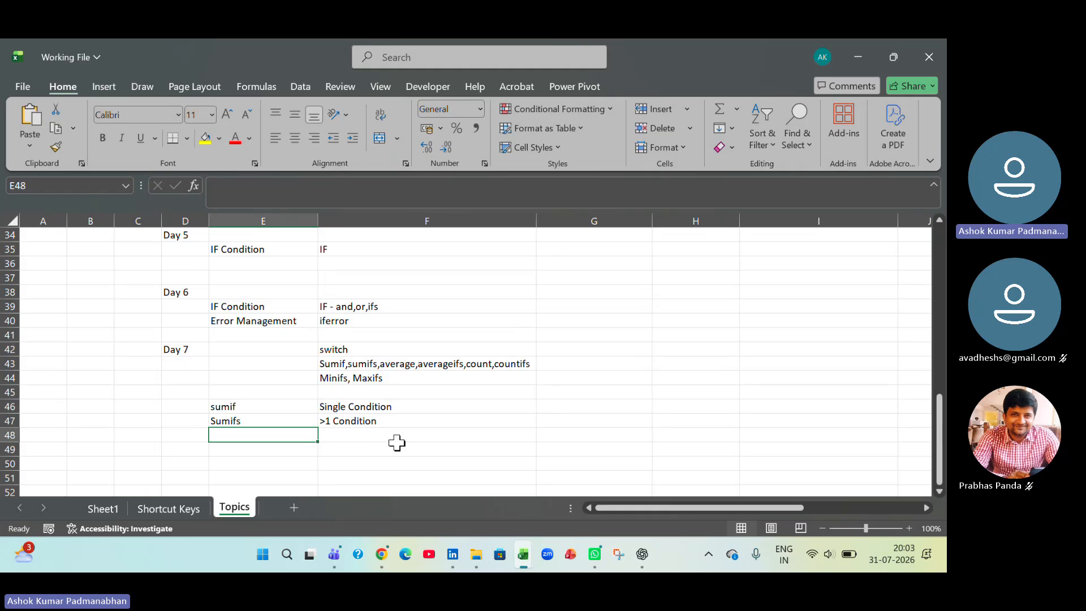
{"action": "left_click", "coordinate": [428, 366]}
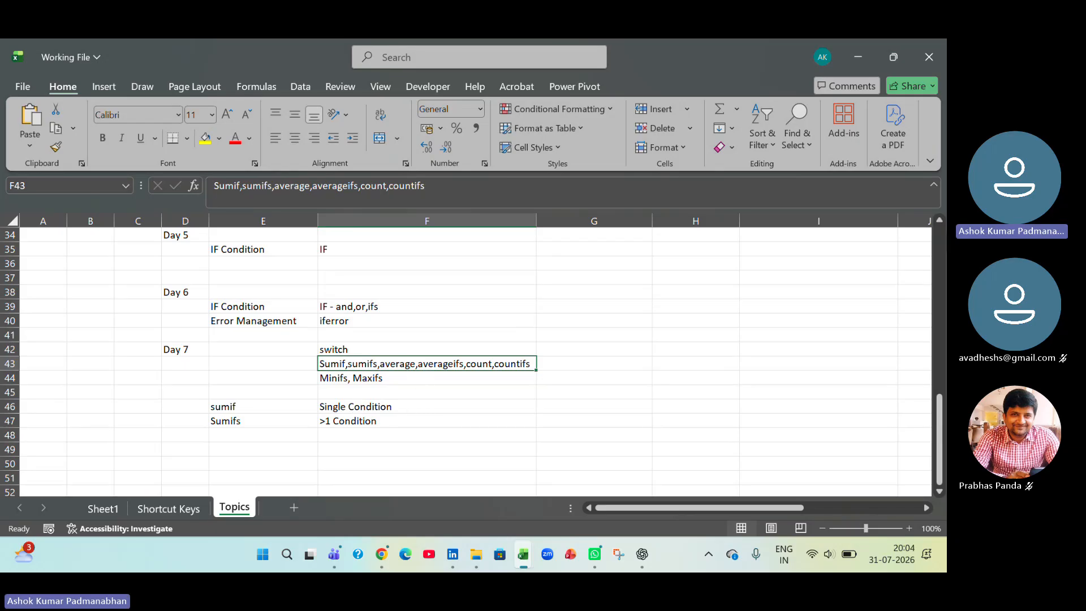
{"action": "left_click", "coordinate": [876, 245]}
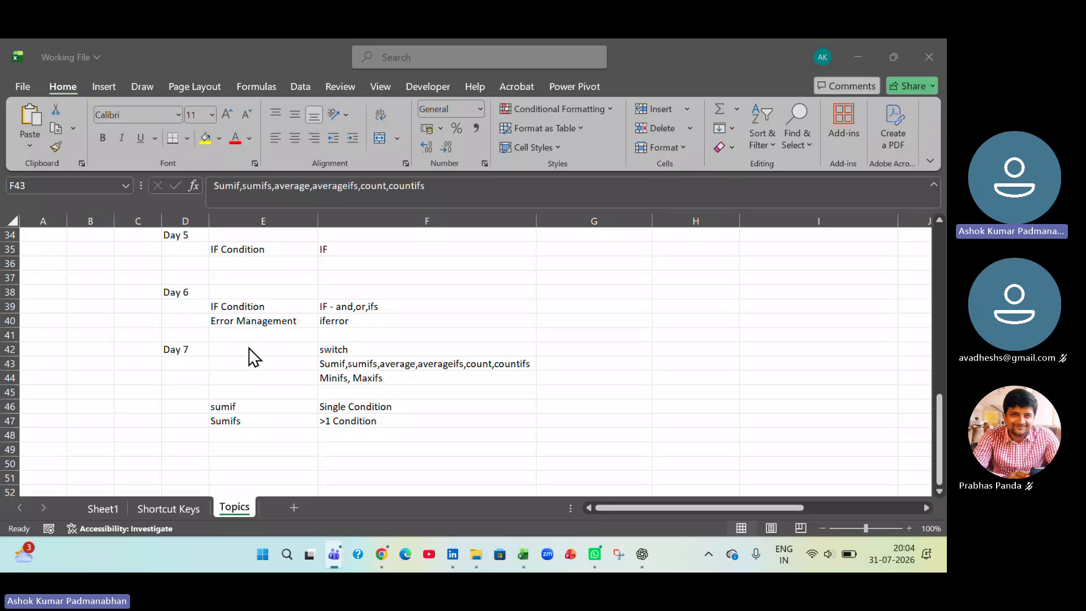
{"action": "left_click_drag", "start_coordinate": [255, 357], "coordinate": [397, 421]}
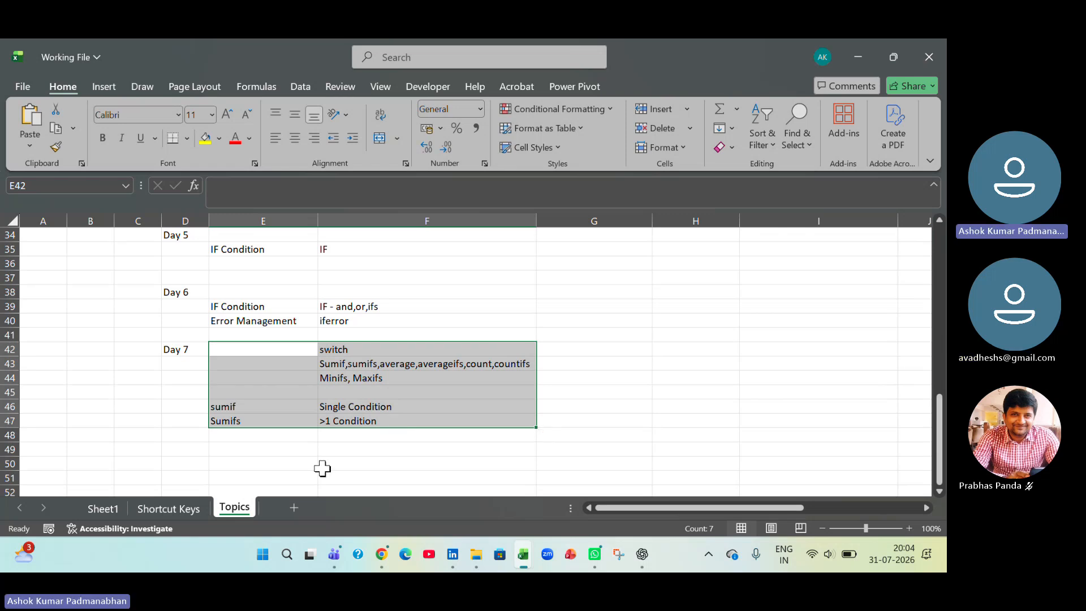
- Enter the heading "Day 8" in D49, below the Day 7 topics
{"action": "left_click", "coordinate": [184, 453]}
{"action": "type", "text": "Day 8"}
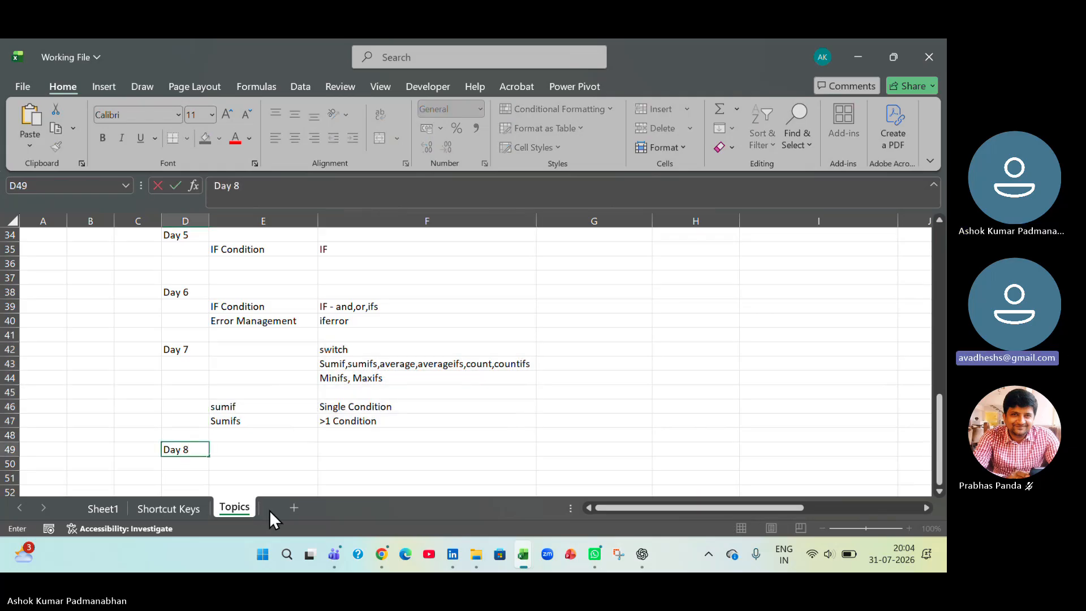
{"action": "key", "text": "Tab"}
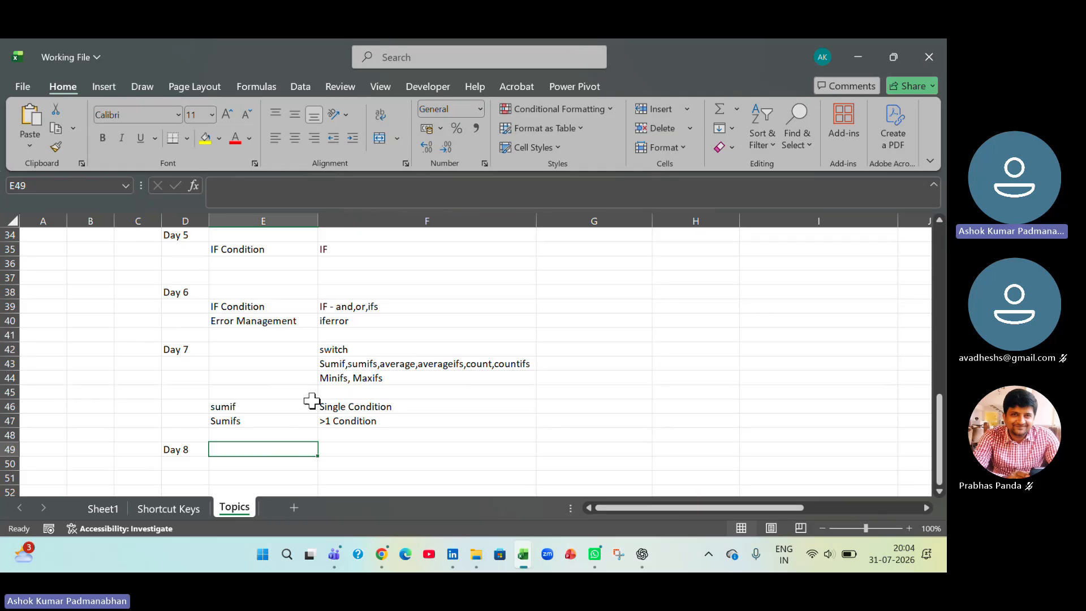
- Review the topics of the earlier days and enter "Named Range" in E45, directly above the sumif entry
{"action": "scroll", "coordinate": [310, 400], "scroll_direction": "up", "scroll_amount": 3}
{"action": "scroll", "coordinate": [311, 400], "scroll_direction": "up", "scroll_amount": 1}
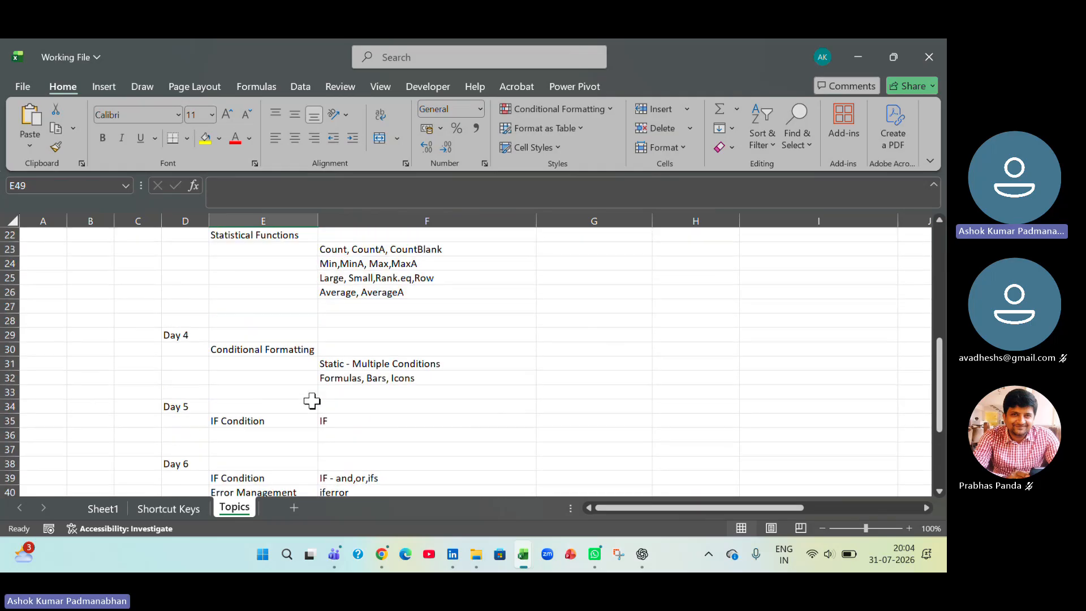
{"action": "scroll", "coordinate": [311, 401], "scroll_direction": "up", "scroll_amount": 6}
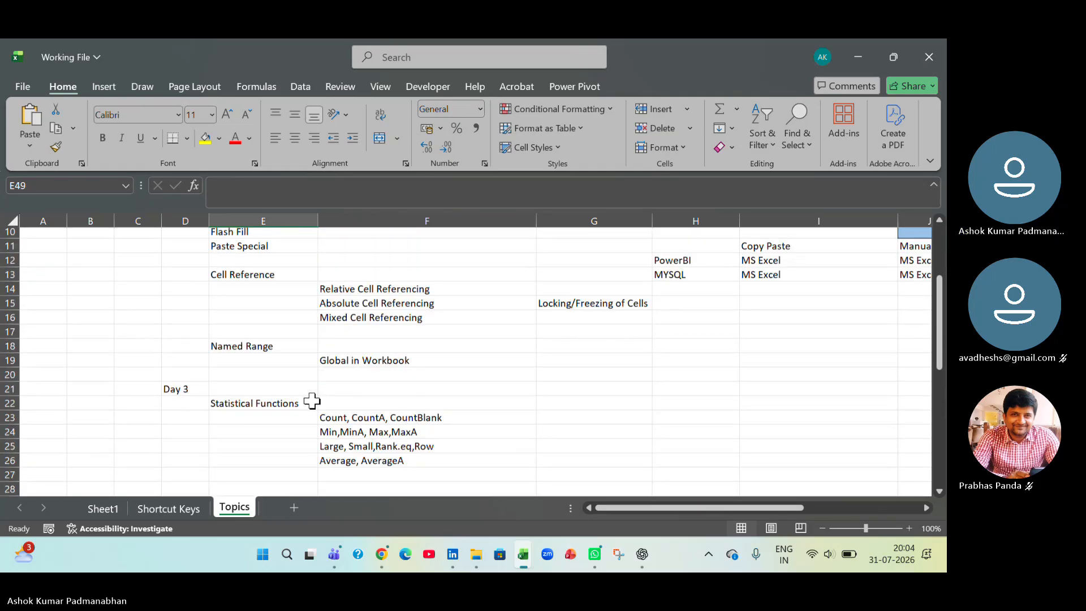
{"action": "scroll", "coordinate": [311, 400], "scroll_direction": "up", "scroll_amount": 1}
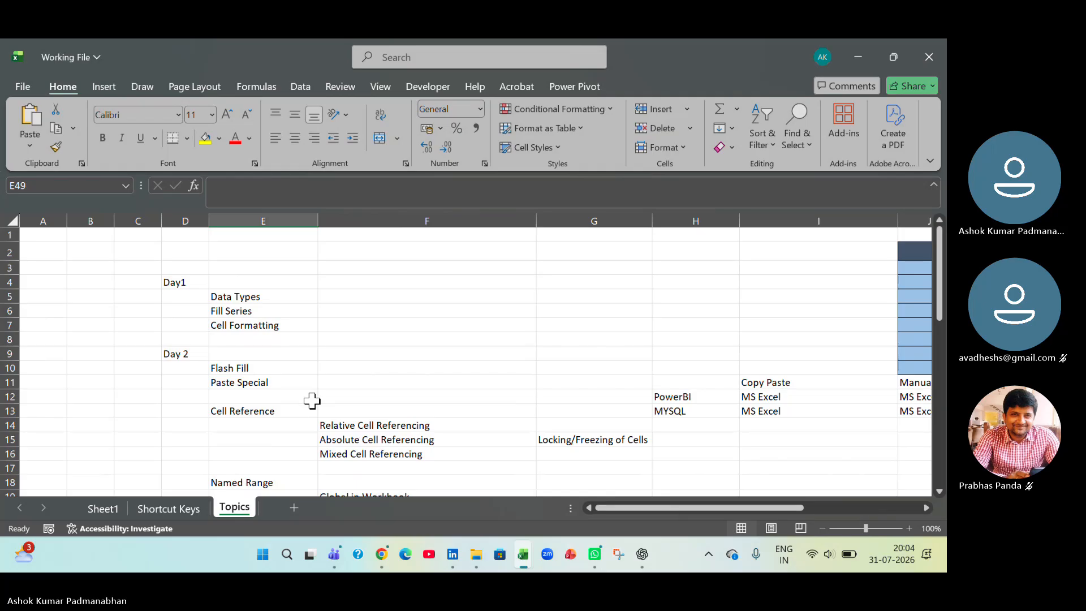
{"action": "scroll", "coordinate": [312, 400], "scroll_direction": "down", "scroll_amount": 10}
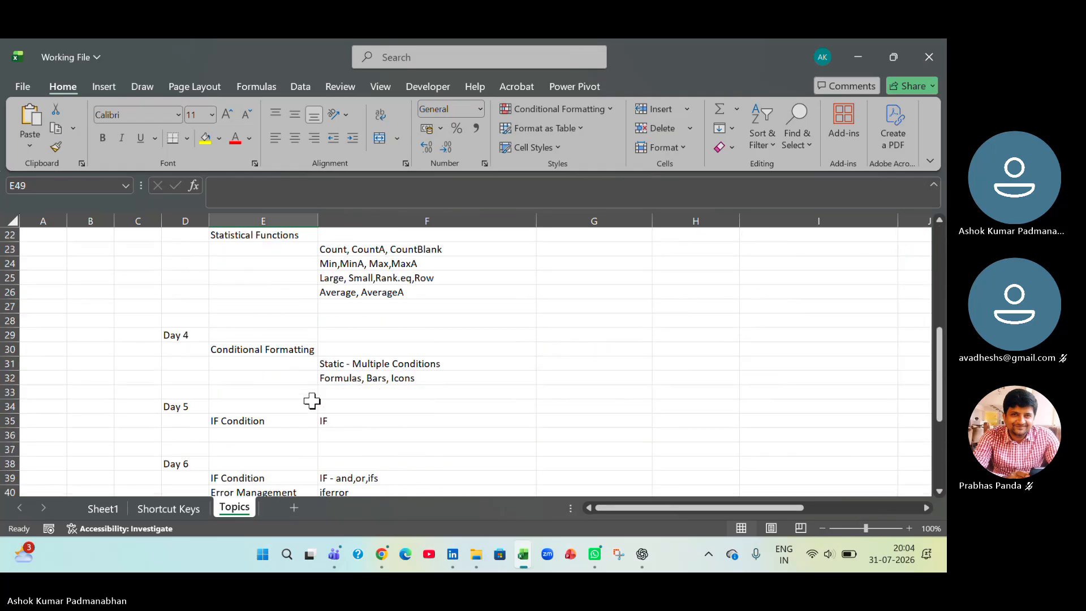
{"action": "scroll", "coordinate": [312, 400], "scroll_direction": "down", "scroll_amount": 2}
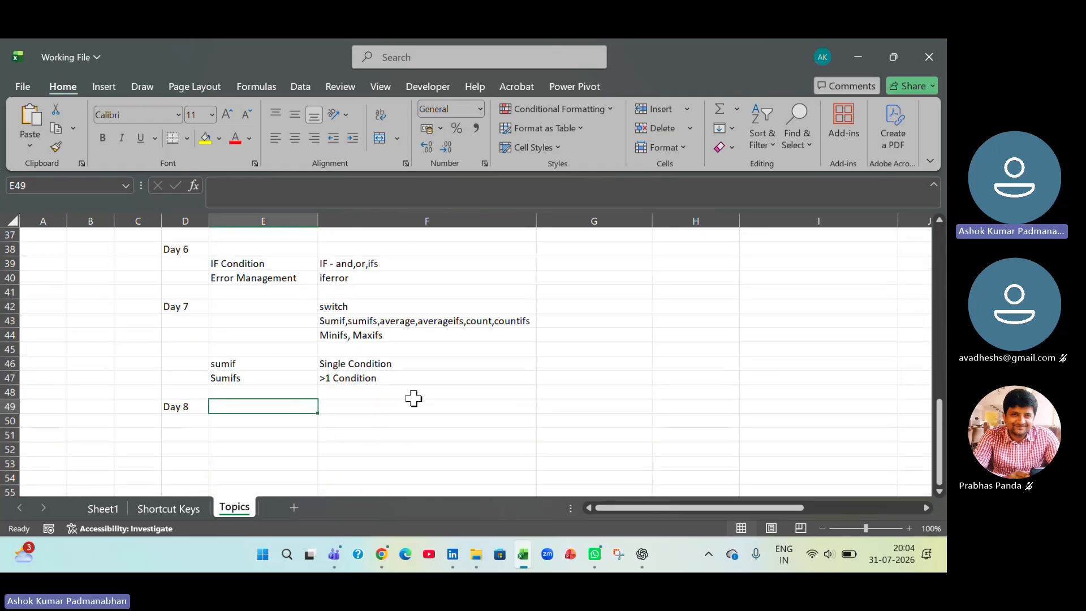
{"action": "left_click", "coordinate": [296, 353]}
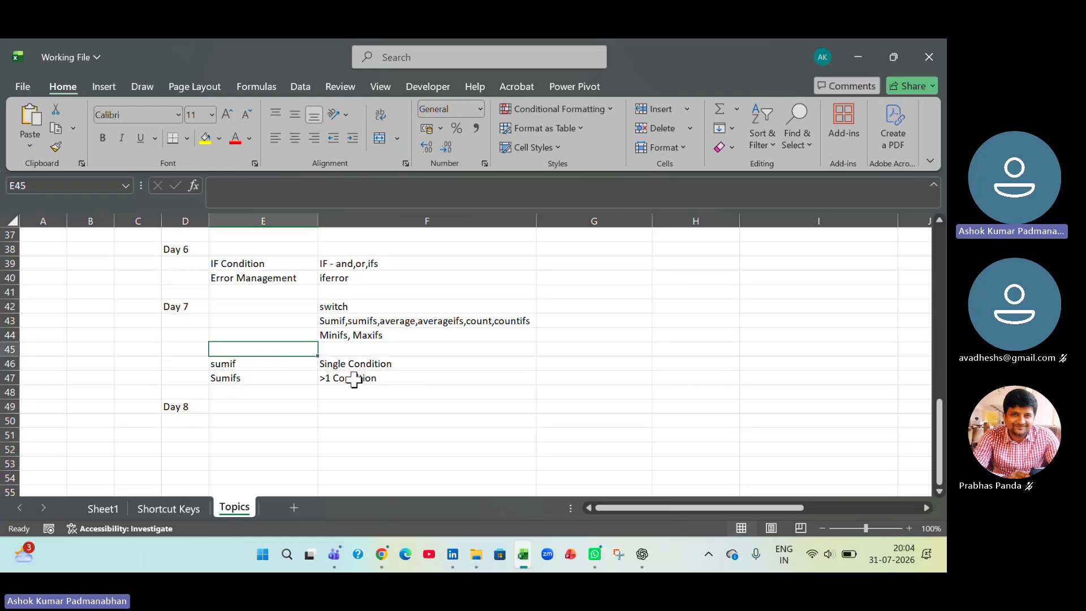
{"action": "type", "text": "Named Range"}
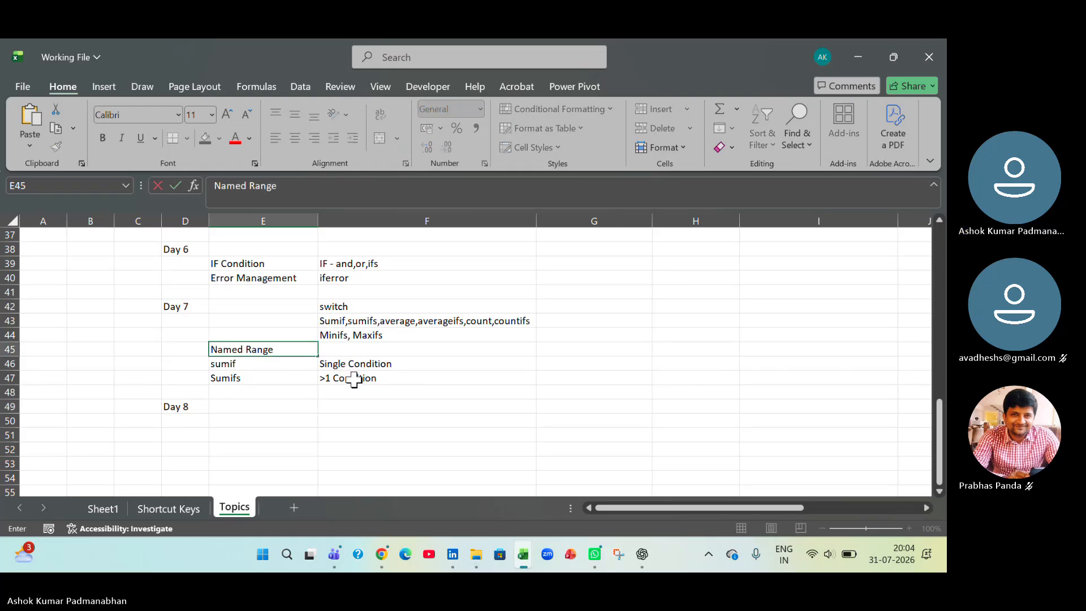
{"action": "key", "text": "Return"}
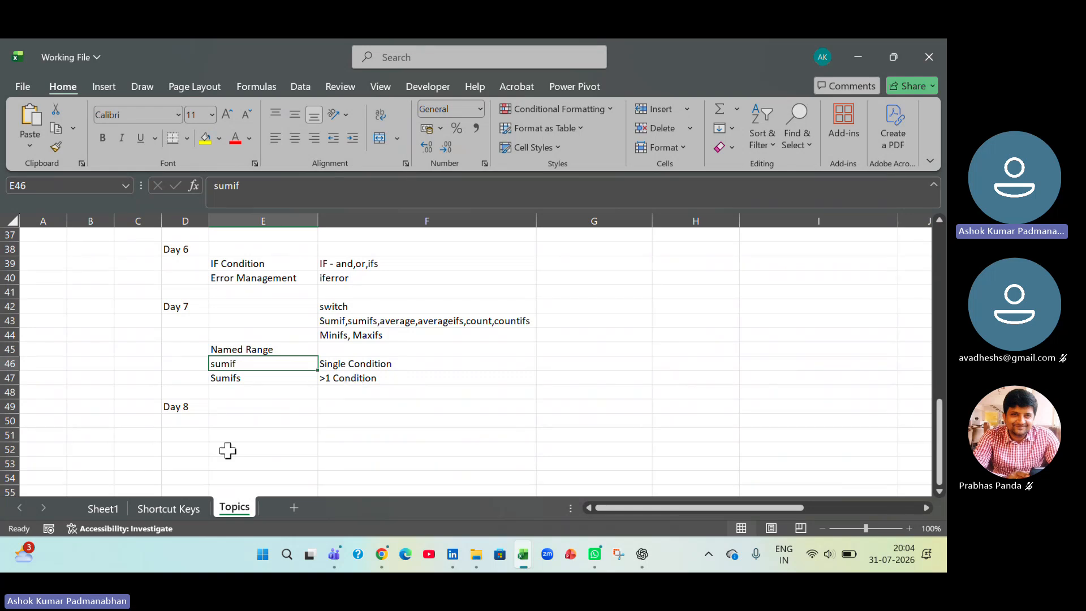
- Enter "Data Validation" in E50 as the topic under the Day 8 heading
{"action": "left_click", "coordinate": [257, 419]}
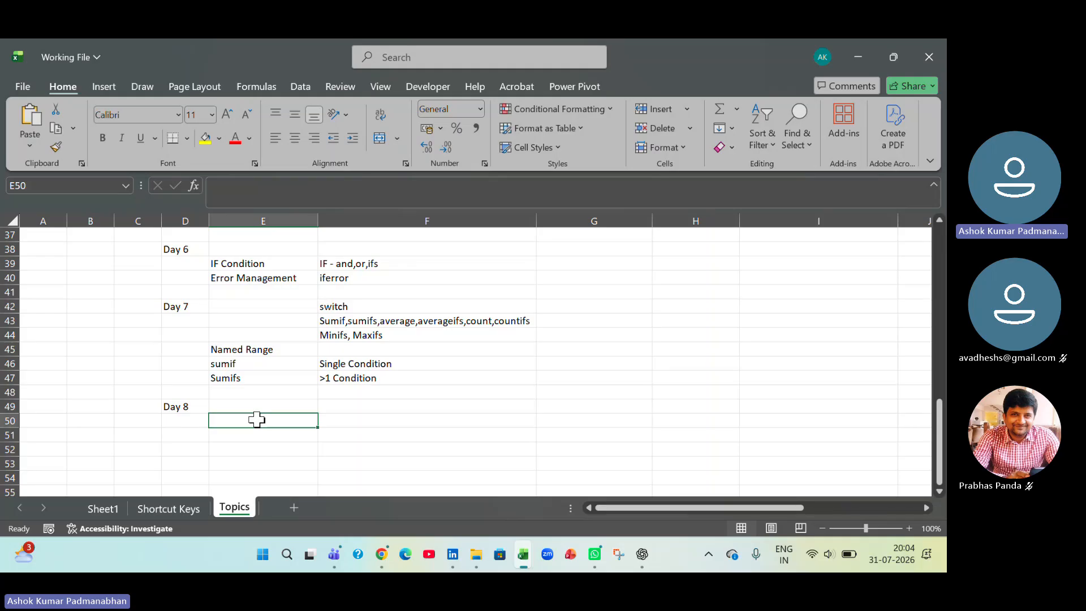
{"action": "key", "text": "ctrl+n"}
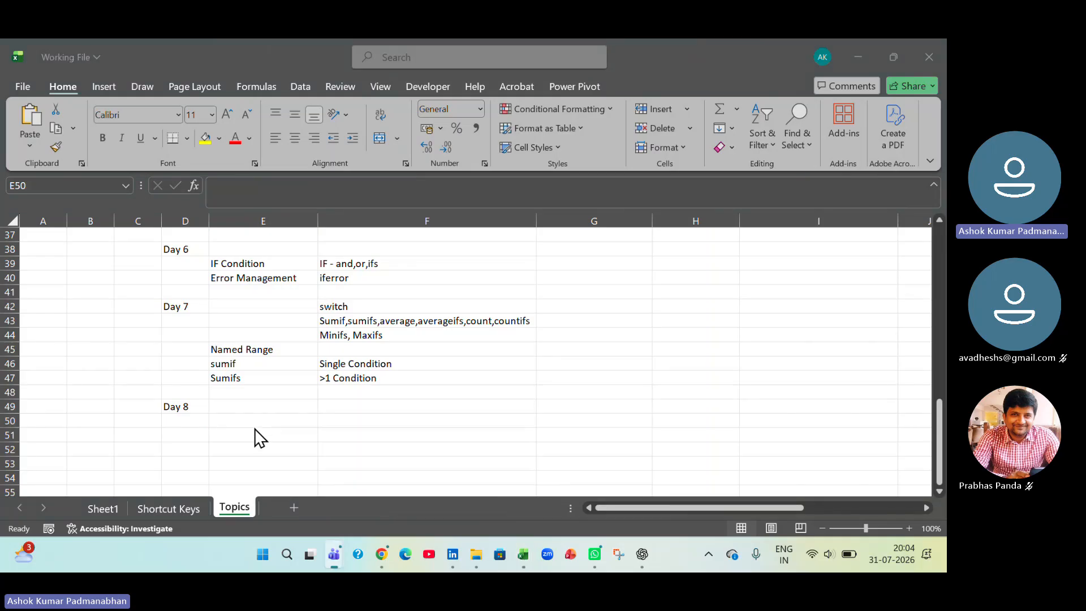
{"action": "left_click", "coordinate": [255, 426]}
{"action": "type", "text": "Da"}
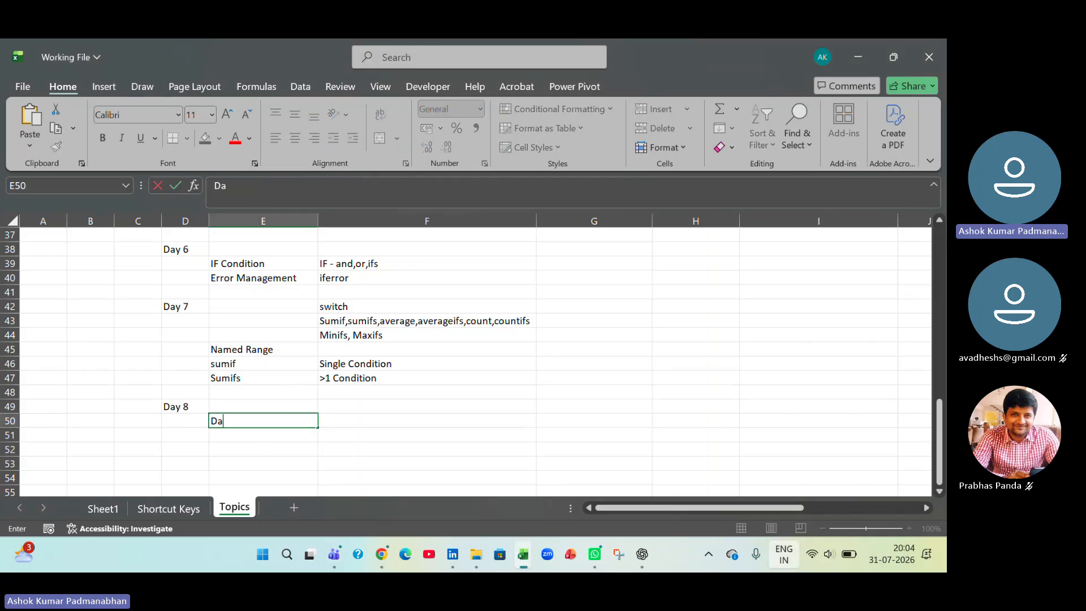
{"action": "type", "text": "ta Validation"}
{"action": "key", "text": "Tab"}
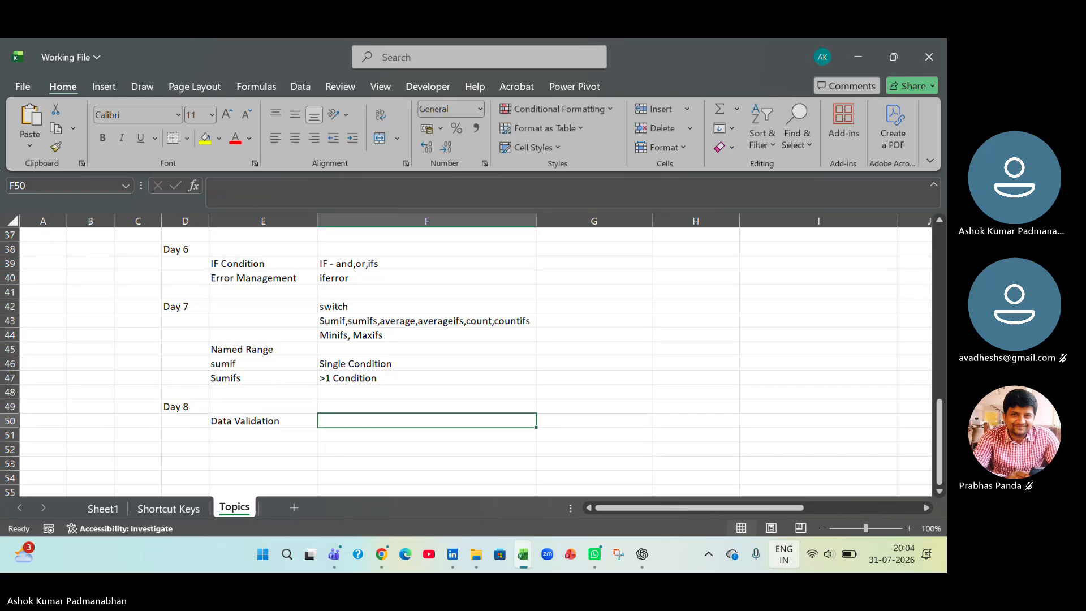
- Enter the subtopic "Restricting Cell with Conditions" in F51 under Data Validation
{"action": "key", "text": "Down"}
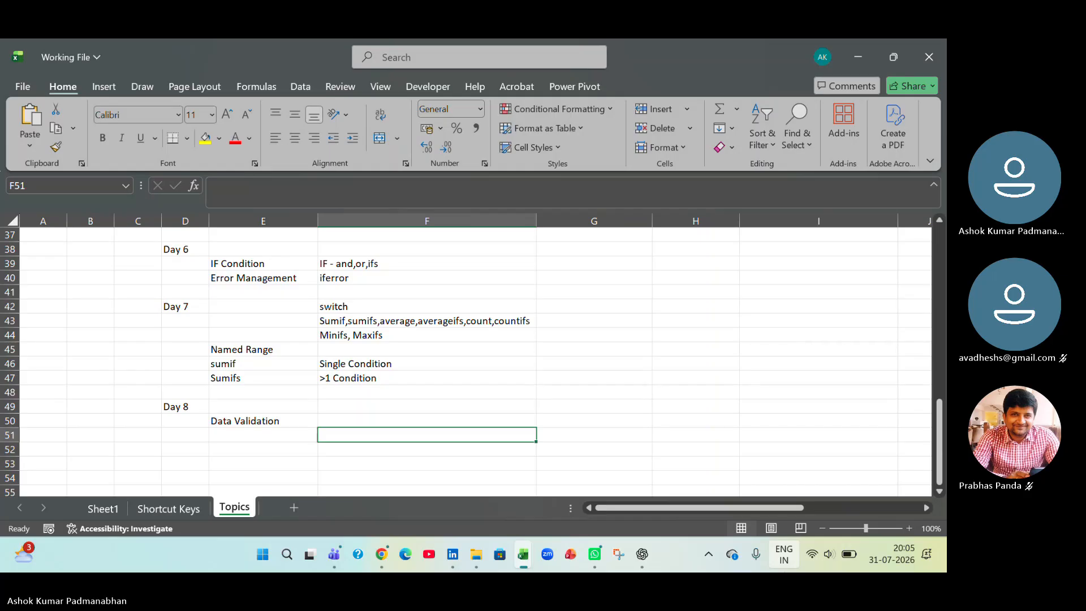
{"action": "type", "text": "Re"}
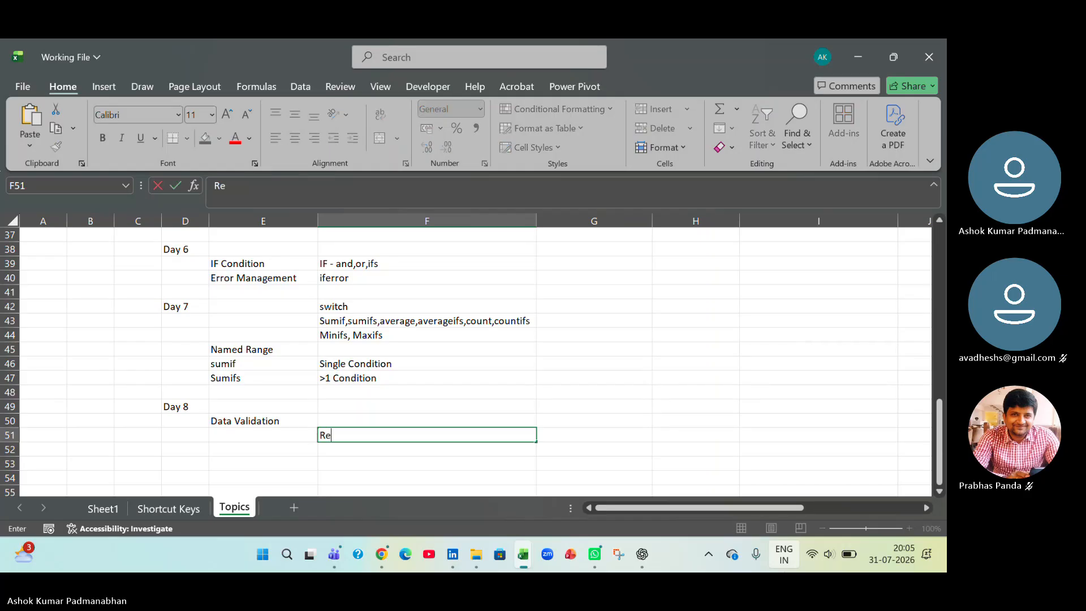
{"action": "type", "text": "stricting Cell"}
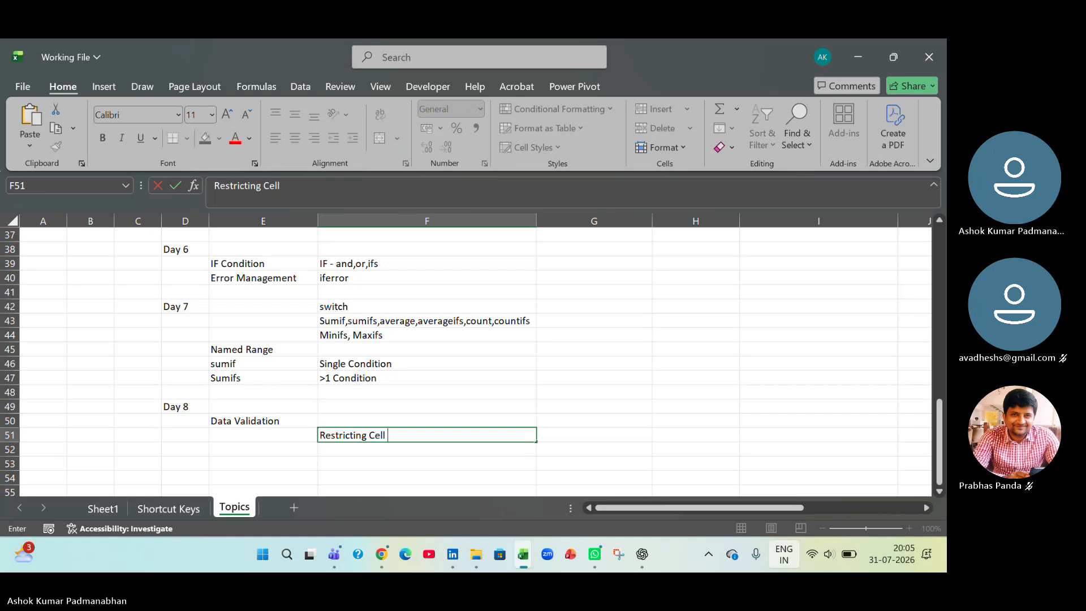
{"action": "type", "text": " with Conditions"}
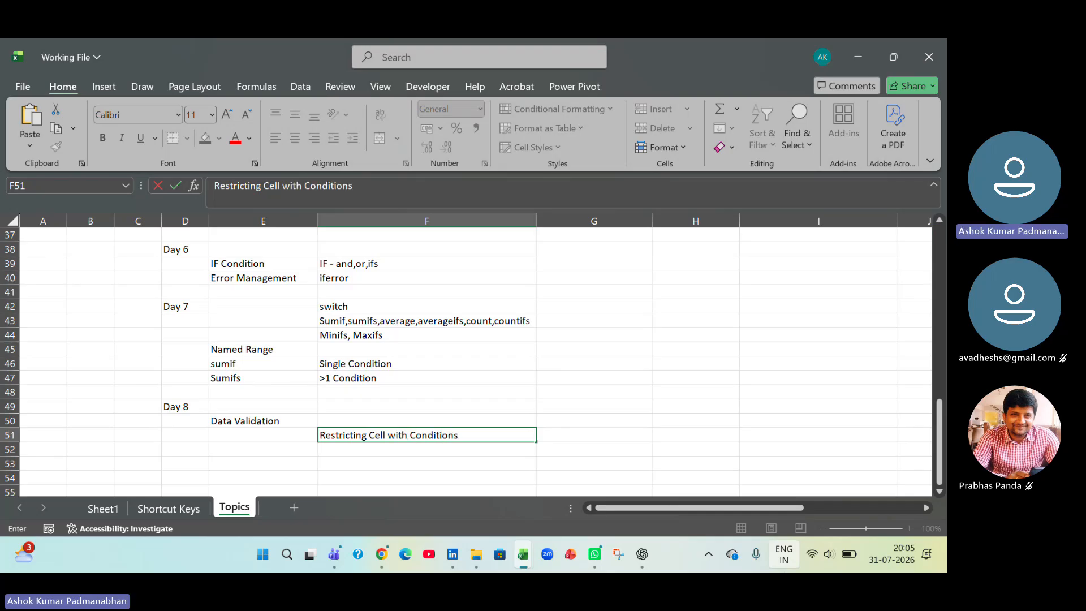
{"action": "key", "text": "Return"}
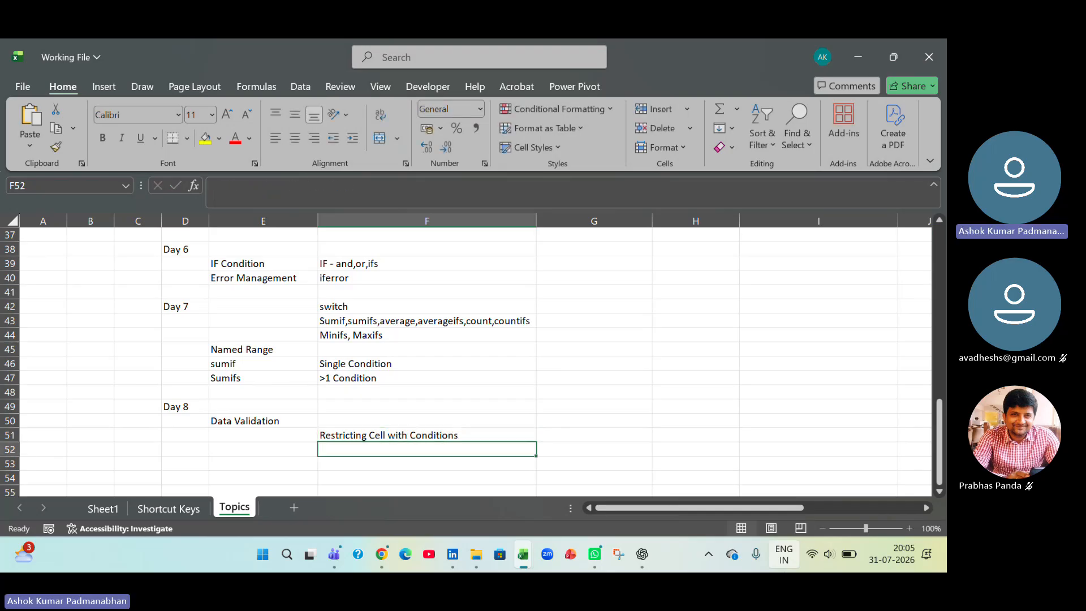
{"action": "key", "text": "Return"}
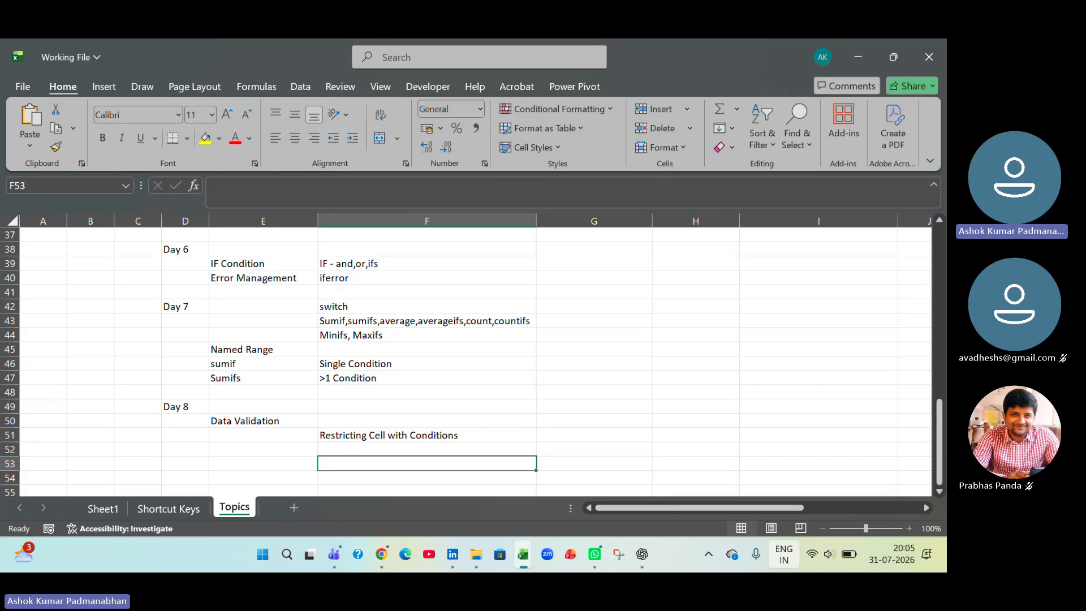
- Enter "List" in F53 and "Dynamic List" in F54 as further Data Validation subtopics
{"action": "type", "text": "List"}
{"action": "key", "text": "Return"}
{"action": "type", "text": "Dy"}
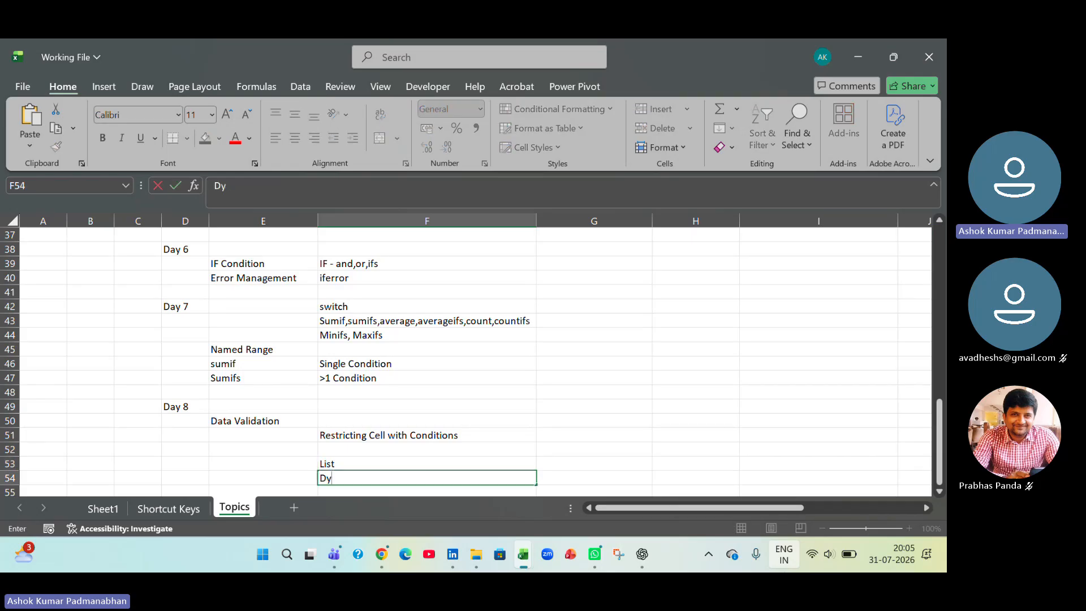
{"action": "type", "text": "namic List"}
{"action": "key", "text": "Return"}
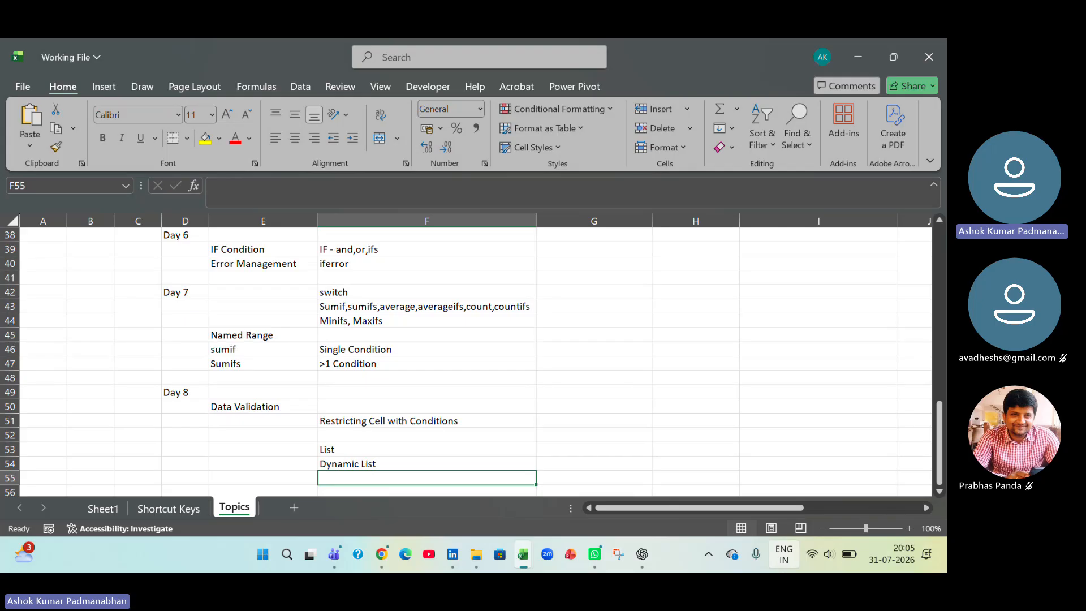
- Switch to File Explorer and copy the workbook 4_Data Validation from MS Excel Practice Files into the course's Draft folder
{"action": "key", "text": "alt+Tab"}
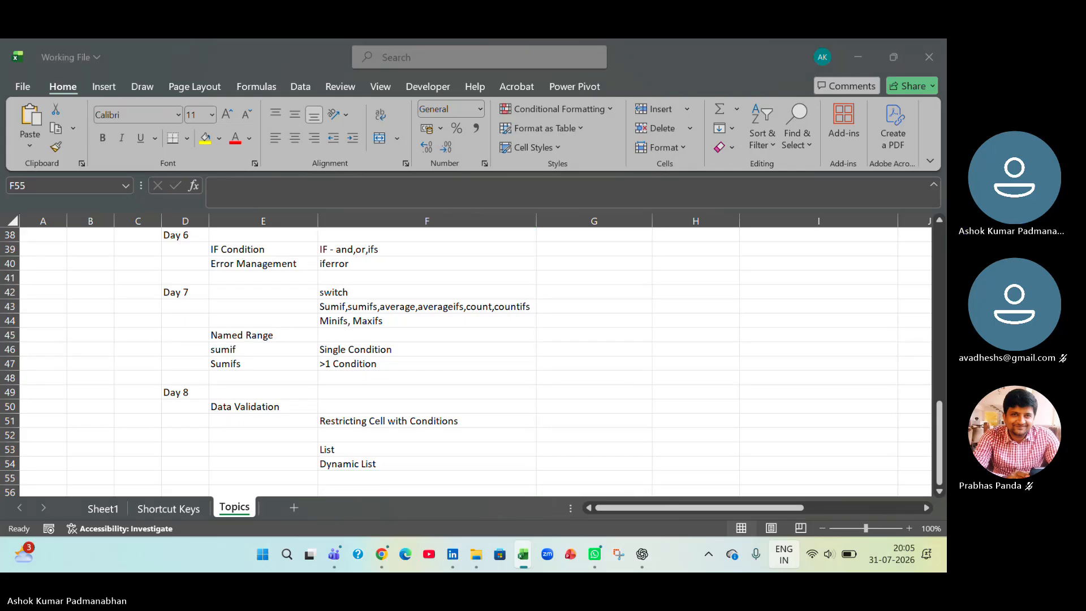
{"action": "key", "text": "alt+Tab"}
{"action": "key", "text": "alt+Tab"}
{"action": "key", "text": "alt+Tab"}
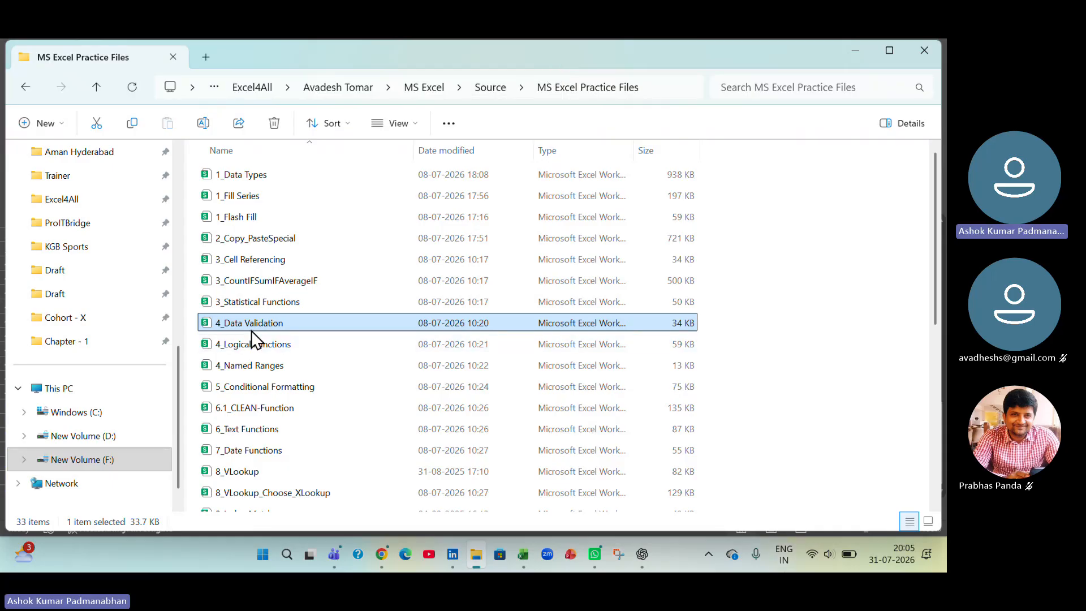
{"action": "key", "text": "ctrl"}
{"action": "key", "text": "ctrl"}
{"action": "double_click", "coordinate": [242, 177]}
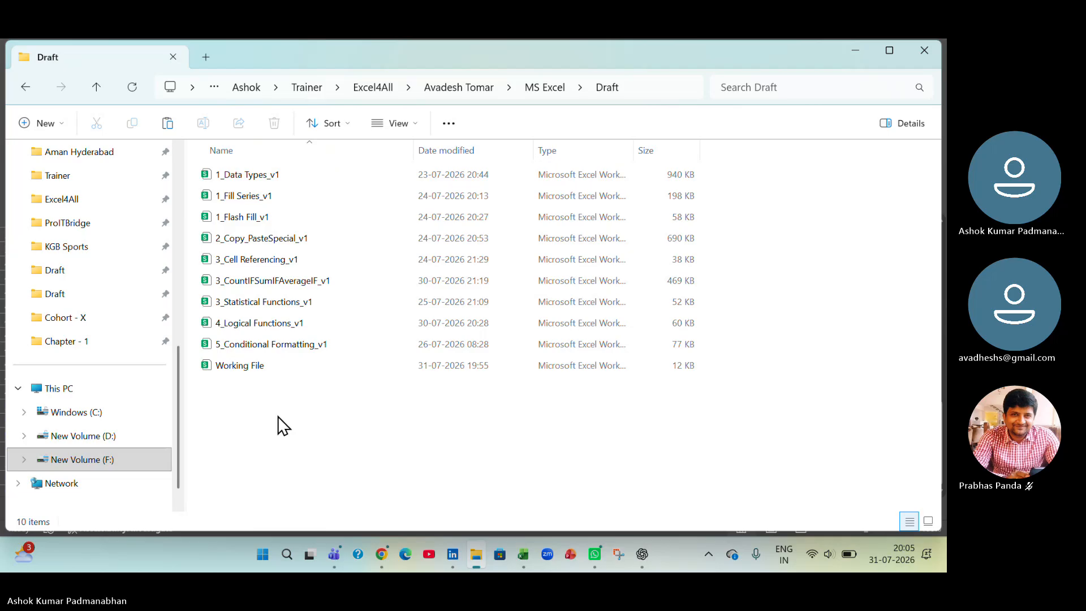
{"action": "key", "text": "ctrl+v"}
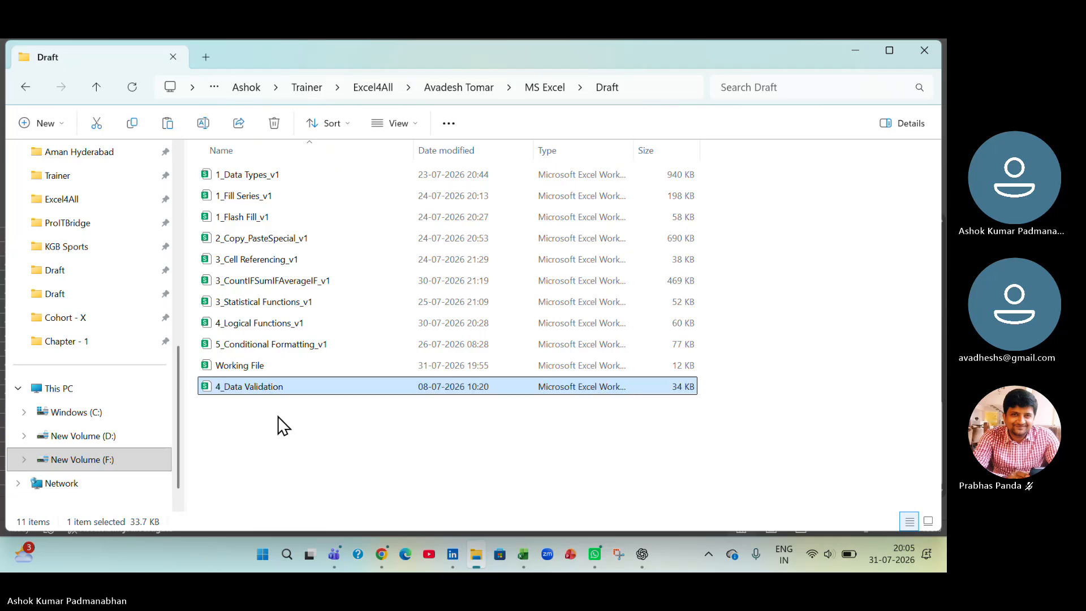
- Rename the copied workbook as 4_Data Validation_v1 and open it in Excel
{"action": "key", "text": "F2"}
{"action": "key", "text": "End"}
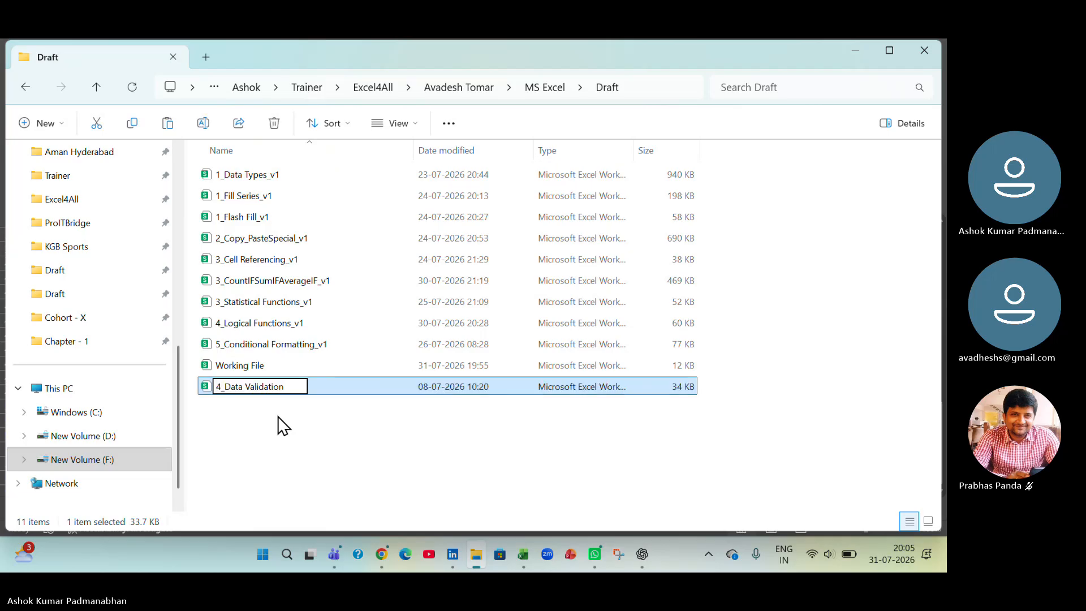
{"action": "type", "text": "_v1"}
{"action": "key", "text": "Return"}
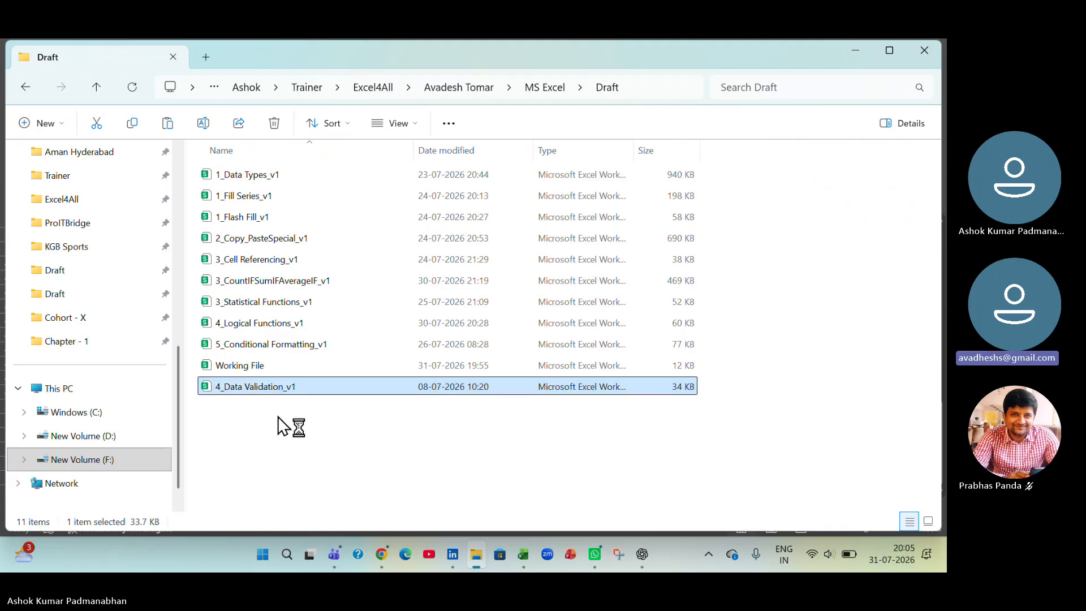
{"action": "key", "text": "Return"}
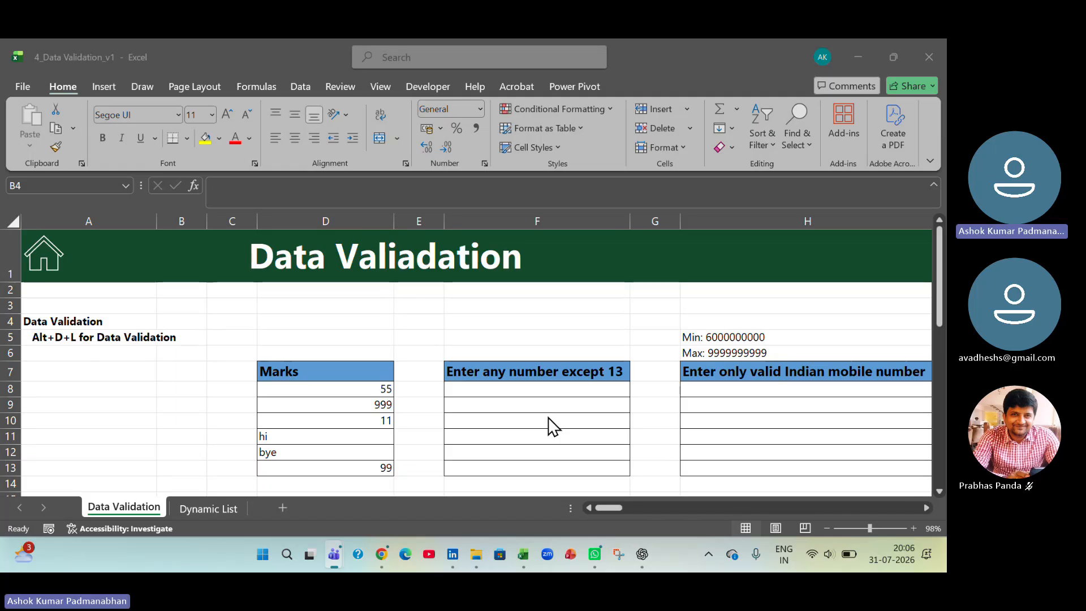
- Examine the sample entries under Marks in D8:D13, checking which are numbers and which are text
{"action": "left_click", "coordinate": [415, 436]}
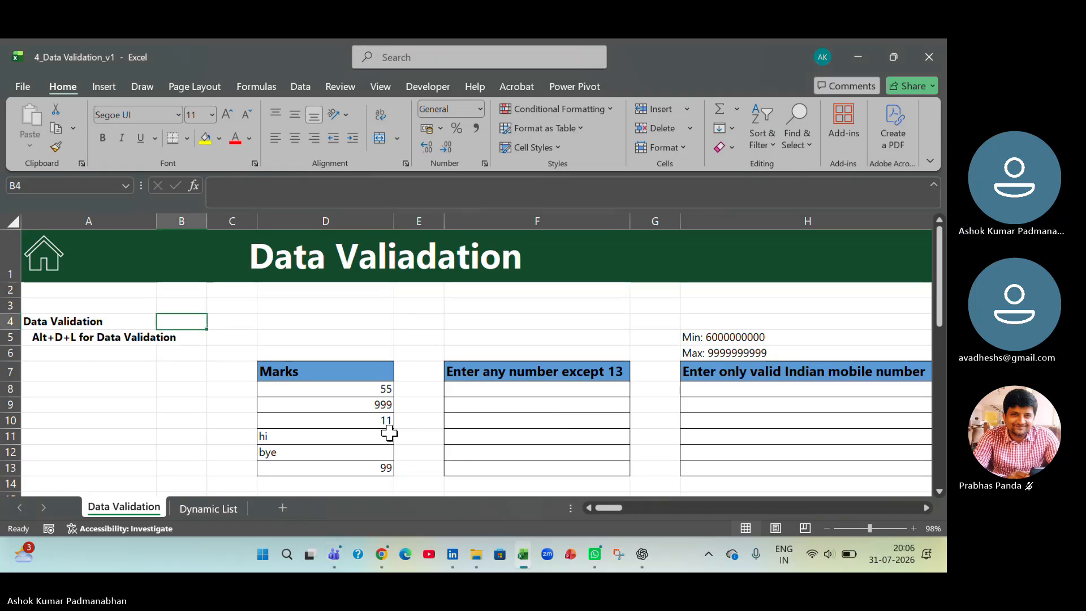
{"action": "left_click_drag", "start_coordinate": [376, 386], "coordinate": [376, 472]}
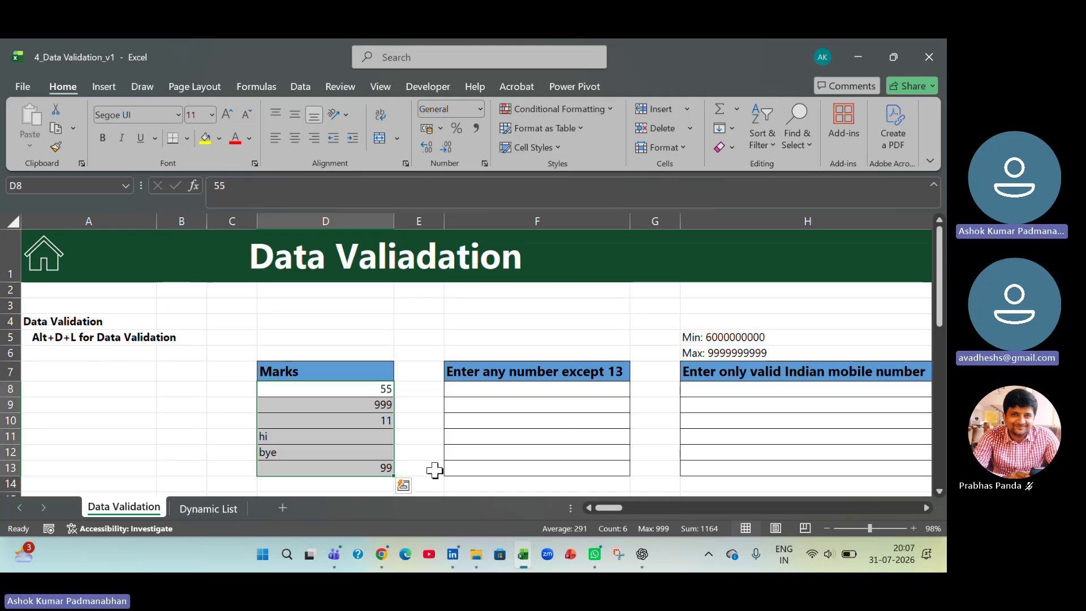
{"action": "scroll", "coordinate": [414, 383], "scroll_direction": "down", "scroll_amount": 1}
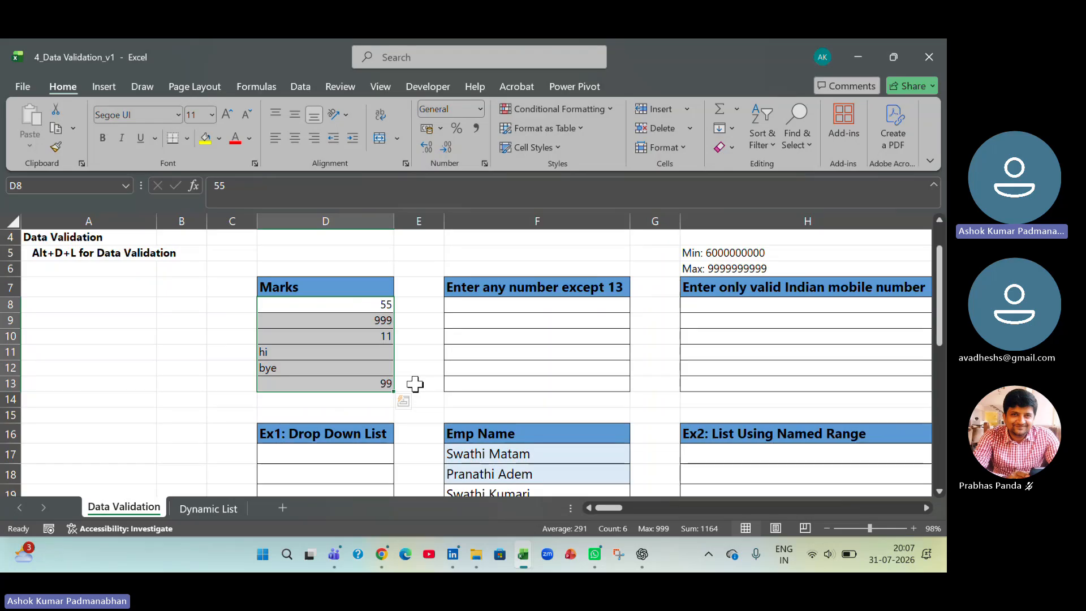
{"action": "left_click", "coordinate": [316, 306]}
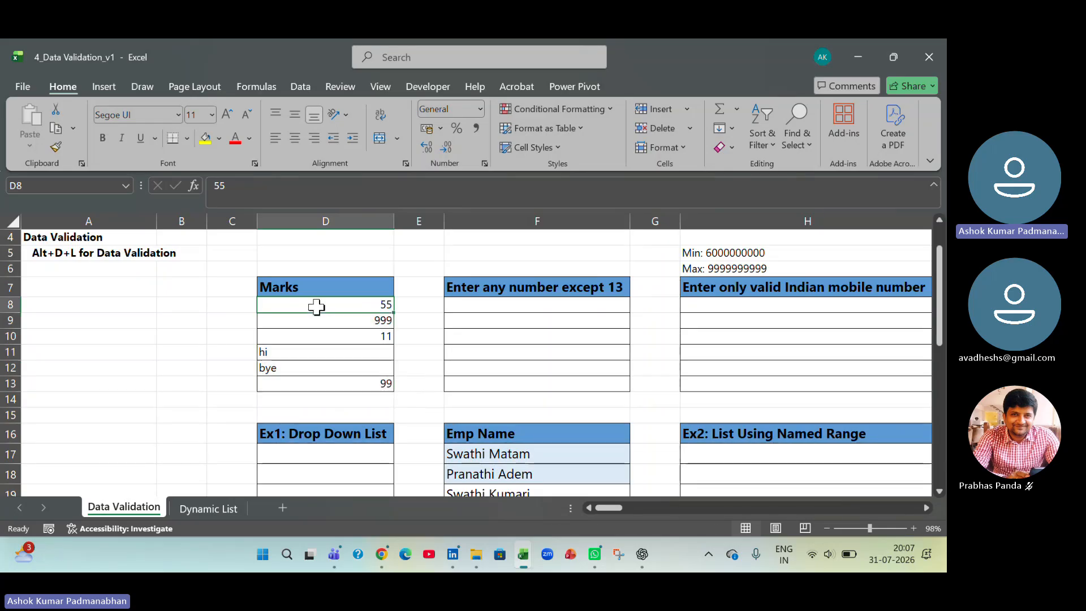
{"action": "left_click", "coordinate": [317, 355]}
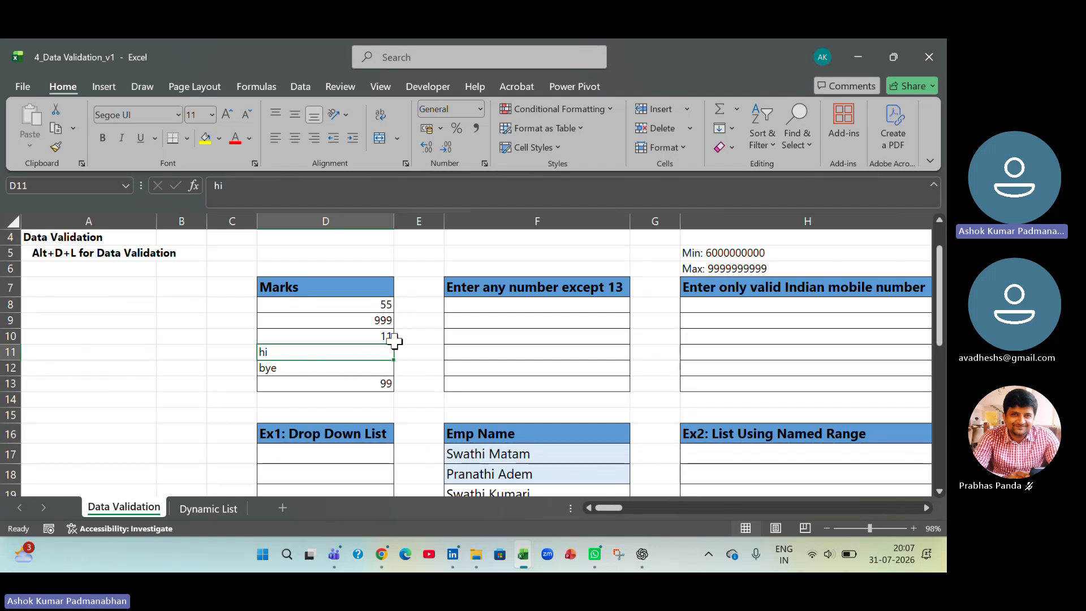
{"action": "left_click_drag", "start_coordinate": [382, 305], "coordinate": [373, 388]}
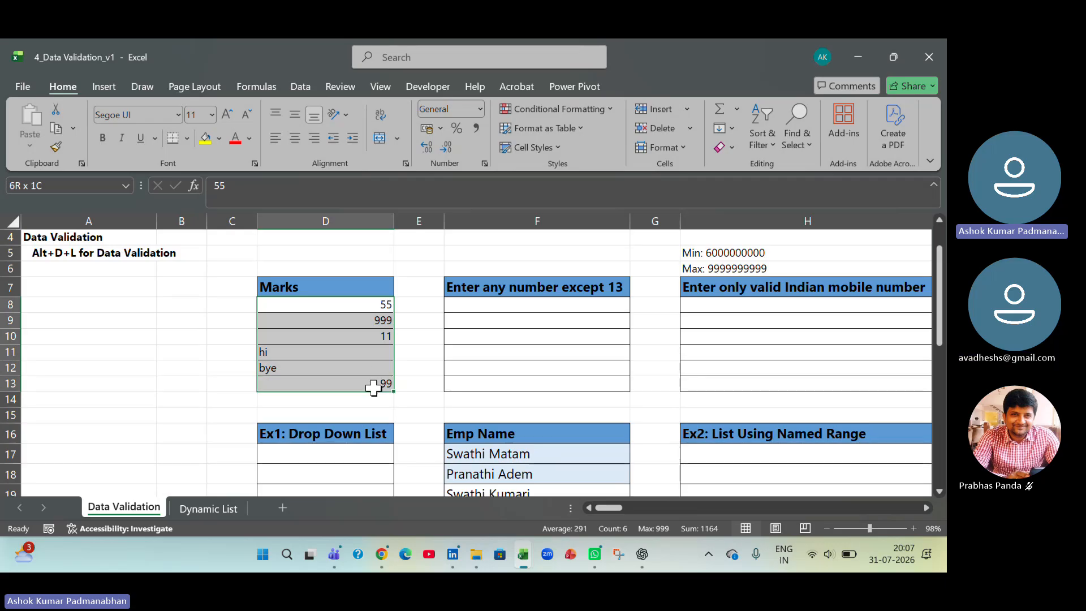
{"action": "left_click", "coordinate": [306, 83]}
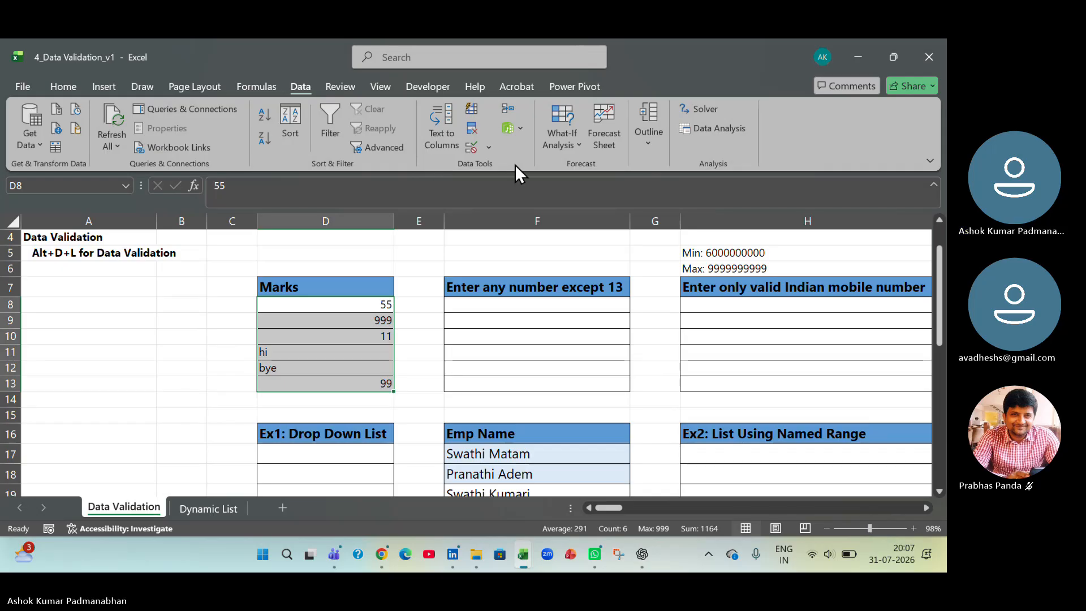
{"action": "left_click", "coordinate": [489, 148]}
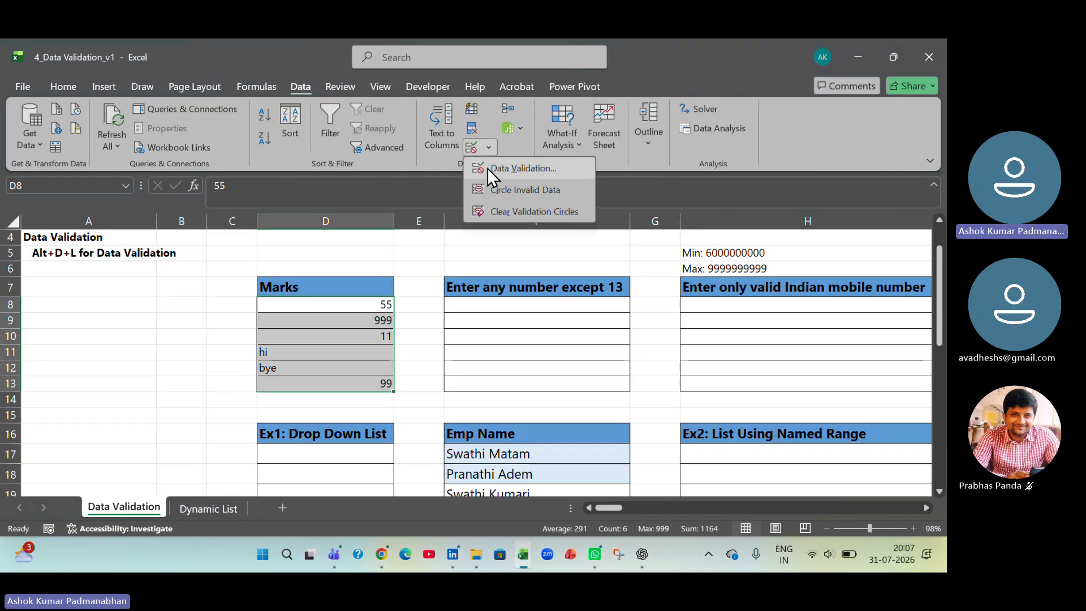
{"action": "left_click", "coordinate": [520, 174]}
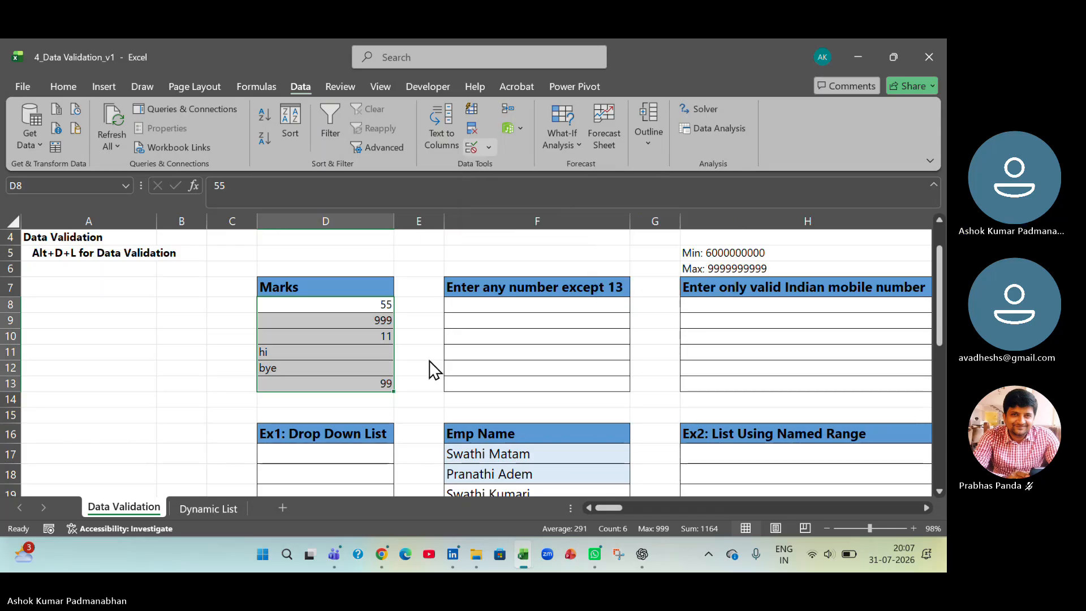
- Clear the sample entries from the Marks cells D8:D13
{"action": "left_click", "coordinate": [306, 306]}
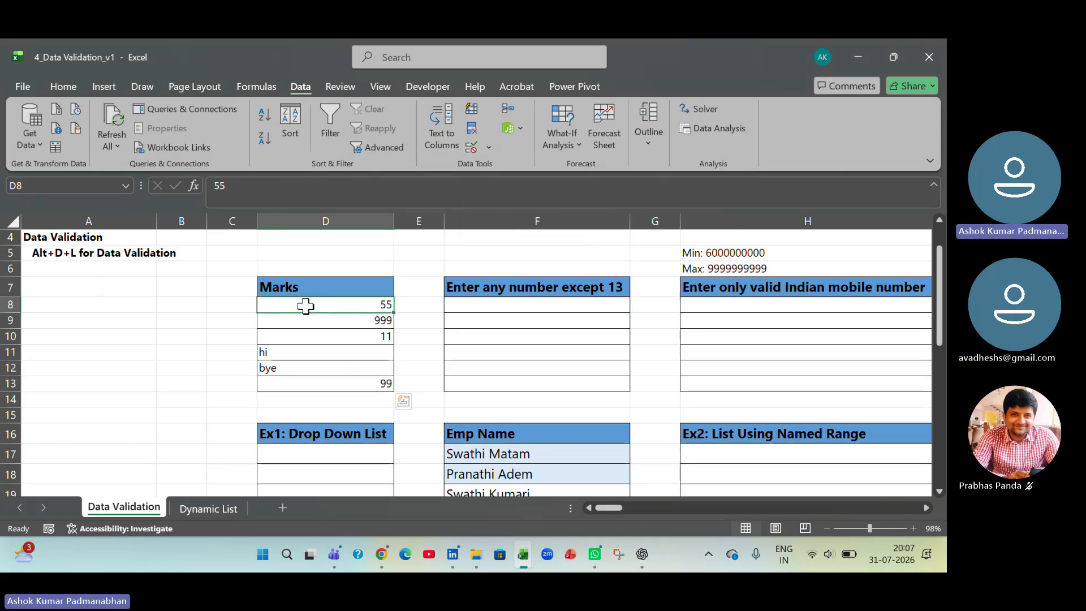
{"action": "left_click_drag", "start_coordinate": [306, 305], "coordinate": [298, 381]}
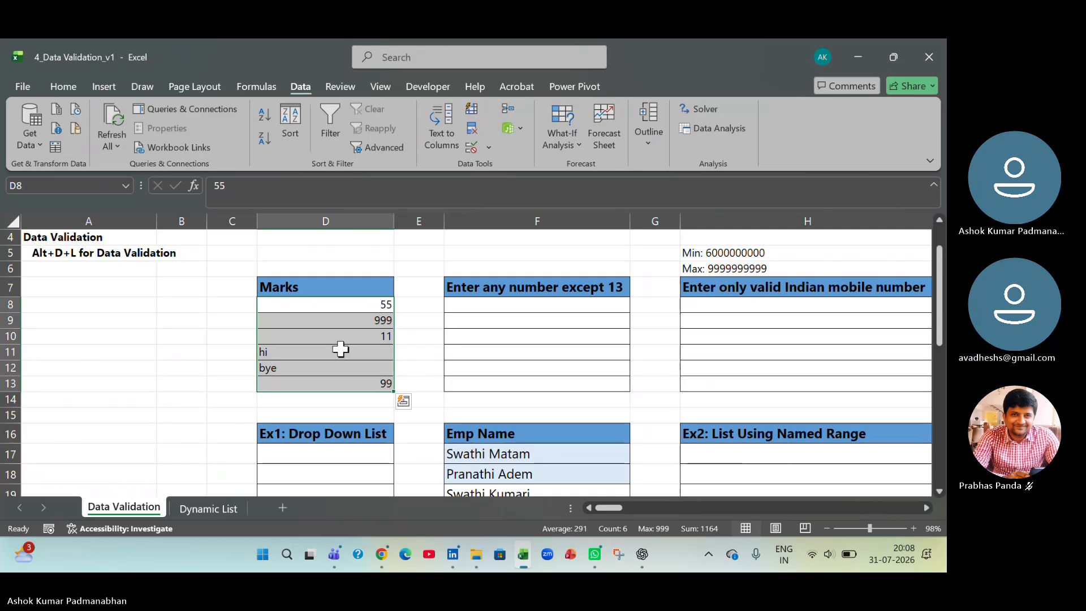
{"action": "key", "text": "Delete"}
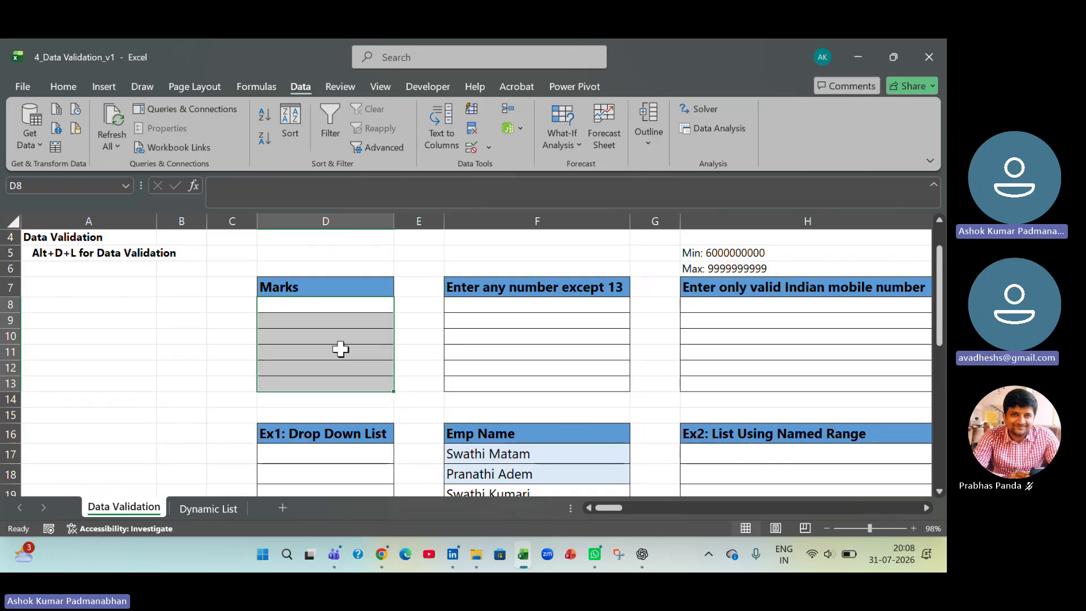
{"action": "left_click", "coordinate": [417, 387]}
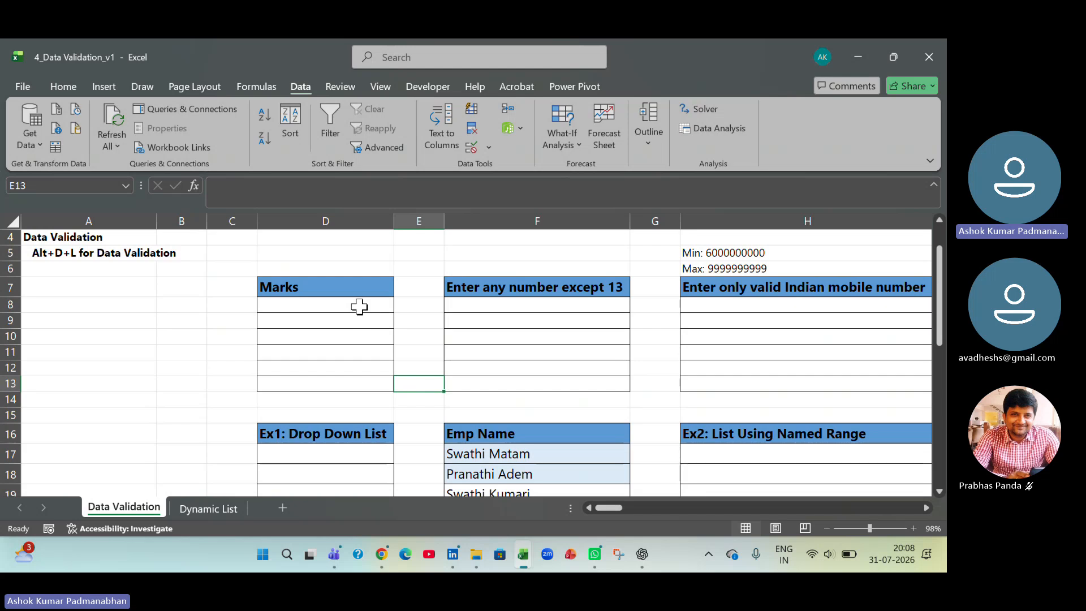
- Open Data Validation for the Marks cells D8:D13 and review its Settings, Input Message and Error Alert options
{"action": "left_click_drag", "start_coordinate": [359, 306], "coordinate": [358, 377]}
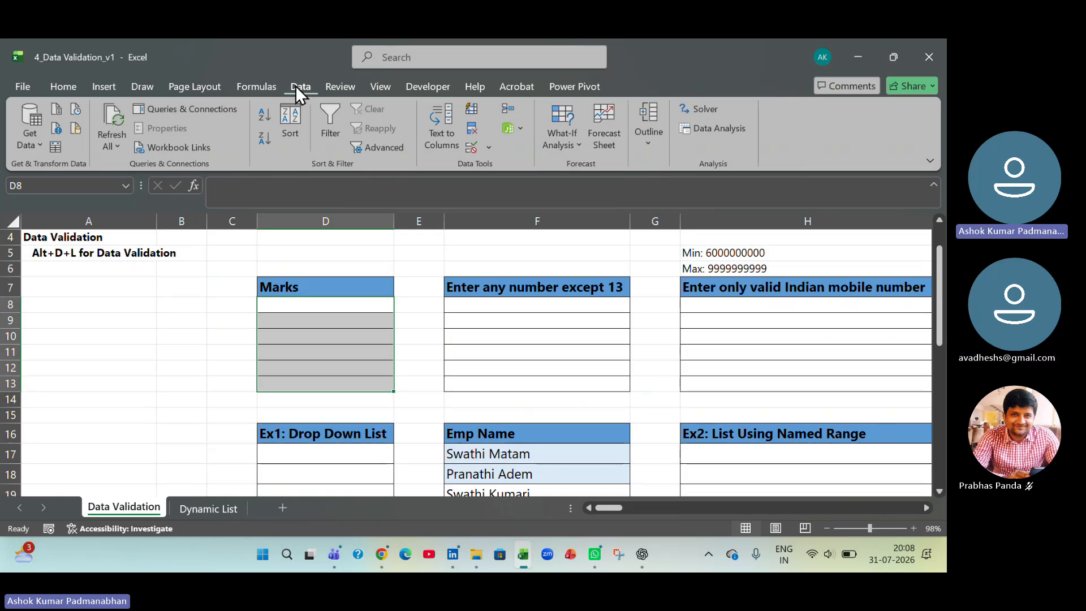
{"action": "left_click", "coordinate": [488, 147]}
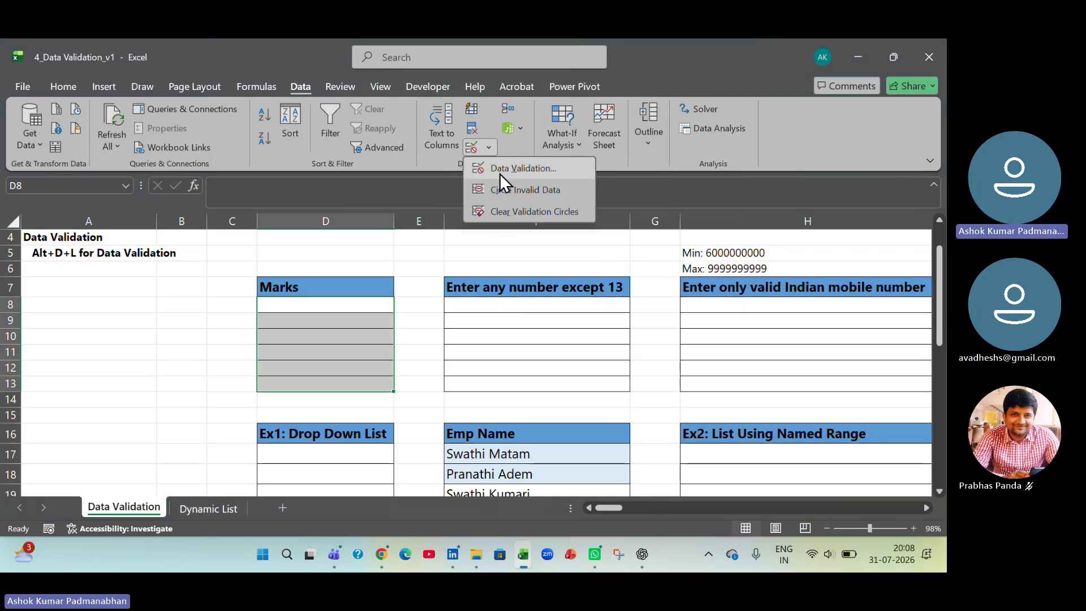
{"action": "left_click", "coordinate": [500, 173]}
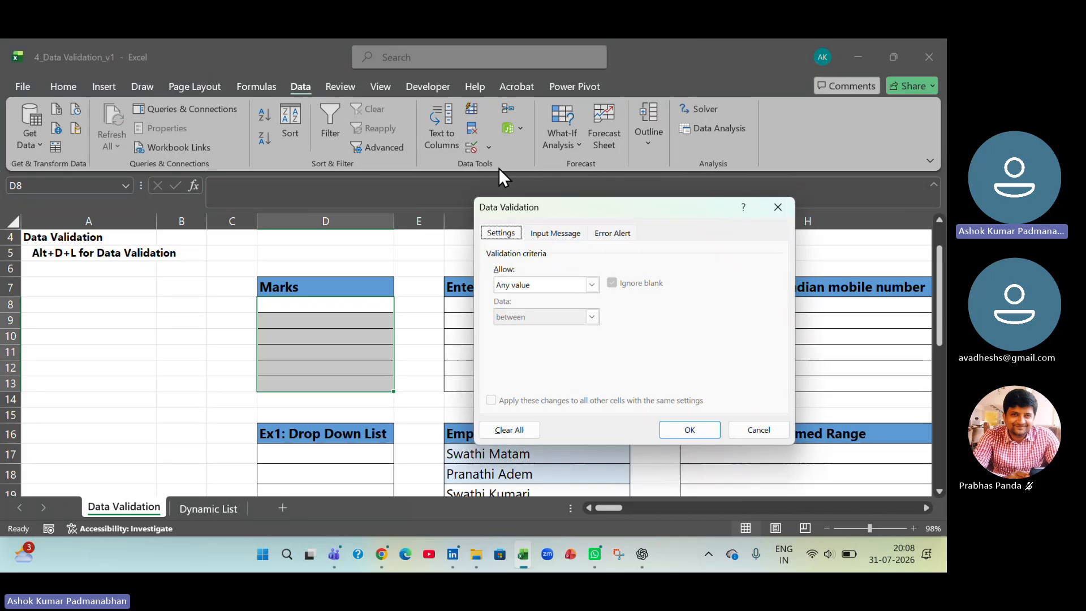
{"action": "left_click", "coordinate": [504, 233]}
{"action": "left_click", "coordinate": [555, 233]}
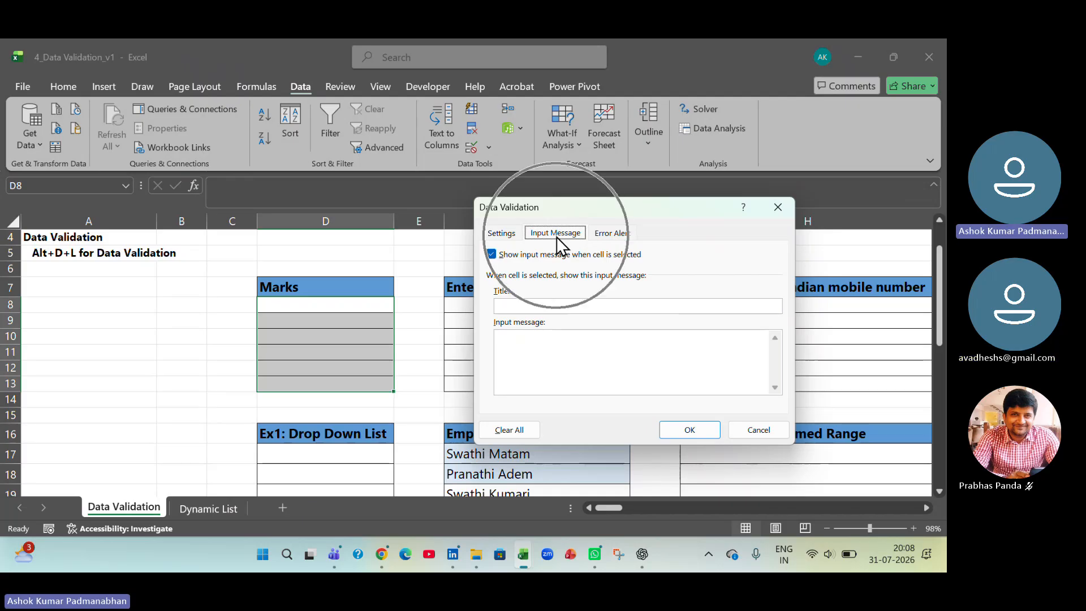
{"action": "left_click", "coordinate": [616, 236]}
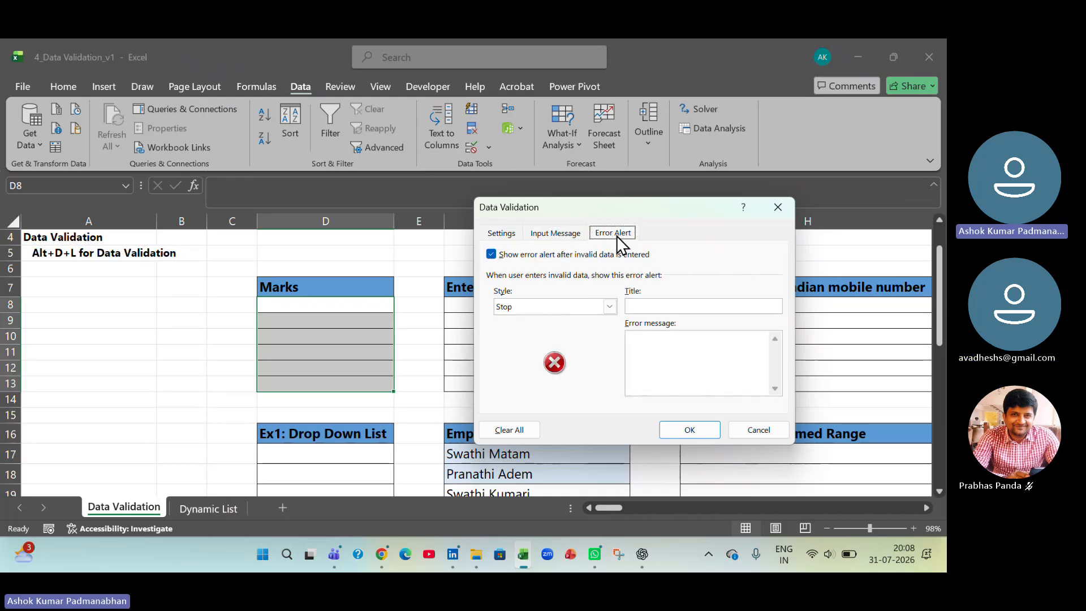
{"action": "left_click", "coordinate": [505, 235]}
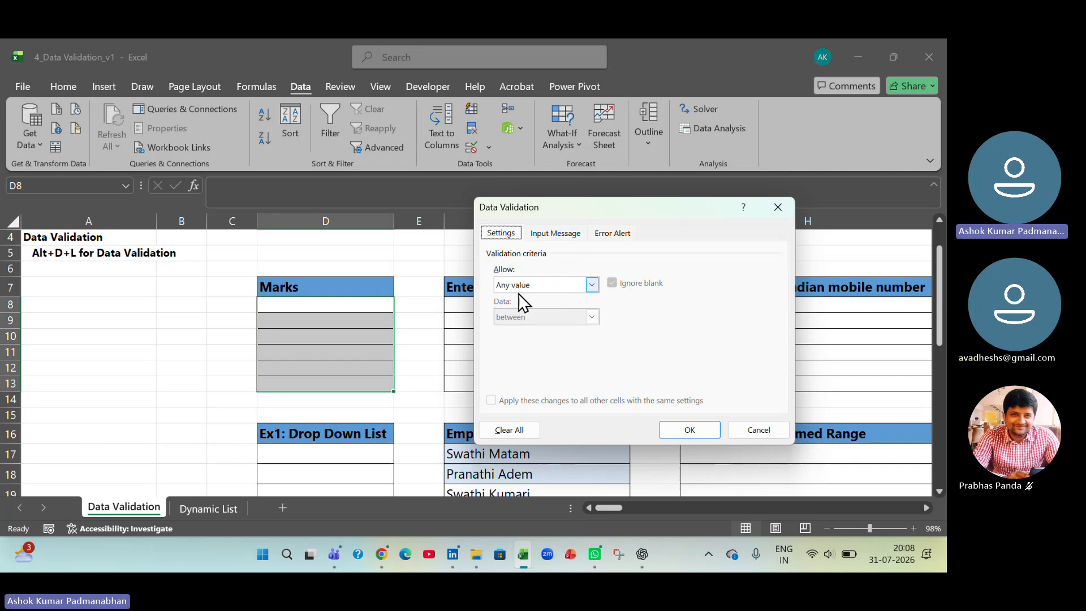
- Allow only whole numbers in the Marks cells, using the between condition with a minimum of 0 and an upper limit
{"action": "left_click", "coordinate": [592, 285]}
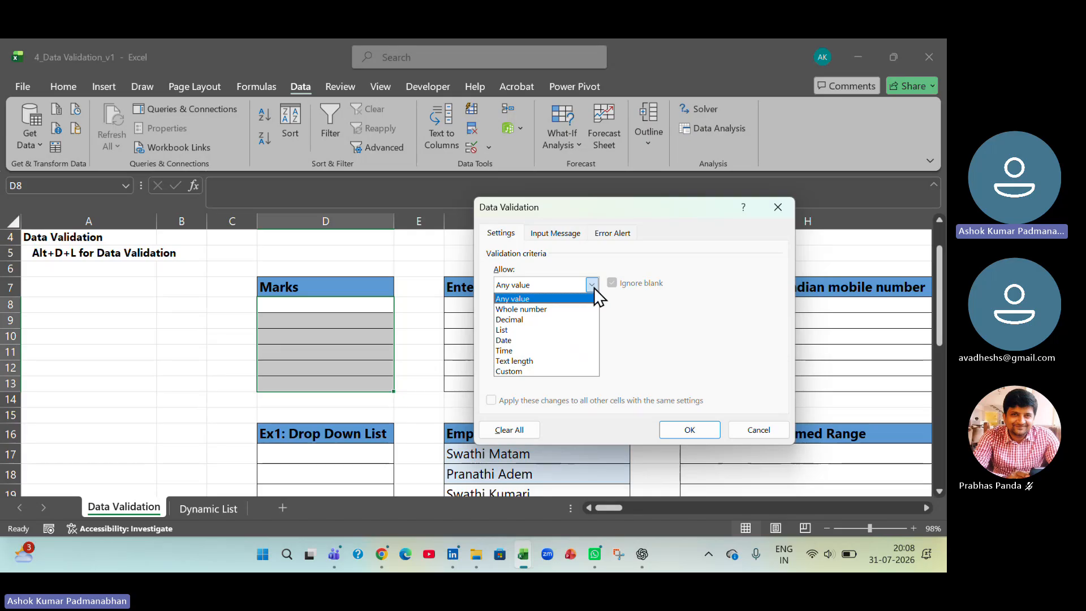
{"action": "left_click", "coordinate": [575, 309]}
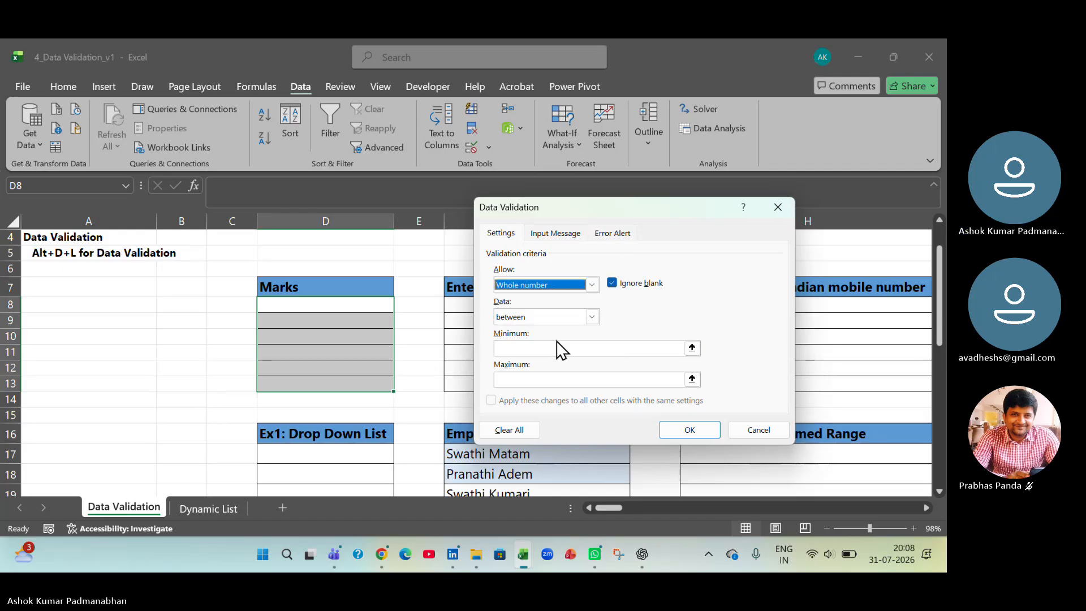
{"action": "left_click", "coordinate": [591, 316]}
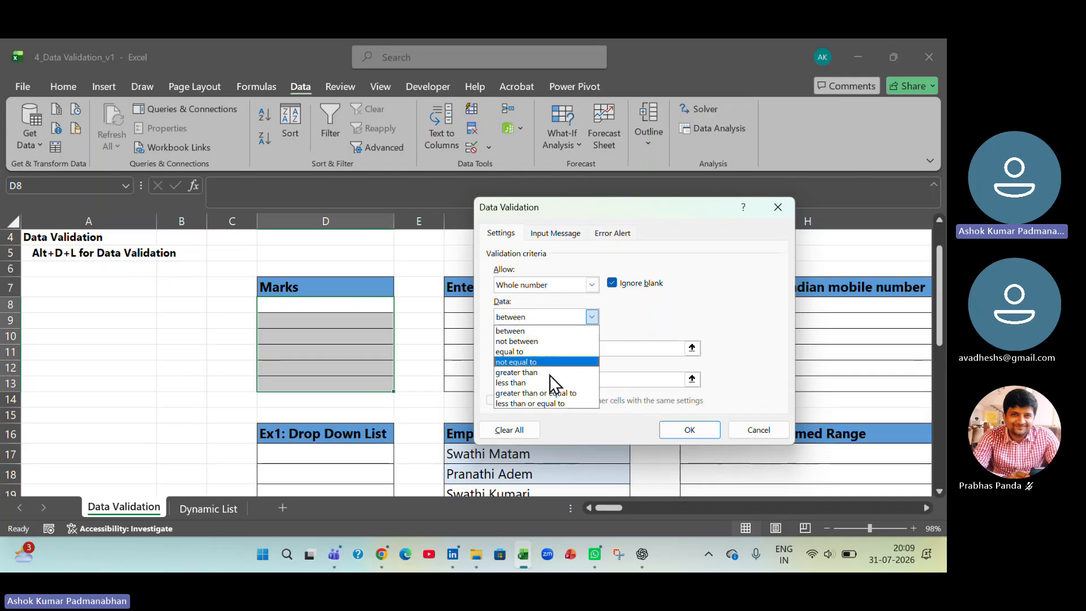
{"action": "left_click", "coordinate": [538, 333]}
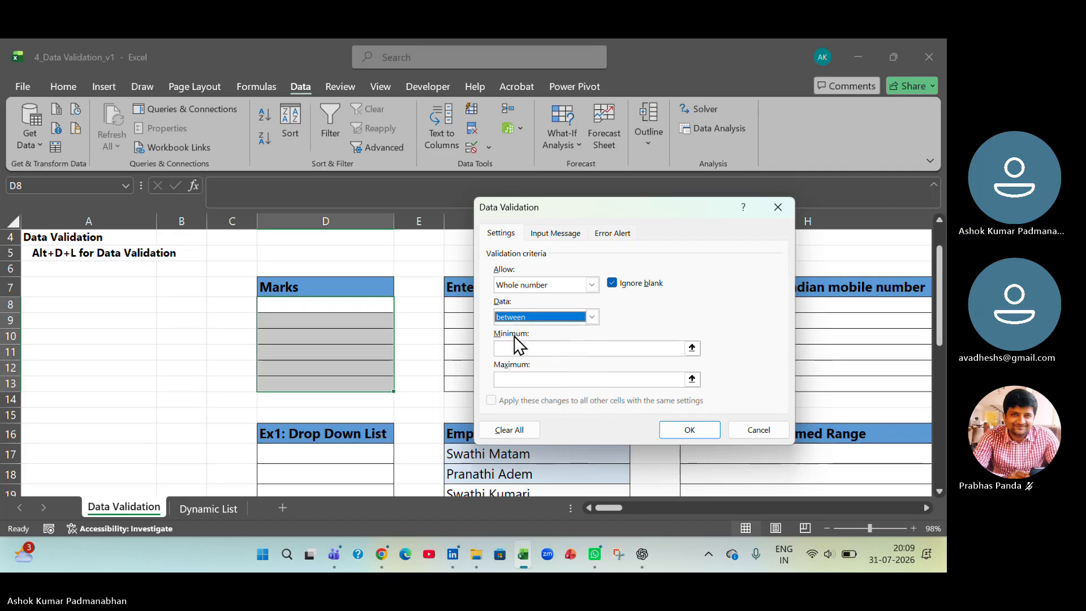
{"action": "left_click", "coordinate": [515, 349]}
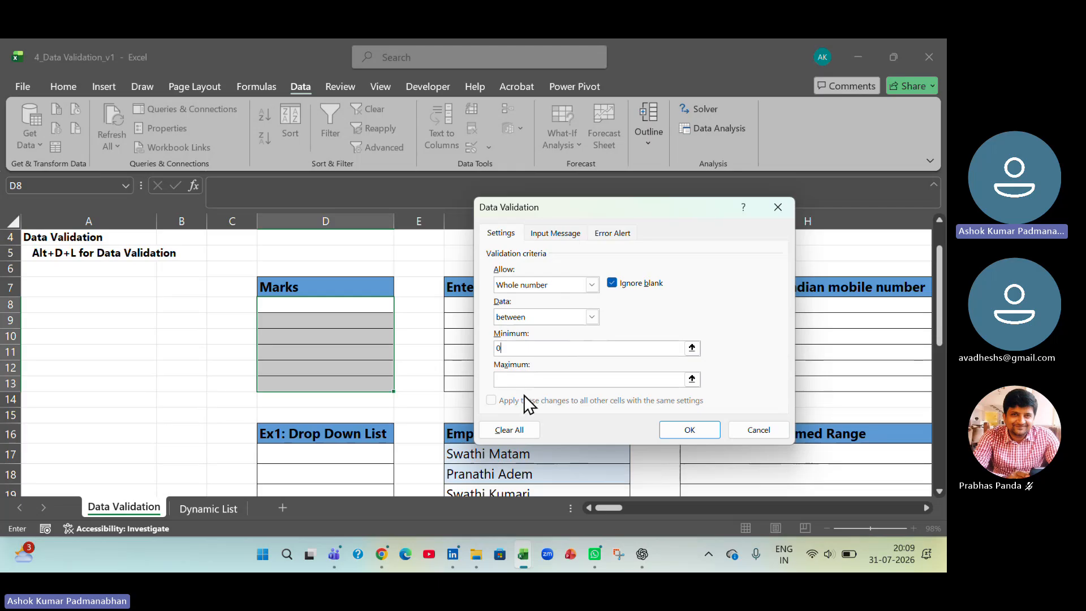
{"action": "left_click", "coordinate": [528, 379]}
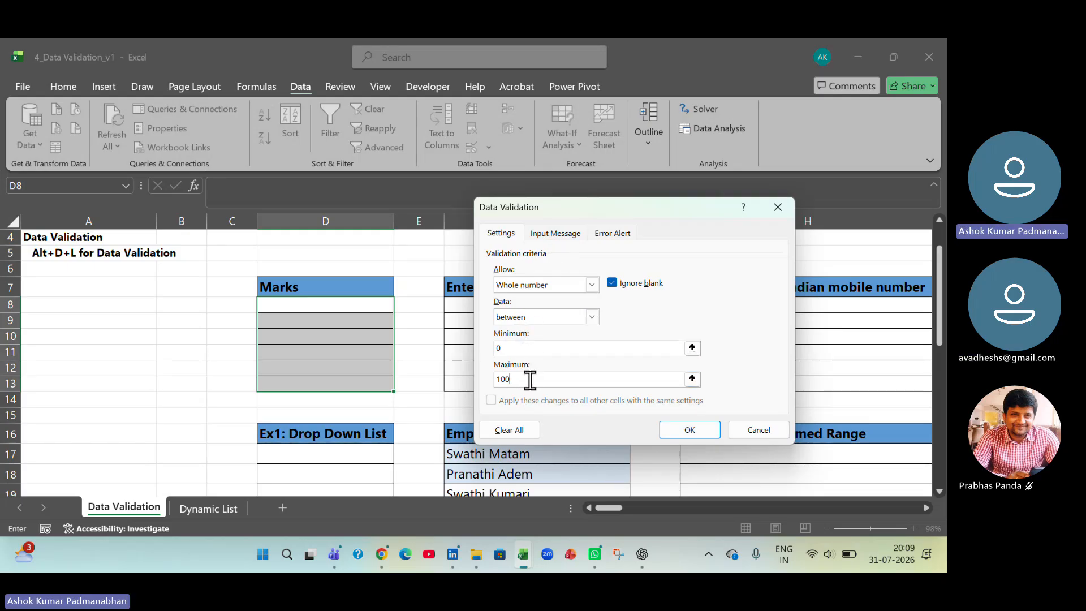
- Add an input message for the Marks cells titled "Marks" with the text "Marks between 0 and 100"
{"action": "left_click", "coordinate": [560, 233]}
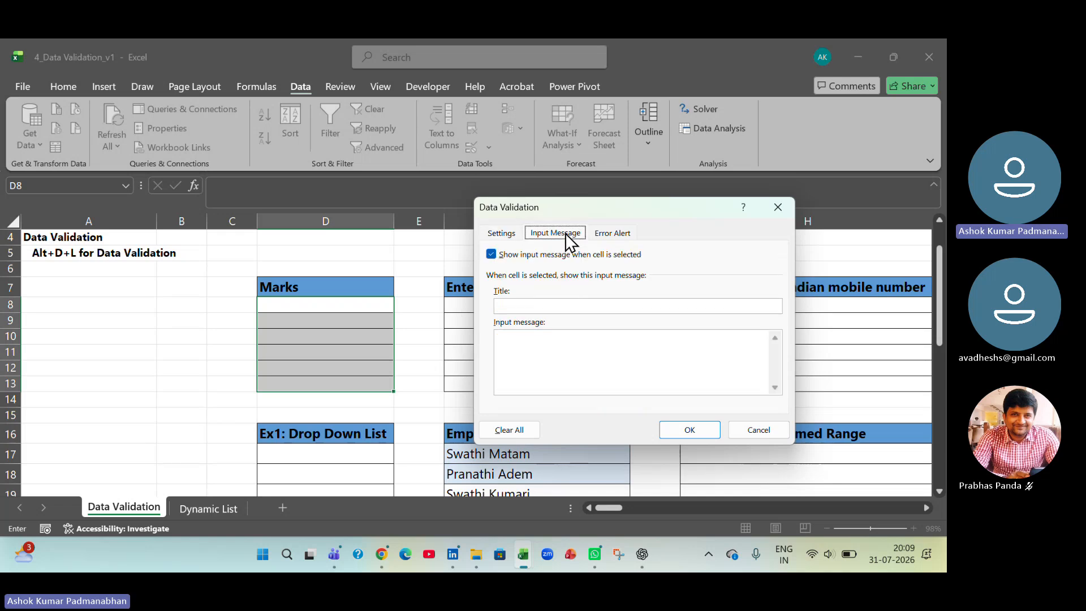
{"action": "left_click", "coordinate": [567, 306]}
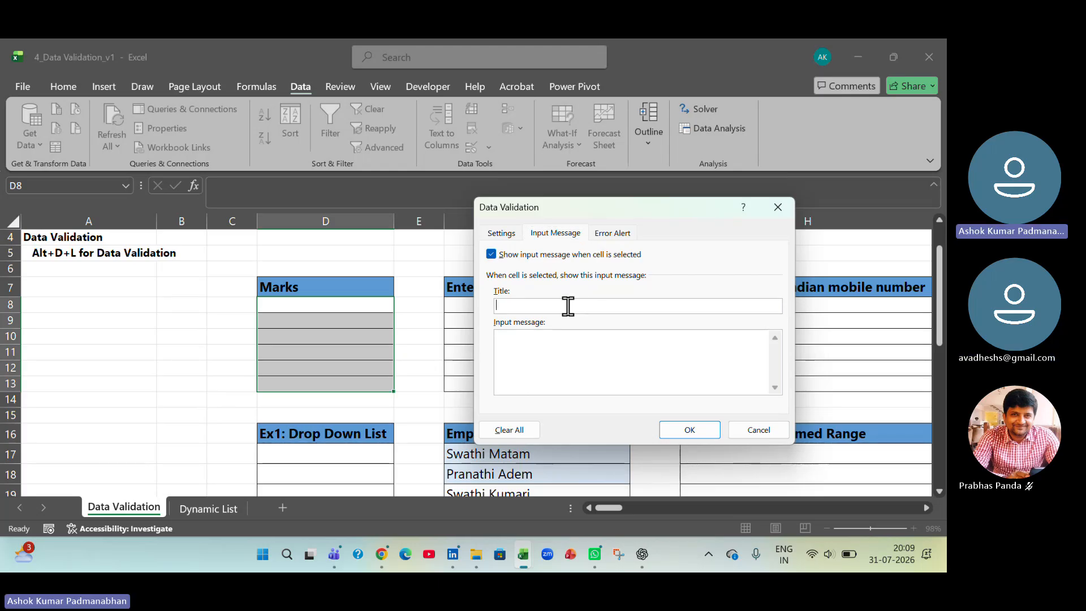
{"action": "type", "text": "Marks"}
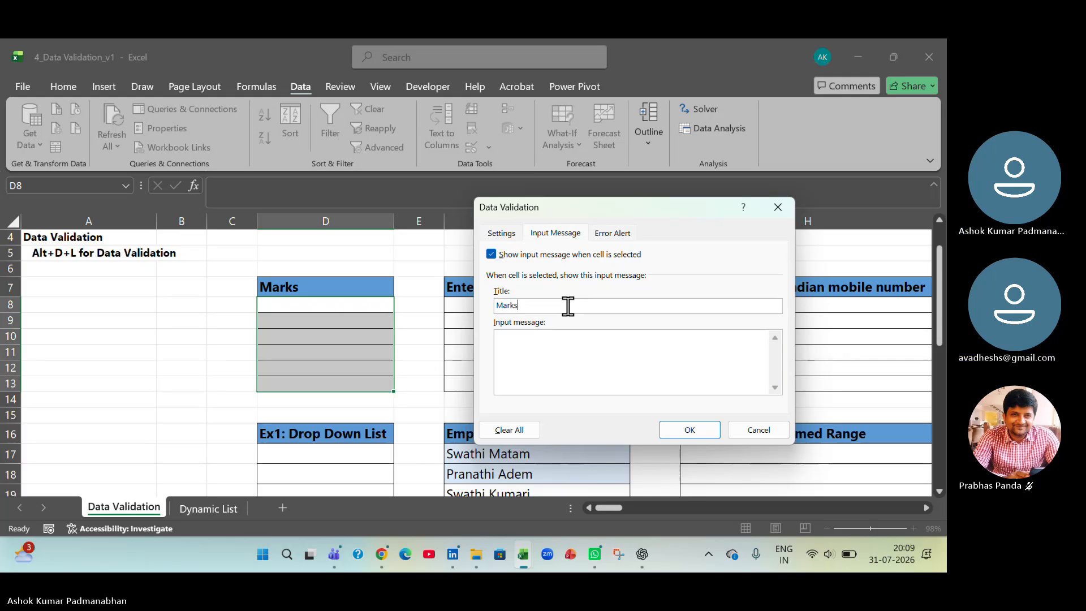
{"action": "left_click", "coordinate": [569, 350]}
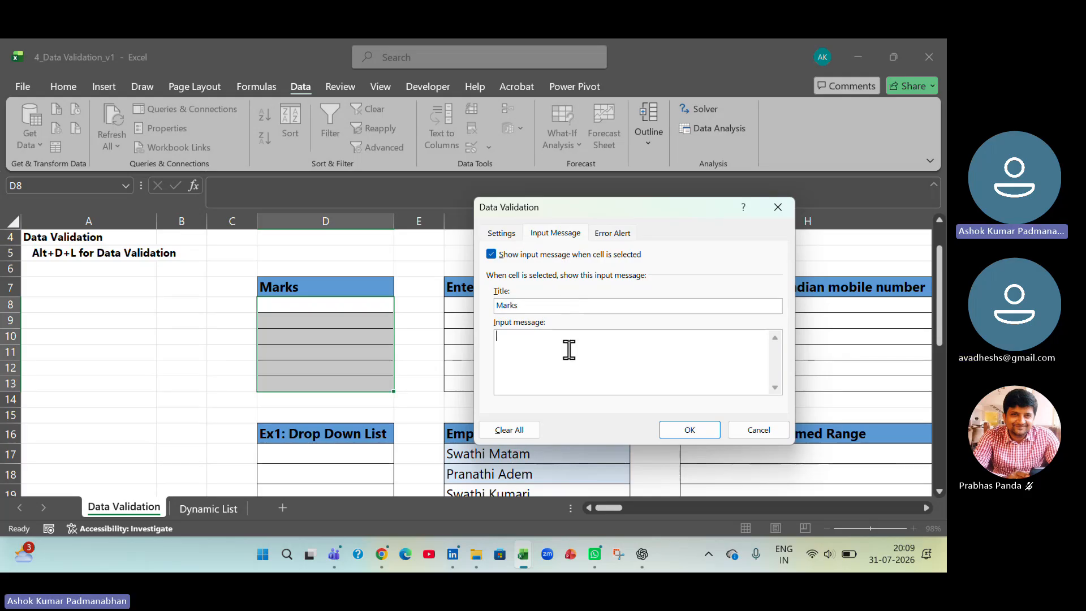
{"action": "type", "text": "Marks"}
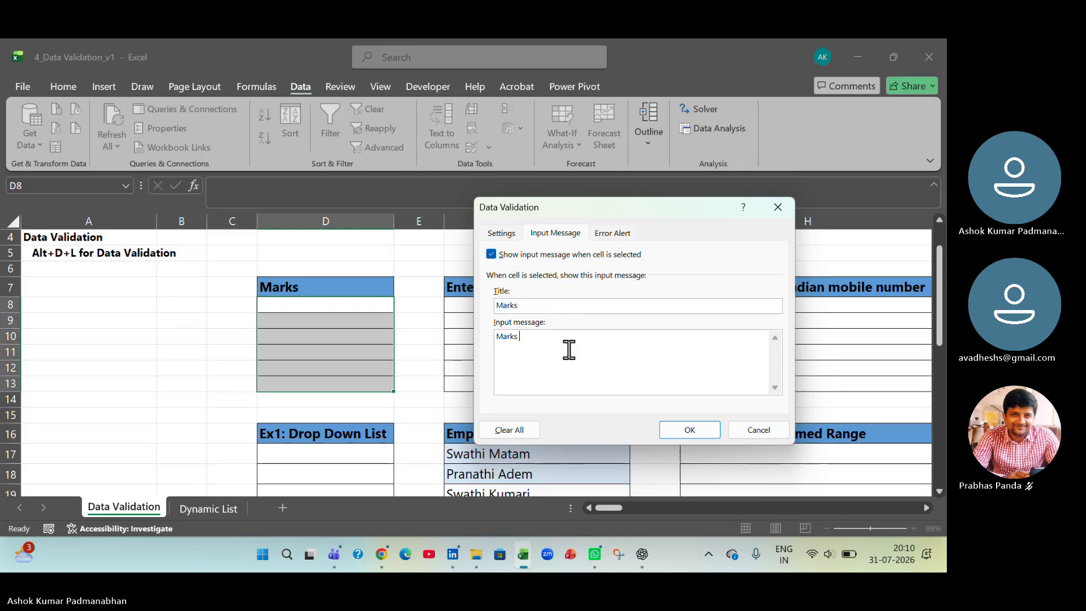
{"action": "type", "text": " betwee"}
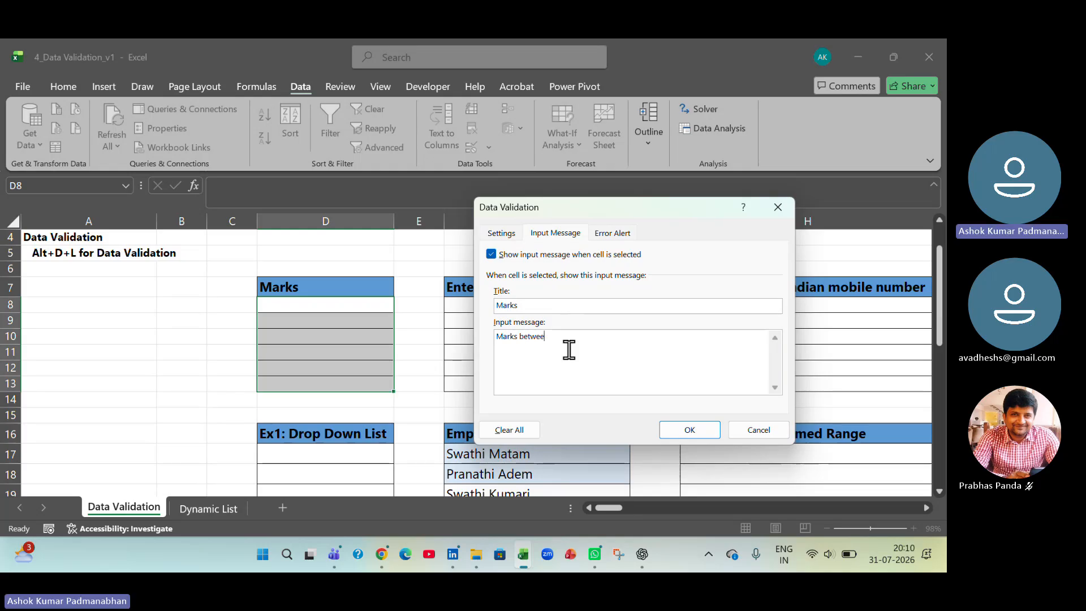
{"action": "type", "text": "n 0 and 100"}
- Add an error alert titled "Error" with the message "Kindly Enter marks between 0 and 100"
{"action": "left_click", "coordinate": [618, 232]}
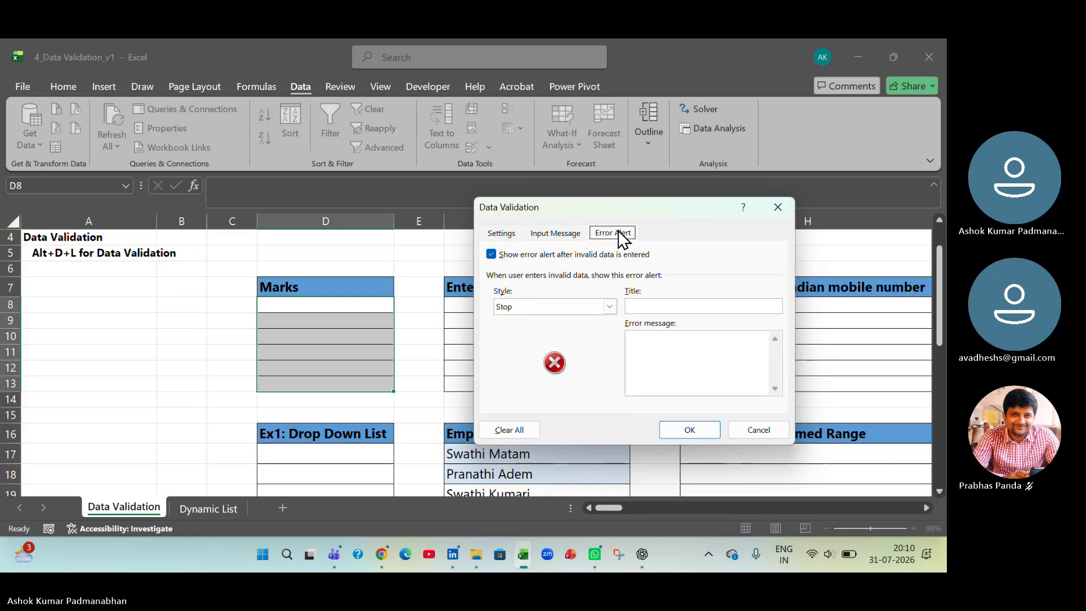
{"action": "left_click", "coordinate": [665, 307]}
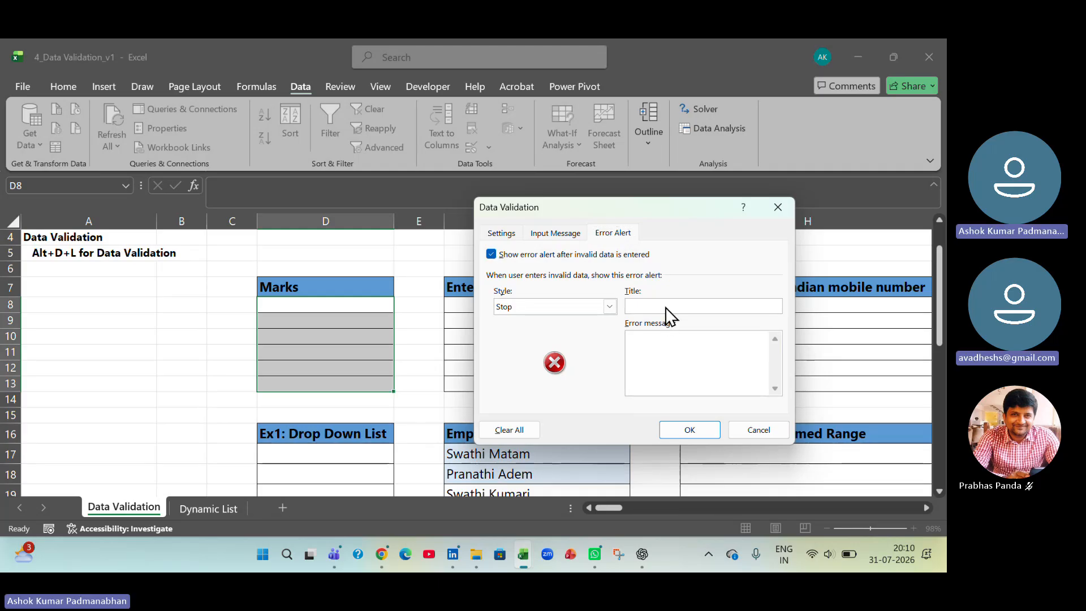
{"action": "type", "text": "Error"}
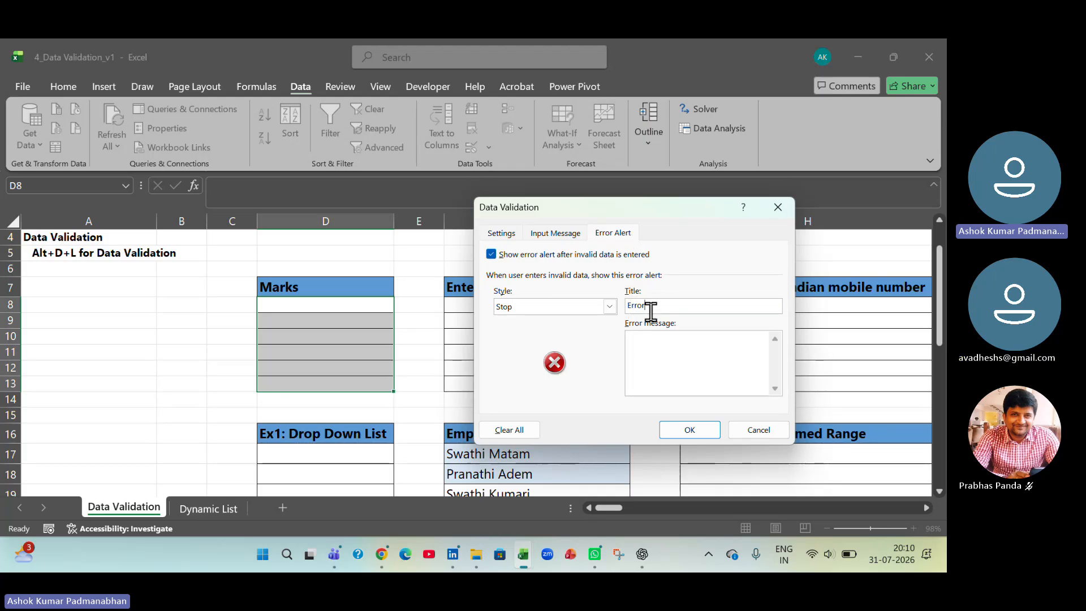
{"action": "left_click", "coordinate": [668, 360]}
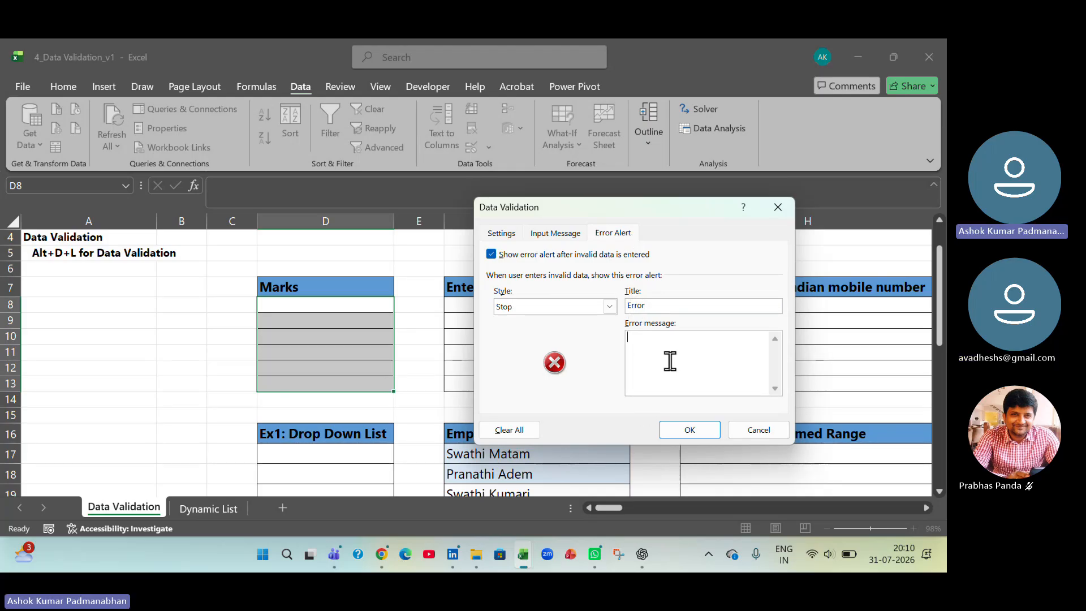
{"action": "type", "text": "Kindly Enter mark"}
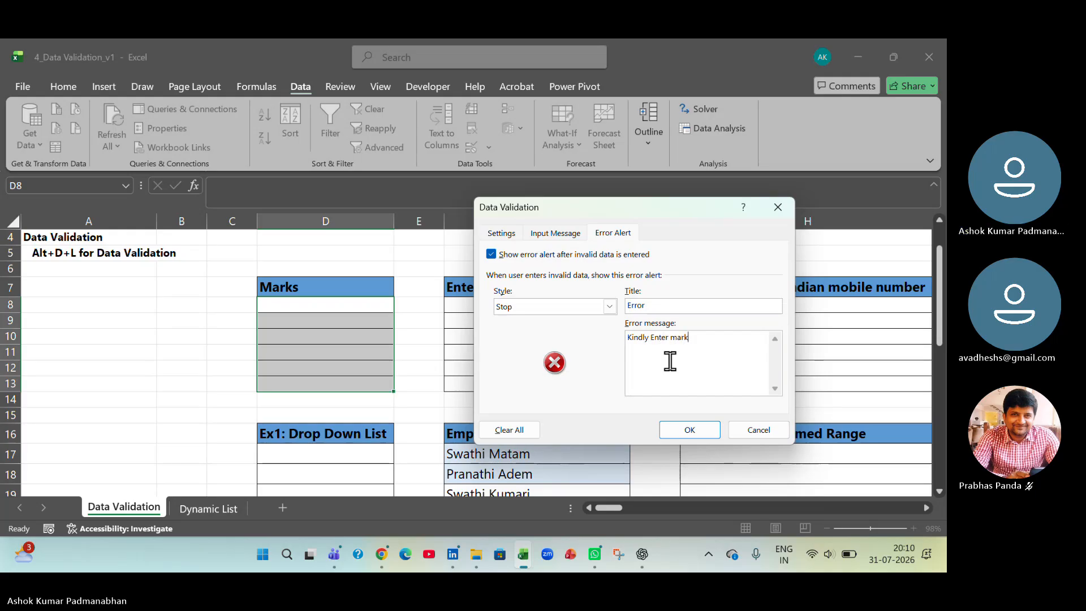
{"action": "type", "text": "s bet"}
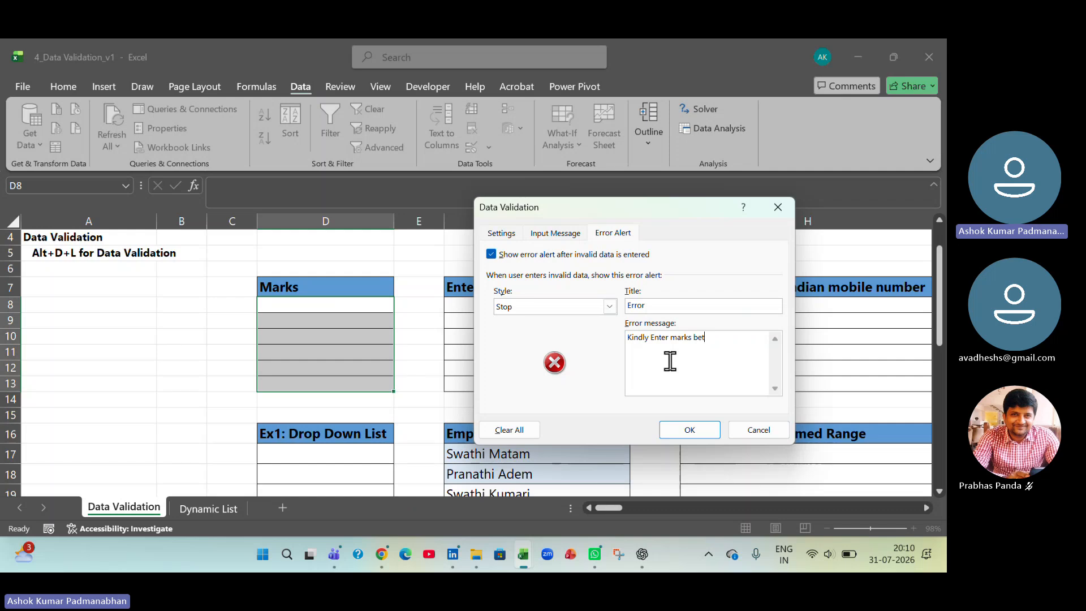
{"action": "type", "text": "ween 0 and 100"}
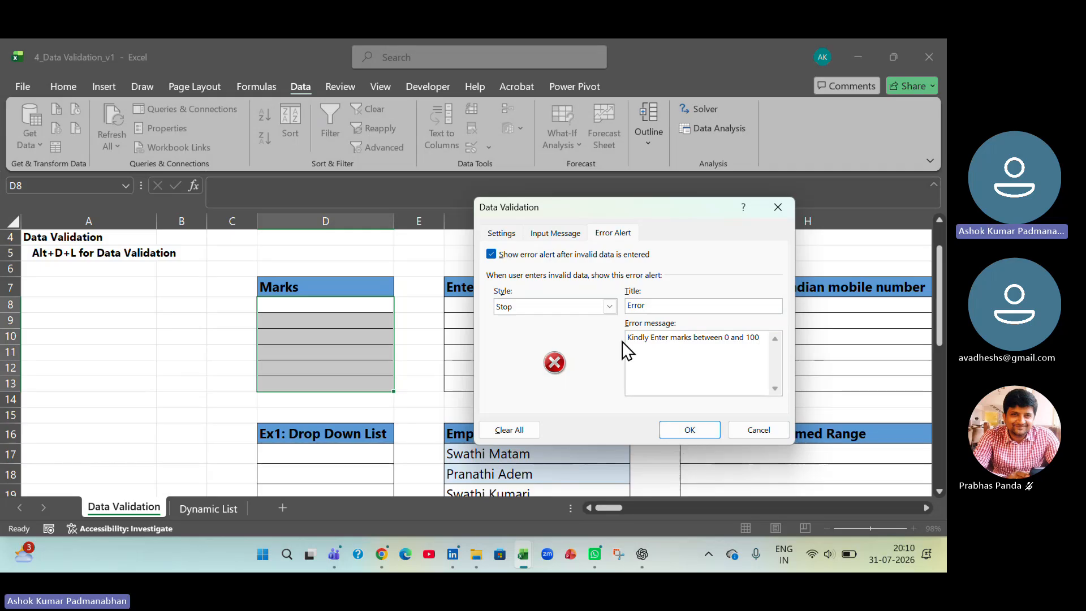
- Choose the Stop style for the error alert and apply the validation to the Marks cells
{"action": "left_click", "coordinate": [611, 311]}
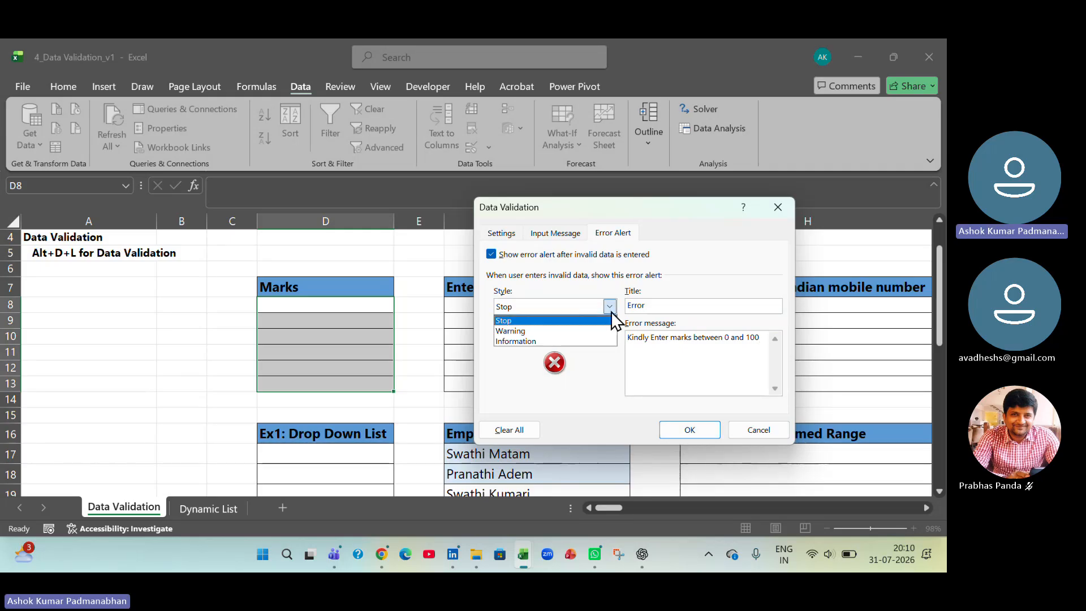
{"action": "left_click", "coordinate": [588, 321]}
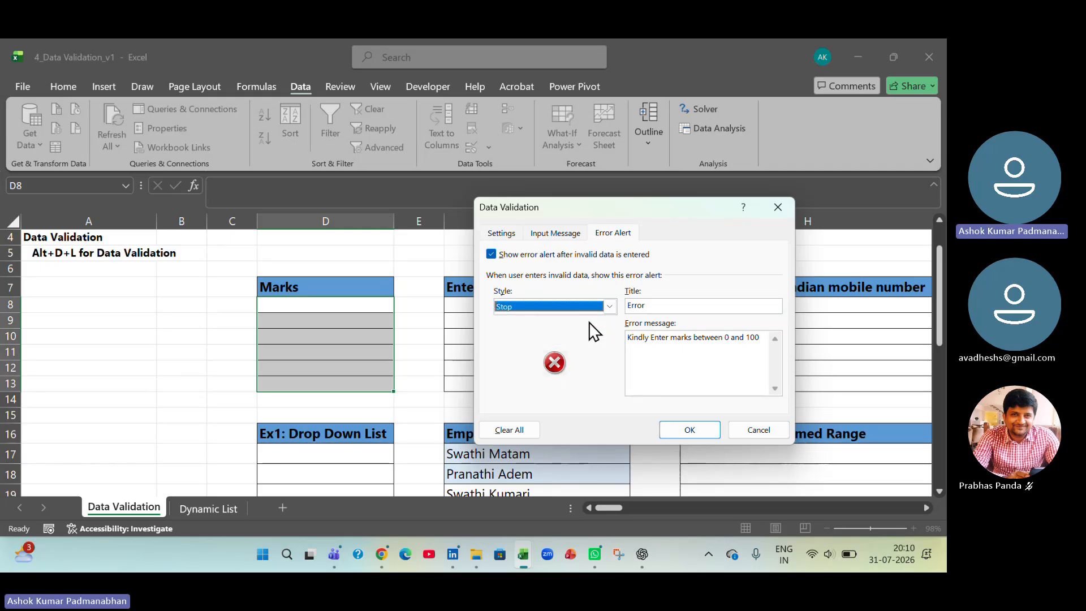
{"action": "left_click", "coordinate": [690, 430]}
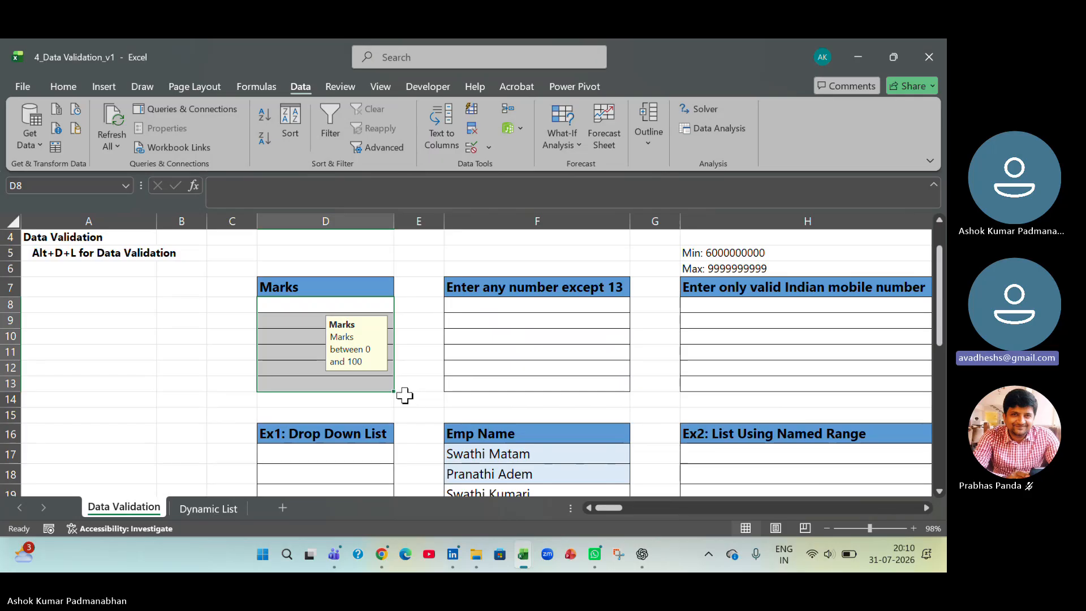
{"action": "left_click", "coordinate": [417, 415]}
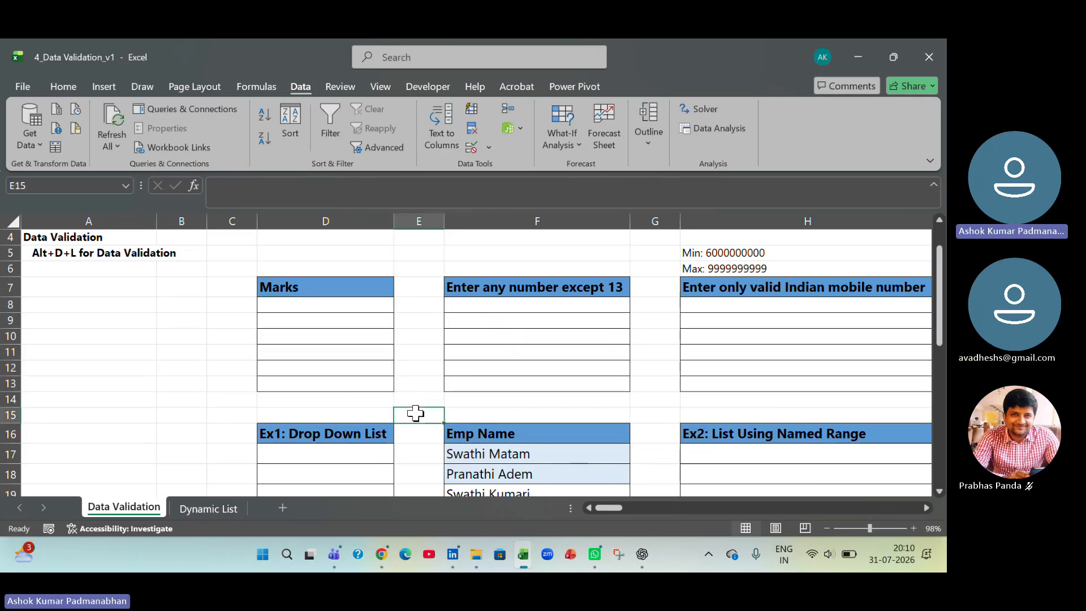
- Test the Marks rule in D8 by trying 150, and retry the entry with 50
{"action": "left_click", "coordinate": [359, 306]}
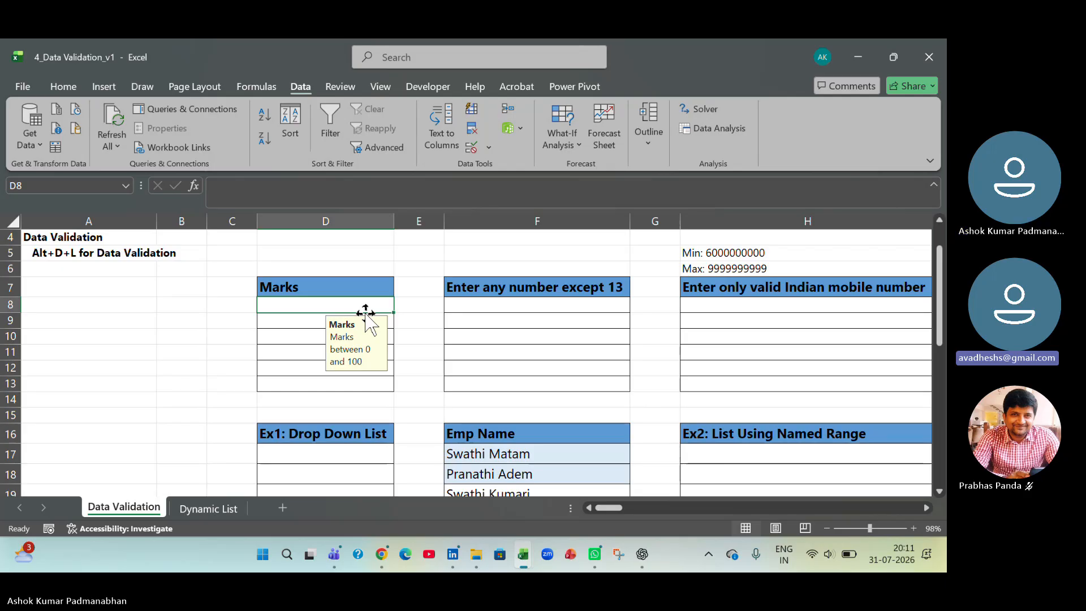
{"action": "type", "text": "150"}
{"action": "key", "text": "Return"}
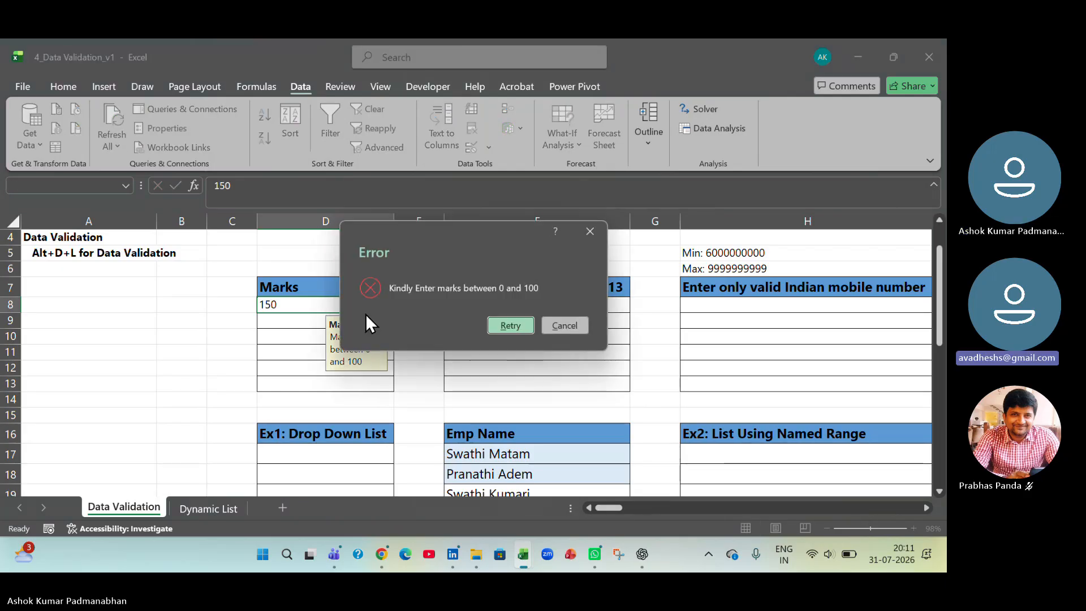
{"action": "left_click_drag", "start_coordinate": [435, 236], "coordinate": [604, 233]}
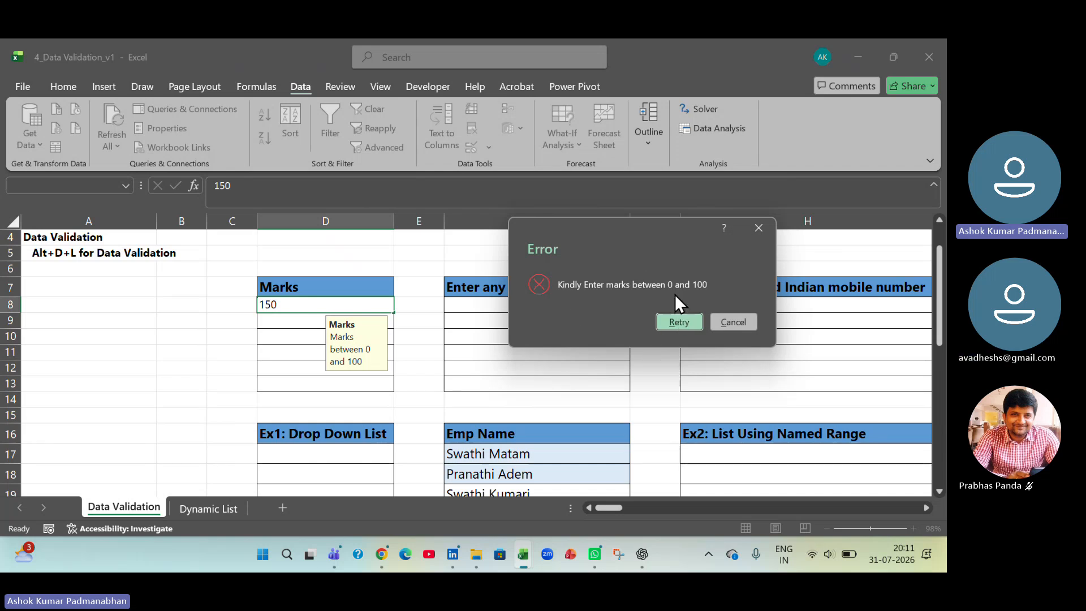
{"action": "left_click", "coordinate": [679, 324]}
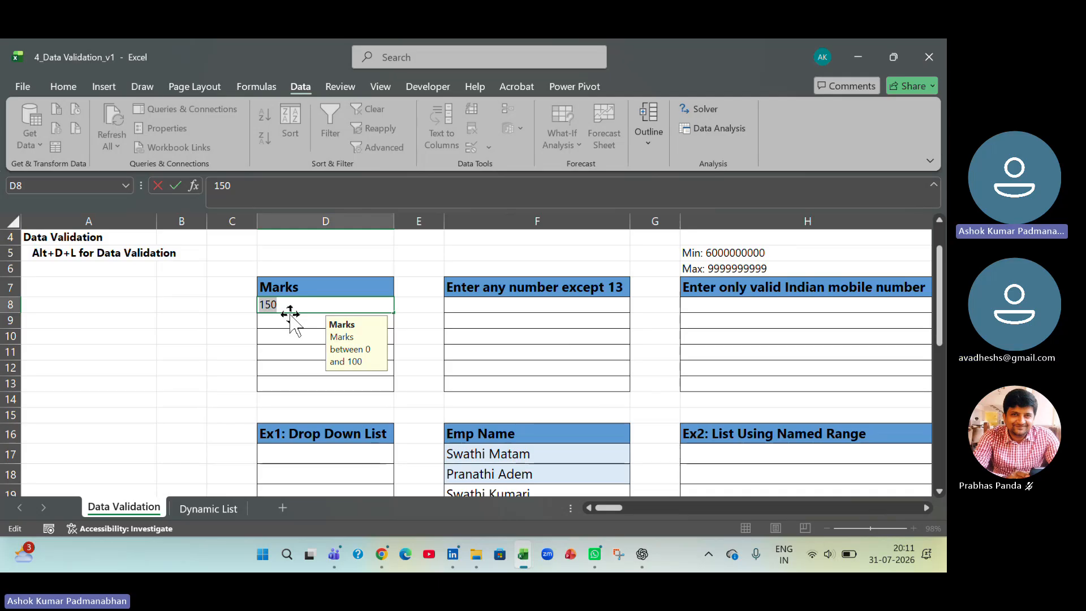
{"action": "type", "text": "50"}
{"action": "key", "text": "Return"}
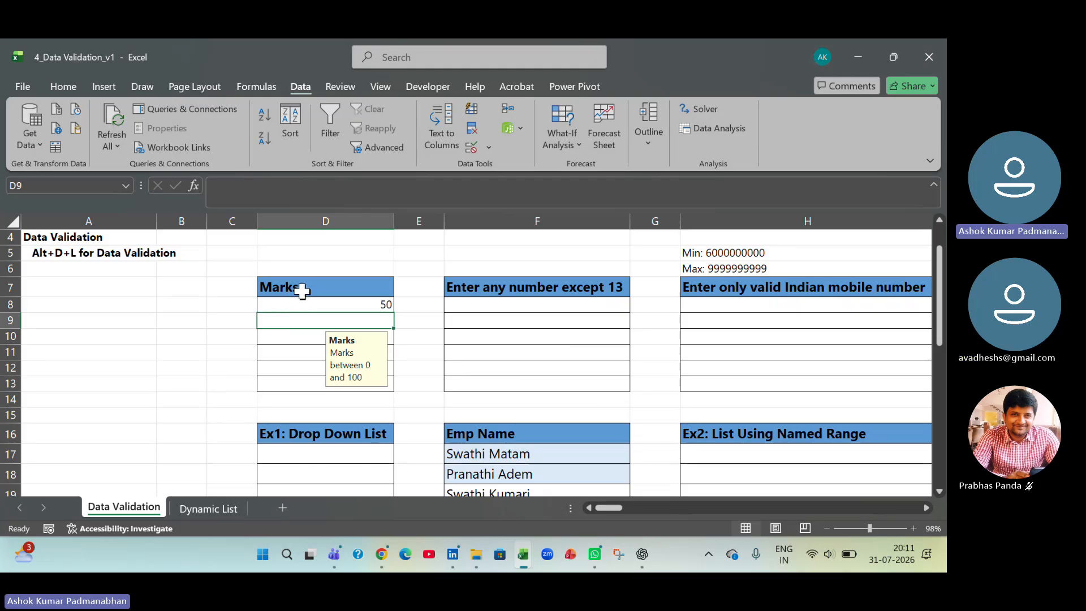
- Clear all data validation settings and messages from the Marks cells D8:D13
{"action": "left_click", "coordinate": [304, 302]}
{"action": "left_click_drag", "start_coordinate": [304, 302], "coordinate": [298, 376]}
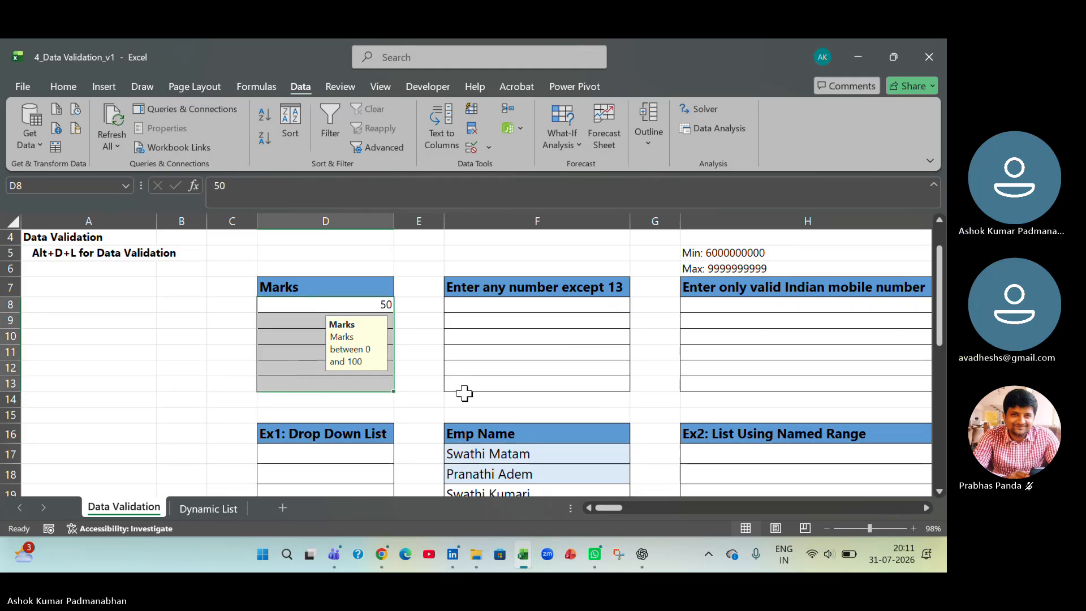
{"action": "left_click", "coordinate": [489, 149]}
{"action": "left_click", "coordinate": [497, 167]}
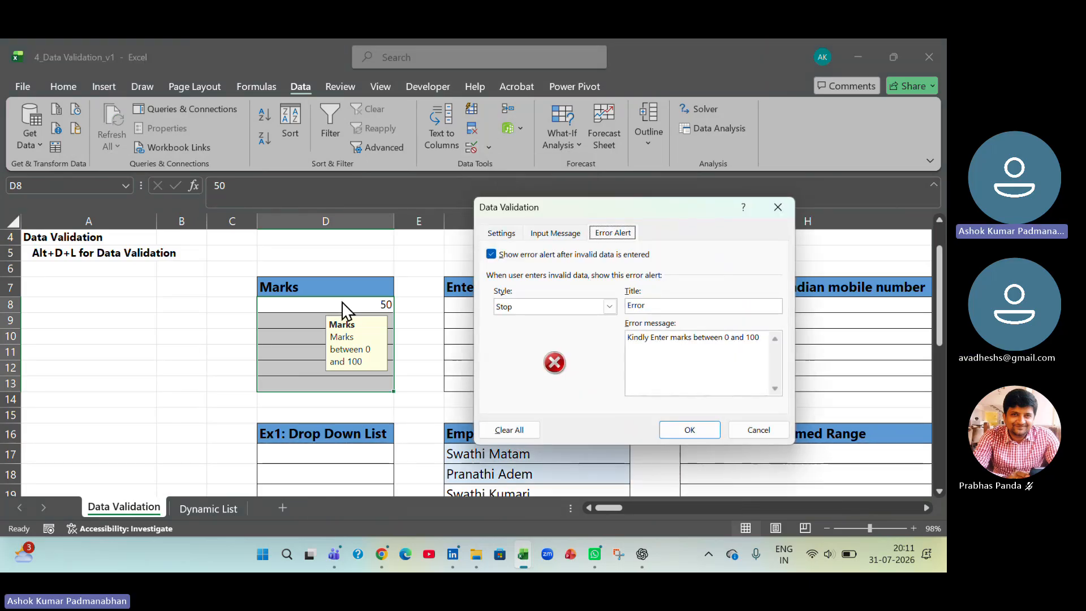
{"action": "left_click", "coordinate": [517, 431]}
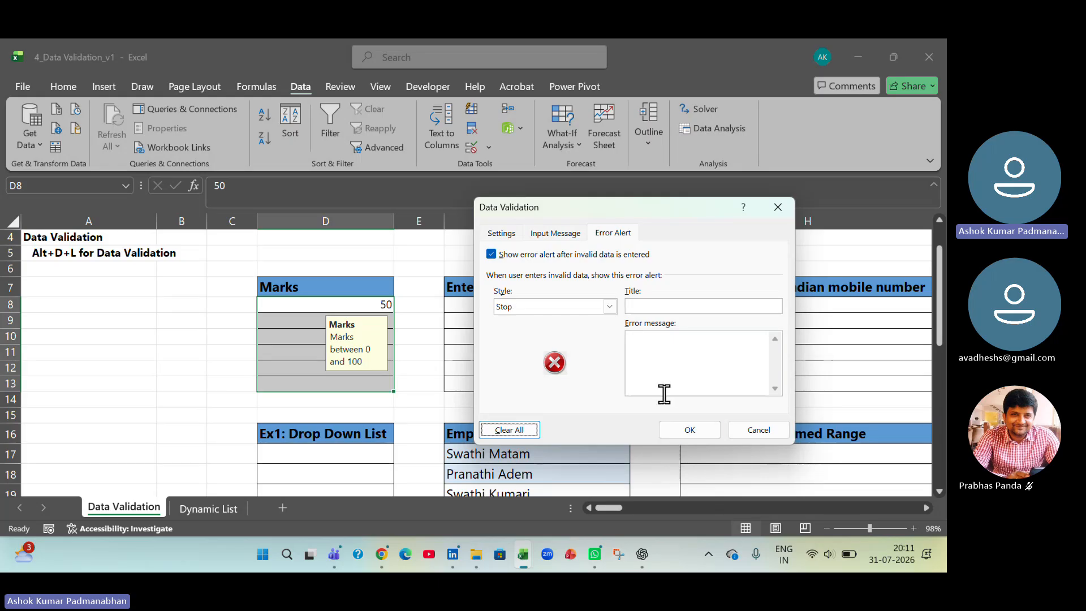
{"action": "left_click", "coordinate": [691, 432]}
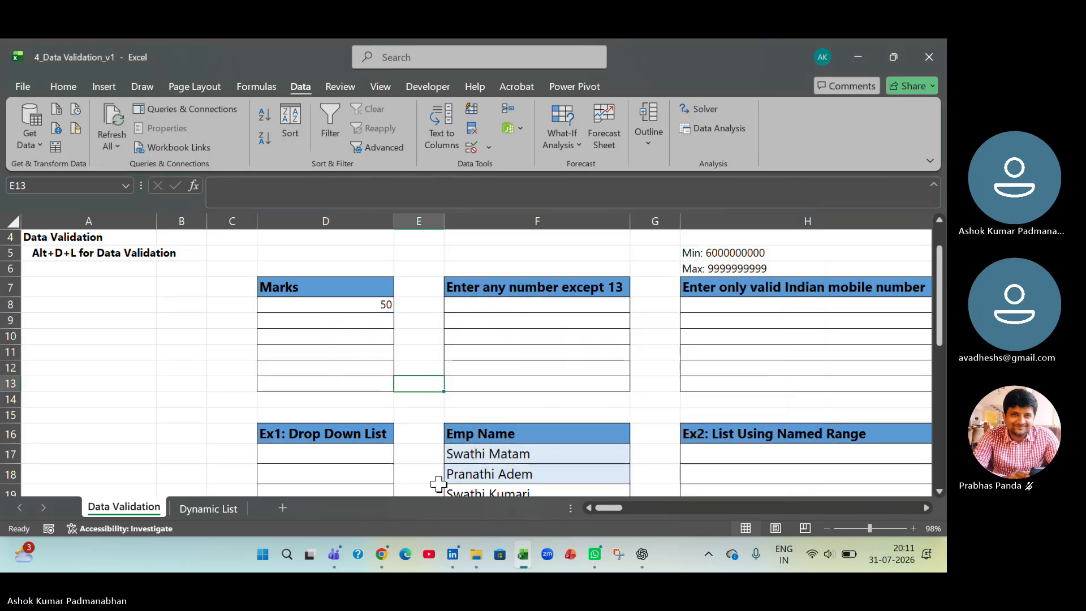
- Enter the sample text "lkjlk" in Marks cell D10 to test it without validation
{"action": "left_click", "coordinate": [359, 336]}
{"action": "type", "text": "lkjlk"}
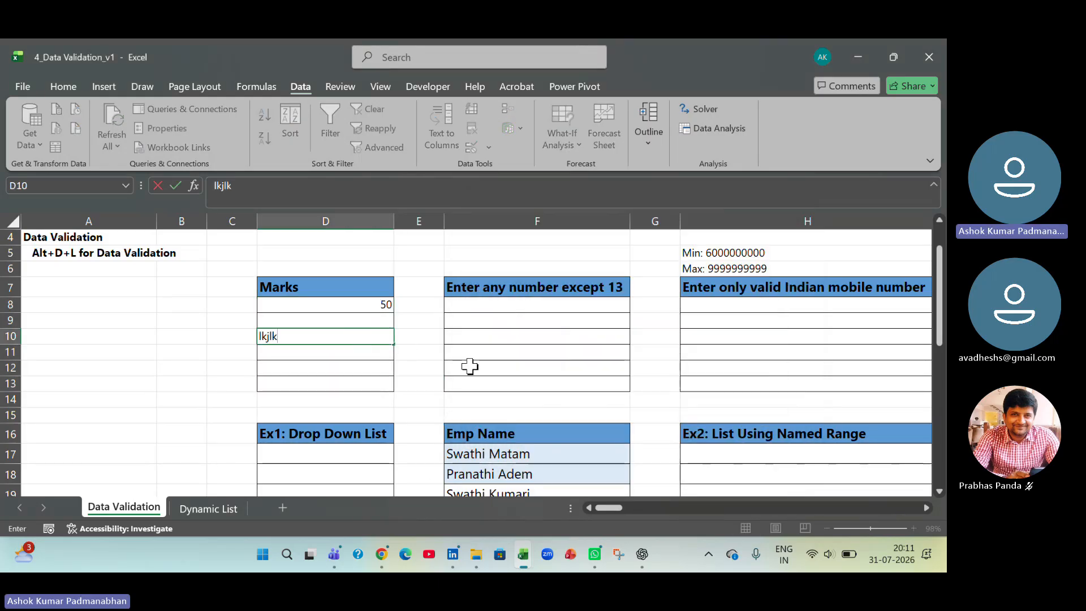
{"action": "key", "text": "Return"}
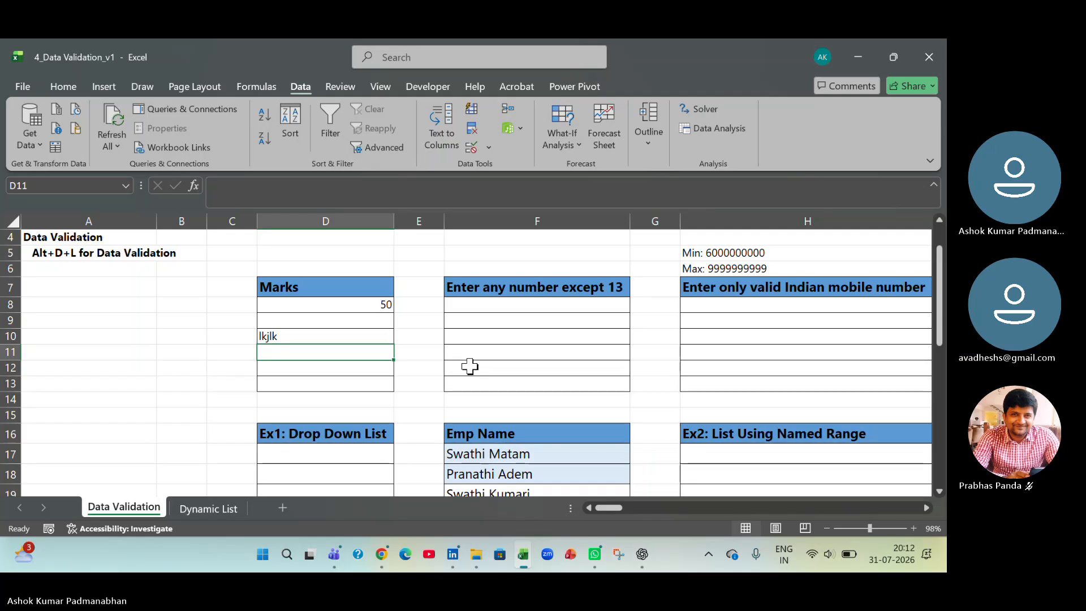
- Enter "Input marks 0-100" as the validation input message for Marks cell D8
{"action": "left_click", "coordinate": [368, 304]}
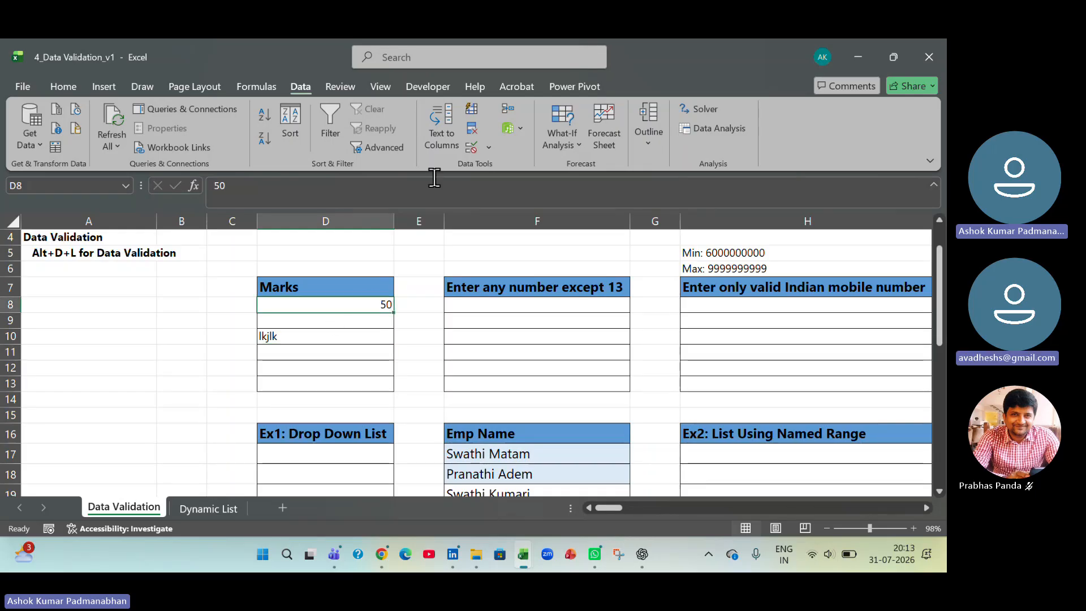
{"action": "left_click", "coordinate": [489, 149]}
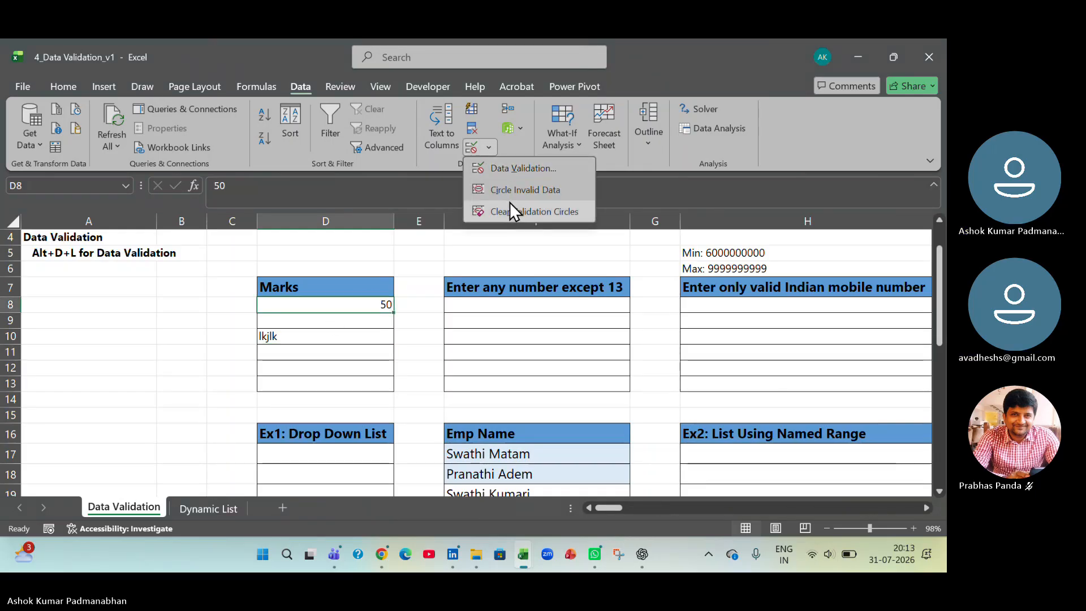
{"action": "left_click", "coordinate": [516, 172]}
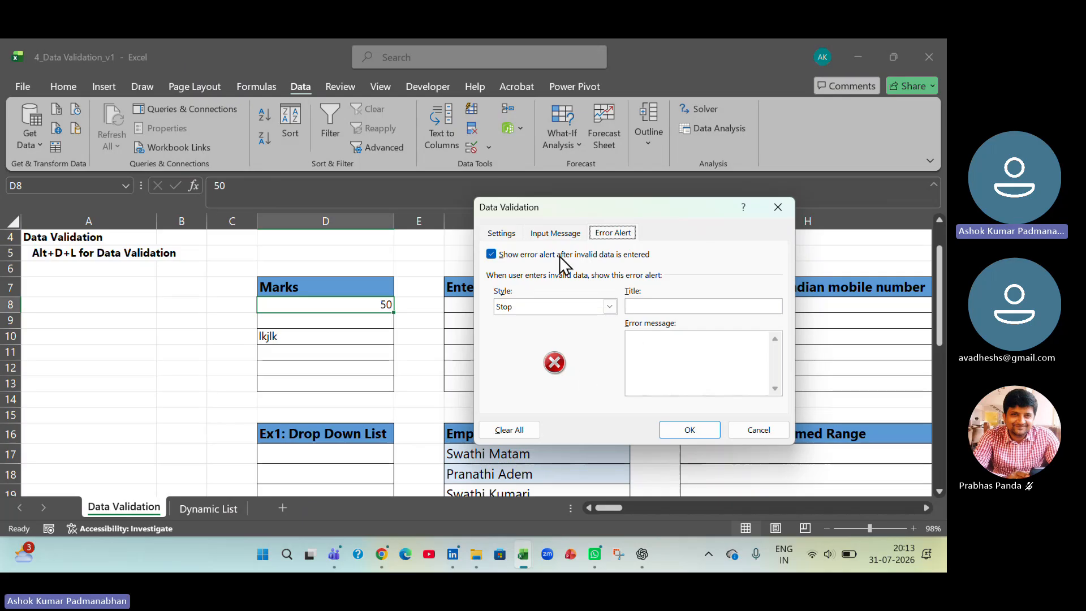
{"action": "left_click", "coordinate": [555, 233]}
{"action": "left_click", "coordinate": [515, 306]}
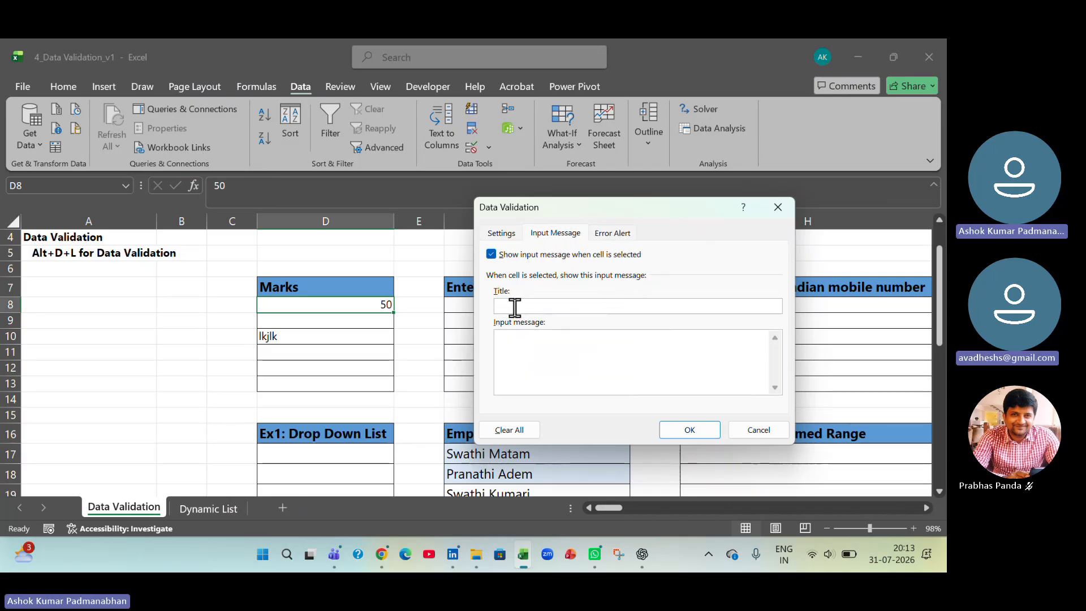
{"action": "left_click", "coordinate": [512, 349]}
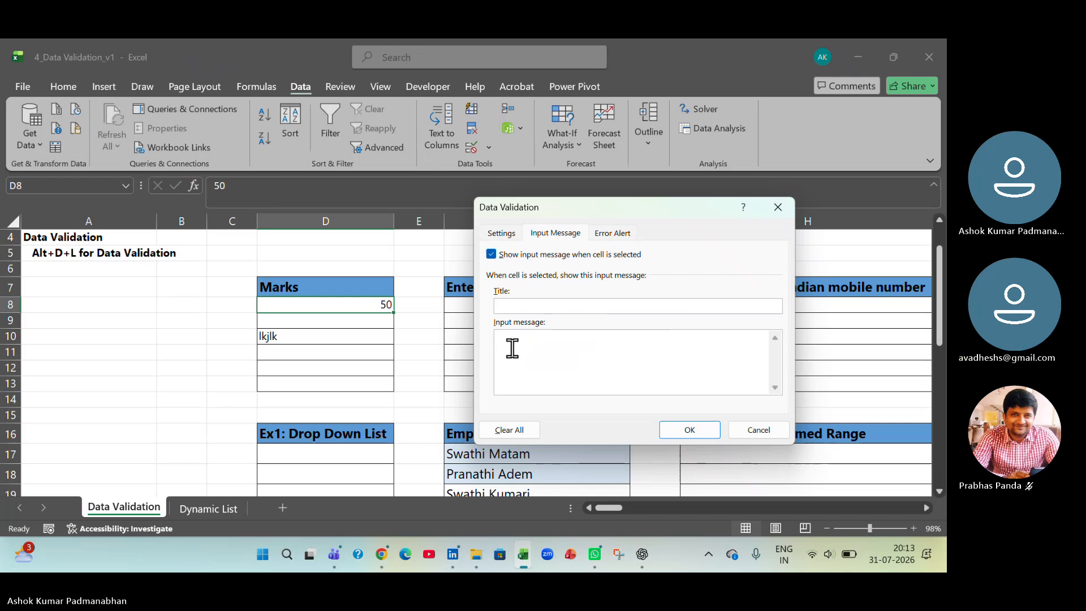
{"action": "type", "text": "In"}
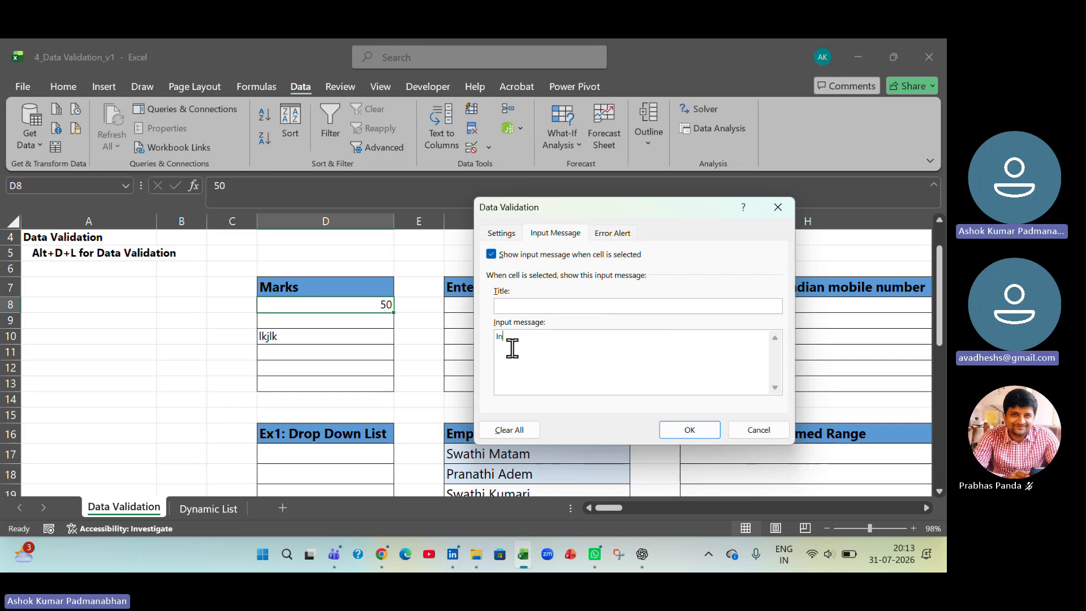
{"action": "type", "text": "put"}
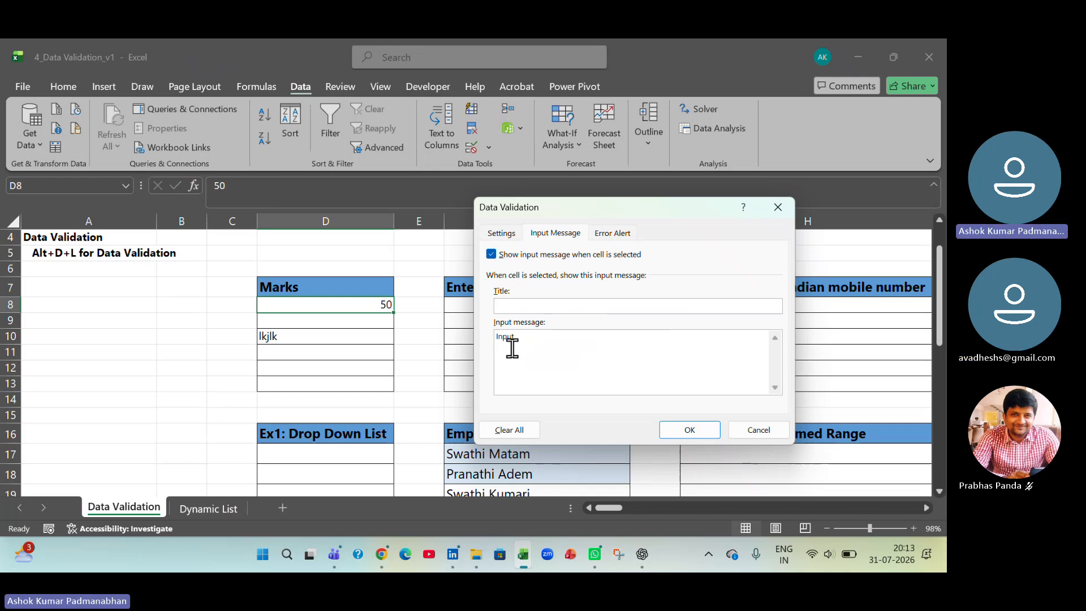
{"action": "type", "text": " marks"}
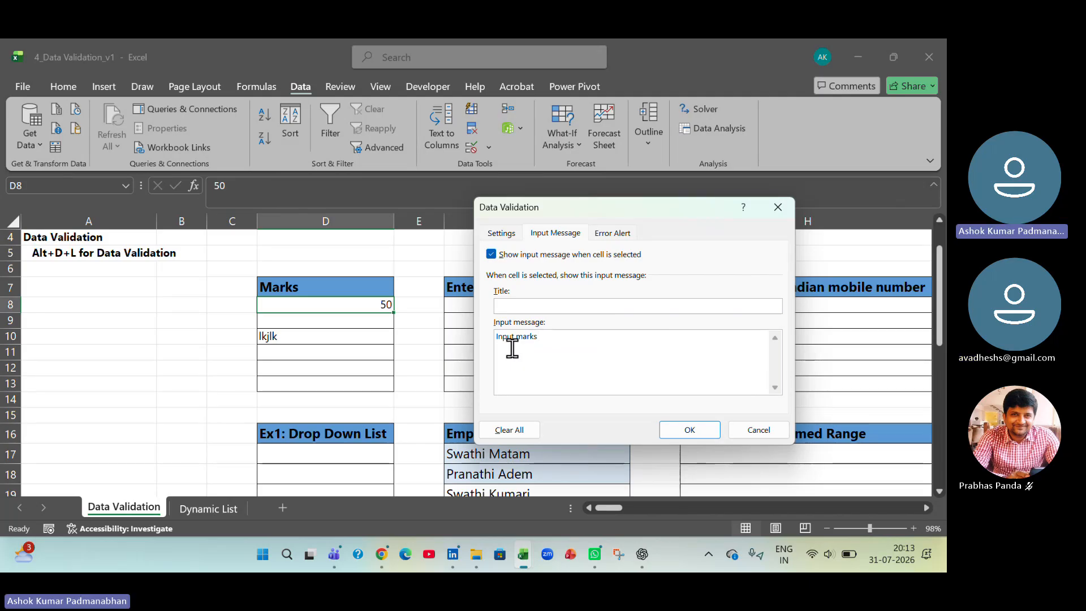
{"action": "type", "text": " 0-100"}
- Try the Whole number criterion for Marks cell D8 and discard the validation changes
{"action": "left_click", "coordinate": [622, 236]}
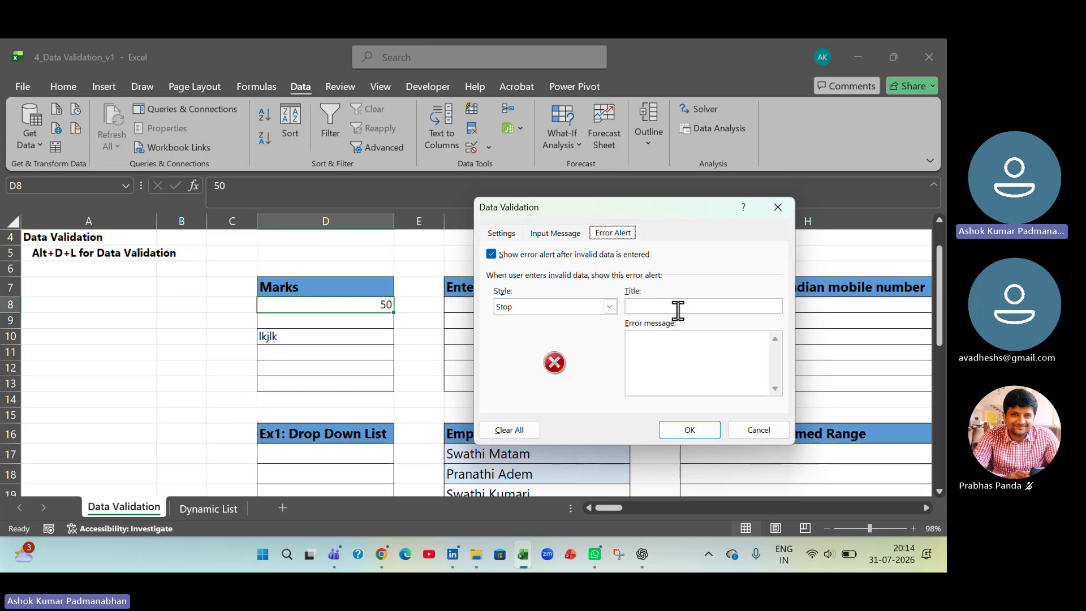
{"action": "left_click", "coordinate": [565, 234]}
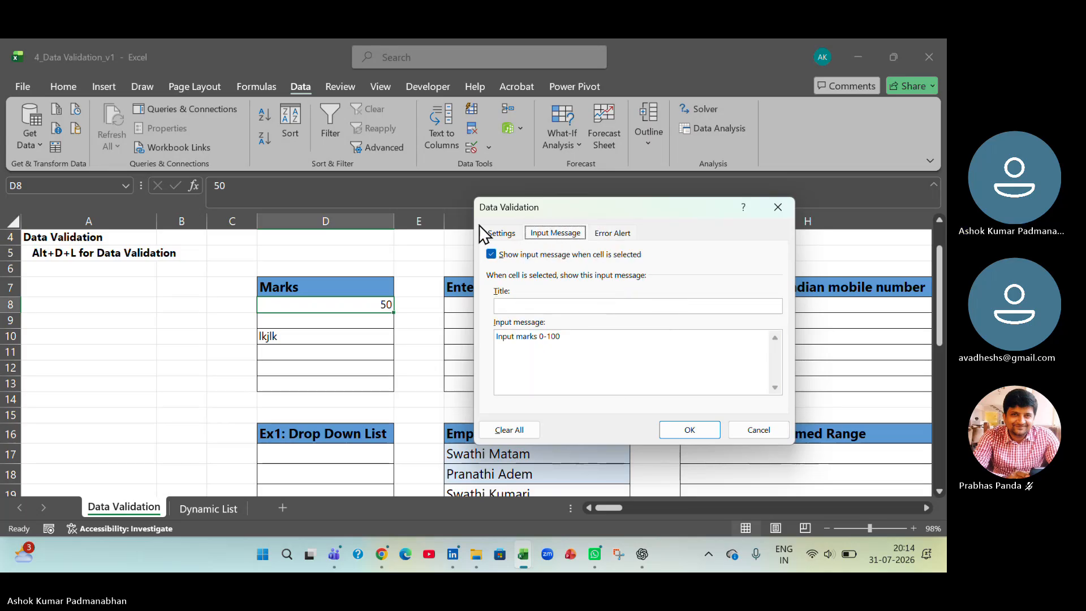
{"action": "left_click", "coordinate": [491, 234]}
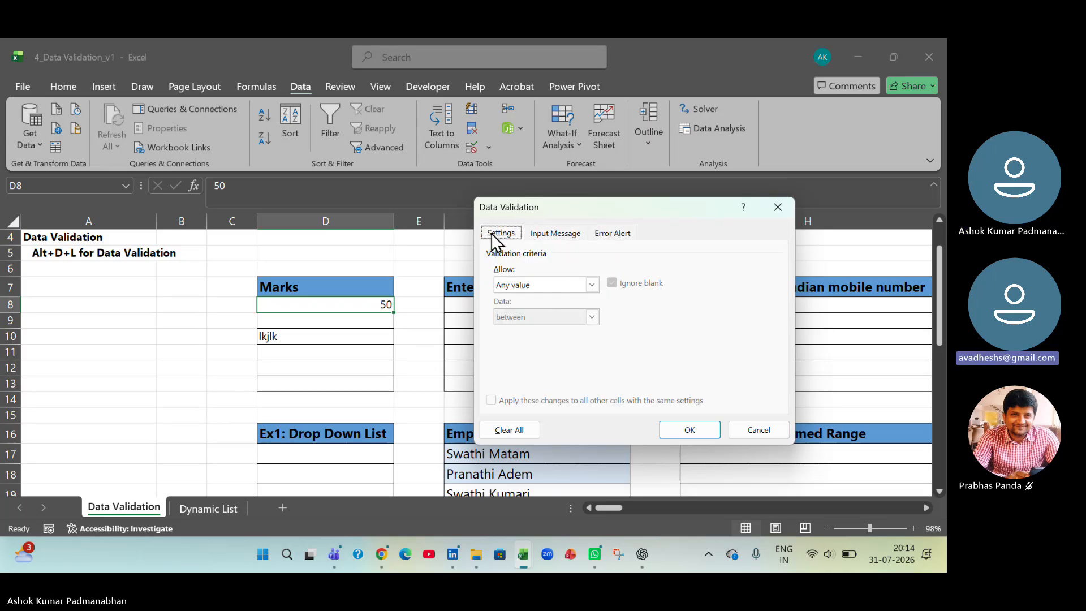
{"action": "left_click", "coordinate": [592, 288]}
{"action": "left_click", "coordinate": [588, 311]}
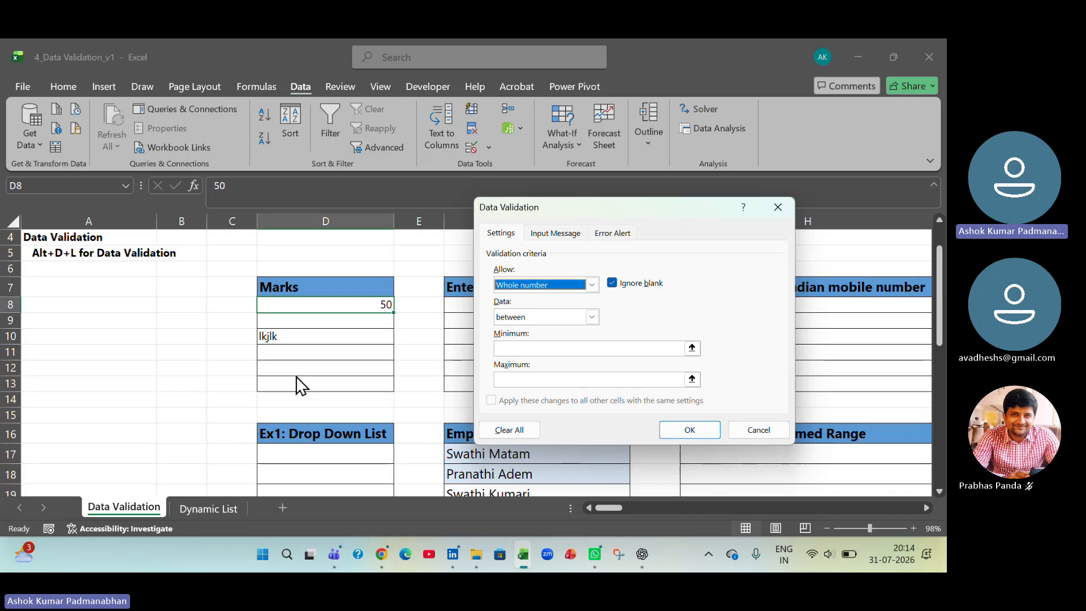
{"action": "left_click", "coordinate": [758, 430]}
- Try clearing all validation settings for the Marks cells D8:D13 and close the settings without applying
{"action": "left_click", "coordinate": [375, 351]}
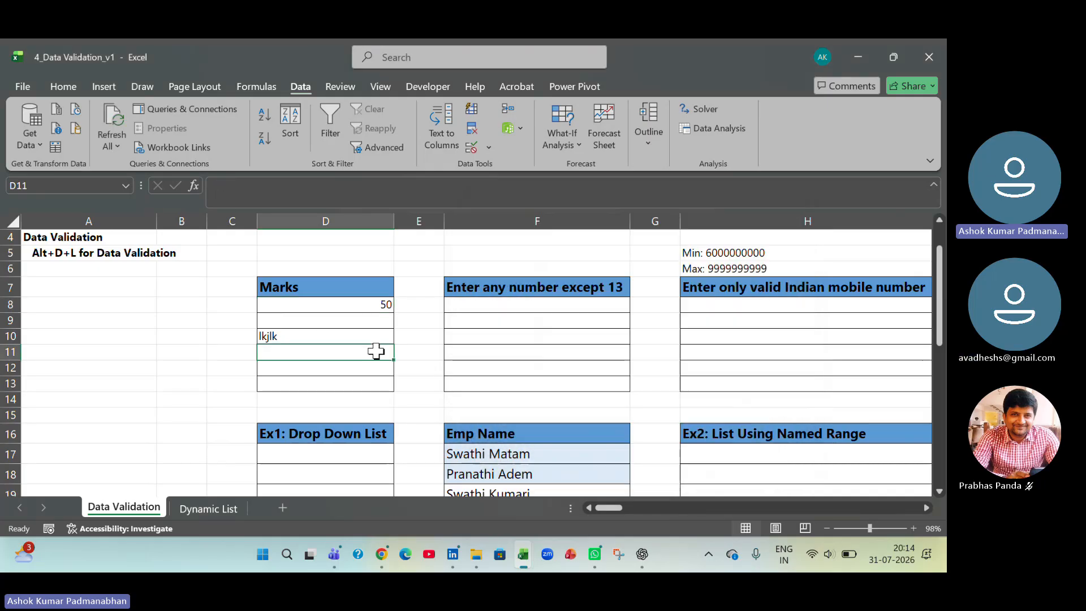
{"action": "left_click_drag", "start_coordinate": [371, 307], "coordinate": [376, 381]}
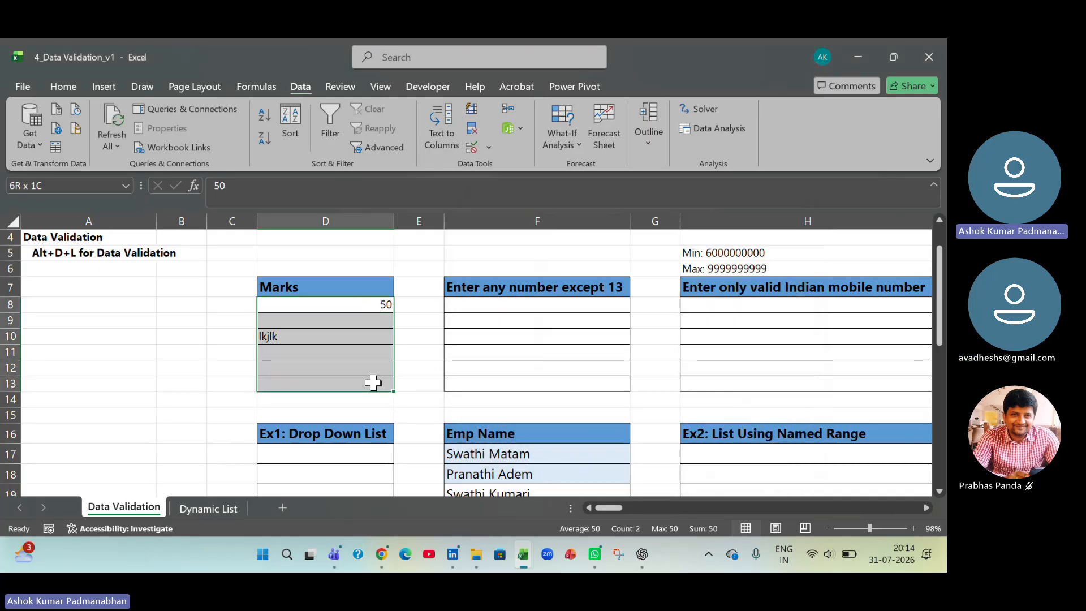
{"action": "left_click", "coordinate": [487, 148]}
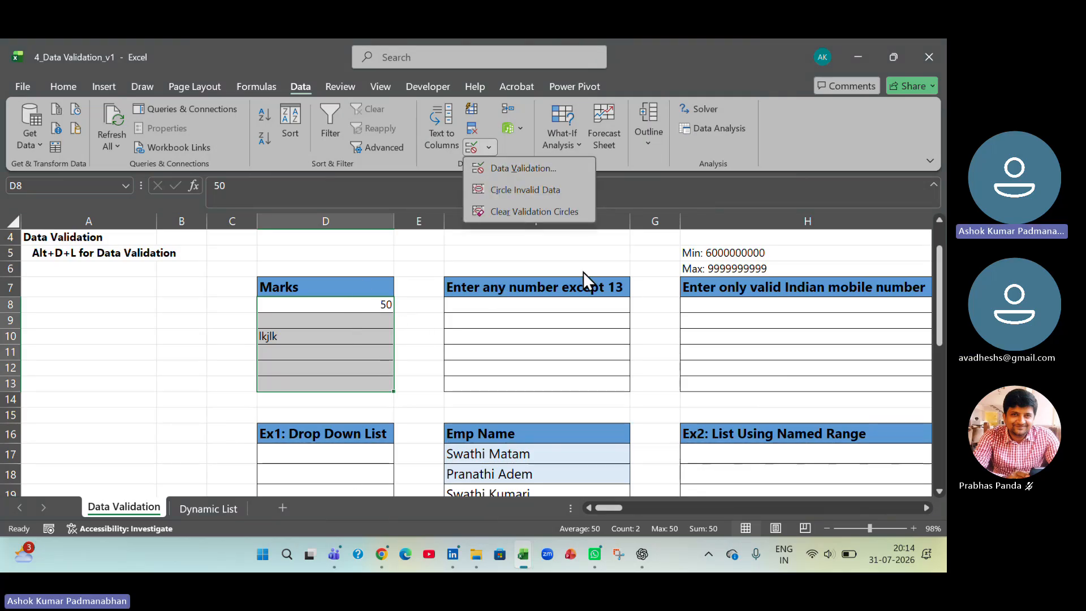
{"action": "left_click", "coordinate": [548, 168]}
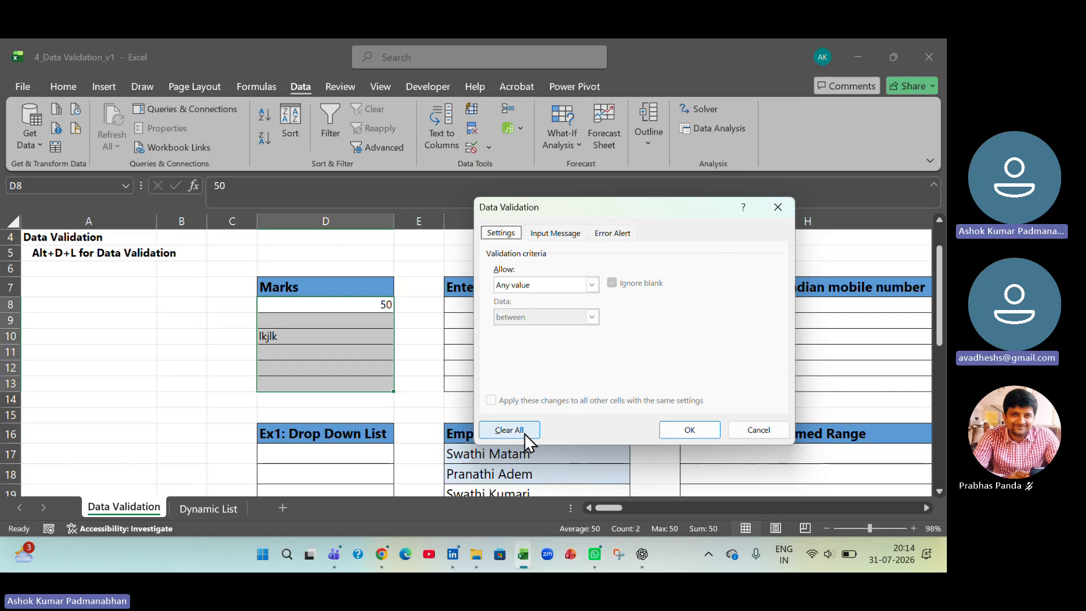
{"action": "left_click", "coordinate": [524, 433]}
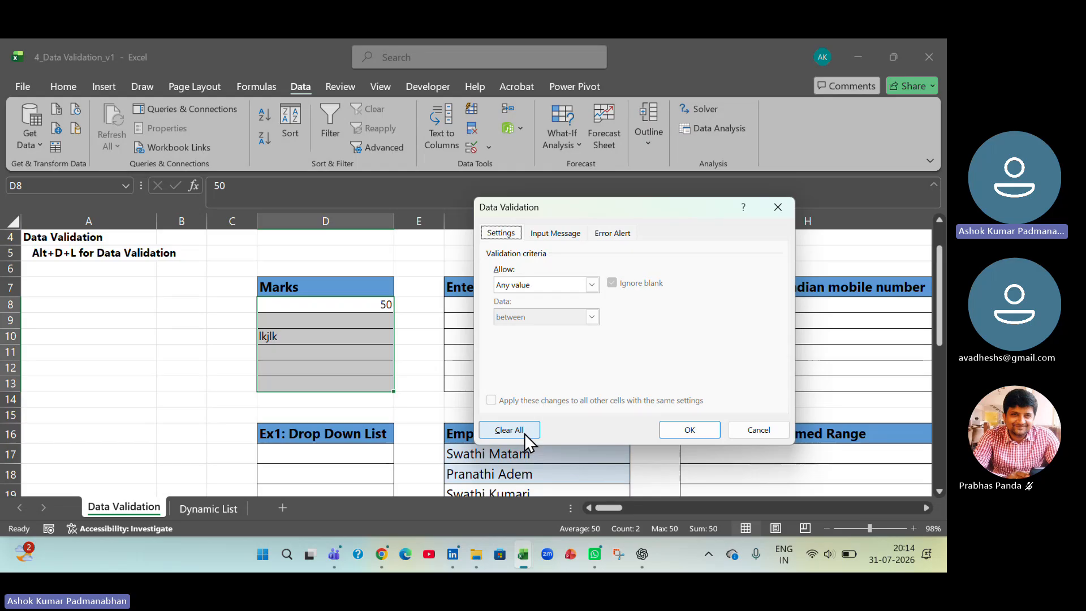
{"action": "left_click", "coordinate": [759, 430]}
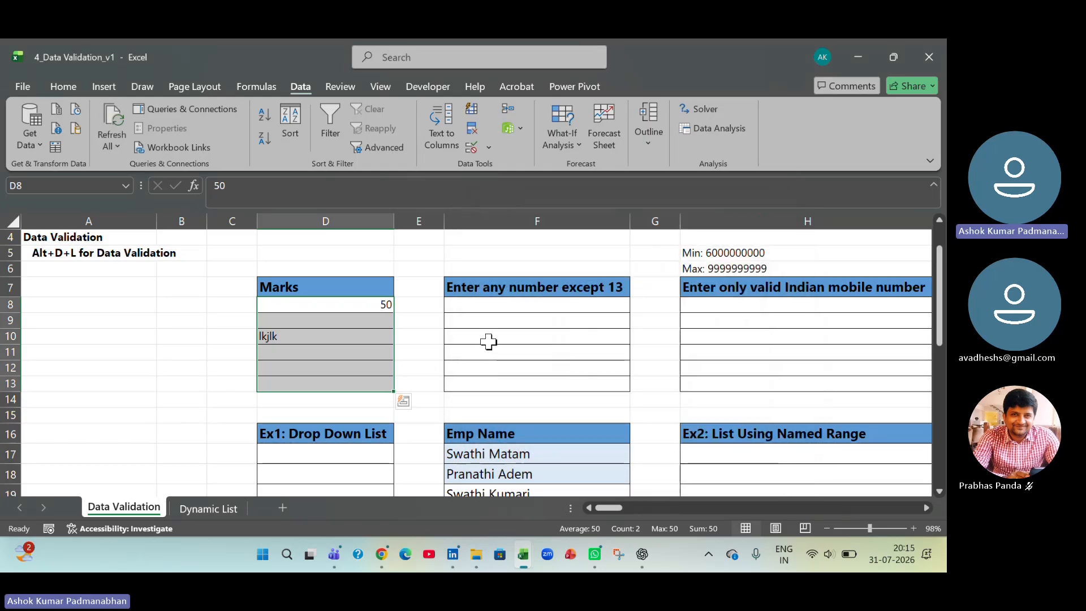
- Apply a validation rule to F8:F13 under "Enter any number except 13" that allows whole numbers not equal to 13
{"action": "left_click_drag", "start_coordinate": [526, 305], "coordinate": [533, 381]}
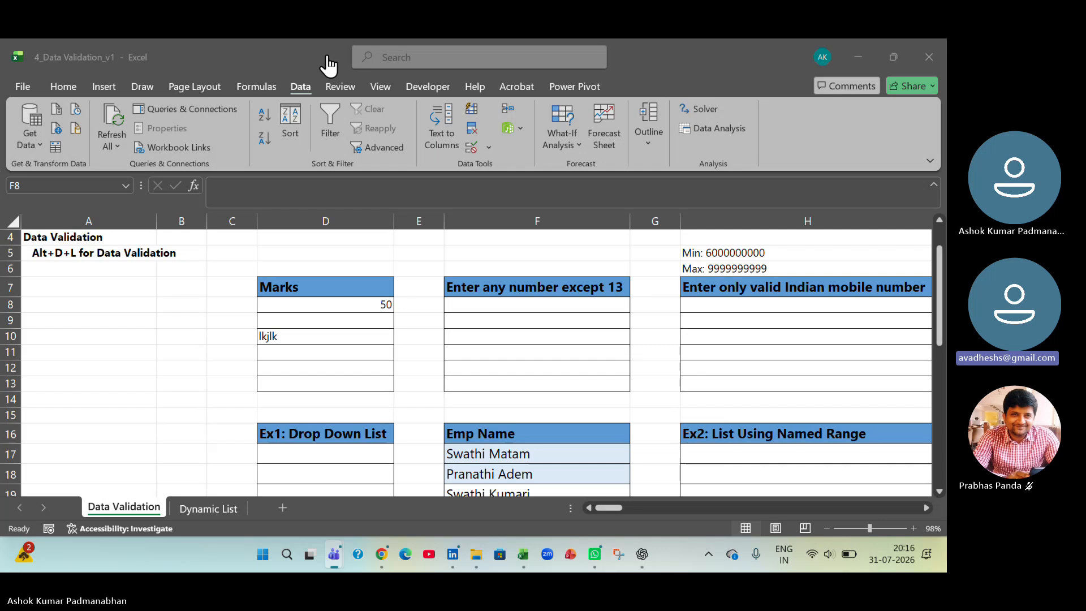
{"action": "left_click", "coordinate": [571, 385], "text": "shift"}
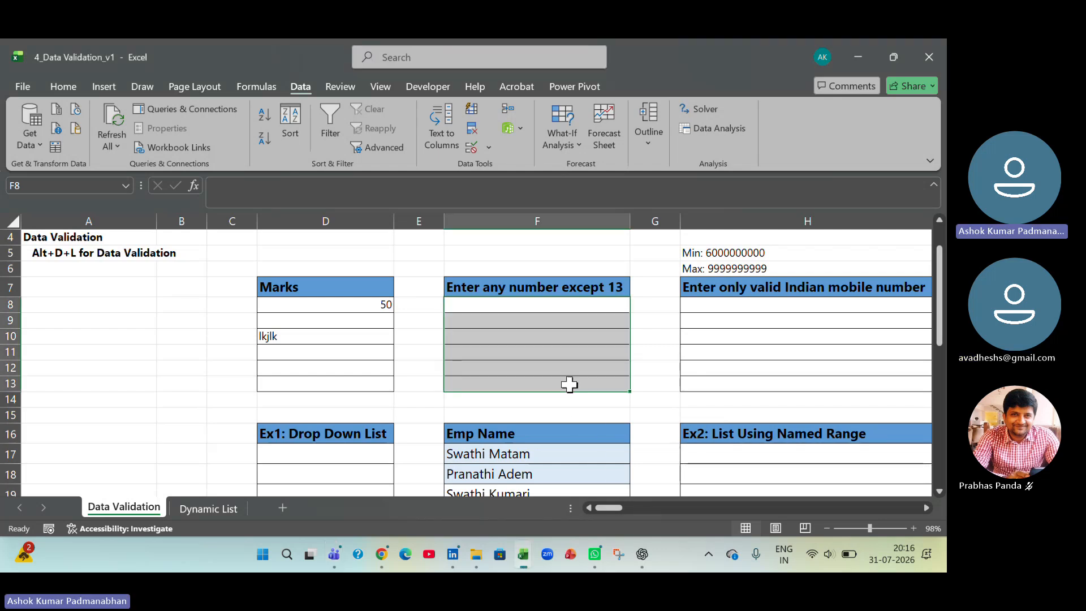
{"action": "left_click", "coordinate": [488, 148]}
{"action": "left_click", "coordinate": [501, 168]}
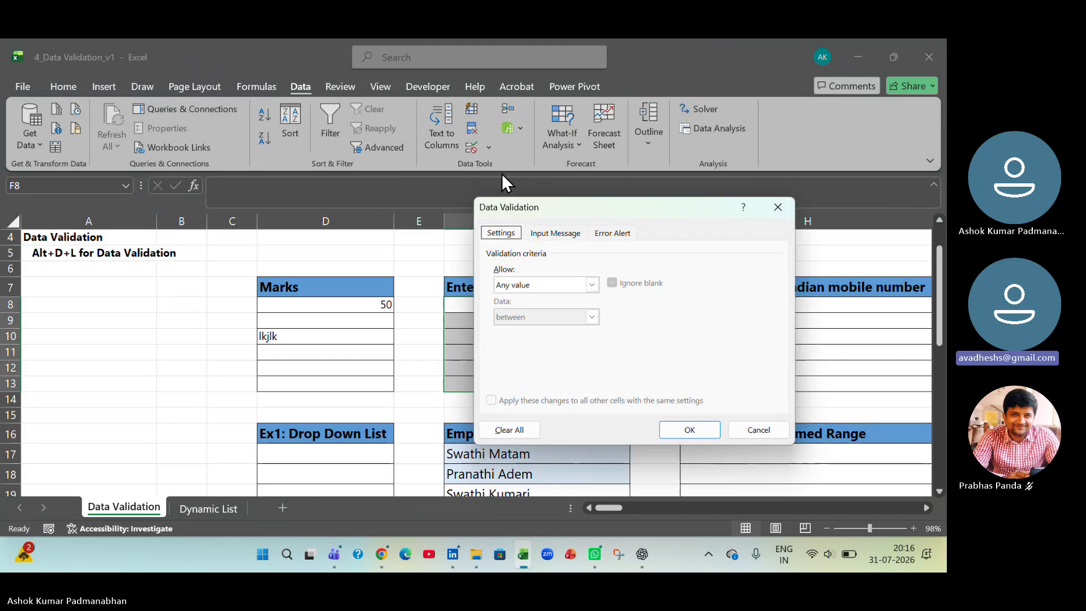
{"action": "left_click", "coordinate": [595, 291]}
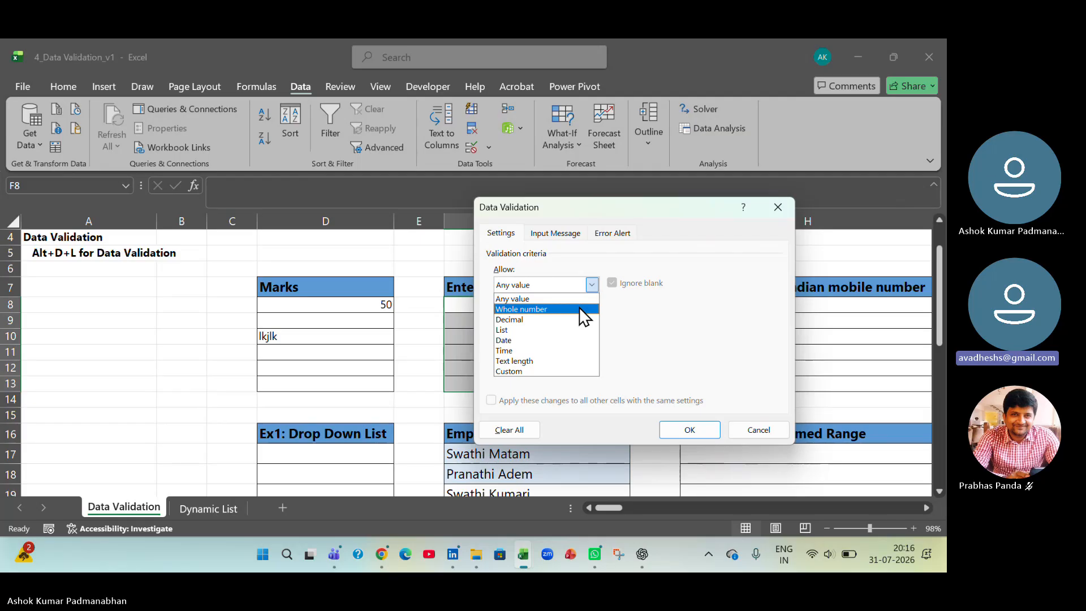
{"action": "left_click", "coordinate": [579, 309]}
{"action": "left_click", "coordinate": [588, 317]}
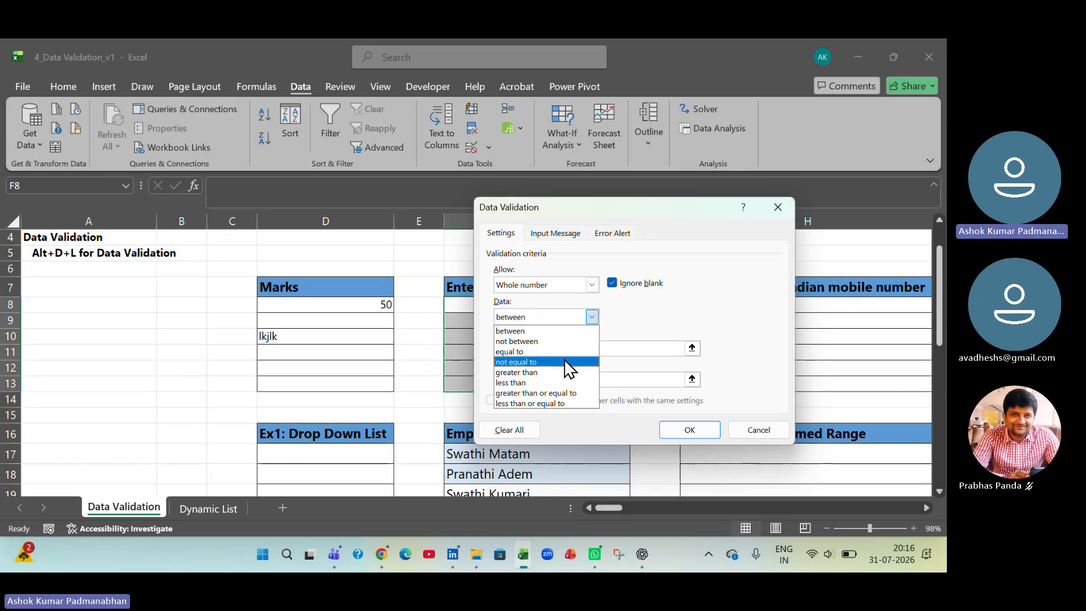
{"action": "left_click", "coordinate": [564, 361]}
{"action": "left_click", "coordinate": [546, 349]}
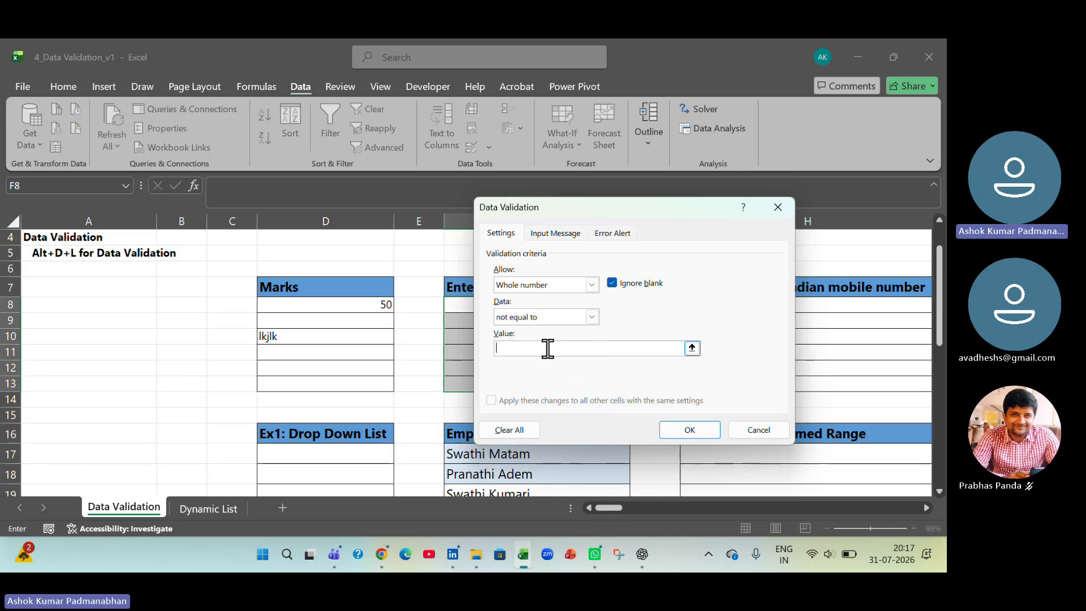
{"action": "type", "text": "13"}
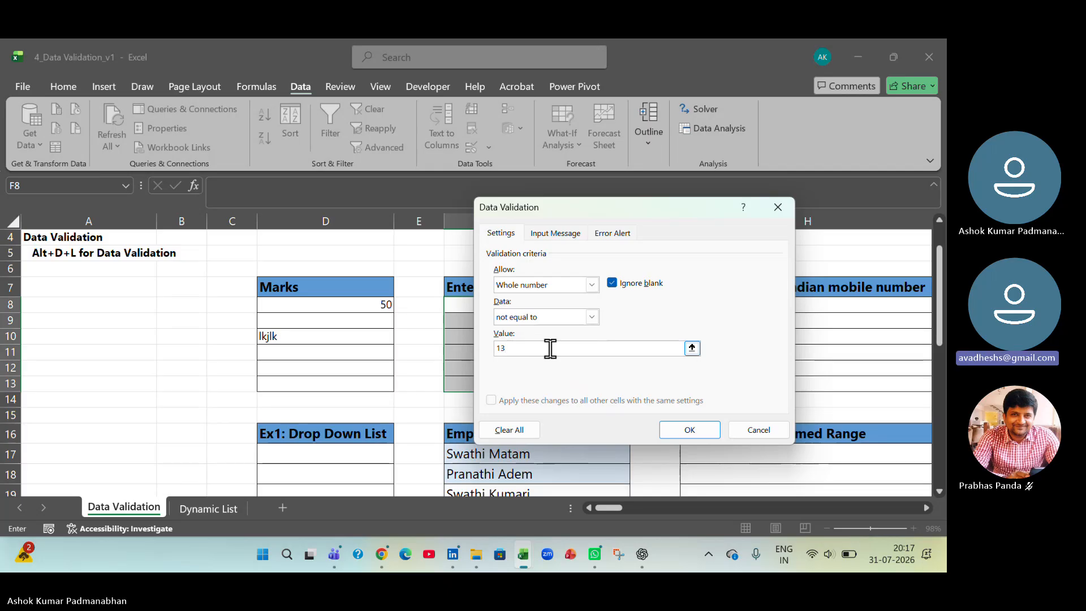
{"action": "left_click", "coordinate": [684, 430]}
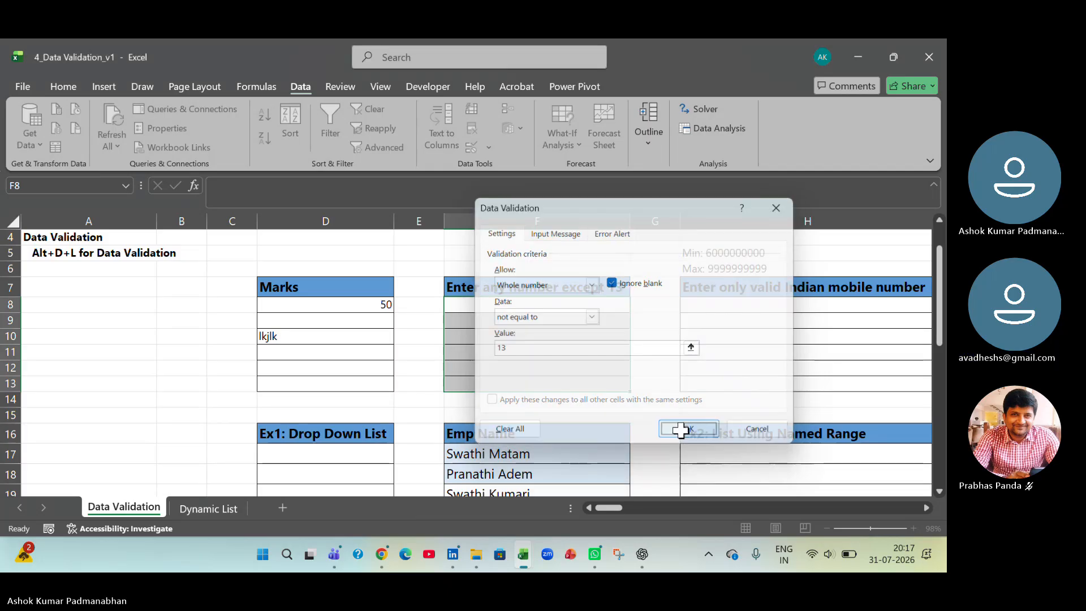
- Test the rule in F9 by entering 13, retry the same value, and cancel the entry
{"action": "left_click", "coordinate": [538, 323]}
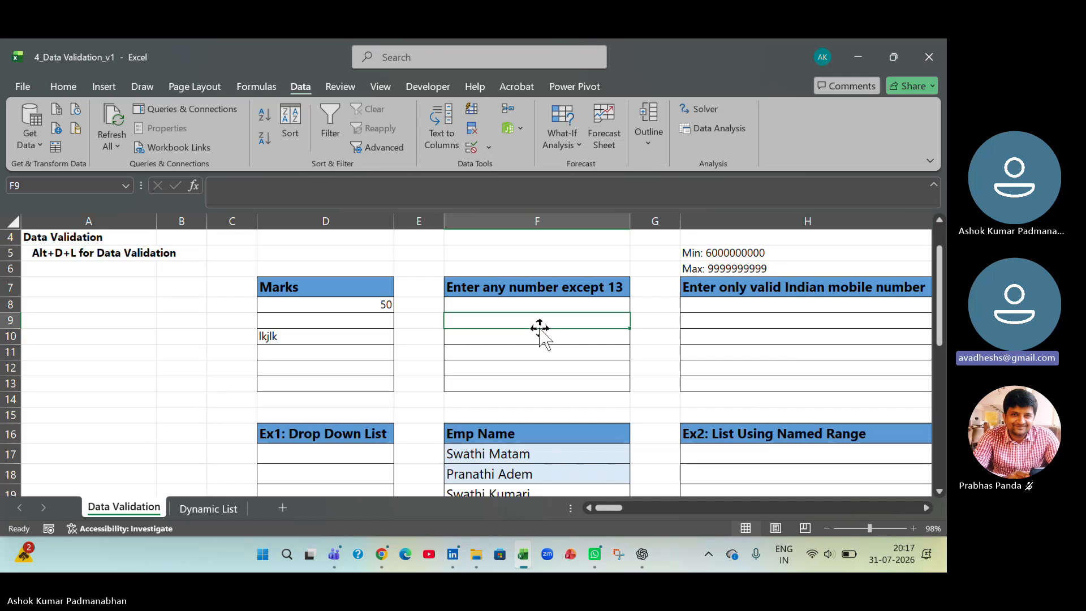
{"action": "type", "text": "13"}
{"action": "key", "text": "Return"}
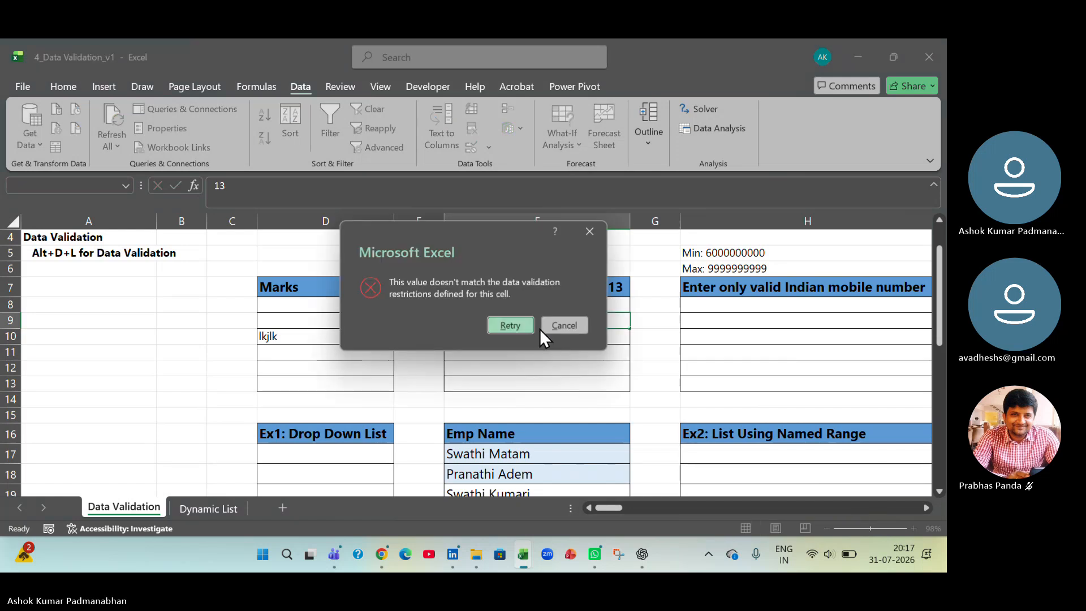
{"action": "left_click", "coordinate": [508, 324]}
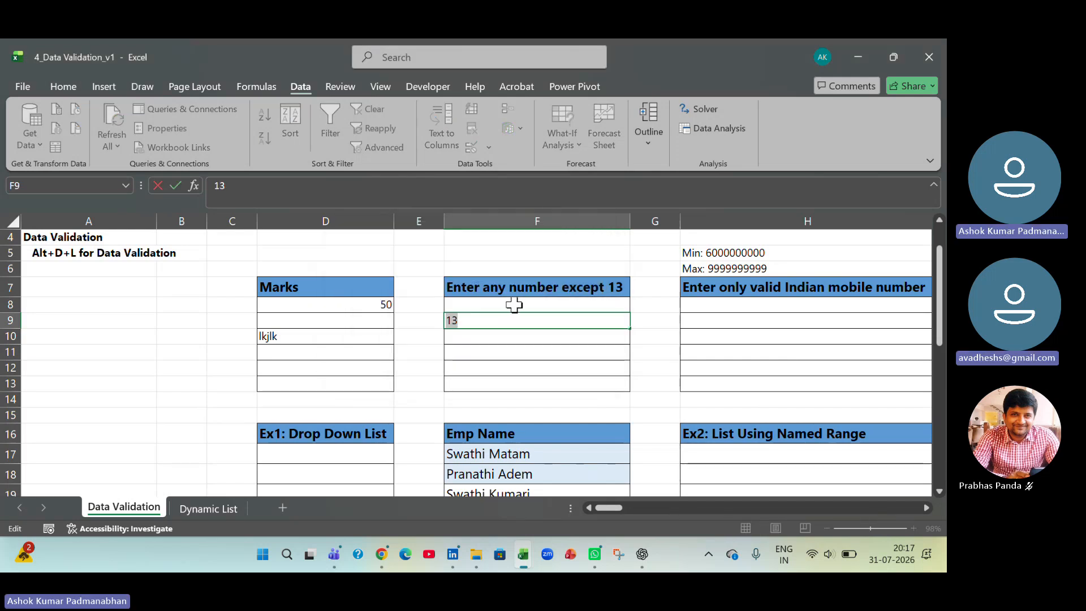
{"action": "key", "text": "Return"}
{"action": "left_click", "coordinate": [562, 323]}
- Reopen the validation for F8:F13 and set the Stop error alert's title to "Error"
{"action": "left_click_drag", "start_coordinate": [579, 308], "coordinate": [582, 384]}
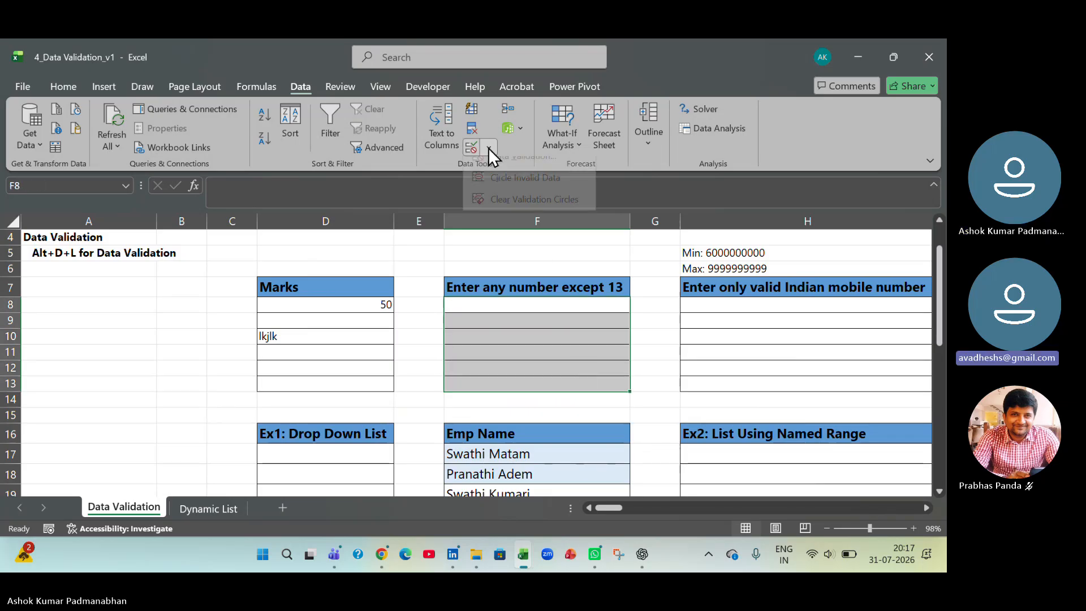
{"action": "left_click", "coordinate": [487, 148]}
{"action": "left_click", "coordinate": [493, 165]}
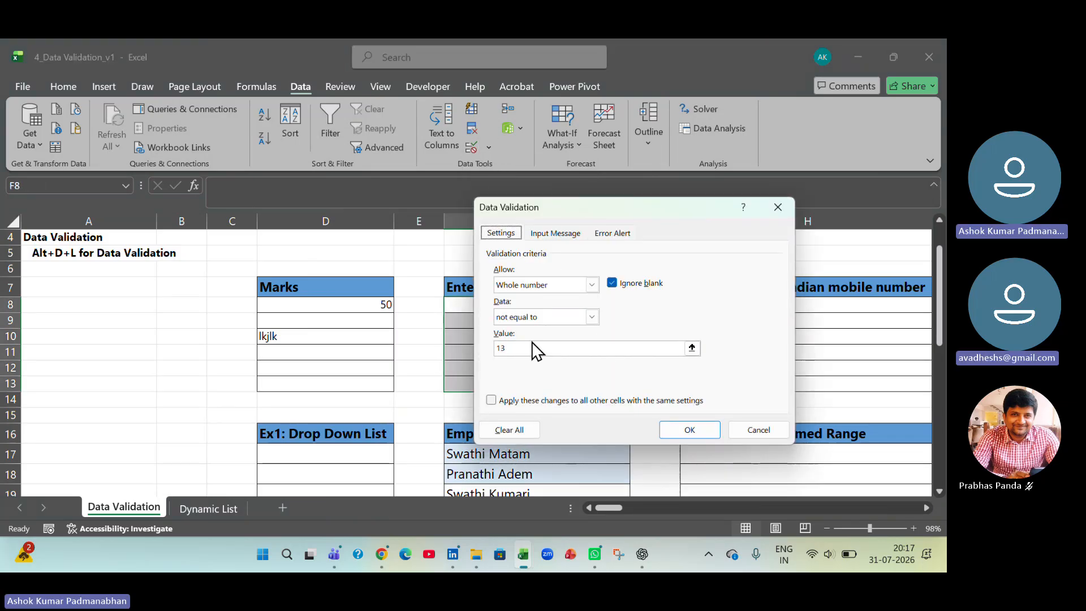
{"action": "left_click", "coordinate": [605, 233]}
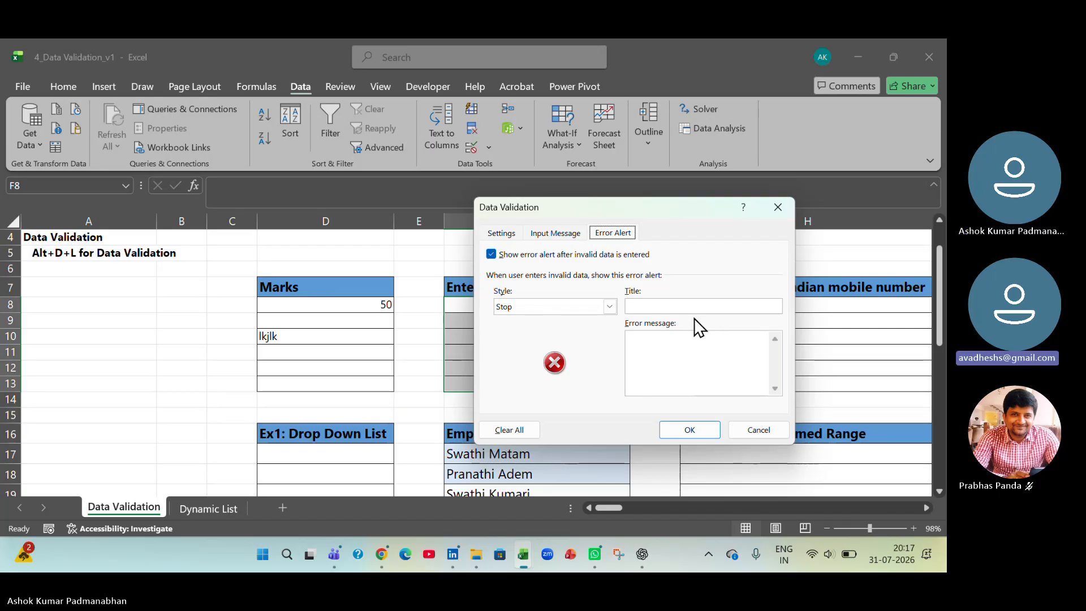
{"action": "left_click", "coordinate": [678, 309]}
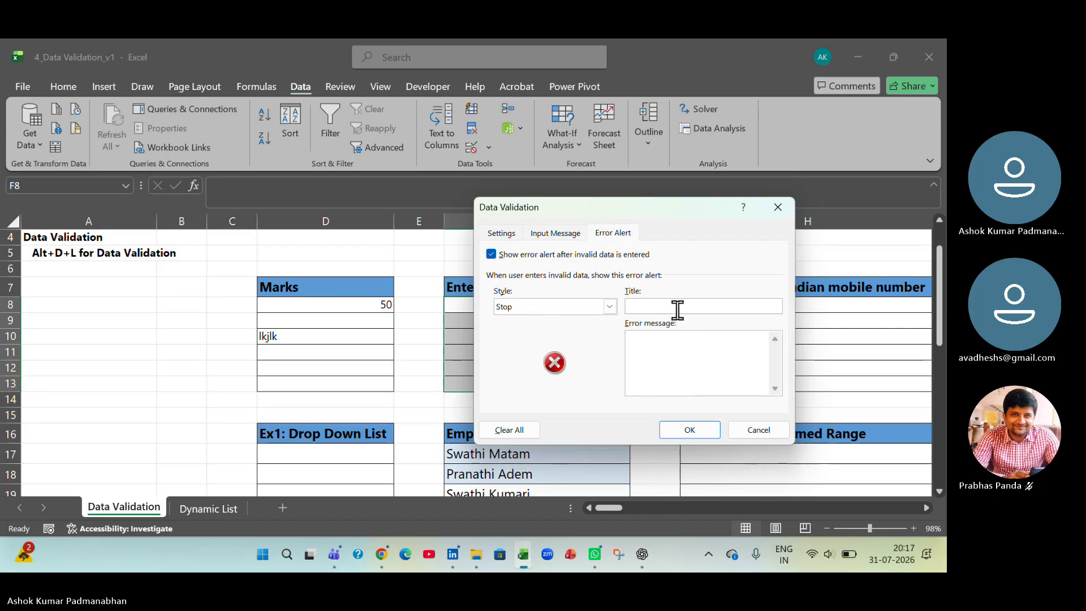
{"action": "type", "text": "Error"}
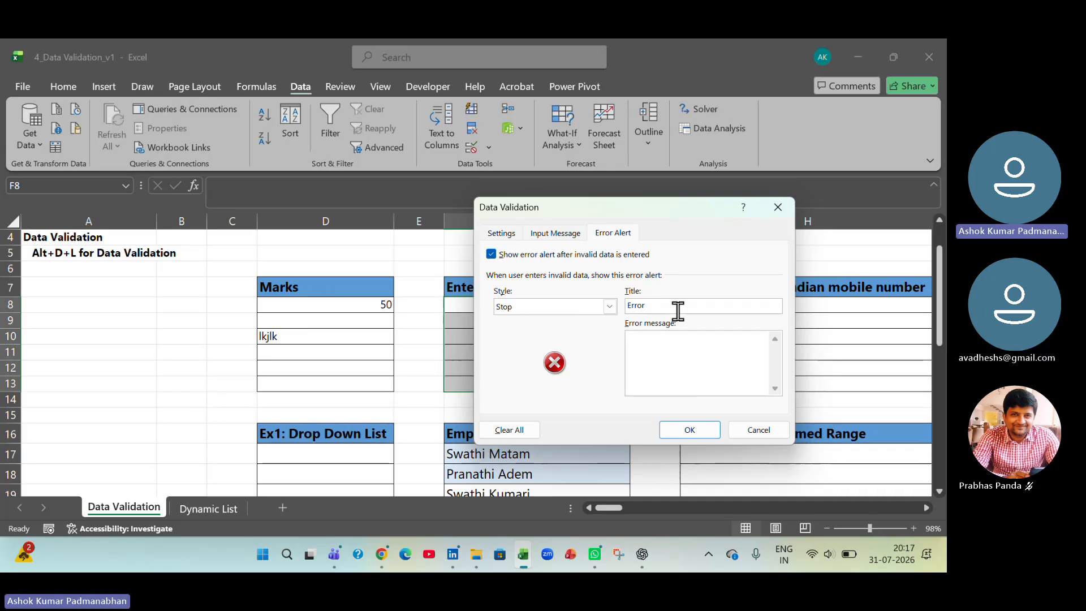
- Set the error message to "Please Input Whole Number other than 13" and apply the alert to F8:F13
{"action": "left_click", "coordinate": [650, 341]}
{"action": "type", "text": "Please"}
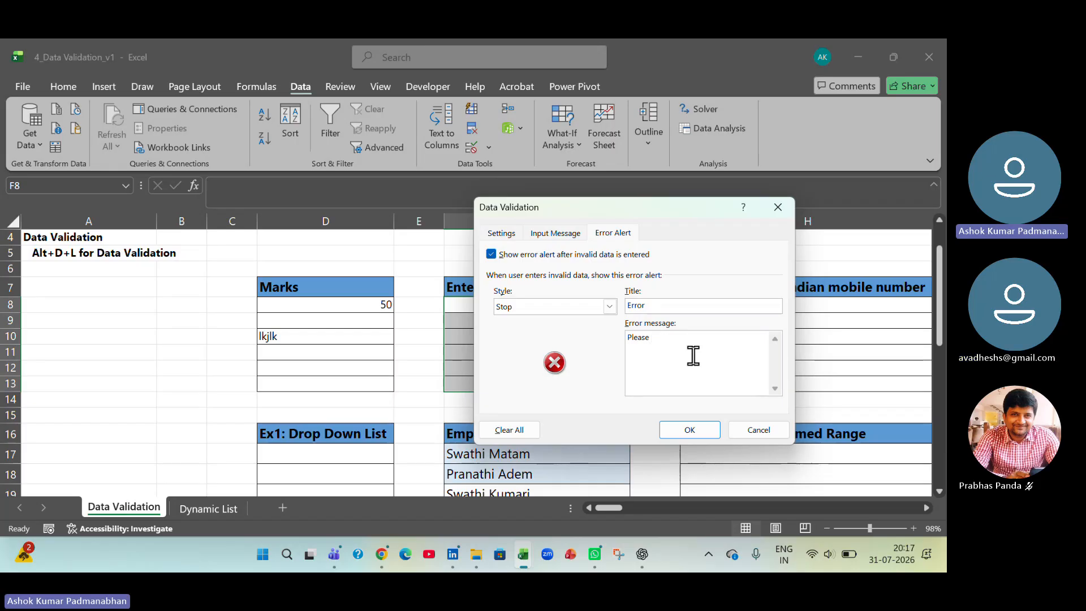
{"action": "type", "text": " Inputer"}
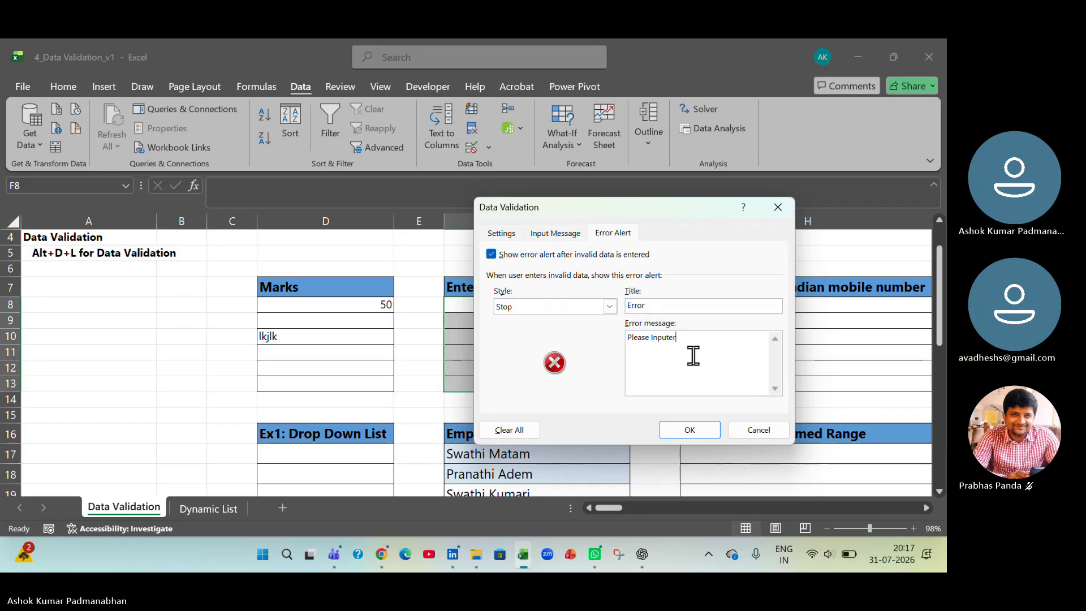
{"action": "key", "text": "BackSpace"}
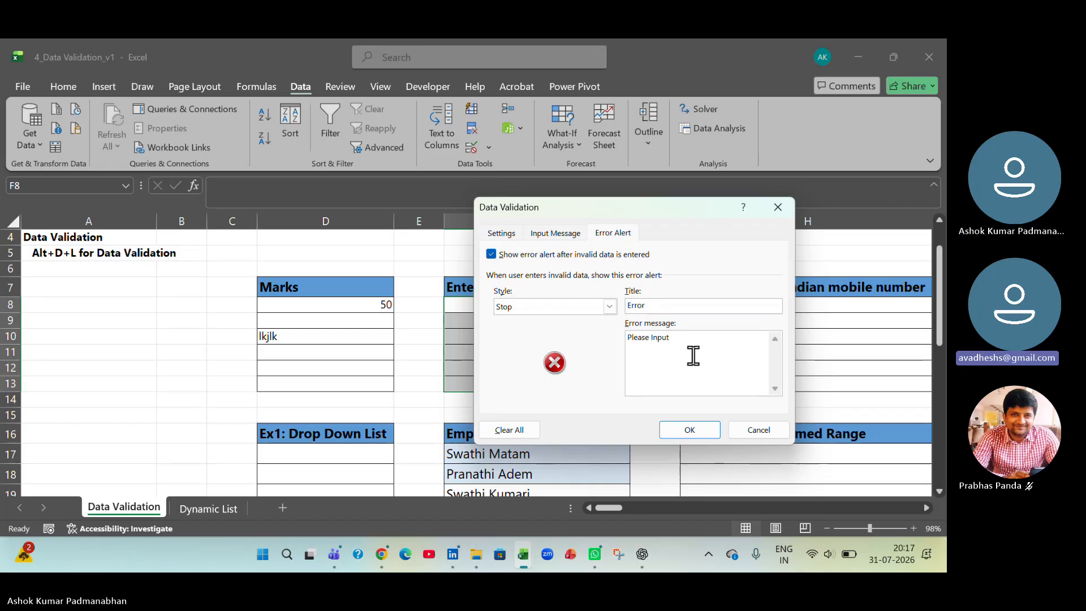
{"action": "type", "text": "t number"}
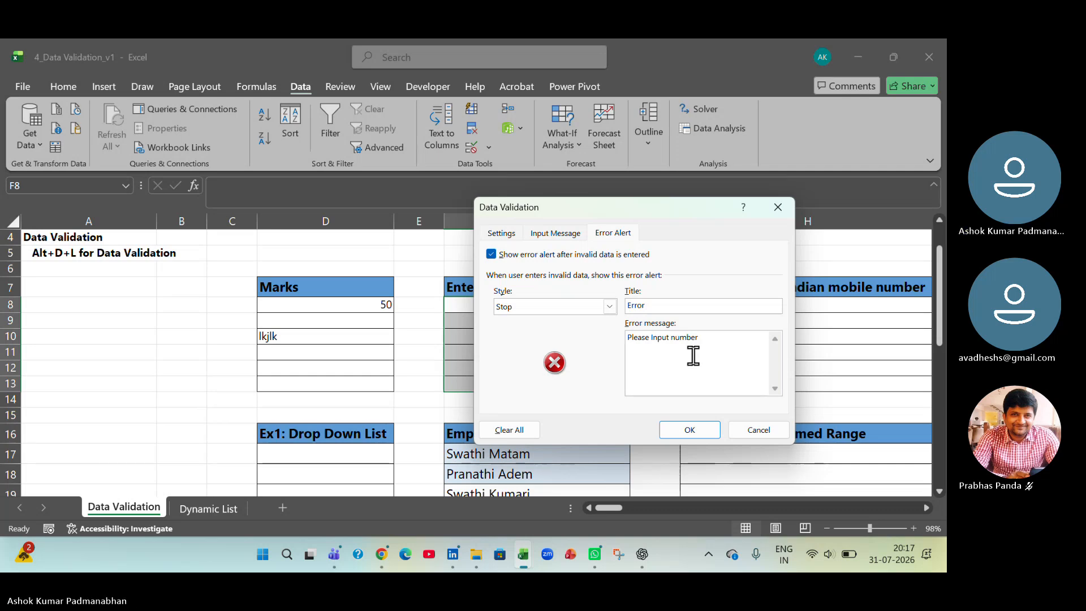
{"action": "type", "text": " o"}
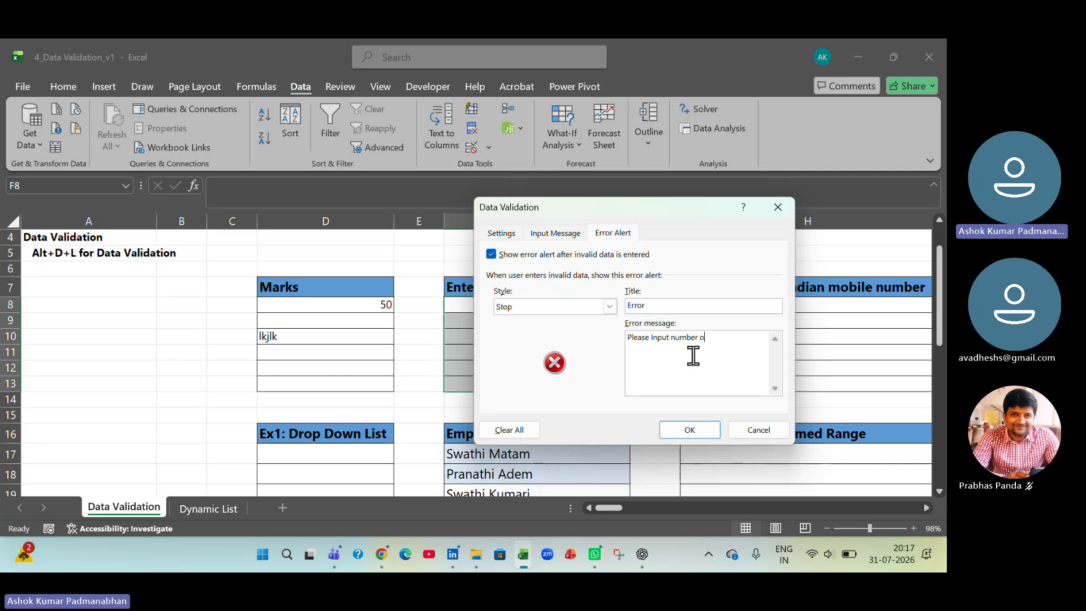
{"action": "type", "text": "ther than 13"}
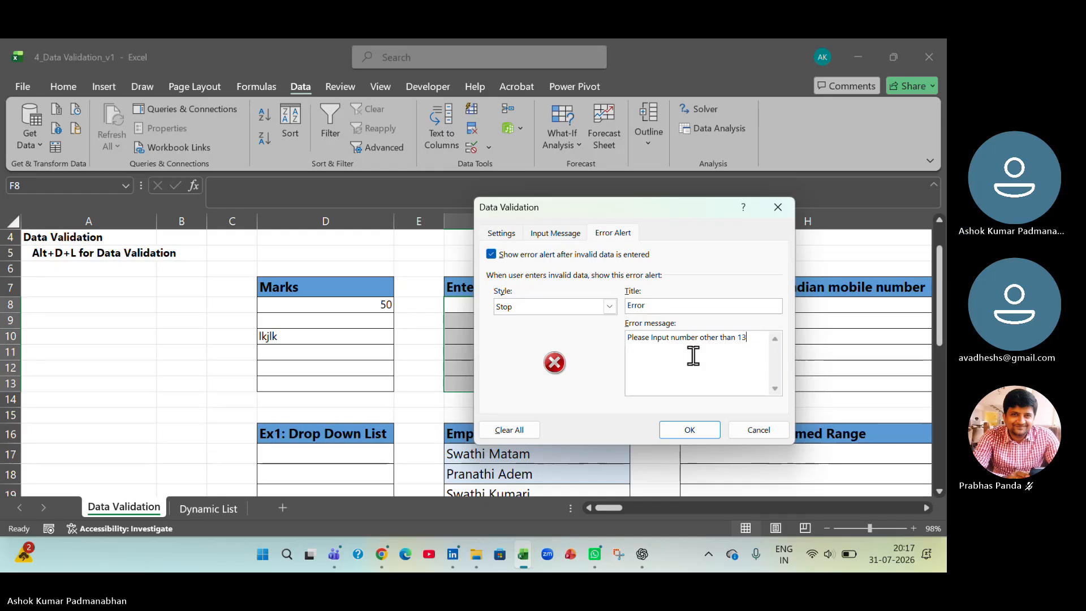
{"action": "key", "text": "Left"}
{"action": "type", "text": "Whole "}
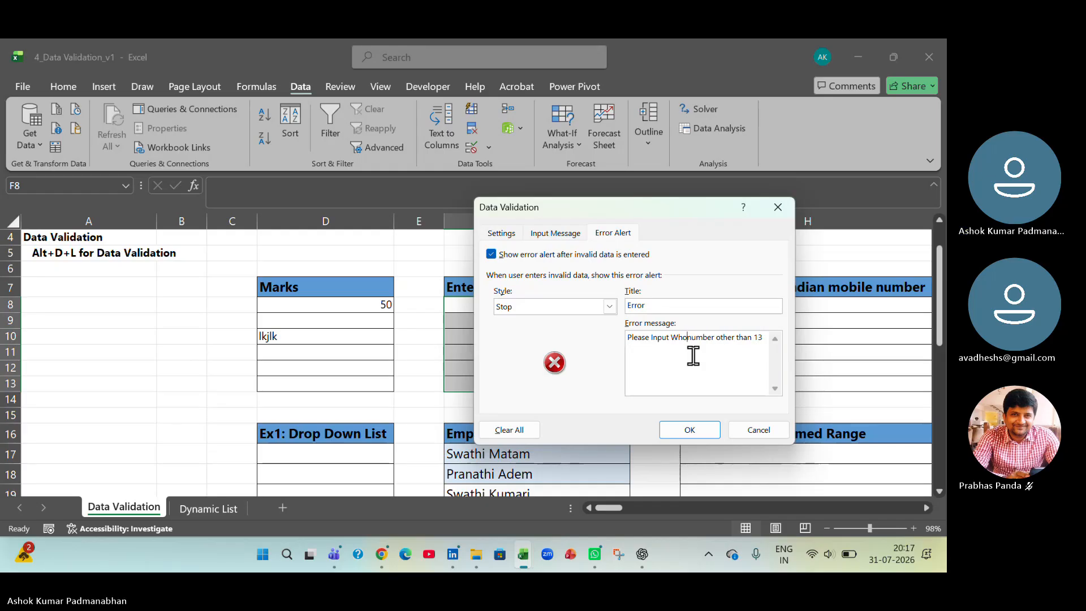
{"action": "type", "text": "N"}
{"action": "left_click", "coordinate": [691, 429]}
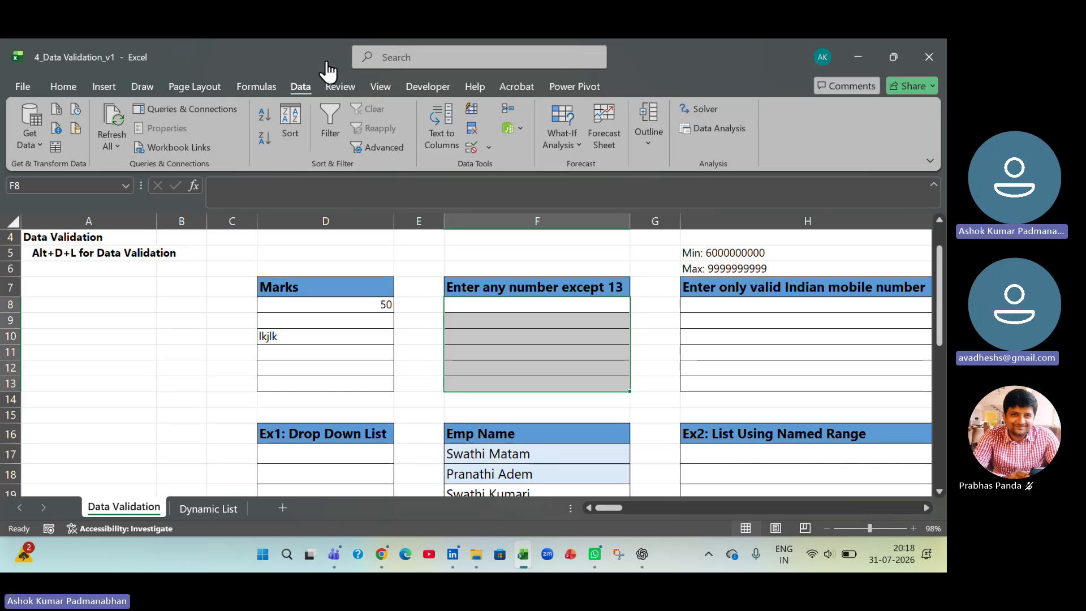
- Enter 20 in F9 under "Enter any number except 13" to test a permitted value
{"action": "left_click", "coordinate": [507, 321]}
{"action": "type", "text": "20"}
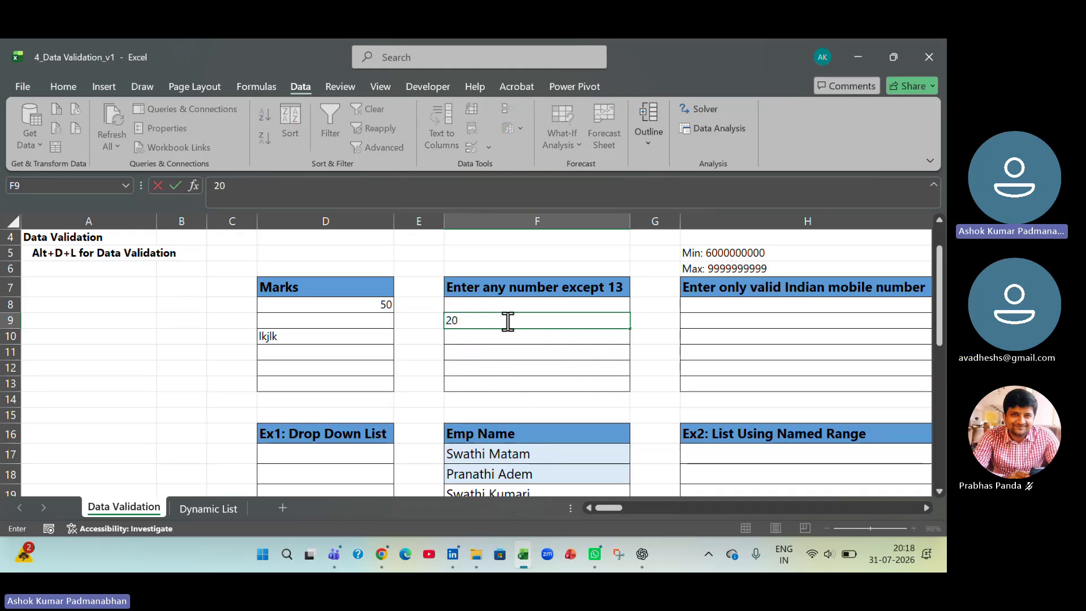
{"action": "key", "text": "Return"}
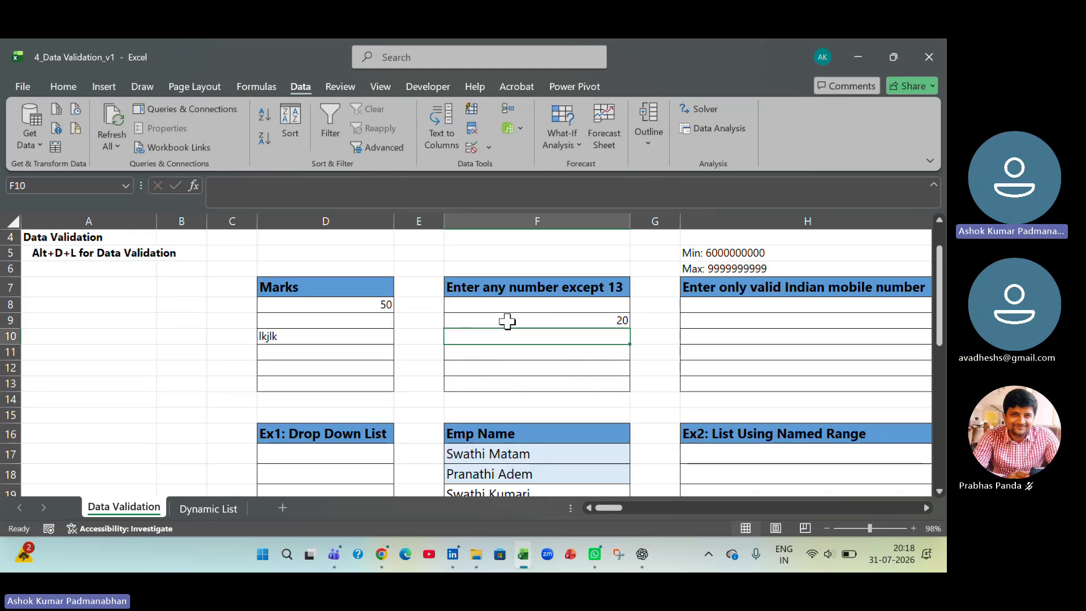
- Test the custom error alert by entering 13 in F10, retry the same value, and cancel the entry
{"action": "type", "text": "13"}
{"action": "key", "text": "Return"}
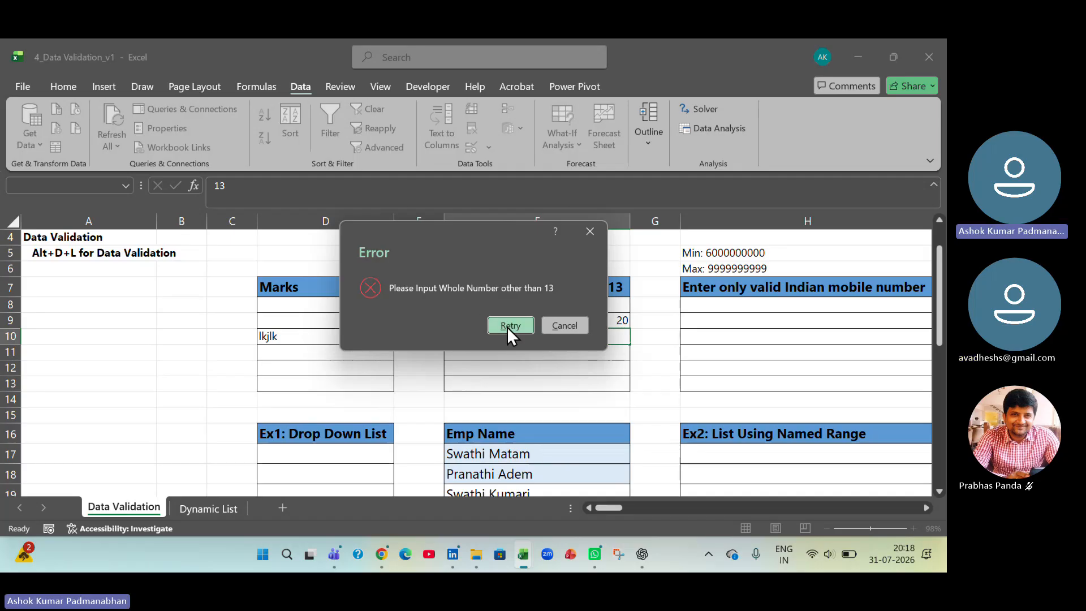
{"action": "left_click", "coordinate": [510, 326]}
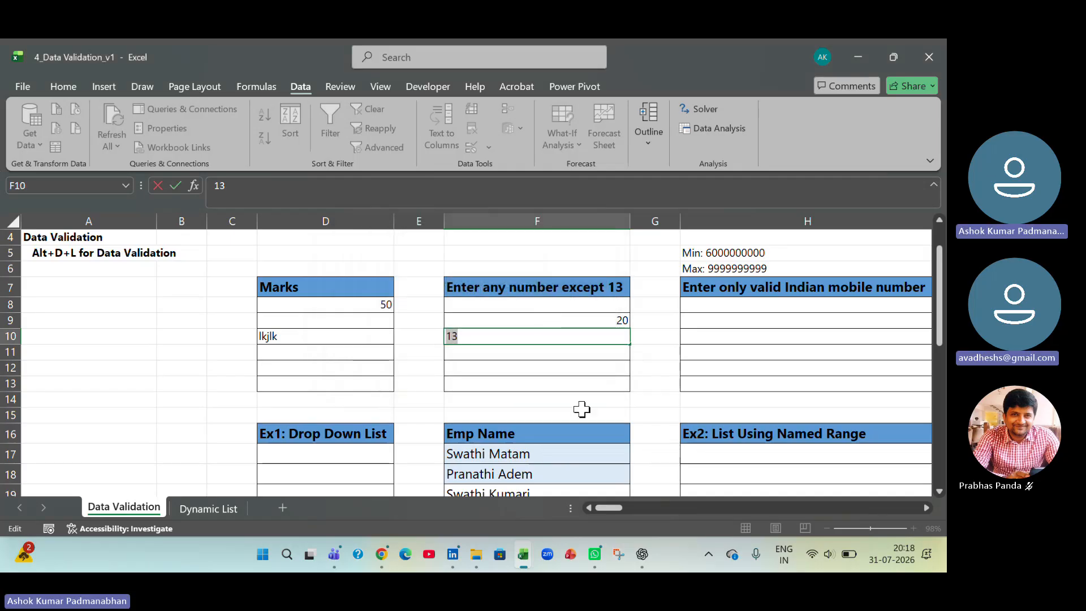
{"action": "key", "text": "Return"}
{"action": "left_click", "coordinate": [568, 327]}
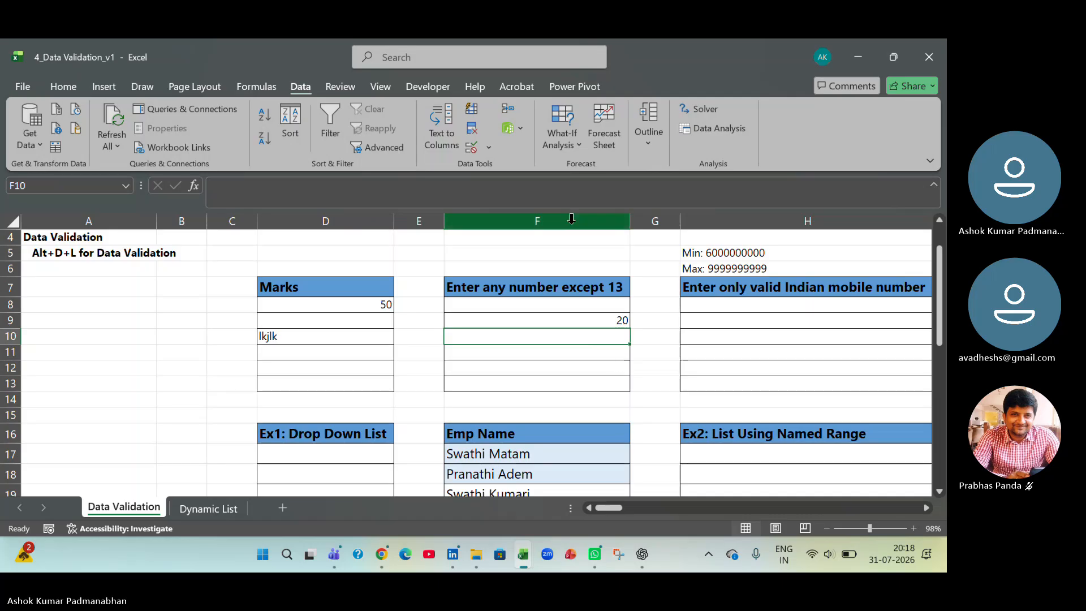
- Change the error alert title for F8:F13 to "Invalid Input" and apply it
{"action": "left_click_drag", "start_coordinate": [537, 304], "coordinate": [566, 384]}
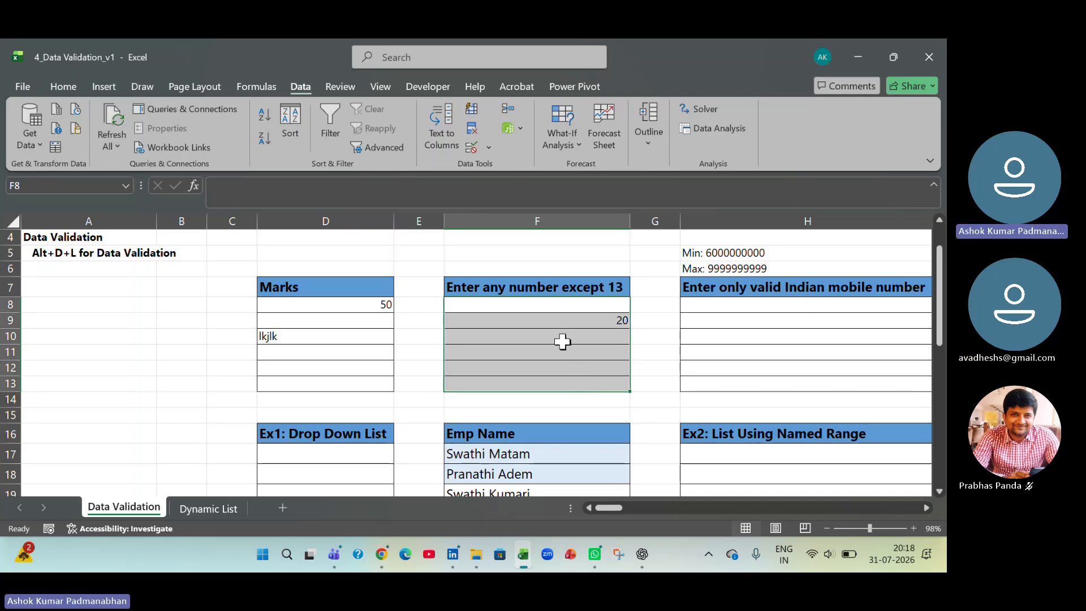
{"action": "left_click", "coordinate": [488, 149]}
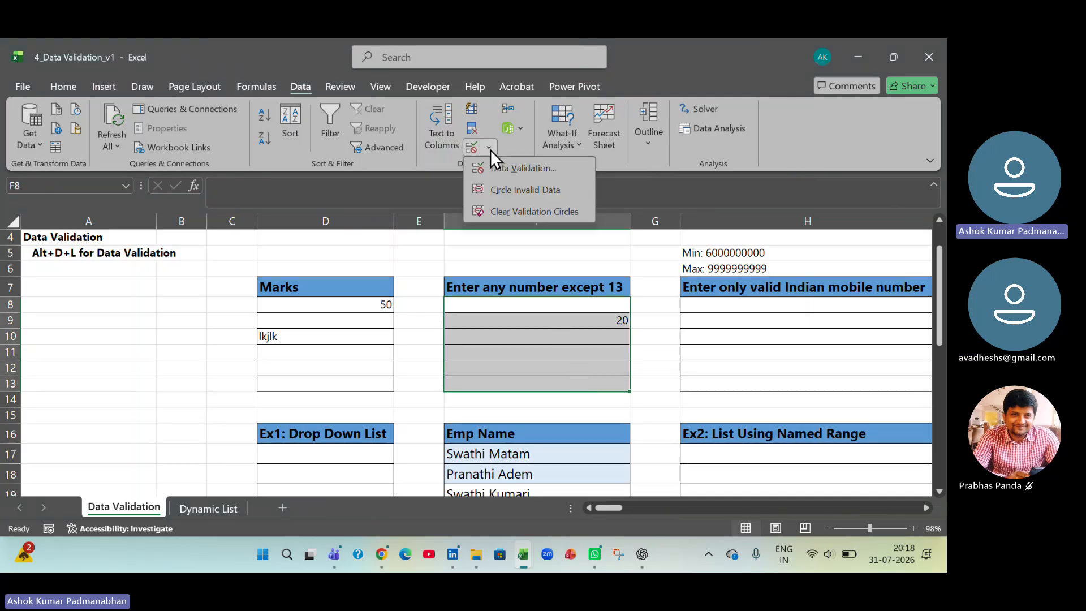
{"action": "left_click", "coordinate": [511, 173]}
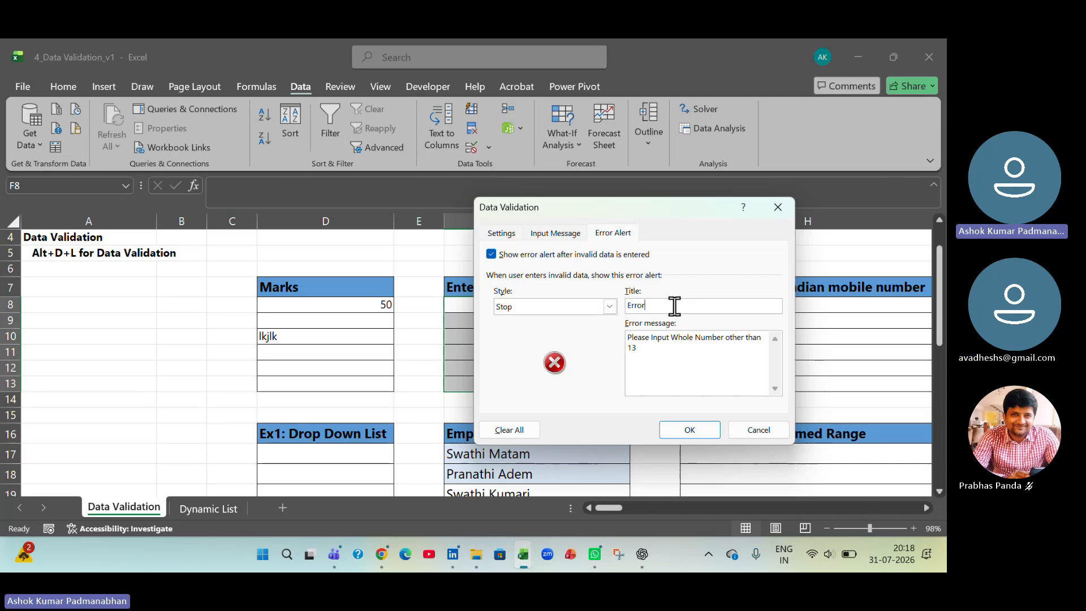
{"action": "left_click_drag", "start_coordinate": [660, 306], "coordinate": [625, 306]}
{"action": "type", "text": "Invalid I"}
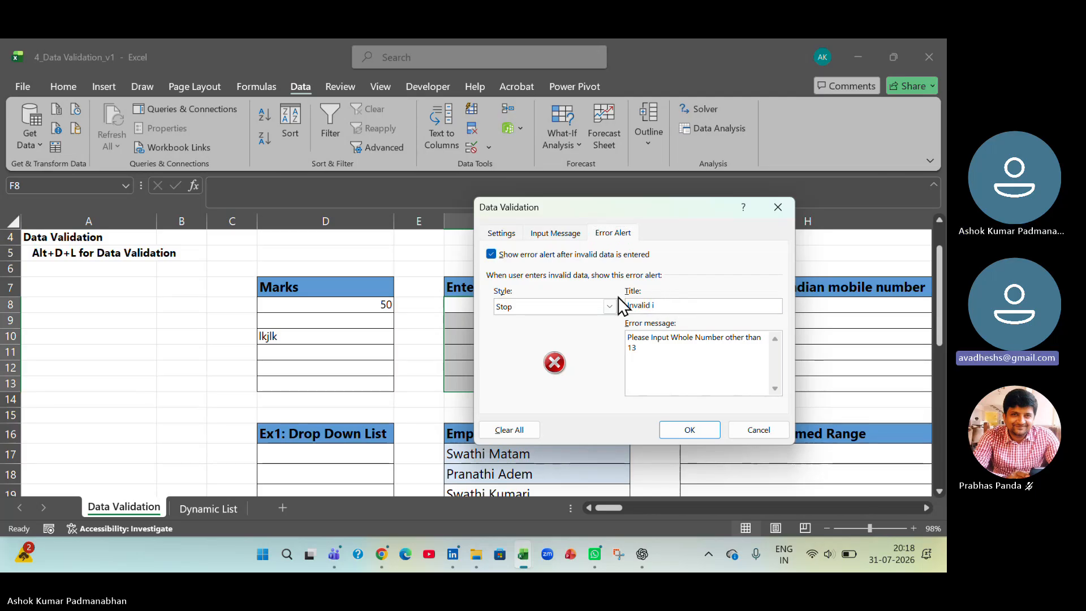
{"action": "type", "text": "nput"}
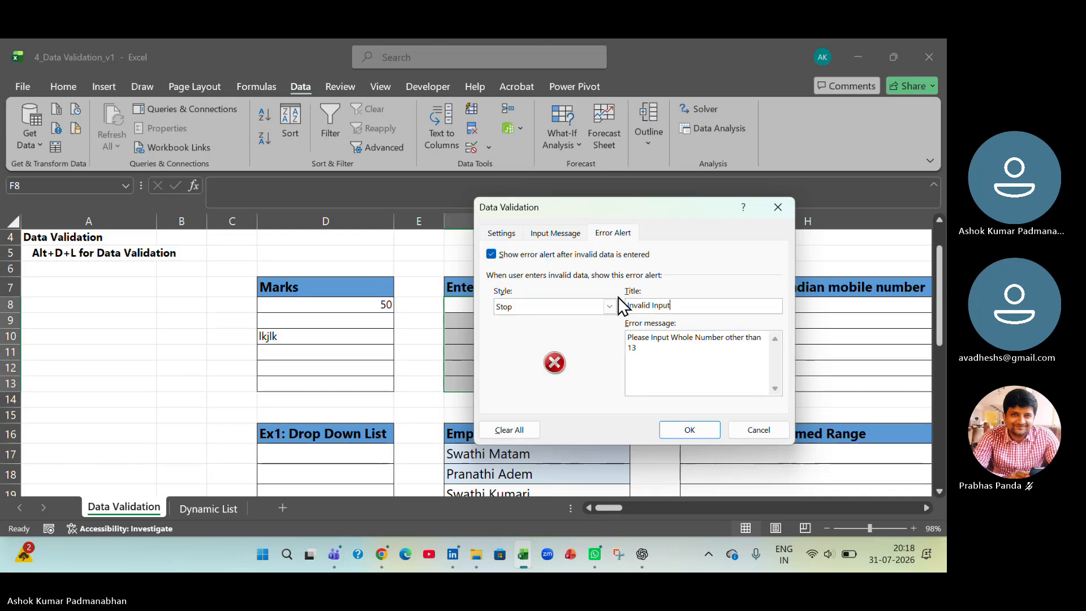
{"action": "left_click", "coordinate": [684, 430]}
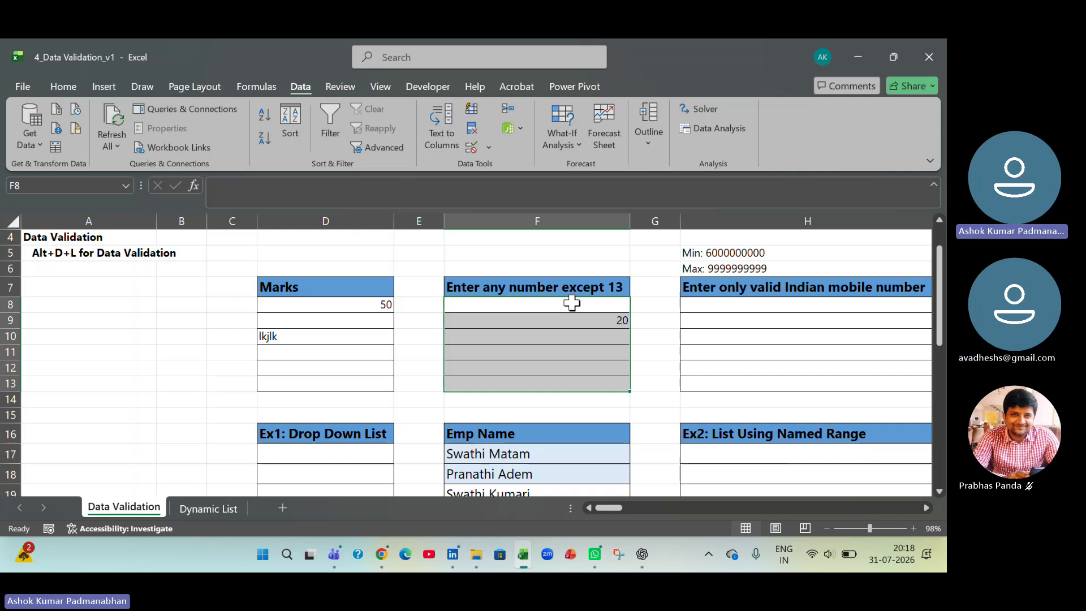
- Review the validation criteria, input message and error alert settings for F8:F13 and close them without changes
{"action": "left_click", "coordinate": [488, 149]}
{"action": "left_click", "coordinate": [498, 172]}
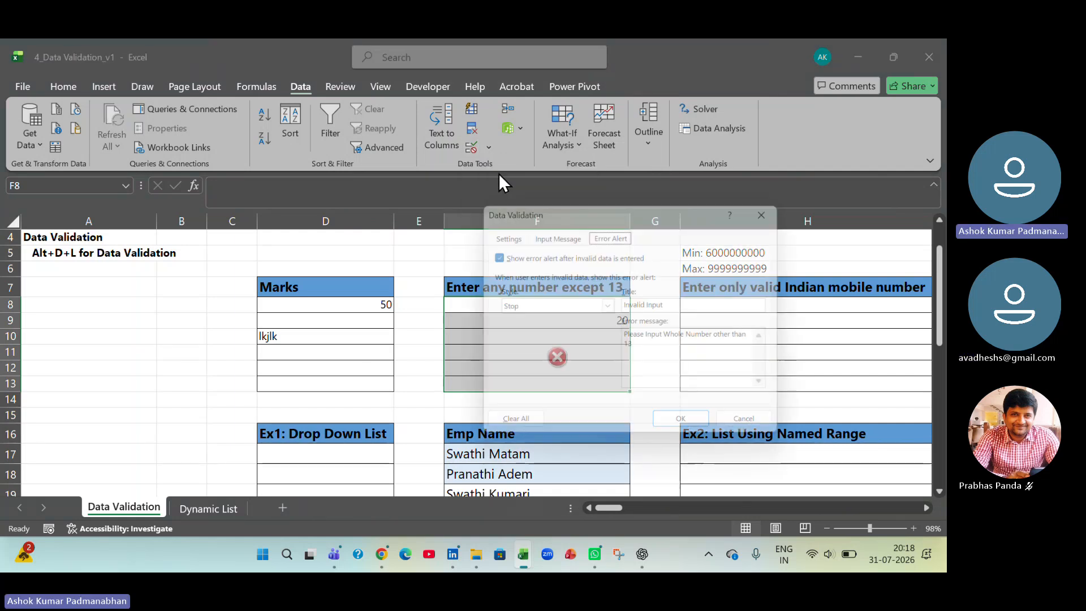
{"action": "left_click_drag", "start_coordinate": [623, 213], "coordinate": [738, 144]}
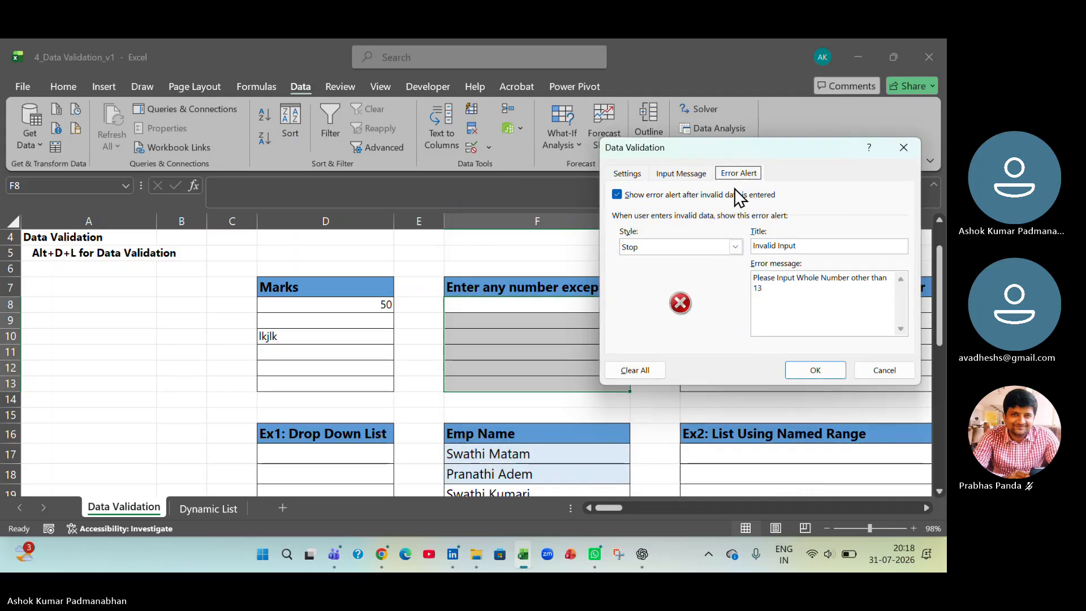
{"action": "left_click", "coordinate": [642, 174]}
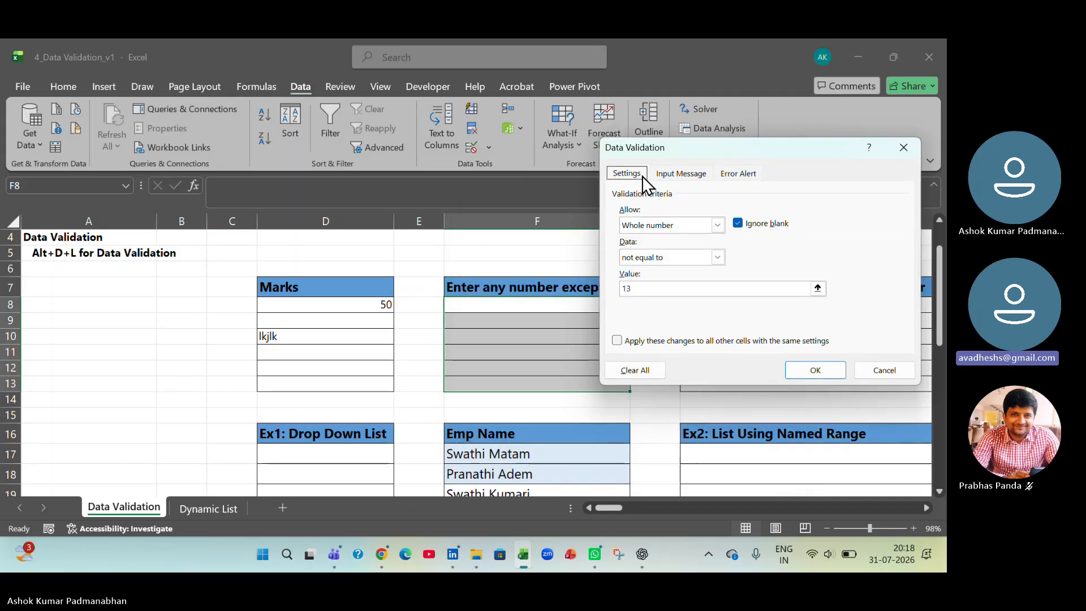
{"action": "left_click", "coordinate": [681, 174]}
{"action": "left_click", "coordinate": [734, 174]}
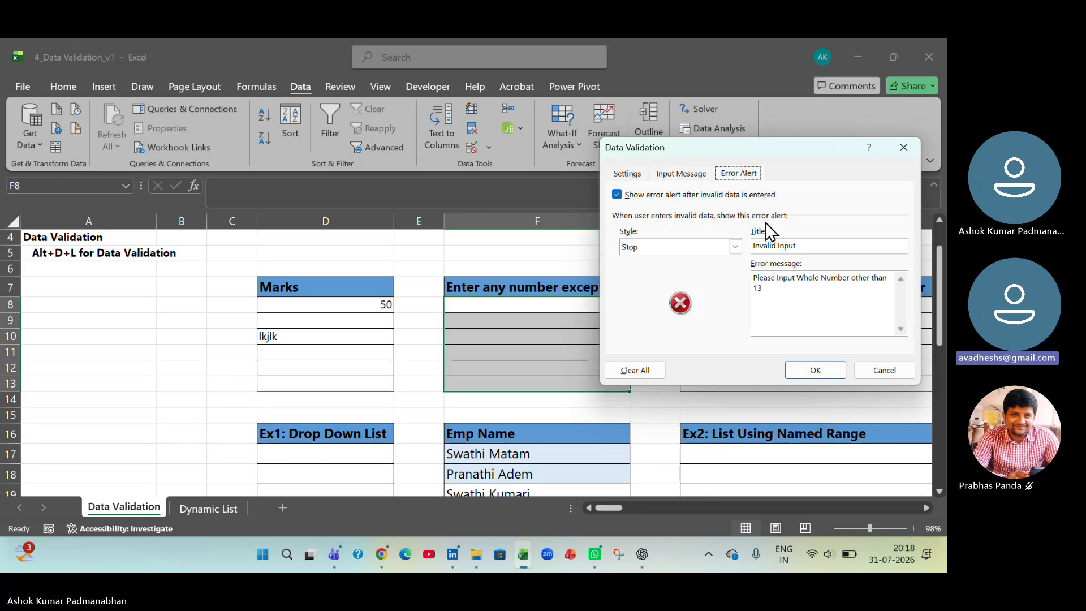
{"action": "left_click", "coordinate": [877, 373]}
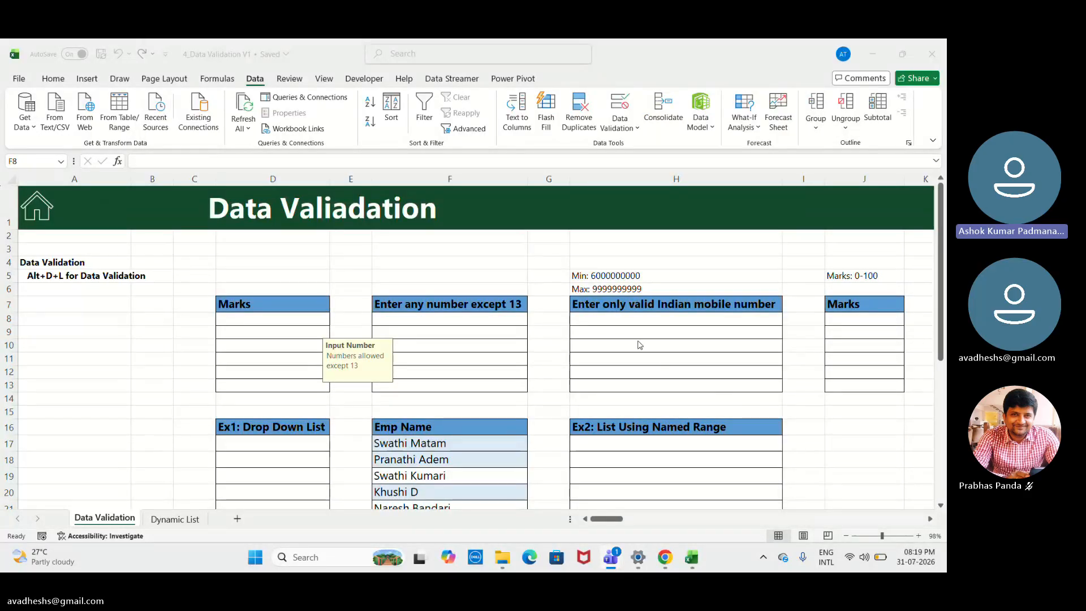
{"action": "left_click", "coordinate": [456, 321]}
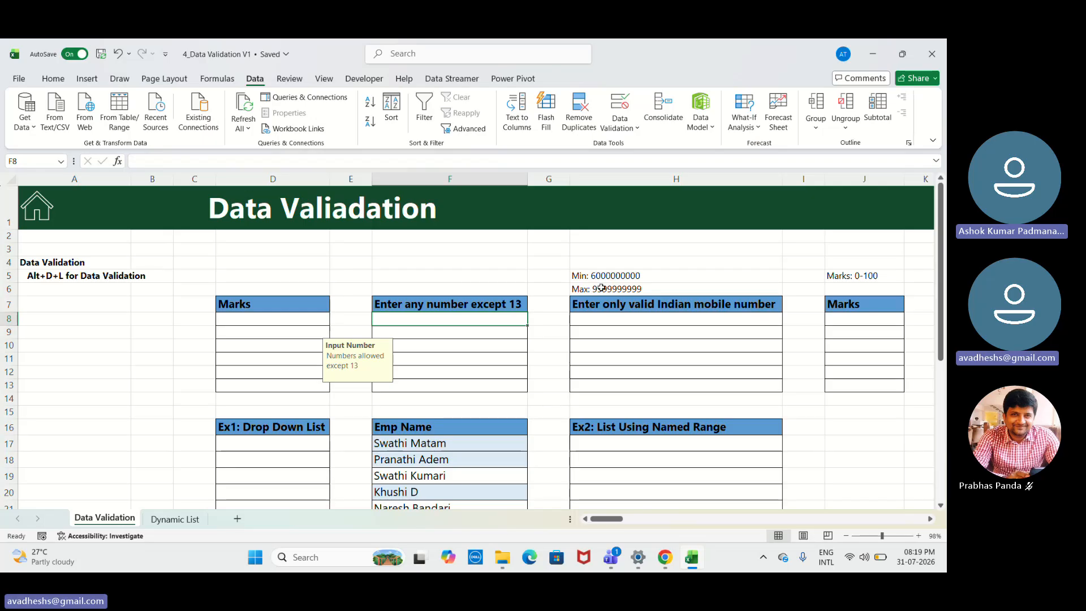
{"action": "left_click", "coordinate": [855, 328]}
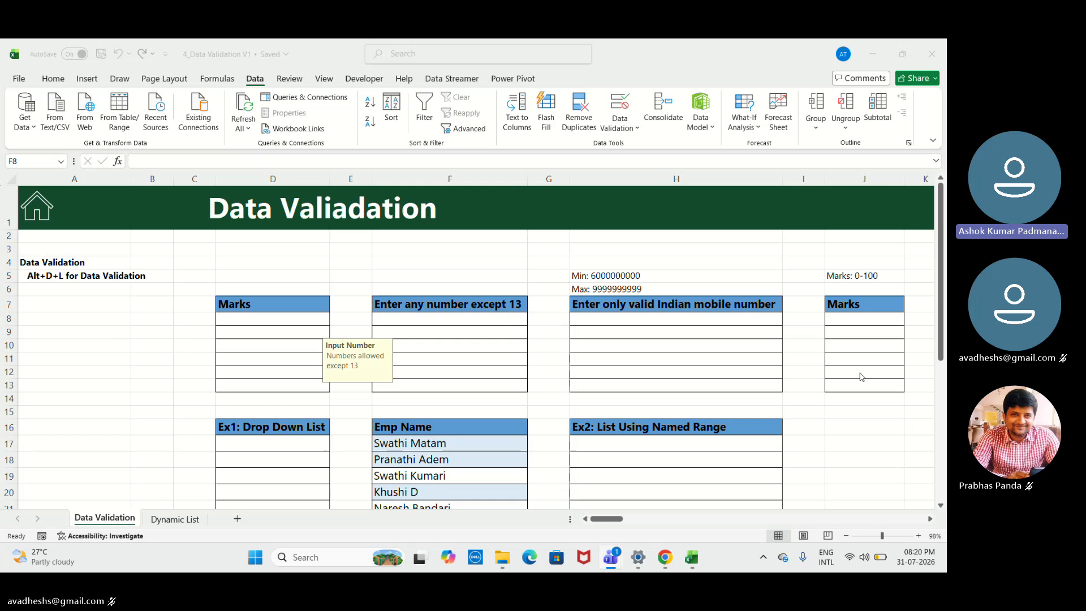
{"action": "left_click", "coordinate": [718, 322]}
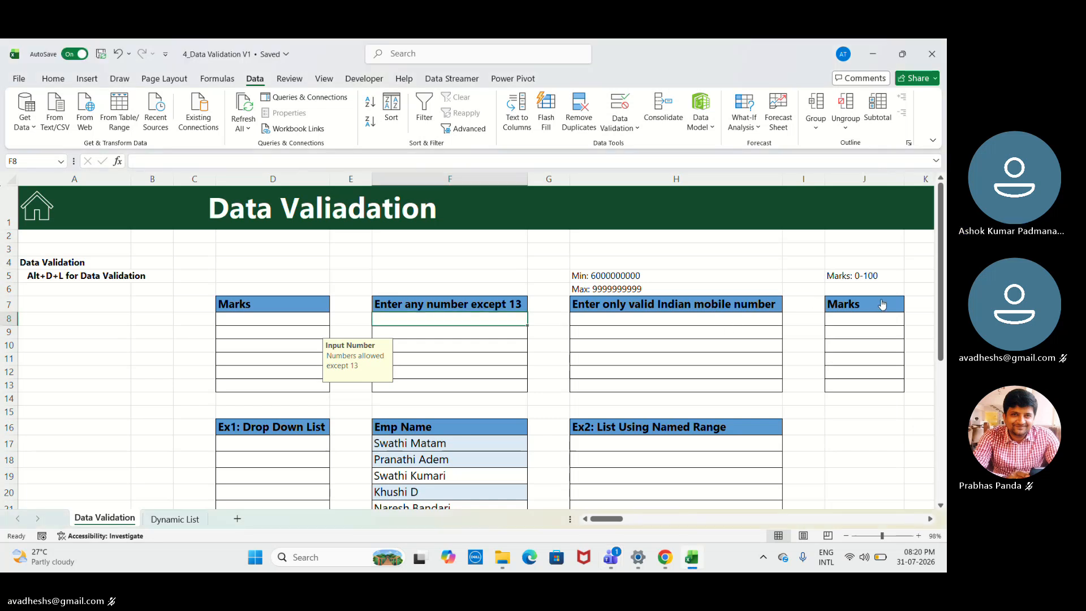
- Start a data validation rule for H8:H13 under "Enter only valid Indian mobile number" that allows whole numbers
{"action": "left_click", "coordinate": [711, 318]}
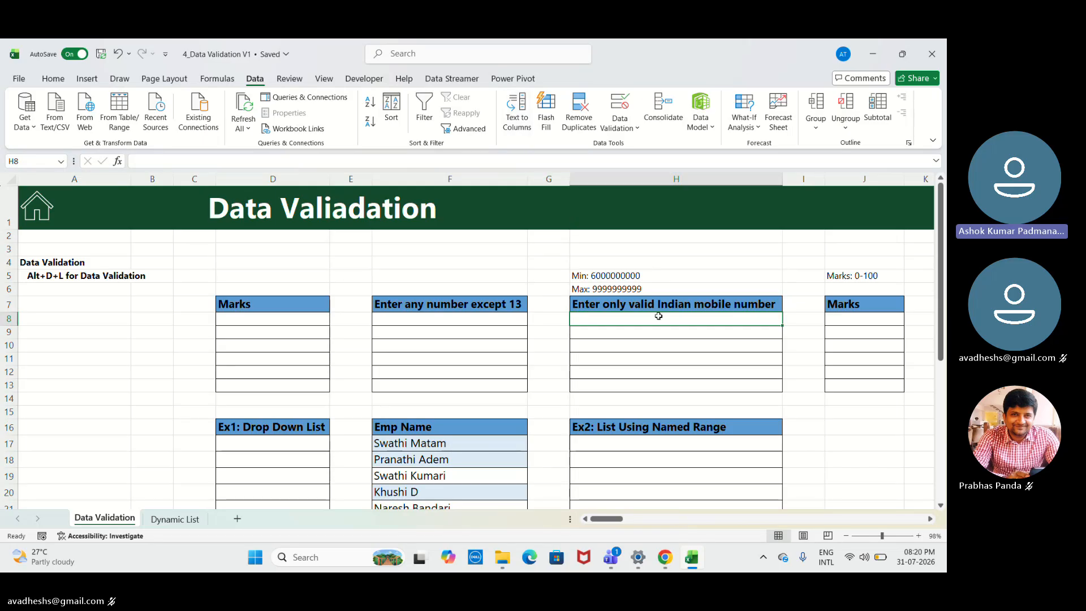
{"action": "left_click_drag", "start_coordinate": [658, 316], "coordinate": [667, 373]}
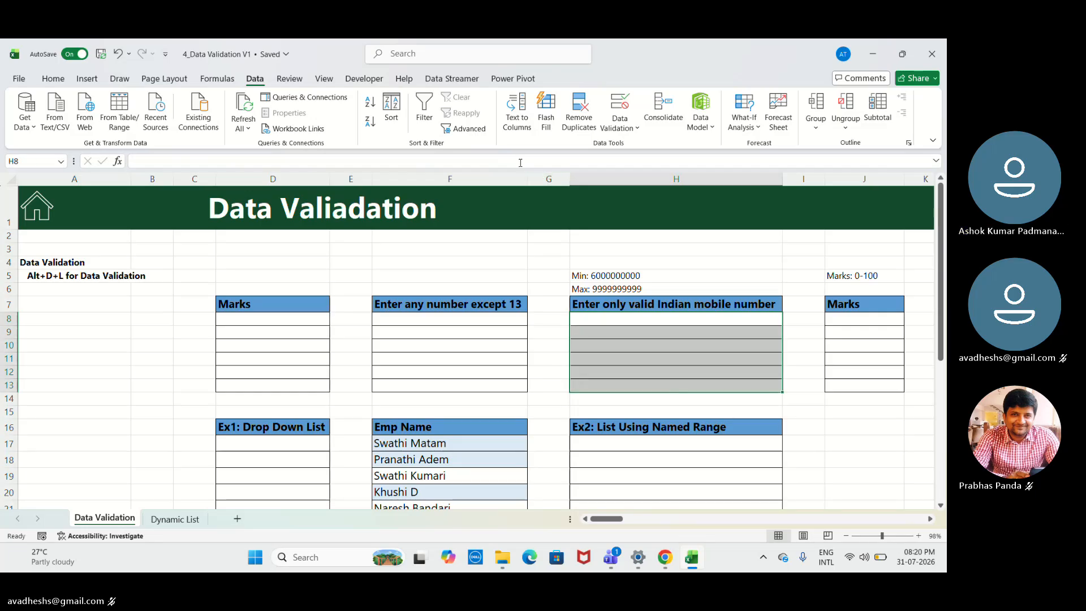
{"action": "left_click", "coordinate": [621, 126]}
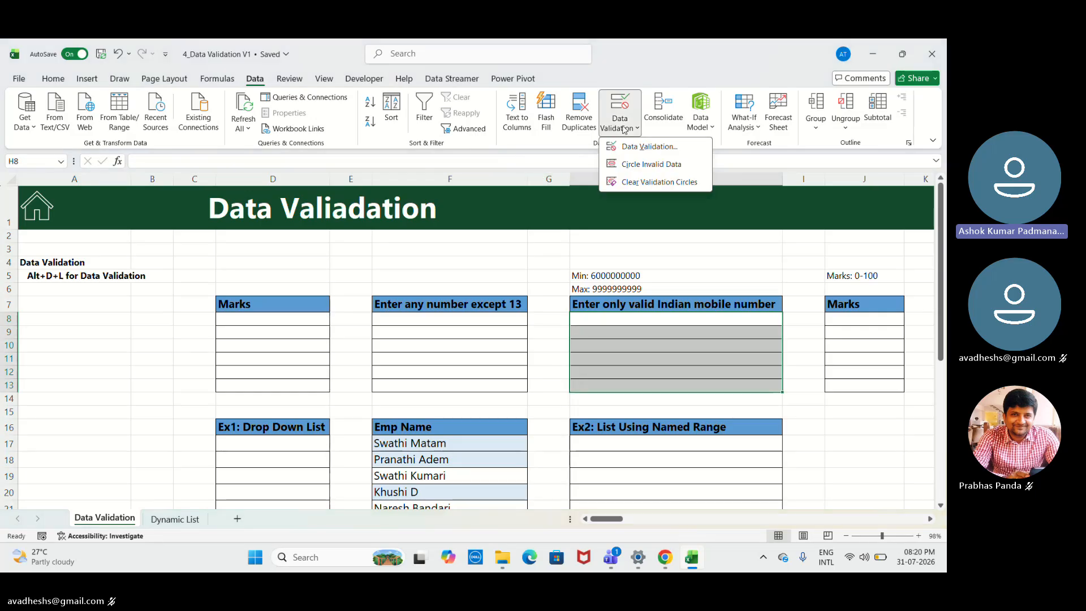
{"action": "left_click", "coordinate": [629, 145]}
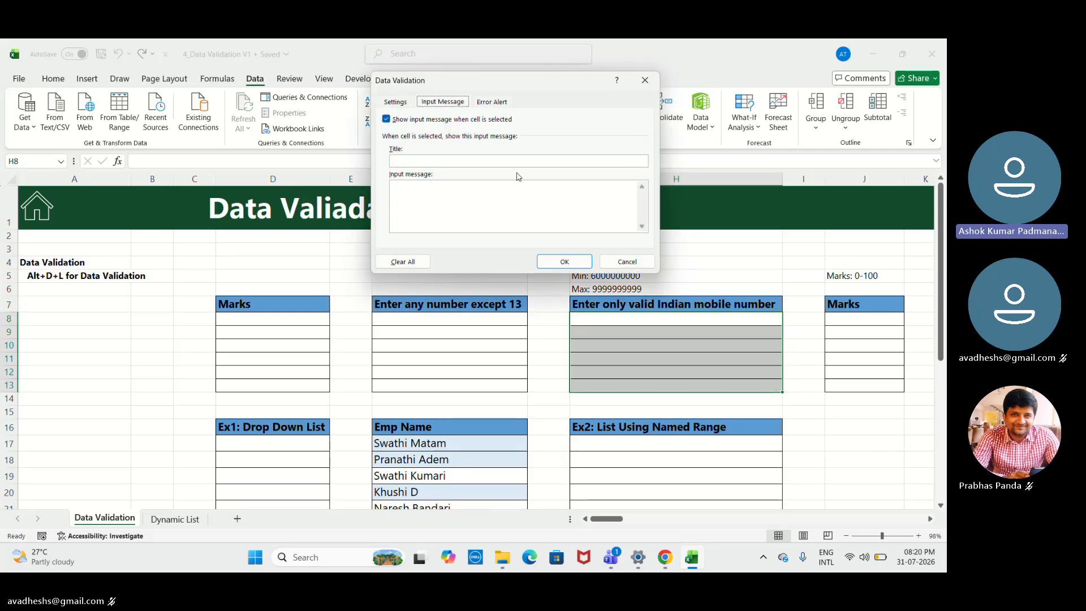
{"action": "left_click", "coordinate": [405, 105]}
{"action": "left_click", "coordinate": [473, 146]}
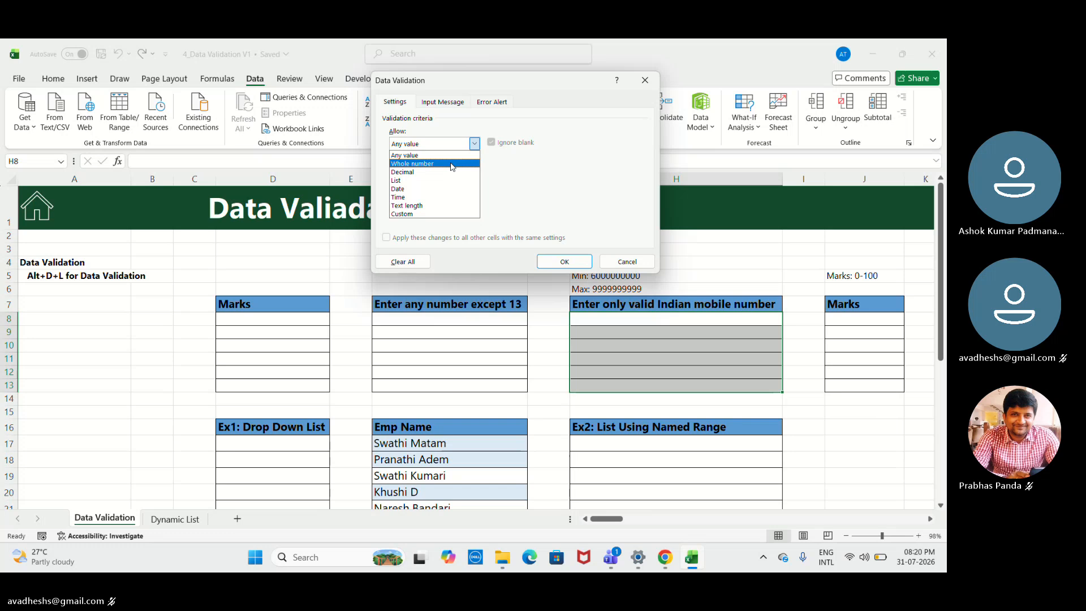
{"action": "left_click", "coordinate": [452, 164]}
- Try the "equal to" condition for the whole number rule on the mobile number cells
{"action": "left_click", "coordinate": [474, 170]}
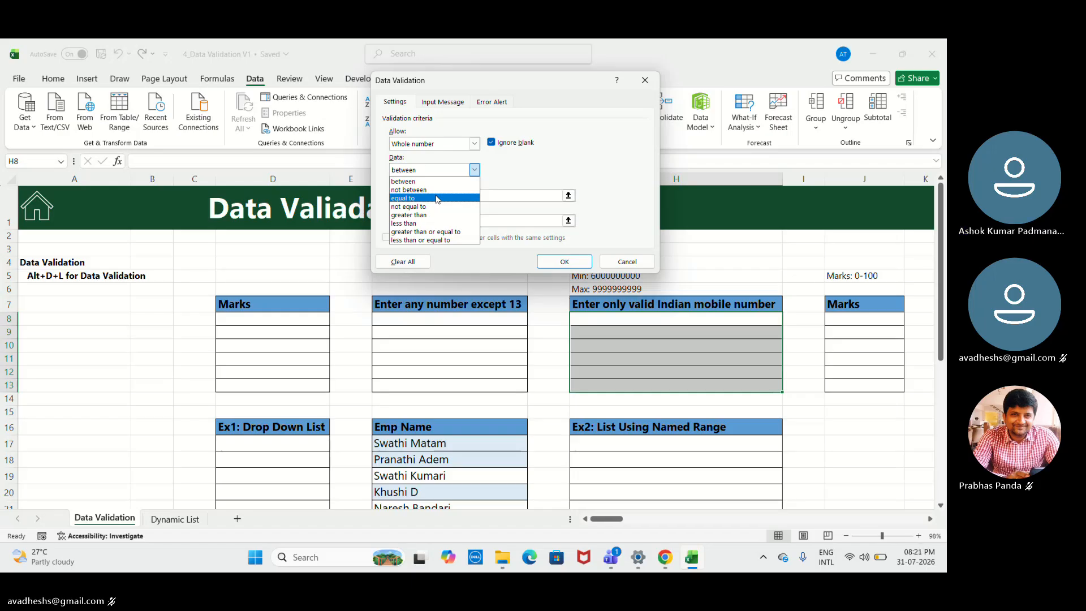
{"action": "left_click", "coordinate": [436, 199]}
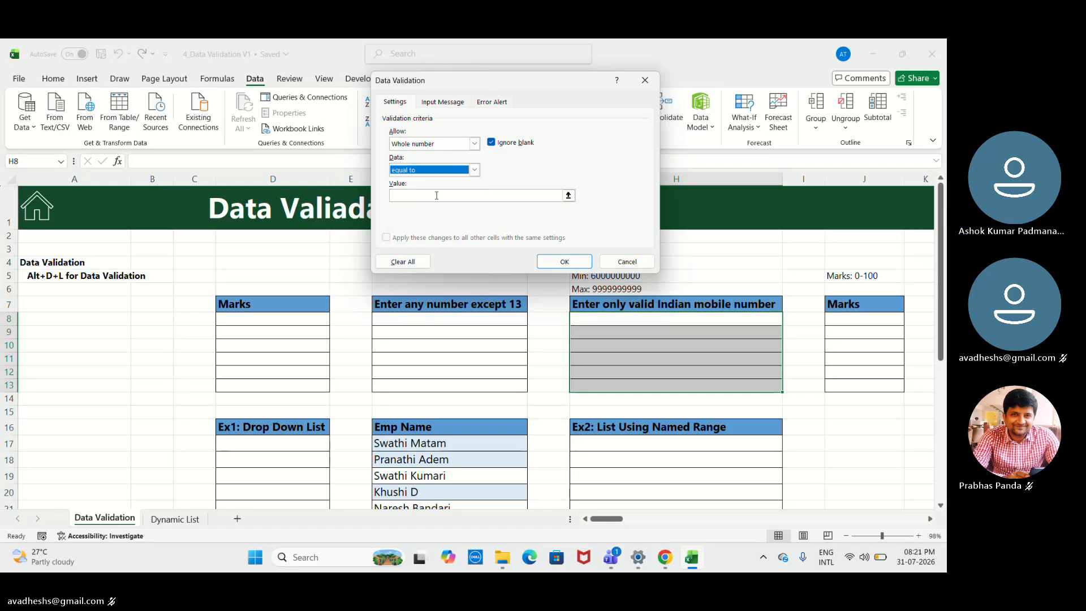
{"action": "left_click", "coordinate": [474, 170]}
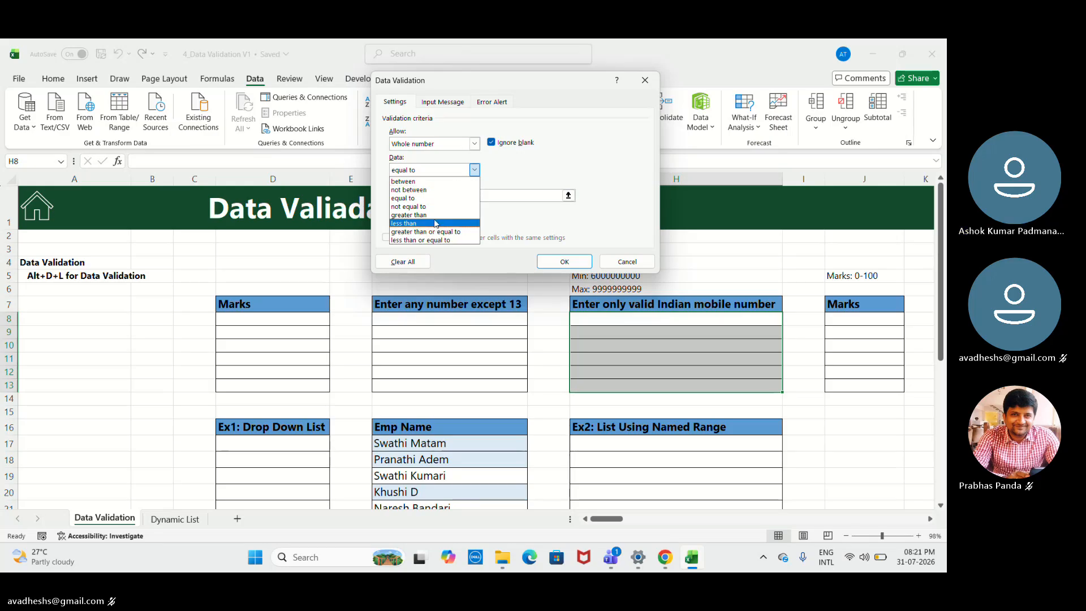
{"action": "left_click", "coordinate": [422, 198]}
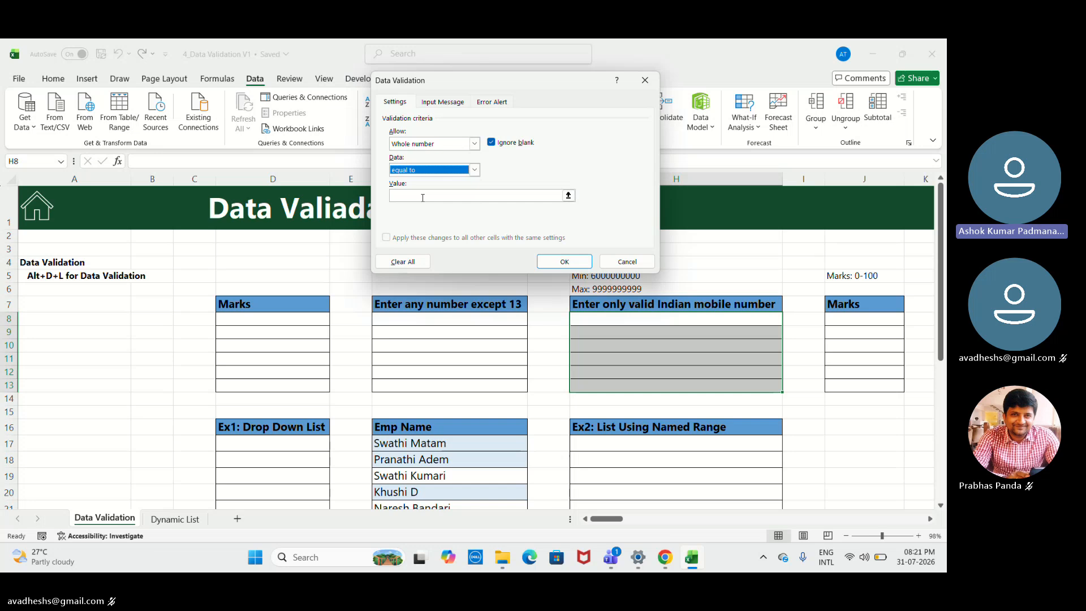
{"action": "left_click", "coordinate": [422, 196]}
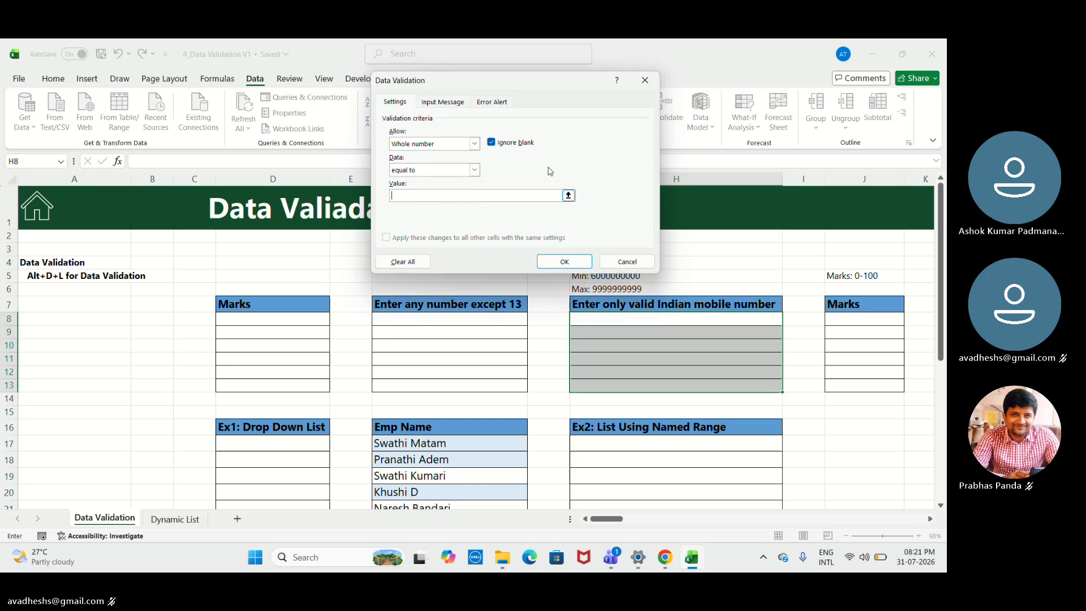
- Set the mobile number rule's condition to "between", ready for its minimum value
{"action": "left_click", "coordinate": [475, 170]}
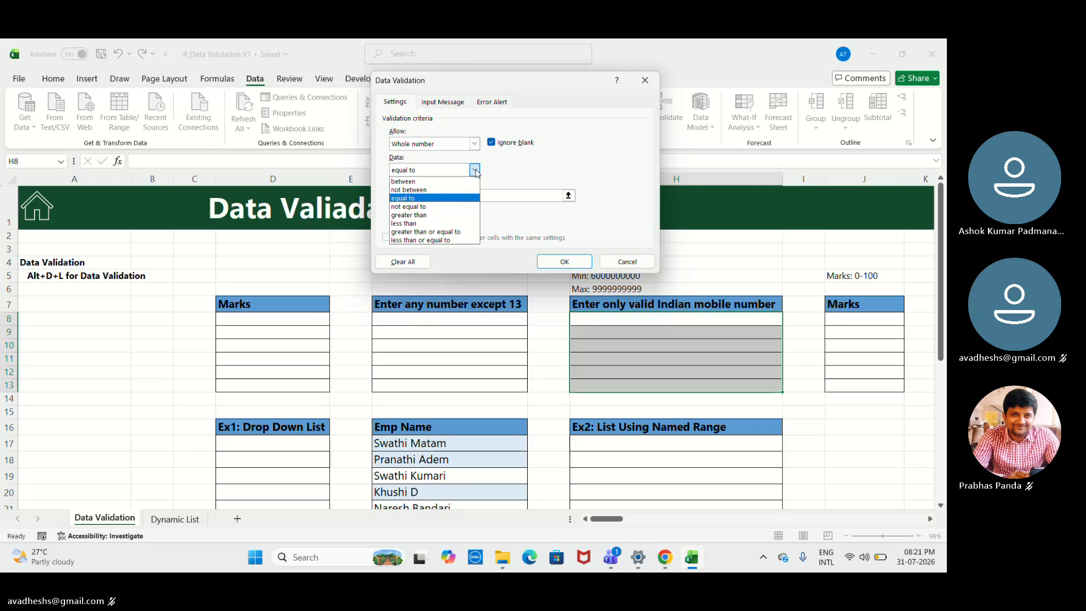
{"action": "left_click", "coordinate": [459, 182]}
{"action": "left_click", "coordinate": [458, 197]}
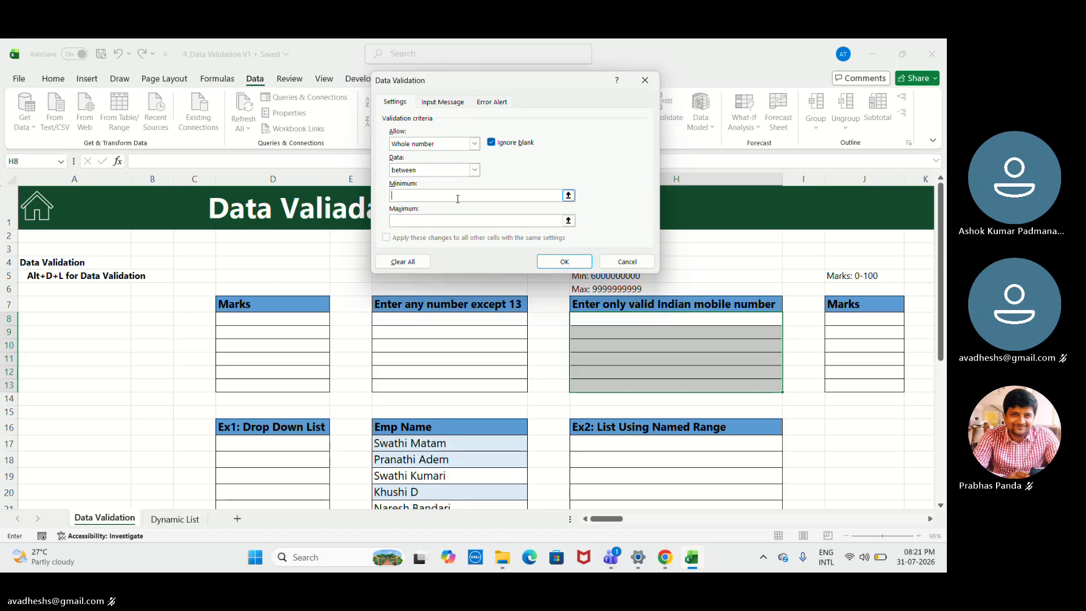
- Switch to the Teams meeting window, unmute the microphone, and return to the workbook
{"action": "left_click", "coordinate": [610, 557]}
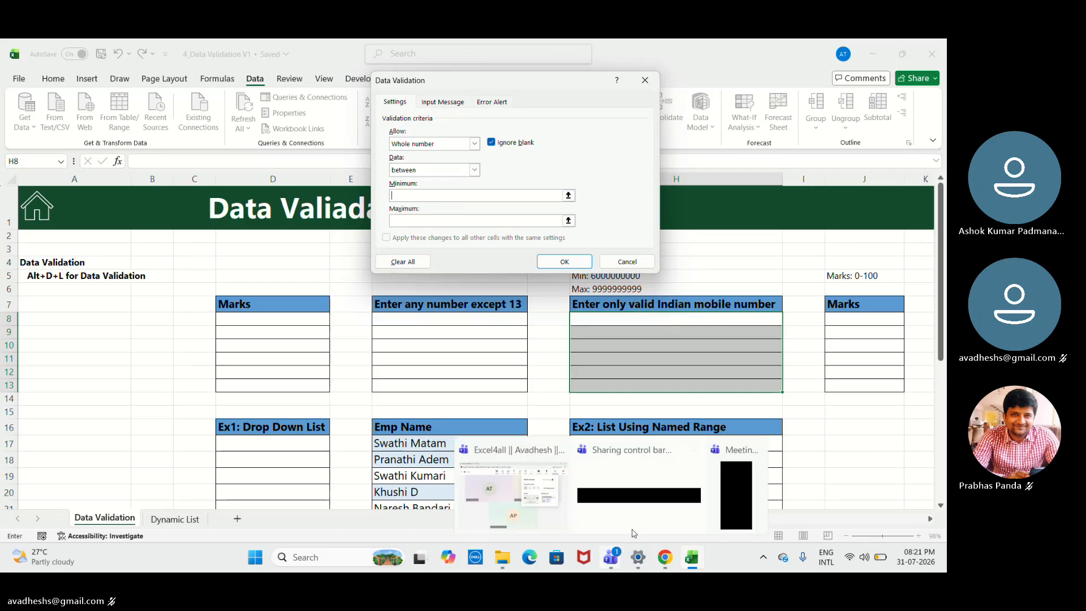
{"action": "left_click", "coordinate": [648, 517]}
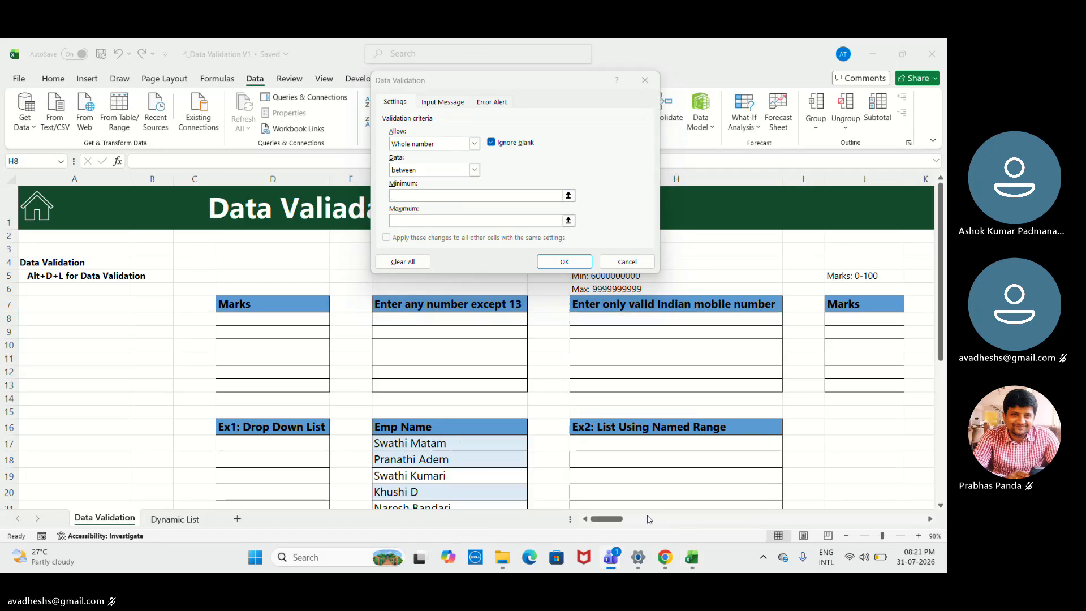
{"action": "left_click", "coordinate": [611, 557]}
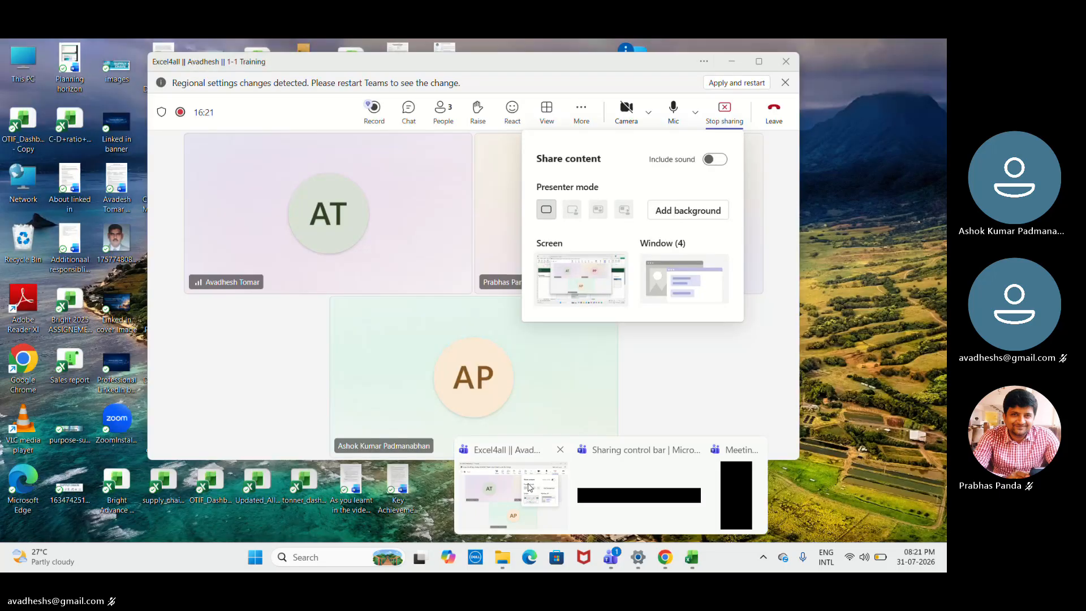
{"action": "left_click", "coordinate": [512, 495]}
{"action": "left_click", "coordinate": [674, 112]}
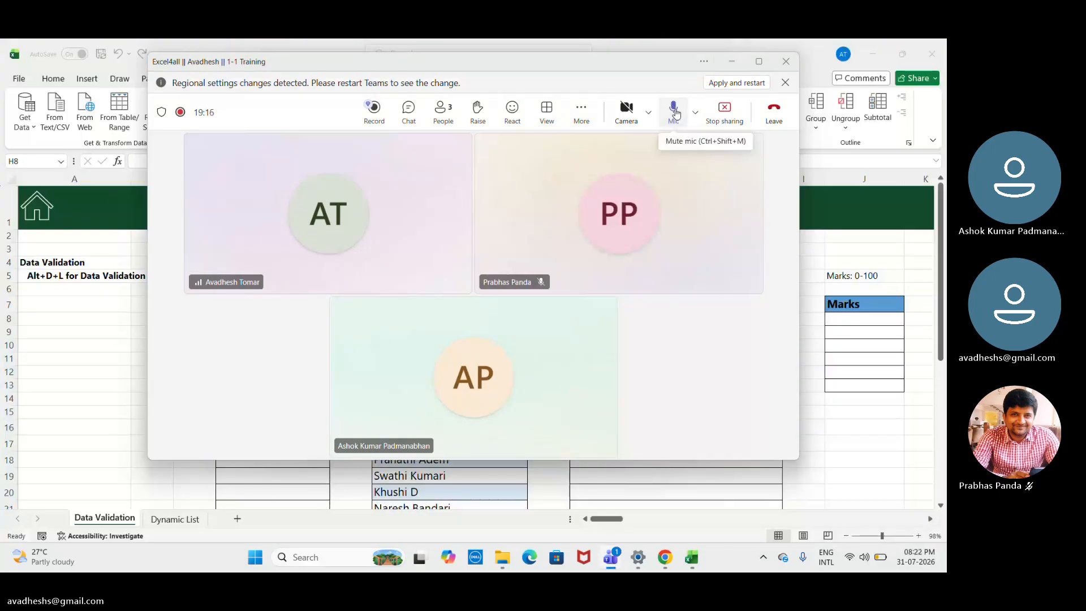
{"action": "left_click", "coordinate": [731, 63]}
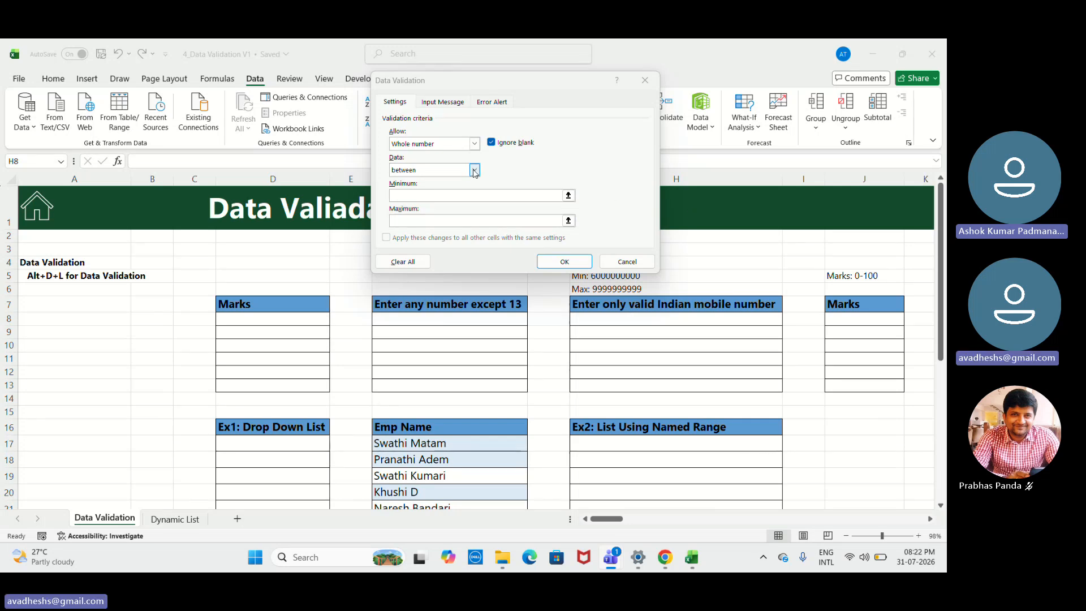
{"action": "left_click", "coordinate": [472, 199]}
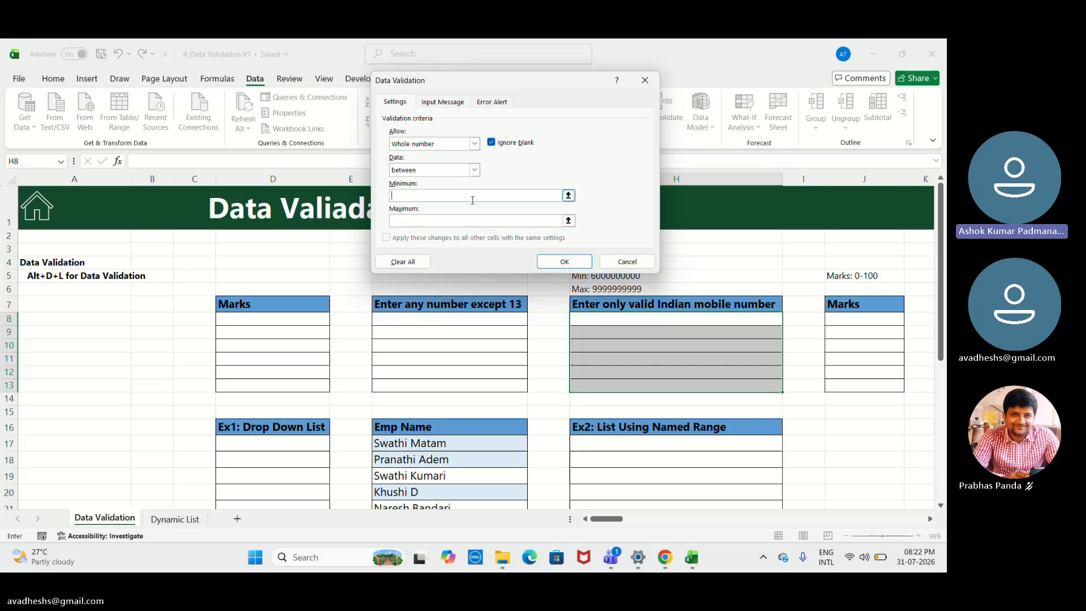
{"action": "type", "text": "600000"}
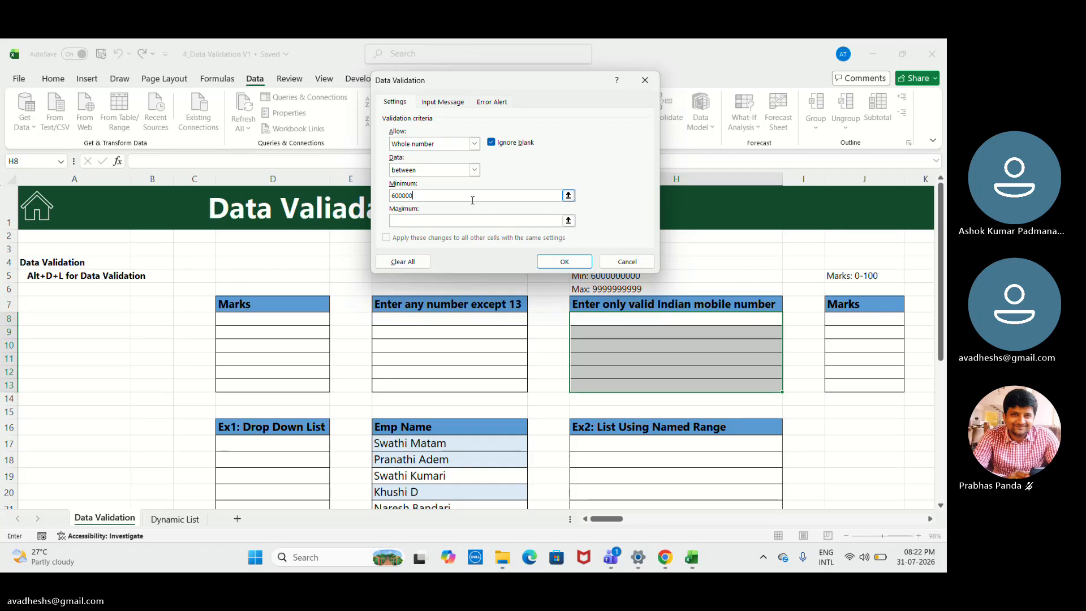
{"action": "type", "text": "00"}
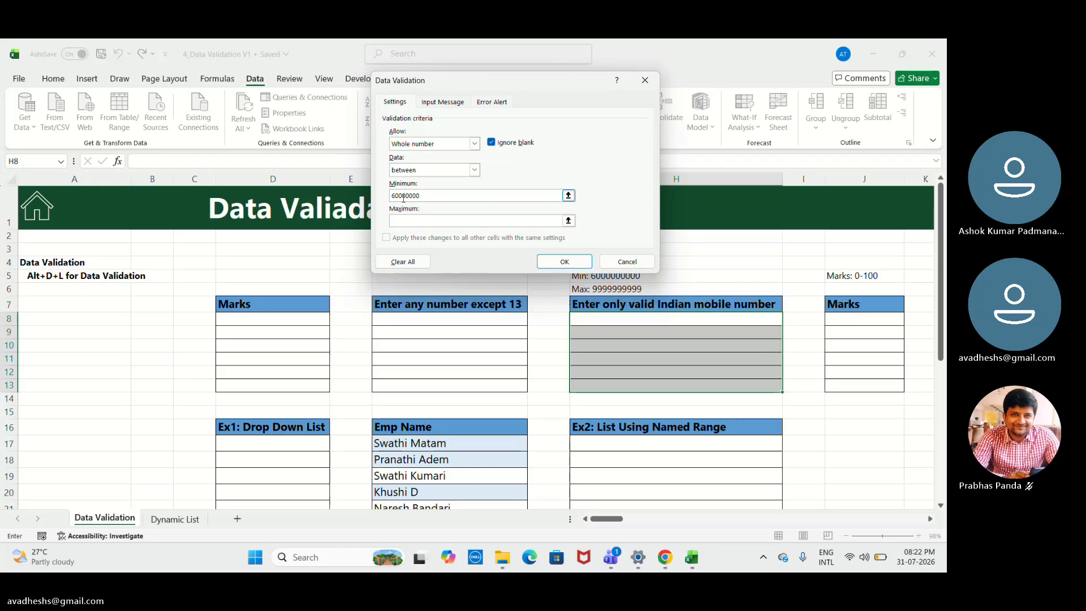
{"action": "key", "text": "BackSpace"}
{"action": "key", "text": "BackSpace"}
{"action": "key", "text": "BackSpace"}
{"action": "key", "text": "BackSpace"}
{"action": "key", "text": "BackSpace"}
{"action": "key", "text": "BackSpace"}
{"action": "key", "text": "BackSpace"}
{"action": "type", "text": "0000"}
{"action": "key", "text": "BackSpace"}
{"action": "key", "text": "BackSpace"}
{"action": "key", "text": "BackSpace"}
{"action": "key", "text": "BackSpace"}
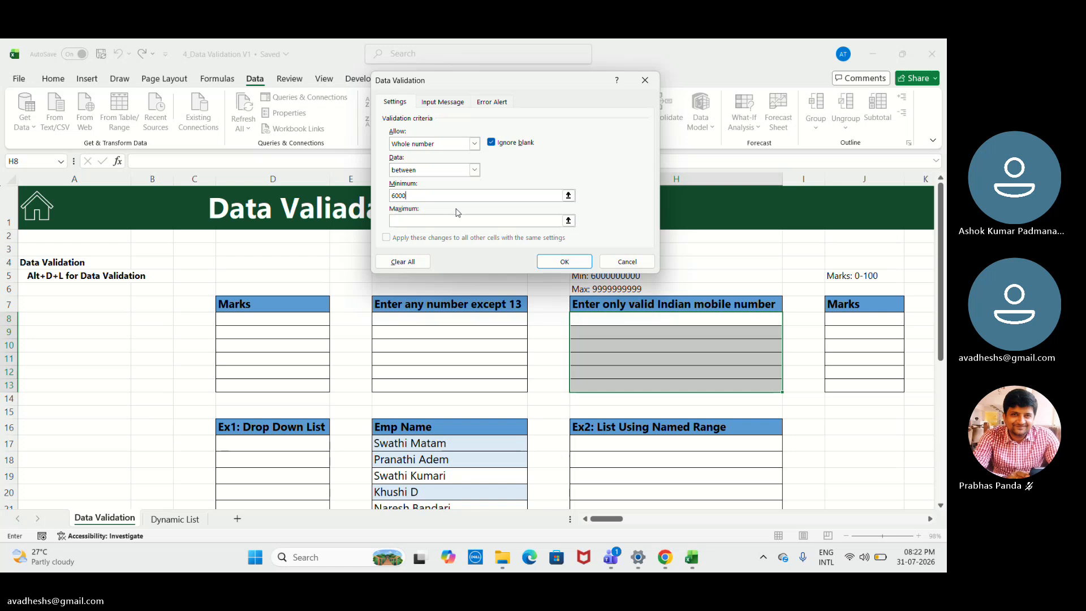
{"action": "type", "text": "000000000"}
{"action": "left_click", "coordinate": [456, 221]}
{"action": "type", "text": "00"}
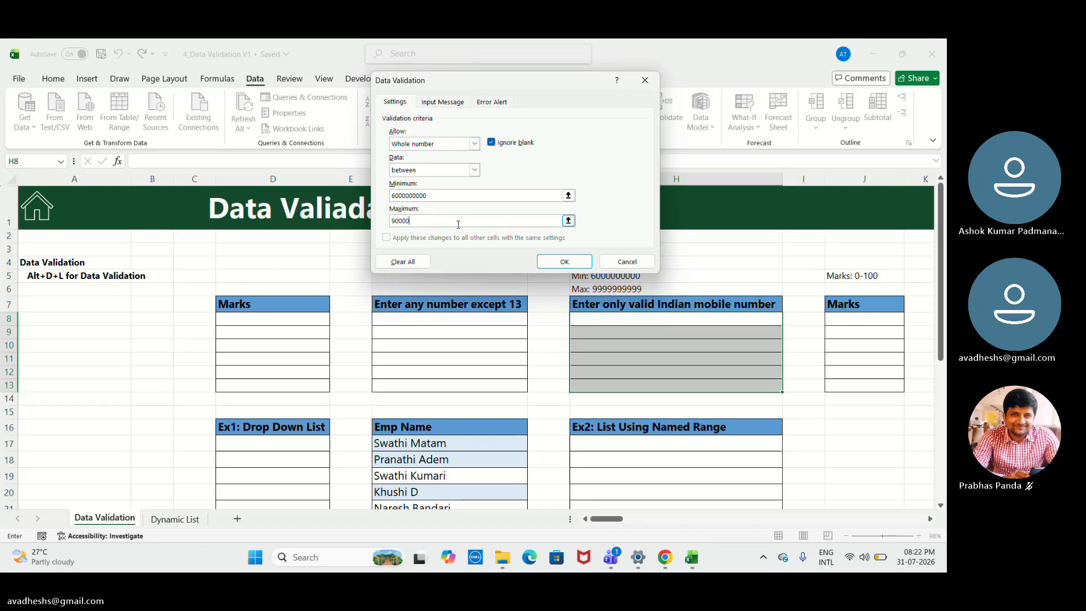
{"action": "type", "text": "00000"}
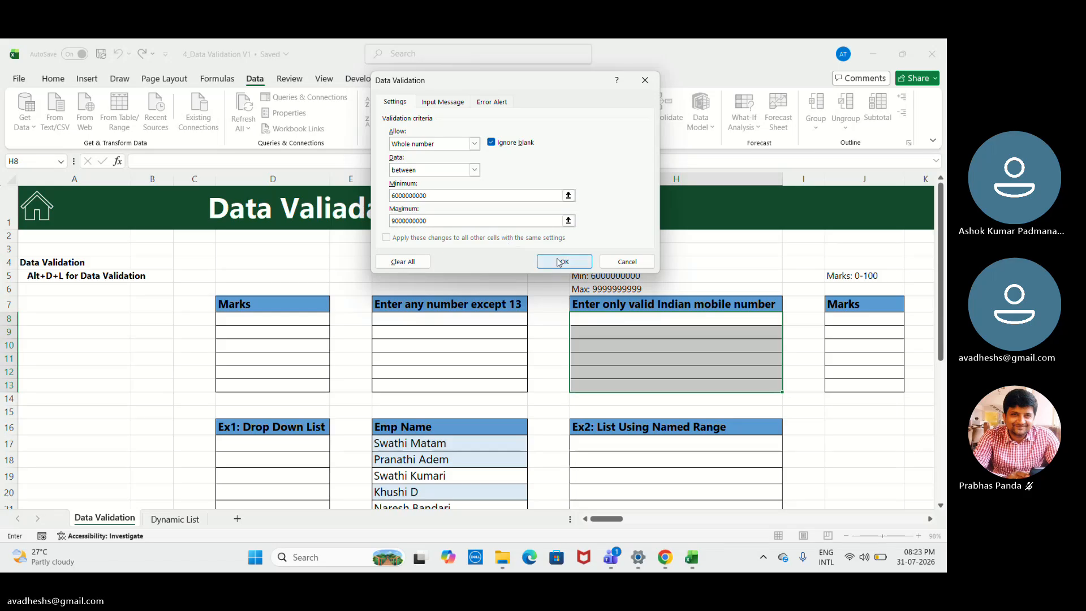
{"action": "left_click", "coordinate": [561, 262]}
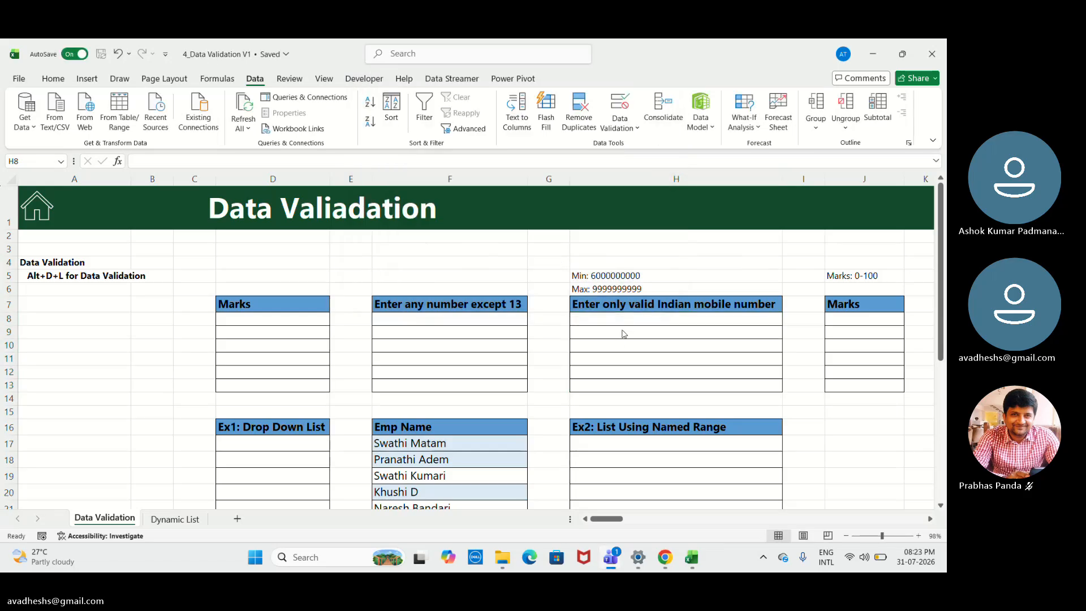
- Test the mobile number rule by entering 7 in H8, then choose to retry the entry
{"action": "left_click", "coordinate": [634, 316]}
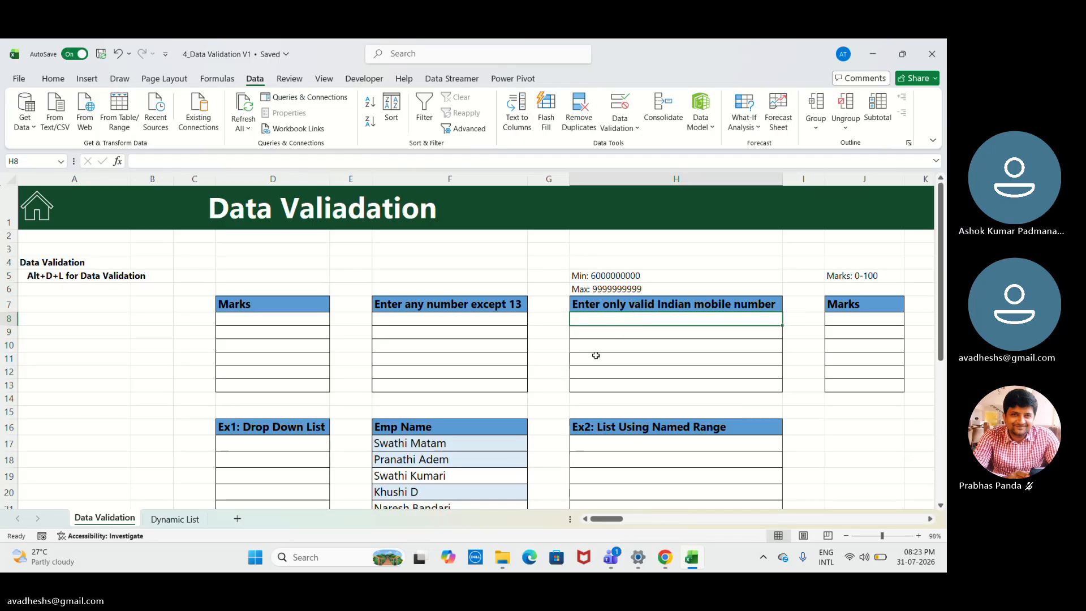
{"action": "type", "text": "7"}
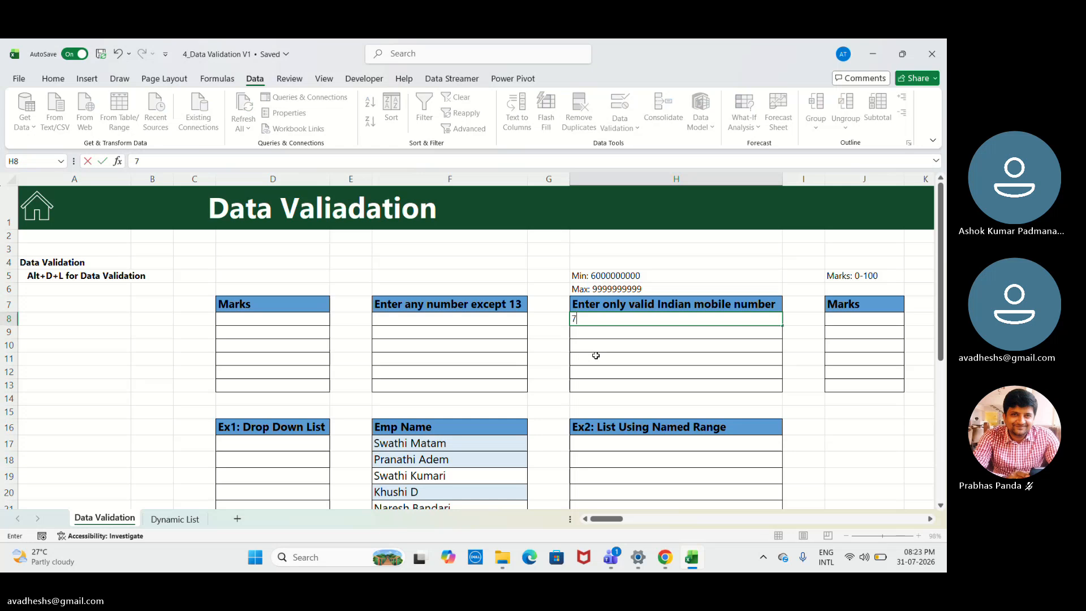
{"action": "key", "text": "Return"}
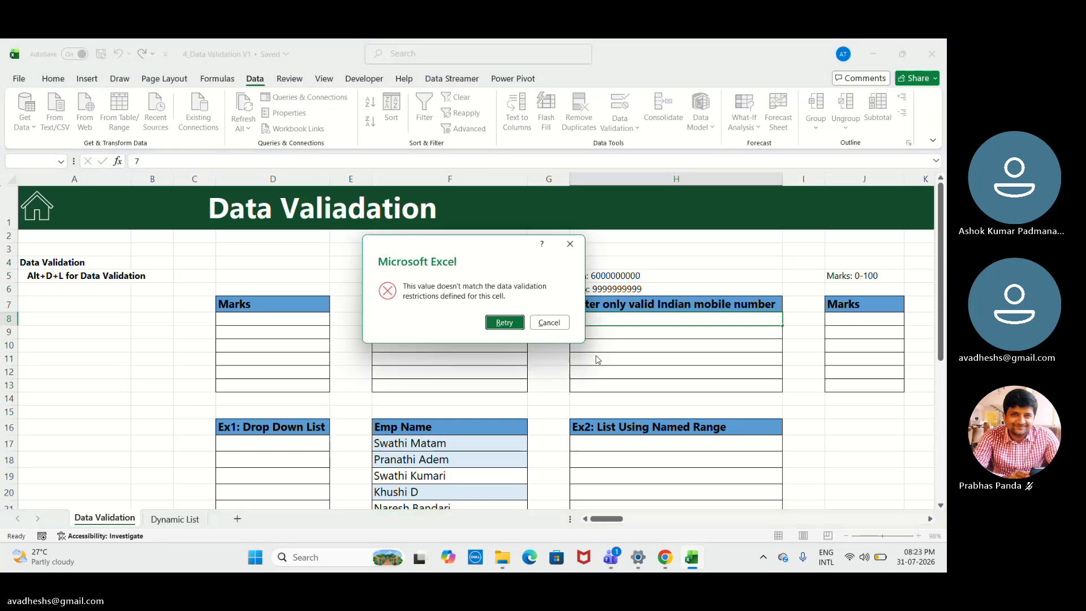
{"action": "key", "text": "Return"}
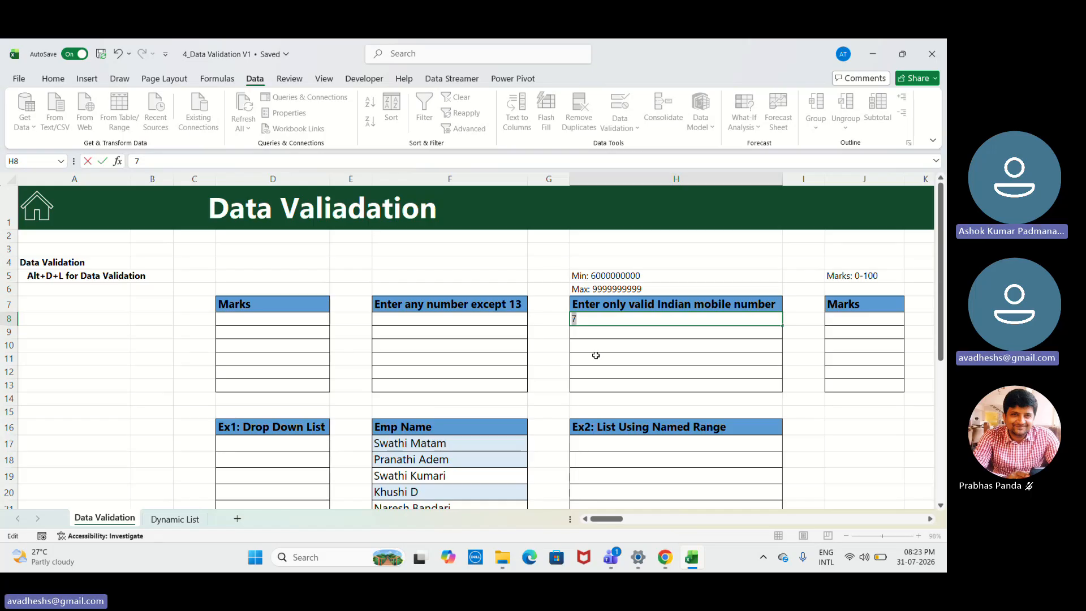
- Enter a ten-digit test mobile number in H8, consisting of 7 followed by nine zeros
{"action": "key", "text": "BackSpace"}
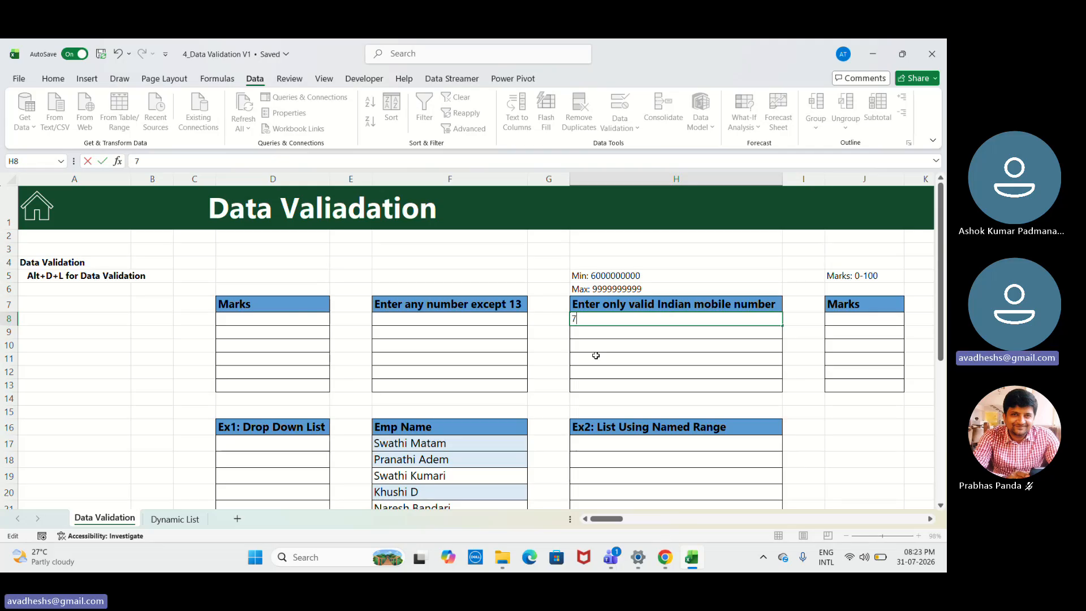
{"action": "type", "text": "70000"}
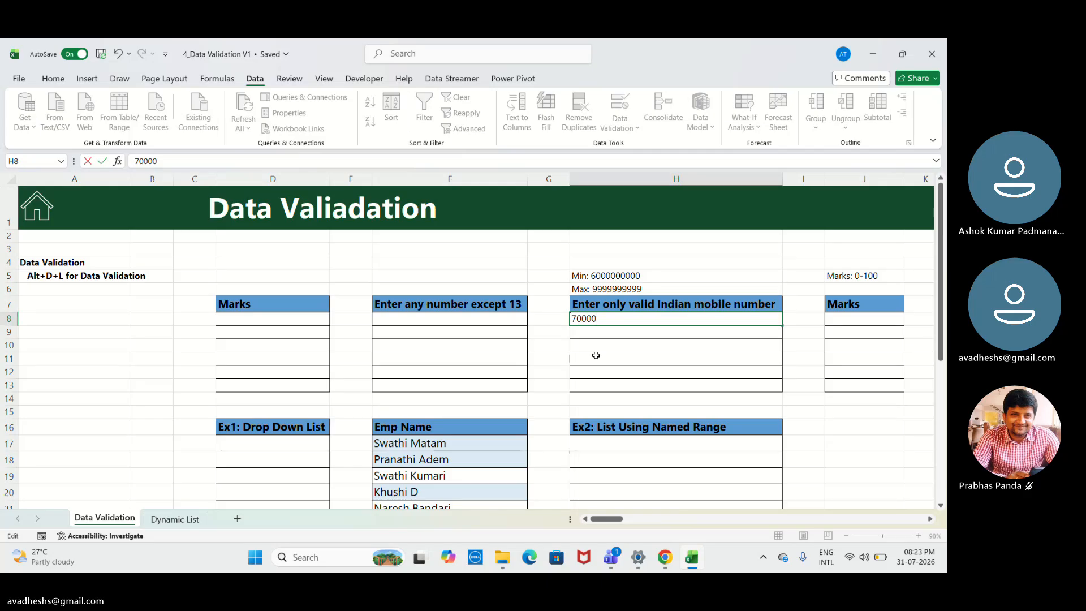
{"action": "type", "text": "00"}
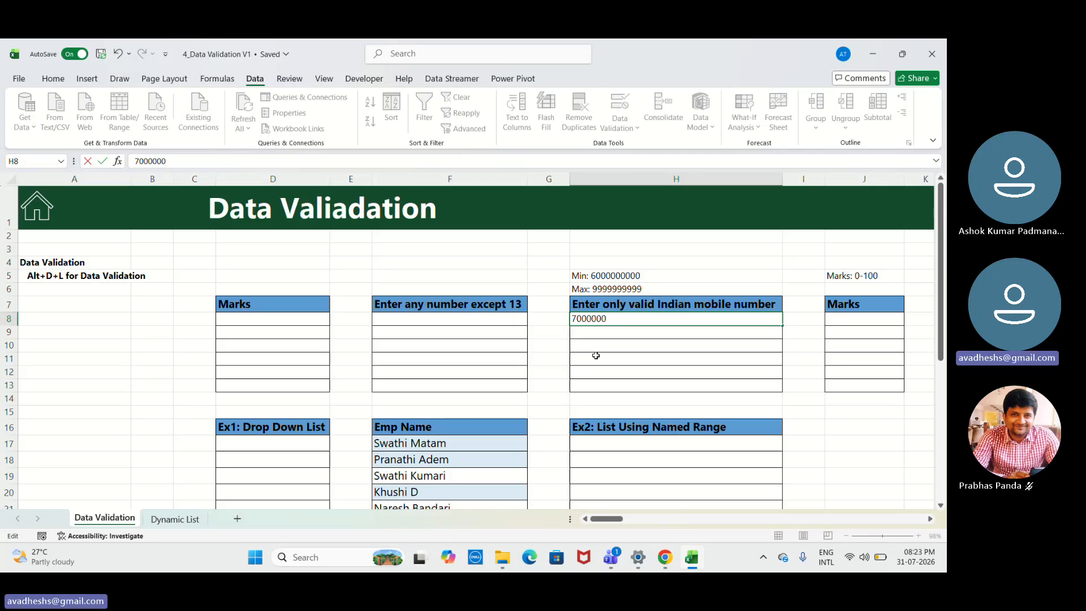
{"action": "type", "text": "00"}
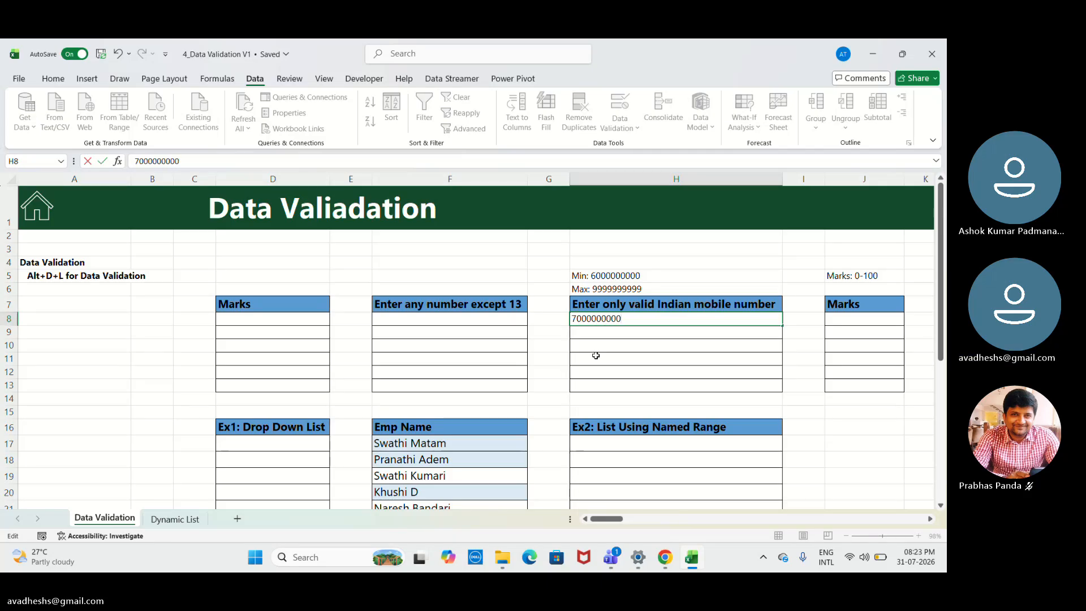
{"action": "type", "text": "0"}
{"action": "key", "text": "Return"}
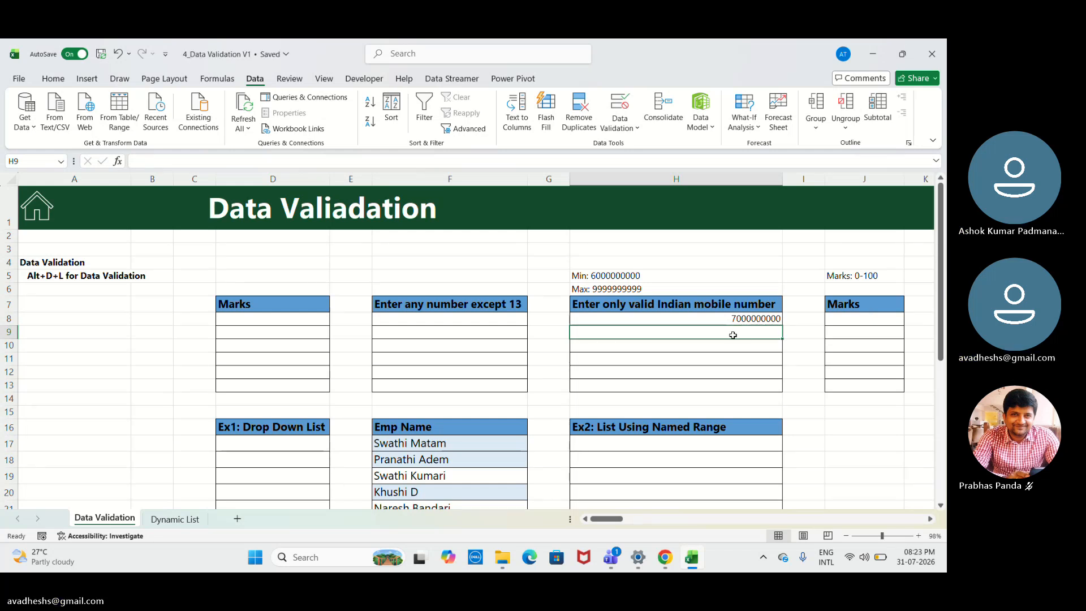
- Test the mobile number rule in H9 with 1 followed by nine zeros, choose to retry, and clear the entry
{"action": "type", "text": "10000"}
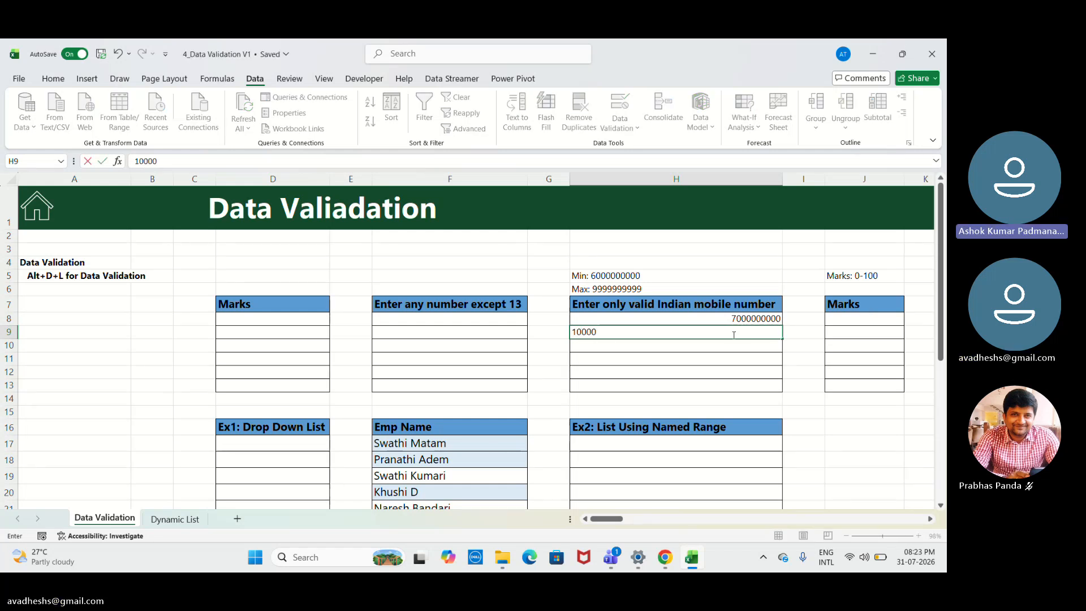
{"action": "type", "text": "0000"}
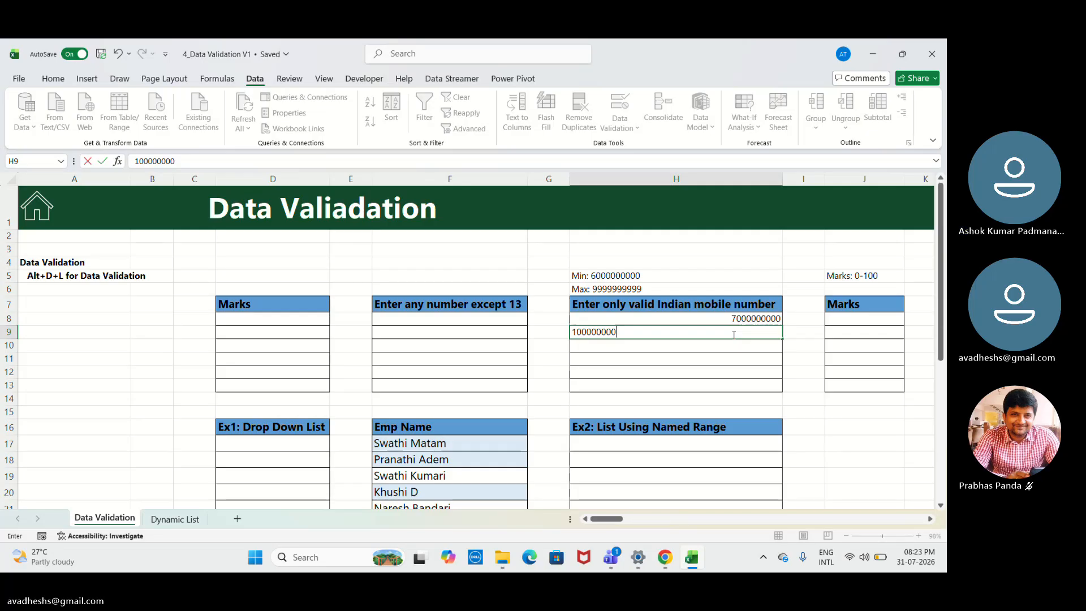
{"action": "key", "text": "Return"}
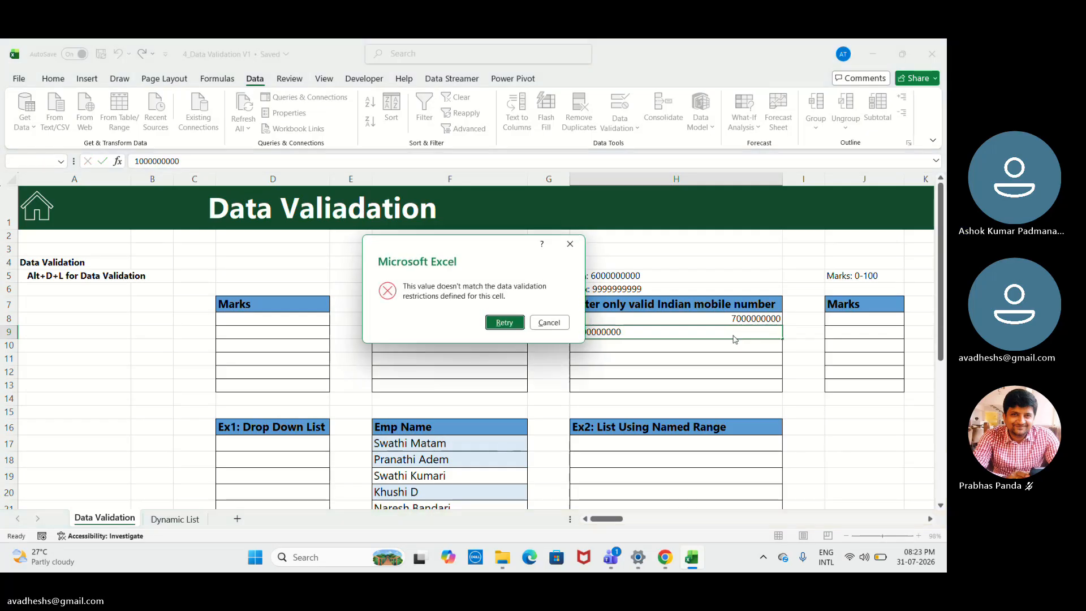
{"action": "key", "text": "Return"}
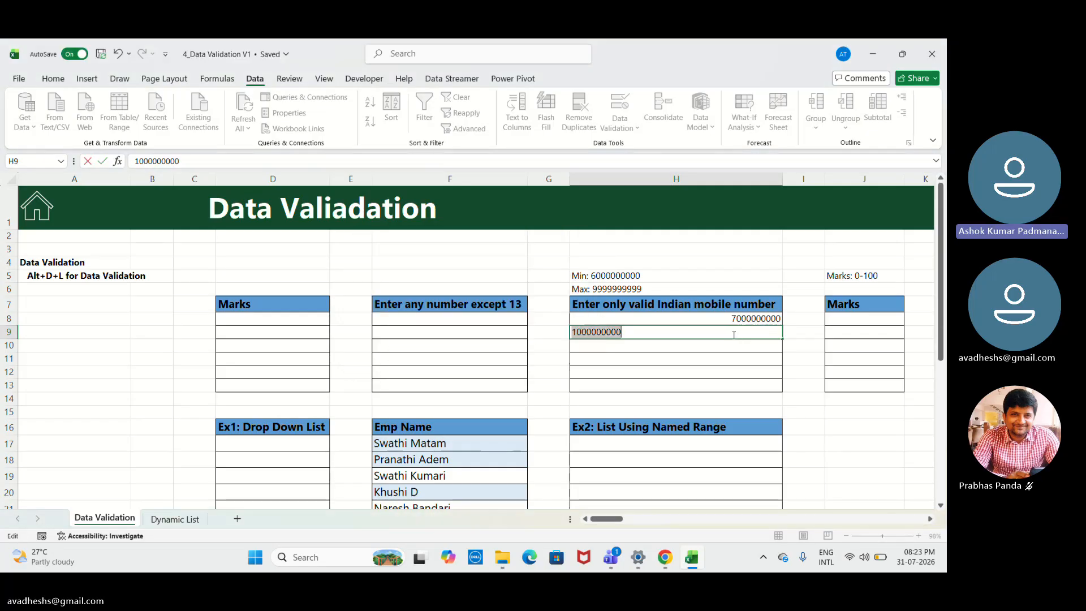
{"action": "key", "text": "BackSpace"}
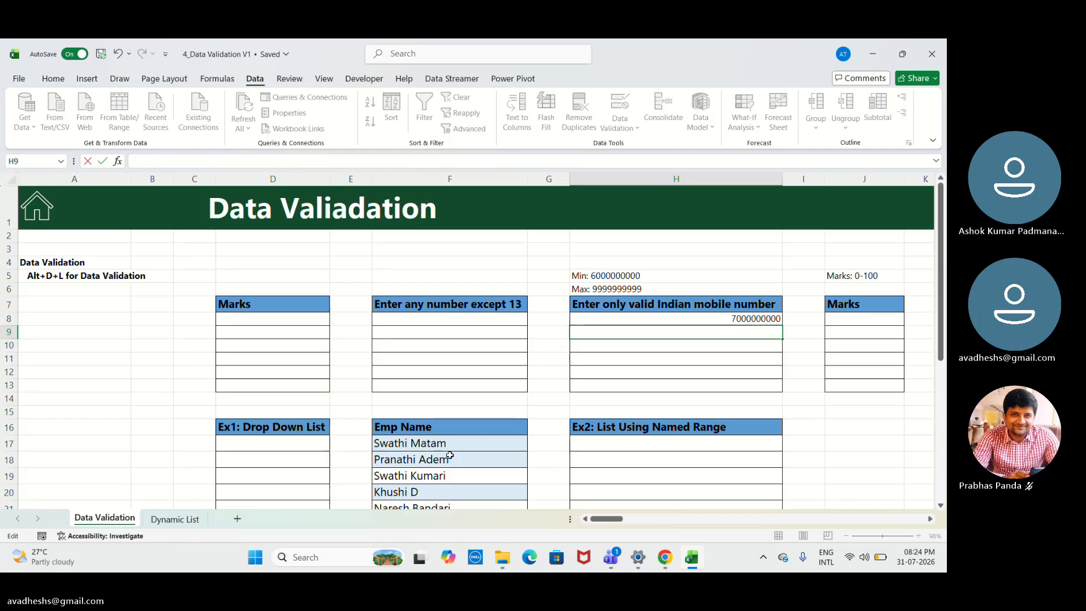
- Look over the second Marks column and the drop-down list and named range exercises in rows 16 to 23
{"action": "left_click", "coordinate": [848, 321]}
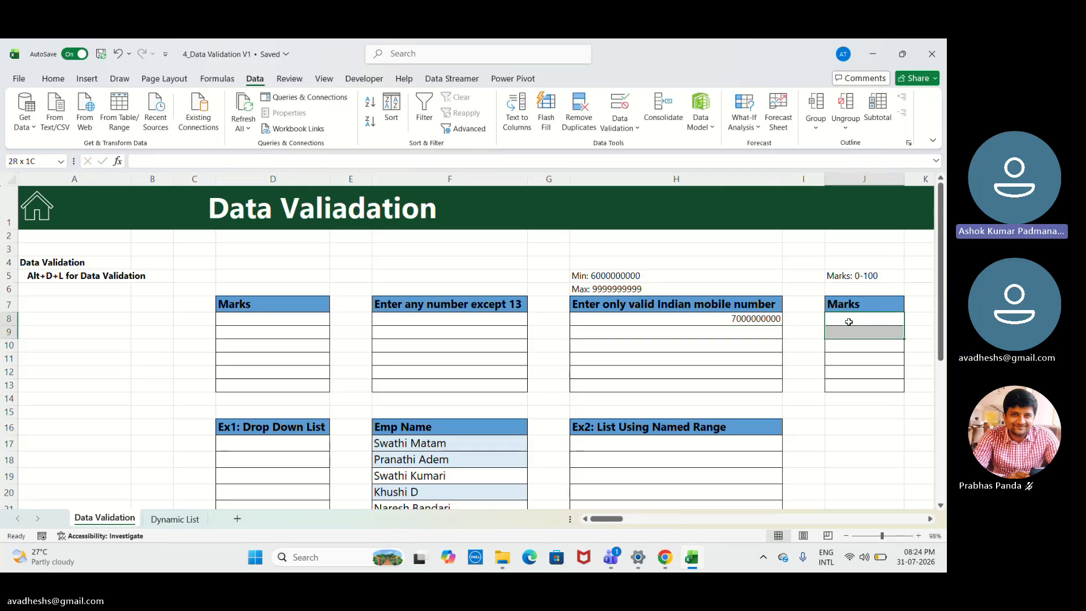
{"action": "key", "text": "shift+Down"}
{"action": "key", "text": "shift+Down"}
{"action": "key", "text": "shift+Down"}
{"action": "key", "text": "shift+Down"}
{"action": "key", "text": "shift+Down"}
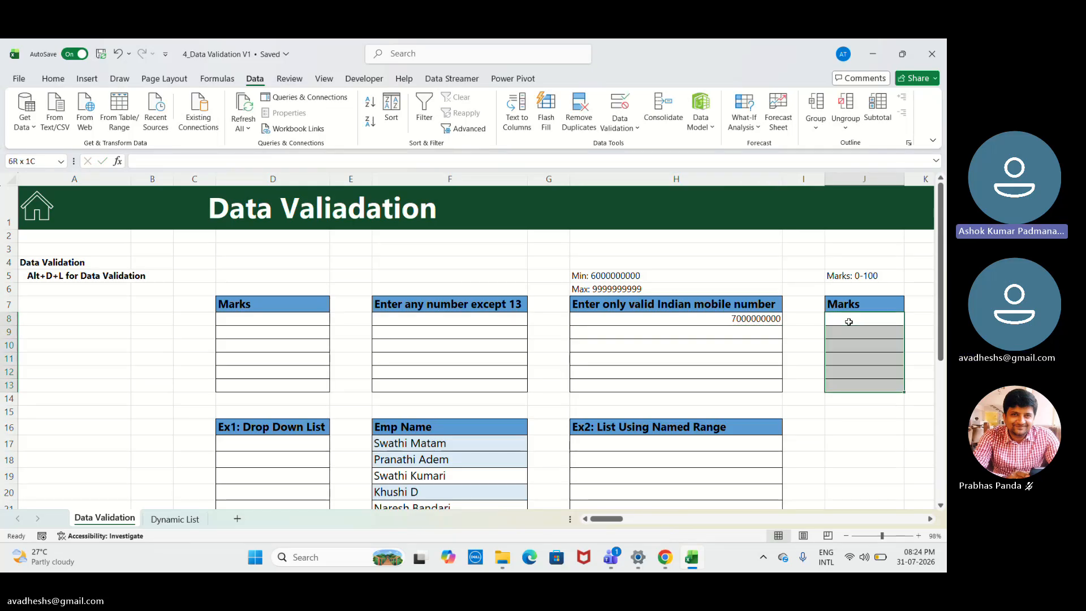
{"action": "key", "text": "Down"}
{"action": "key", "text": "Down"}
{"action": "key", "text": "Down"}
{"action": "key", "text": "Down"}
{"action": "key", "text": "Down"}
{"action": "key", "text": "Down"}
{"action": "key", "text": "Down"}
{"action": "key", "text": "Down"}
{"action": "key", "text": "Down"}
{"action": "key", "text": "Down"}
{"action": "key", "text": "Down"}
{"action": "key", "text": "Down"}
{"action": "key", "text": "Down"}
{"action": "key", "text": "Down"}
{"action": "key", "text": "Down"}
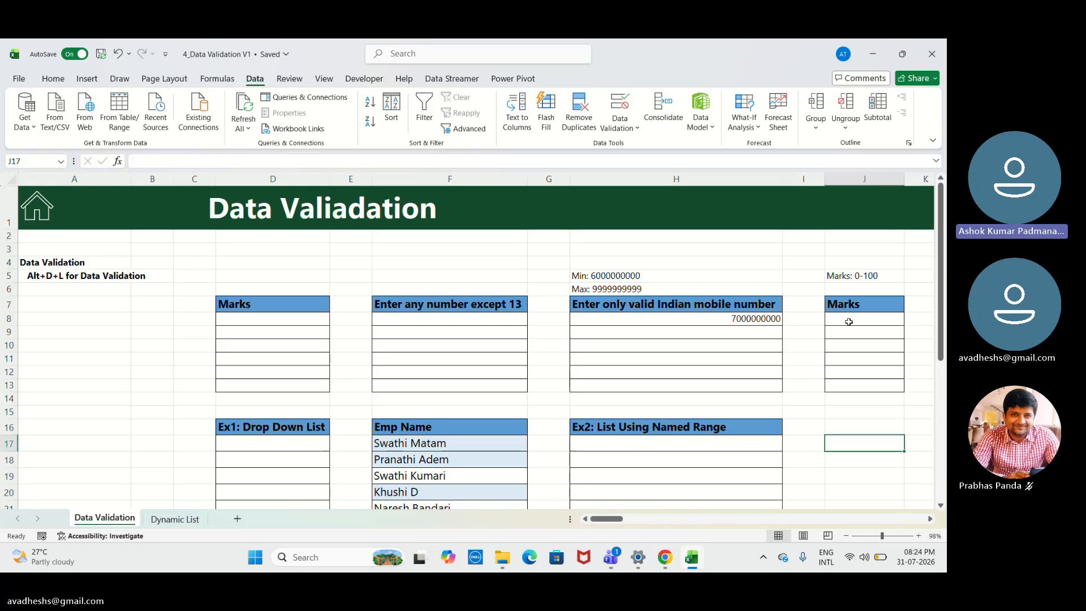
{"action": "key", "text": "Down"}
{"action": "key", "text": "Down"}
{"action": "key", "text": "Down"}
{"action": "key", "text": "Down"}
{"action": "key", "text": "Down"}
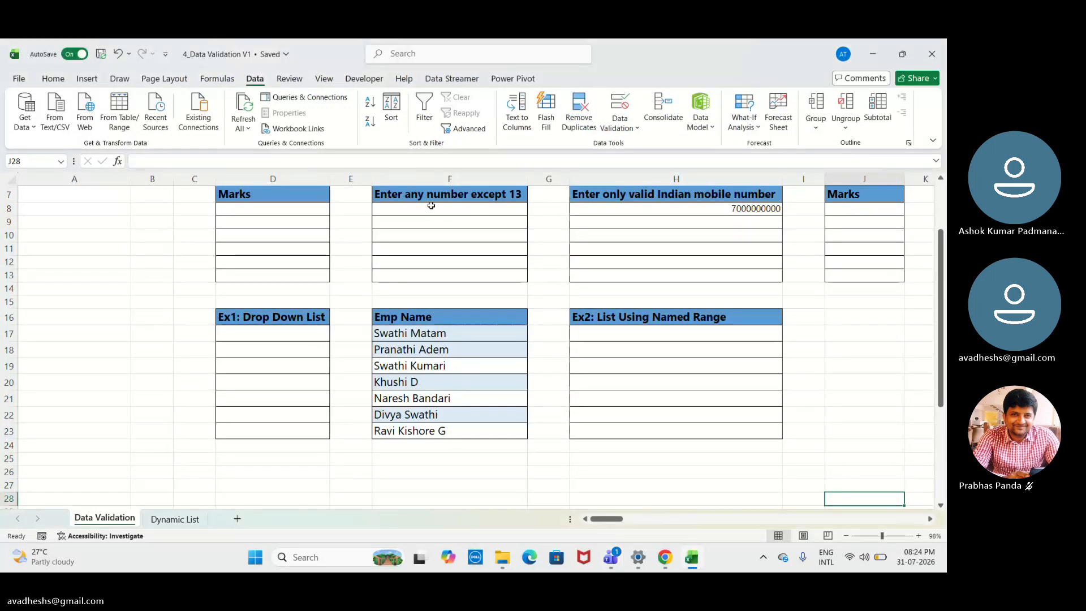
{"action": "key", "text": "Up"}
{"action": "key", "text": "Up"}
{"action": "key", "text": "Up"}
{"action": "key", "text": "Up"}
{"action": "key", "text": "Up"}
{"action": "key", "text": "Up"}
{"action": "key", "text": "Up"}
{"action": "key", "text": "Up"}
{"action": "key", "text": "Up"}
{"action": "key", "text": "Up"}
{"action": "key", "text": "Up"}
{"action": "key", "text": "Up"}
{"action": "key", "text": "Up"}
{"action": "key", "text": "Up"}
{"action": "key", "text": "Up"}
{"action": "key", "text": "Up"}
{"action": "key", "text": "Up"}
{"action": "key", "text": "Up"}
{"action": "key", "text": "Up"}
{"action": "key", "text": "Up"}
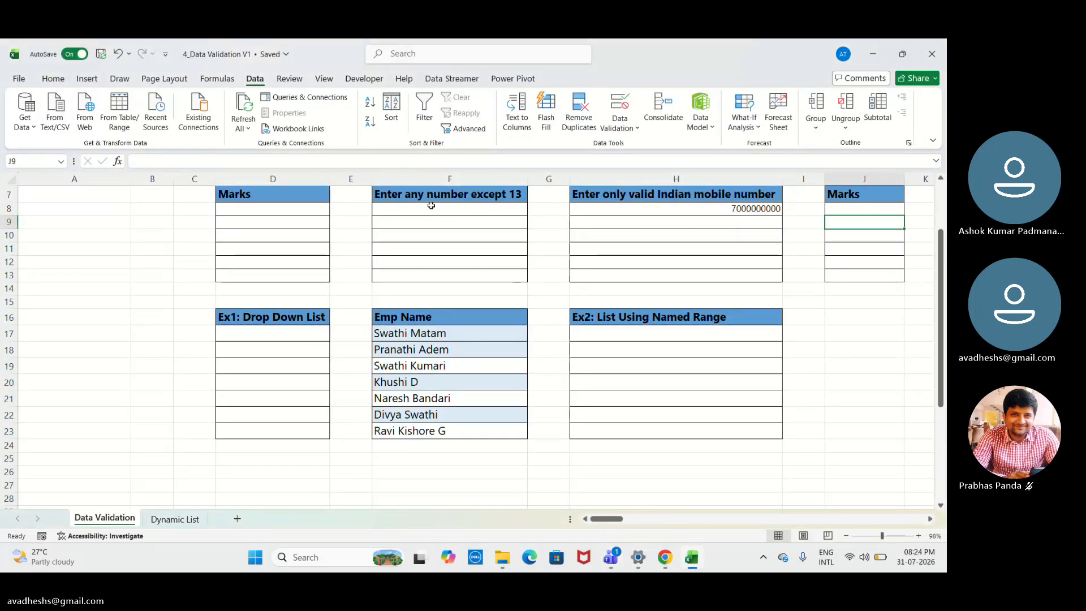
{"action": "key", "text": "Up"}
{"action": "key", "text": "Up"}
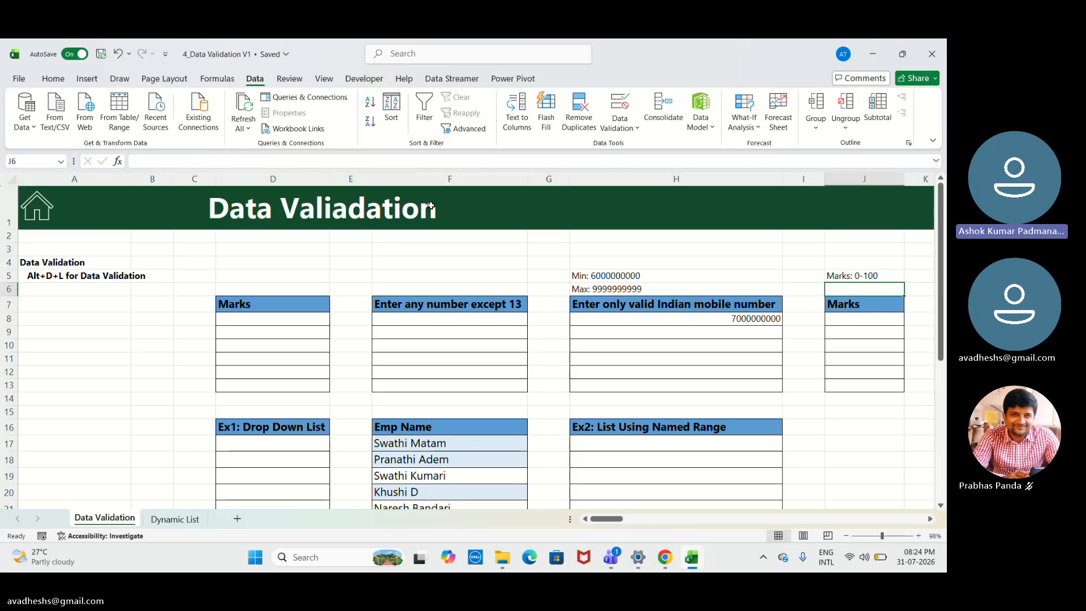
{"action": "key", "text": "Left"}
{"action": "key", "text": "Left"}
{"action": "key", "text": "Home"}
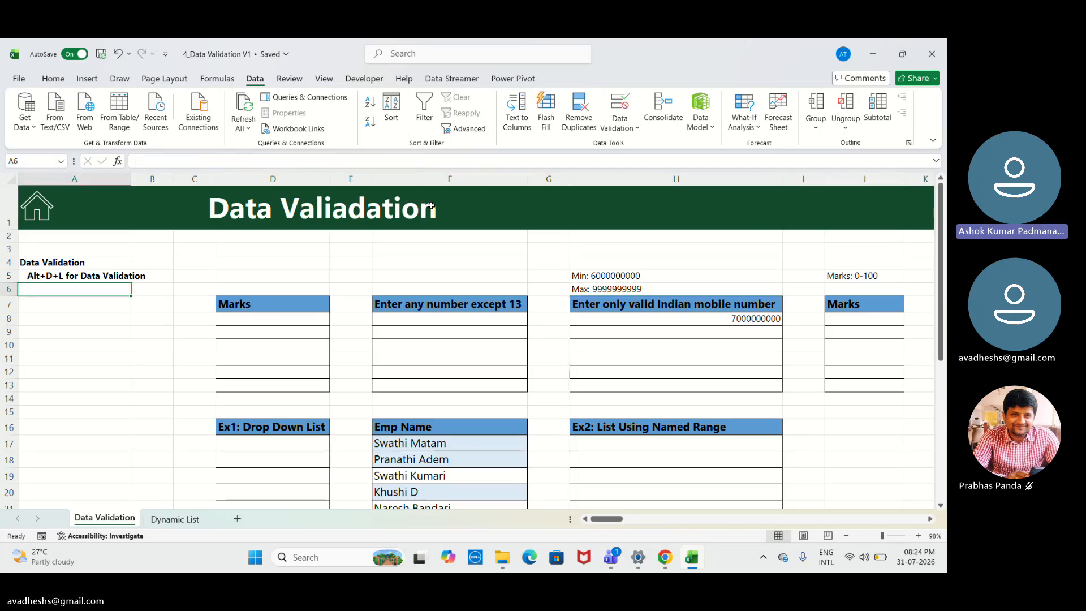
{"action": "key", "text": "Down"}
{"action": "key", "text": "Down"}
{"action": "key", "text": "Down"}
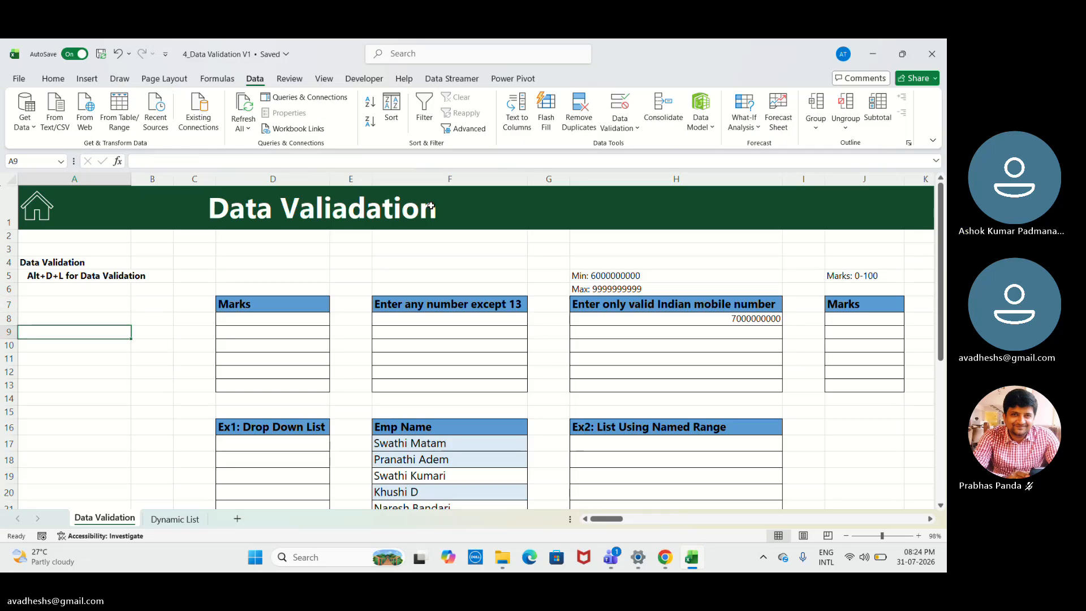
{"action": "key", "text": "Down"}
{"action": "key", "text": "Down"}
{"action": "key", "text": "Down"}
{"action": "key", "text": "Down"}
{"action": "key", "text": "Down"}
{"action": "key", "text": "Down"}
{"action": "key", "text": "Down"}
{"action": "key", "text": "Down"}
{"action": "key", "text": "Down"}
{"action": "key", "text": "Down"}
{"action": "key", "text": "Down"}
{"action": "key", "text": "Down"}
{"action": "key", "text": "Down"}
{"action": "key", "text": "Down"}
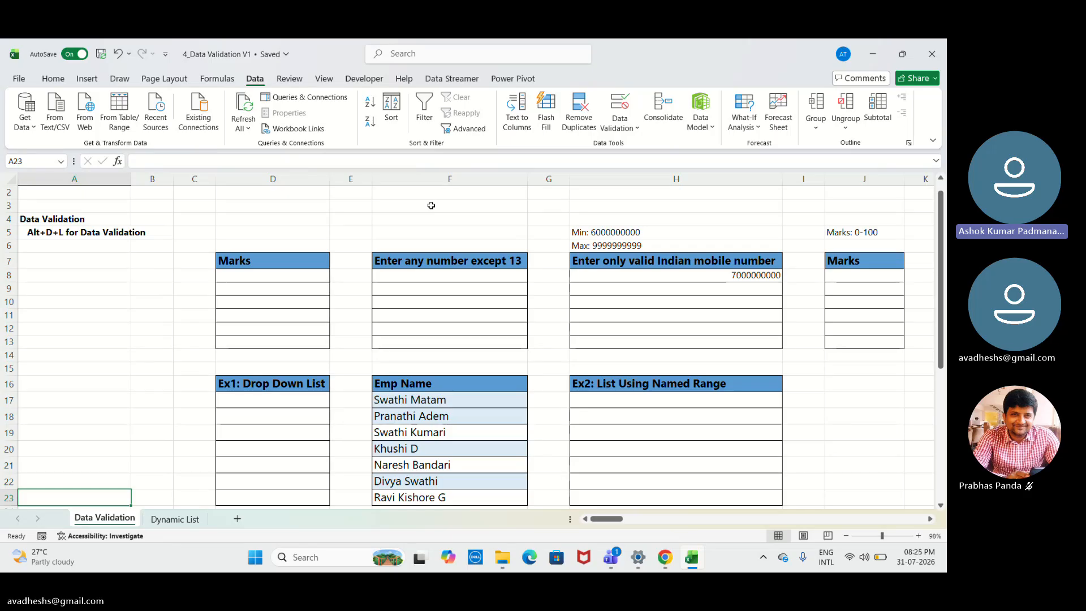
- Start a data validation rule for the Date cells L8:L13 that allows only dates between two limits
{"action": "key", "text": "Right"}
{"action": "key", "text": "Right"}
{"action": "key", "text": "Right"}
{"action": "key", "text": "Right"}
{"action": "key", "text": "Right"}
{"action": "key", "text": "Right"}
{"action": "key", "text": "Right"}
{"action": "key", "text": "Right"}
{"action": "key", "text": "Right"}
{"action": "key", "text": "Right"}
{"action": "key", "text": "Right"}
{"action": "key", "text": "Right"}
{"action": "key", "text": "Right"}
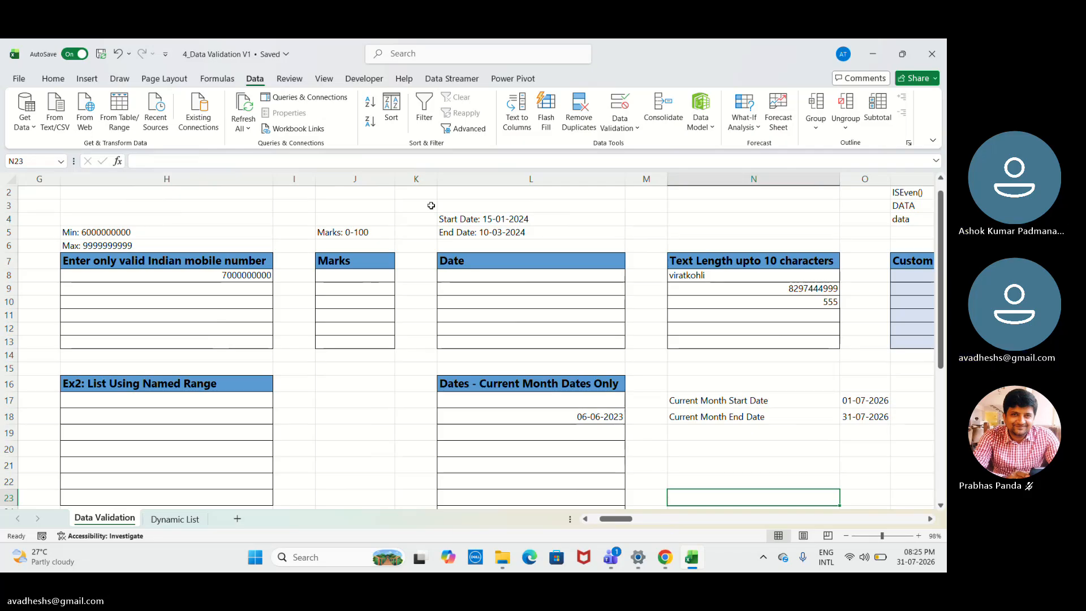
{"action": "key", "text": "Up"}
{"action": "key", "text": "Up"}
{"action": "key", "text": "Up"}
{"action": "key", "text": "Up"}
{"action": "key", "text": "Up"}
{"action": "key", "text": "Up"}
{"action": "key", "text": "Up"}
{"action": "key", "text": "Up"}
{"action": "key", "text": "Up"}
{"action": "key", "text": "Up"}
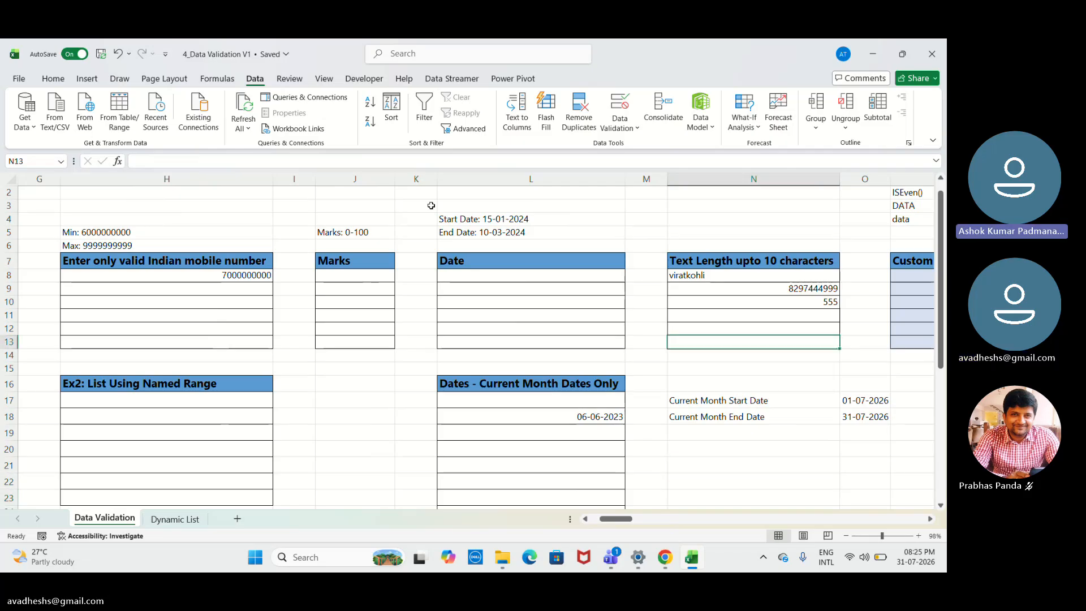
{"action": "left_click", "coordinate": [552, 274]}
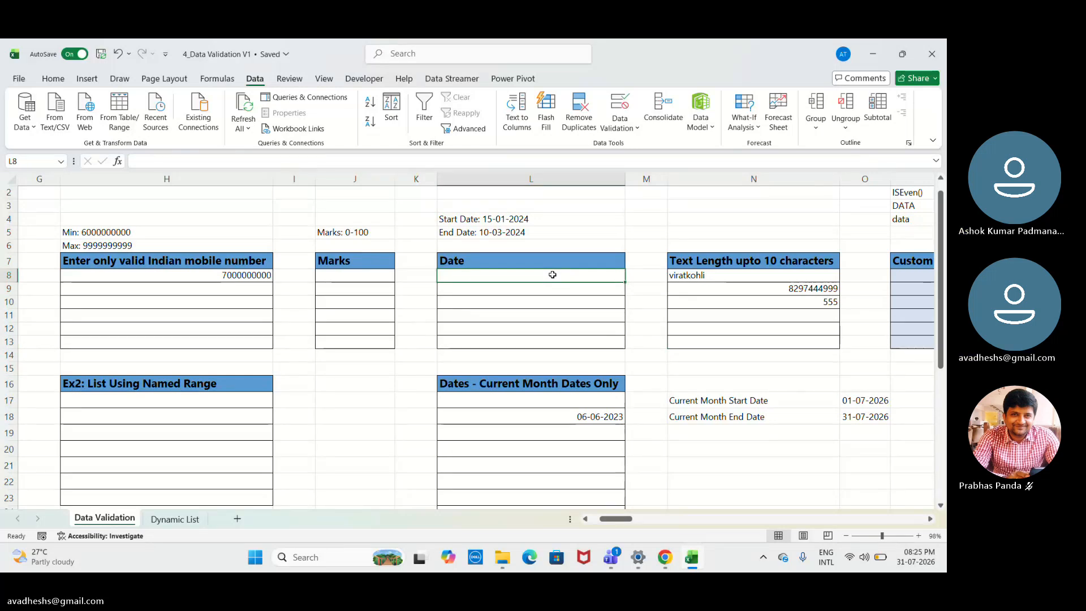
{"action": "left_click_drag", "start_coordinate": [553, 274], "coordinate": [555, 339]}
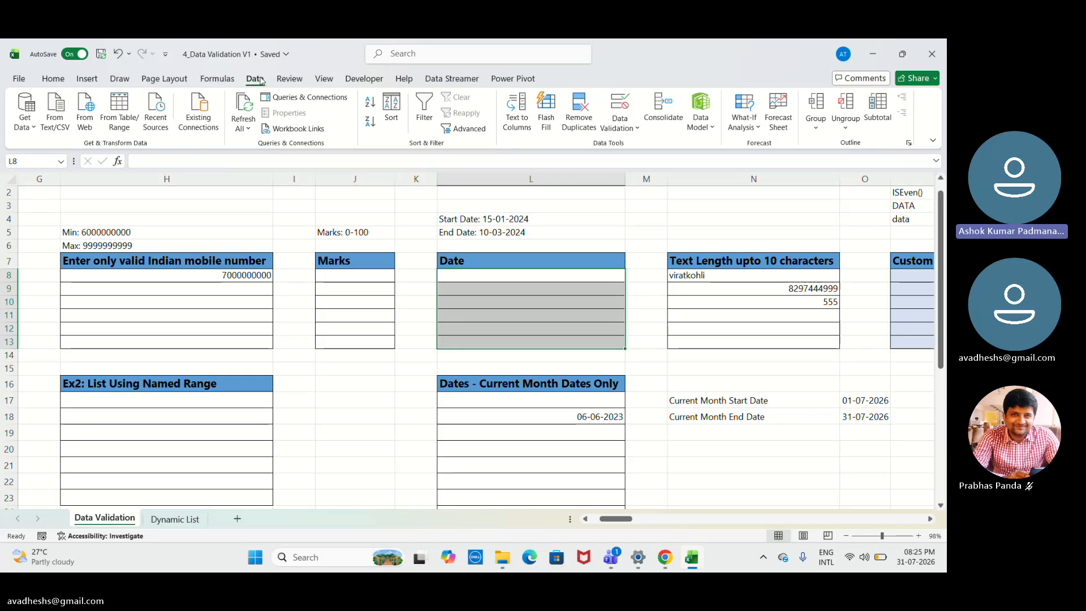
{"action": "left_click", "coordinate": [626, 110]}
{"action": "left_click", "coordinate": [474, 144]}
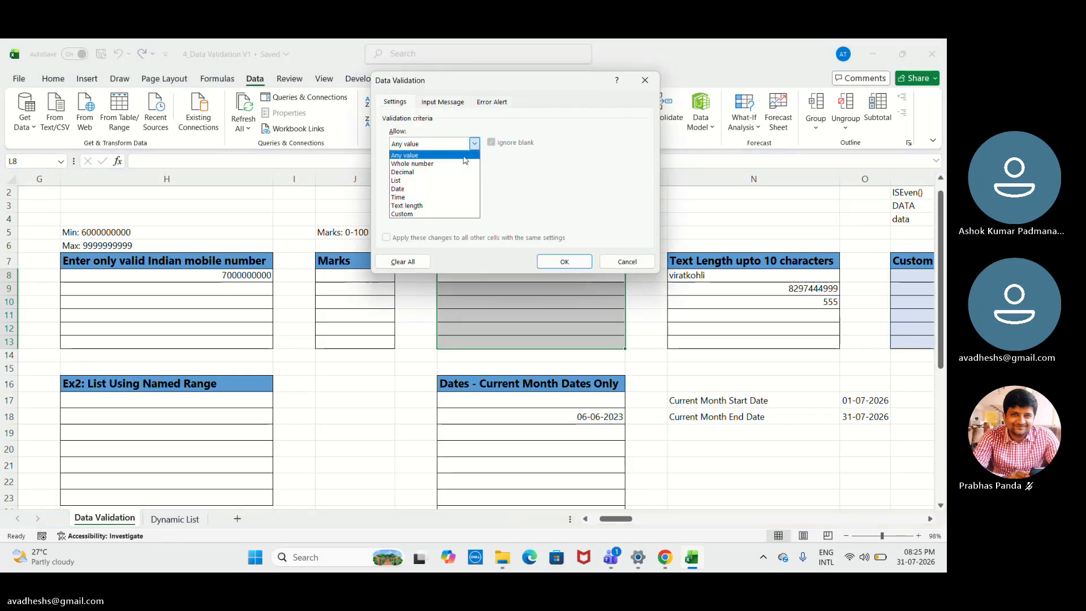
{"action": "left_click", "coordinate": [467, 189]}
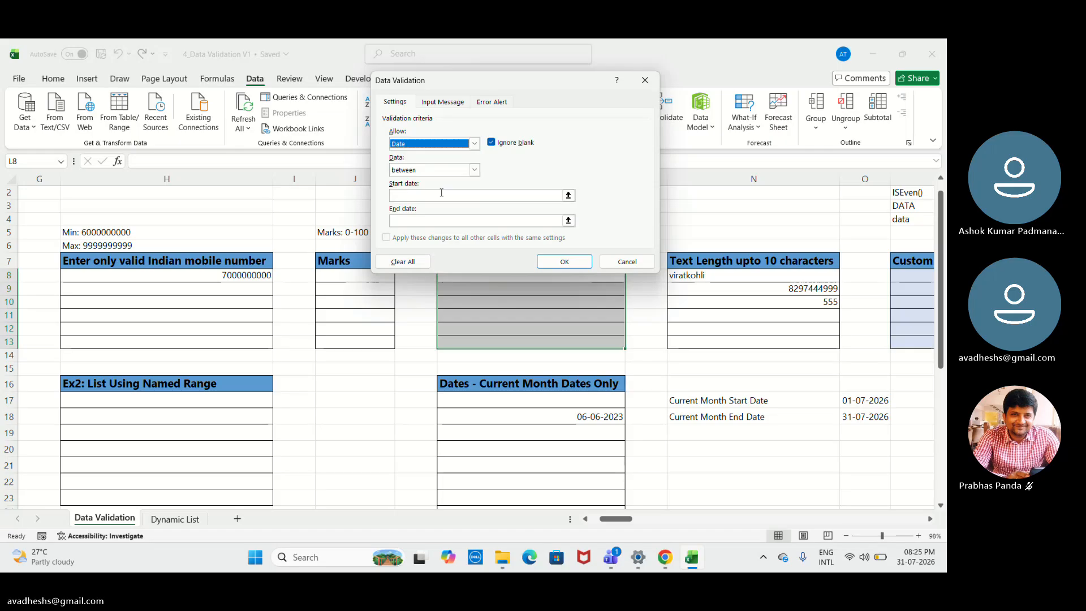
- Enter 15-01-20224 as the date rule's start date, moving the dialog aside to reveal the date limits on the sheet
{"action": "left_click", "coordinate": [456, 195]}
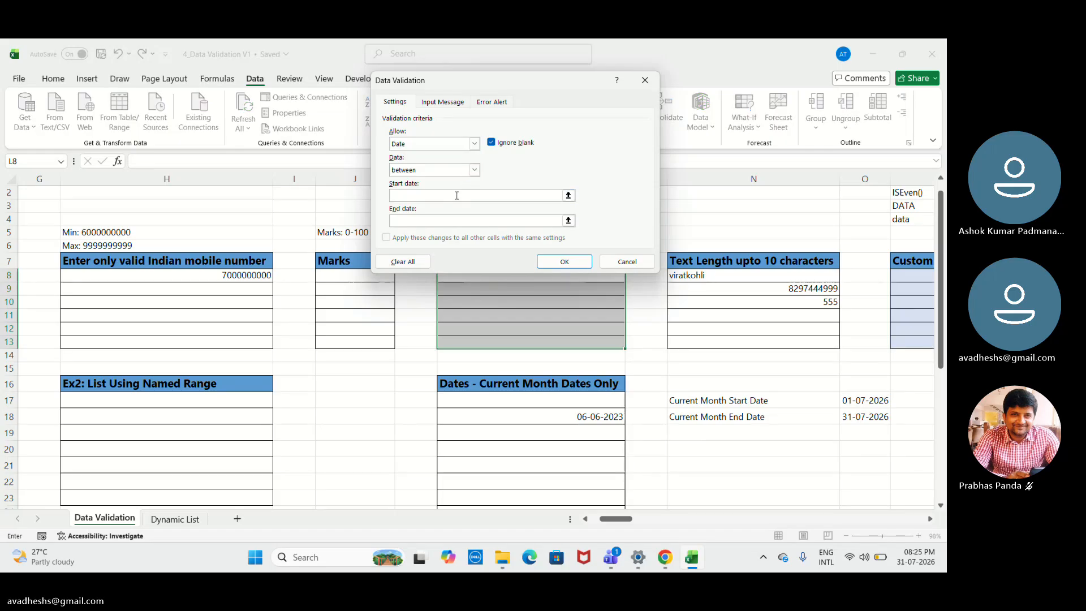
{"action": "type", "text": "1"}
{"action": "left_click_drag", "start_coordinate": [501, 83], "coordinate": [295, 79]}
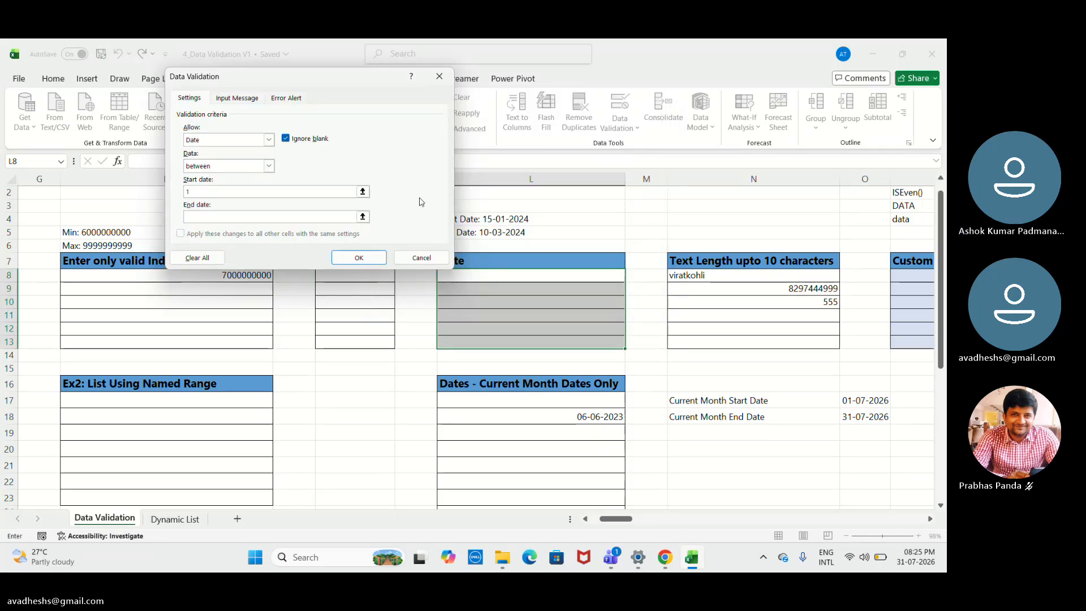
{"action": "type", "text": "5"}
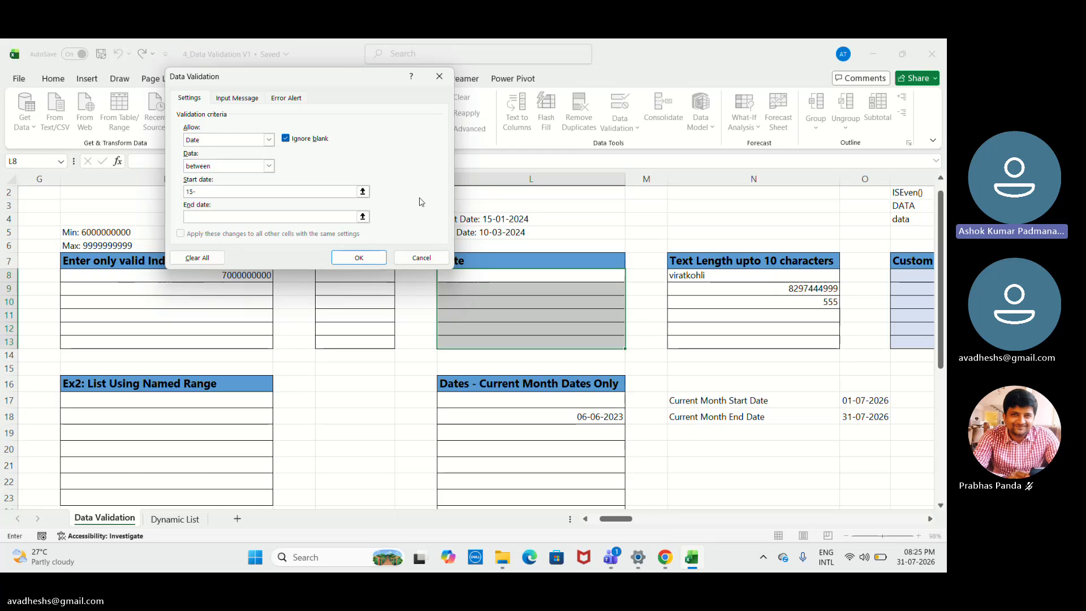
{"action": "type", "text": "-01"}
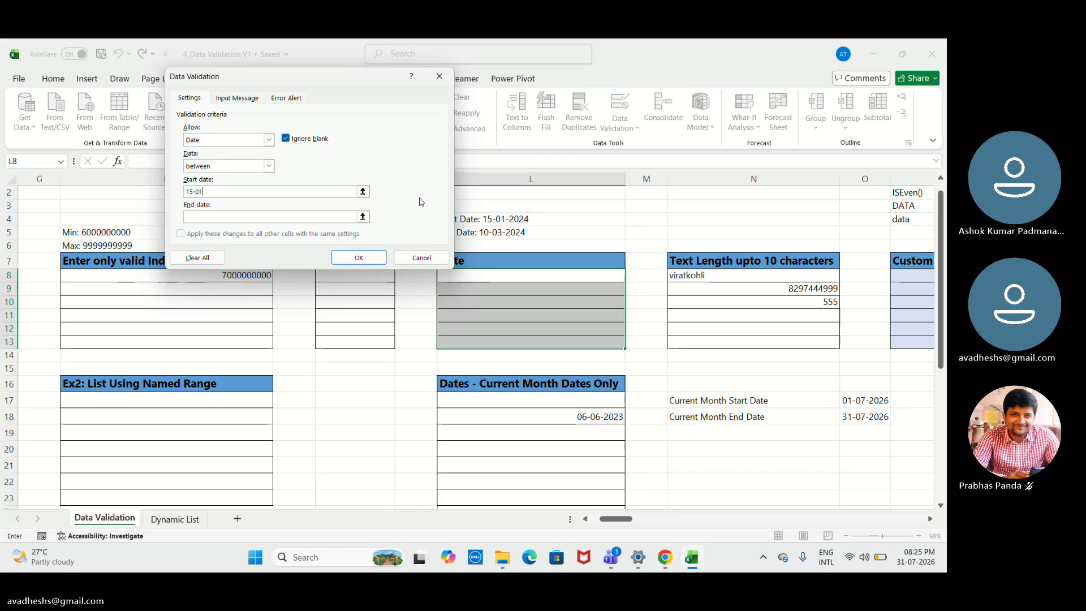
{"action": "type", "text": "-20"}
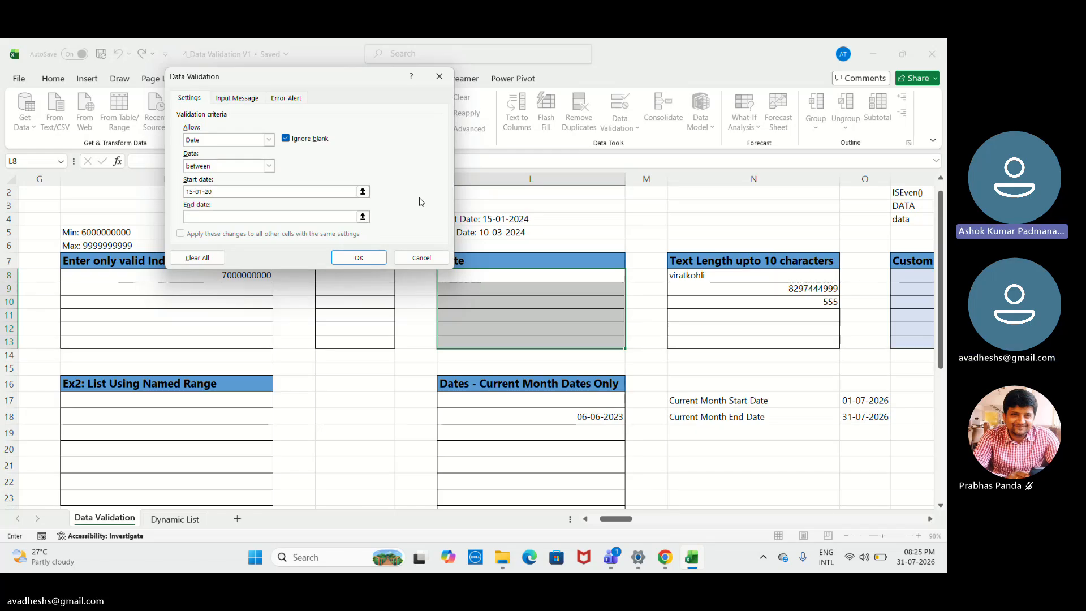
{"action": "type", "text": "21"}
{"action": "type", "text": "5"}
{"action": "key", "text": "BackSpace"}
{"action": "key", "text": "BackSpace"}
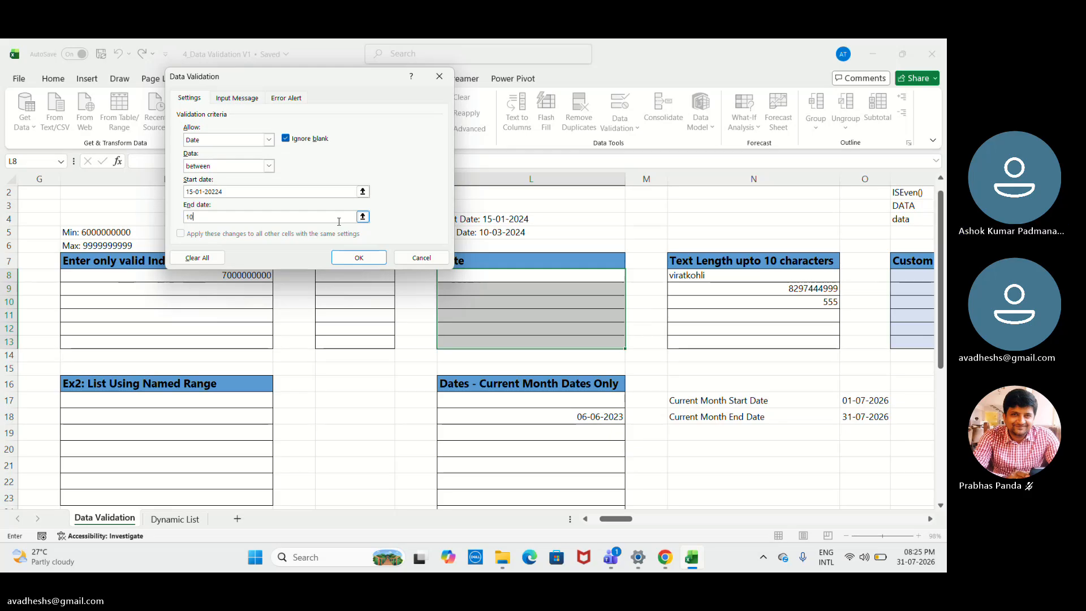
- Set the date rule's end date to 10-03-2024 and try to apply the validation
{"action": "type", "text": "-02"}
{"action": "key", "text": "BackSpace"}
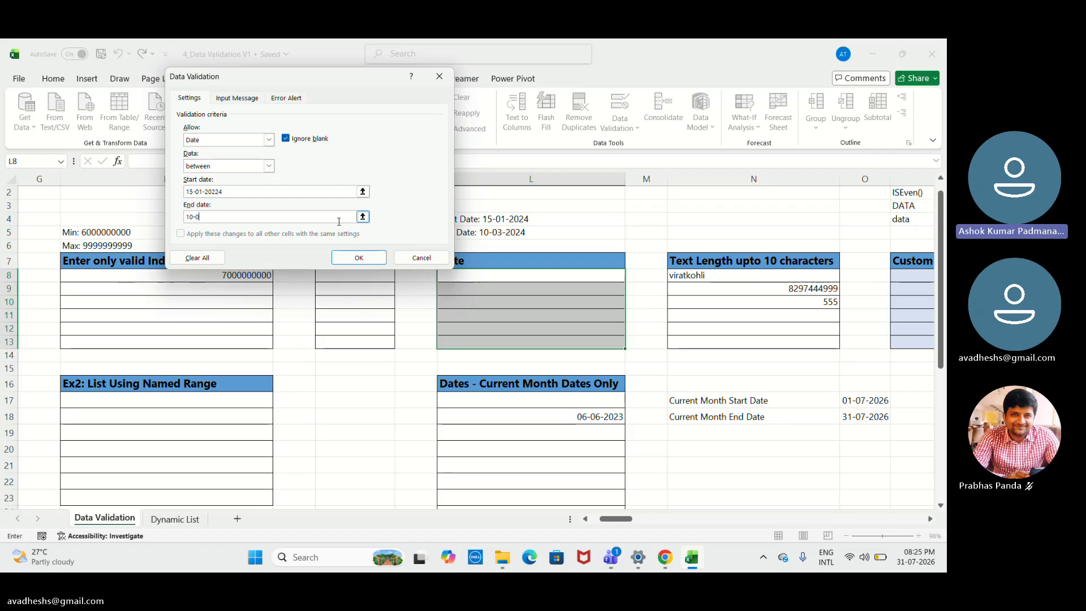
{"action": "type", "text": "3-2024"}
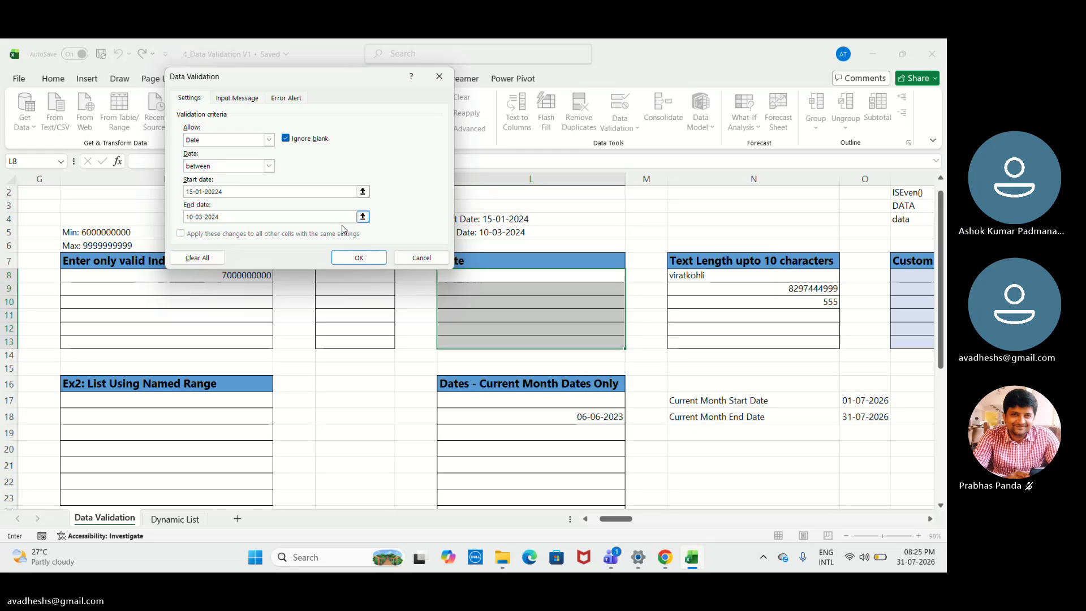
{"action": "left_click", "coordinate": [367, 263]}
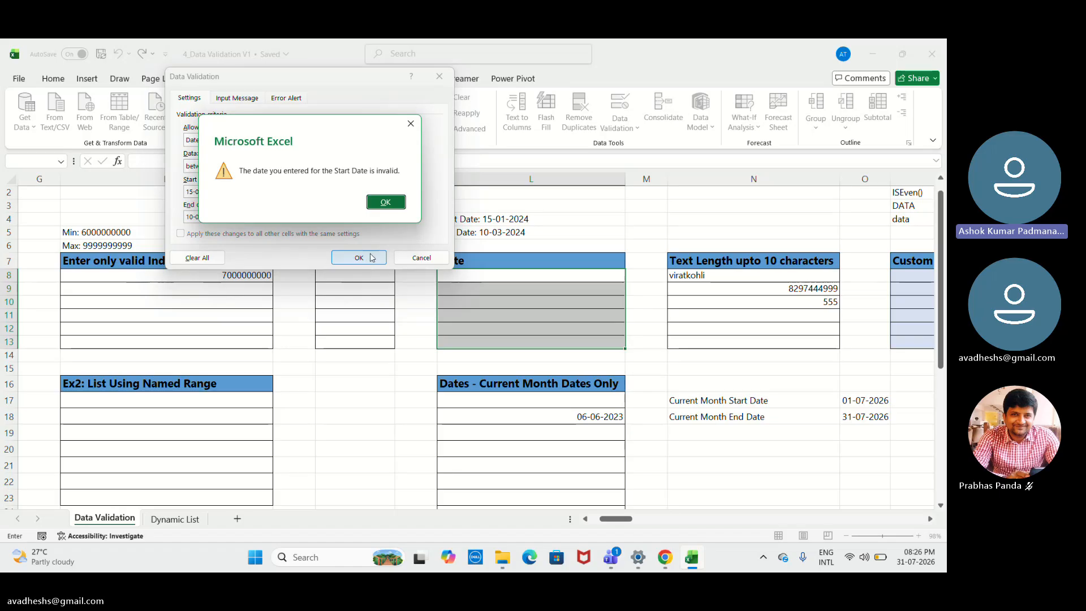
{"action": "left_click", "coordinate": [388, 205]}
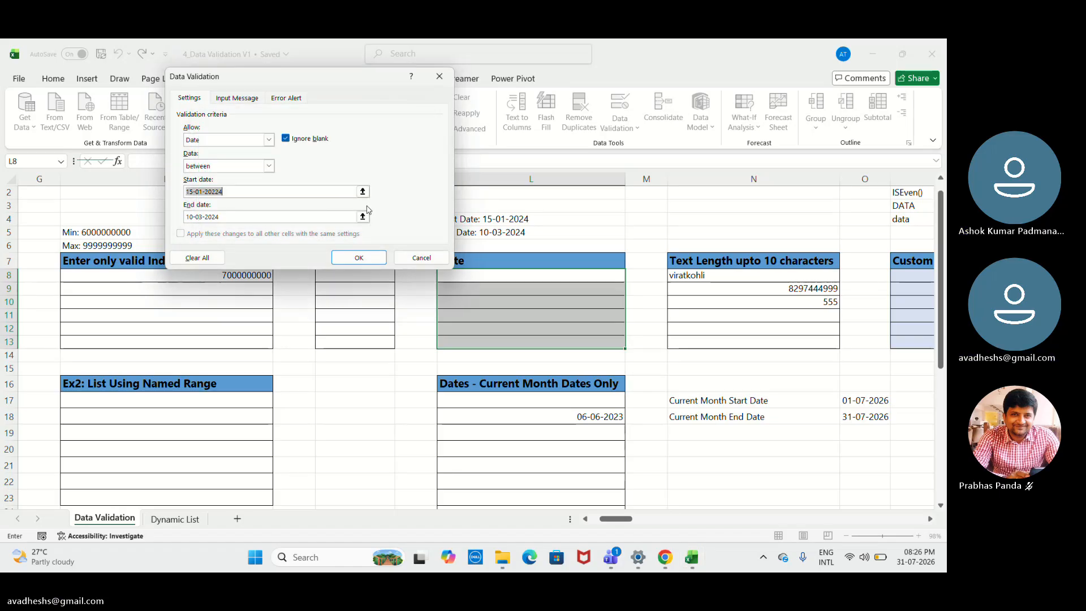
- Correct the date rule's start date to 15-01-2024 and apply the validation to L8:L13
{"action": "left_click", "coordinate": [315, 194]}
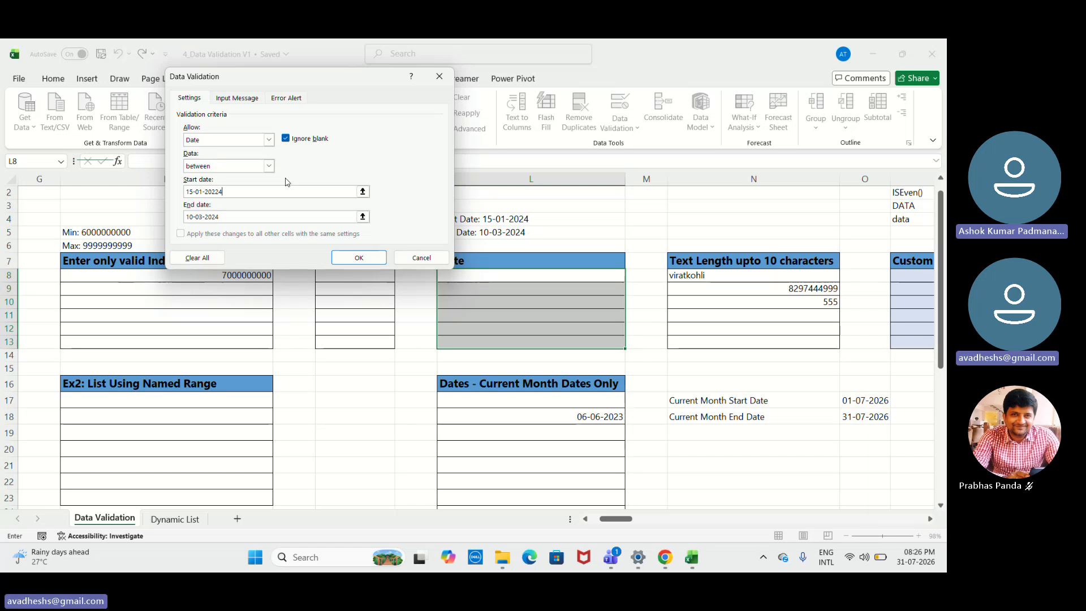
{"action": "key", "text": "BackSpace"}
{"action": "type", "text": "4"}
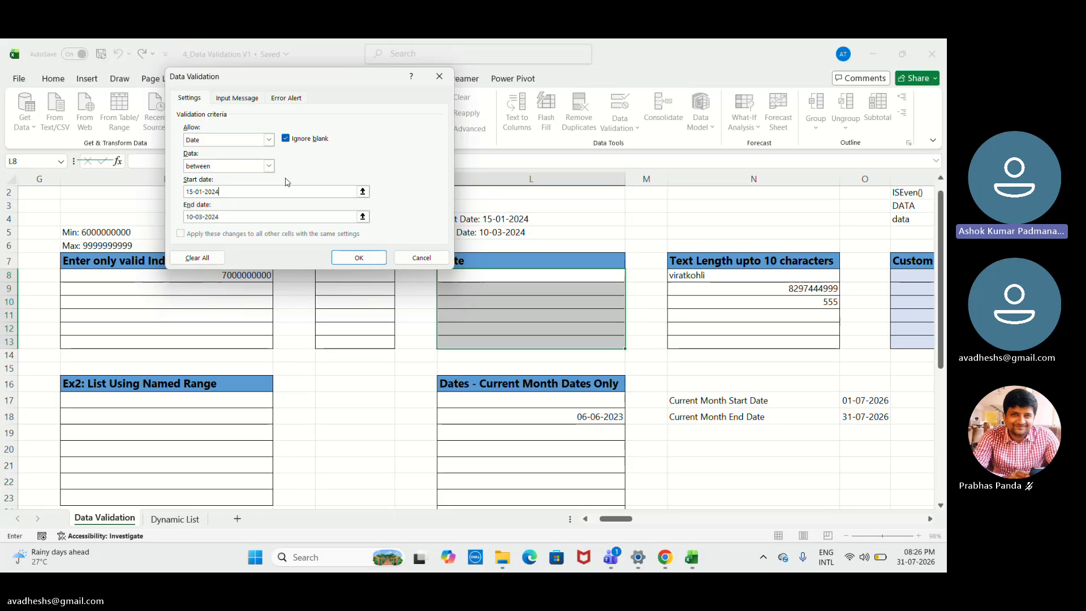
{"action": "key", "text": "Return"}
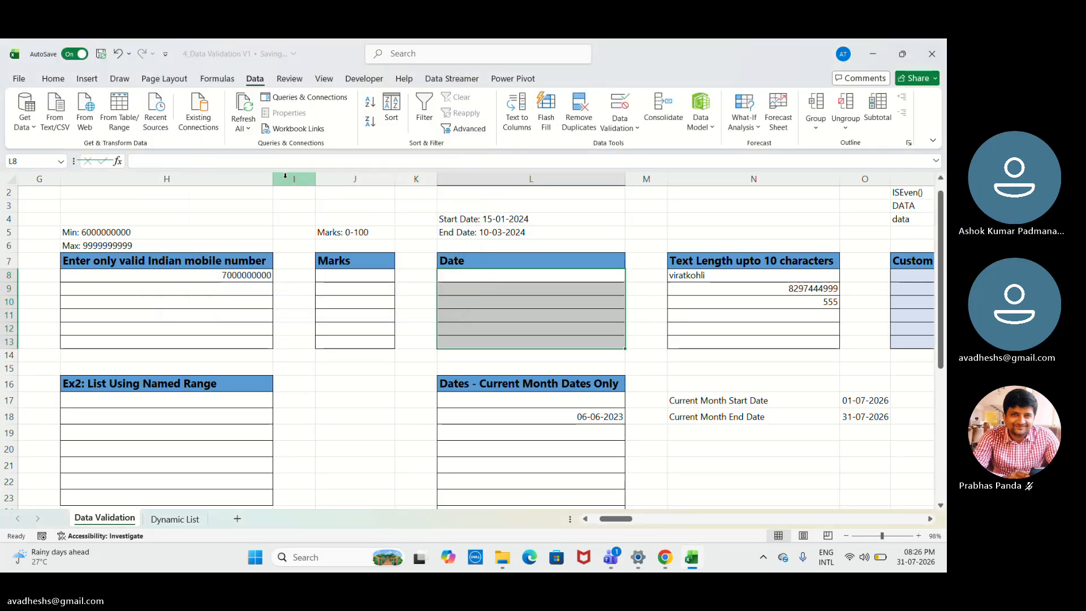
- Clear the sample entries from N8:N13 under Text Length upto 10 characters
{"action": "left_click", "coordinate": [497, 274]}
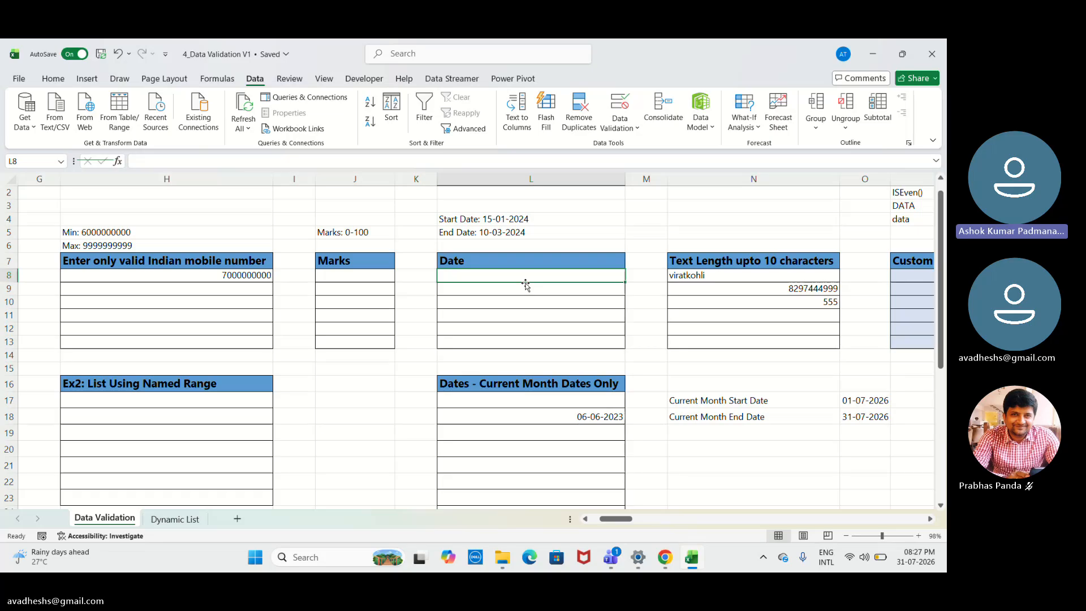
{"action": "key", "text": "Right"}
{"action": "key", "text": "Right"}
{"action": "key", "text": "Right"}
{"action": "key", "text": "Right"}
{"action": "key", "text": "Right"}
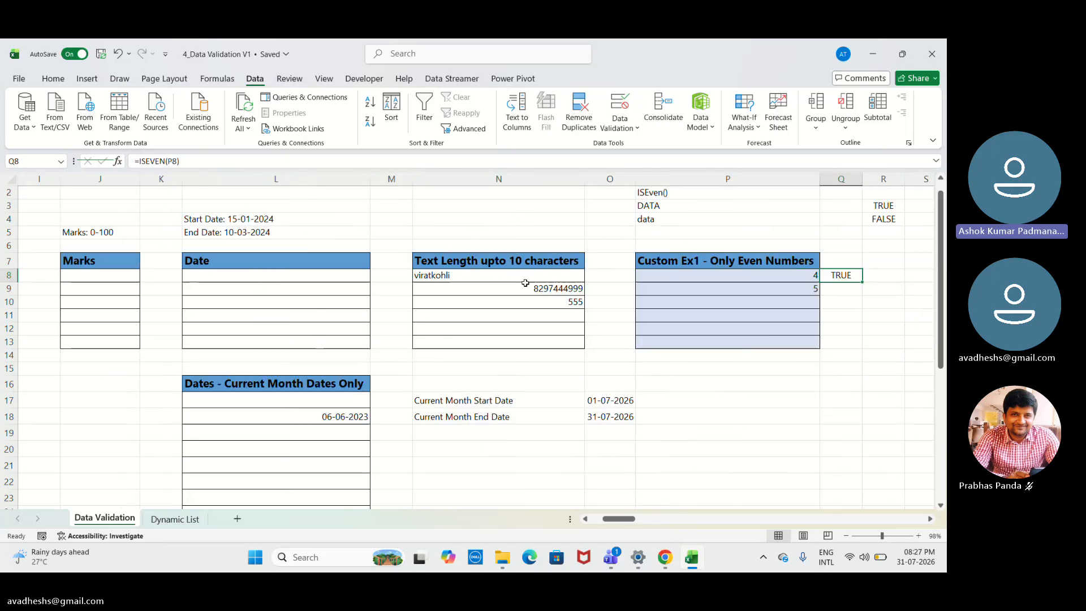
{"action": "key", "text": "Left"}
{"action": "key", "text": "Left"}
{"action": "key", "text": "Left"}
{"action": "key", "text": "Left"}
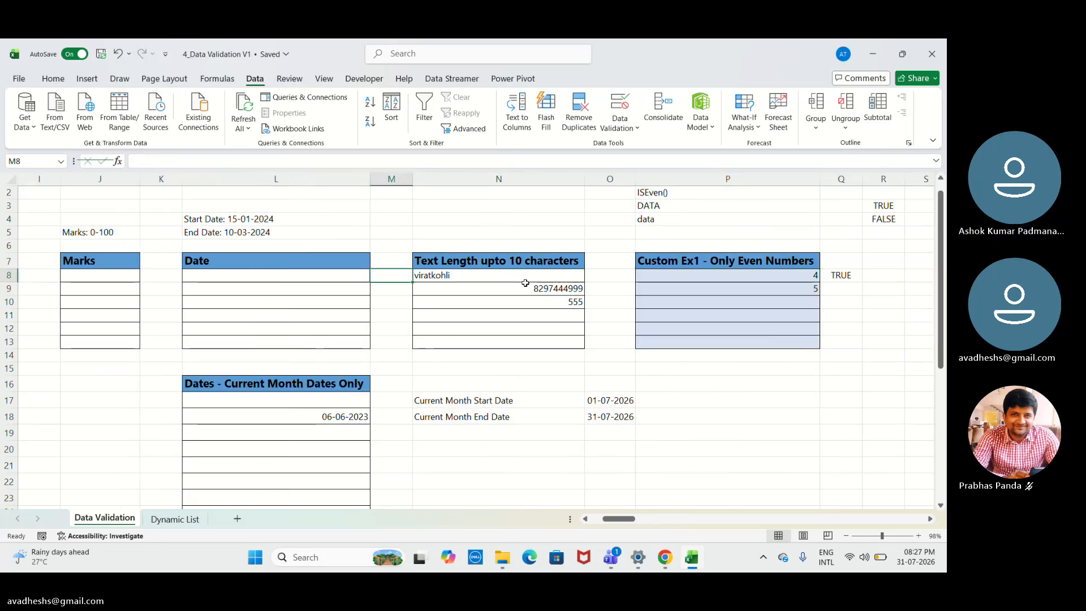
{"action": "key", "text": "Right"}
{"action": "key", "text": "Right"}
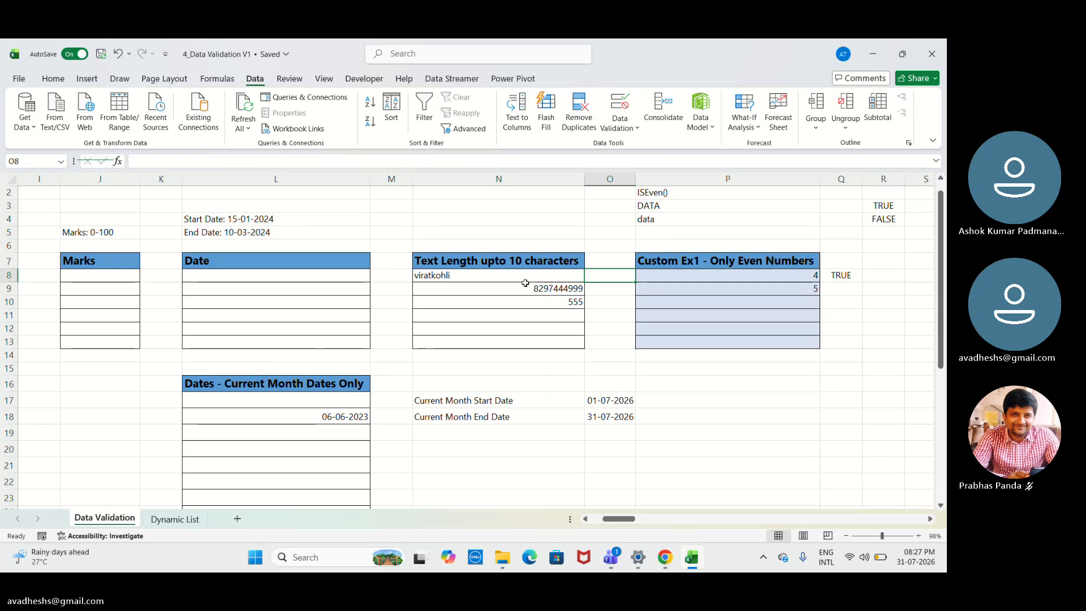
{"action": "left_click_drag", "start_coordinate": [524, 281], "coordinate": [525, 342]}
{"action": "key", "text": "Delete"}
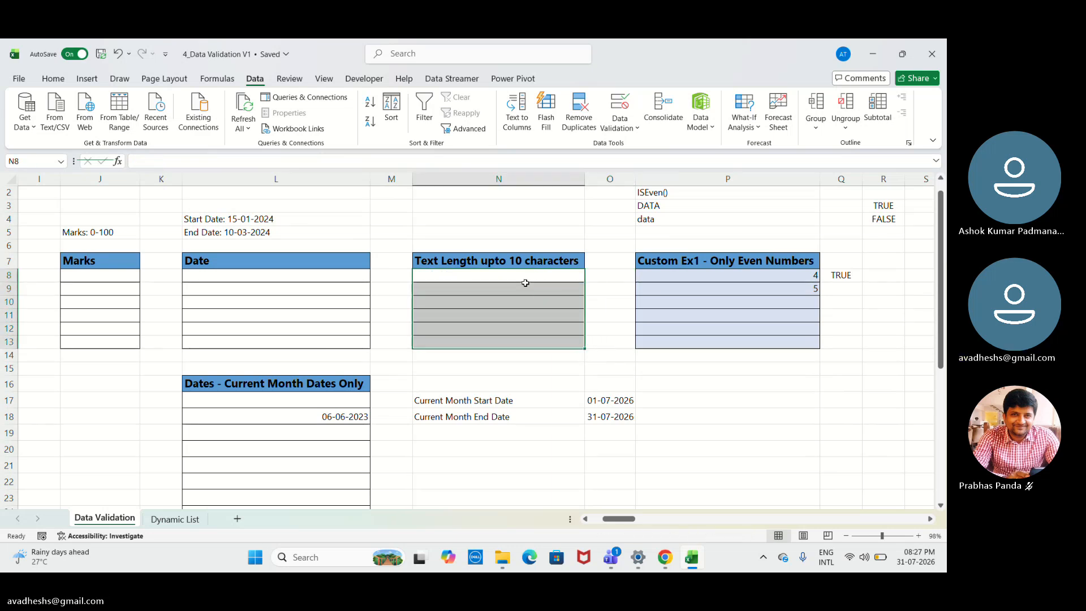
{"action": "left_click", "coordinate": [525, 283]}
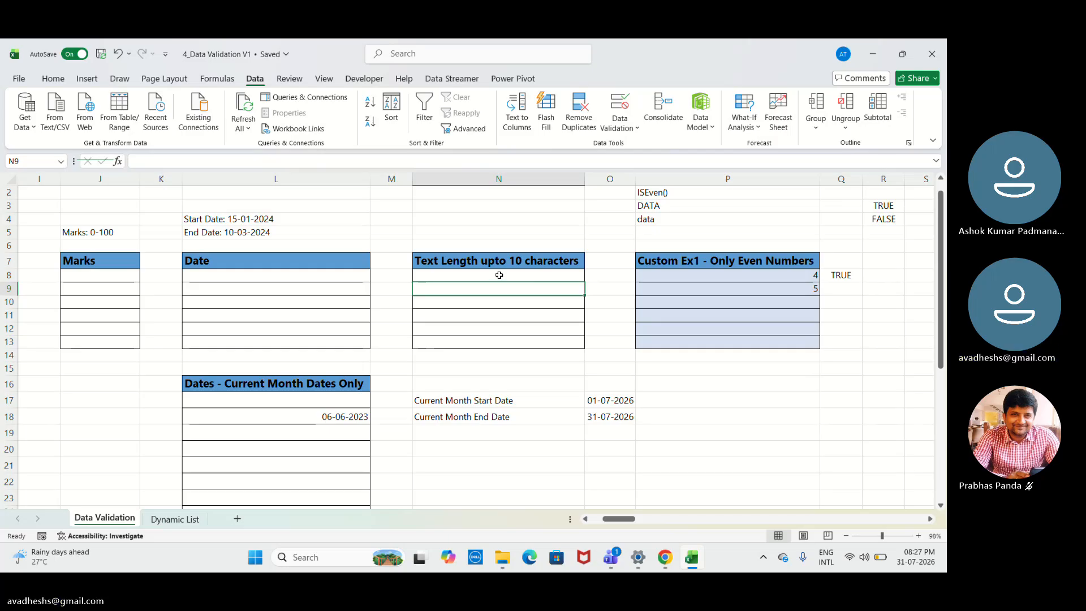
- Apply a text length validation rule of less than or equal to 10 to cells N8:N13
{"action": "left_click", "coordinate": [502, 272]}
{"action": "key", "text": "shift+Down"}
{"action": "key", "text": "shift+Down"}
{"action": "key", "text": "shift+Down"}
{"action": "key", "text": "shift+Down"}
{"action": "key", "text": "shift+Down"}
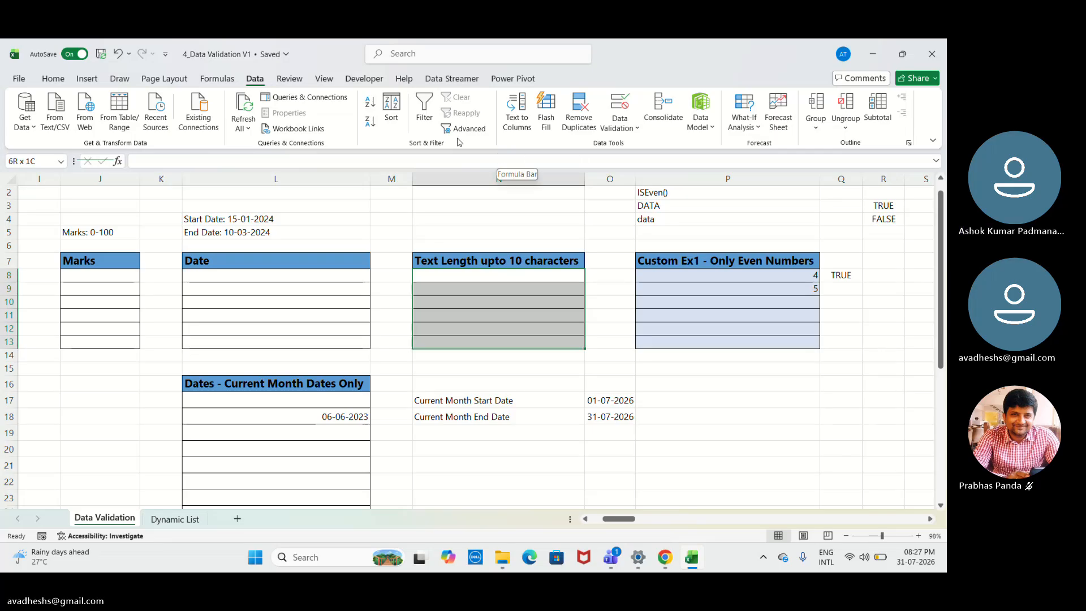
{"action": "left_click", "coordinate": [617, 128]}
{"action": "left_click", "coordinate": [621, 149]}
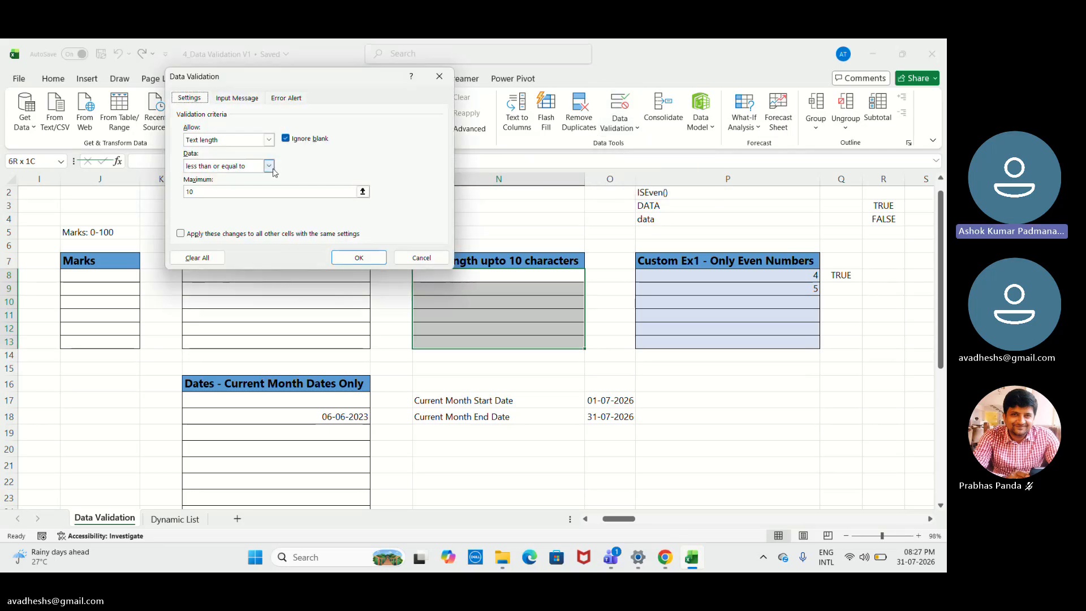
{"action": "left_click", "coordinate": [270, 166]}
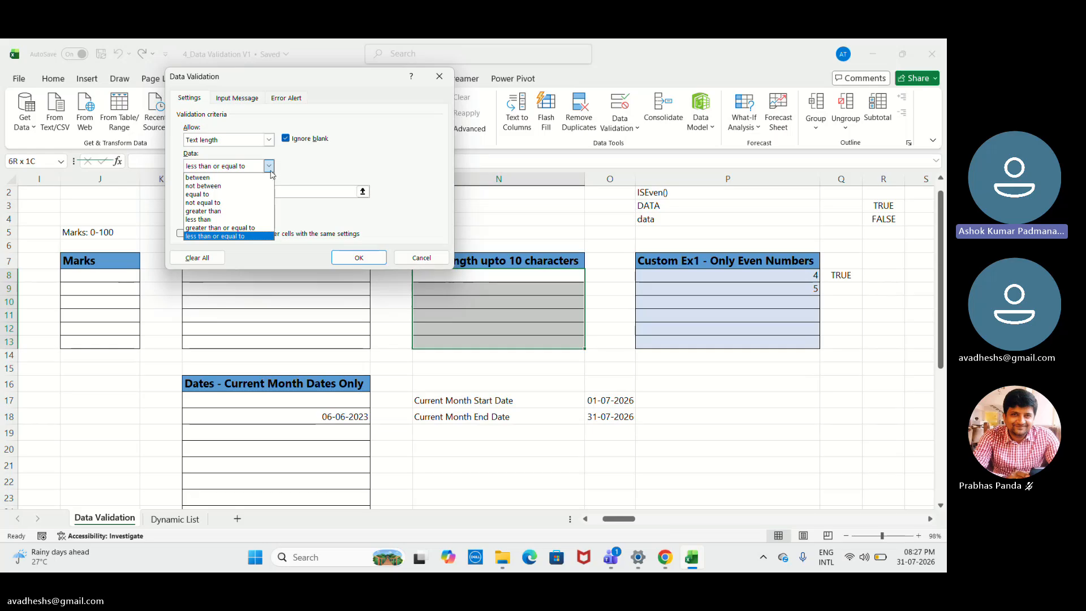
{"action": "left_click", "coordinate": [259, 236]}
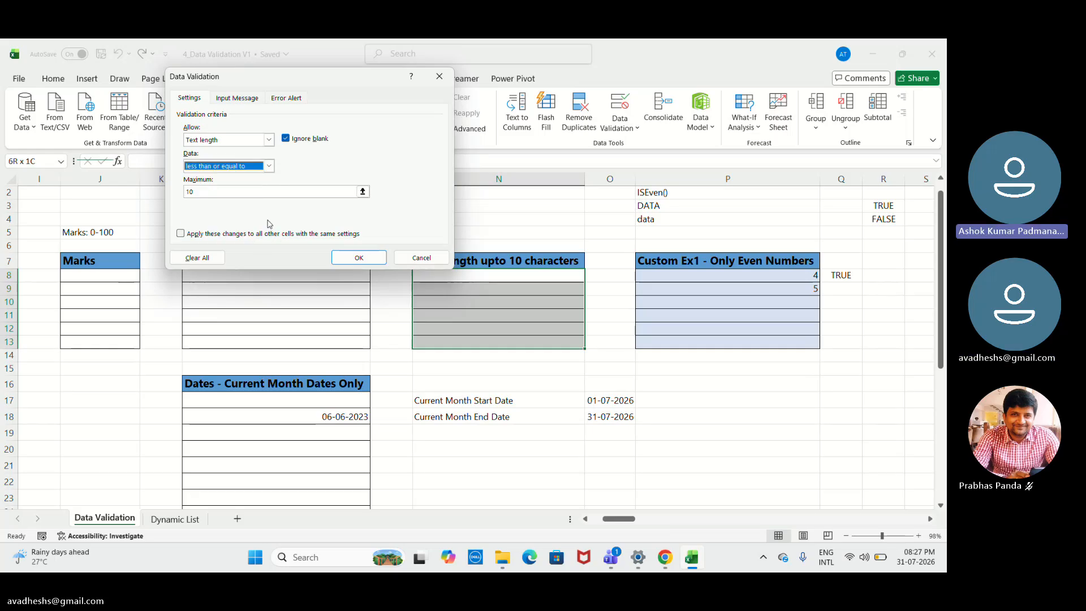
{"action": "left_click", "coordinate": [357, 259]}
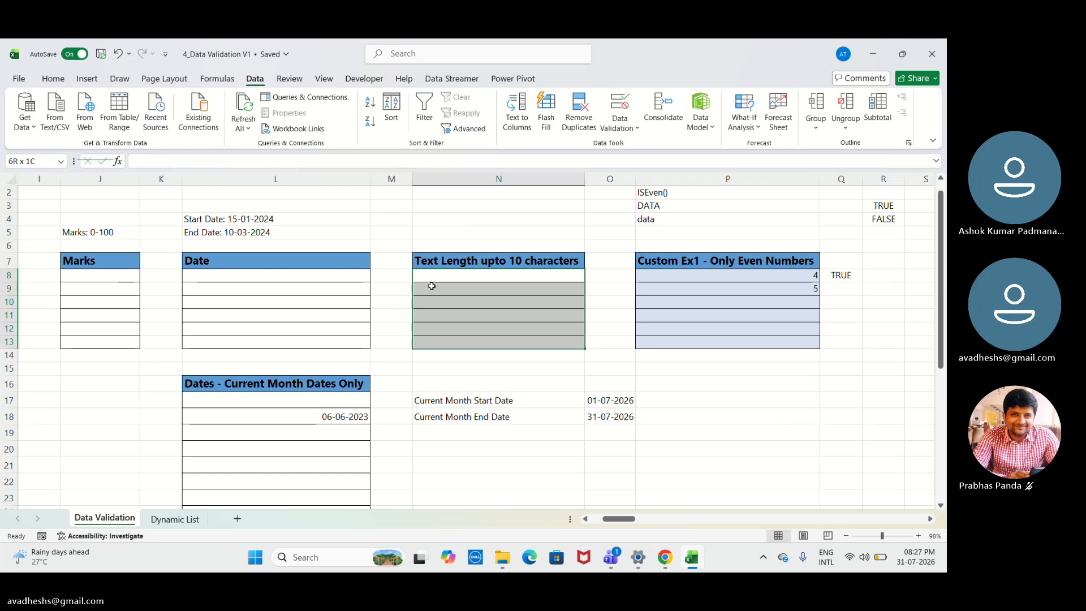
- Move on to the Custom Ex1 - Only Even Numbers example and select its cell P9
{"action": "left_click", "coordinate": [523, 275]}
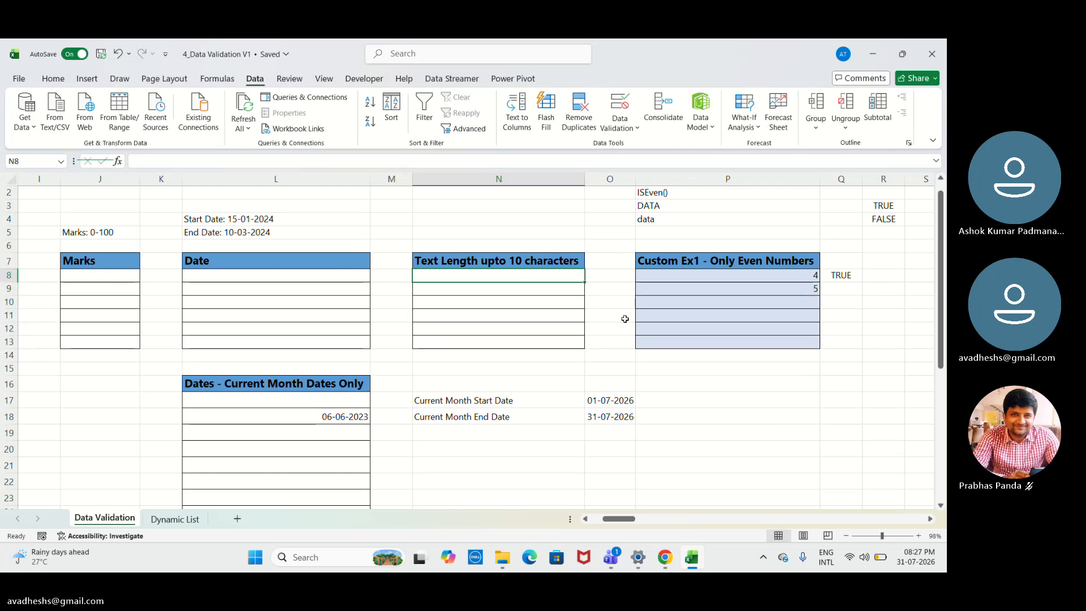
{"action": "left_click", "coordinate": [691, 264]}
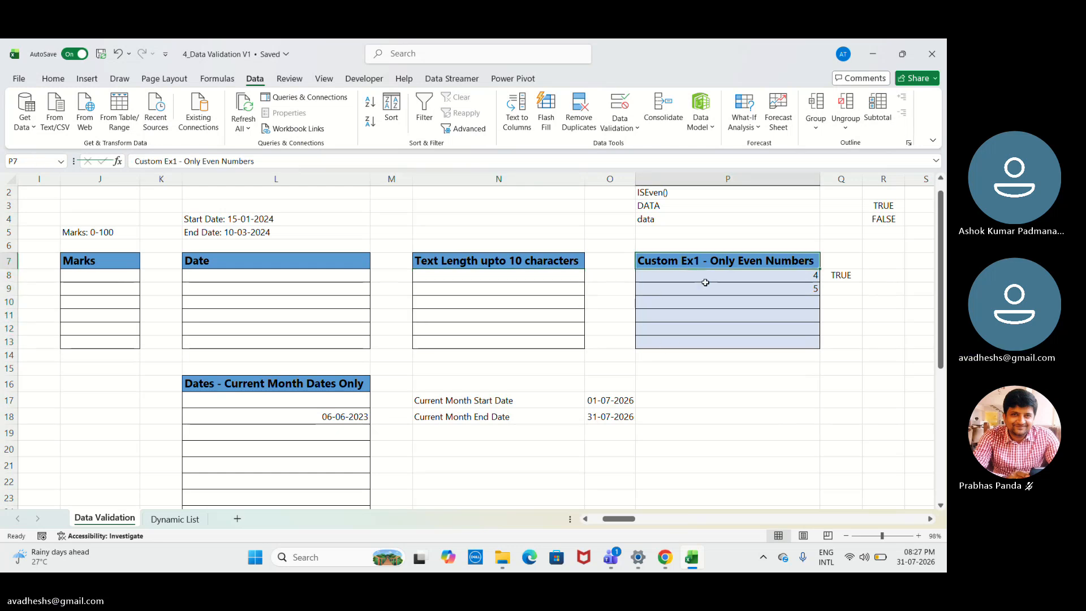
{"action": "left_click", "coordinate": [706, 284]}
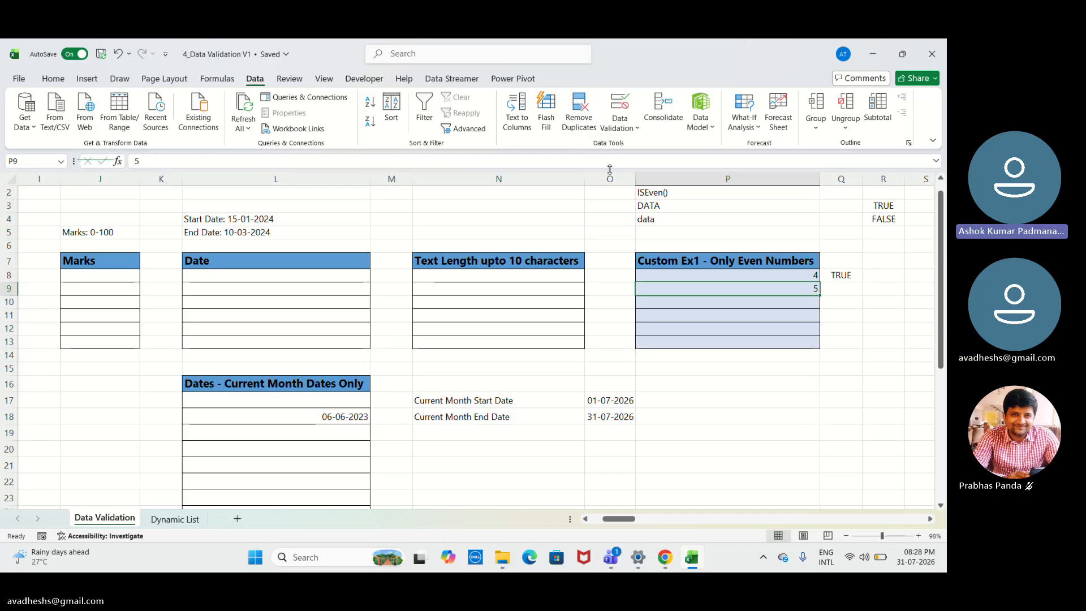
{"action": "left_click", "coordinate": [620, 123]}
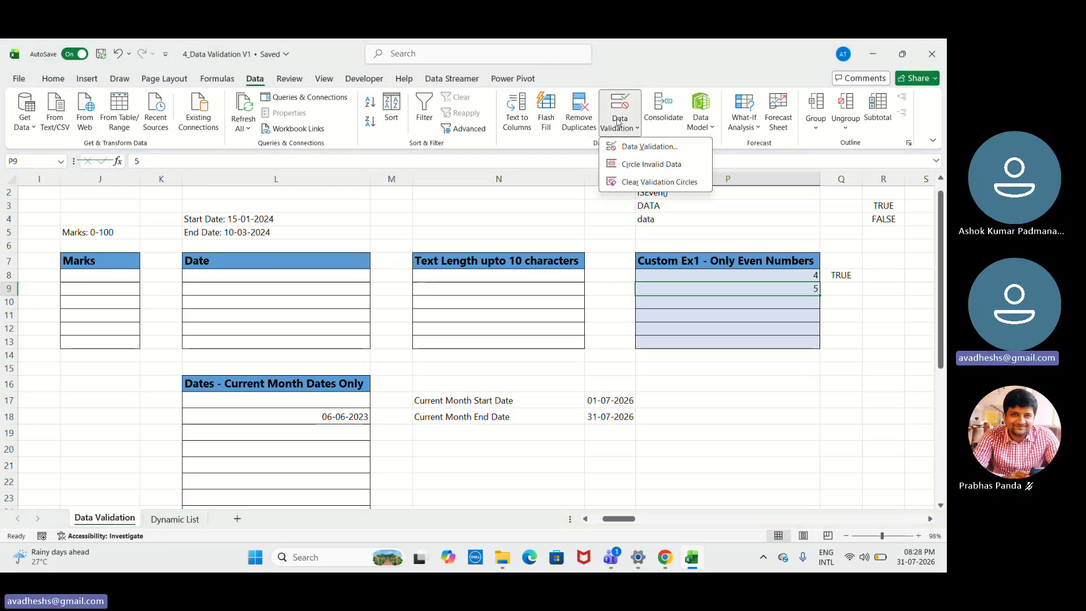
{"action": "left_click", "coordinate": [642, 147]}
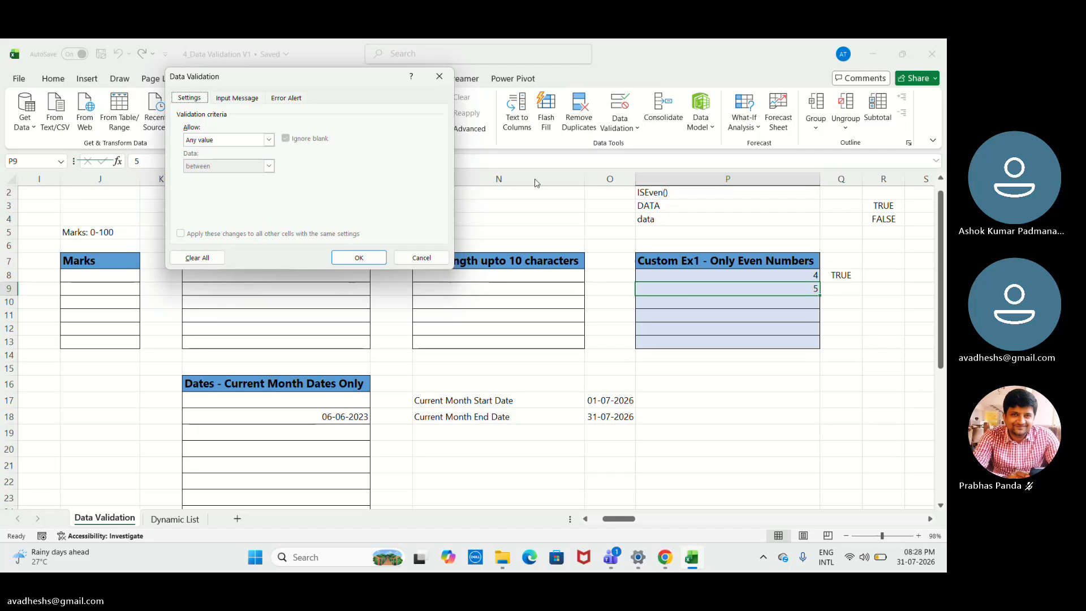
{"action": "left_click", "coordinate": [439, 75]}
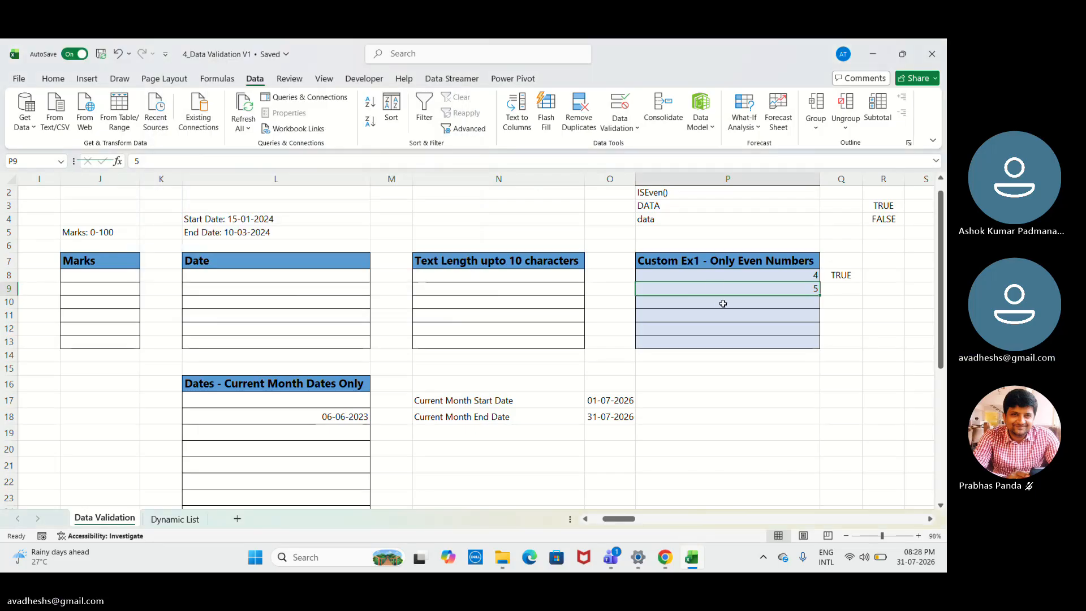
{"action": "left_click", "coordinate": [723, 275]}
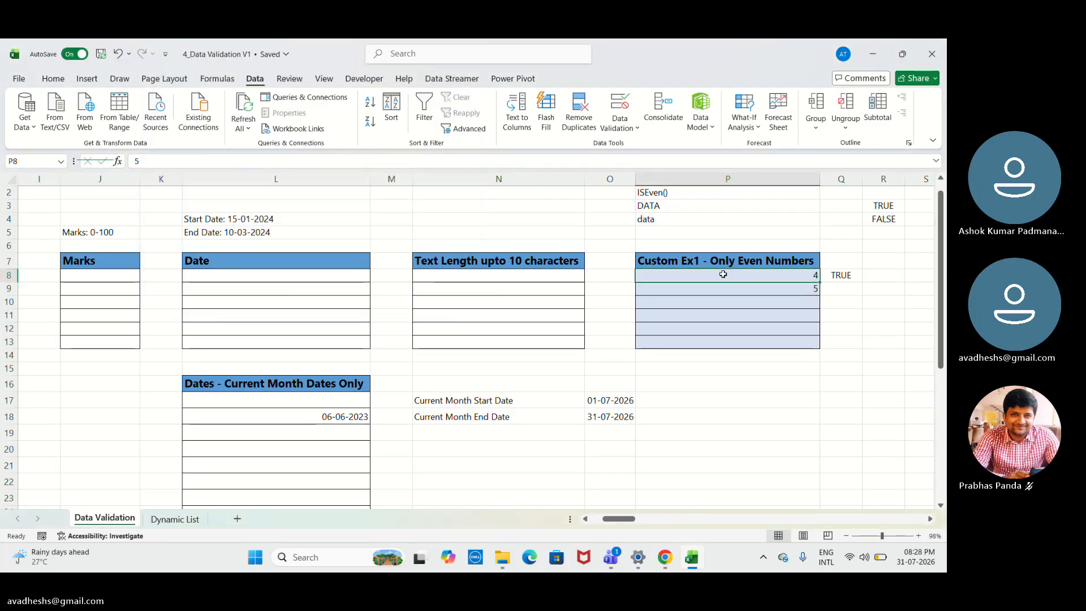
{"action": "right_click", "coordinate": [722, 274]}
{"action": "key", "text": "Escape"}
{"action": "right_click", "coordinate": [698, 275]}
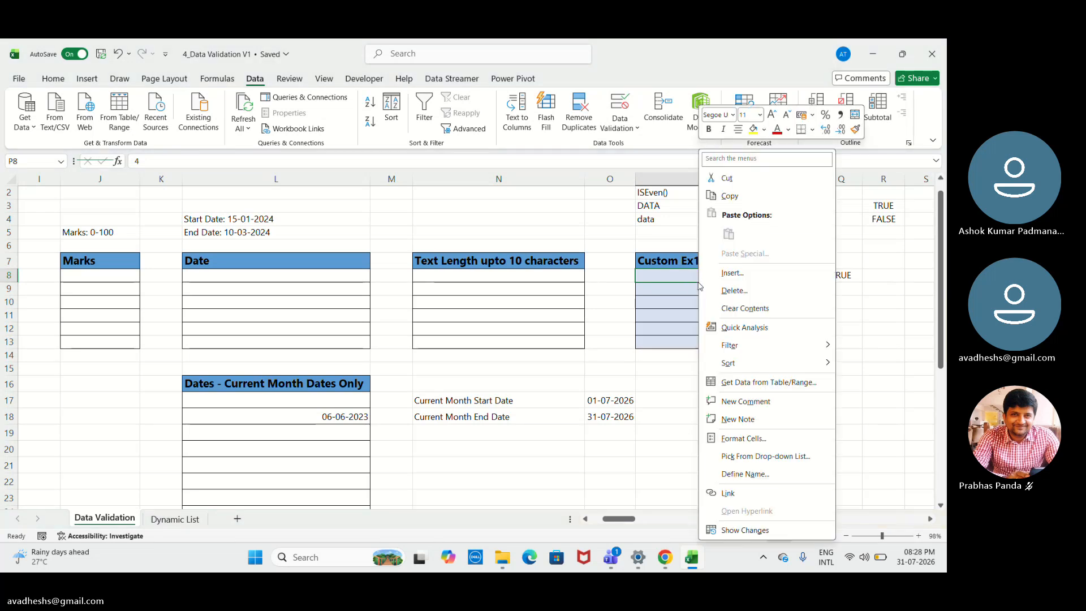
{"action": "key", "text": "Escape"}
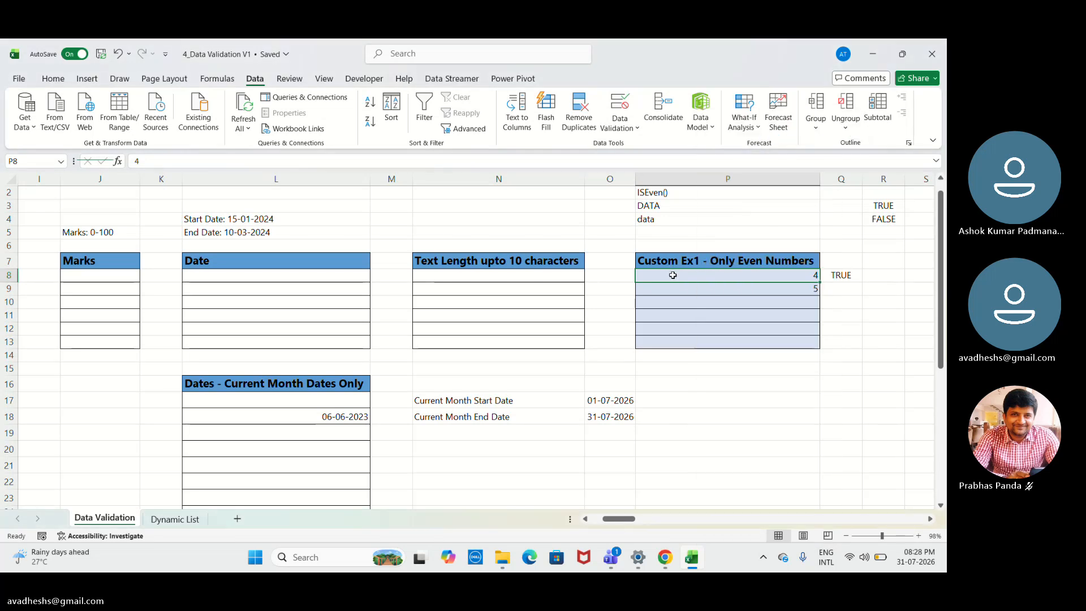
{"action": "right_click", "coordinate": [672, 275]}
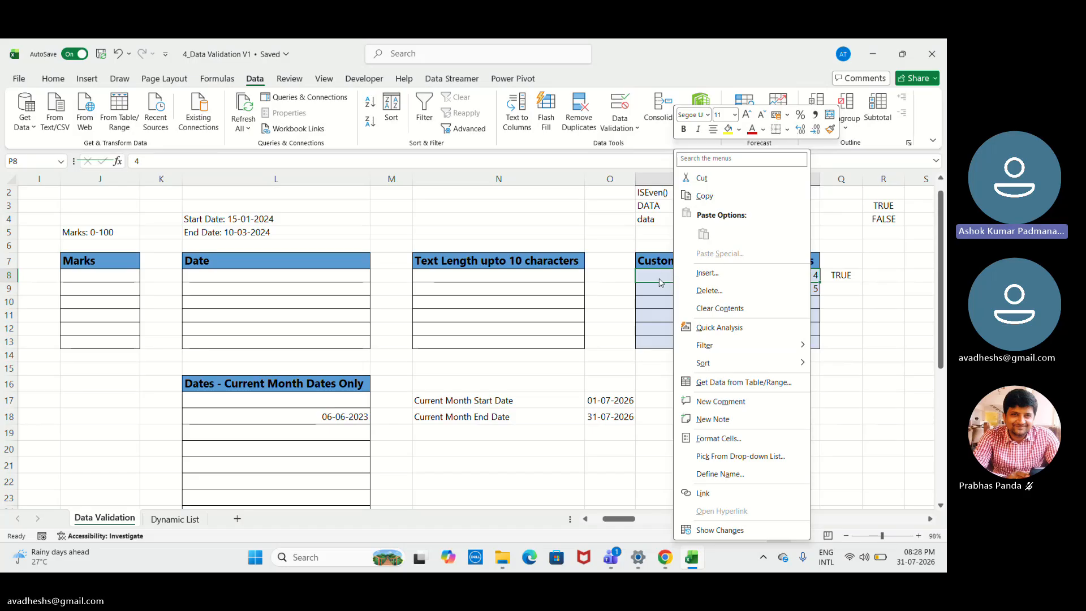
{"action": "key", "text": "Escape"}
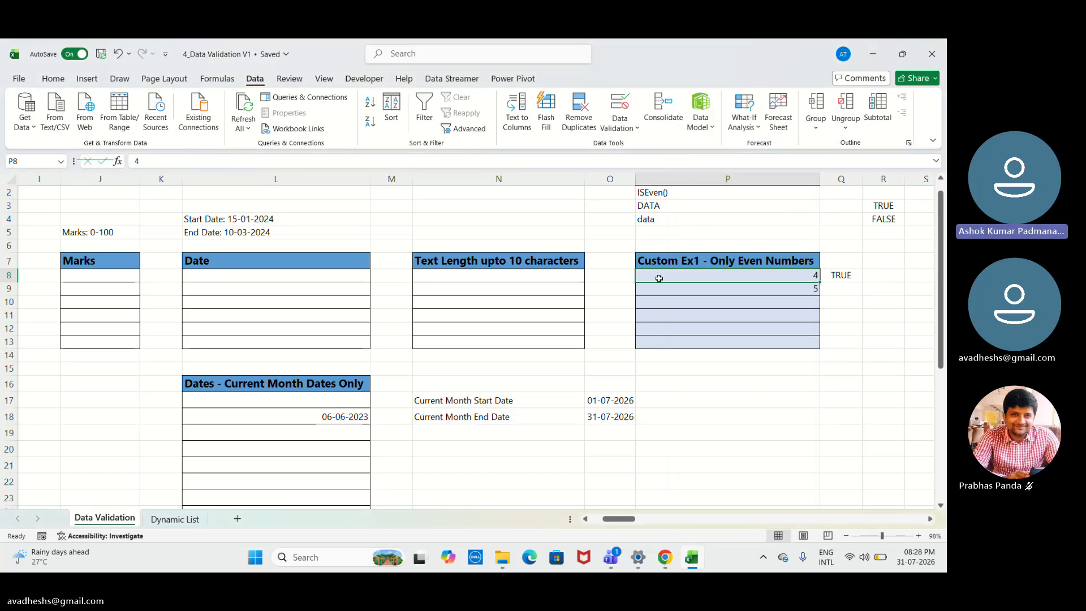
- Open the Data Validation settings for P8:P13 and review the criteria types that can be allowed
{"action": "key", "text": "shift+Down"}
{"action": "key", "text": "shift+Down"}
{"action": "key", "text": "shift+Down"}
{"action": "key", "text": "shift+Down"}
{"action": "key", "text": "shift+Down"}
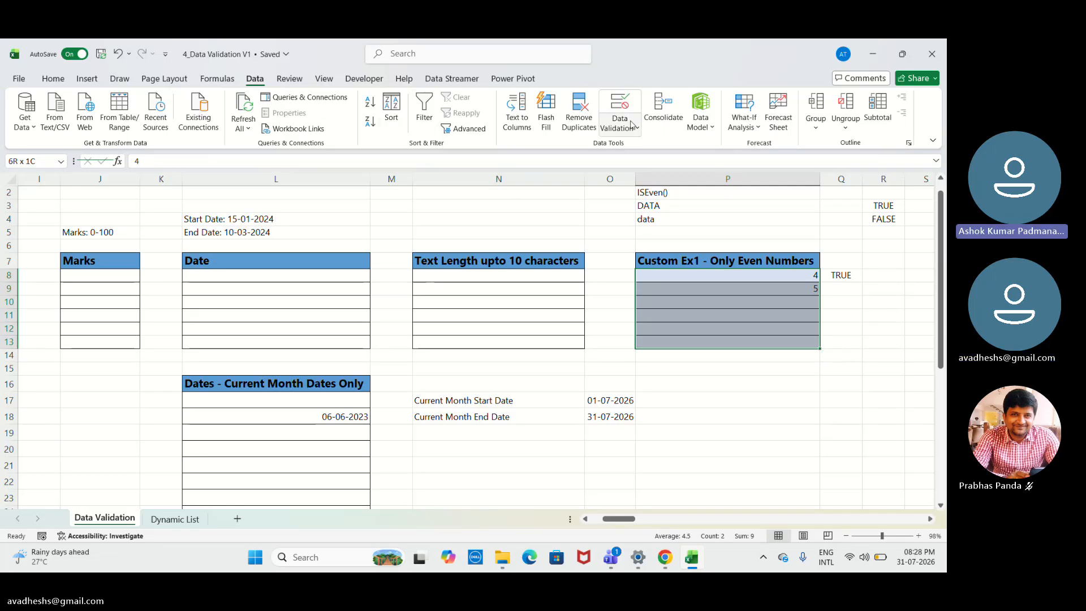
{"action": "left_click", "coordinate": [631, 124]}
{"action": "left_click", "coordinate": [648, 147]}
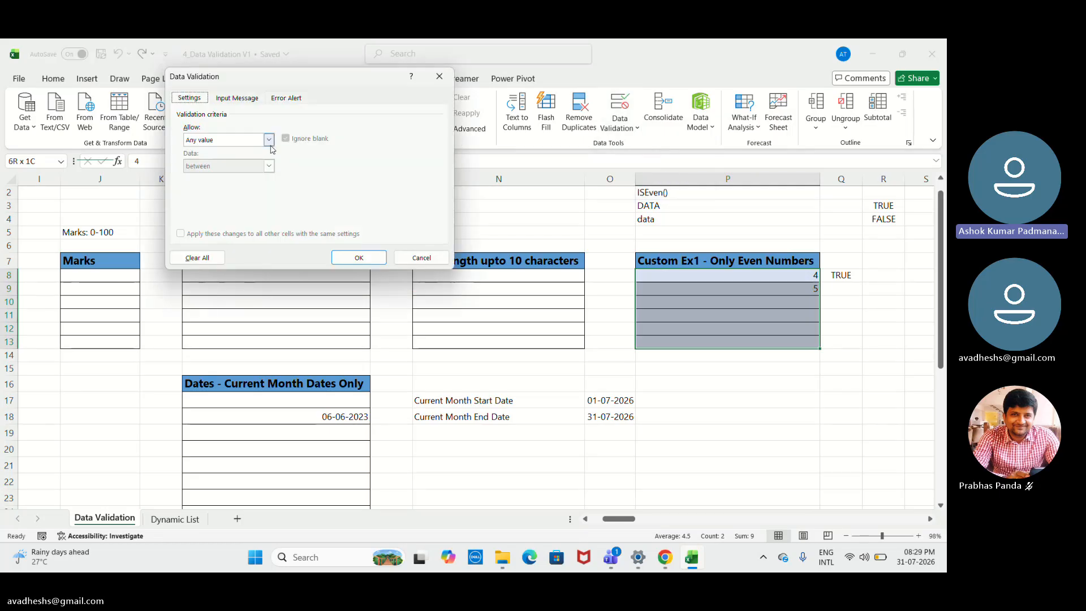
{"action": "left_click", "coordinate": [269, 141]}
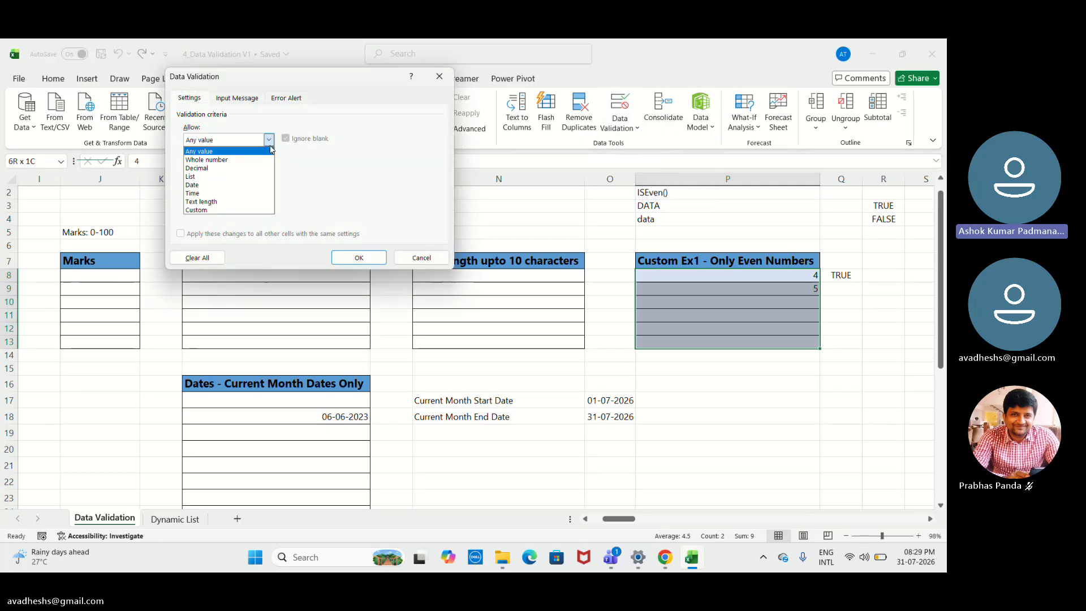
{"action": "left_click", "coordinate": [270, 150]}
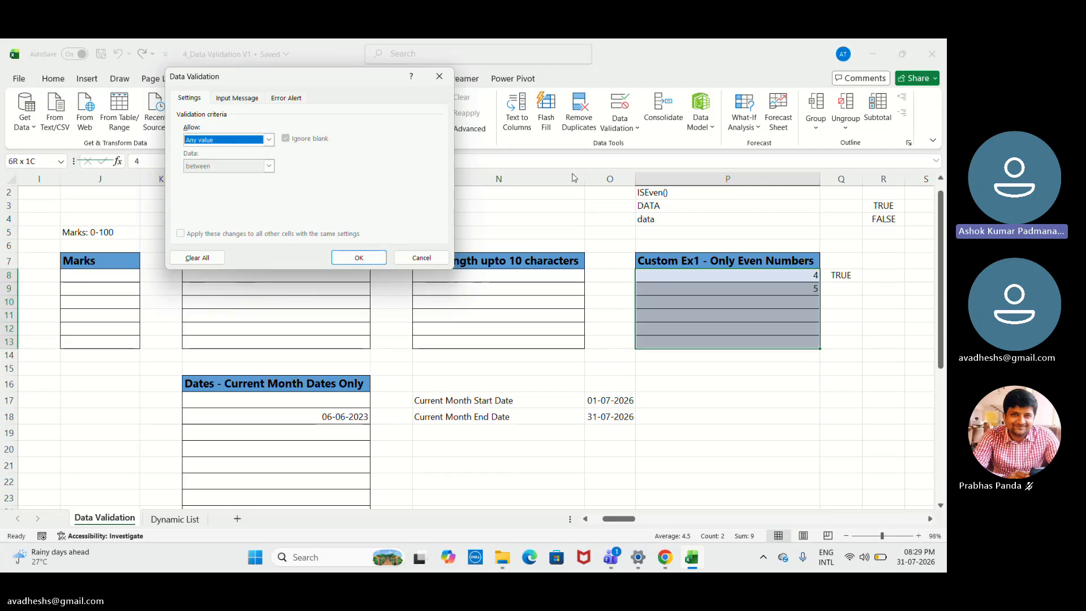
{"action": "left_click", "coordinate": [544, 54]}
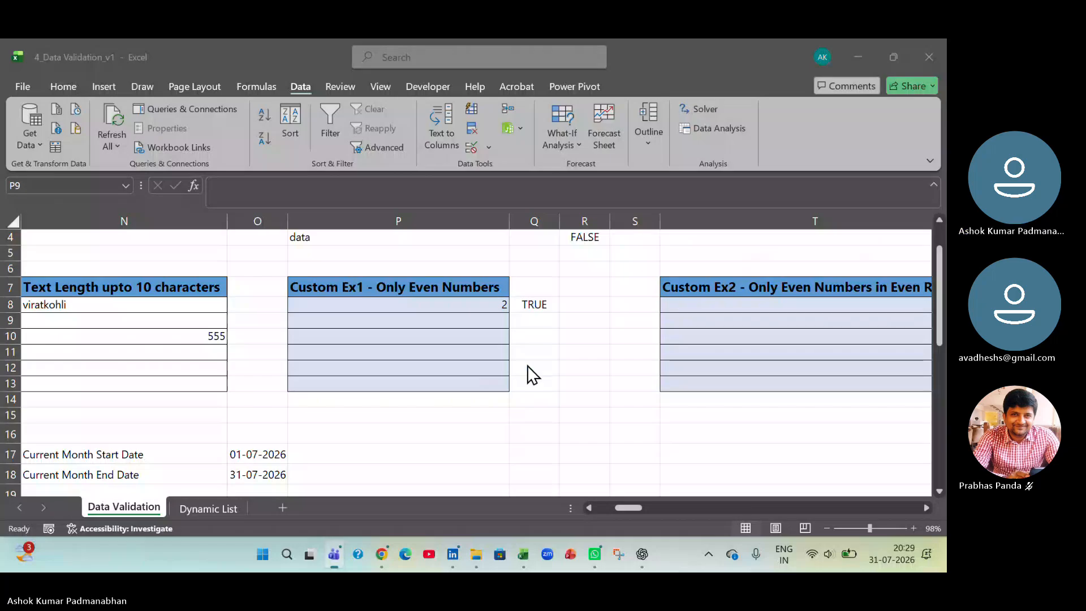
- Undo the last entry in P8 under Custom Ex1 - Only Even Numbers and redo it
{"action": "left_click", "coordinate": [428, 324]}
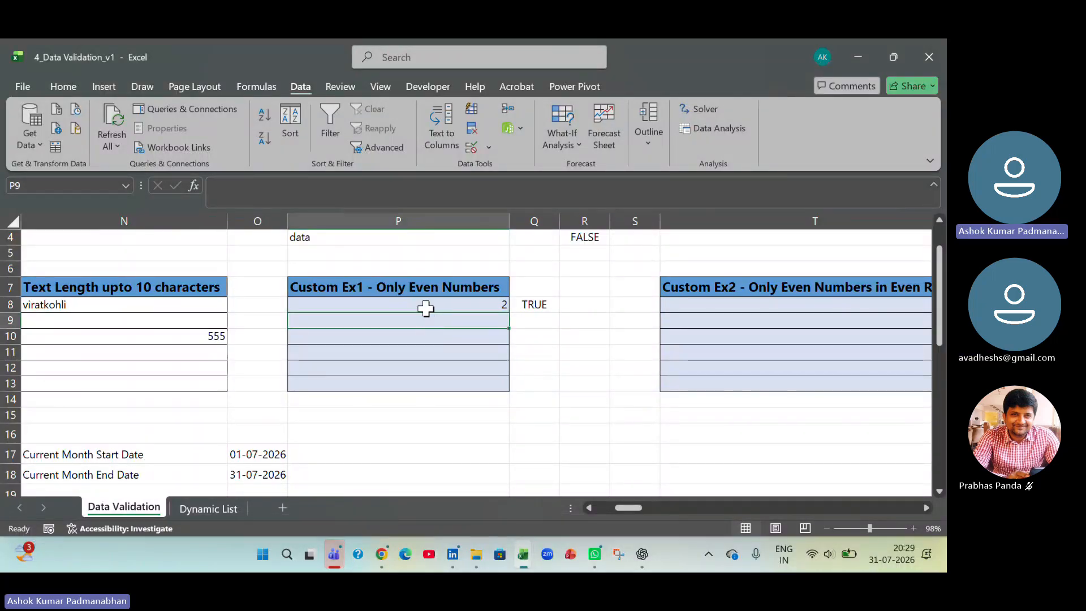
{"action": "left_click", "coordinate": [432, 304]}
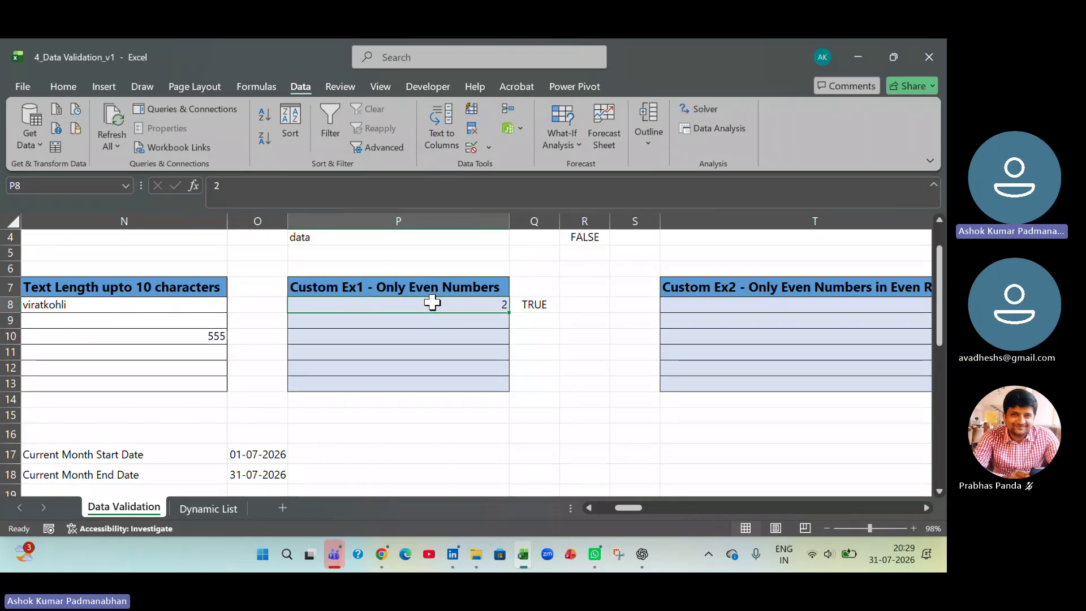
{"action": "left_click", "coordinate": [473, 368]}
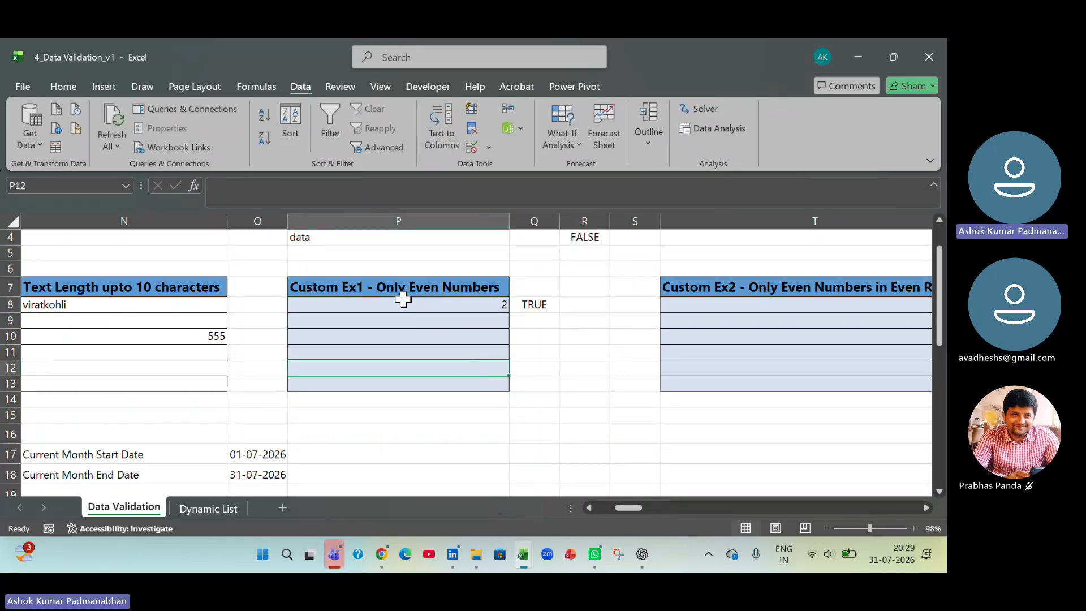
{"action": "left_click_drag", "start_coordinate": [403, 305], "coordinate": [418, 384]}
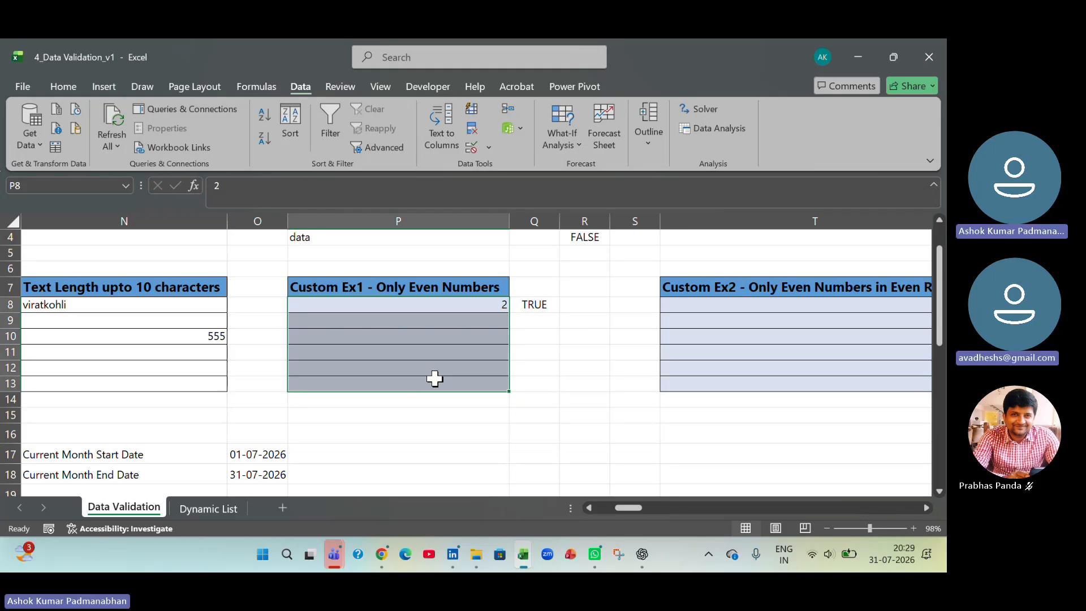
{"action": "key", "text": "ctrl+z"}
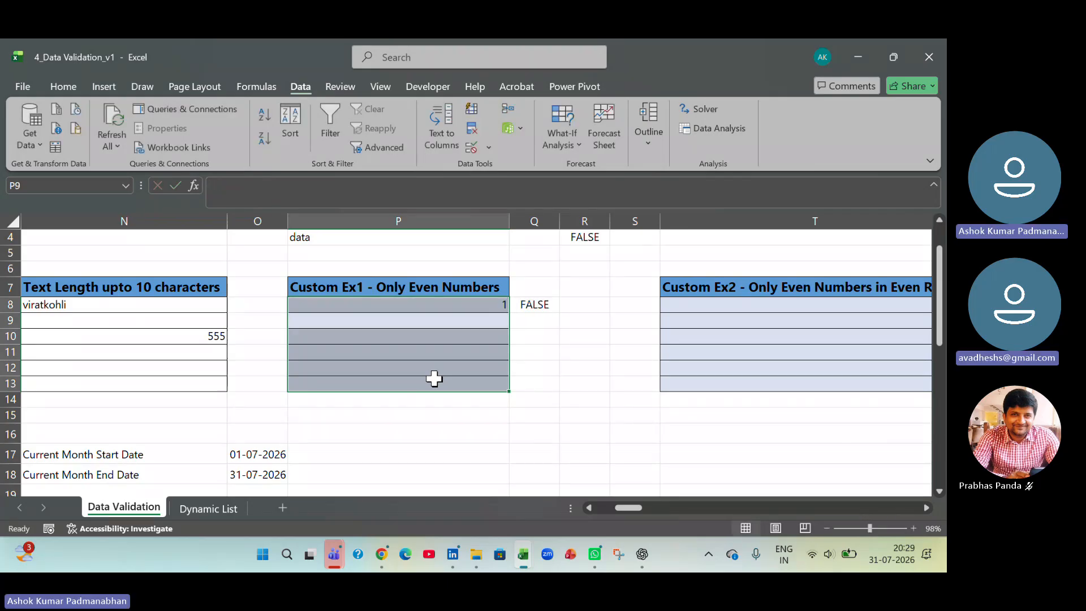
{"action": "key", "text": "ctrl+y"}
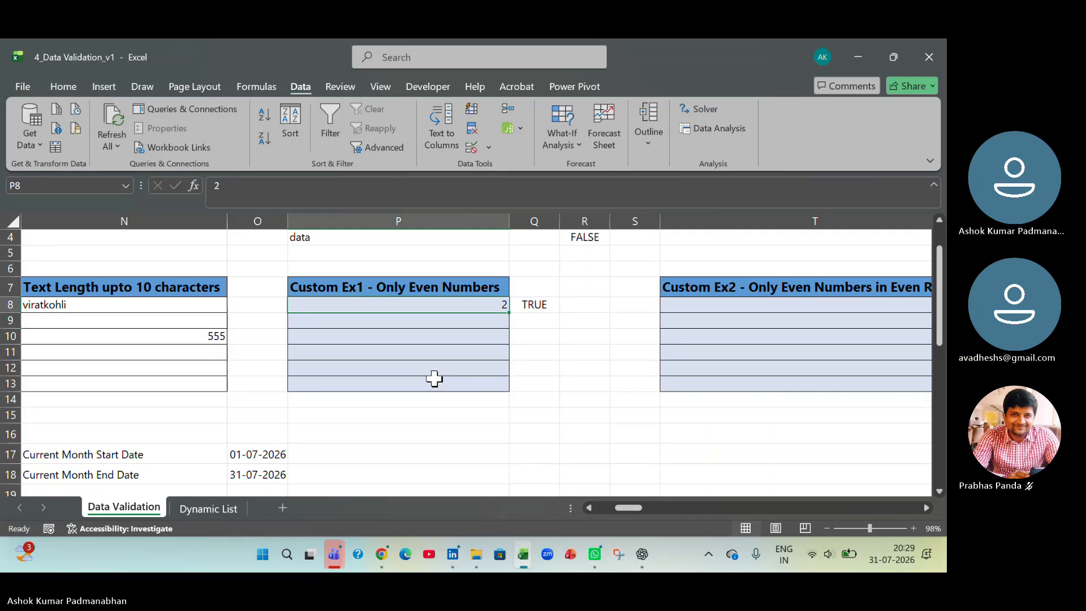
- Examine the ISEVEN formula in Q8 that checks the number in P8
{"action": "key", "text": "Right"}
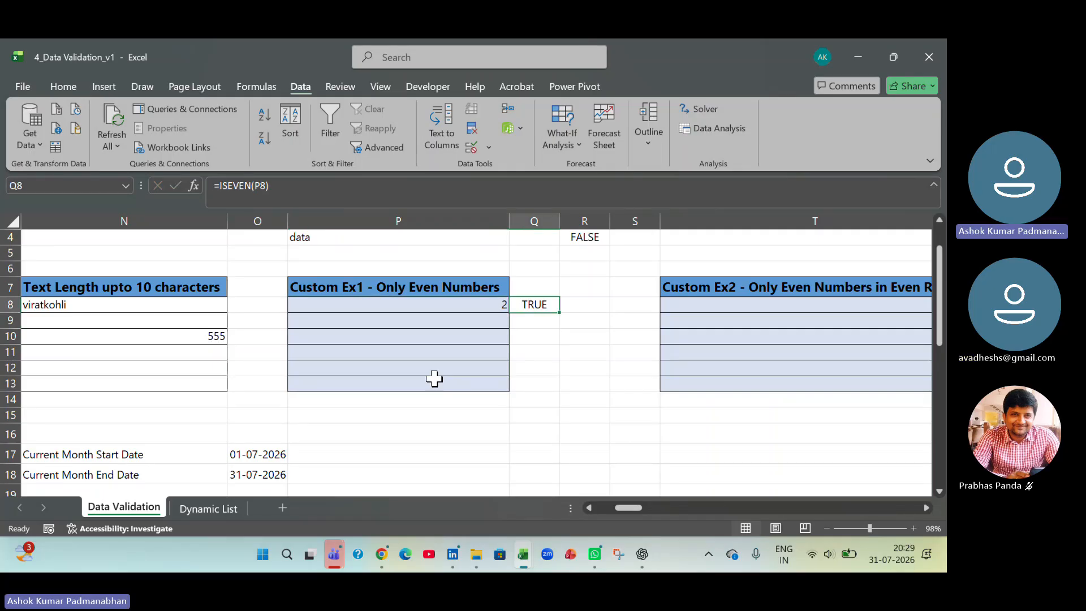
{"action": "key", "text": "F2"}
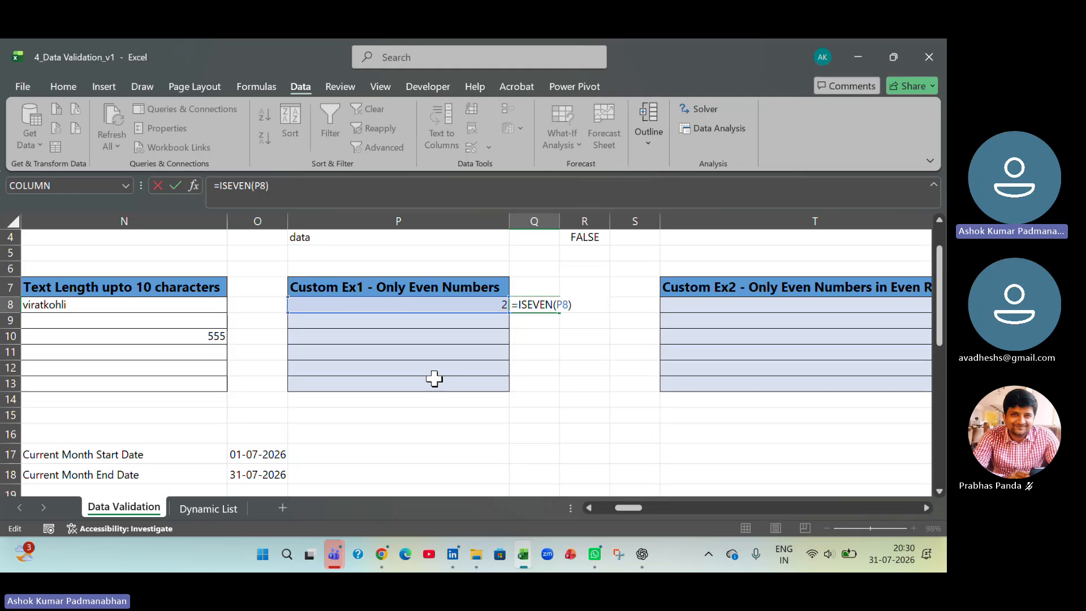
{"action": "key", "text": "Return"}
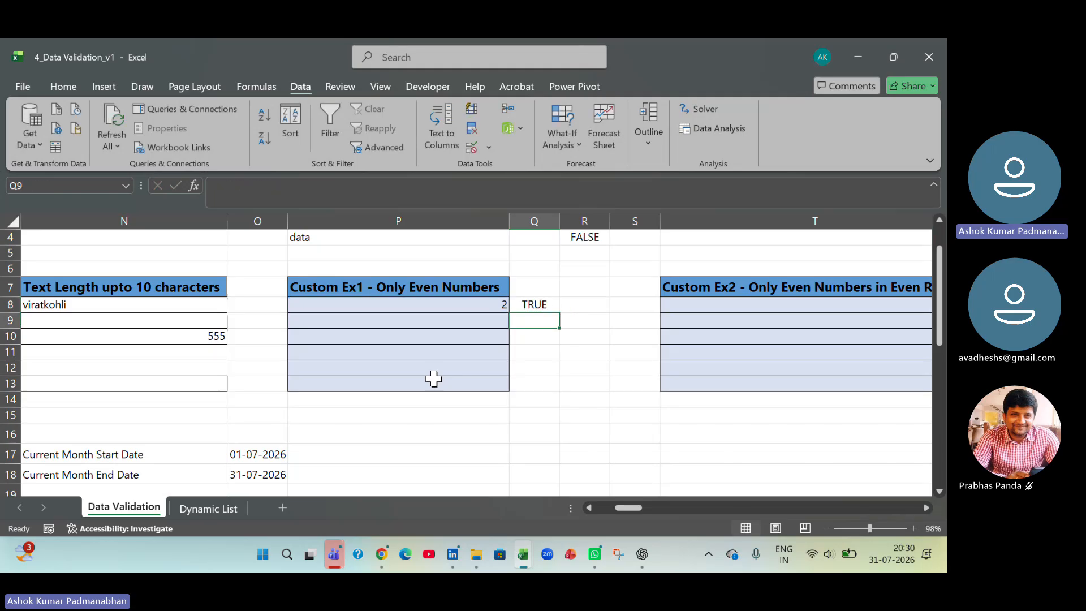
- Enter 1 in P8 to test the even-number check and inspect the formula in Q8 again
{"action": "key", "text": "Up"}
{"action": "key", "text": "Left"}
{"action": "type", "text": "1"}
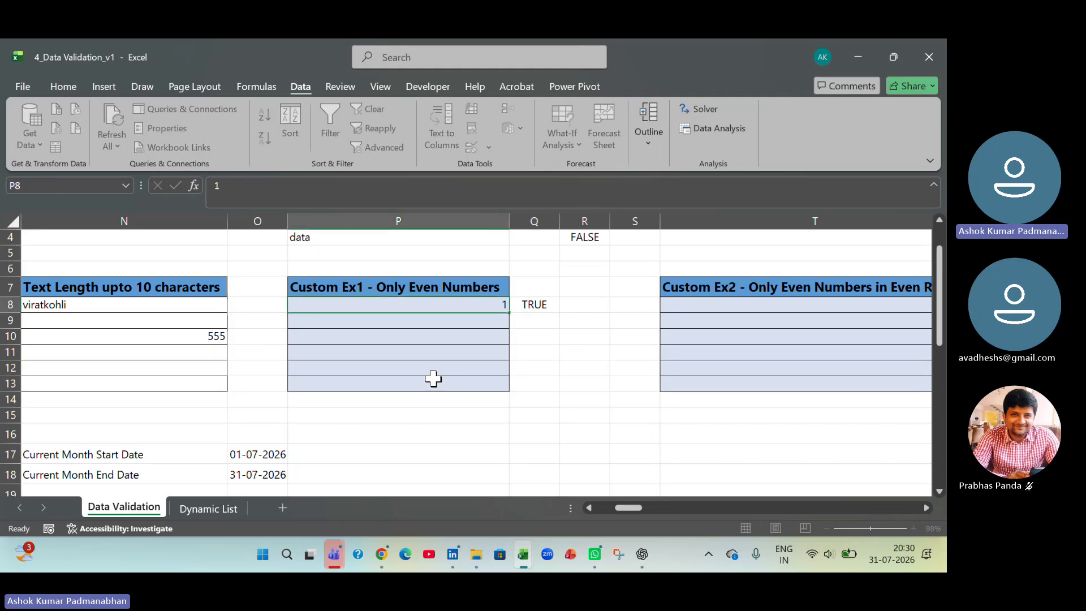
{"action": "key", "text": "Return"}
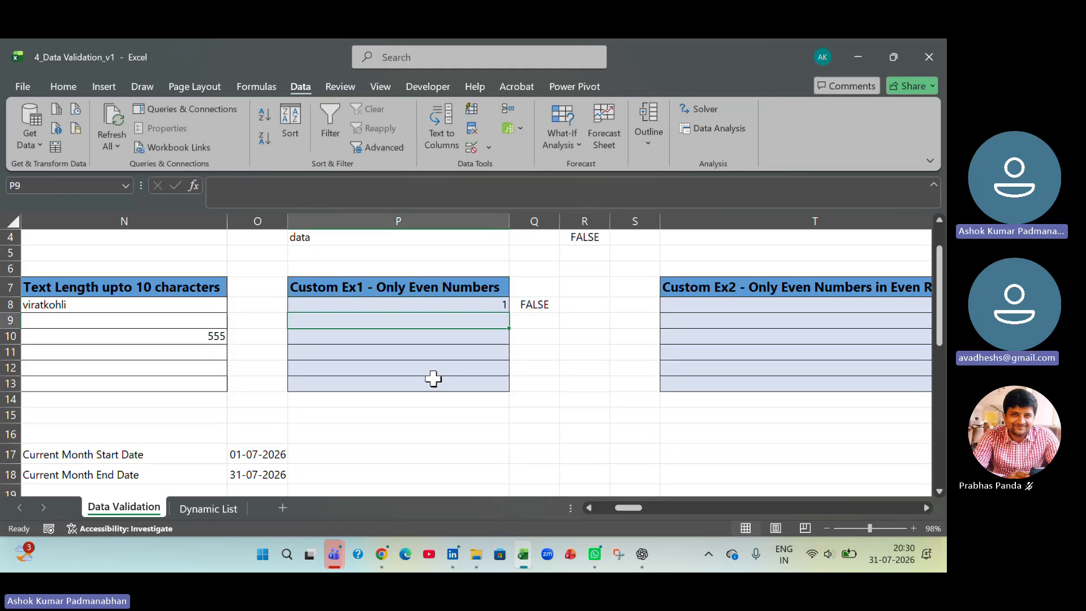
{"action": "left_click", "coordinate": [544, 306]}
{"action": "double_click", "coordinate": [544, 306]}
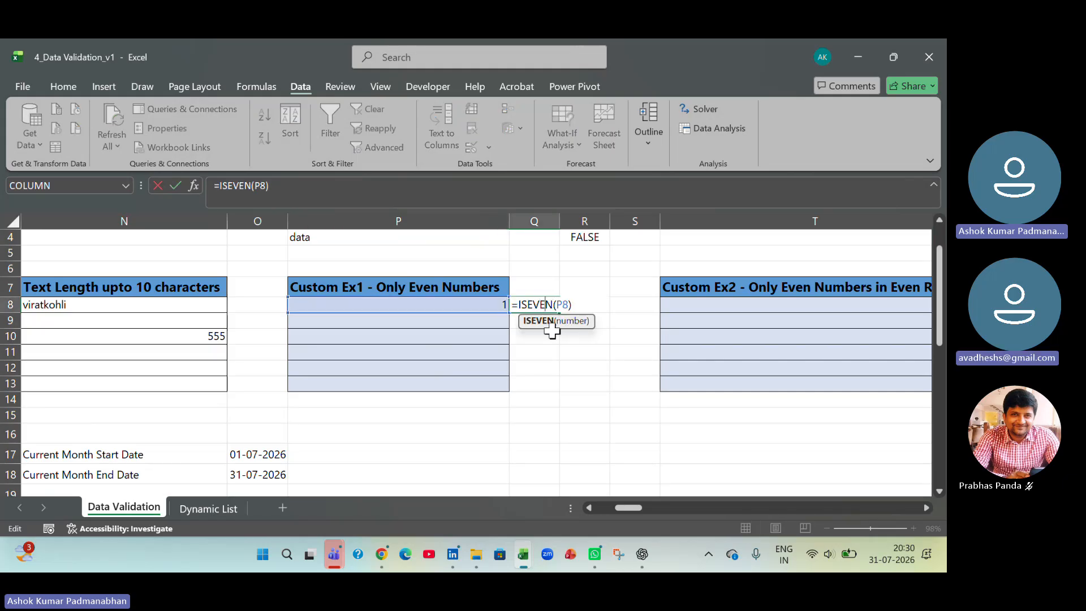
{"action": "left_click", "coordinate": [538, 370]}
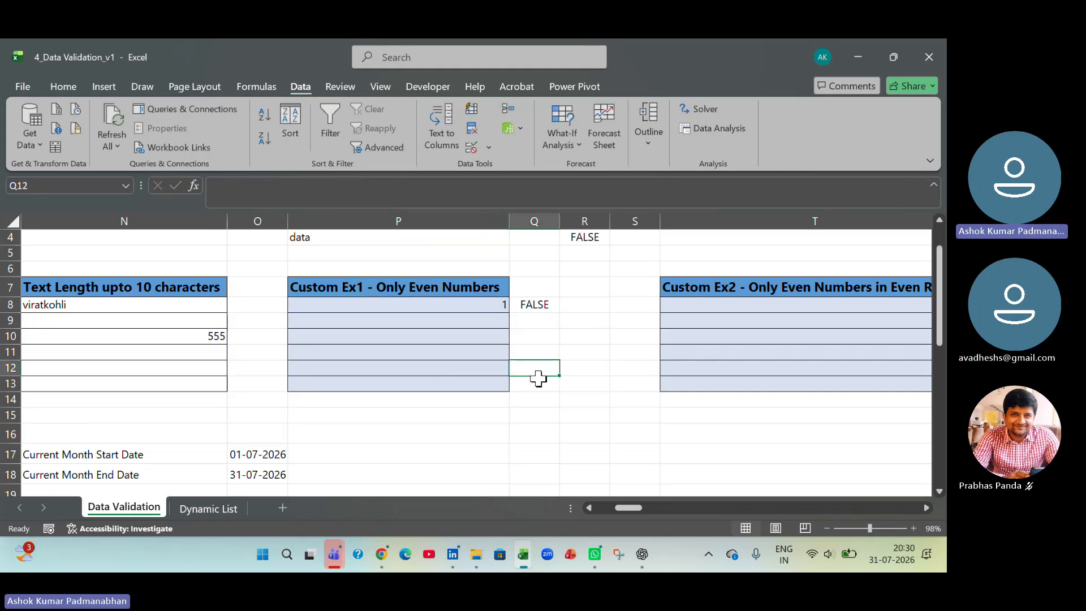
- Apply a whole-number validation rule to P8:P13, requiring the value to be equal to =ISEVEN(P8)
{"action": "left_click_drag", "start_coordinate": [463, 308], "coordinate": [465, 381]}
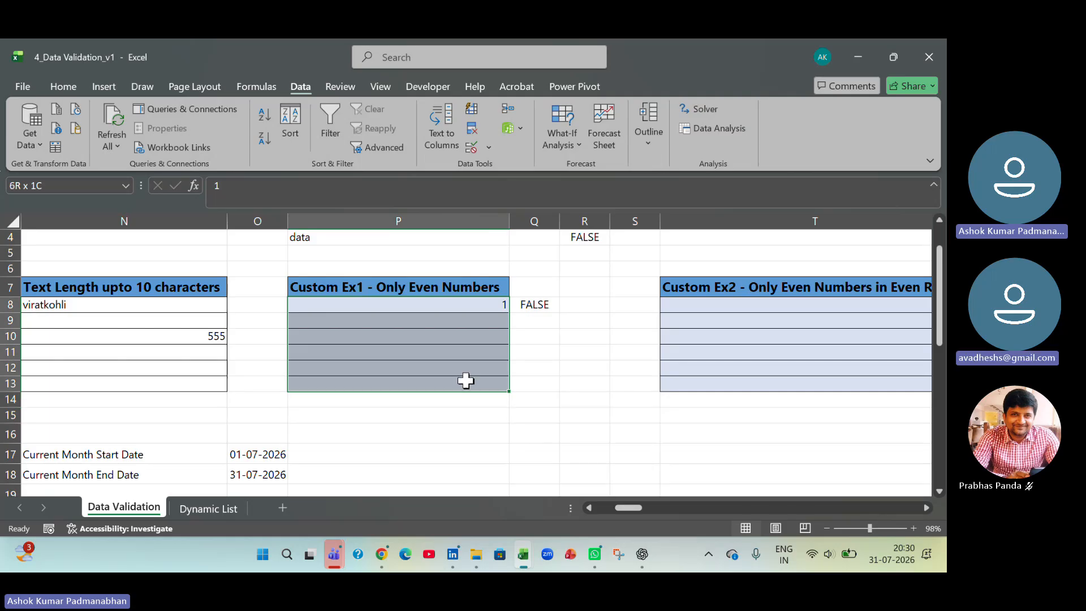
{"action": "left_click", "coordinate": [490, 147]}
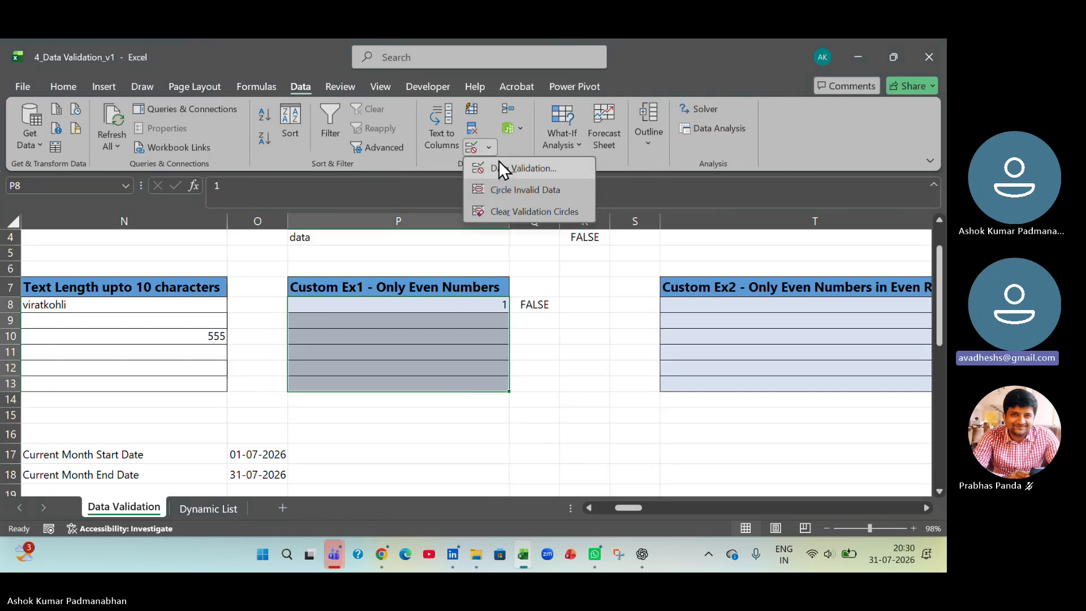
{"action": "left_click", "coordinate": [500, 168]}
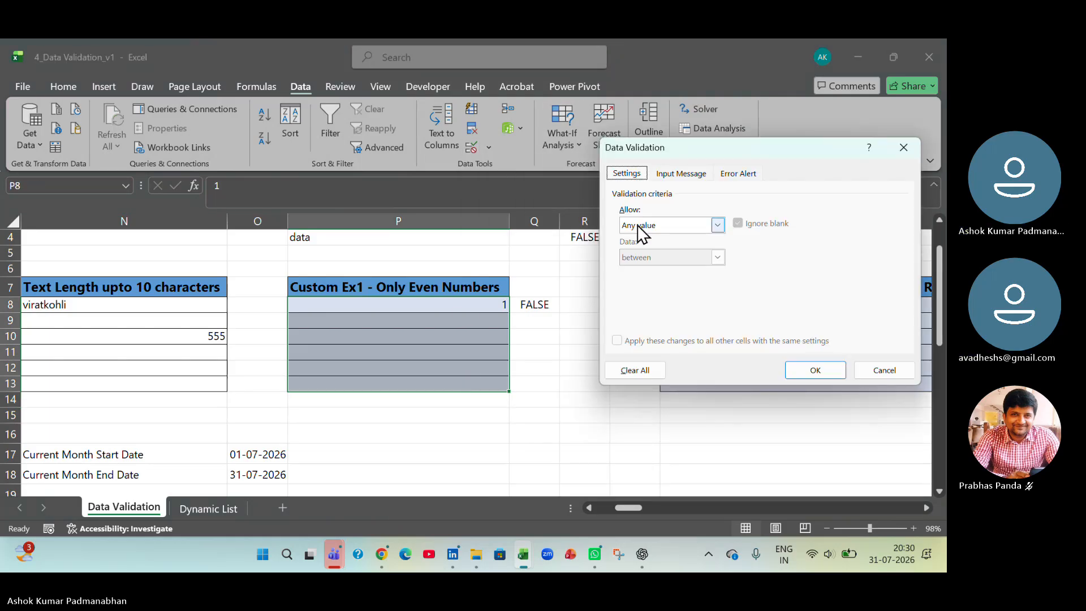
{"action": "left_click", "coordinate": [717, 226]}
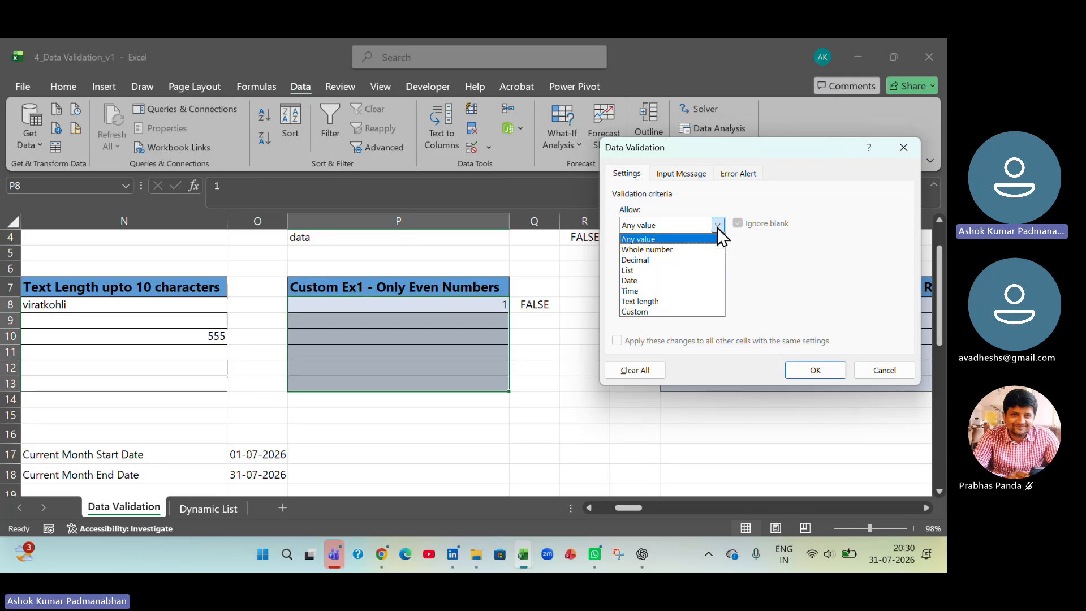
{"action": "left_click", "coordinate": [695, 250]}
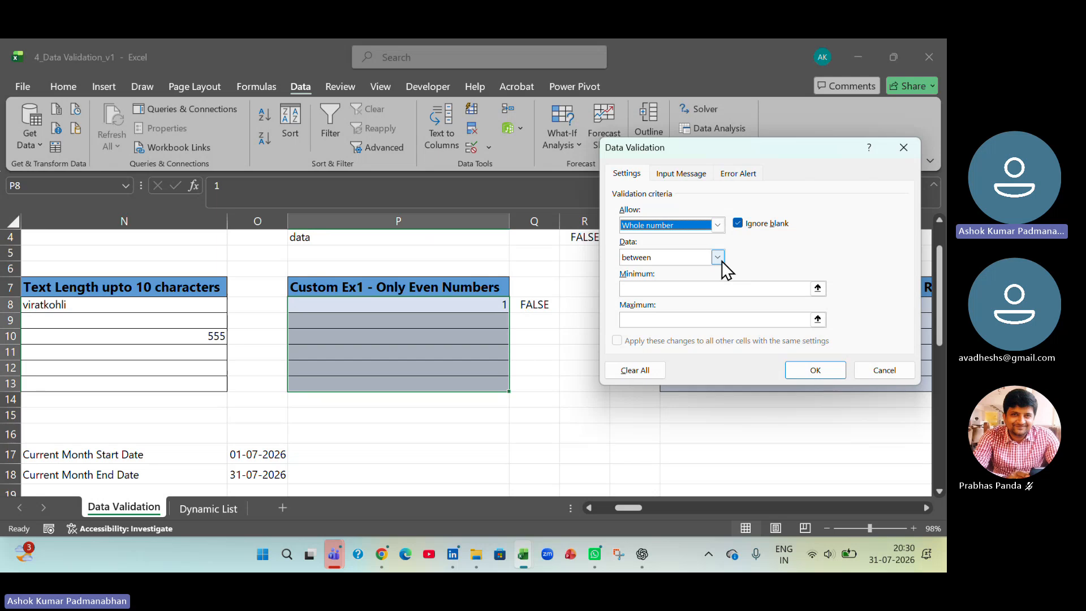
{"action": "left_click", "coordinate": [717, 258]}
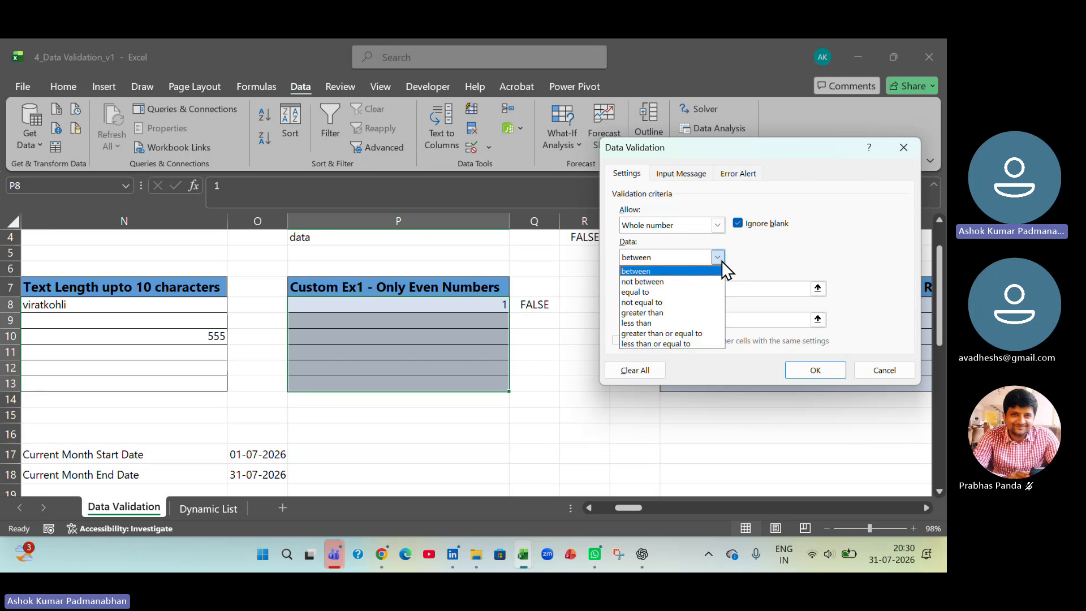
{"action": "left_click", "coordinate": [703, 292]}
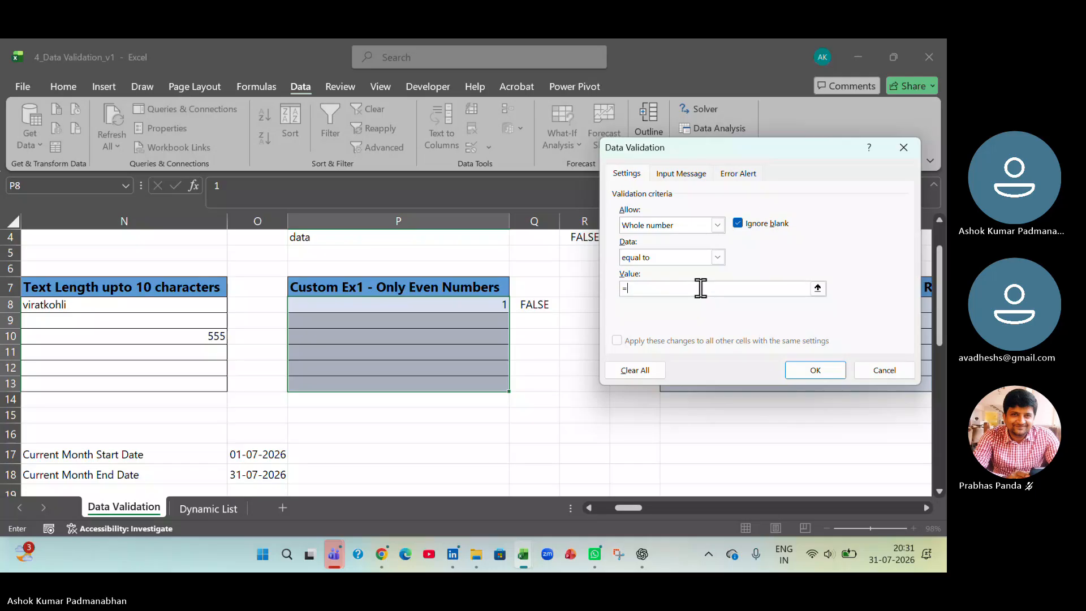
{"action": "type", "text": "iseven("}
{"action": "left_click", "coordinate": [442, 307]}
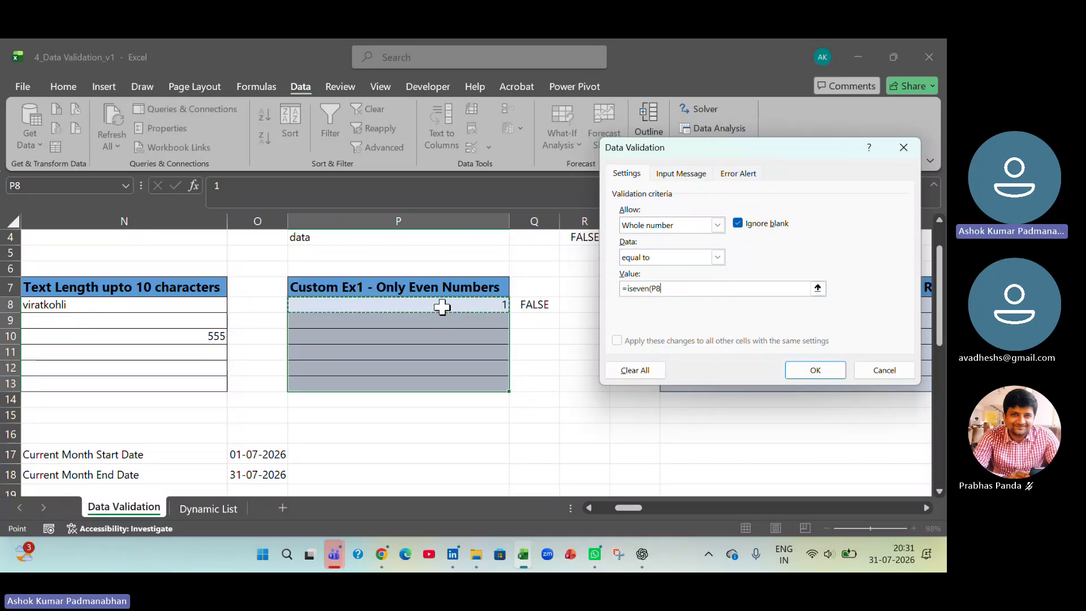
{"action": "type", "text": ")"}
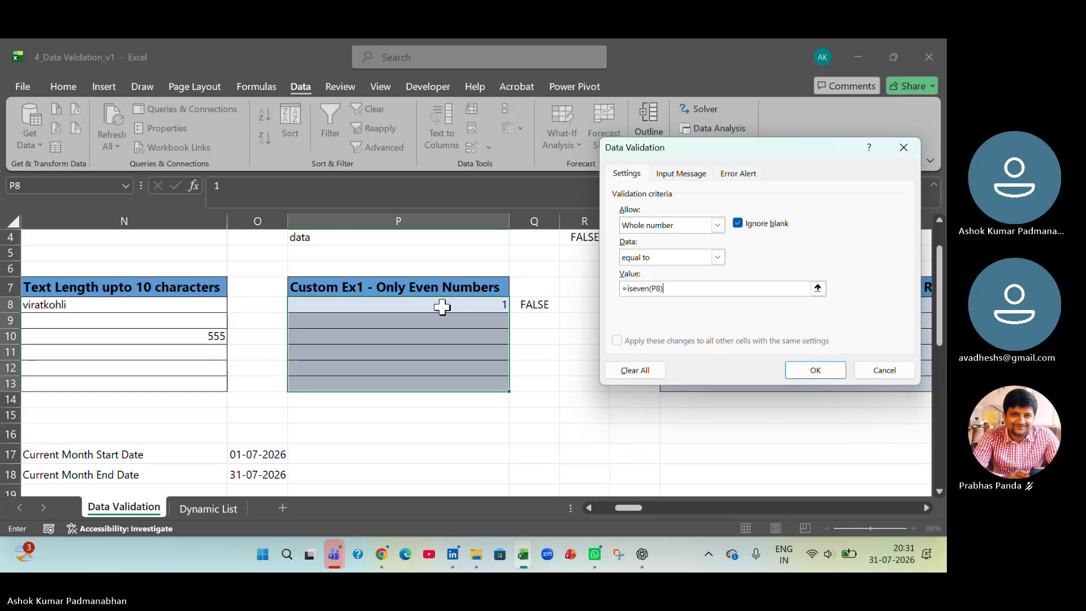
{"action": "left_click", "coordinate": [797, 370]}
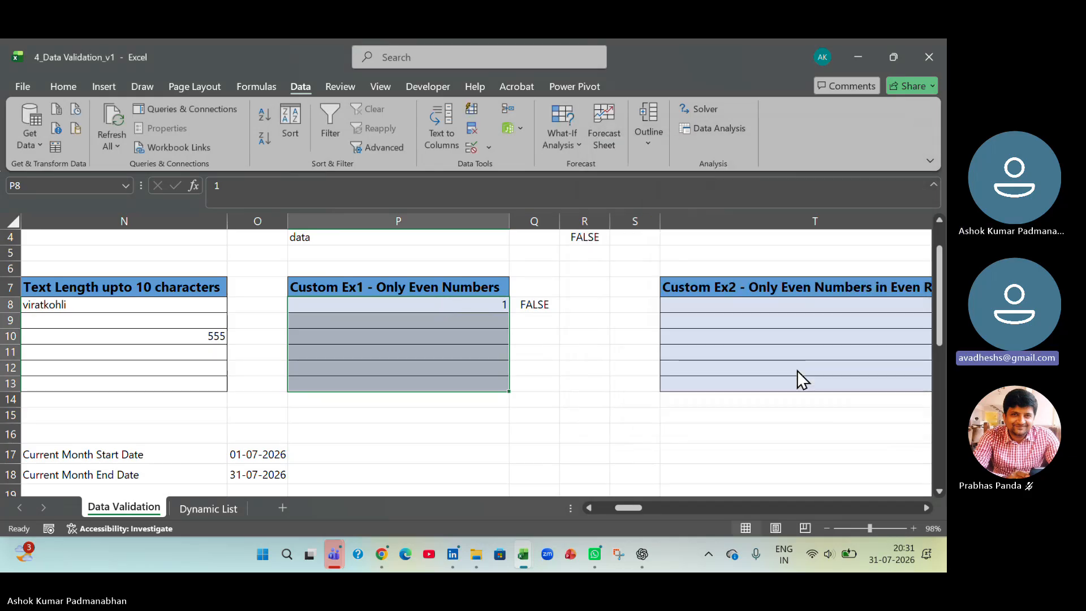
- Try entering 1 and 2 in P8 to test the whole-number rule, cancelling the last attempt
{"action": "left_click", "coordinate": [439, 397]}
{"action": "left_click", "coordinate": [450, 302]}
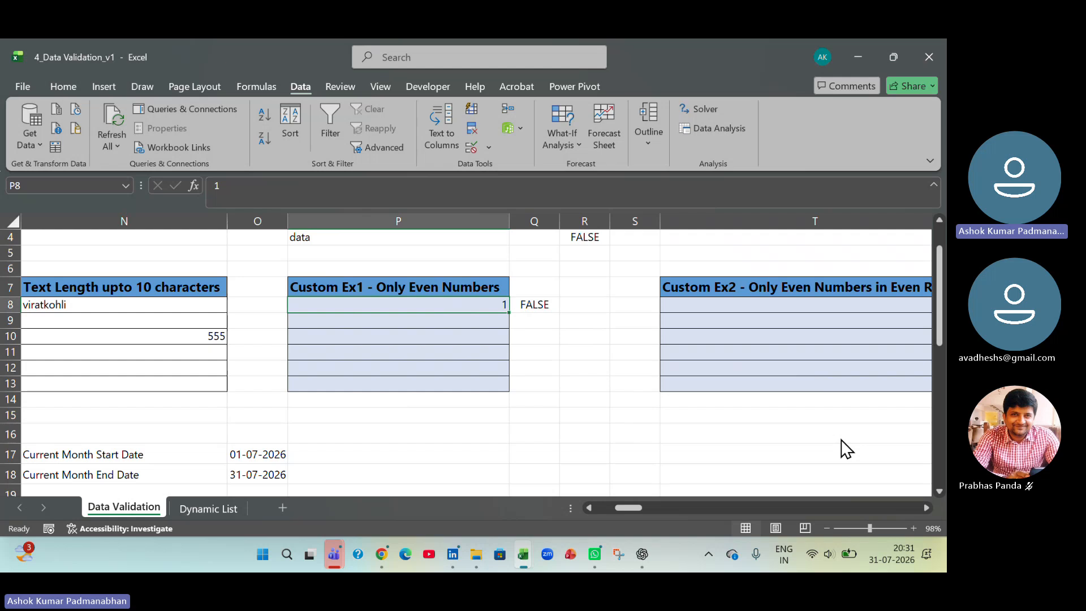
{"action": "type", "text": "1"}
{"action": "key", "text": "Return"}
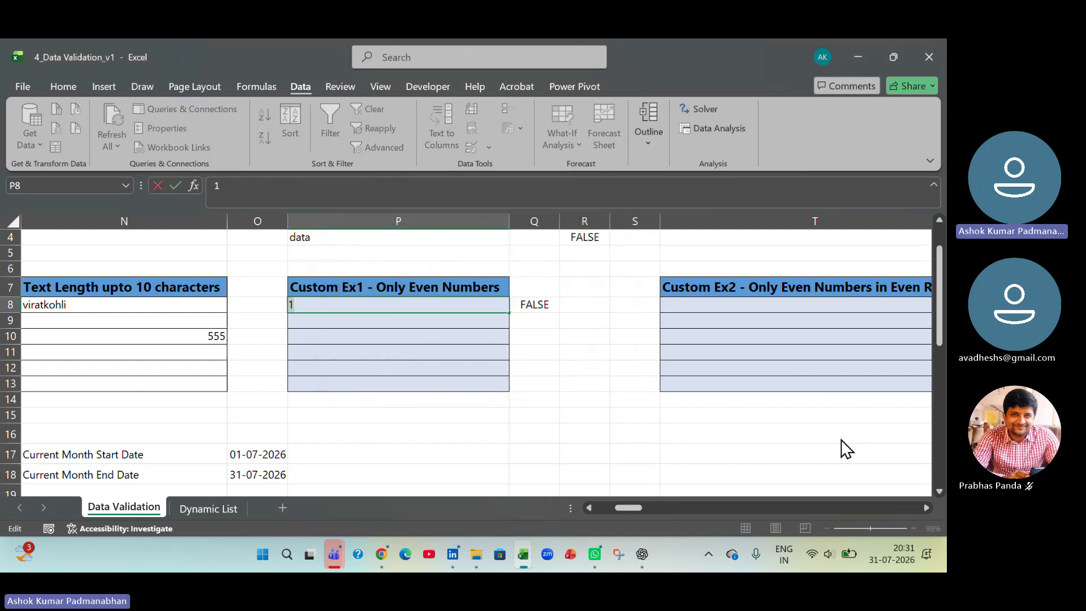
{"action": "type", "text": "2"}
{"action": "key", "text": "Return"}
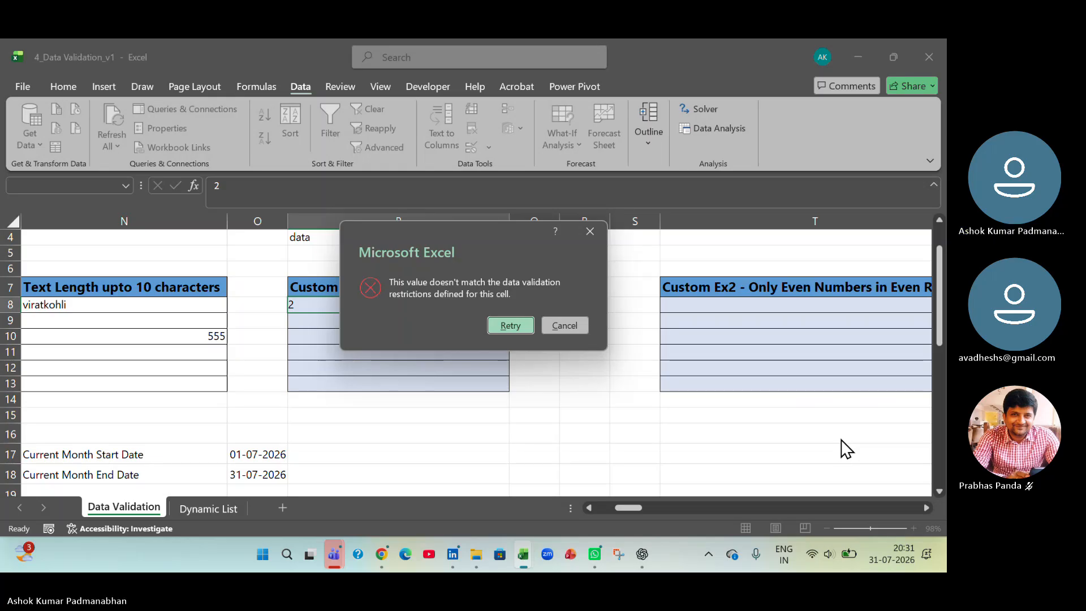
{"action": "key", "text": "Return"}
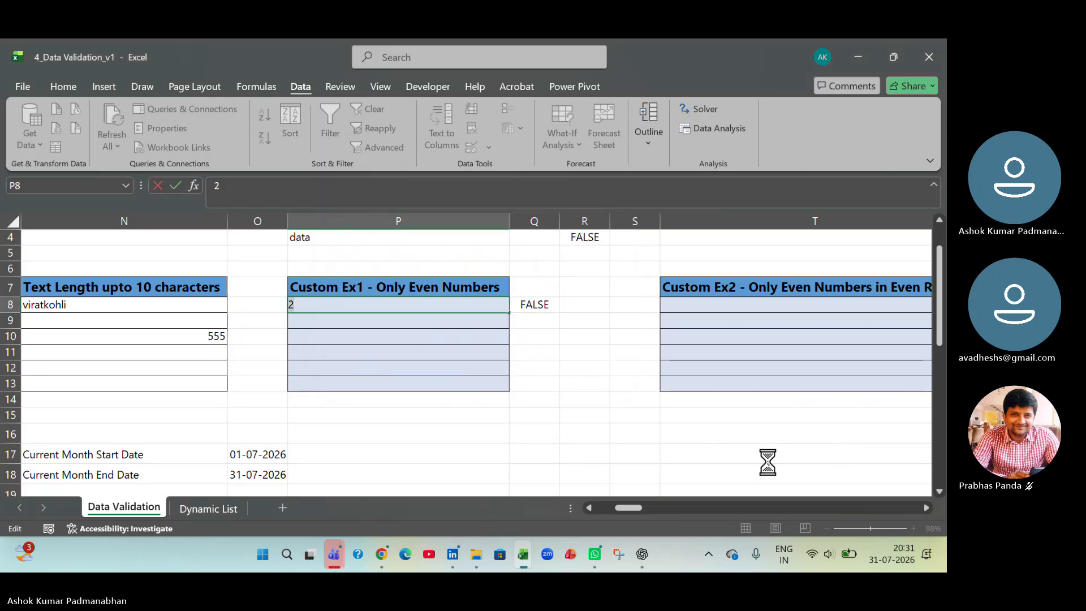
{"action": "scroll", "coordinate": [445, 261], "scroll_direction": "up", "scroll_amount": 1}
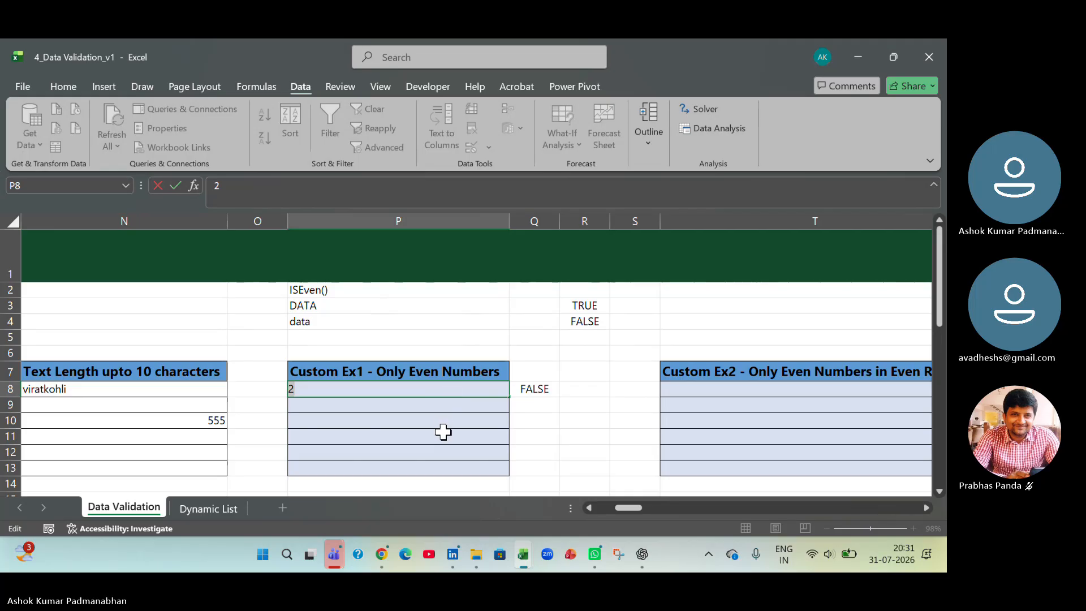
{"action": "key", "text": "Return"}
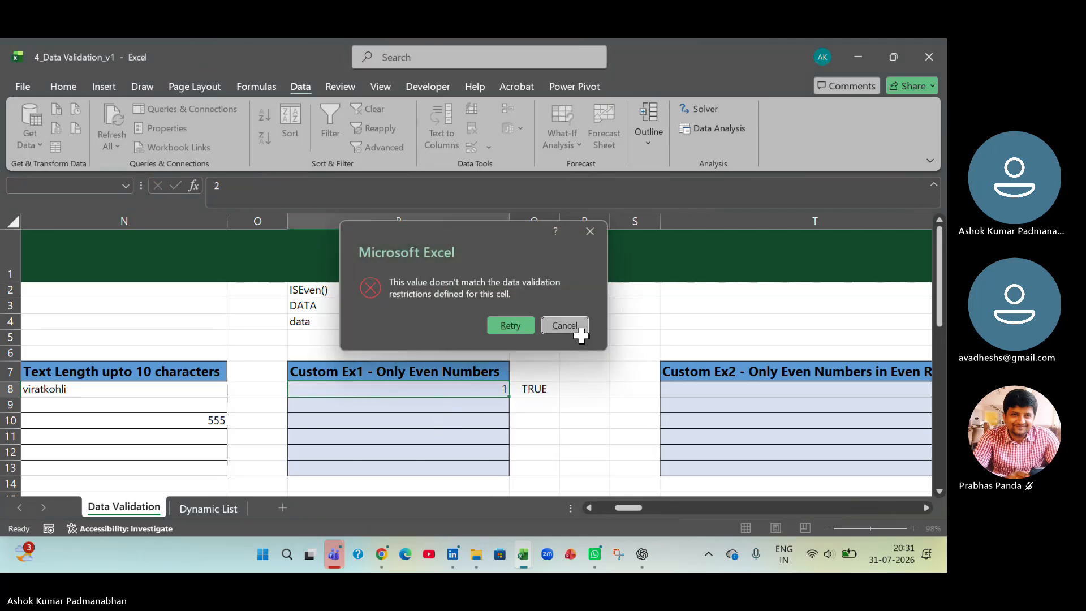
{"action": "left_click", "coordinate": [565, 324]}
{"action": "left_click_drag", "start_coordinate": [448, 390], "coordinate": [460, 468]}
{"action": "left_click", "coordinate": [490, 148]}
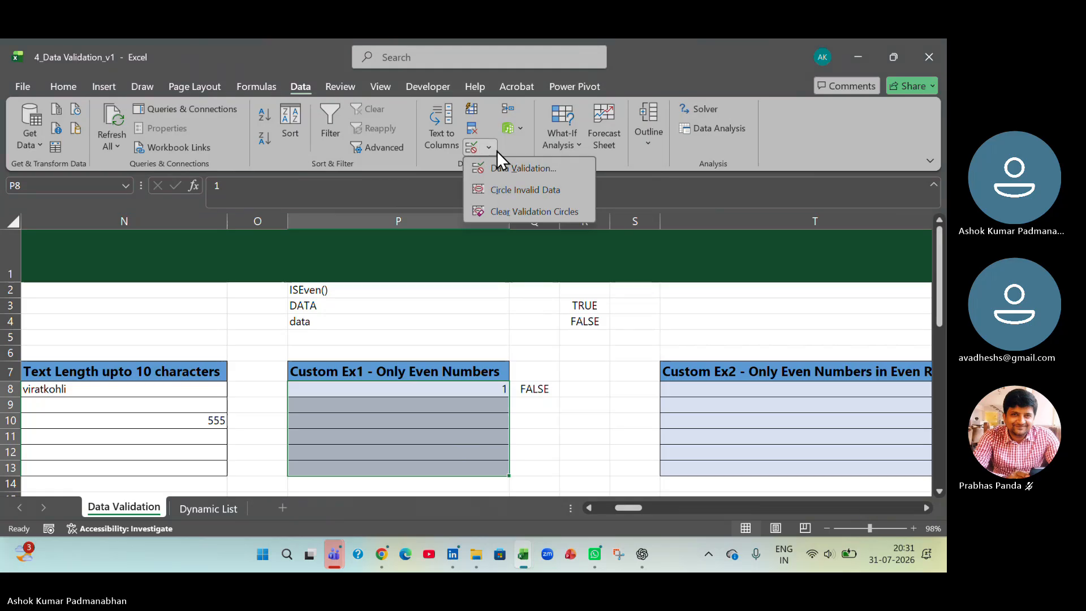
{"action": "left_click", "coordinate": [507, 172]}
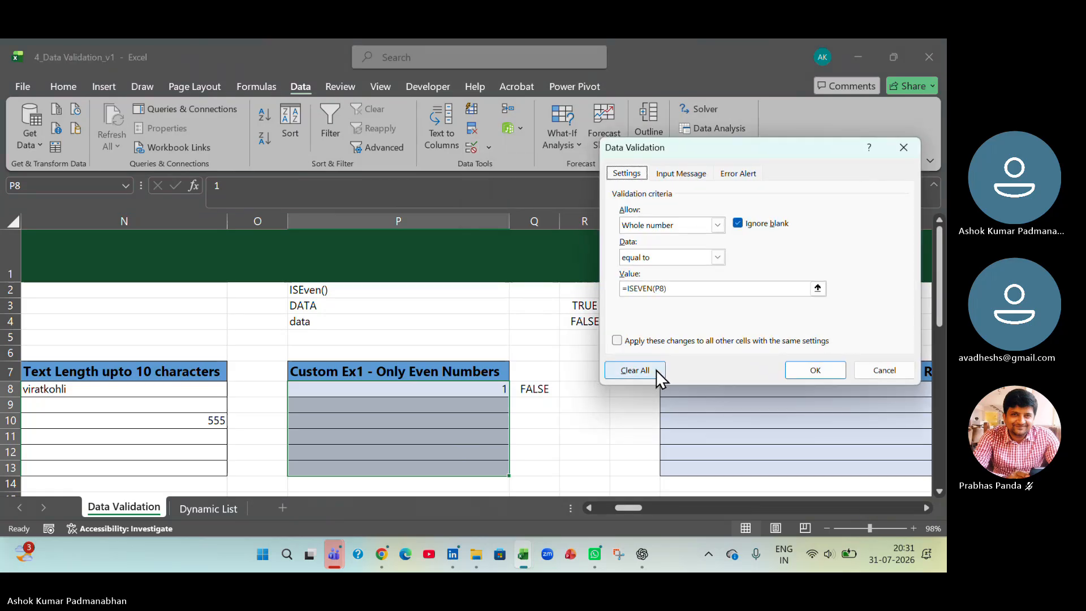
{"action": "left_click", "coordinate": [656, 370]}
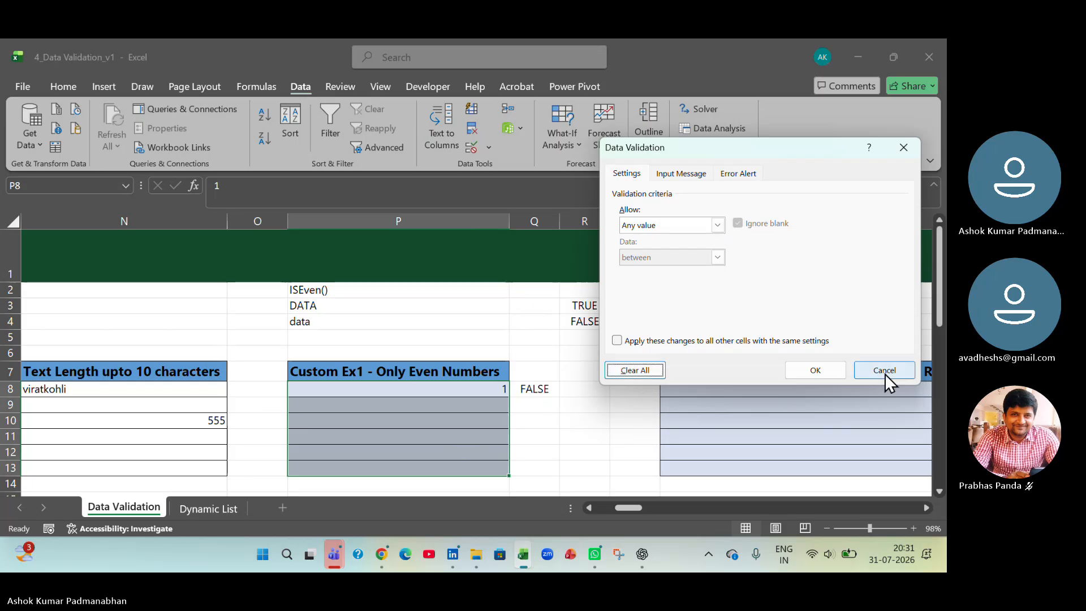
{"action": "left_click", "coordinate": [905, 369]}
{"action": "left_click", "coordinate": [578, 433]}
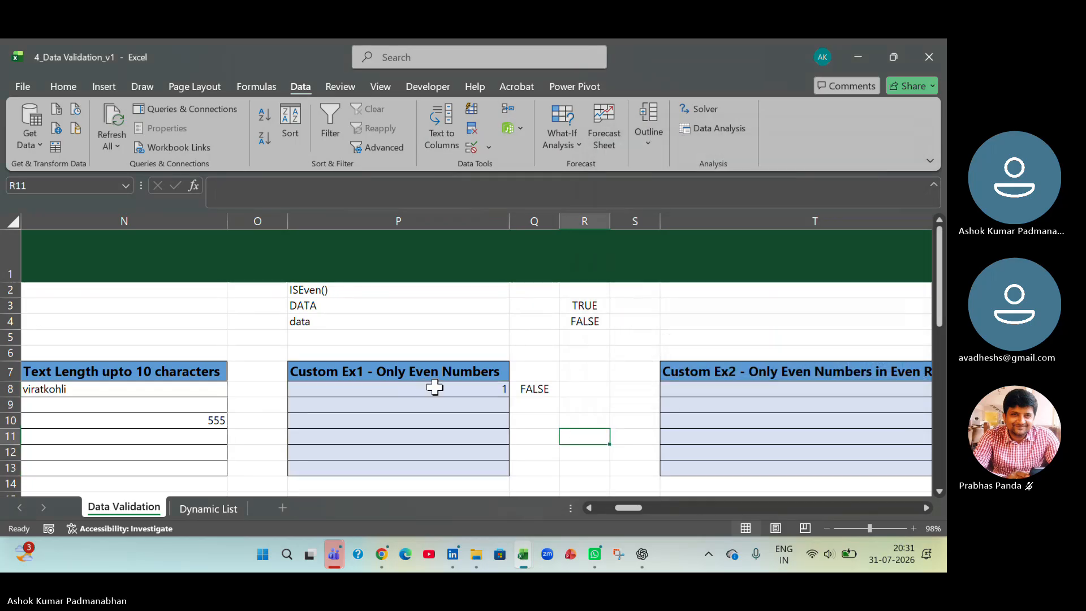
- Clear the contents of P8:P13 under Custom Ex1 - Only Even Numbers and check the formula in Q8
{"action": "left_click_drag", "start_coordinate": [432, 389], "coordinate": [440, 468]}
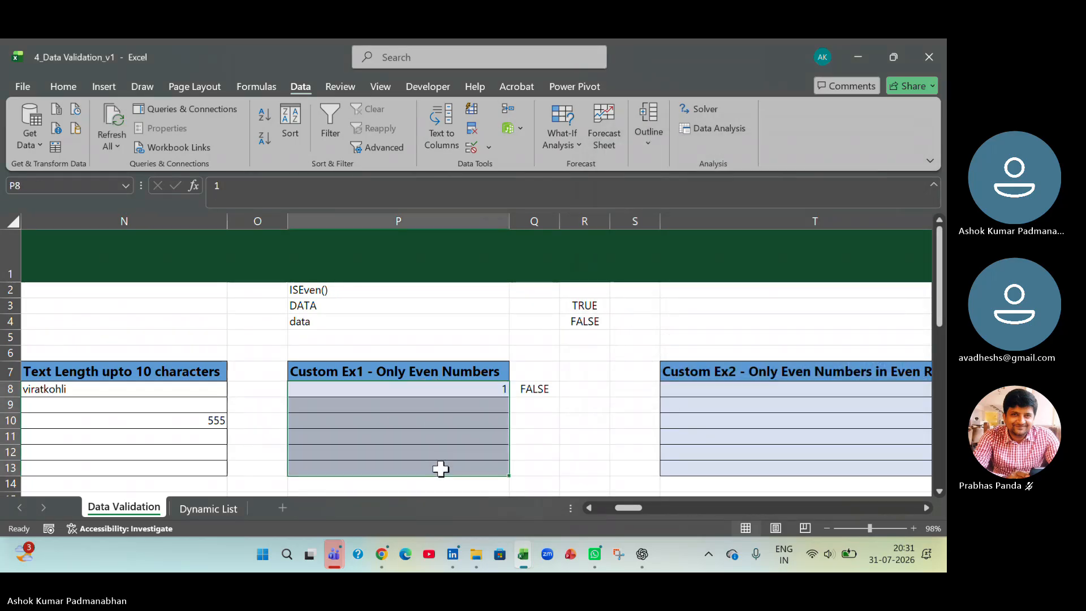
{"action": "key", "text": "Delete"}
{"action": "left_click", "coordinate": [436, 451]}
{"action": "left_click", "coordinate": [558, 390]}
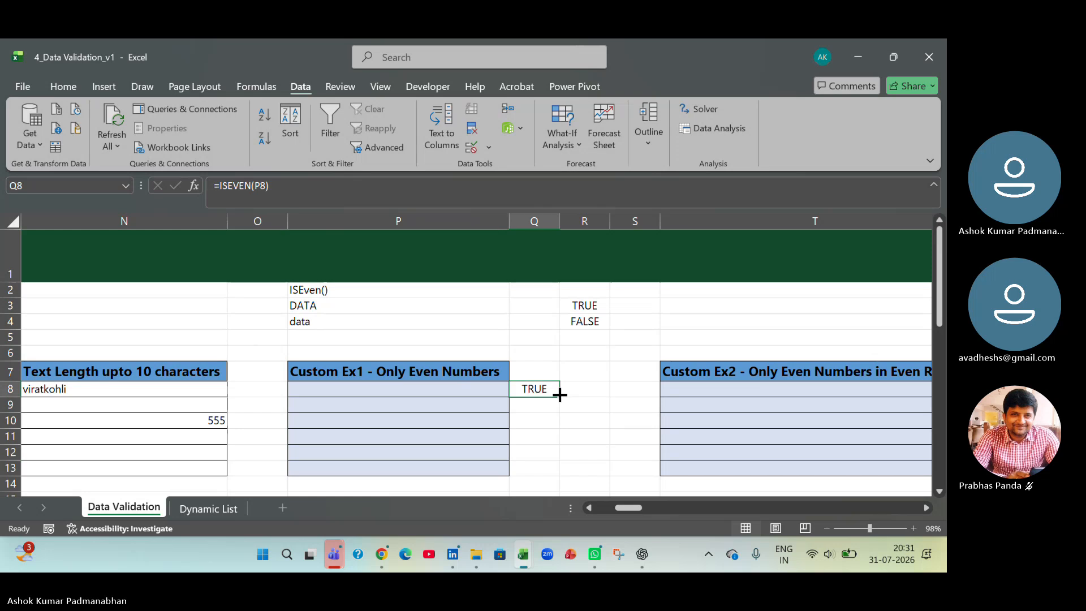
- Change the validation rule for P8:P13 to the Custom type, keeping the formula =ISEVEN(P8)
{"action": "left_click_drag", "start_coordinate": [458, 387], "coordinate": [472, 468]}
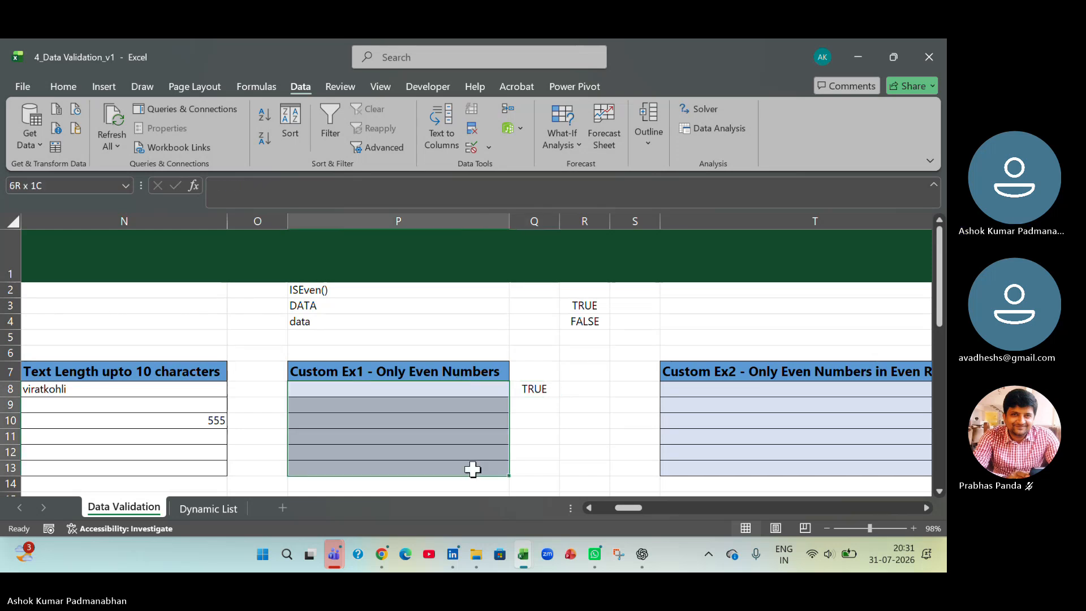
{"action": "left_click", "coordinate": [489, 148]}
{"action": "left_click", "coordinate": [497, 155]}
{"action": "left_click", "coordinate": [489, 144]}
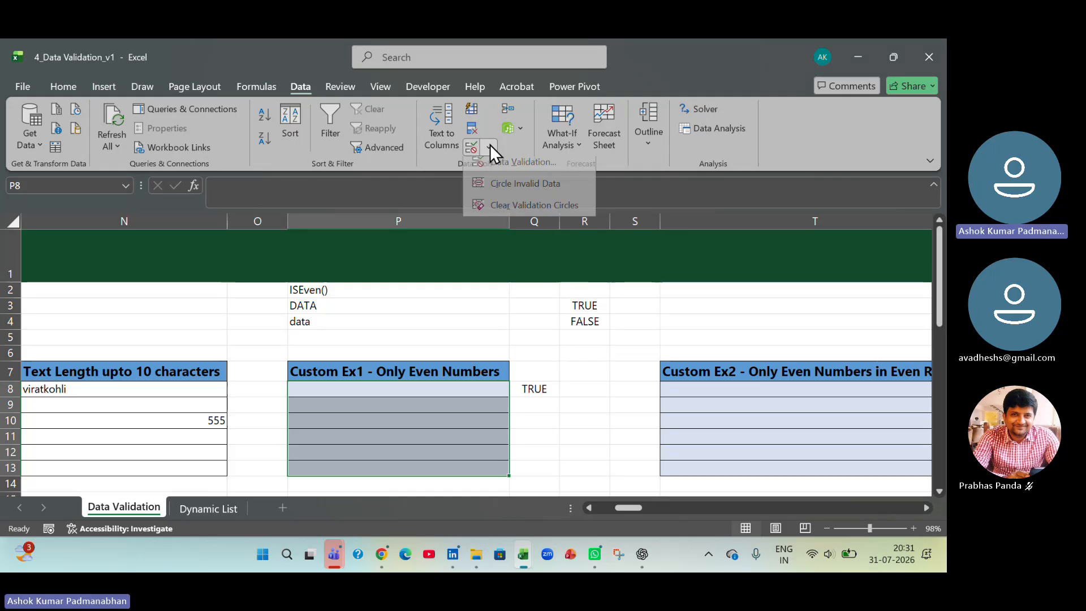
{"action": "left_click", "coordinate": [494, 164]}
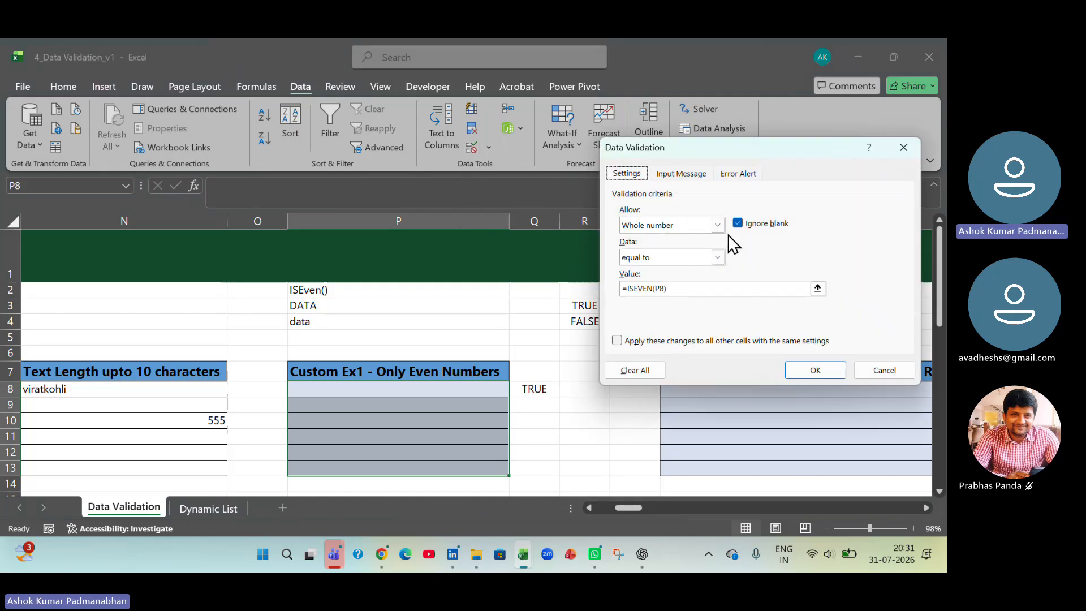
{"action": "left_click", "coordinate": [717, 225]}
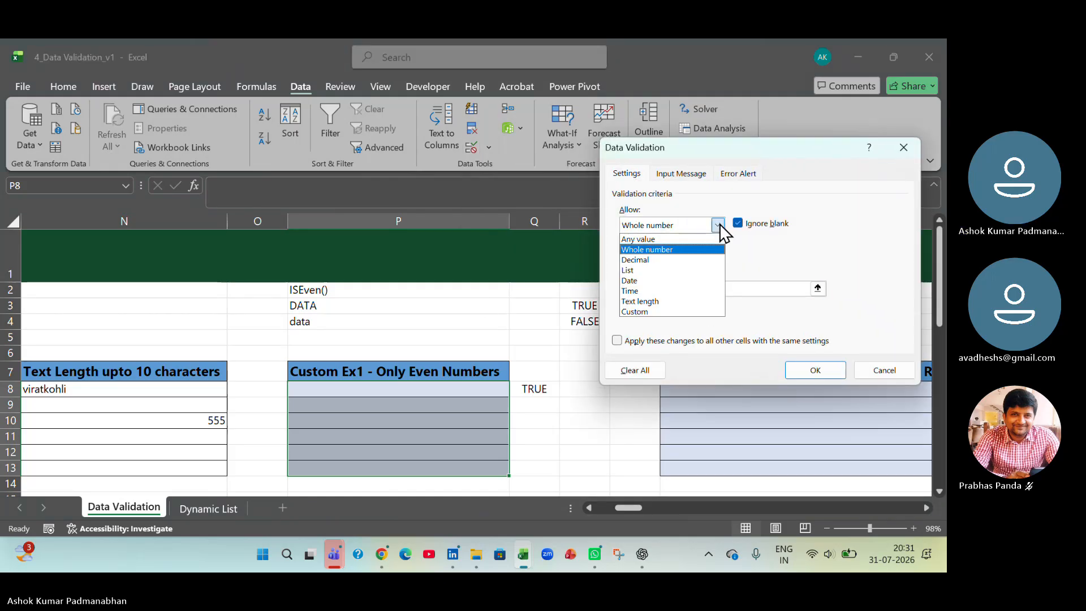
{"action": "left_click", "coordinate": [691, 311]}
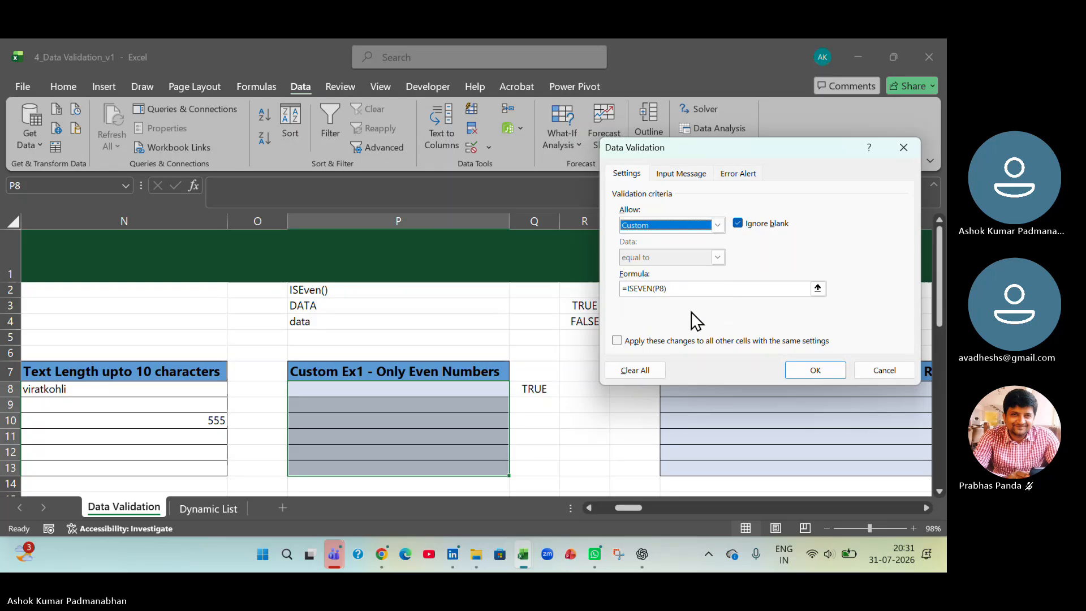
{"action": "left_click", "coordinate": [703, 288]}
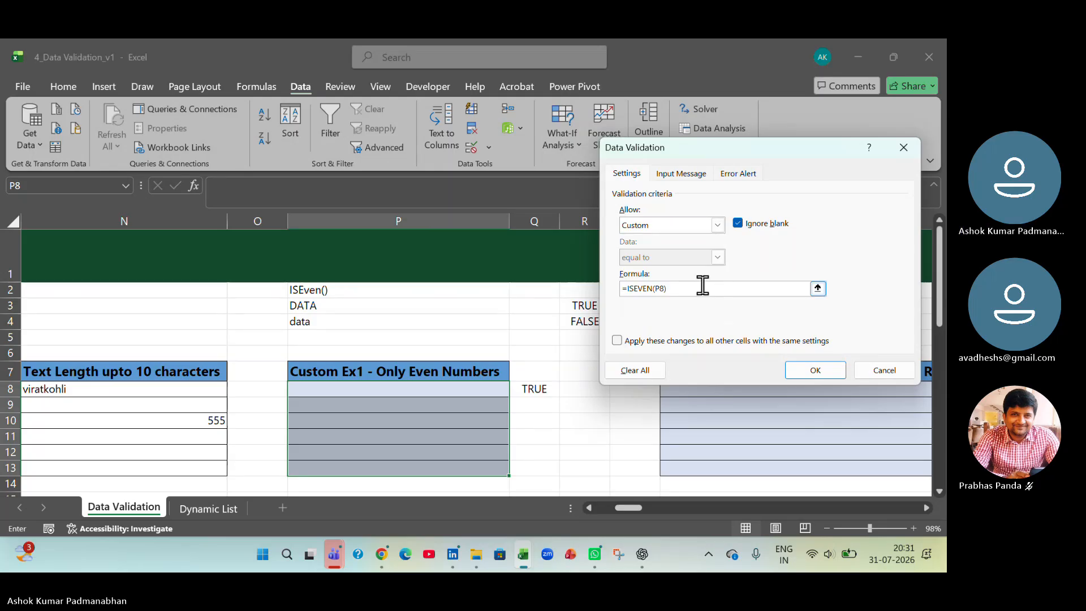
{"action": "left_click", "coordinate": [815, 370]}
- Test the custom rule in P8 by trying 1, and replace it with 2
{"action": "left_click", "coordinate": [471, 404]}
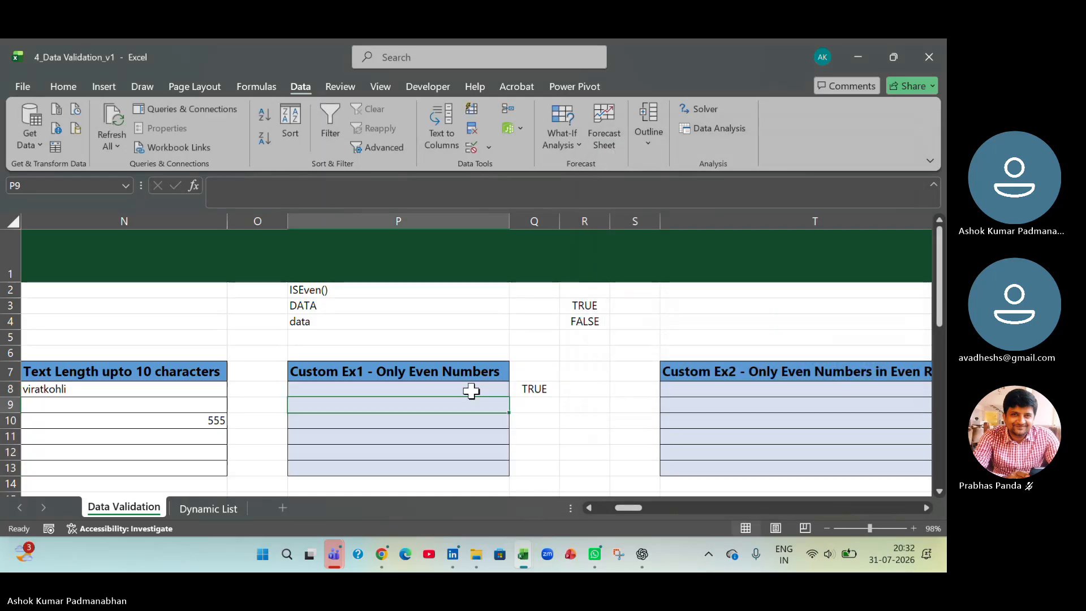
{"action": "left_click", "coordinate": [471, 391]}
{"action": "type", "text": "1"}
{"action": "key", "text": "Return"}
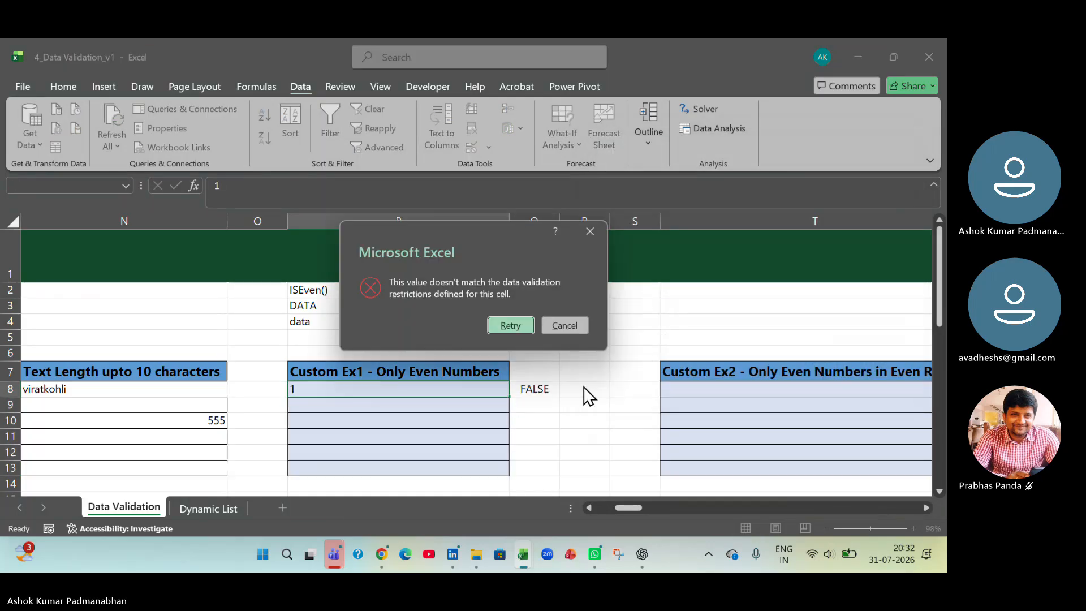
{"action": "key", "text": "Return"}
{"action": "type", "text": "2"}
{"action": "key", "text": "Return"}
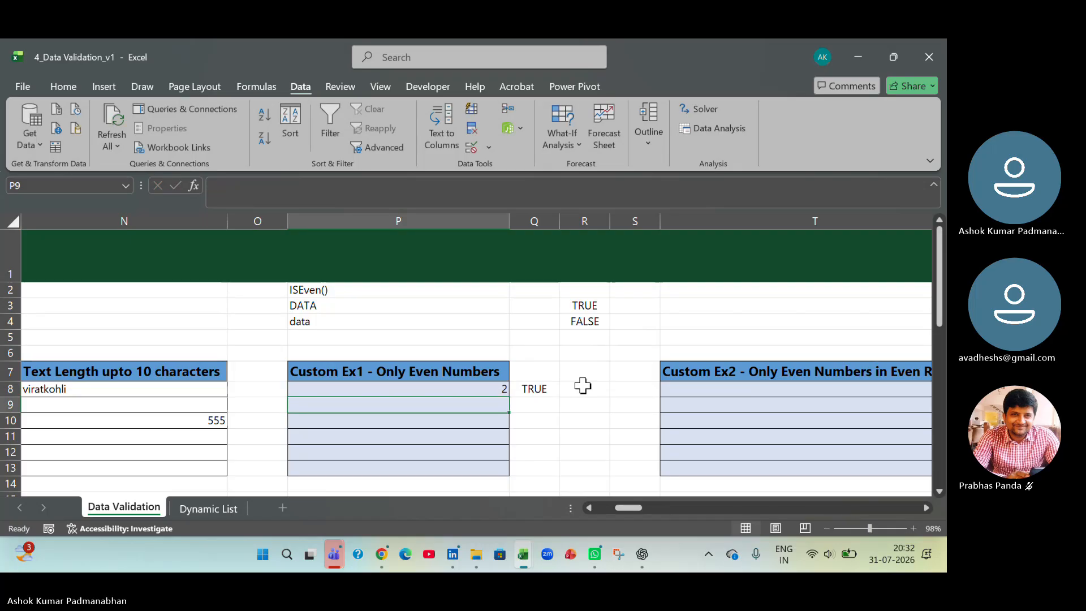
- Reopen the validation settings for P8:P13 and review the allowed criteria types, keeping Custom selected
{"action": "left_click_drag", "start_coordinate": [485, 389], "coordinate": [485, 468]}
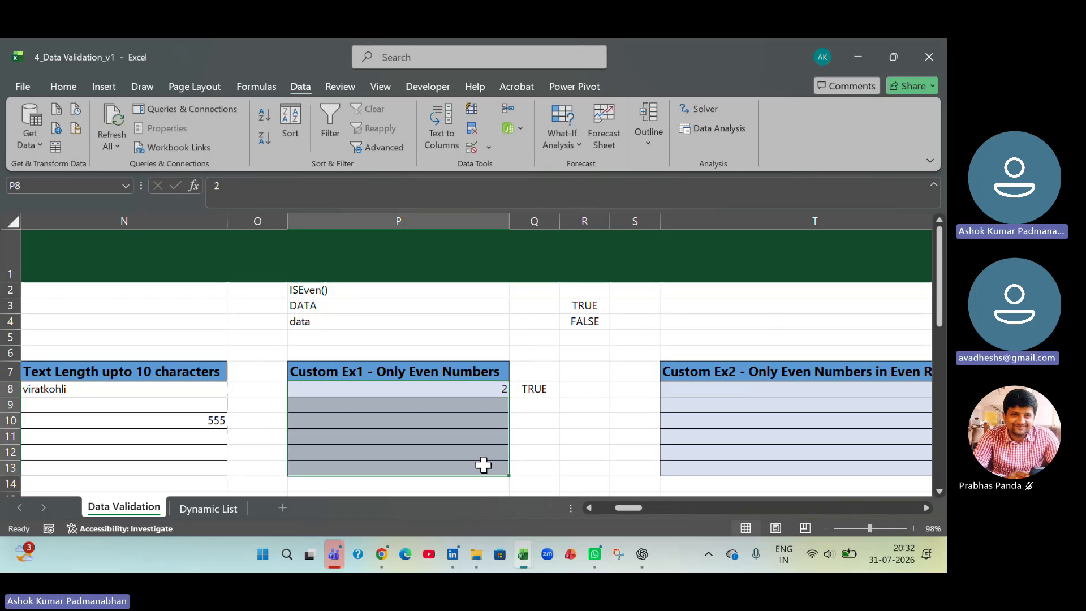
{"action": "left_click", "coordinate": [490, 147]}
{"action": "left_click", "coordinate": [494, 169]}
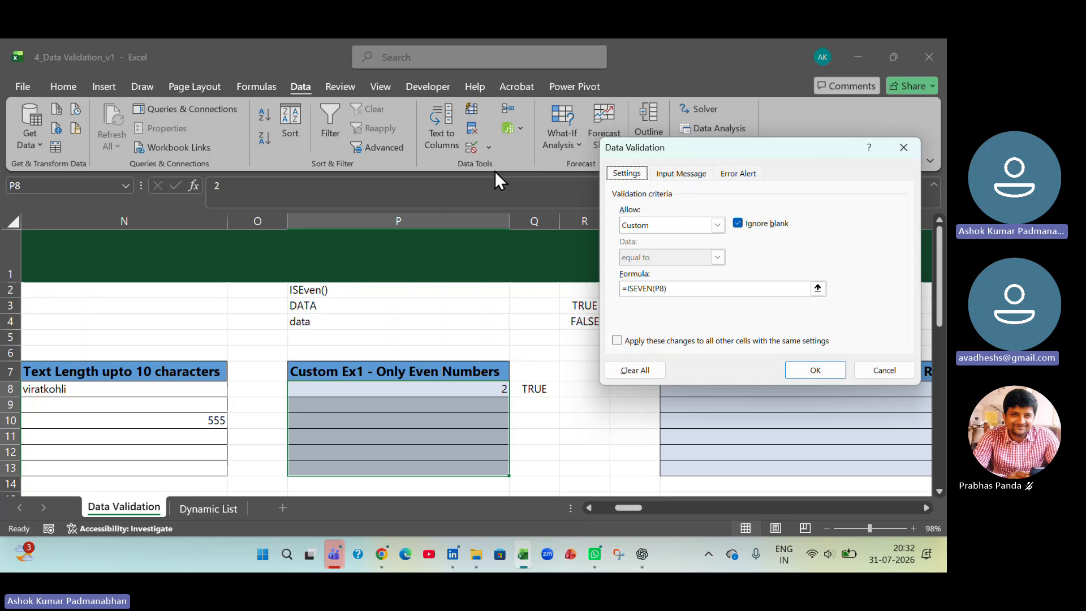
{"action": "left_click", "coordinate": [718, 225]}
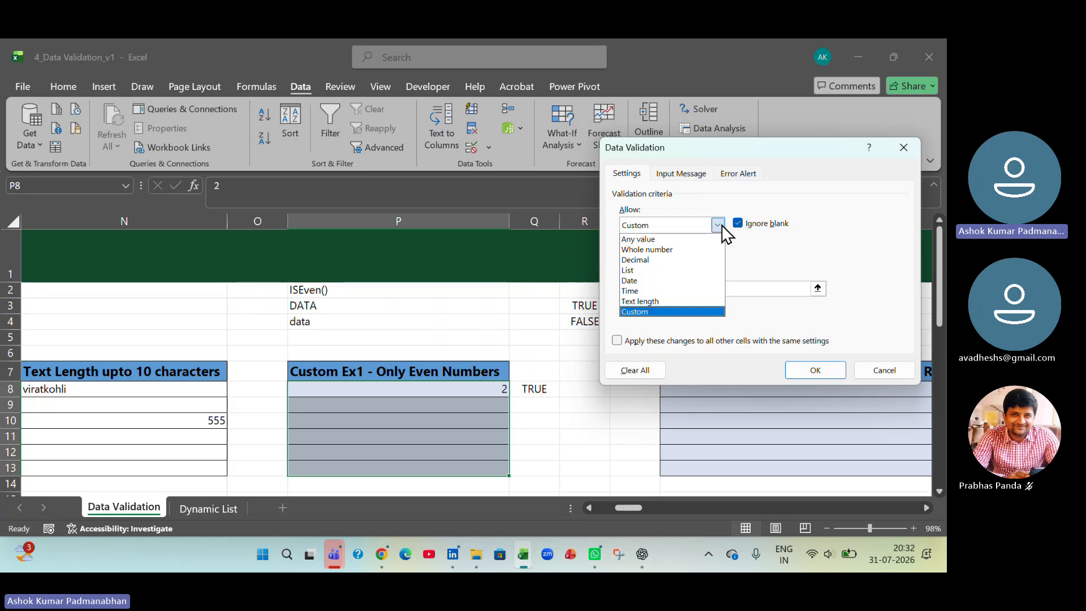
{"action": "left_click", "coordinate": [681, 310]}
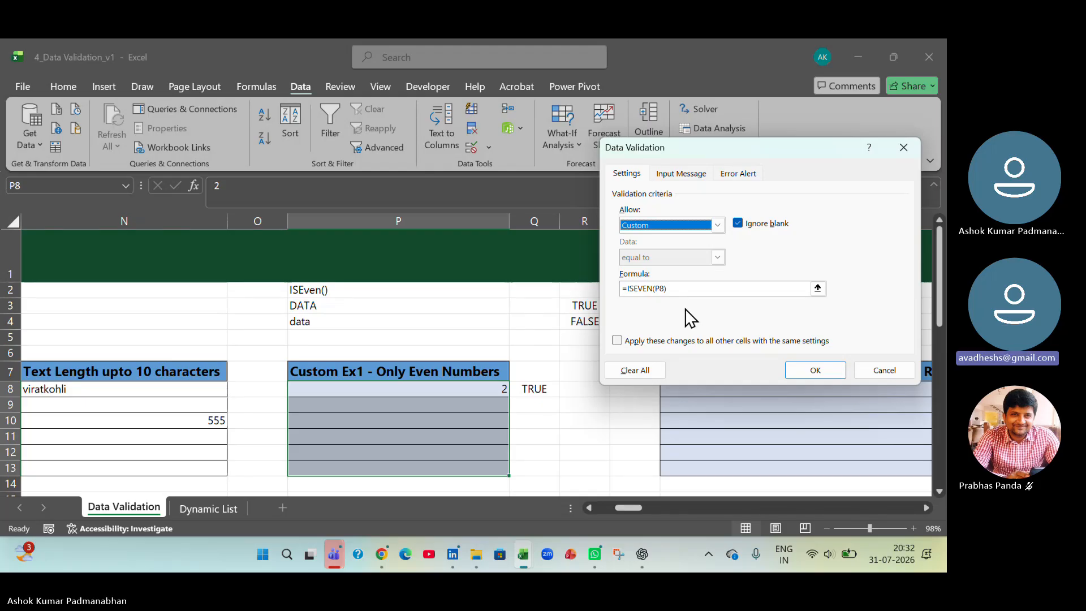
- Give the error alert for P8:P13 the title "Even Number", keeping the Stop style
{"action": "left_click", "coordinate": [728, 176]}
{"action": "left_click", "coordinate": [782, 250]}
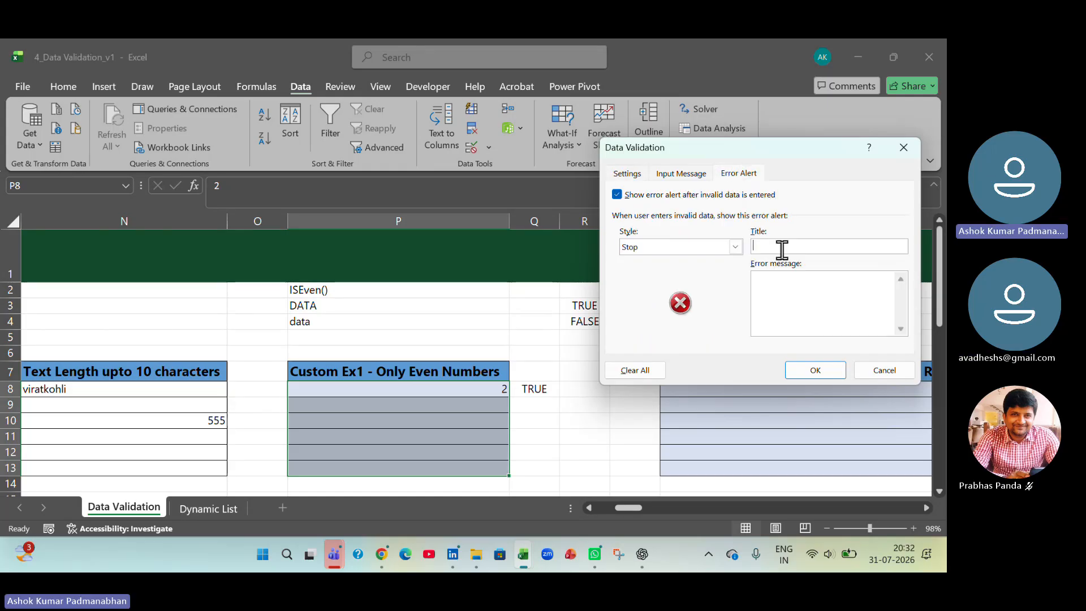
{"action": "type", "text": "Even N"}
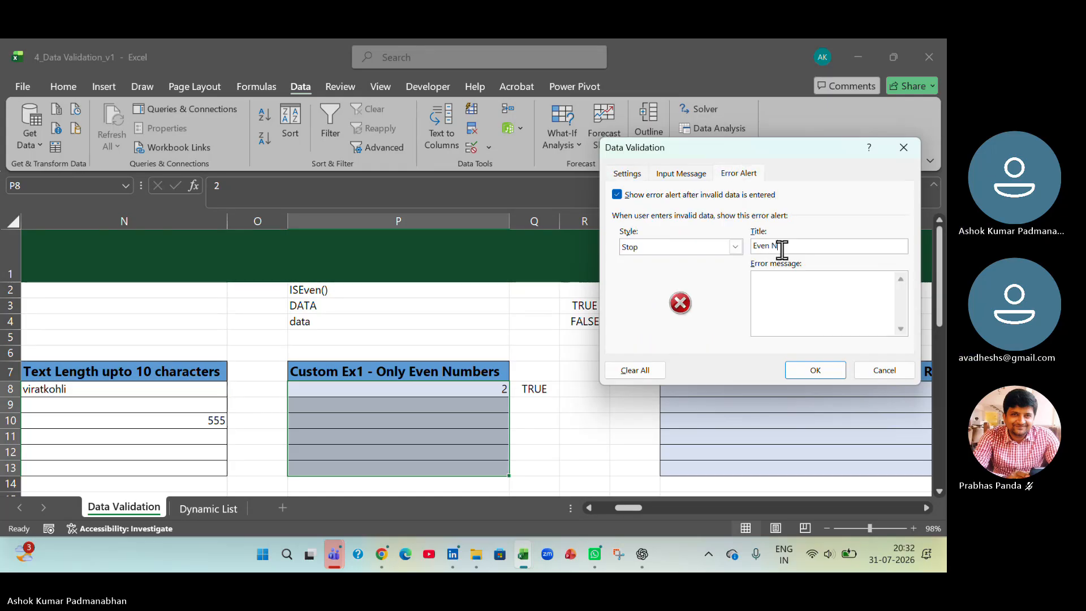
{"action": "type", "text": "umber"}
- Set the alert's error message to "Enter a even number" and apply the validation rule
{"action": "left_click", "coordinate": [786, 283]}
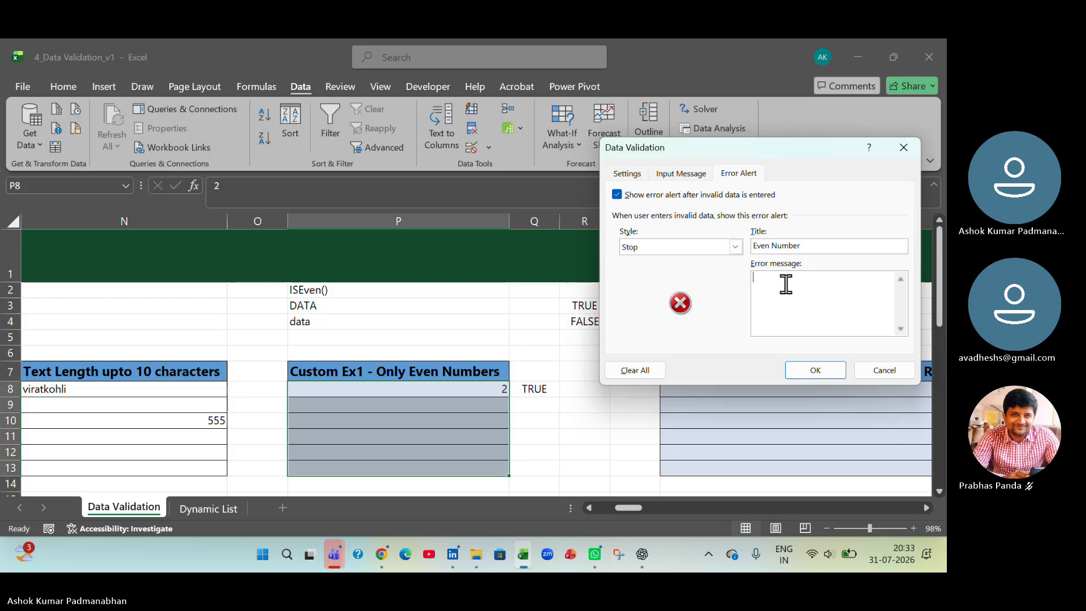
{"action": "type", "text": "Enter Even Number"}
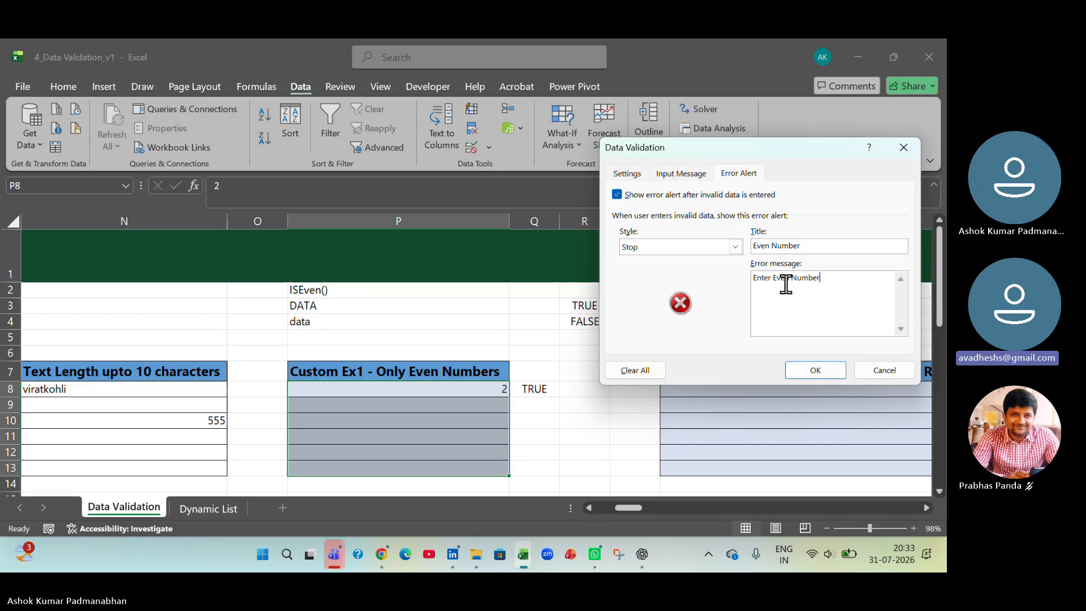
{"action": "left_click", "coordinate": [772, 278]}
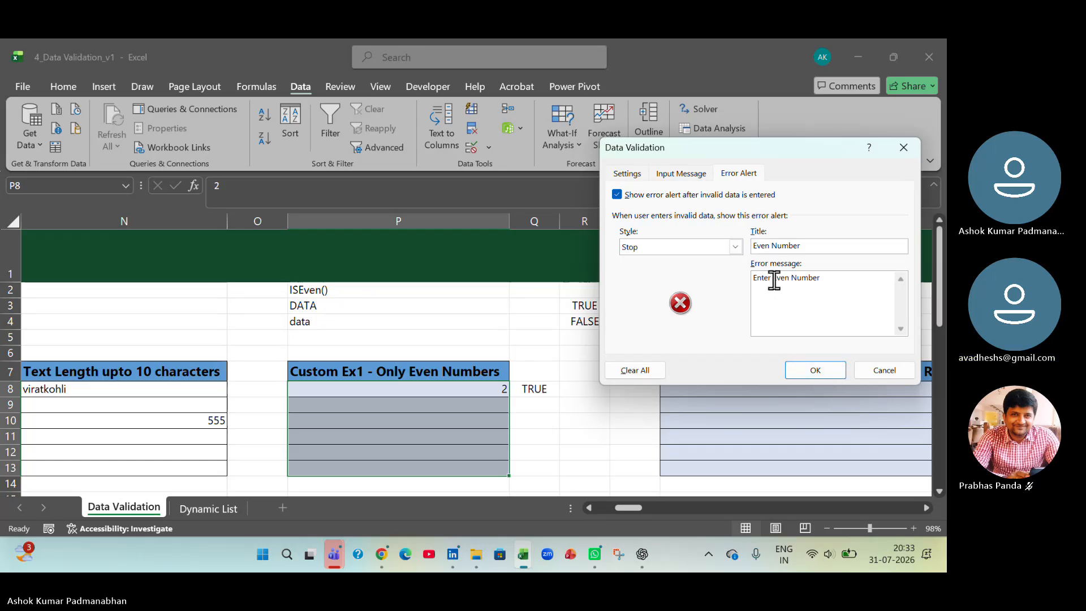
{"action": "type", "text": "a"}
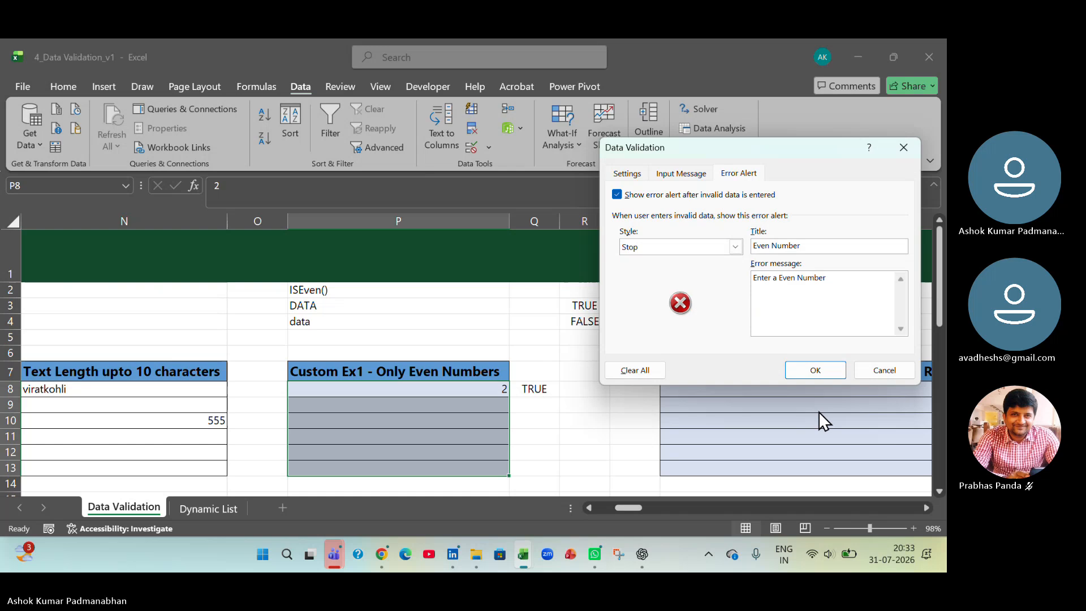
{"action": "key", "text": "Delete"}
{"action": "type", "text": "e"}
{"action": "left_click", "coordinate": [803, 279]}
{"action": "key", "text": "BackSpace"}
{"action": "type", "text": "n"}
{"action": "left_click", "coordinate": [828, 375]}
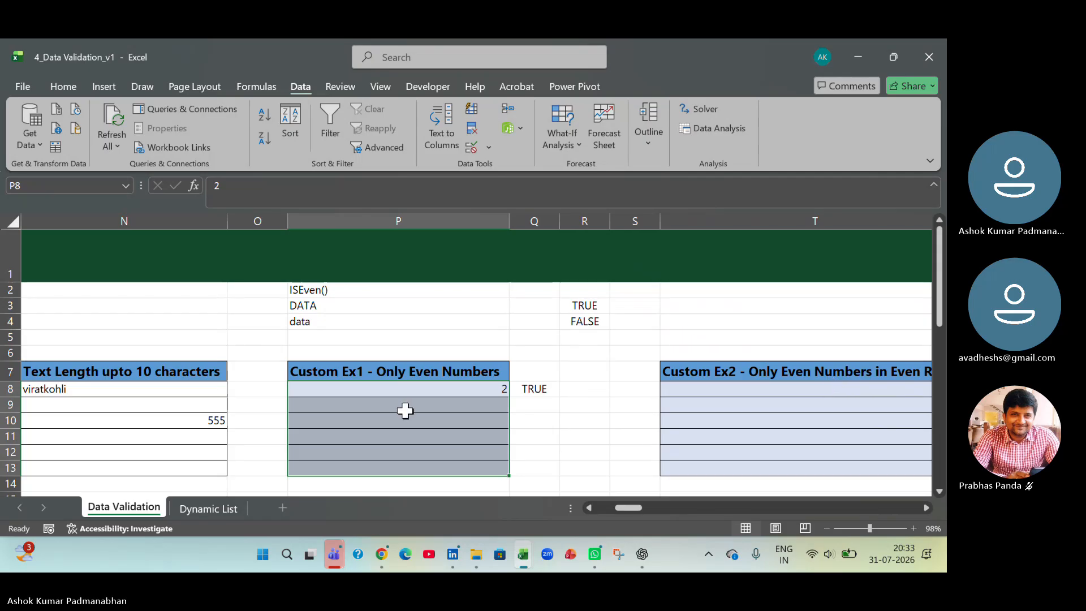
- Reopen the validation rule for P8:P13 and review its error alert and custom formula settings
{"action": "left_click", "coordinate": [490, 147]}
{"action": "left_click", "coordinate": [494, 165]}
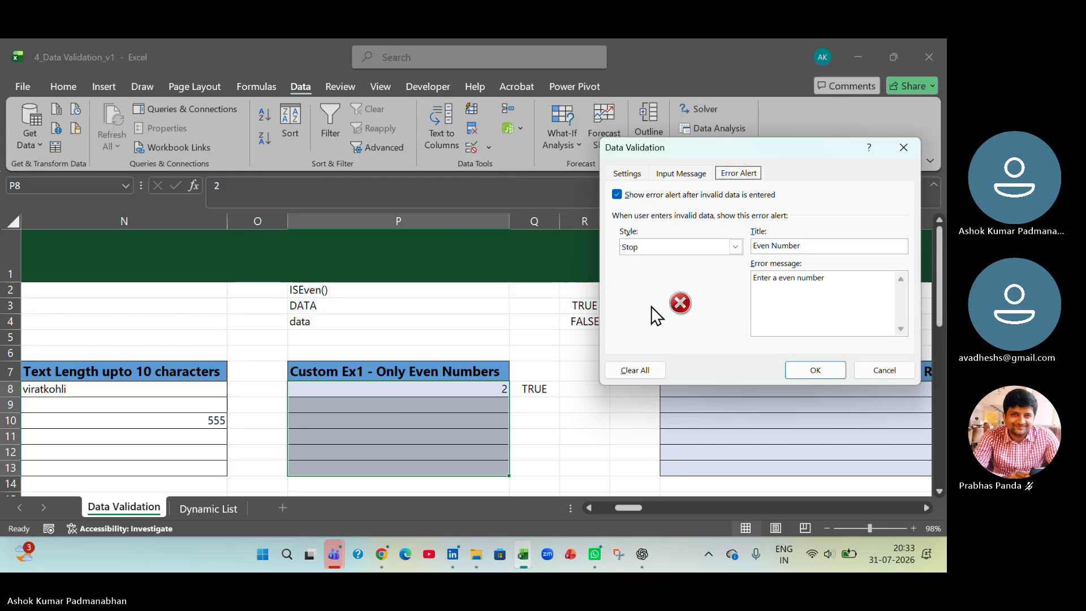
{"action": "left_click", "coordinate": [626, 173]}
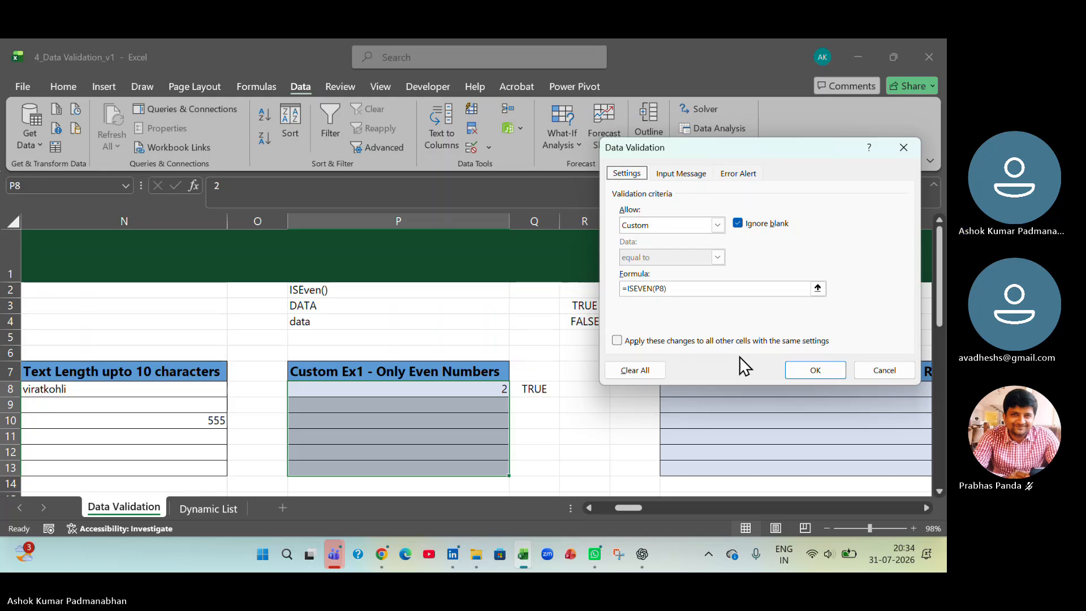
{"action": "left_click", "coordinate": [806, 370]}
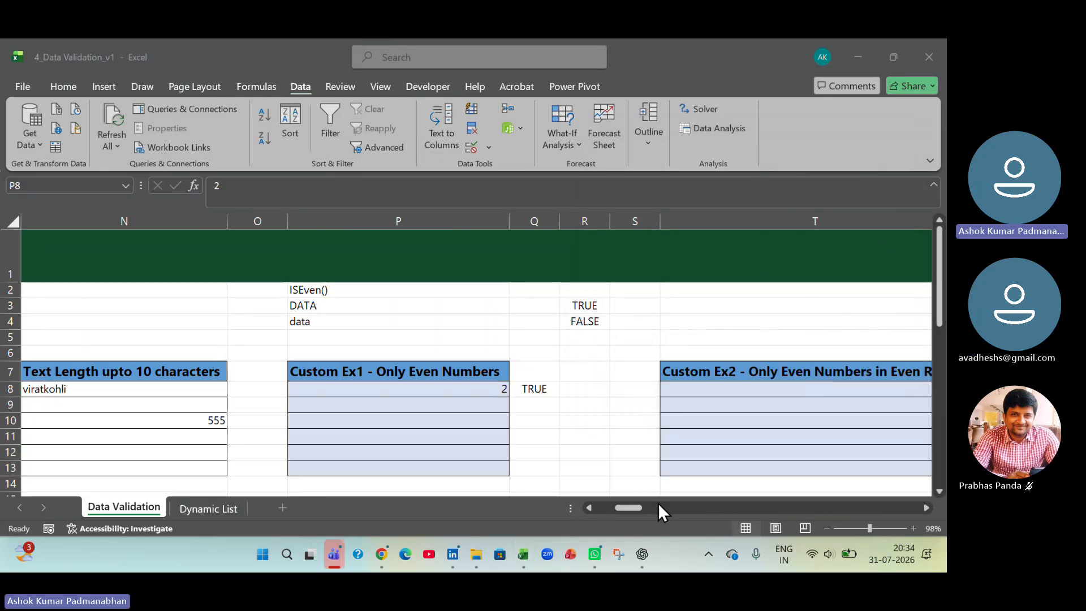
{"action": "key", "text": "shift+Down"}
{"action": "key", "text": "shift+Down"}
{"action": "key", "text": "shift+Down"}
{"action": "key", "text": "shift+Down"}
{"action": "key", "text": "shift+Down"}
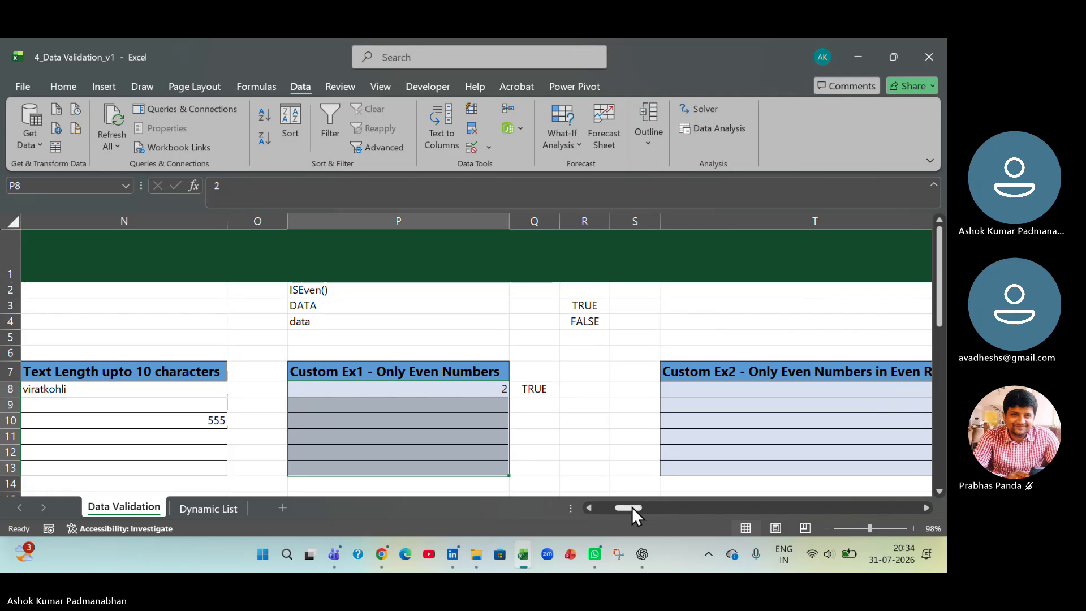
{"action": "left_click_drag", "start_coordinate": [633, 507], "coordinate": [633, 508]}
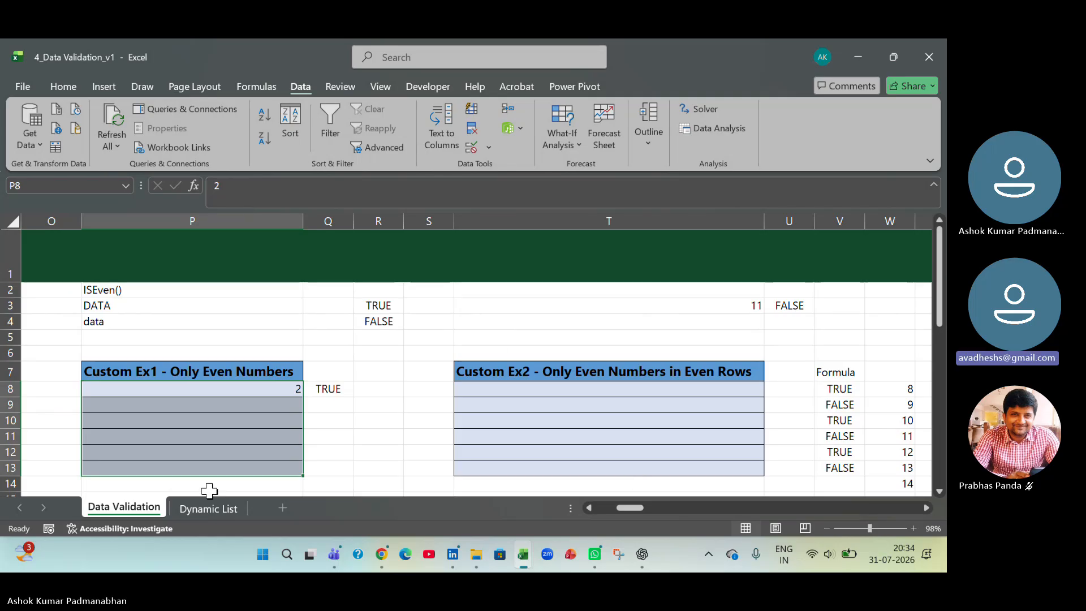
{"action": "left_click", "coordinate": [488, 149]}
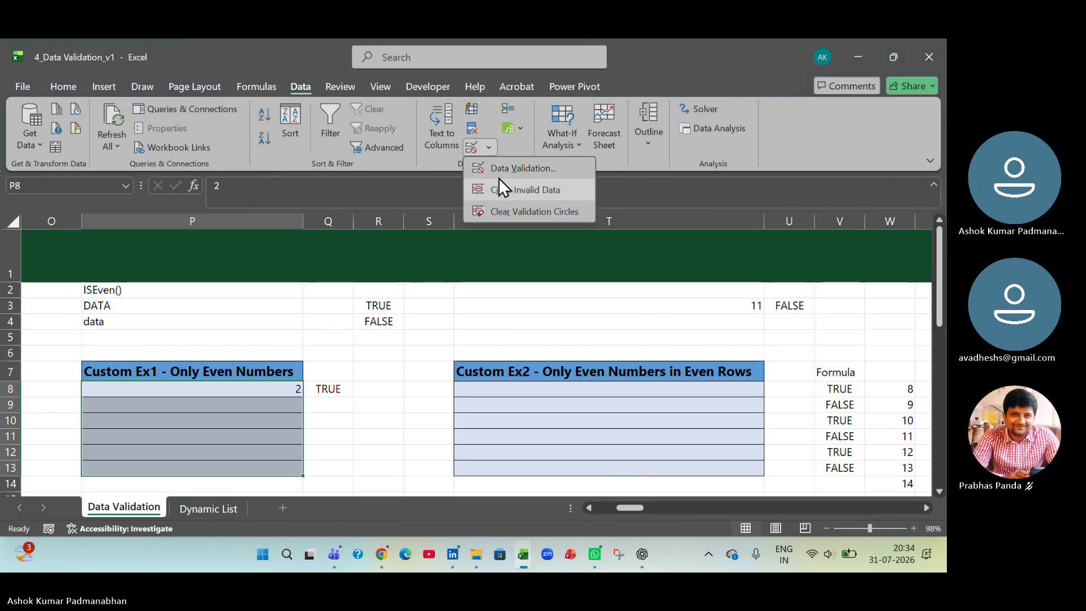
{"action": "left_click", "coordinate": [503, 166]}
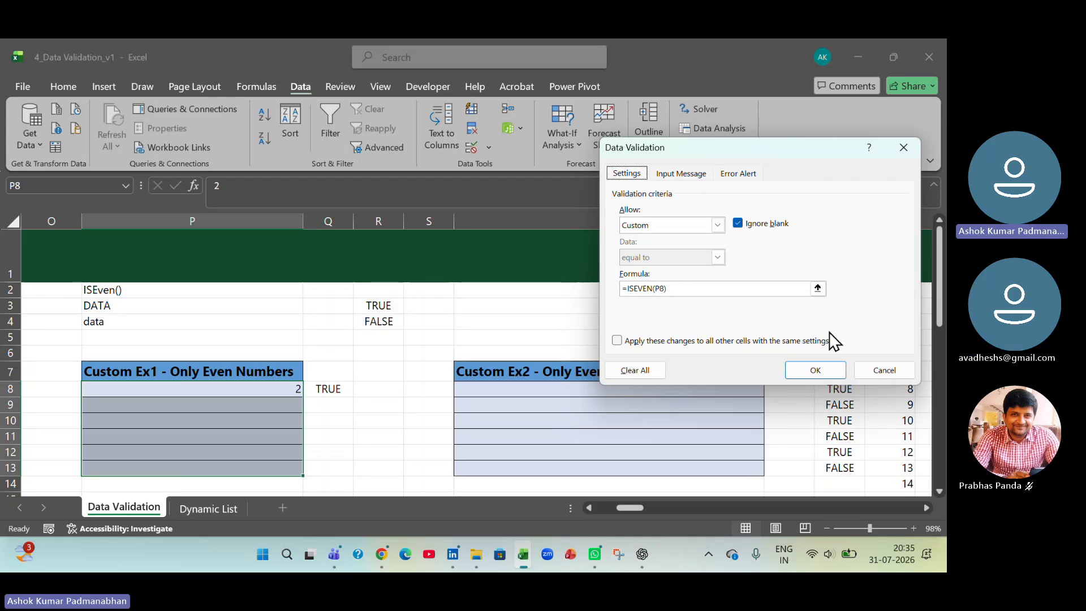
{"action": "left_click", "coordinate": [820, 372]}
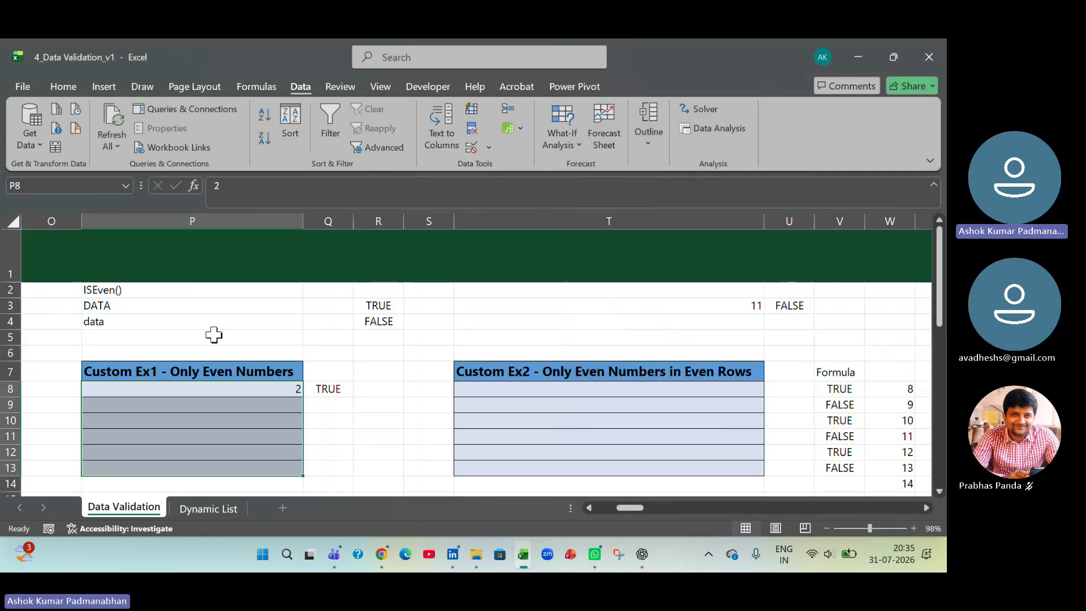
- Test the error alert by trying 7 in P9, including a retry, and discard the entry
{"action": "left_click", "coordinate": [245, 403]}
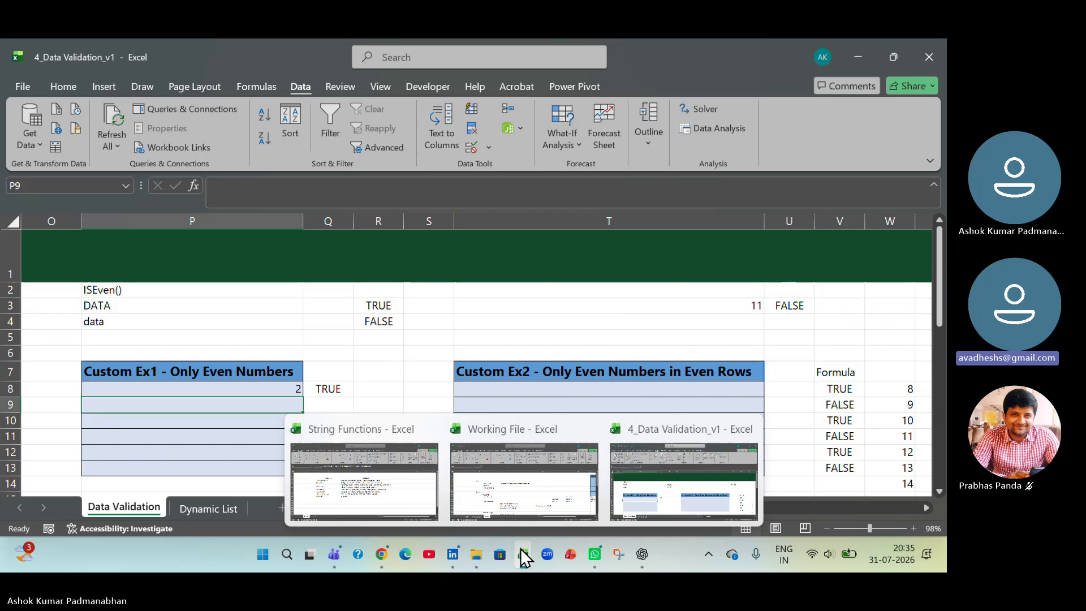
{"action": "type", "text": "7"}
{"action": "key", "text": "Return"}
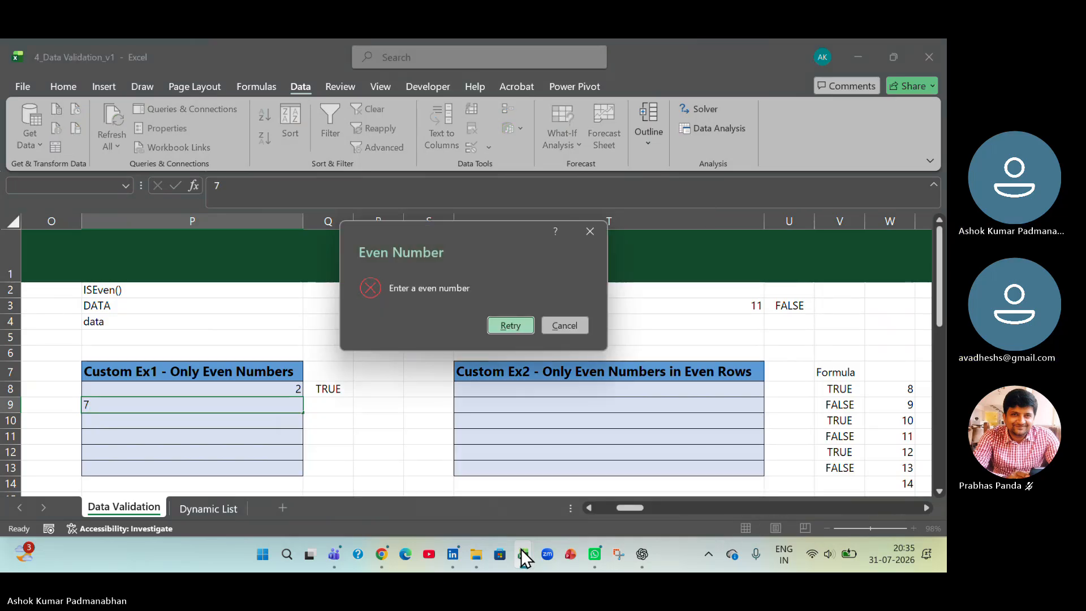
{"action": "key", "text": "Return"}
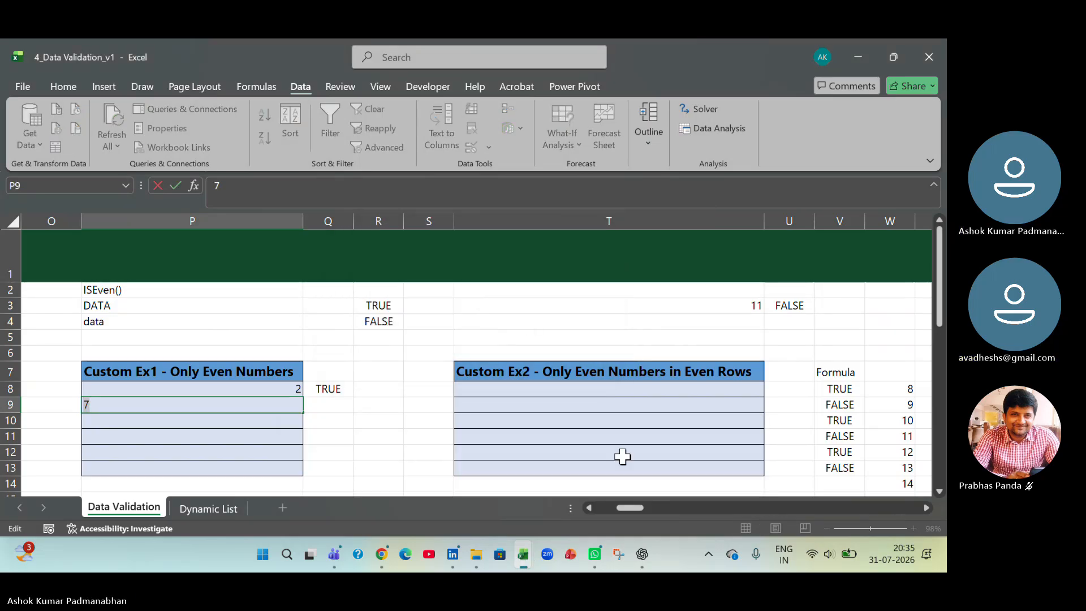
{"action": "key", "text": "Return"}
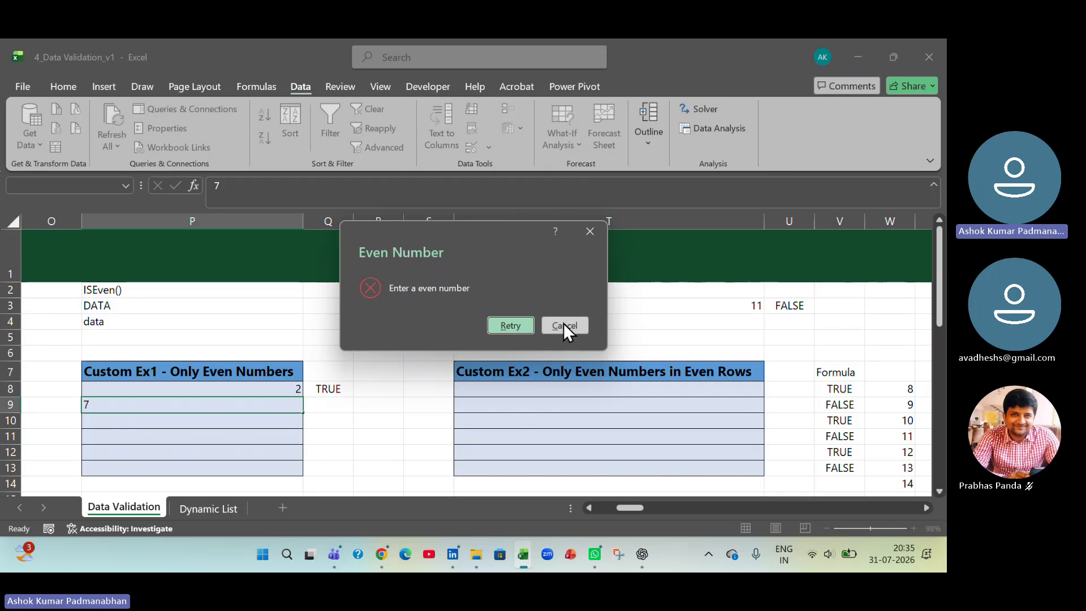
{"action": "left_click", "coordinate": [562, 322]}
- Examine the range T8:T13 under Custom Ex2 - Only Even Numbers in Even Rows, comparing even row 8 with odd row 9
{"action": "left_click_drag", "start_coordinate": [571, 385], "coordinate": [563, 468]}
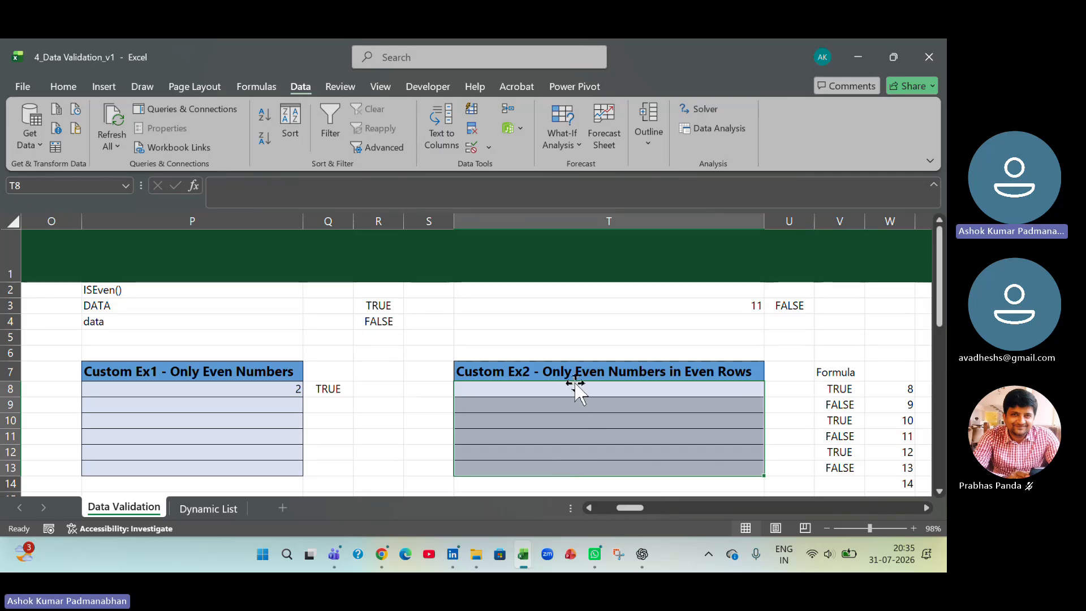
{"action": "left_click", "coordinate": [487, 389]}
{"action": "left_click", "coordinate": [3, 388]}
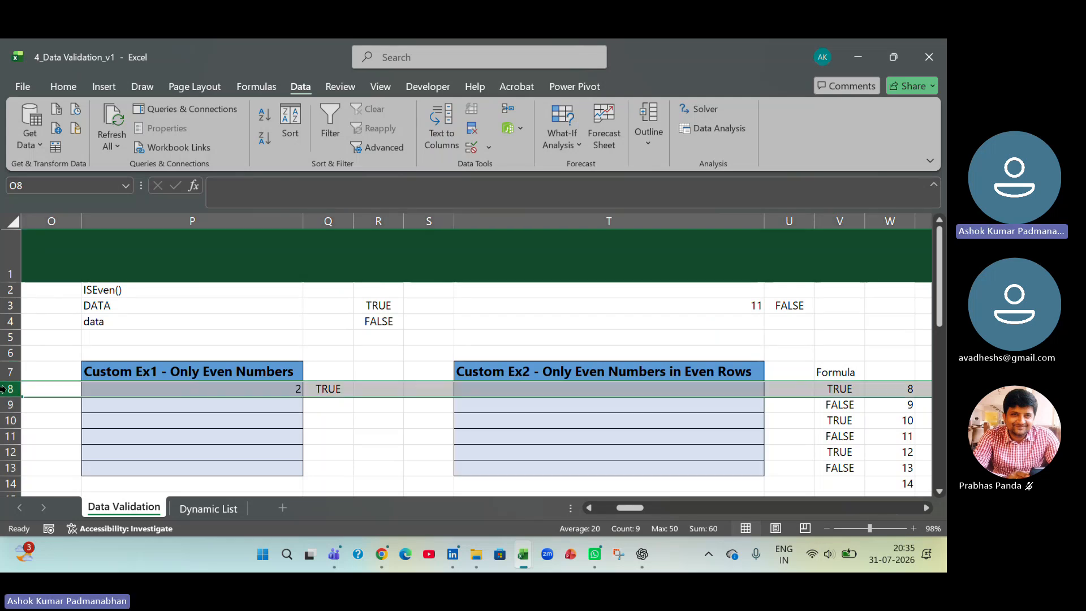
{"action": "left_click", "coordinate": [604, 391]}
{"action": "left_click", "coordinate": [606, 404]}
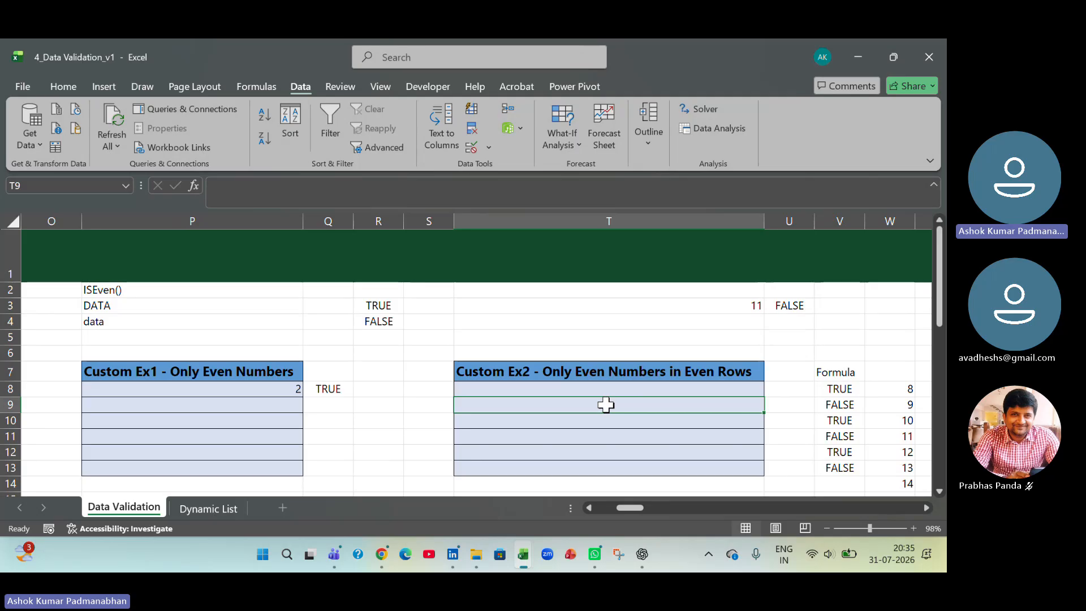
{"action": "left_click", "coordinate": [10, 405]}
{"action": "left_click", "coordinate": [474, 404]}
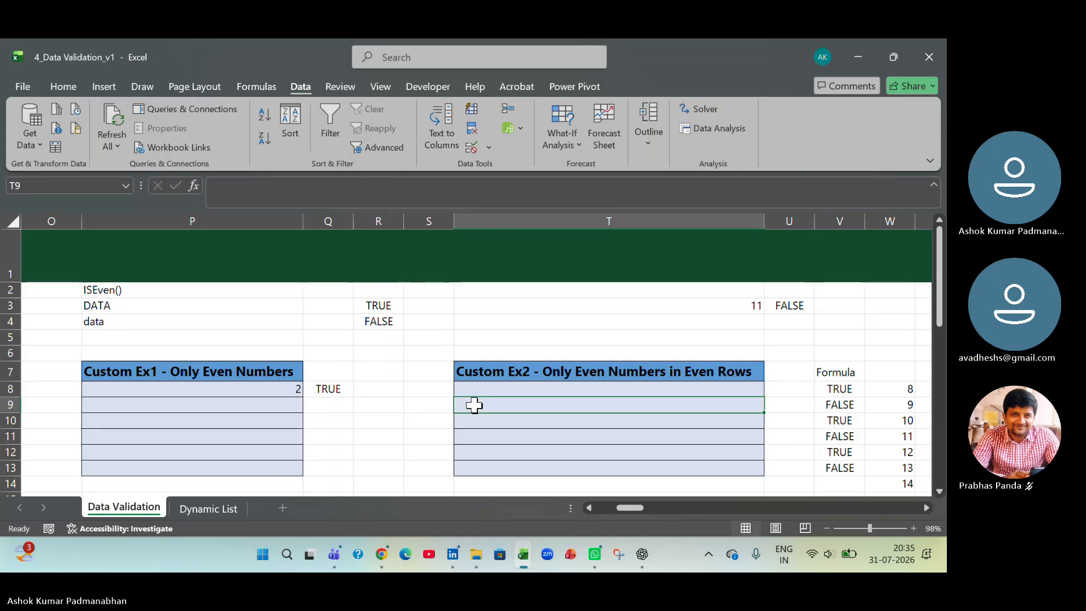
{"action": "left_click_drag", "start_coordinate": [493, 388], "coordinate": [500, 472]}
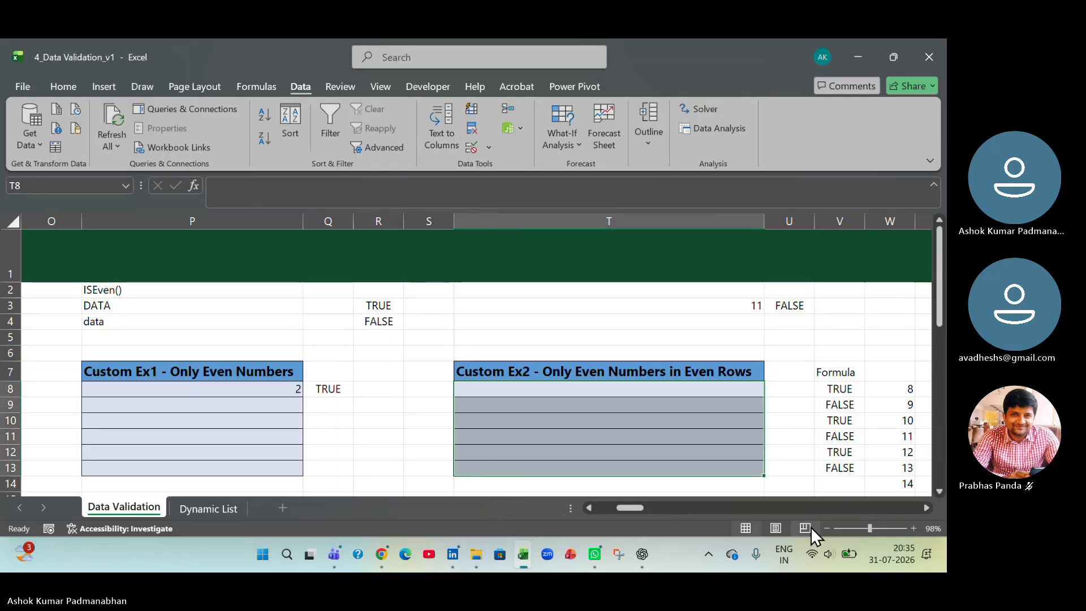
- Open the formula in V8 beside Custom Ex2 and examine its first condition, ISEVEN(ROW())
{"action": "left_click", "coordinate": [926, 507]}
{"action": "left_click", "coordinate": [926, 507]}
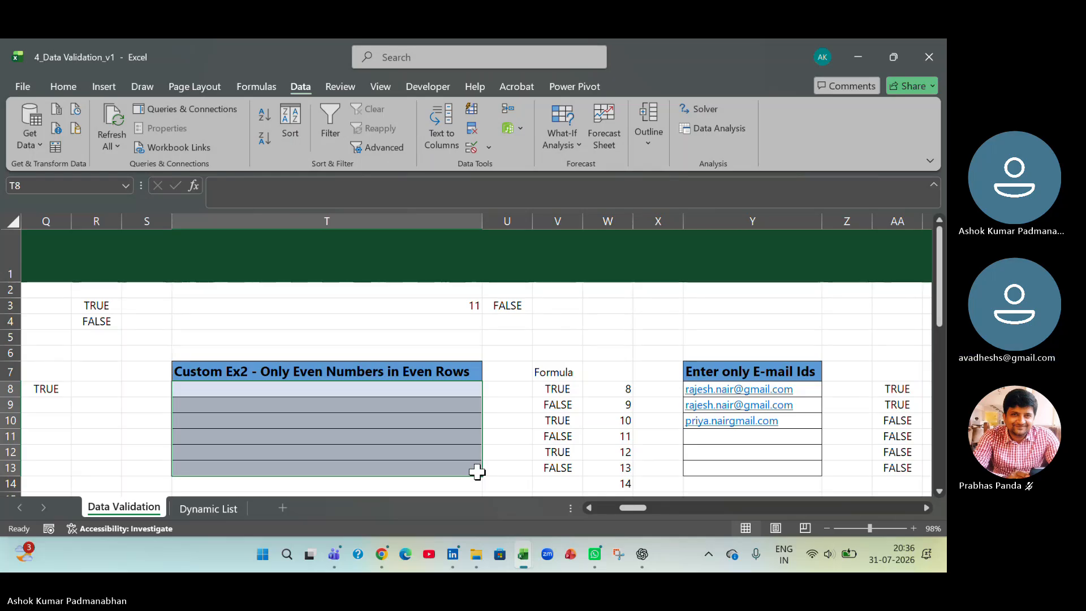
{"action": "left_click", "coordinate": [576, 388]}
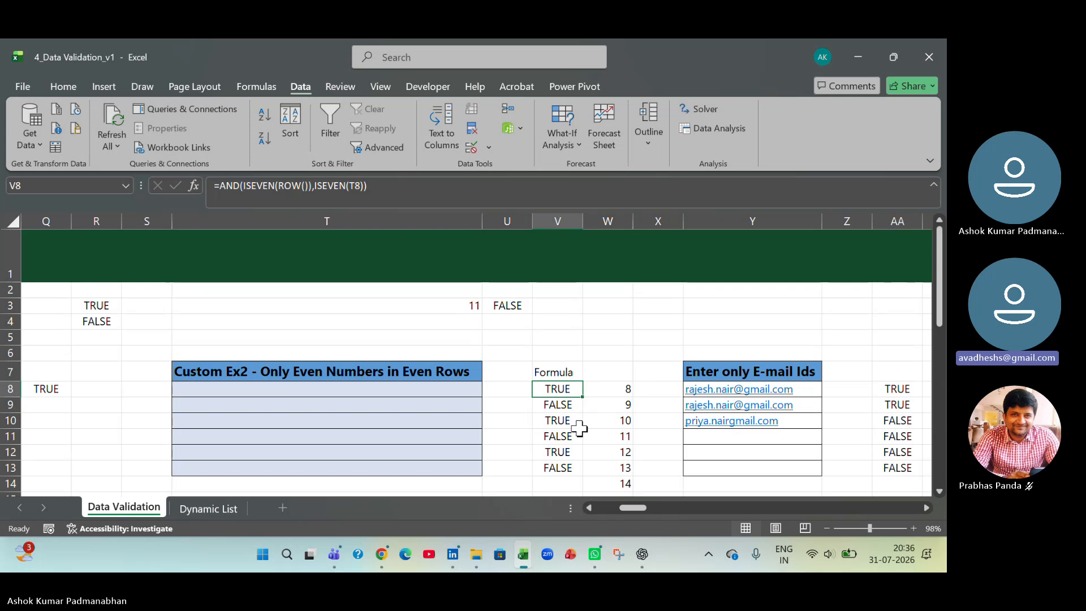
{"action": "double_click", "coordinate": [567, 385]}
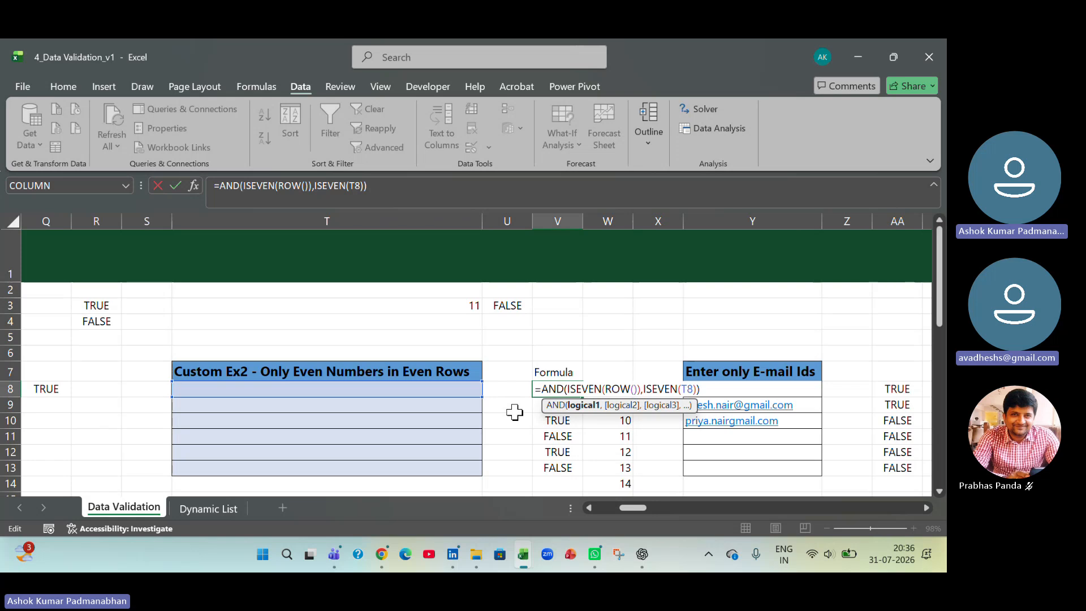
{"action": "key", "text": "shift+Right"}
{"action": "key", "text": "shift+Right"}
{"action": "key", "text": "shift+Right"}
{"action": "key", "text": "shift+Right"}
{"action": "key", "text": "shift+Right"}
{"action": "key", "text": "shift+Right"}
{"action": "key", "text": "shift+Right"}
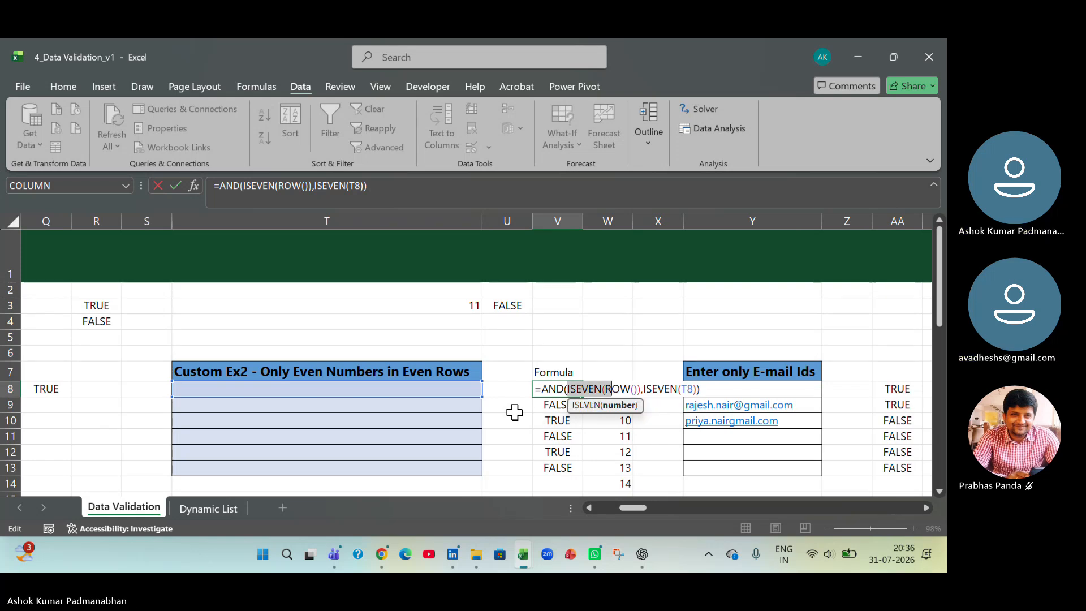
{"action": "key", "text": "shift+Right"}
{"action": "key", "text": "shift+Right"}
{"action": "key", "text": "shift+Right"}
{"action": "key", "text": "shift+Right"}
{"action": "key", "text": "shift+Right"}
{"action": "key", "text": "shift+Right"}
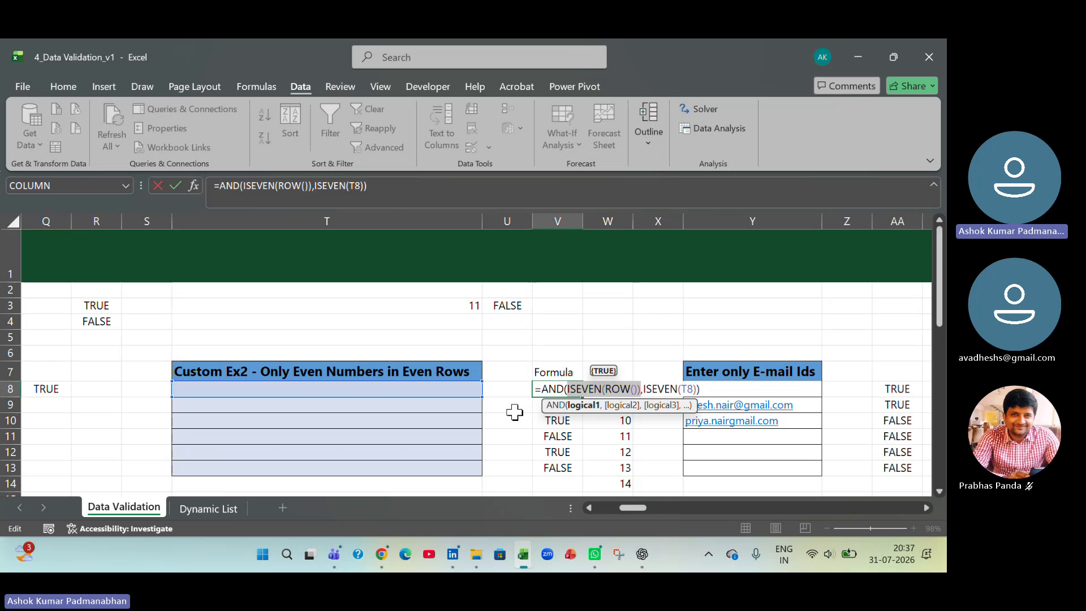
- Examine the second condition of the V8 formula, ISEVEN(T8), argument by argument
{"action": "key", "text": "shift+Left"}
{"action": "key", "text": "Right"}
{"action": "key", "text": "Right"}
{"action": "key", "text": "Right"}
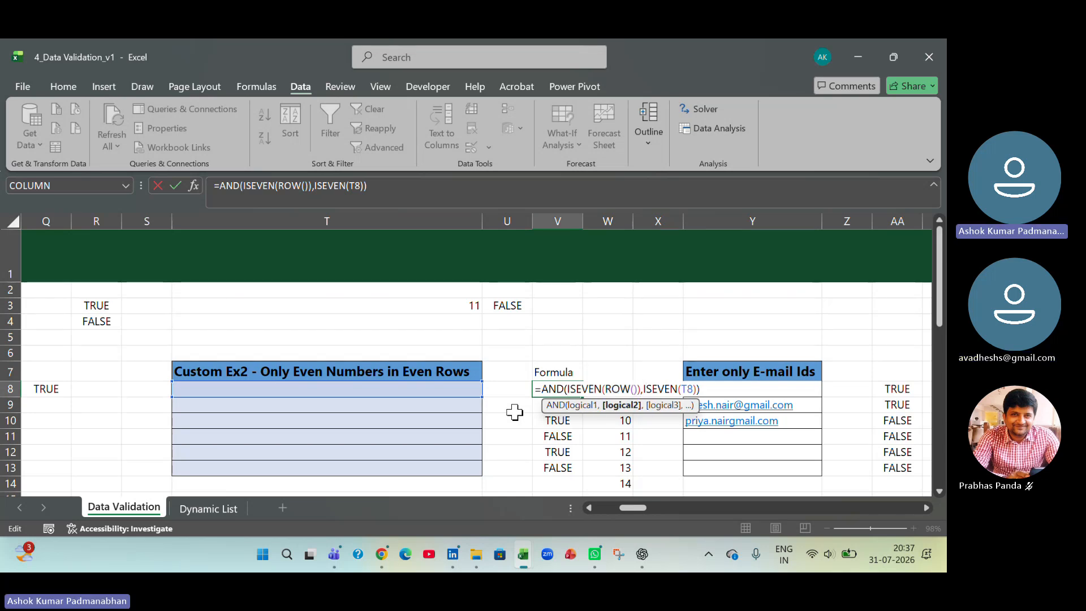
{"action": "key", "text": "Right"}
{"action": "key", "text": "Right"}
{"action": "key", "text": "Right"}
{"action": "key", "text": "Right"}
{"action": "key", "text": "Right"}
{"action": "key", "text": "Right"}
{"action": "key", "text": "Right"}
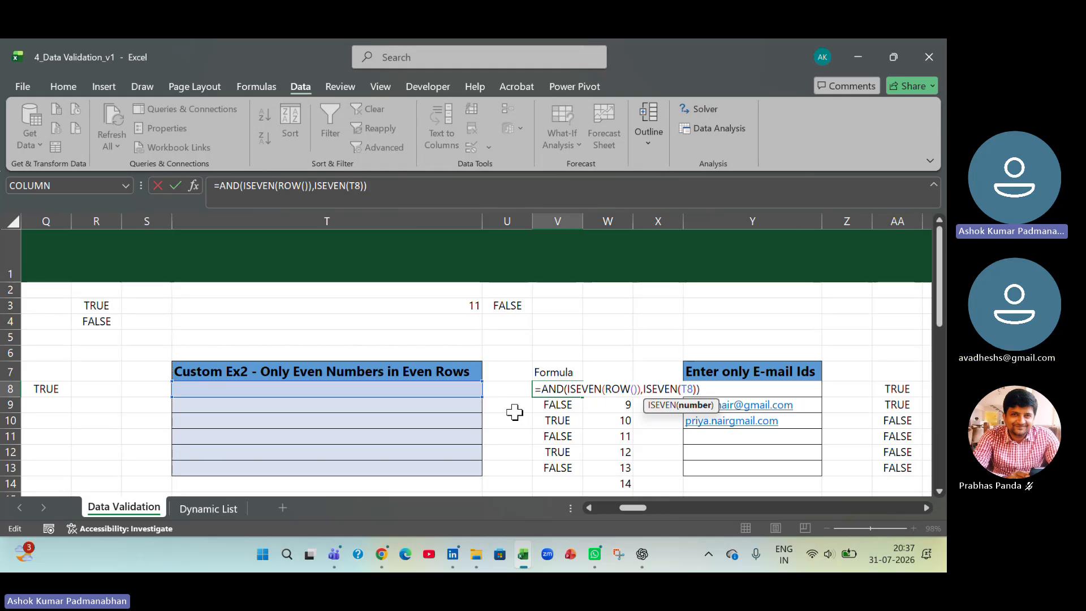
{"action": "key", "text": "Right"}
{"action": "key", "text": "Right"}
{"action": "key", "text": "Right"}
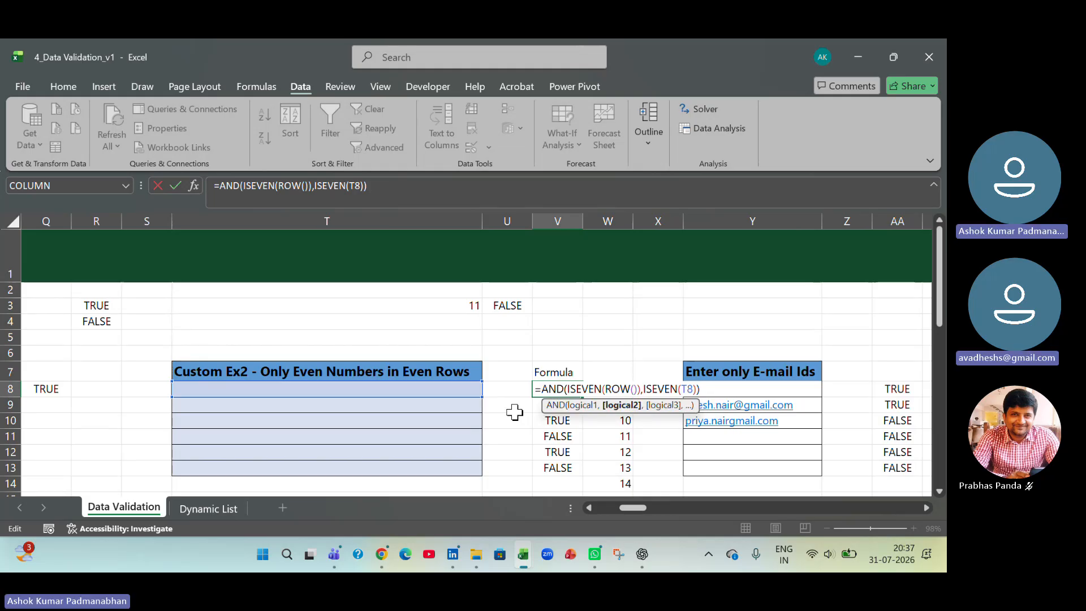
- Preview the result of the whole AND expression in V8, and leave the formula as it is
{"action": "key", "text": "Home"}
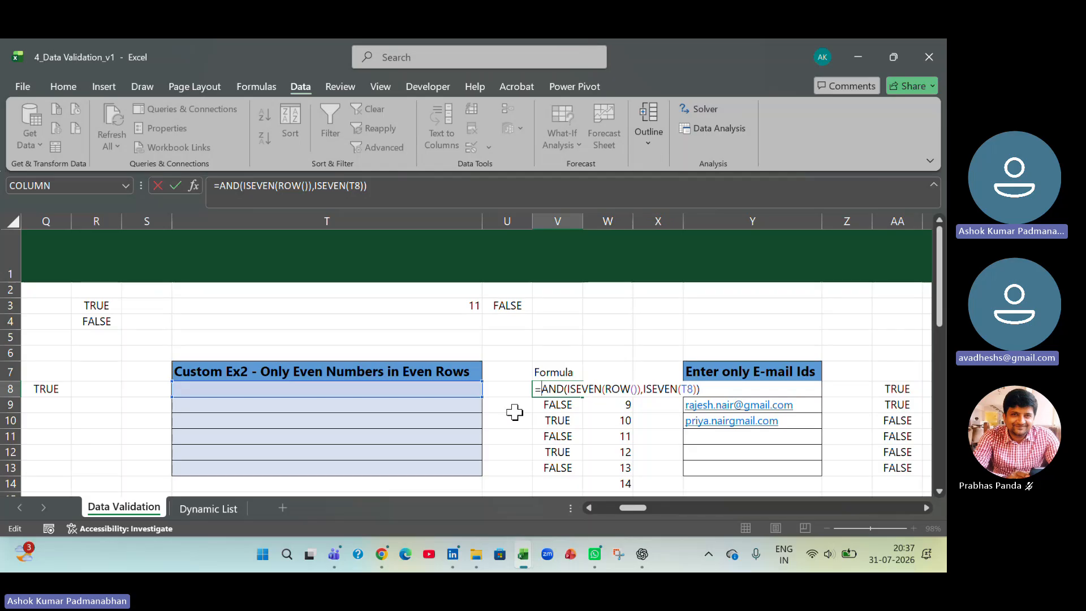
{"action": "key", "text": "Right"}
{"action": "key", "text": "shift+Right"}
{"action": "key", "text": "shift+Right"}
{"action": "key", "text": "shift+Right"}
{"action": "key", "text": "shift+Right"}
{"action": "key", "text": "shift+Right"}
{"action": "key", "text": "shift+Right"}
{"action": "key", "text": "shift+Right"}
{"action": "key", "text": "shift+Right"}
{"action": "key", "text": "shift+Right"}
{"action": "key", "text": "shift+Right"}
{"action": "key", "text": "shift+Right"}
{"action": "key", "text": "shift+Right"}
{"action": "key", "text": "shift+Right"}
{"action": "key", "text": "shift+Right"}
{"action": "key", "text": "shift+Right"}
{"action": "key", "text": "shift+Right"}
{"action": "key", "text": "shift+Right"}
{"action": "key", "text": "shift+Right"}
{"action": "key", "text": "shift+Right"}
{"action": "key", "text": "shift+Right"}
{"action": "key", "text": "shift+Right"}
{"action": "key", "text": "shift+Right"}
{"action": "key", "text": "shift+Right"}
{"action": "key", "text": "shift+Right"}
{"action": "key", "text": "shift+Right"}
{"action": "key", "text": "shift+Right"}
{"action": "key", "text": "shift+Right"}
{"action": "key", "text": "shift+Right"}
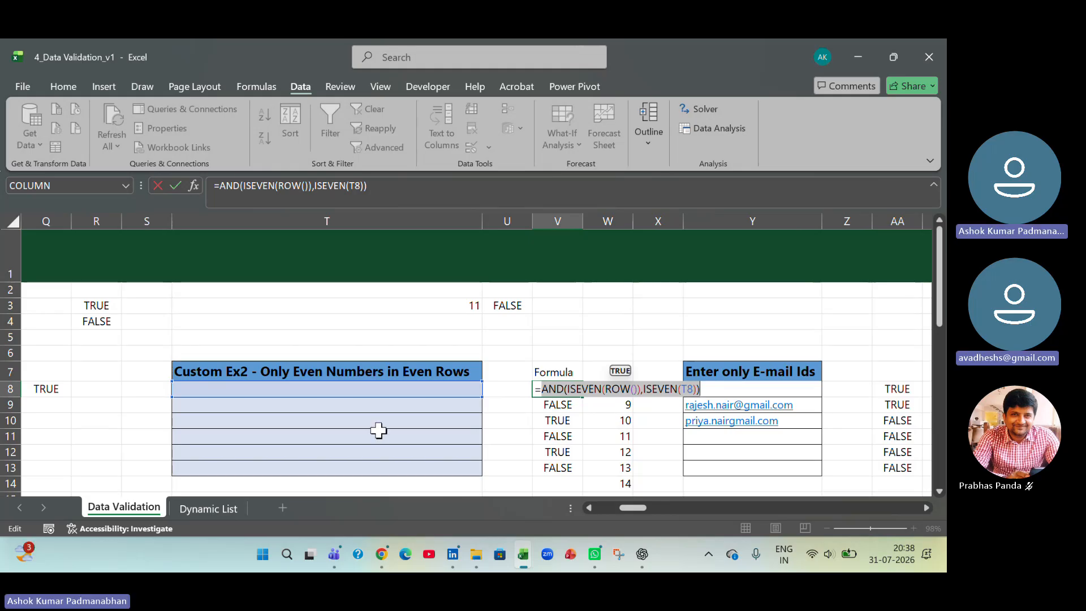
{"action": "key", "text": "Tab"}
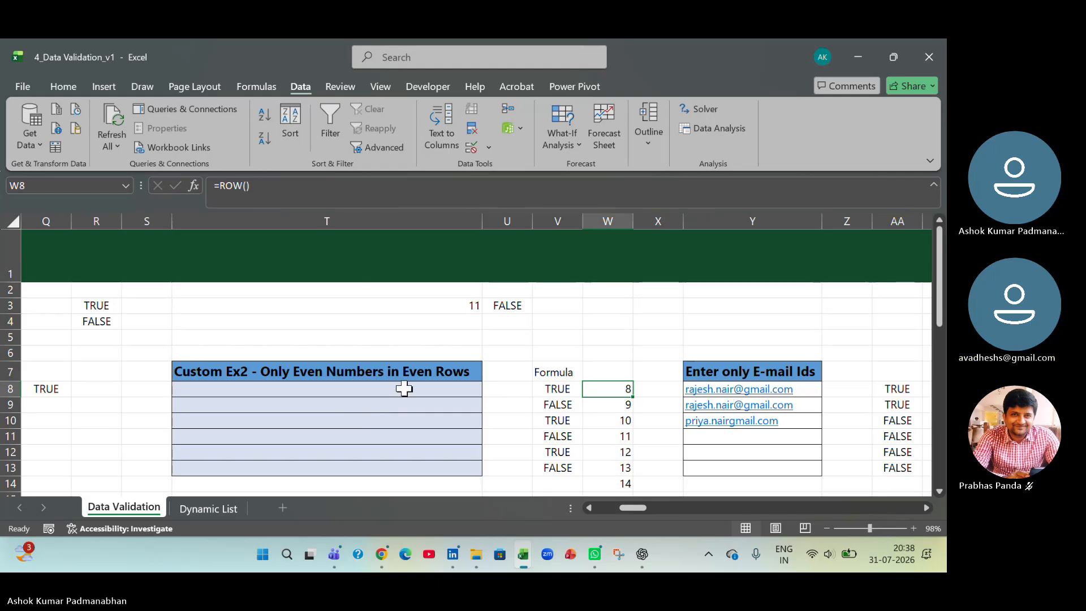
- Set the data validation criteria for T8:T13 under Custom Ex2 to allow Custom
{"action": "left_click_drag", "start_coordinate": [403, 388], "coordinate": [403, 465]}
{"action": "left_click", "coordinate": [490, 148]}
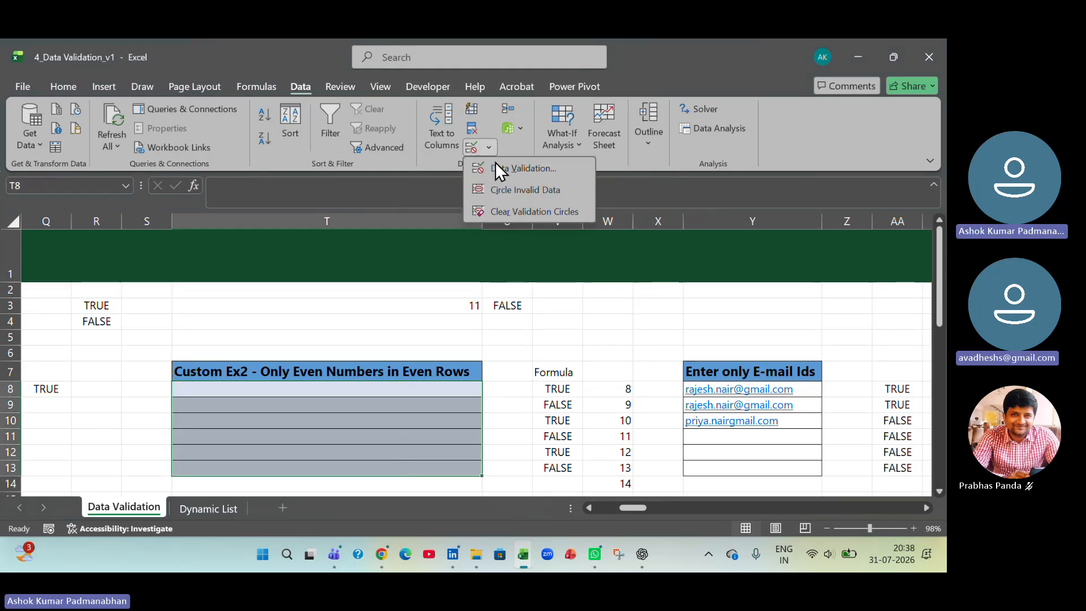
{"action": "left_click", "coordinate": [498, 167]}
{"action": "left_click", "coordinate": [719, 227]}
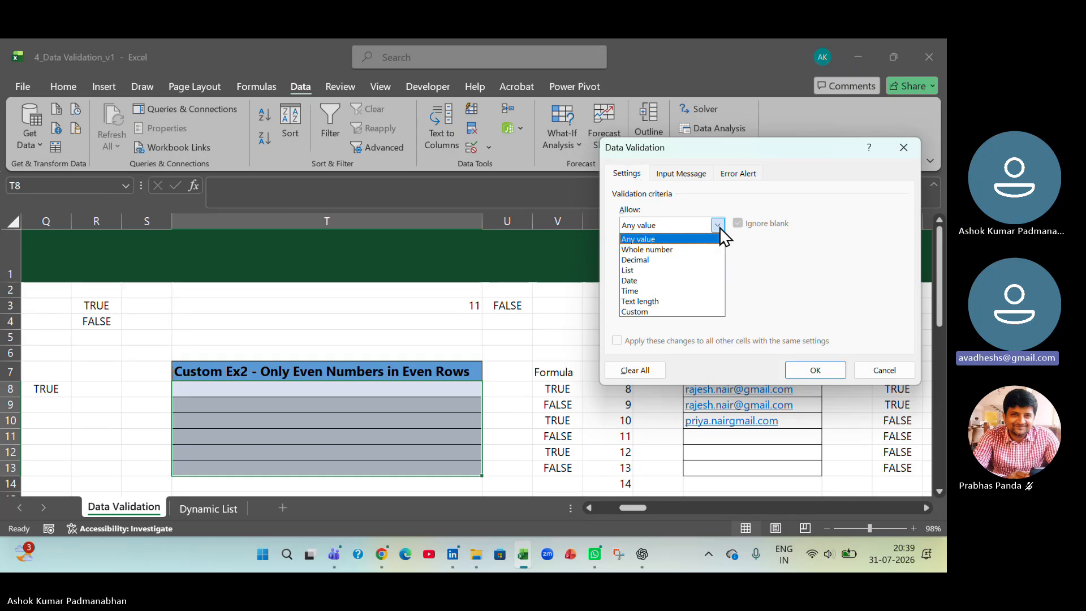
{"action": "left_click", "coordinate": [697, 312]}
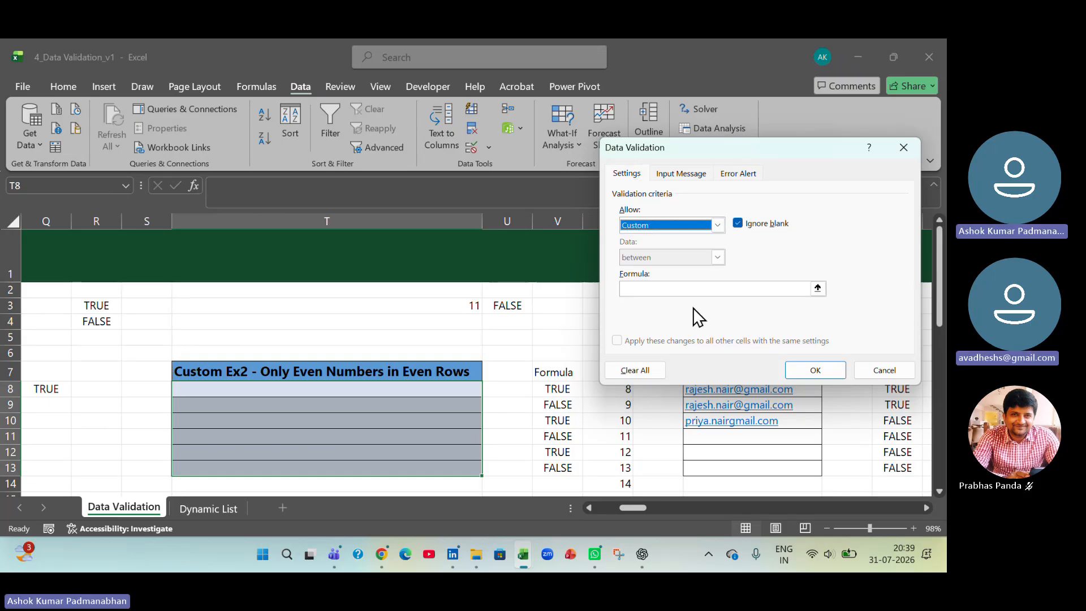
- Enter the two conditions iseven(row()) and iseven(T8), separated by a comma, after an equals sign in the validation formula
{"action": "left_click", "coordinate": [682, 287]}
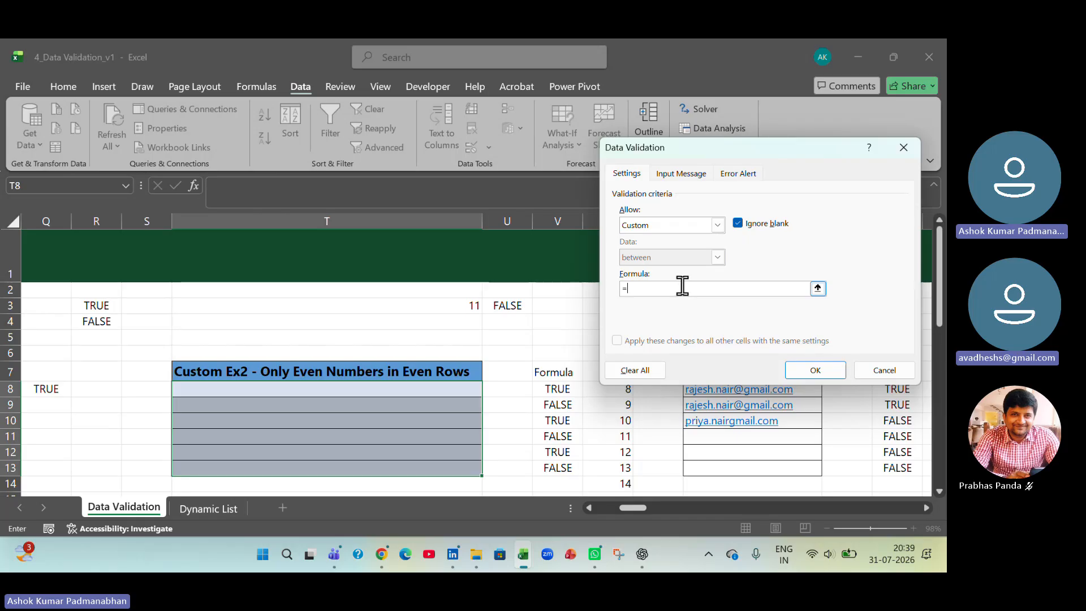
{"action": "type", "text": "="}
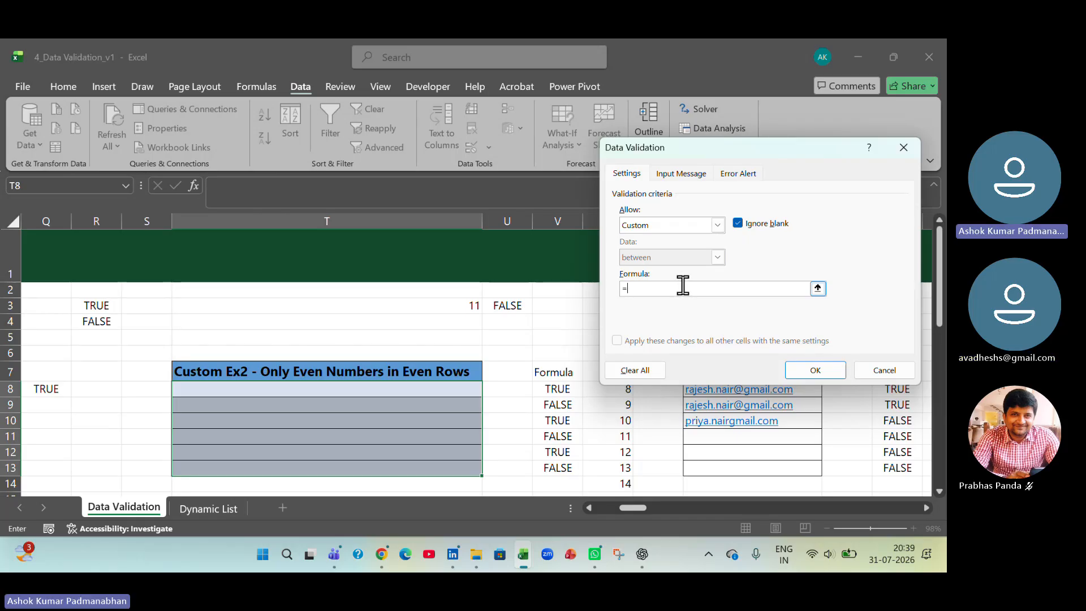
{"action": "type", "text": "iseven("}
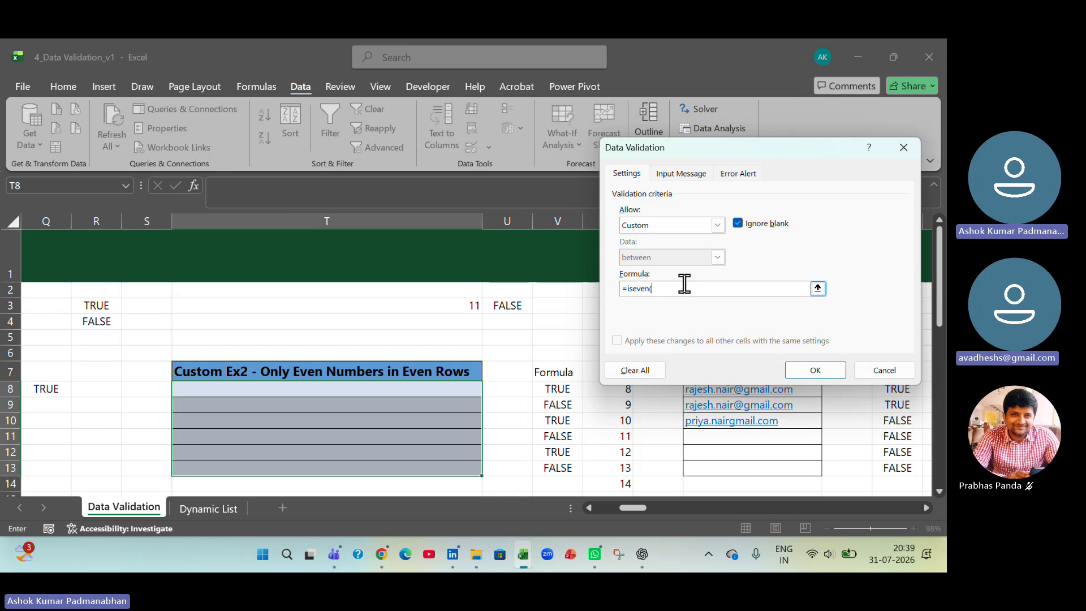
{"action": "type", "text": "row()"}
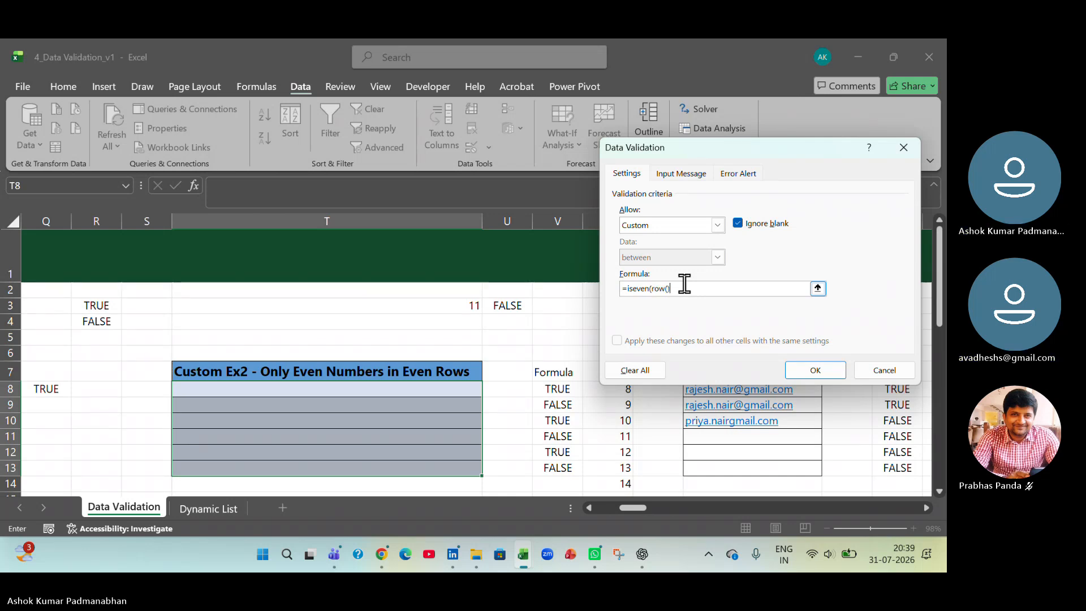
{"action": "type", "text": ")"}
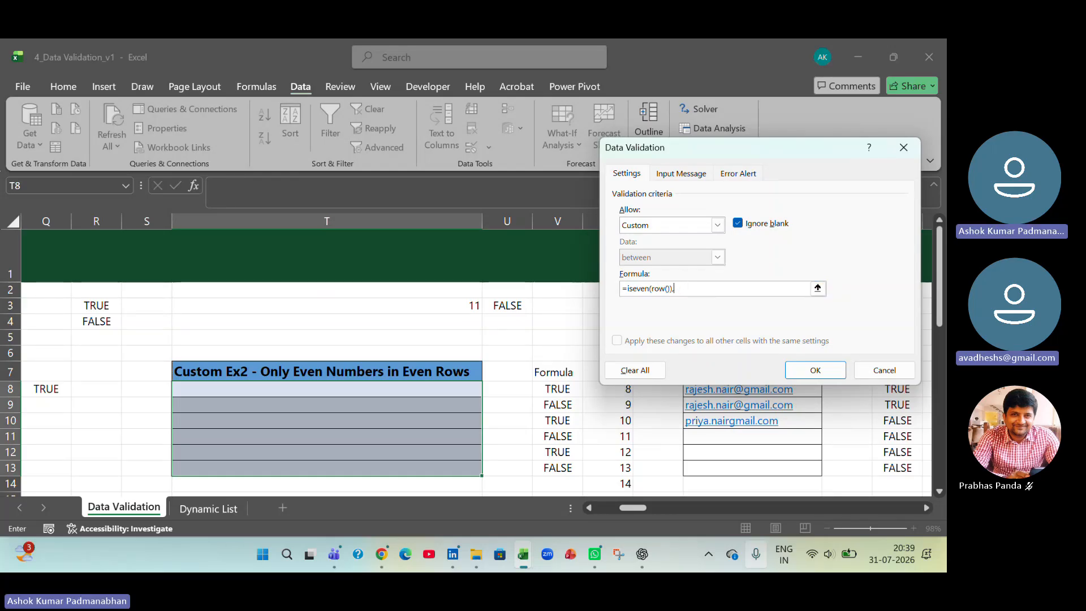
{"action": "type", "text": ",iseve"}
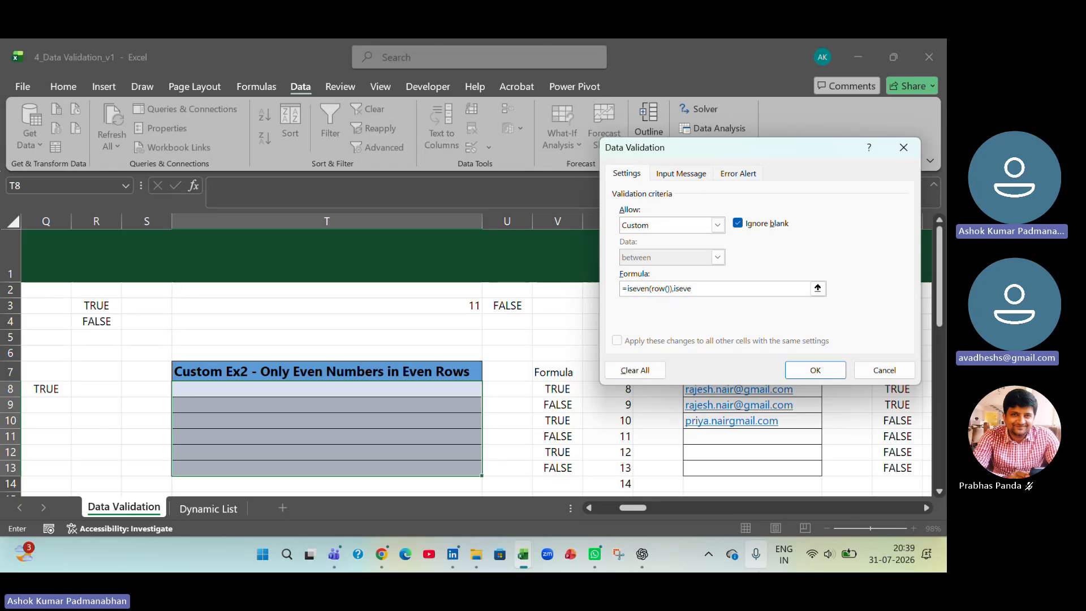
{"action": "type", "text": "n("}
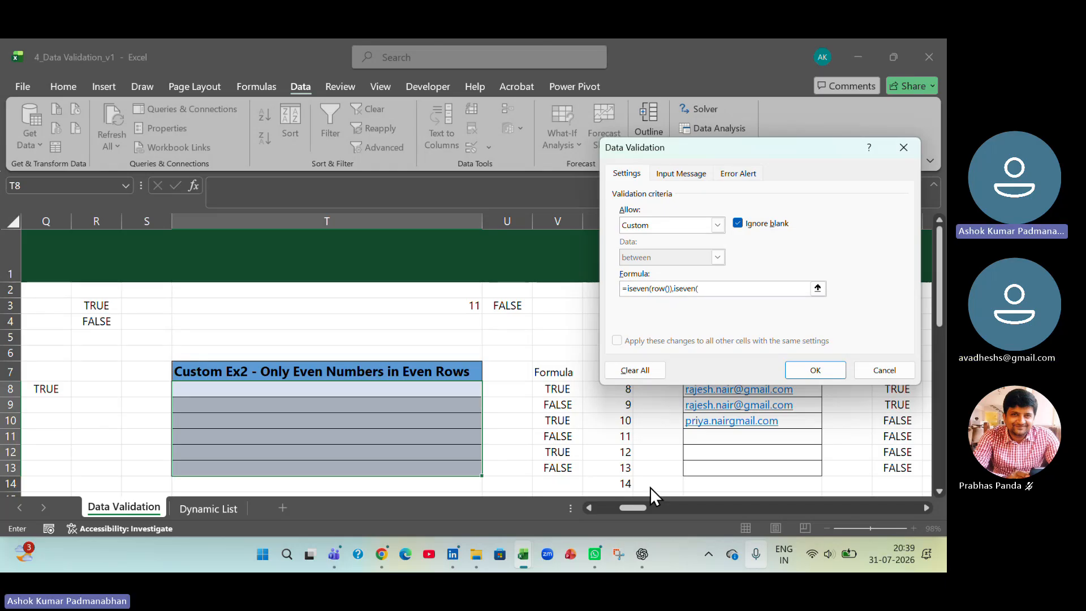
{"action": "left_click", "coordinate": [293, 392]}
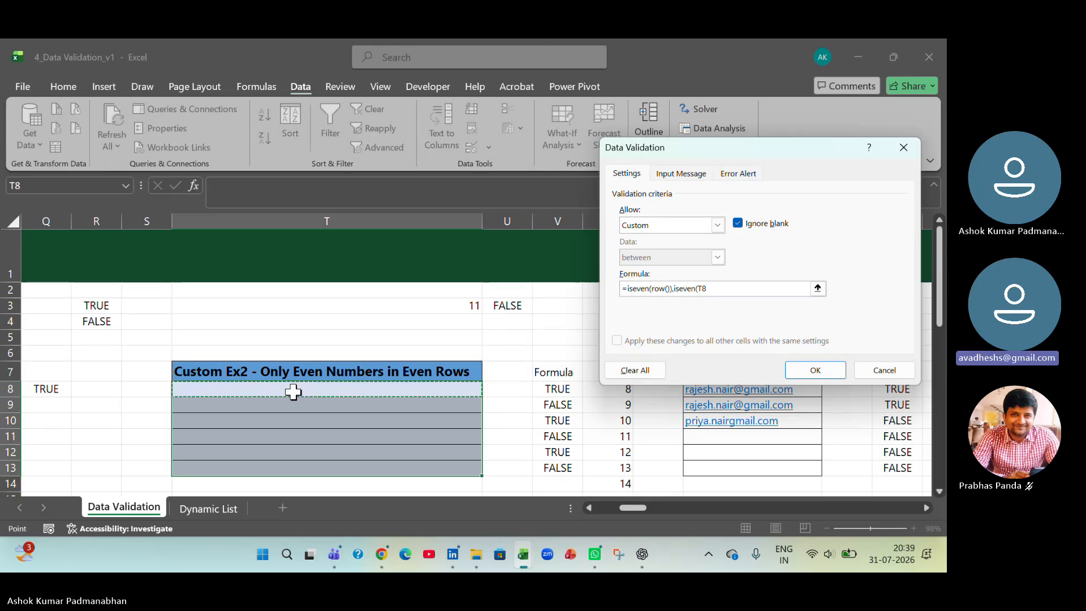
{"action": "type", "text": ")"}
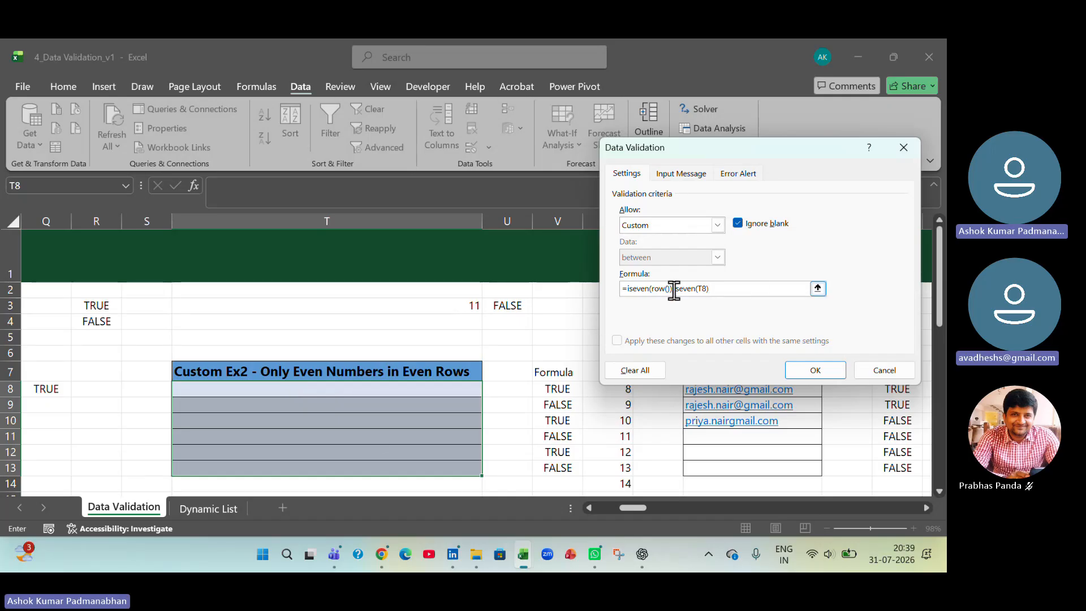
- Wrap both conditions in AND to form =and(iseven(row()),iseven(T8)) and apply the rule to T8:T13
{"action": "type", "text": "and("}
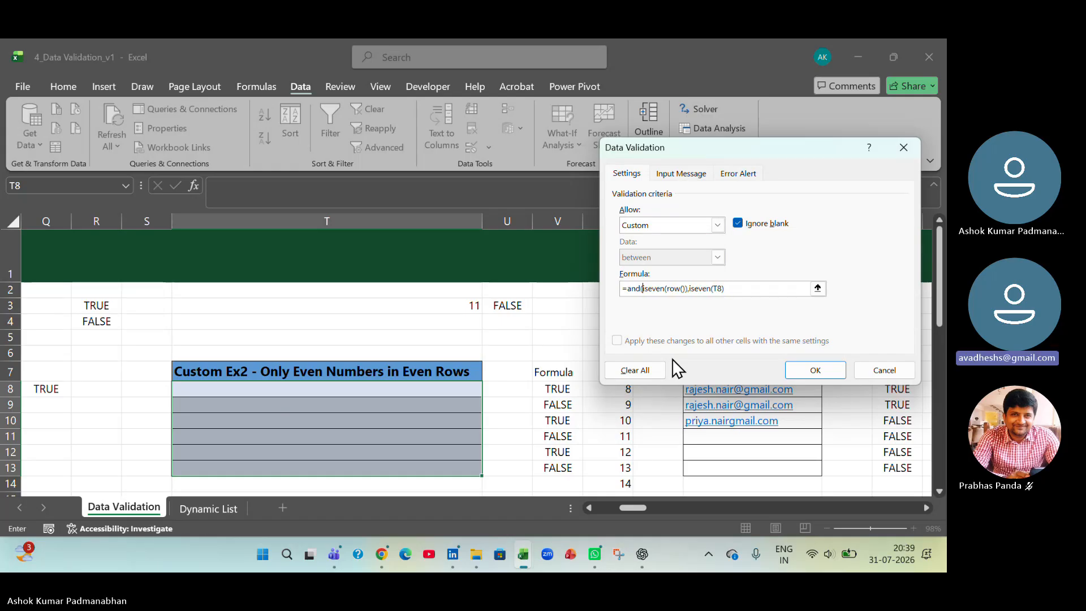
{"action": "left_click", "coordinate": [740, 290]}
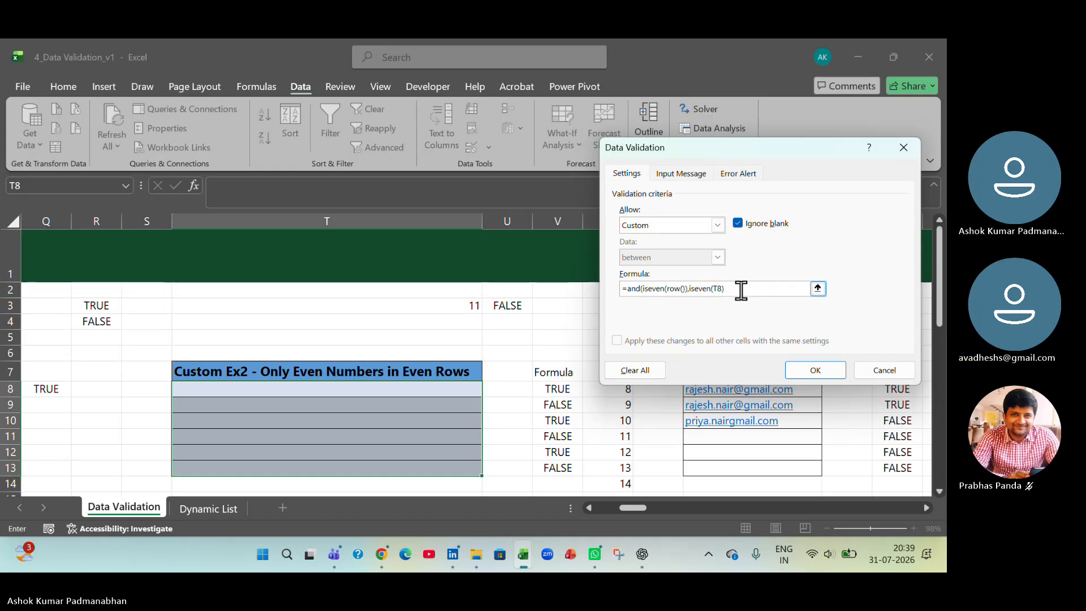
{"action": "type", "text": ")"}
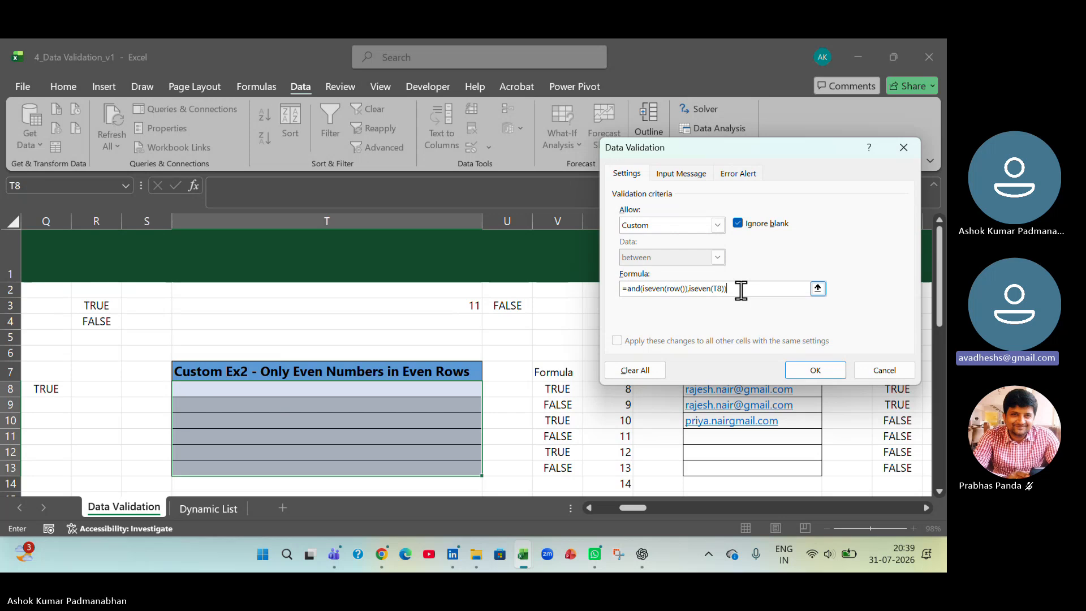
{"action": "left_click", "coordinate": [824, 369]}
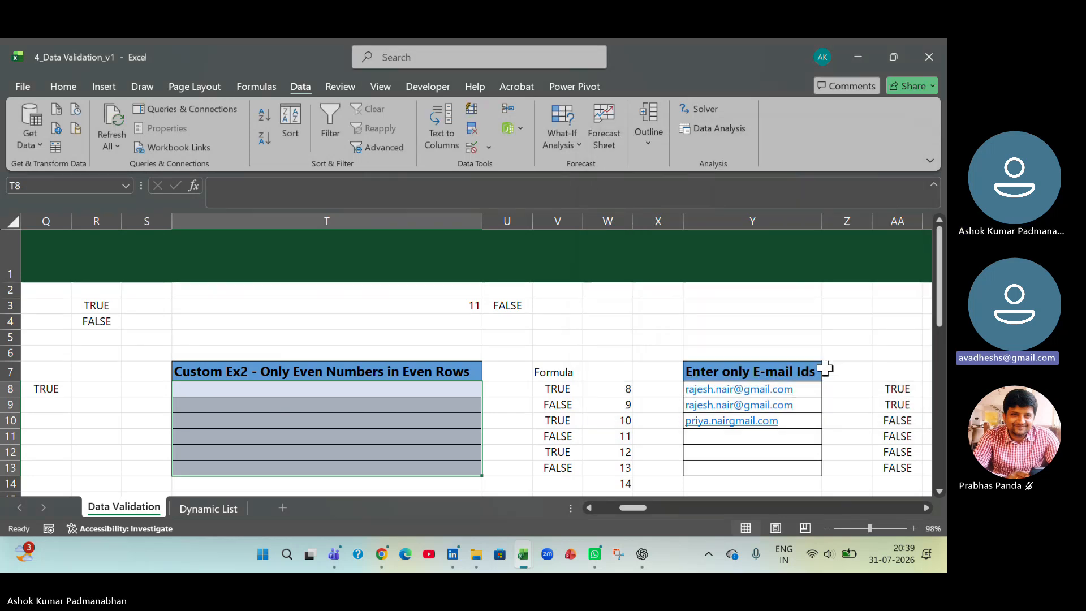
- Test the rule in T8 by trying the odd value 1, and enter 2 in its place
{"action": "left_click", "coordinate": [246, 387]}
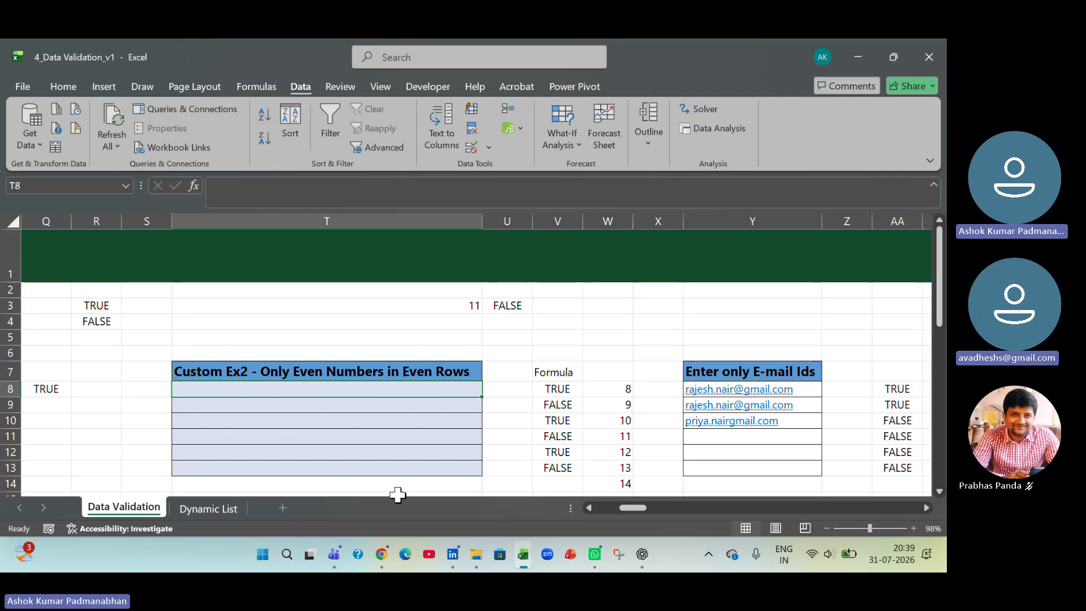
{"action": "type", "text": "1"}
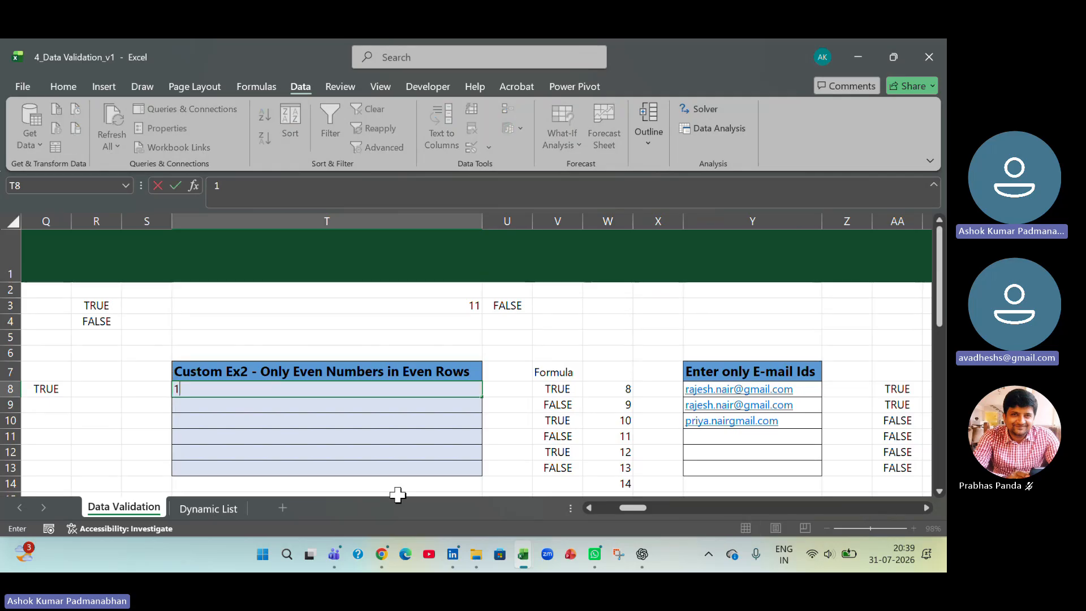
{"action": "key", "text": "Return"}
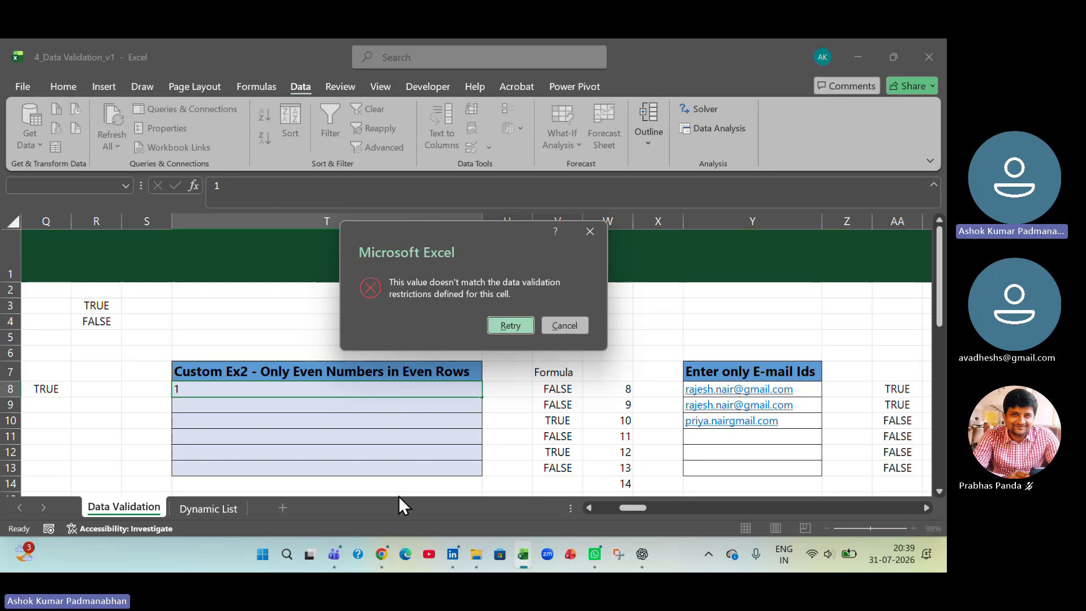
{"action": "key", "text": "Return"}
{"action": "type", "text": "2"}
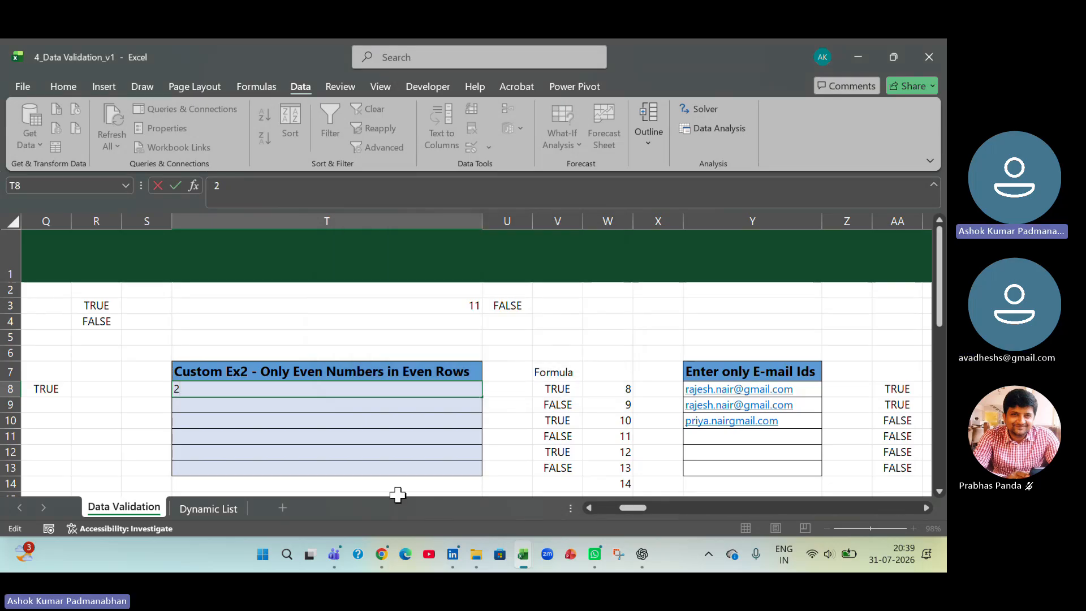
{"action": "key", "text": "Return"}
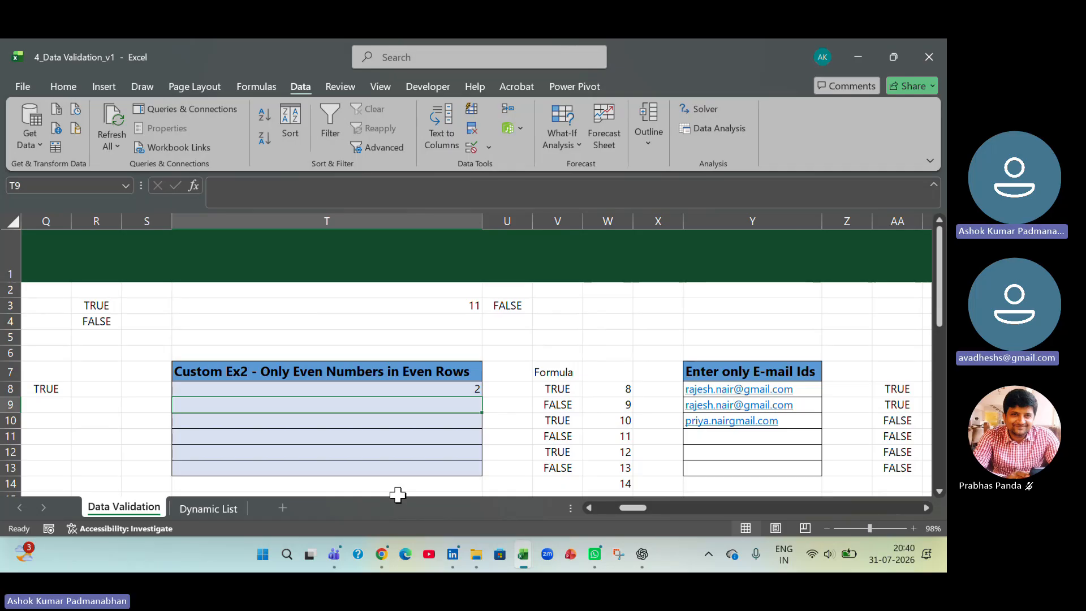
- Try to enter 6 and 11 in the odd-row cell T9 to test the rule, and cancel the entry
{"action": "type", "text": "6"}
{"action": "key", "text": "Return"}
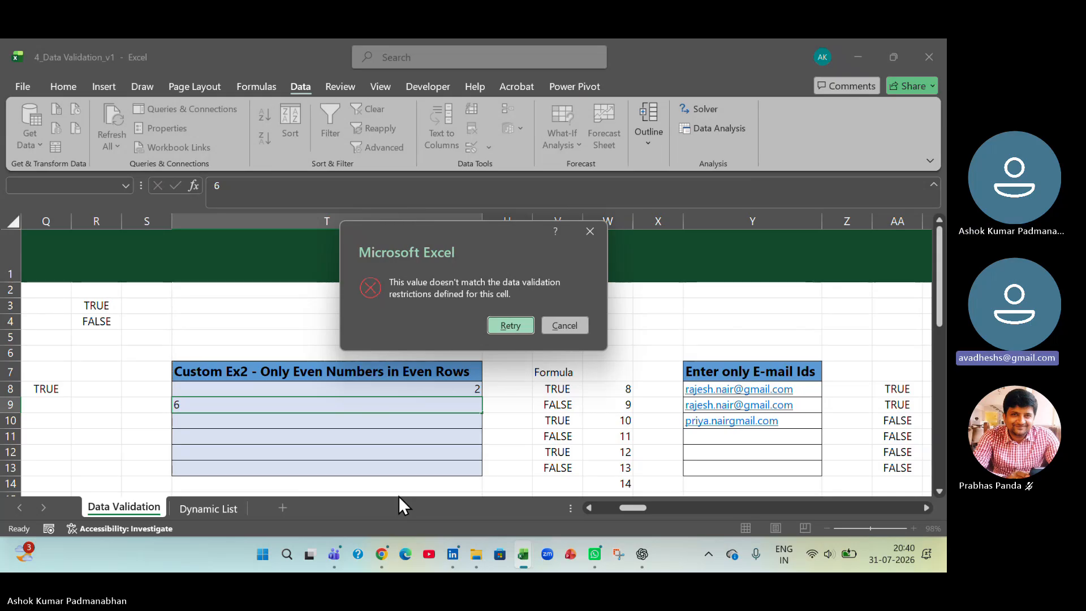
{"action": "key", "text": "Return"}
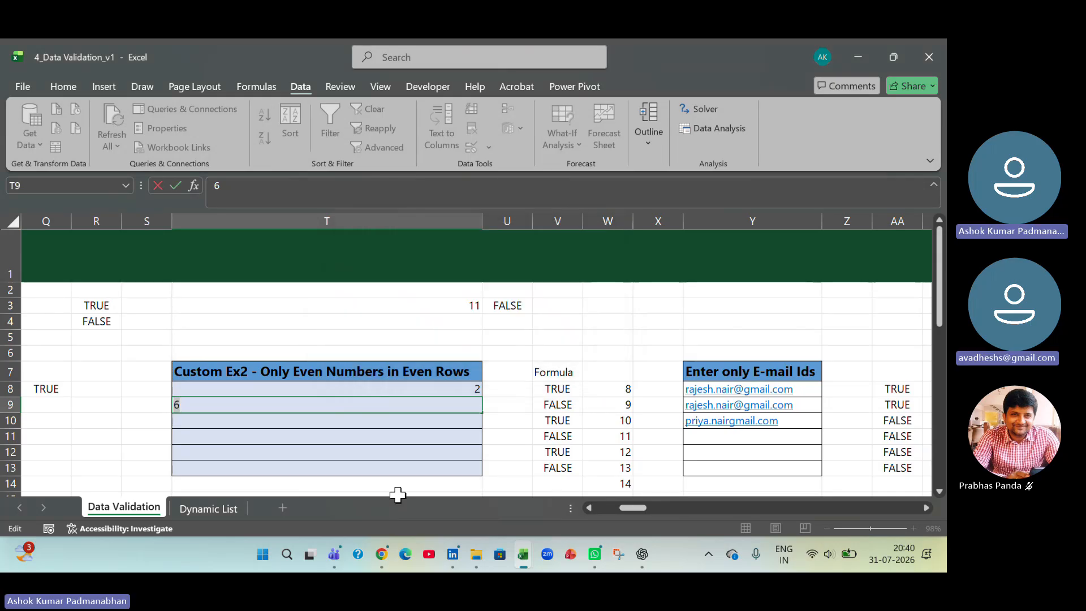
{"action": "type", "text": "11"}
{"action": "key", "text": "Return"}
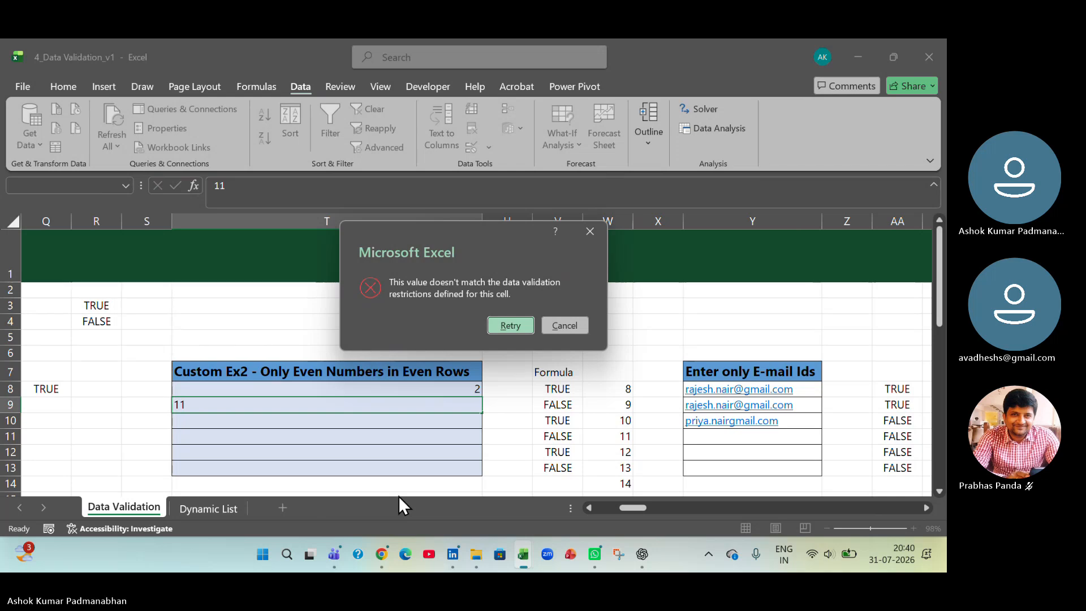
{"action": "key", "text": "Return"}
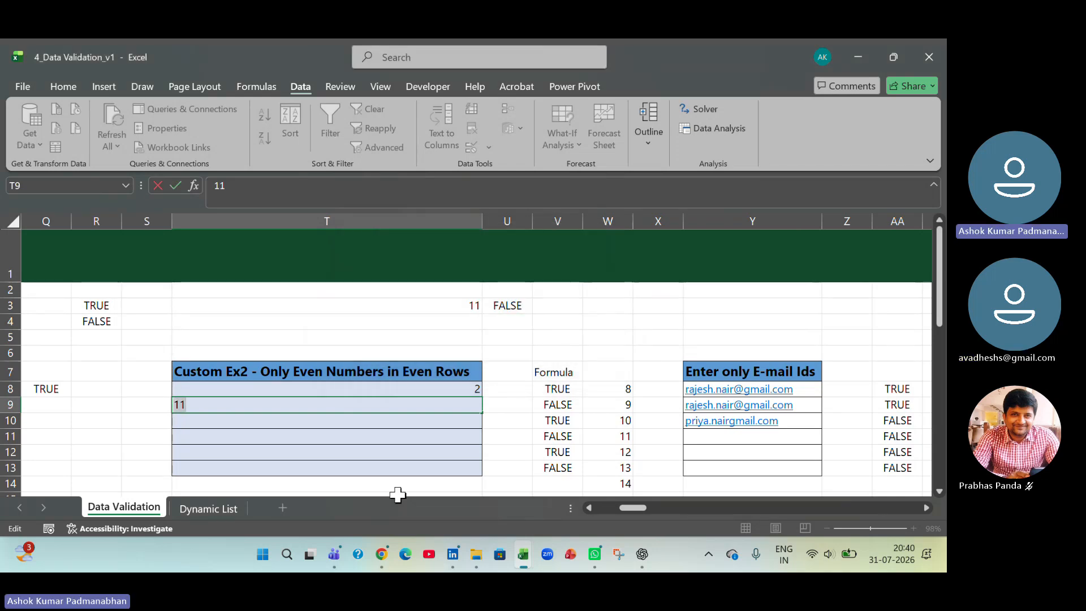
{"action": "type", "text": "1"}
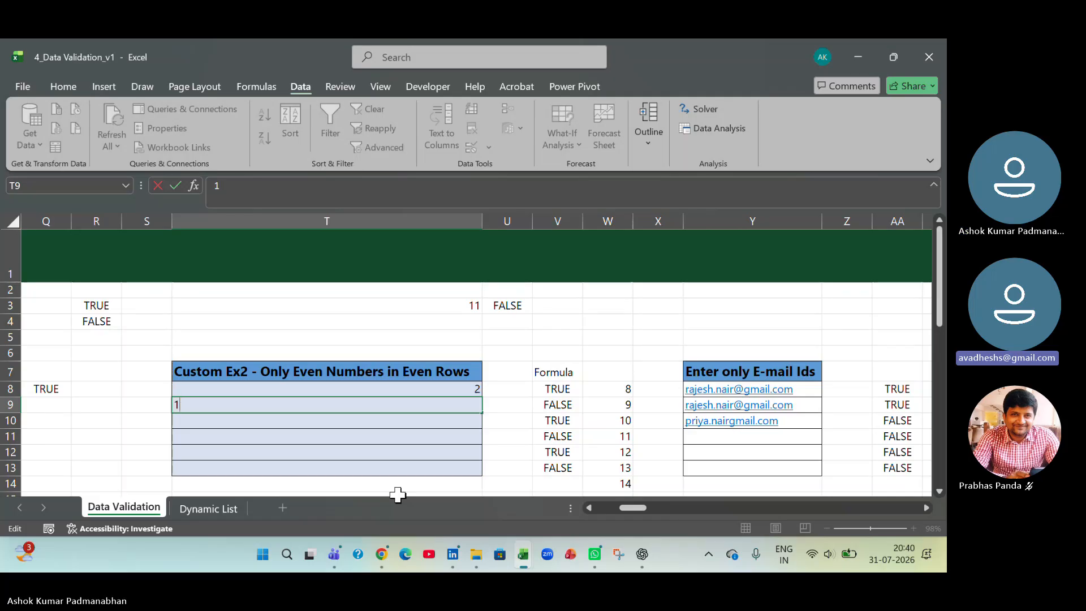
{"action": "type", "text": "1"}
{"action": "key", "text": "Return"}
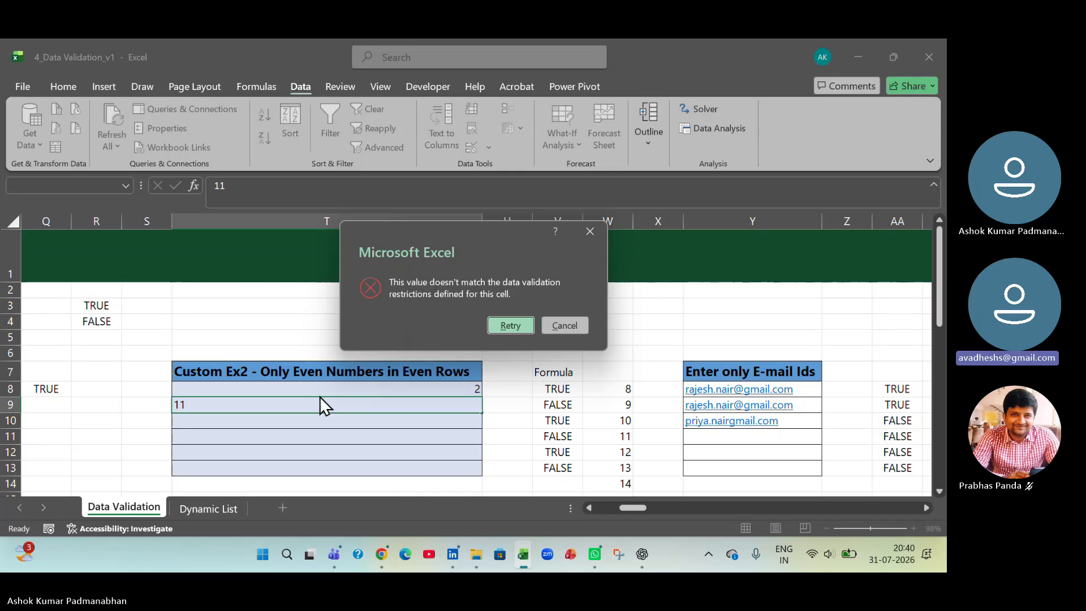
{"action": "left_click", "coordinate": [562, 325]}
- Reopen the data validation settings of T8:T13 to review the custom rule
{"action": "left_click_drag", "start_coordinate": [395, 389], "coordinate": [382, 464]}
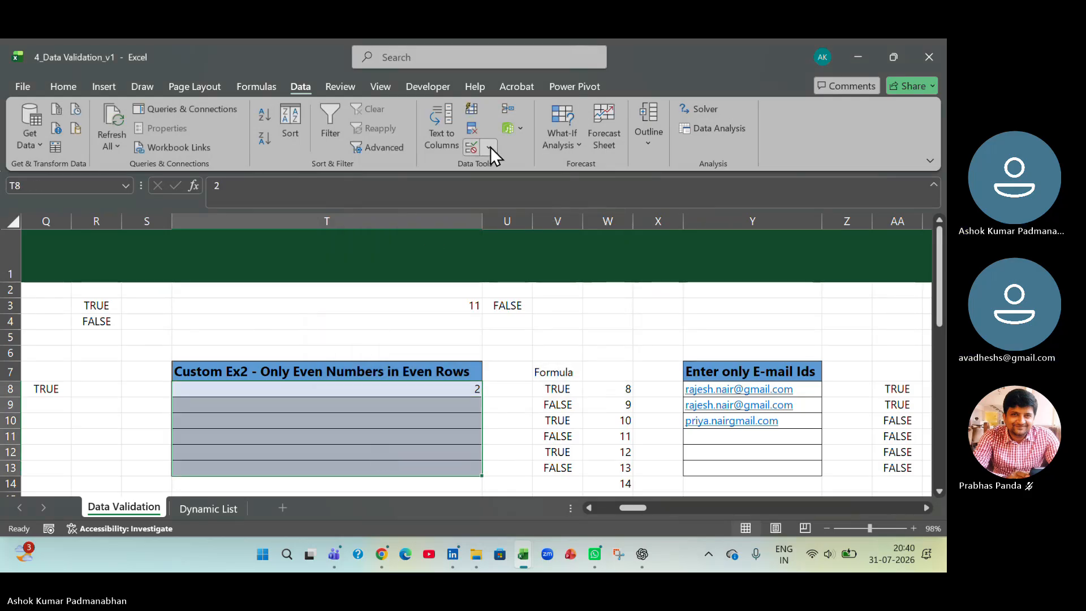
{"action": "left_click", "coordinate": [490, 147]}
{"action": "left_click", "coordinate": [502, 170]}
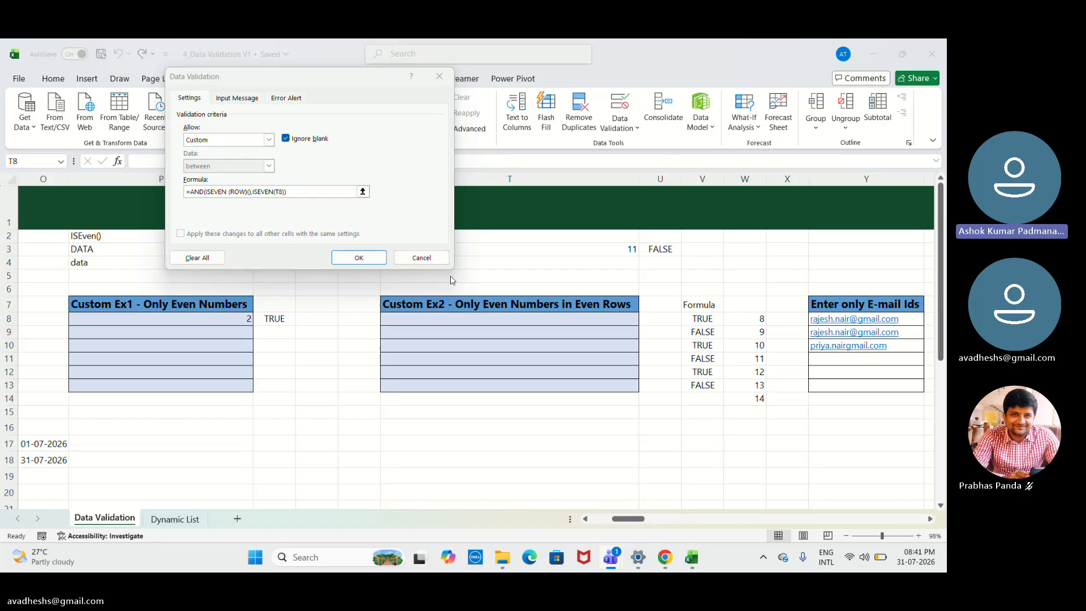
- Trim the incorrect custom validation formula for T8 back to =AND(ISEVEN( so its row test can be rewritten
{"action": "left_click", "coordinate": [317, 189]}
{"action": "key", "text": "BackSpace"}
{"action": "key", "text": "BackSpace"}
{"action": "key", "text": "BackSpace"}
{"action": "key", "text": "BackSpace"}
{"action": "key", "text": "BackSpace"}
{"action": "key", "text": "BackSpace"}
{"action": "key", "text": "BackSpace"}
{"action": "key", "text": "BackSpace"}
{"action": "key", "text": "BackSpace"}
{"action": "key", "text": "BackSpace"}
{"action": "key", "text": "BackSpace"}
{"action": "key", "text": "BackSpace"}
{"action": "key", "text": "BackSpace"}
{"action": "key", "text": "BackSpace"}
{"action": "key", "text": "BackSpace"}
{"action": "key", "text": "BackSpace"}
{"action": "key", "text": "BackSpace"}
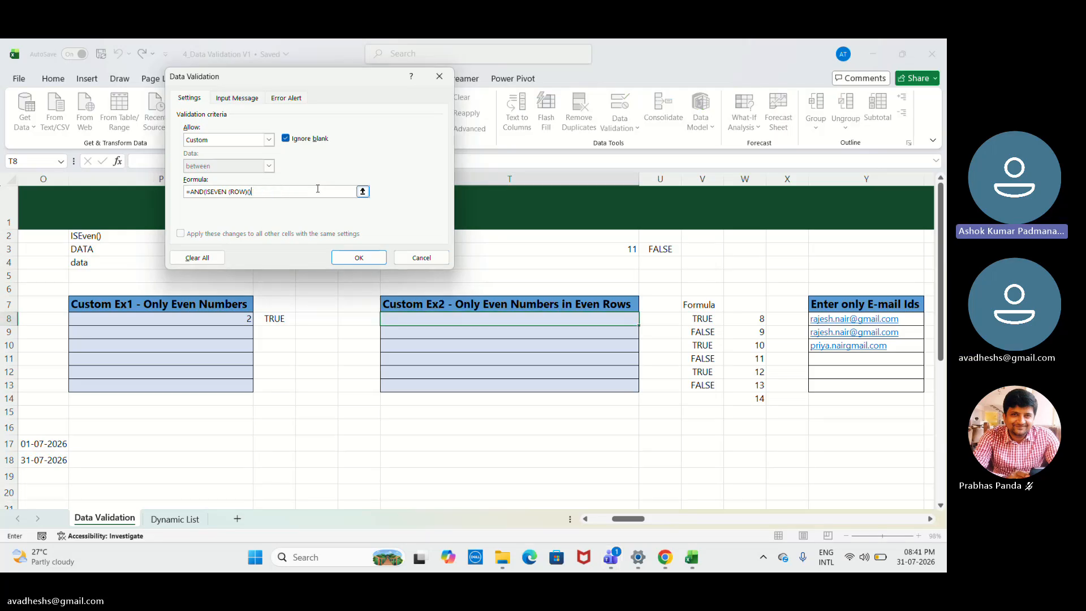
{"action": "key", "text": "BackSpace"}
{"action": "type", "text": "("}
{"action": "type", "text": ")"}
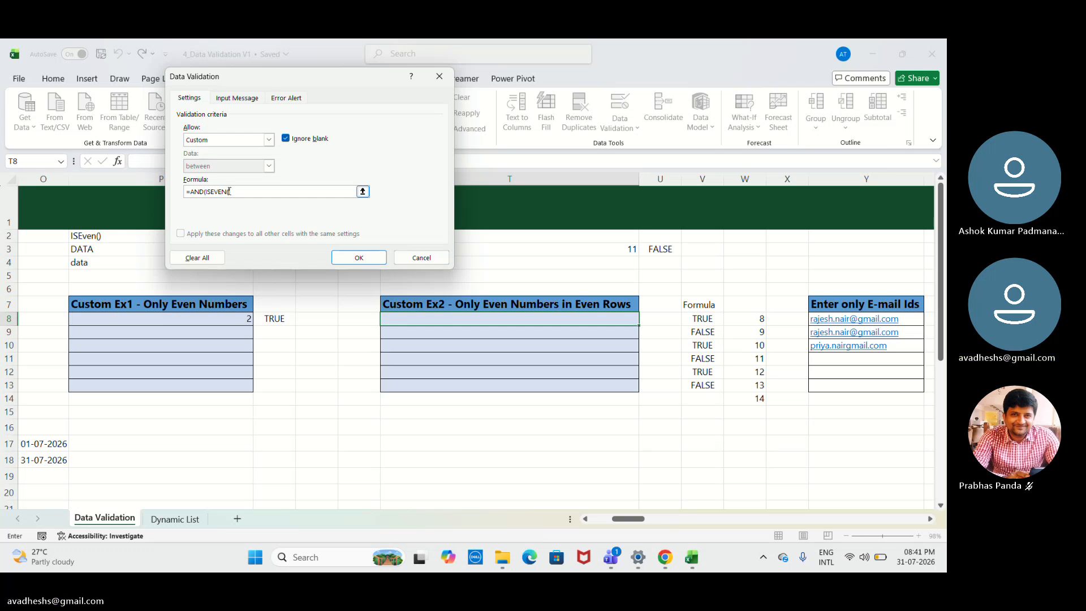
{"action": "type", "text": "ROW)("}
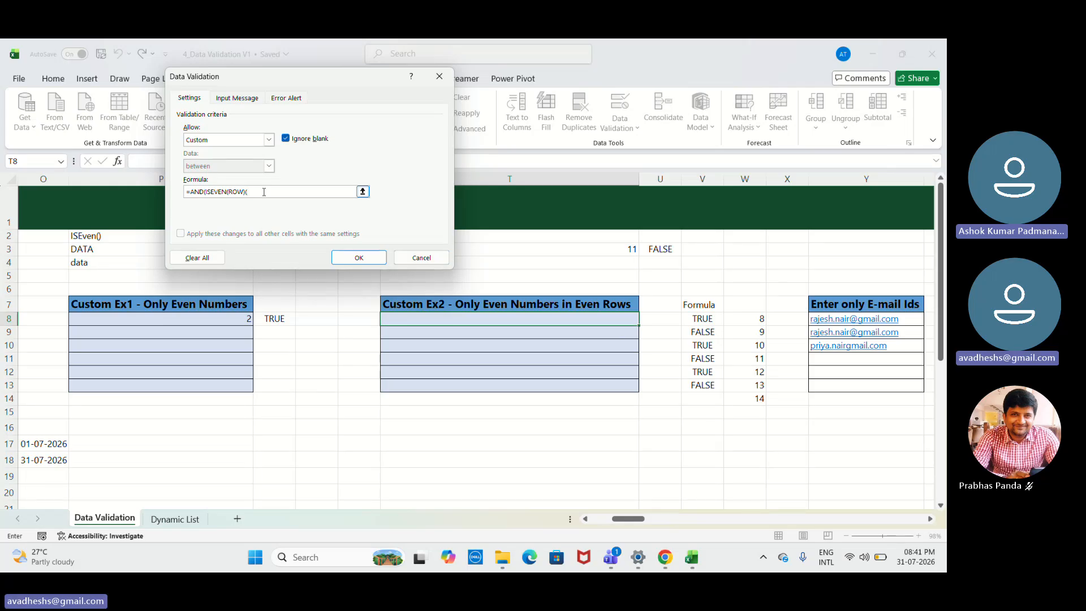
{"action": "type", "text": "),"}
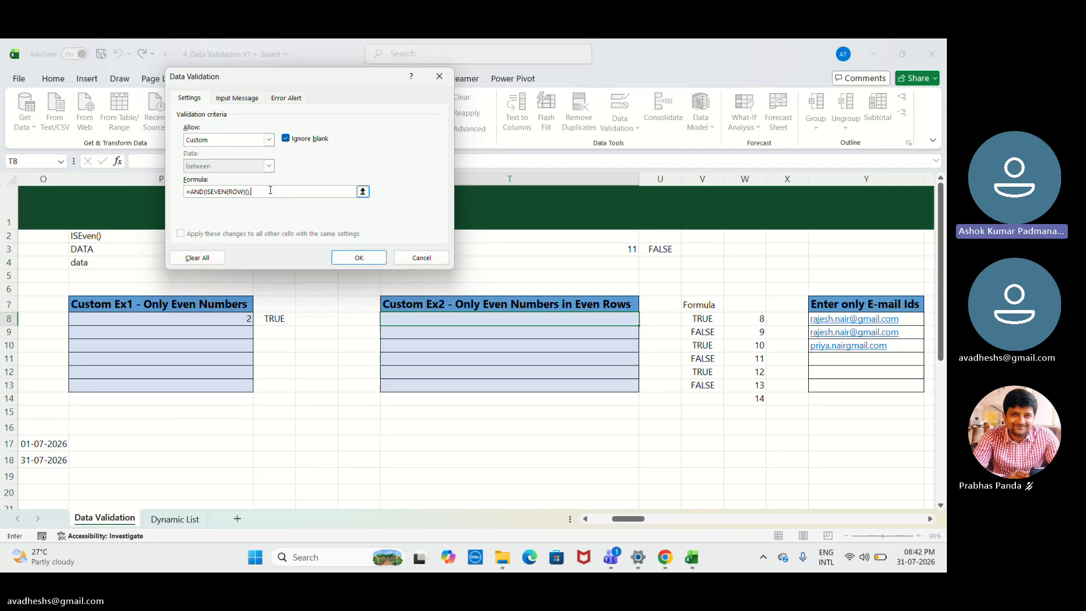
{"action": "key", "text": "BackSpace"}
{"action": "key", "text": "BackSpace"}
{"action": "key", "text": "BackSpace"}
{"action": "key", "text": "BackSpace"}
{"action": "key", "text": "BackSpace"}
{"action": "key", "text": "BackSpace"}
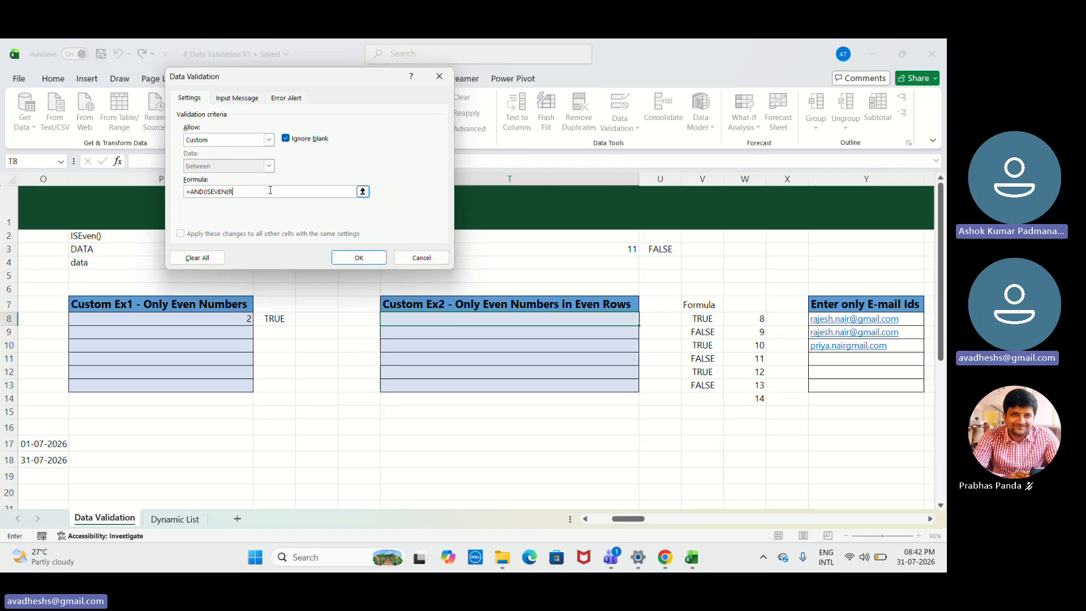
{"action": "key", "text": "BackSpace"}
{"action": "key", "text": "BackSpace"}
- Complete T8's custom validation formula as =AND(ISEVEN(ROW()),ISEVEN(T8)), dismiss the Sticky Keys prompt, and apply the rule
{"action": "type", "text": "RO"}
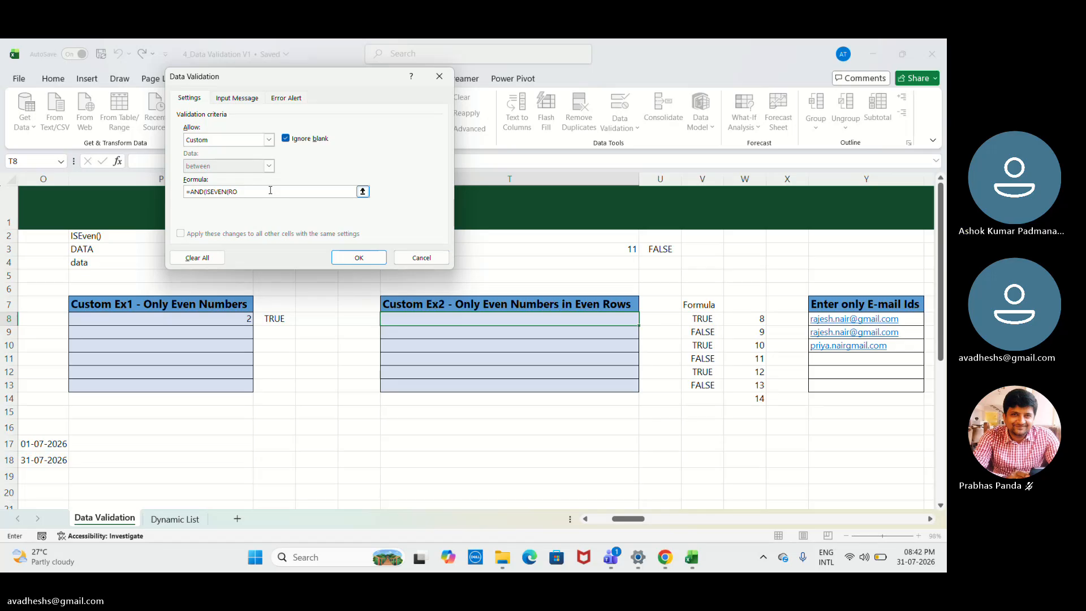
{"action": "type", "text": "W"}
{"action": "key", "text": "shift"}
{"action": "key", "text": "shift"}
{"action": "key", "text": "shift"}
{"action": "key", "text": "shift"}
{"action": "key", "text": "shift"}
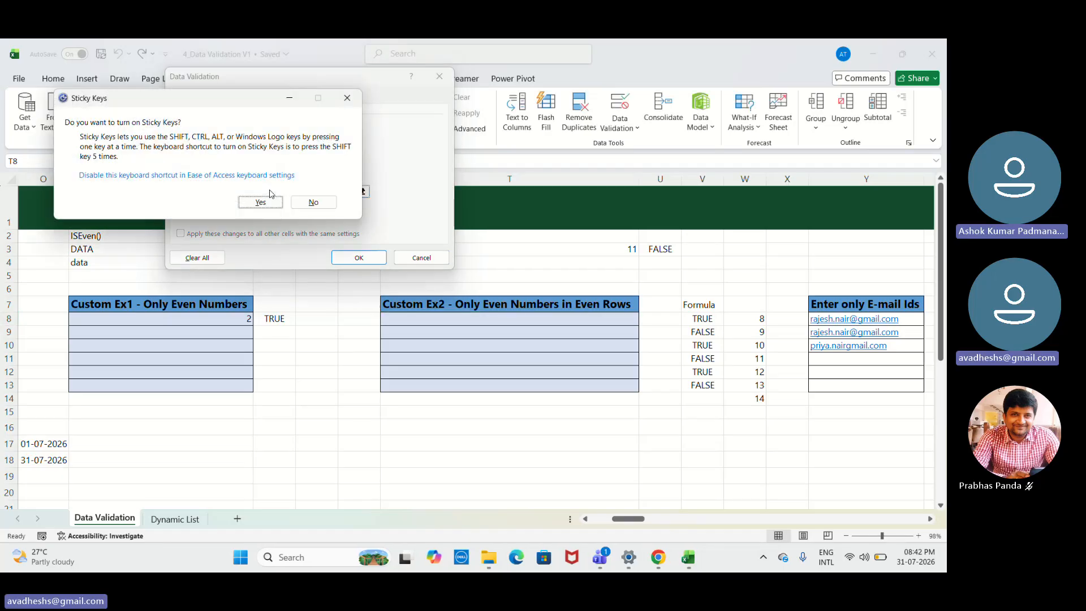
{"action": "left_click", "coordinate": [346, 104]}
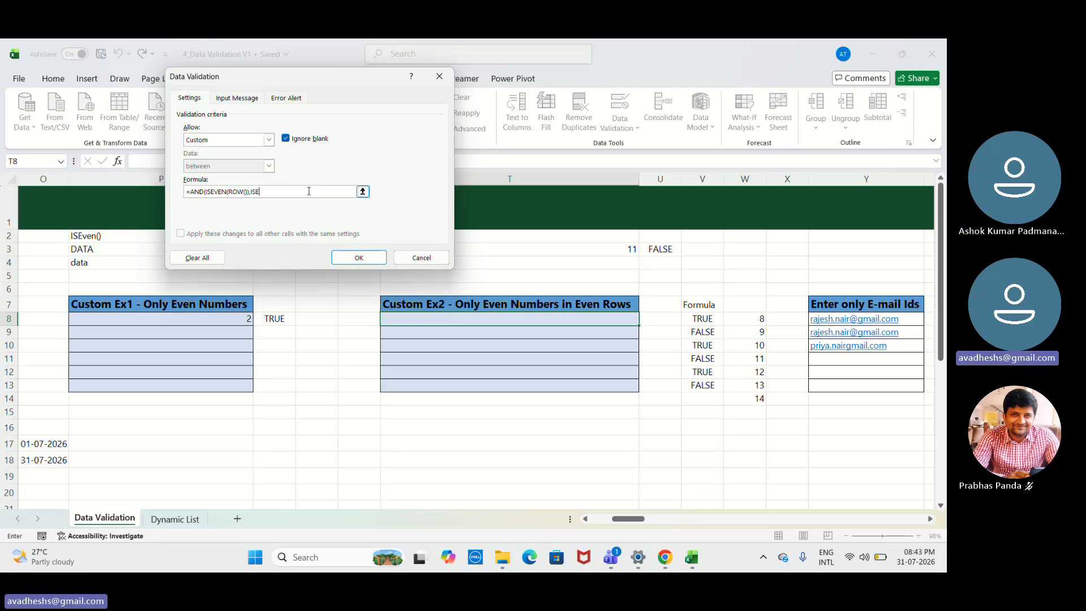
{"action": "type", "text": "VE"}
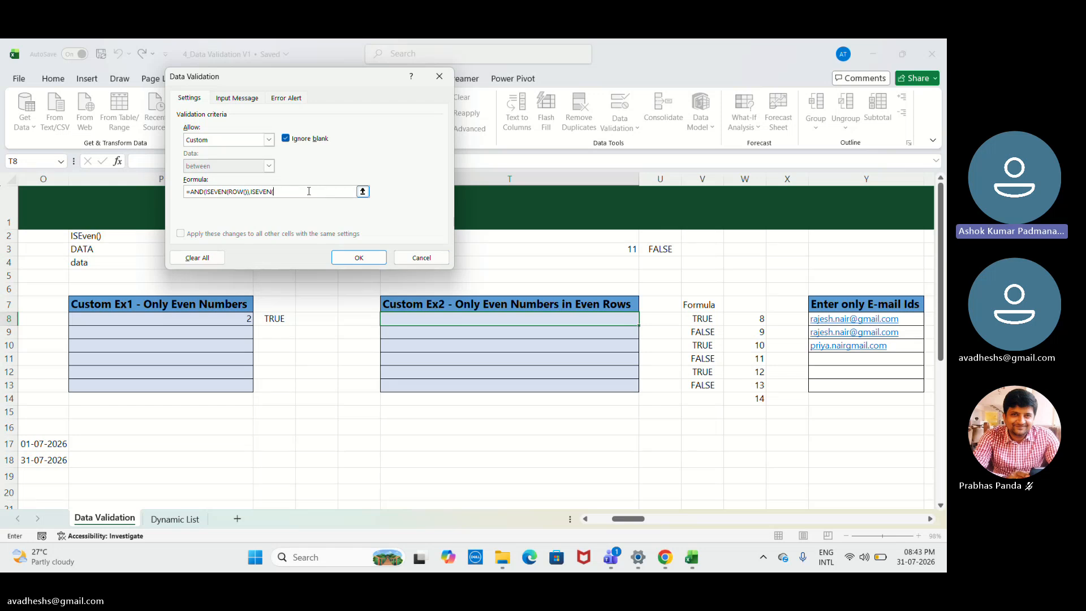
{"action": "type", "text": "N"}
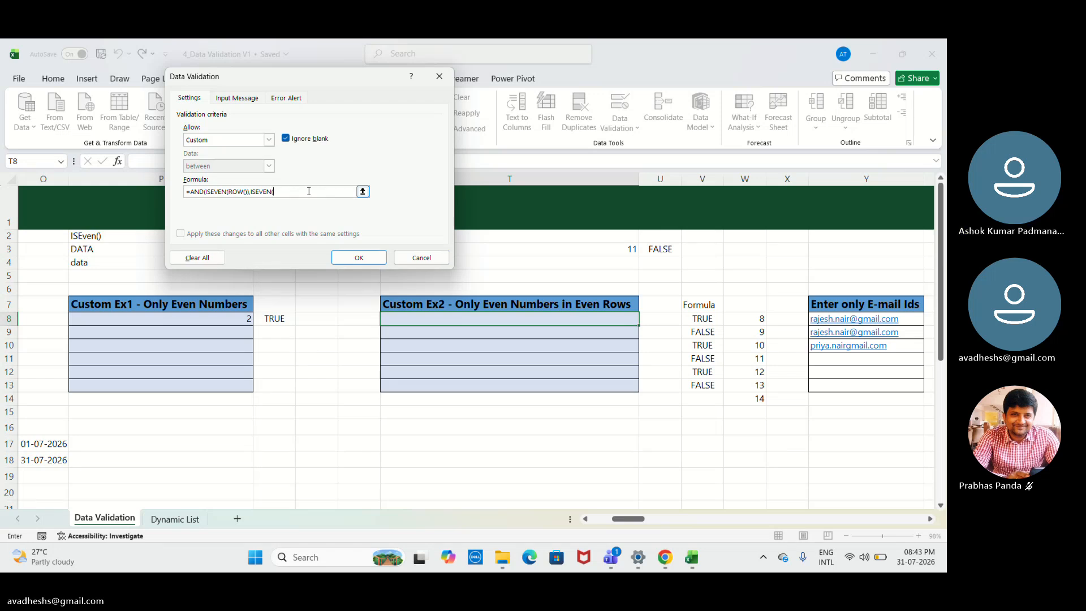
{"action": "type", "text": "("}
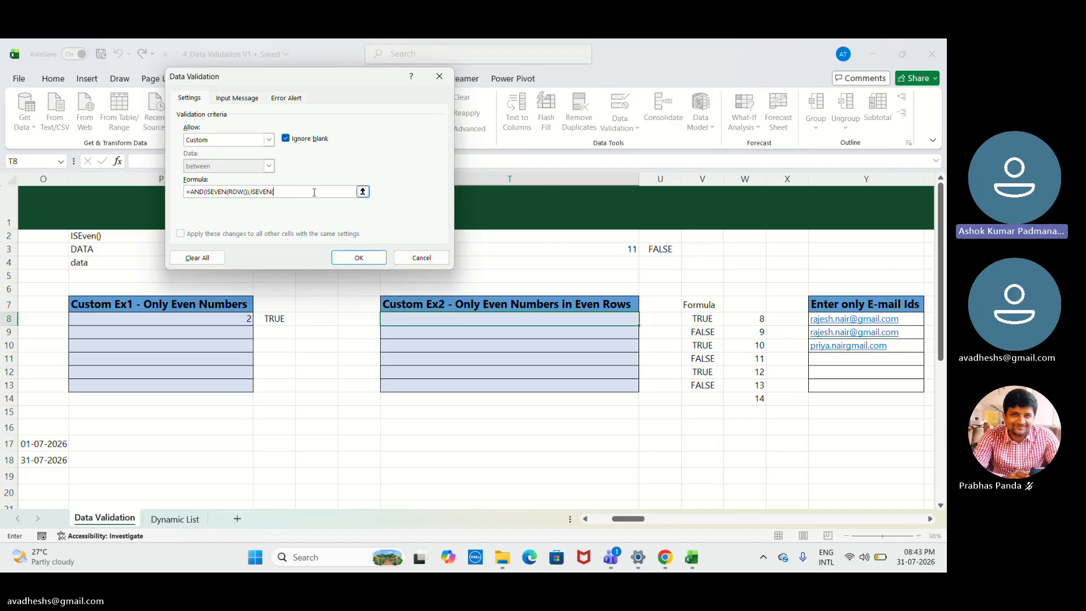
{"action": "left_click", "coordinate": [452, 321]}
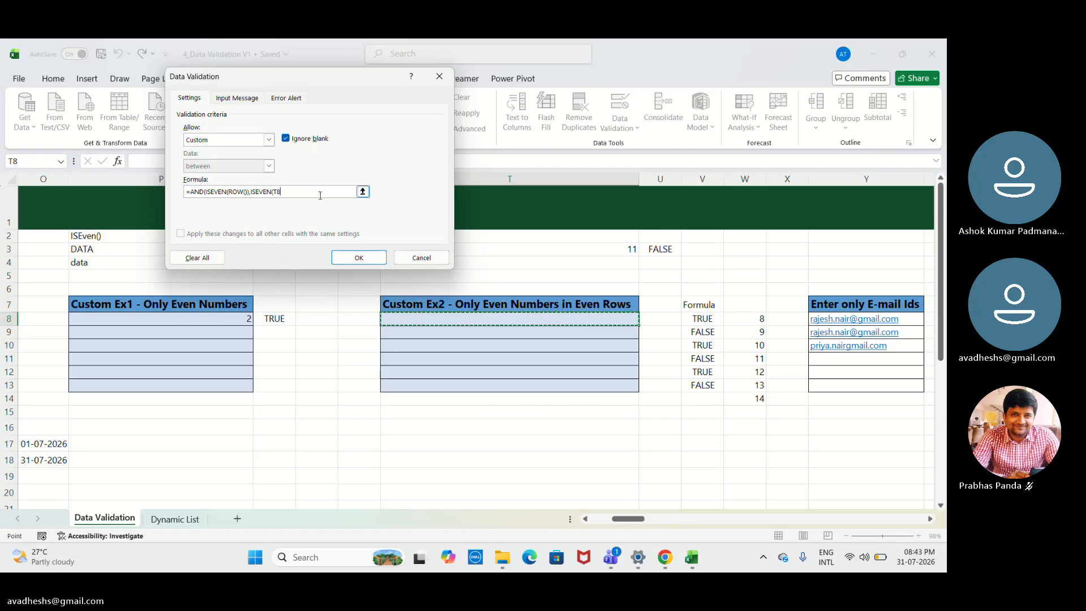
{"action": "type", "text": ")"}
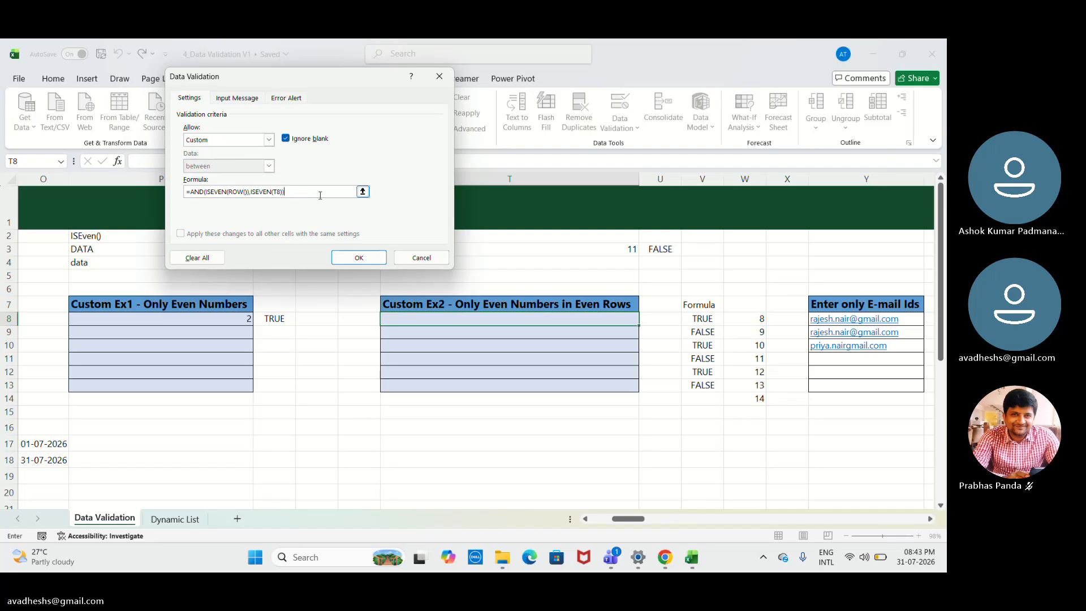
{"action": "key", "text": "Return"}
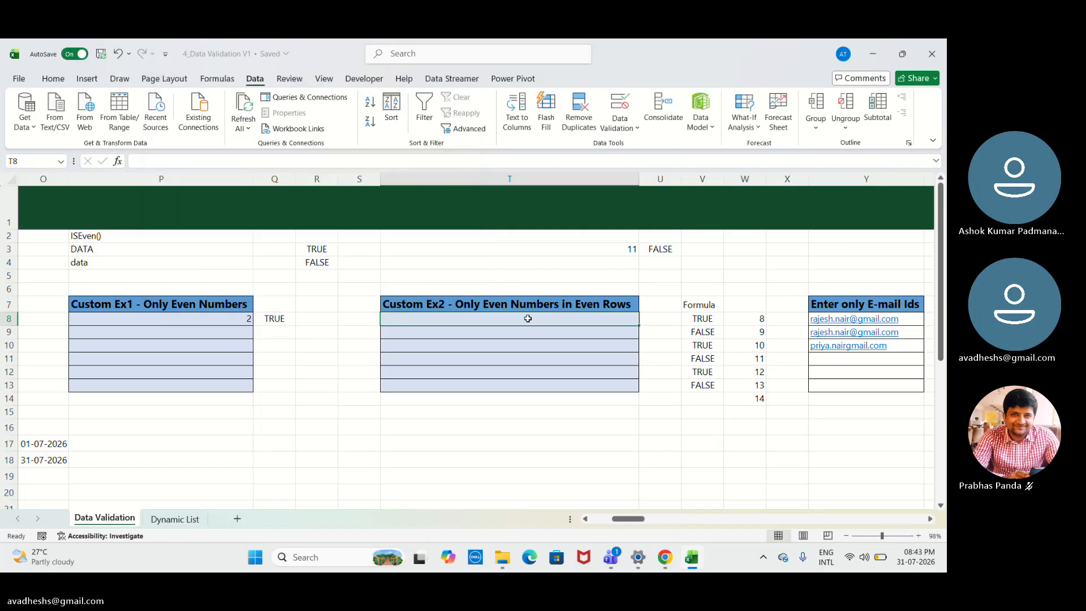
- Test the rule by entering 2, 9, 11 and 13 in cells T8 to T11
{"action": "type", "text": "2"}
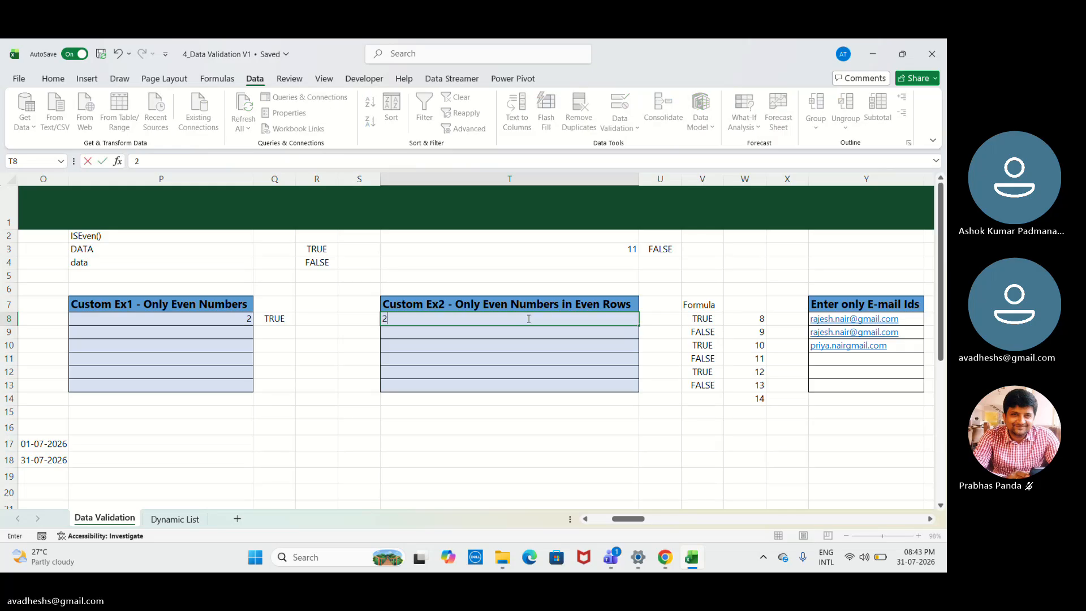
{"action": "key", "text": "Return"}
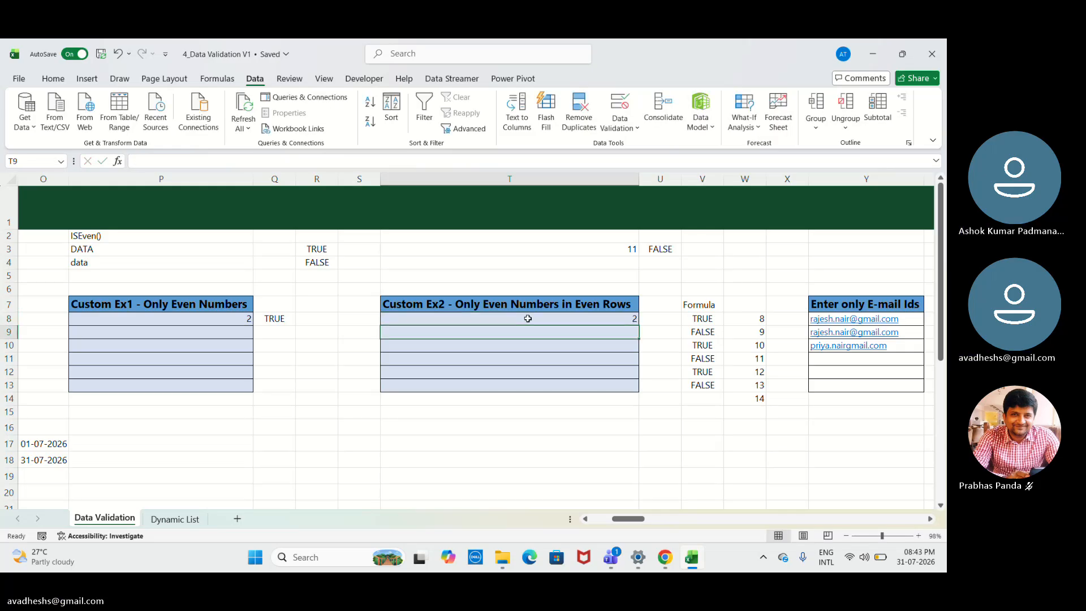
{"action": "type", "text": "9"}
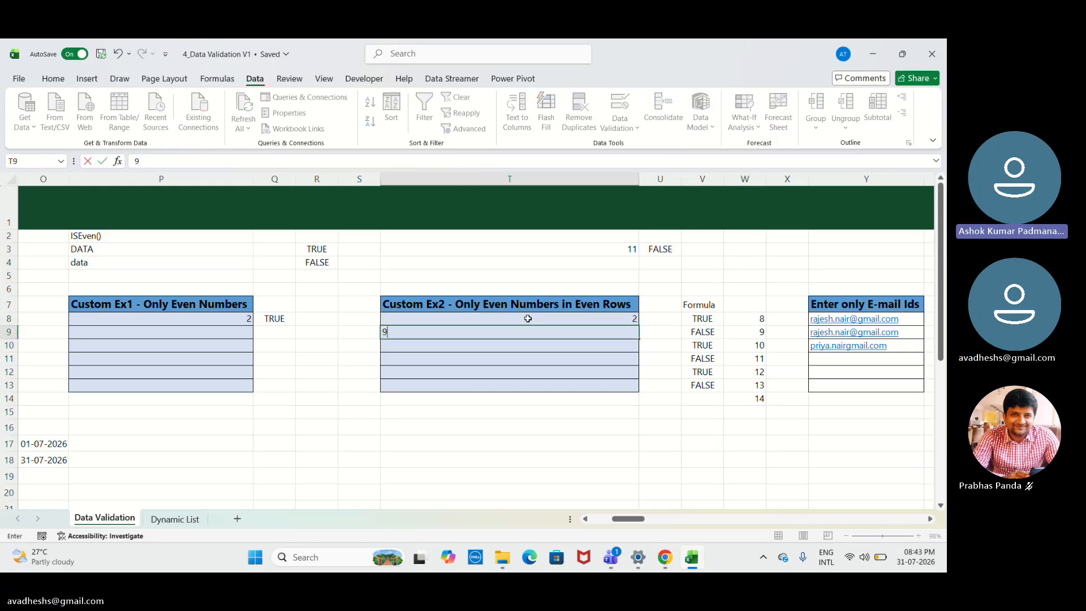
{"action": "key", "text": "Return"}
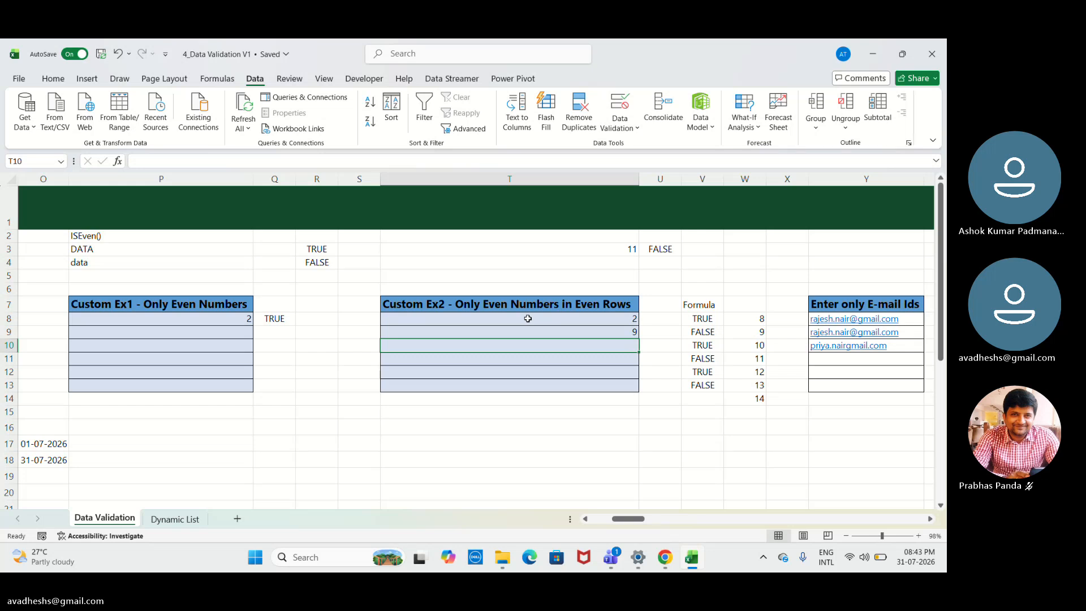
{"action": "type", "text": "11"}
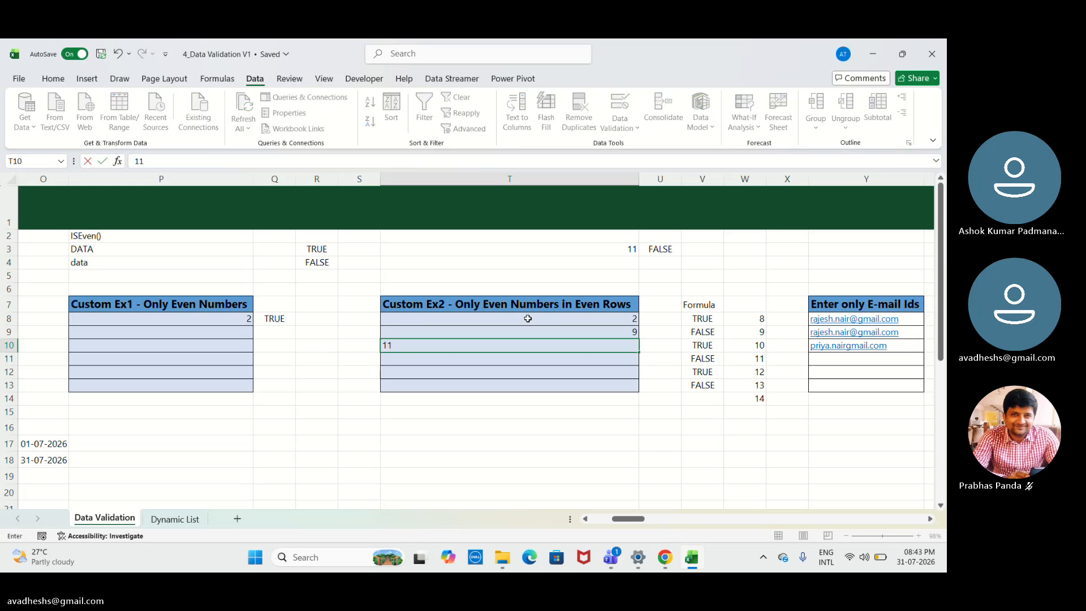
{"action": "key", "text": "Return"}
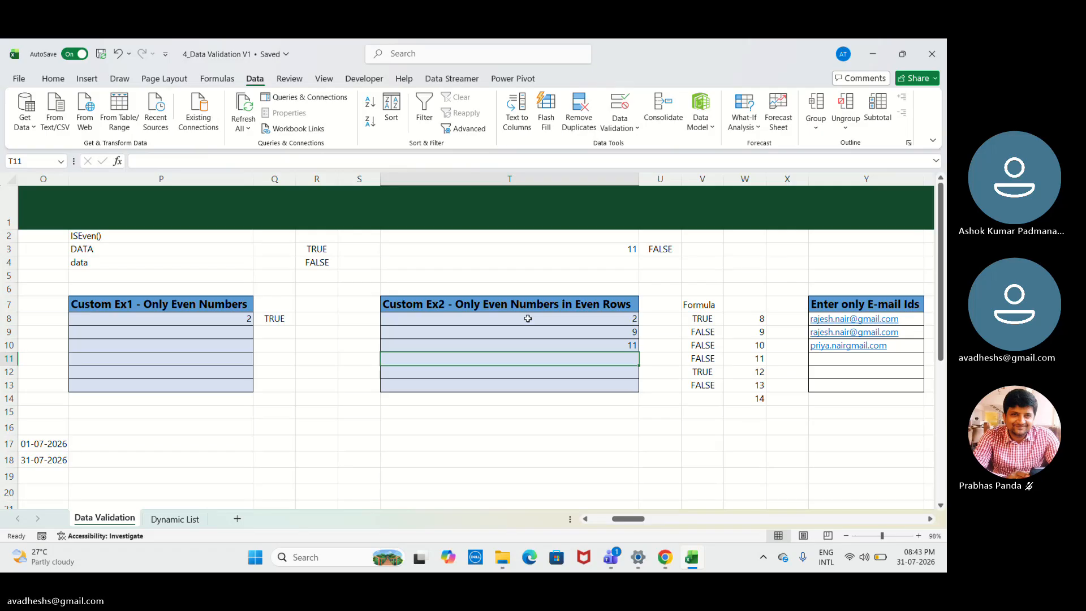
{"action": "type", "text": "1"}
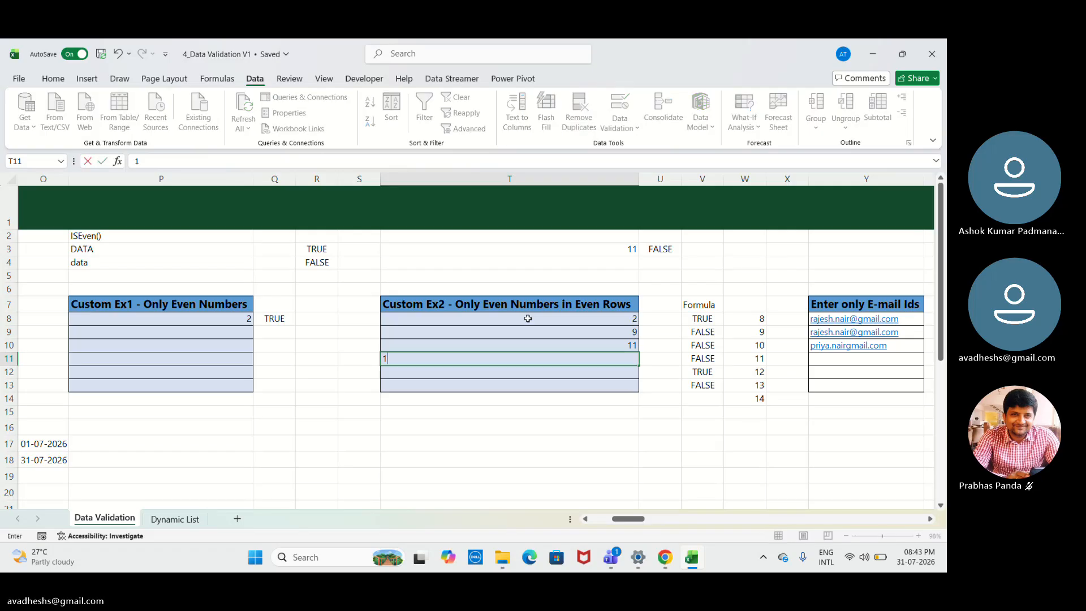
{"action": "type", "text": "3"}
{"action": "key", "text": "Return"}
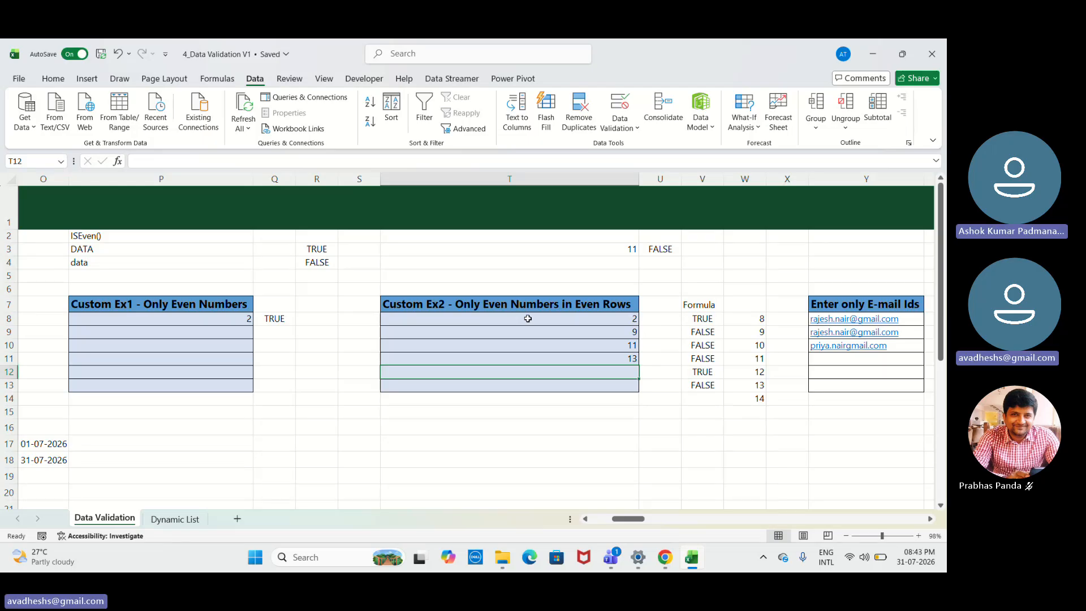
{"action": "left_click", "coordinate": [523, 57]}
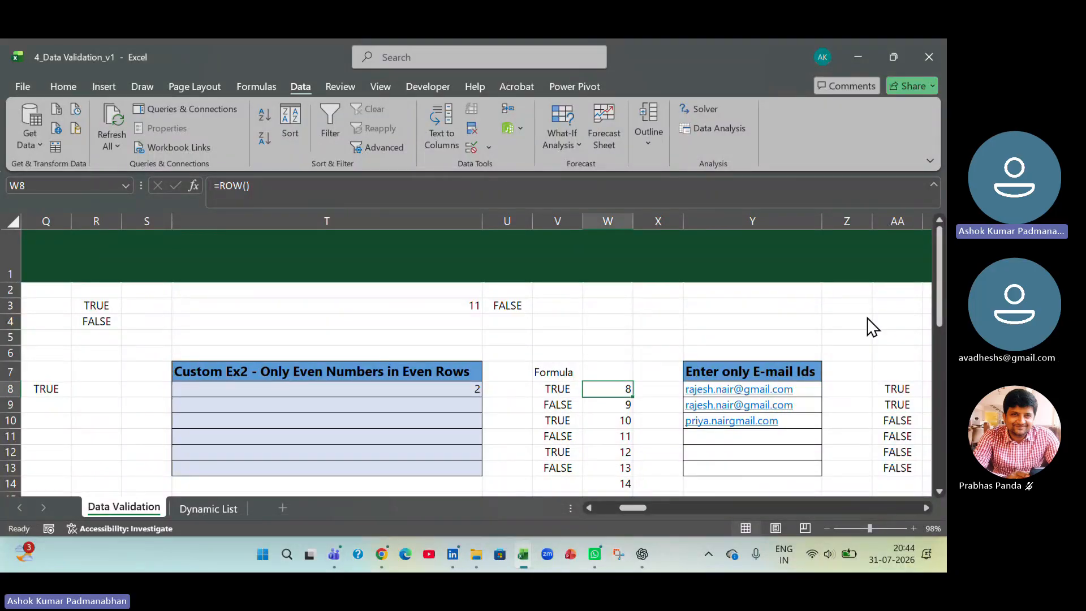
{"action": "left_click", "coordinate": [837, 439]}
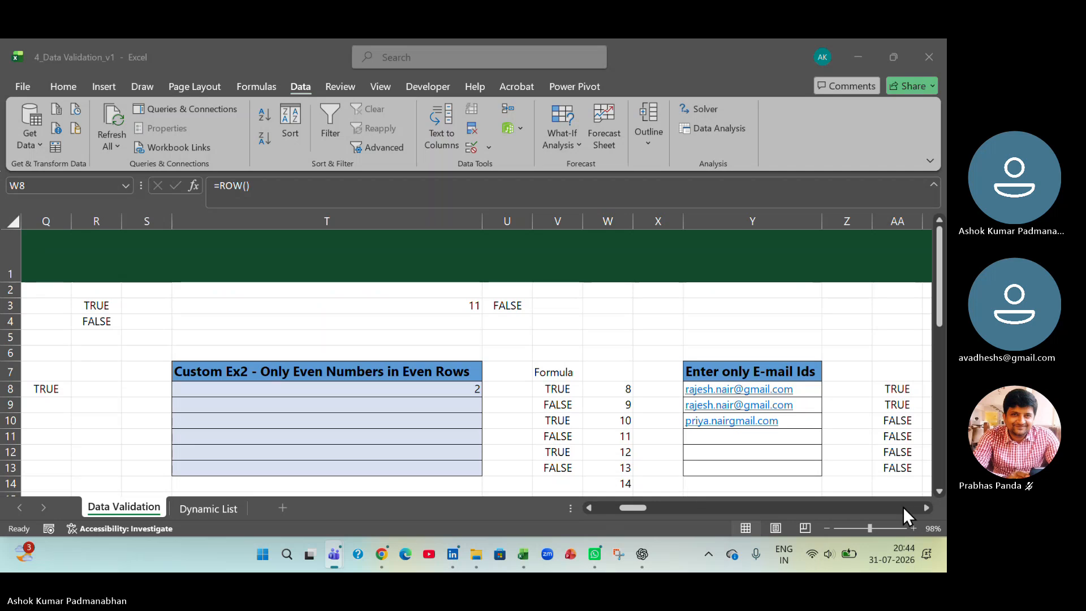
{"action": "left_click", "coordinate": [927, 508]}
{"action": "left_click", "coordinate": [926, 508]}
{"action": "left_click", "coordinate": [926, 509]}
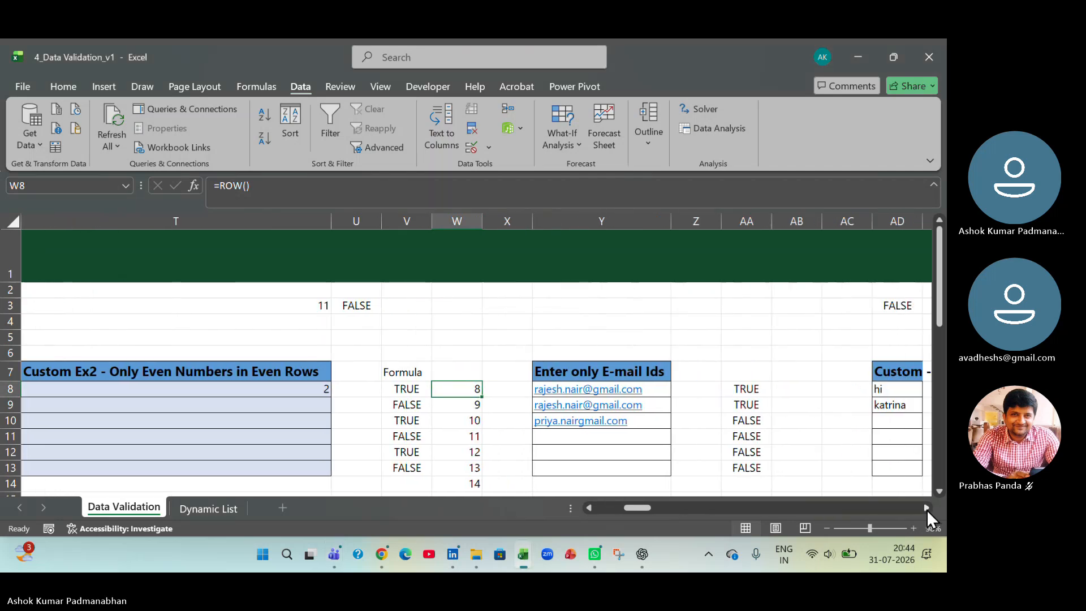
{"action": "left_click", "coordinate": [926, 508]}
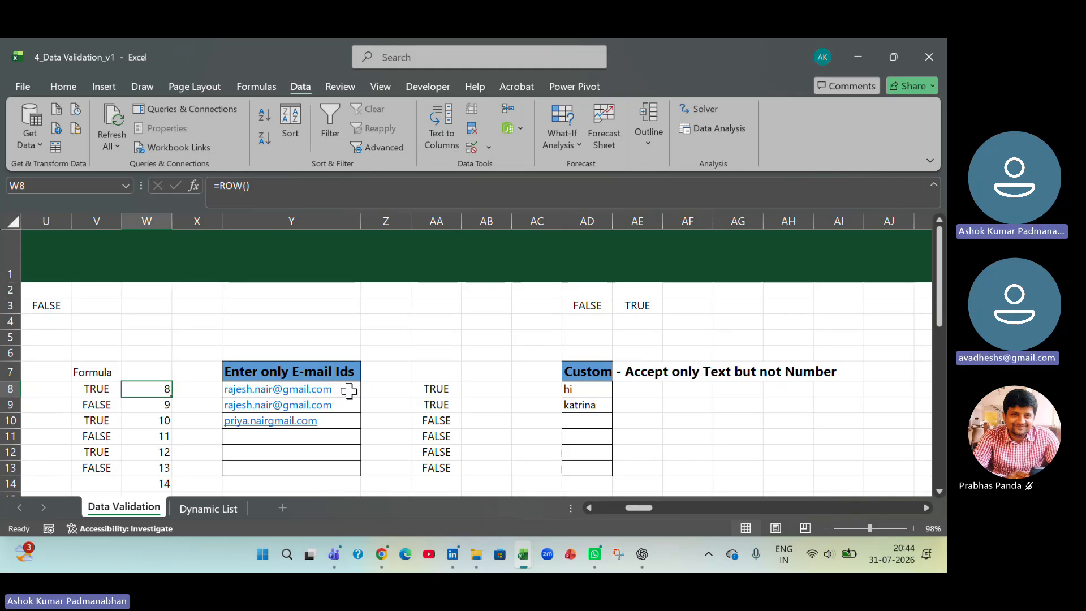
{"action": "left_click_drag", "start_coordinate": [349, 390], "coordinate": [342, 472]}
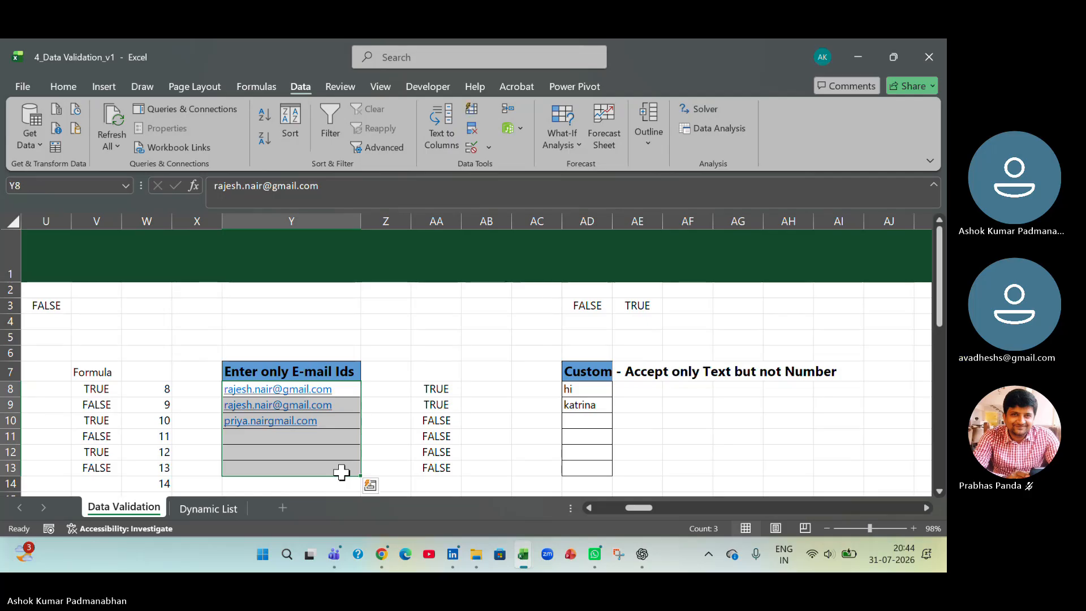
{"action": "left_click", "coordinate": [488, 148]}
{"action": "left_click", "coordinate": [491, 168]}
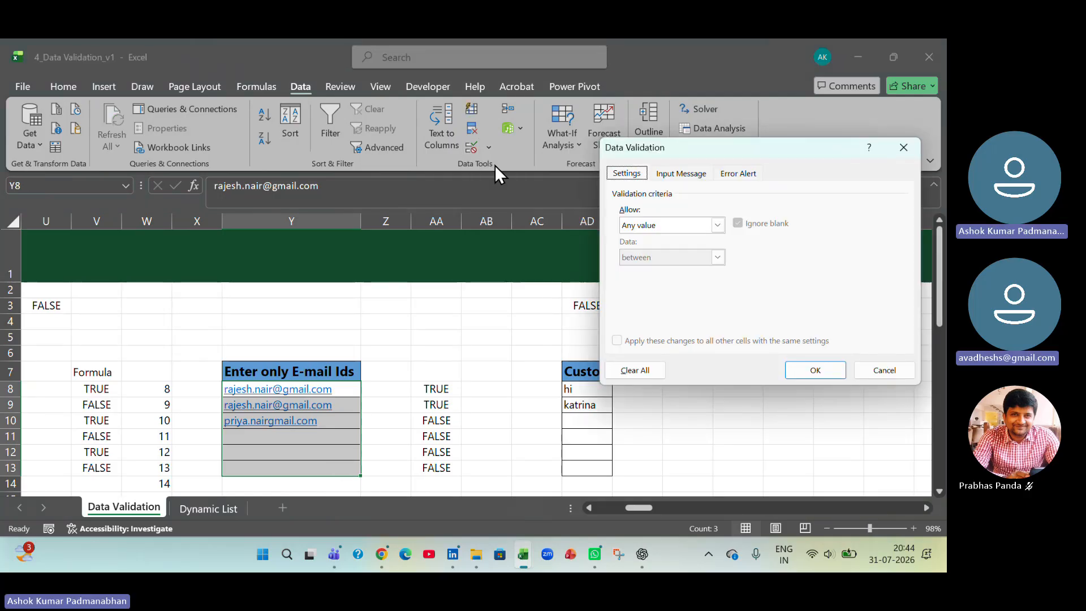
{"action": "left_click", "coordinate": [718, 227]}
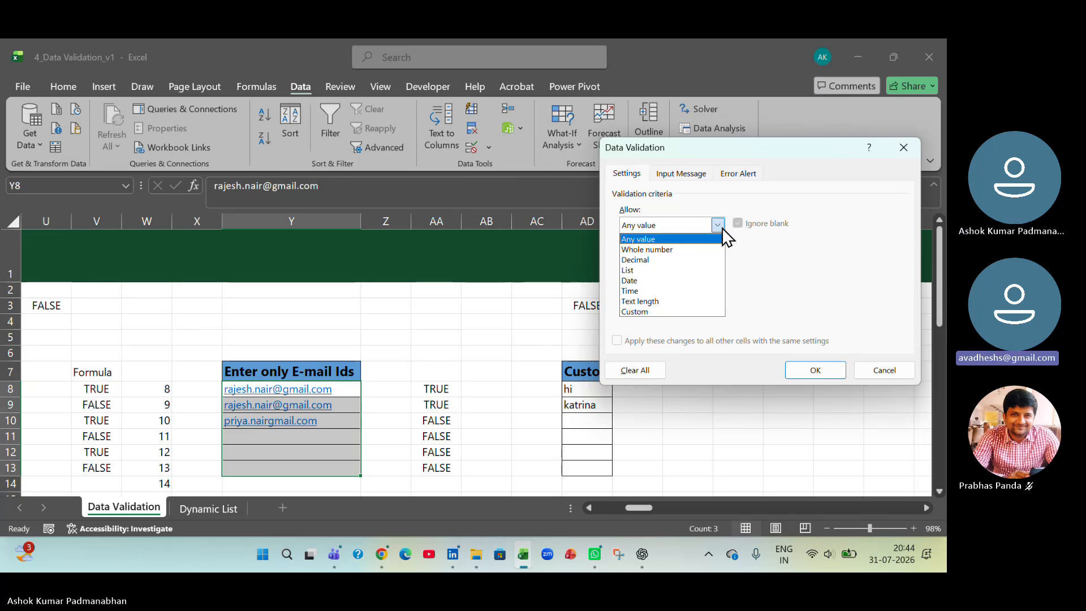
{"action": "left_click", "coordinate": [886, 375]}
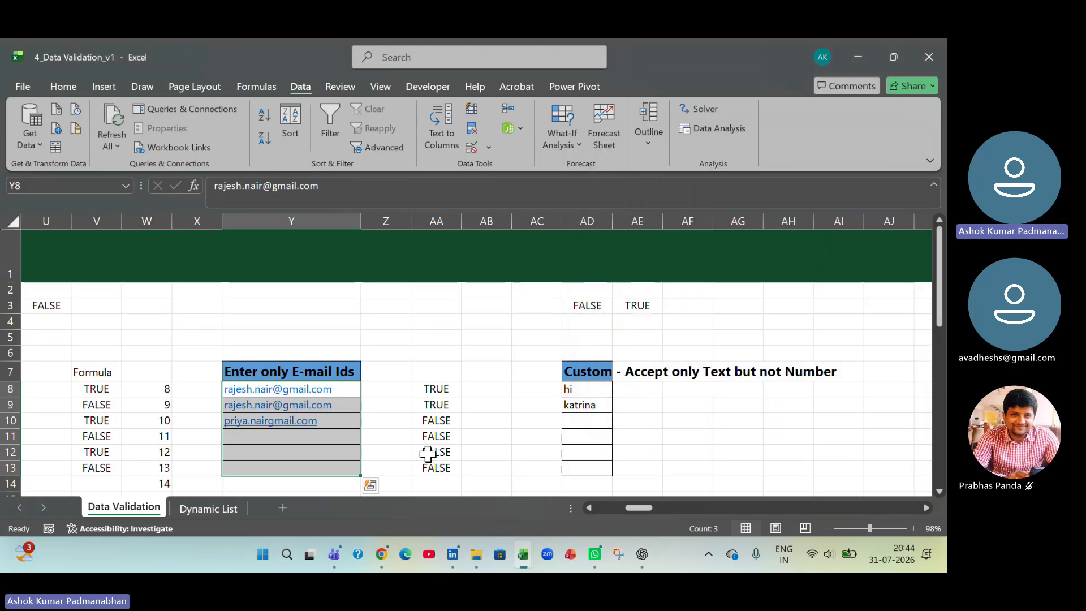
- Examine the parts of the e-mail check formula in AA8, including its SEARCH and IFERROR functions and the greater-than-zero comparison
{"action": "left_click", "coordinate": [441, 389]}
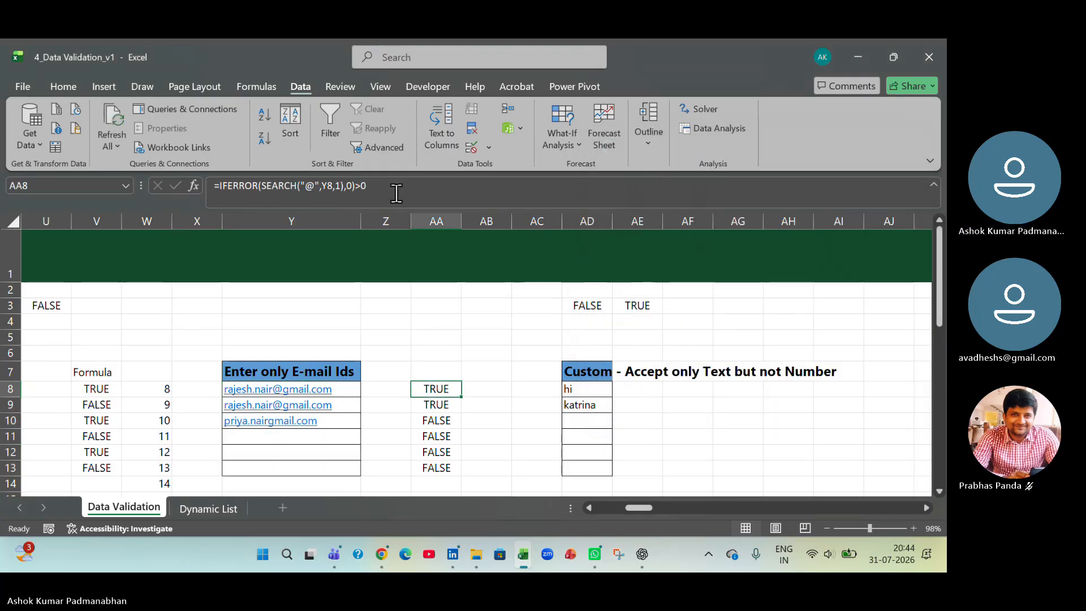
{"action": "left_click", "coordinate": [405, 187]}
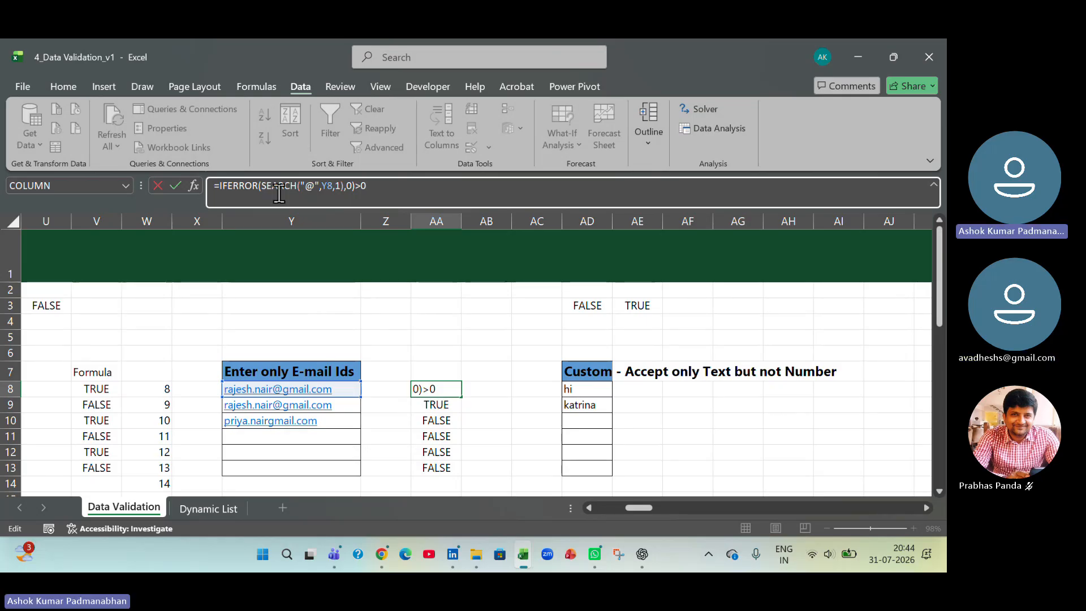
{"action": "left_click_drag", "start_coordinate": [263, 186], "coordinate": [296, 187]}
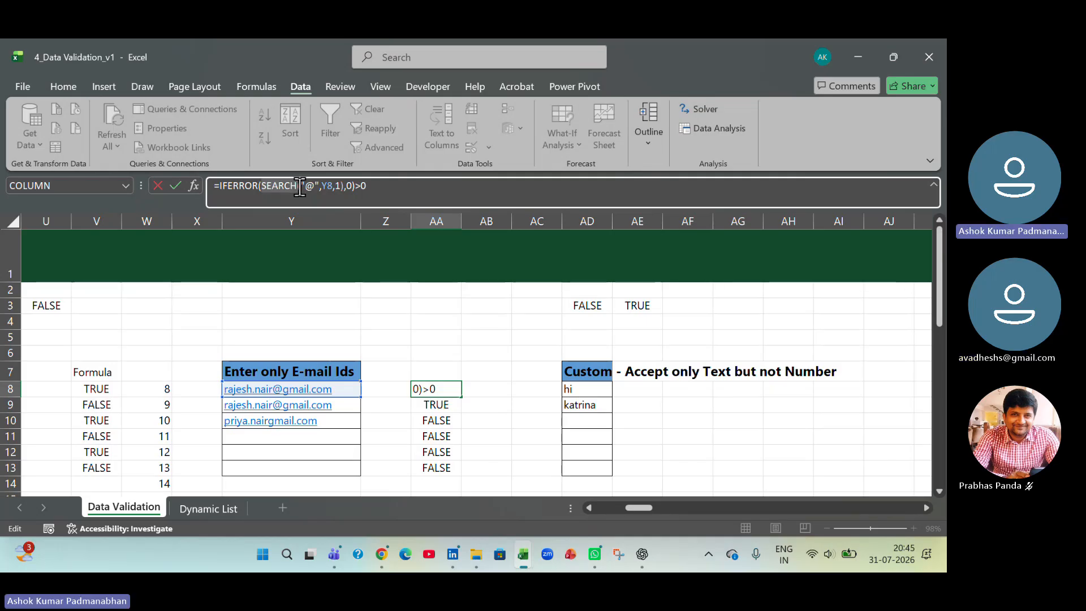
{"action": "left_click", "coordinate": [343, 185]}
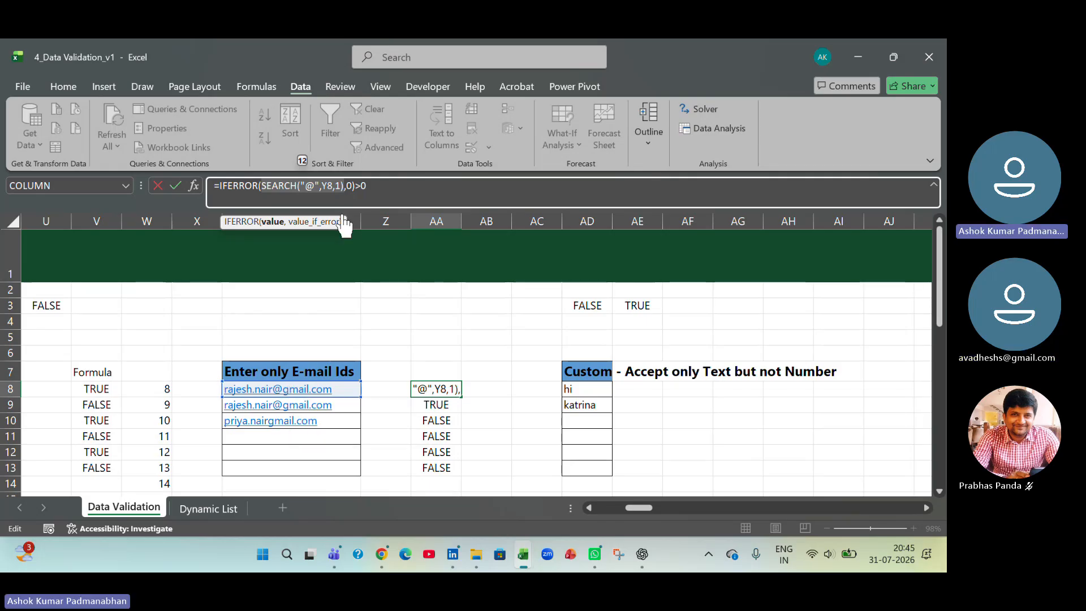
{"action": "left_click", "coordinate": [363, 186]}
{"action": "type", "text": "0"}
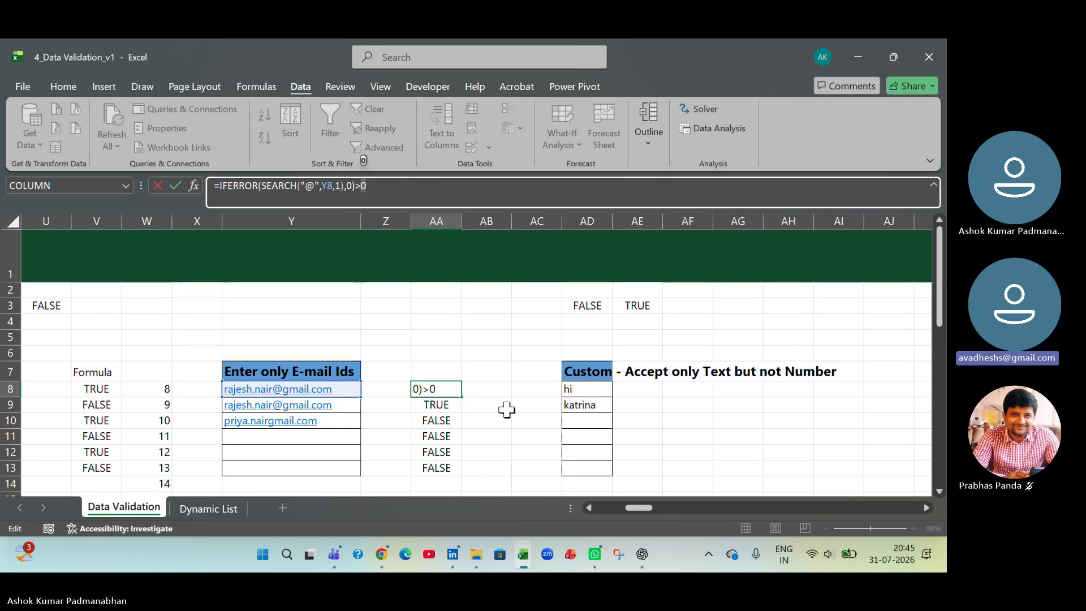
{"action": "left_click", "coordinate": [304, 185]}
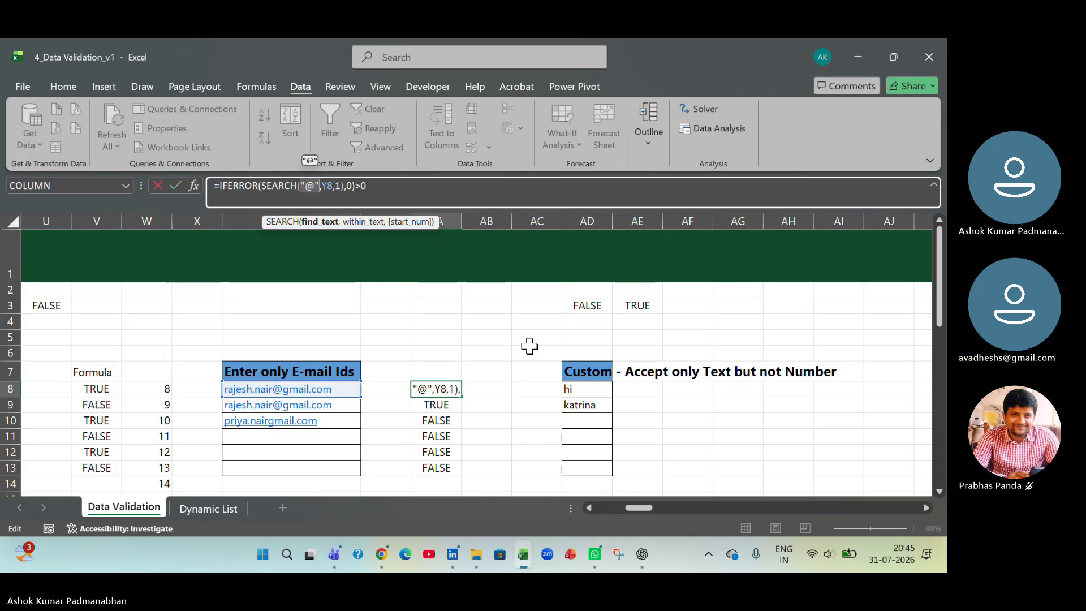
{"action": "key", "text": "Tab"}
- Set the data validation type for the e-mail cells Y8:Y13 to Custom
{"action": "left_click_drag", "start_coordinate": [348, 390], "coordinate": [349, 468]}
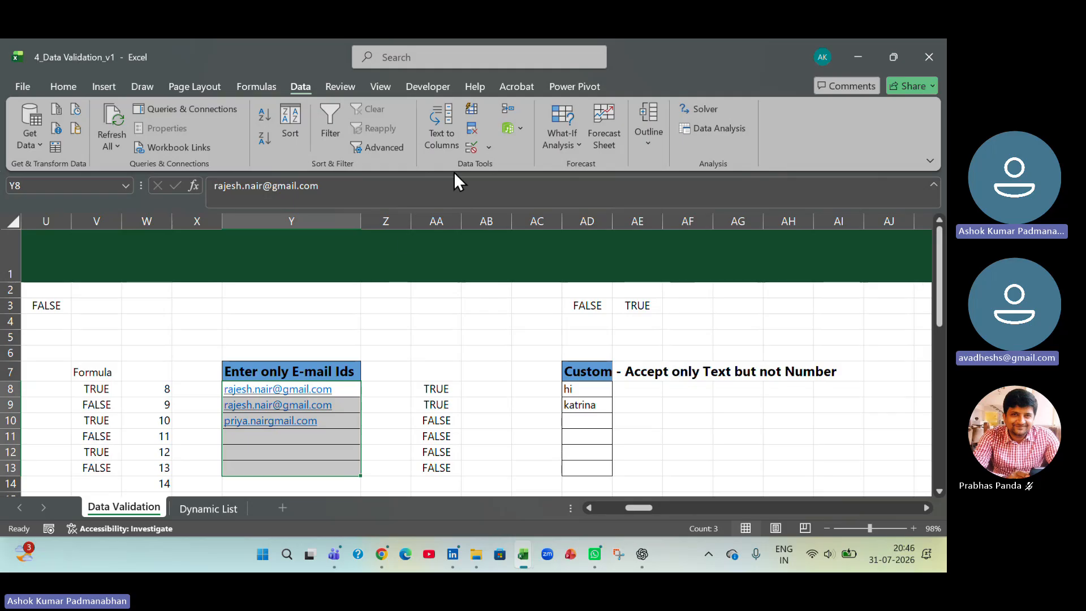
{"action": "left_click", "coordinate": [489, 148]}
{"action": "left_click", "coordinate": [495, 167]}
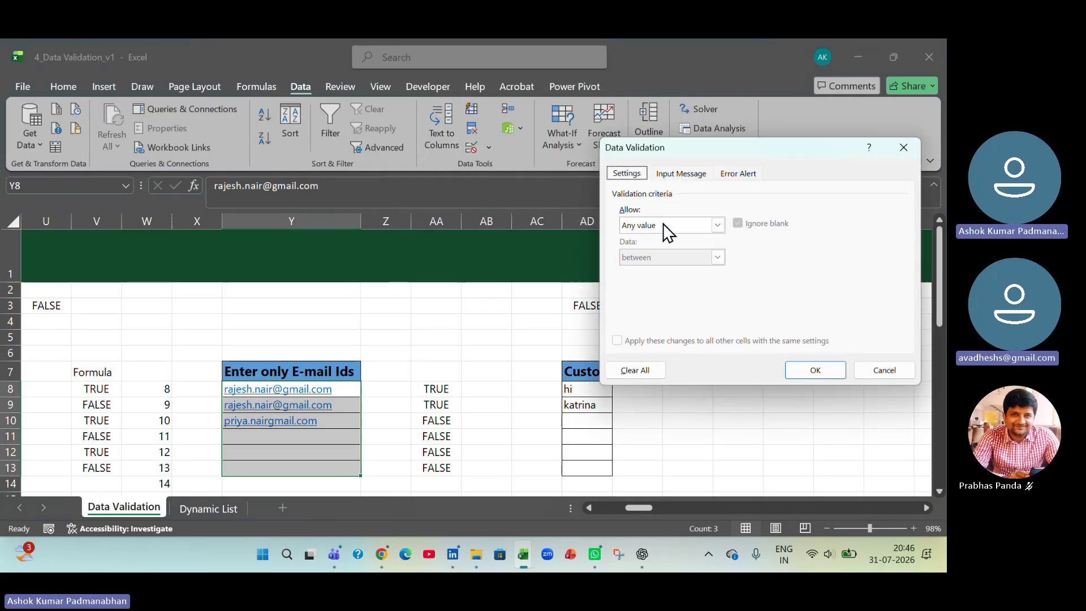
{"action": "left_click", "coordinate": [668, 225]}
{"action": "left_click", "coordinate": [678, 312]}
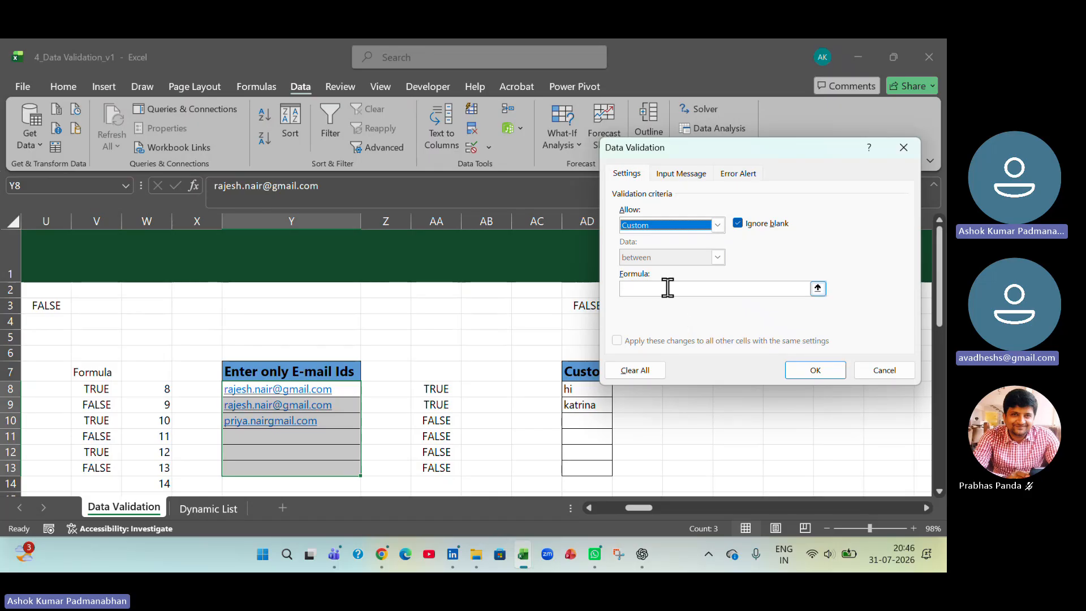
{"action": "left_click", "coordinate": [667, 289]}
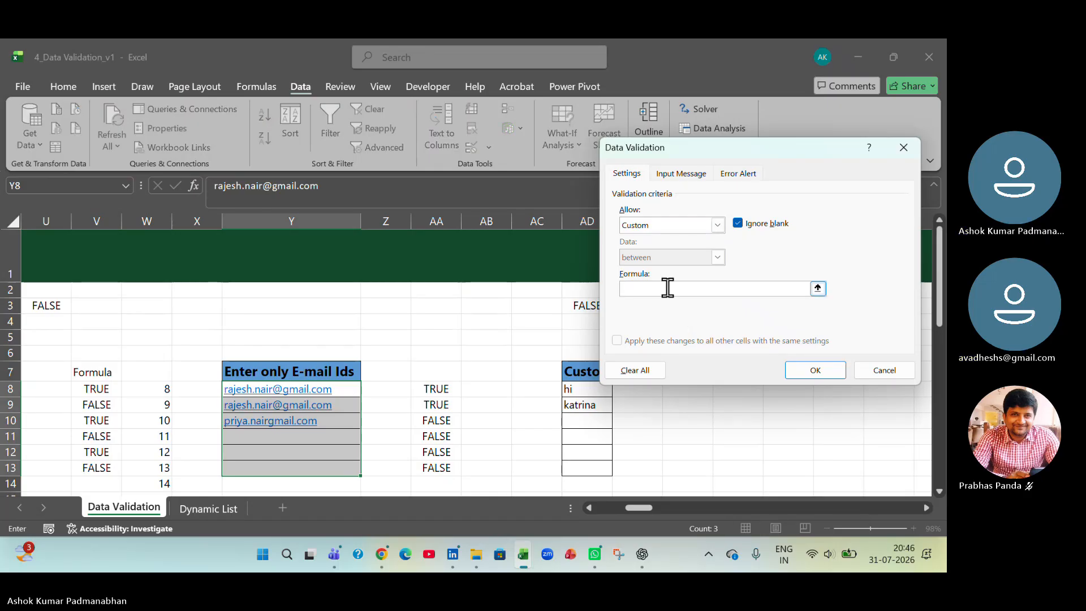
- Enter =search("@",Y8,1) > 0 as the custom validation formula for Y8:Y13 and apply the rule
{"action": "type", "text": "="}
{"action": "key", "text": "BackSpace"}
{"action": "key", "text": "BackSpace"}
{"action": "type", "text": "se"}
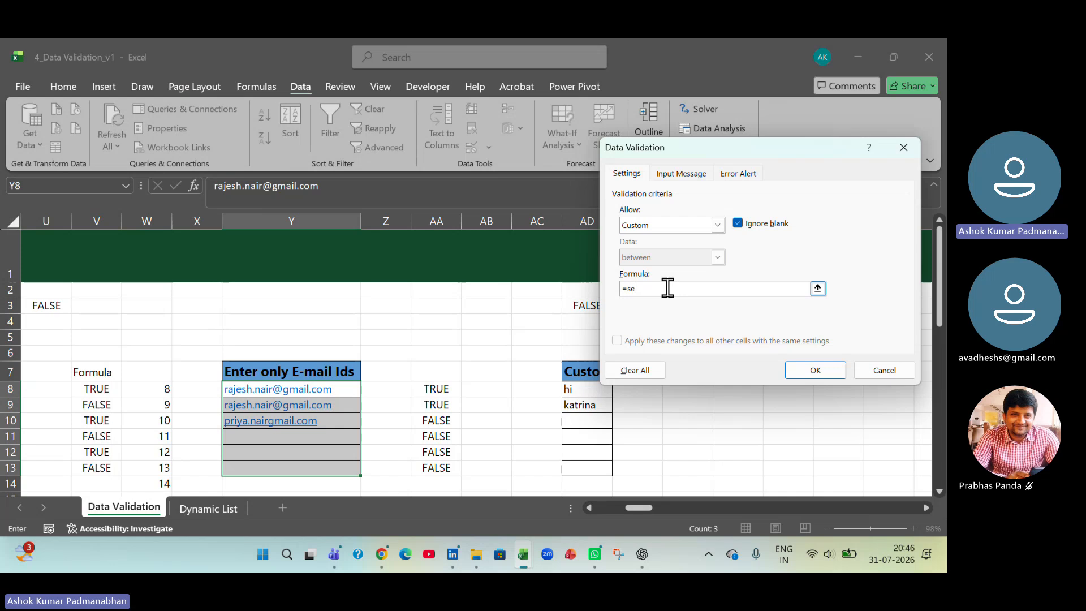
{"action": "type", "text": "arch("}
{"action": "type", "text": "\""}
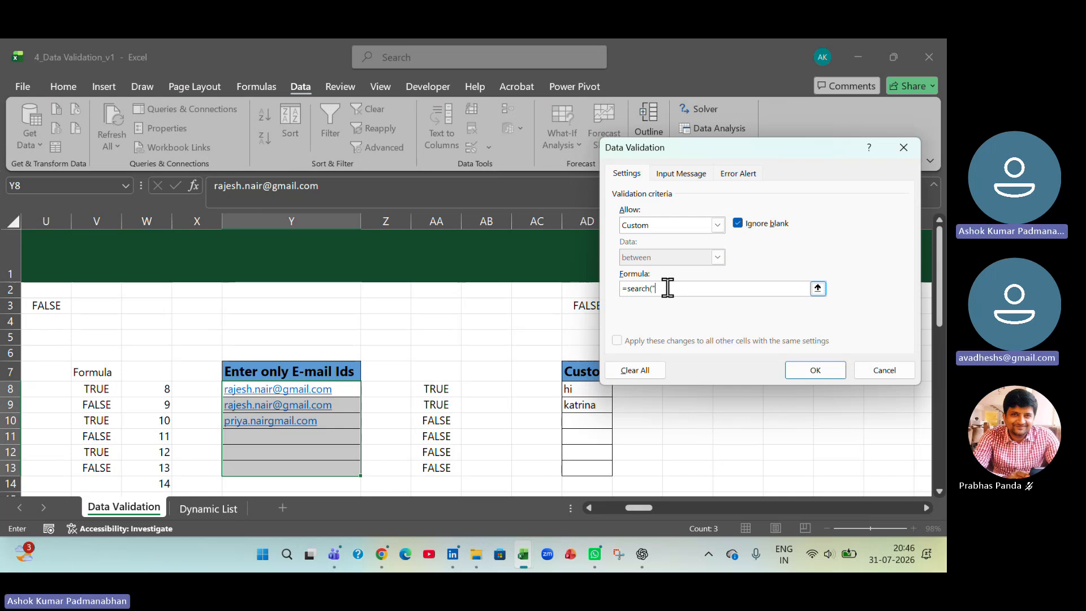
{"action": "type", "text": "@\""}
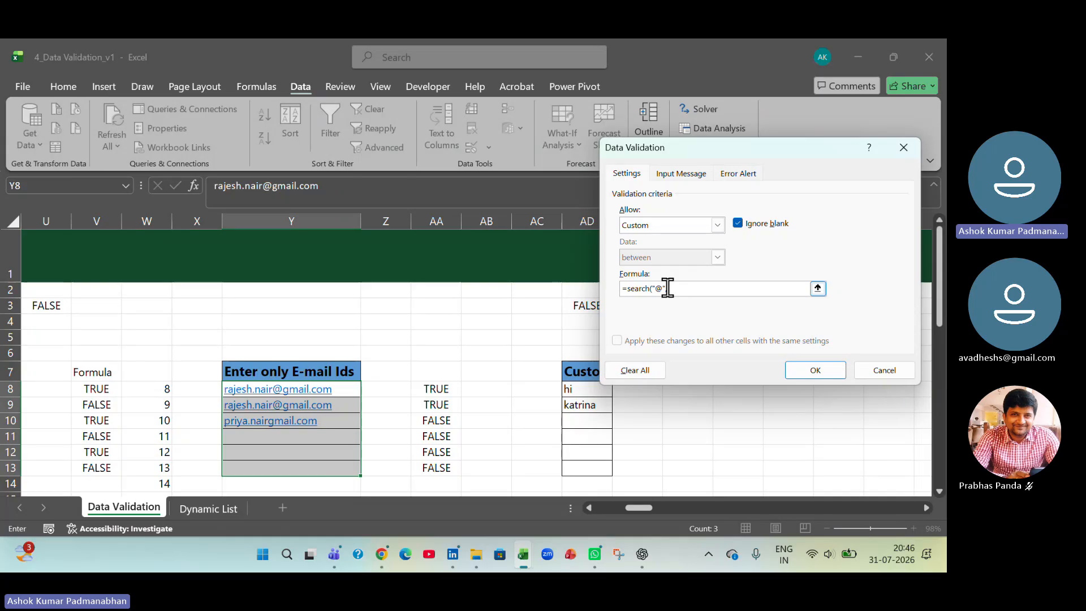
{"action": "type", "text": ","}
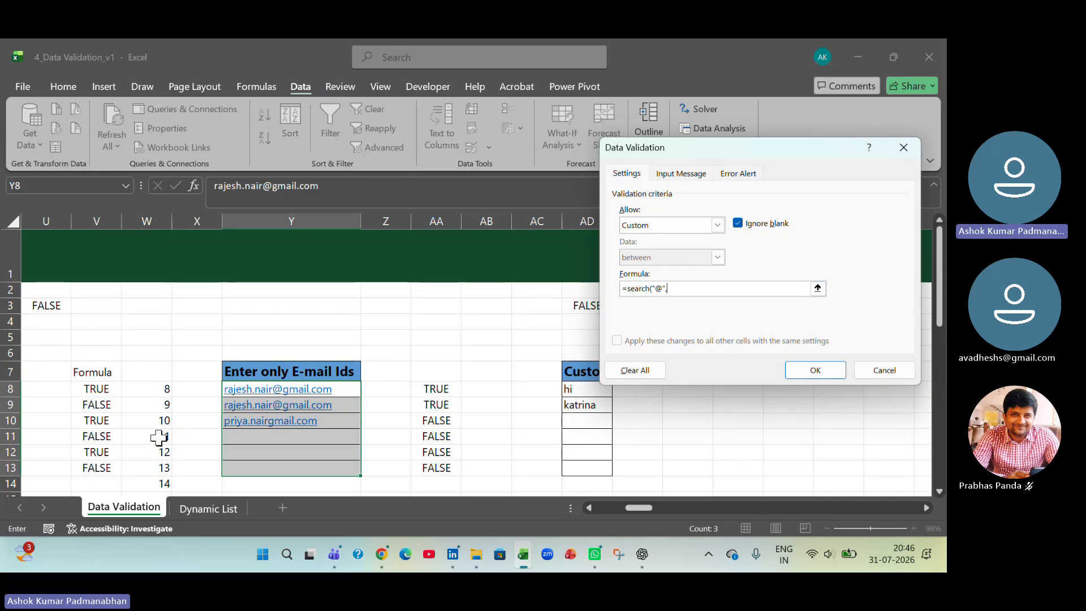
{"action": "left_click", "coordinate": [352, 389]}
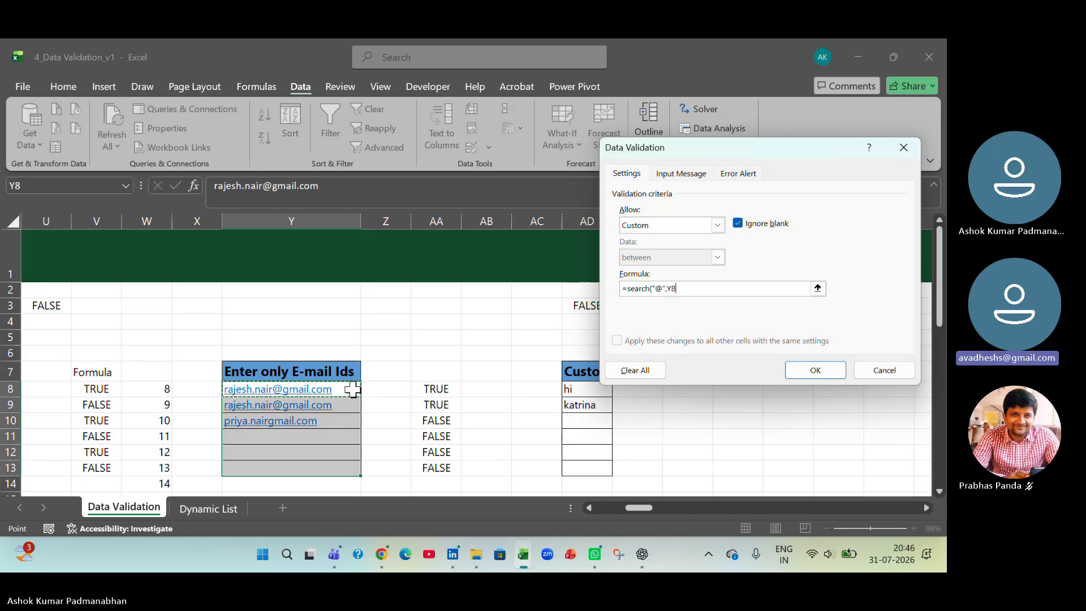
{"action": "type", "text": ",1"}
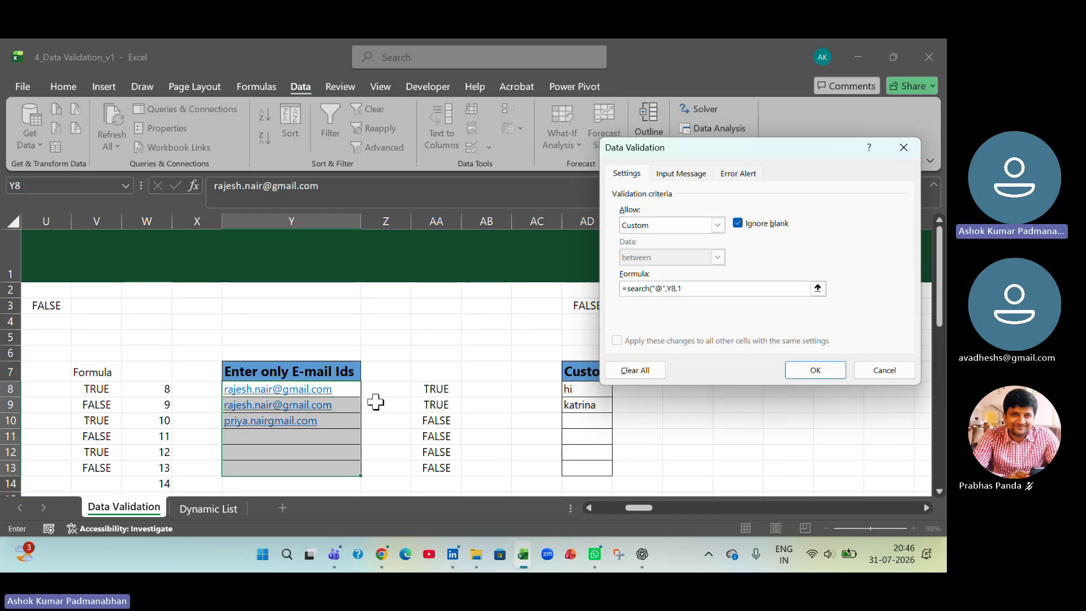
{"action": "type", "text": ") > 0"}
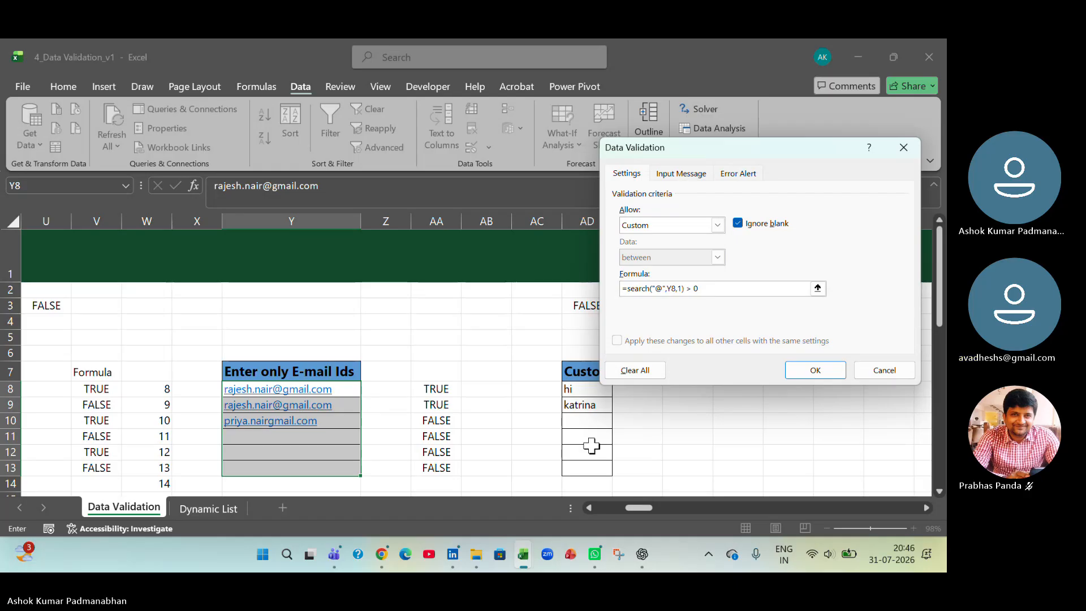
{"action": "left_click", "coordinate": [803, 369]}
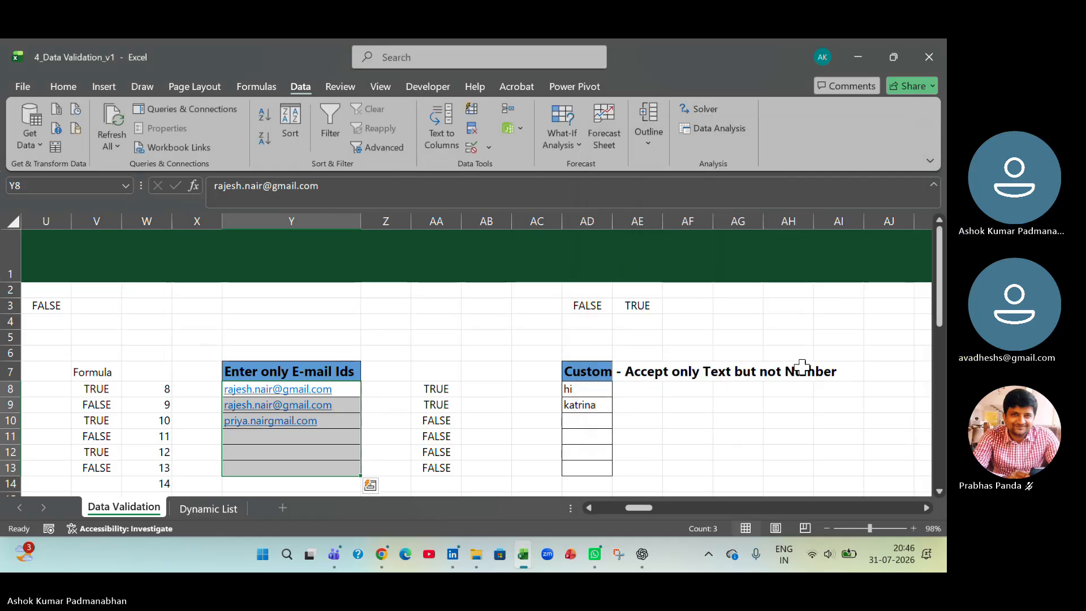
- Test the e-mail rule by entering asdfasdfasdf in Y11, then discard the entry
{"action": "left_click", "coordinate": [309, 434]}
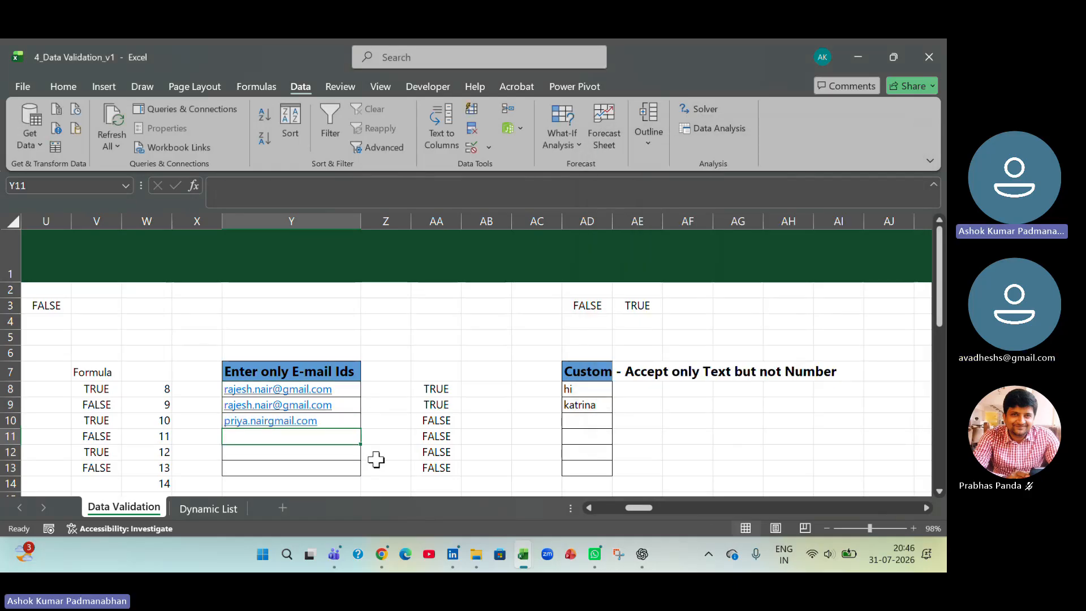
{"action": "type", "text": "asdfasdfasdf"}
{"action": "key", "text": "Return"}
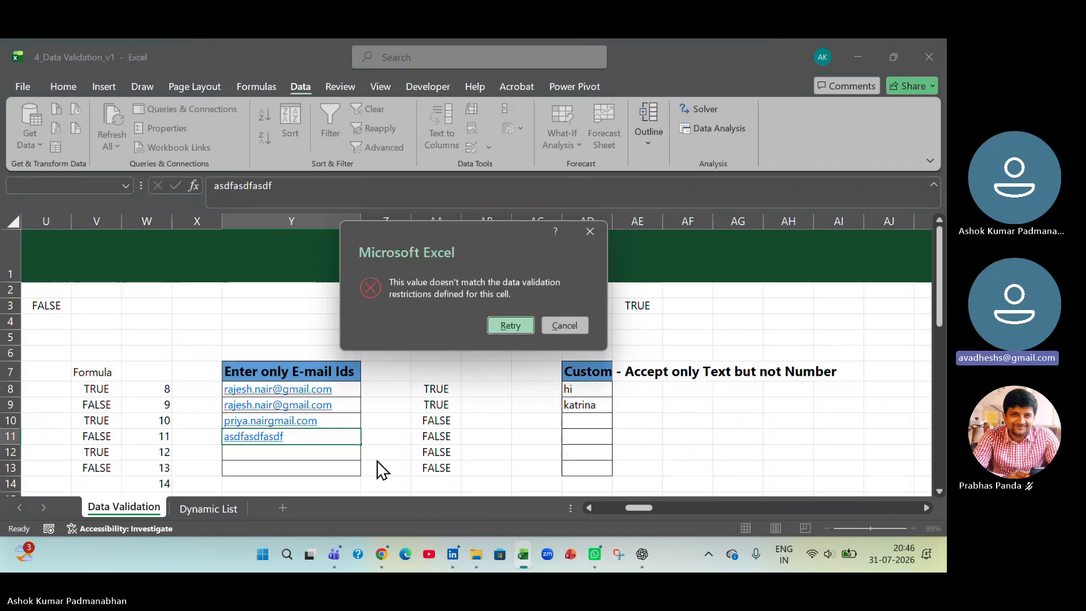
{"action": "left_click", "coordinate": [564, 323]}
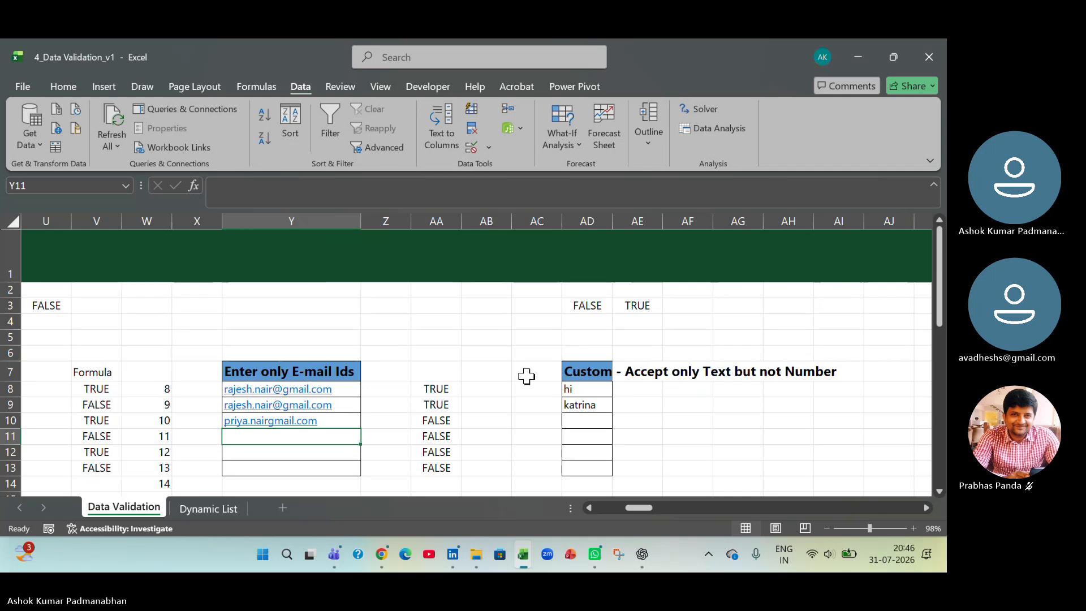
- Review the custom validation formula applied to Y8:Y13 and close its settings without changes
{"action": "left_click_drag", "start_coordinate": [330, 387], "coordinate": [351, 467]}
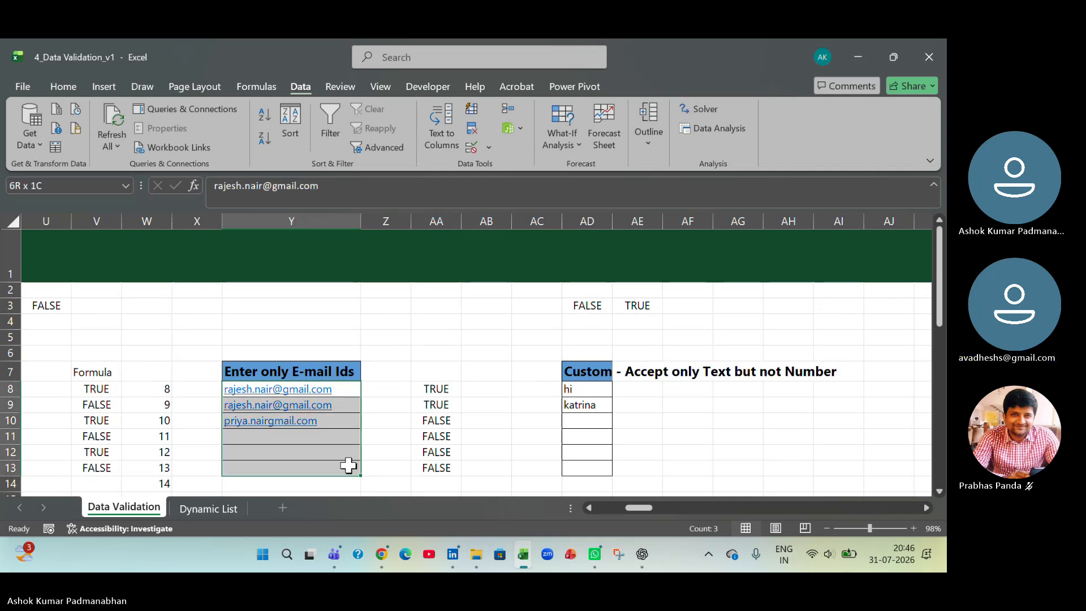
{"action": "left_click", "coordinate": [489, 148]}
{"action": "left_click", "coordinate": [501, 174]}
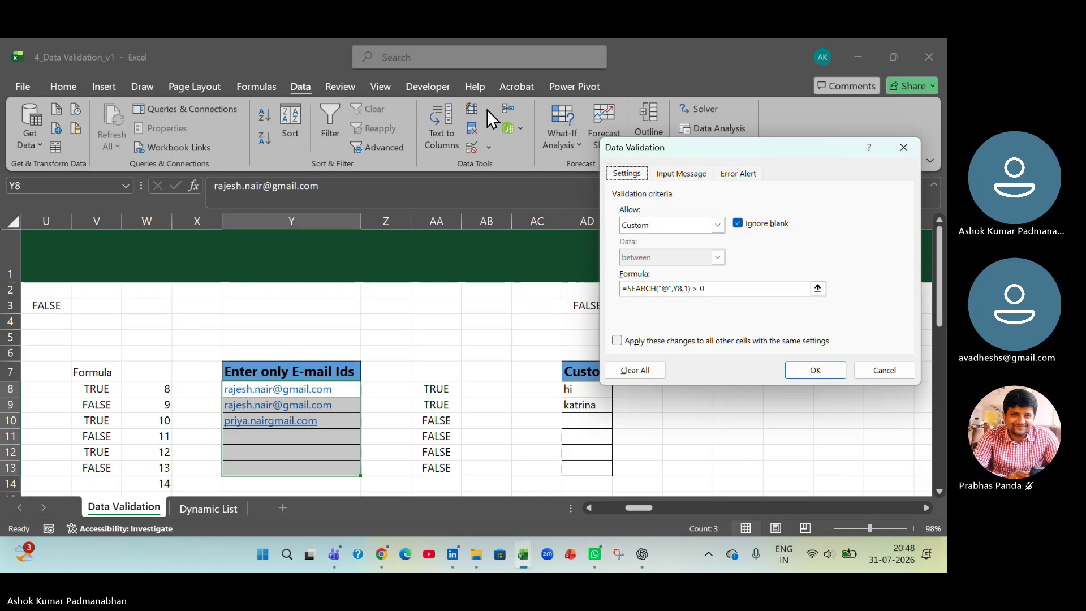
{"action": "left_click", "coordinate": [886, 372]}
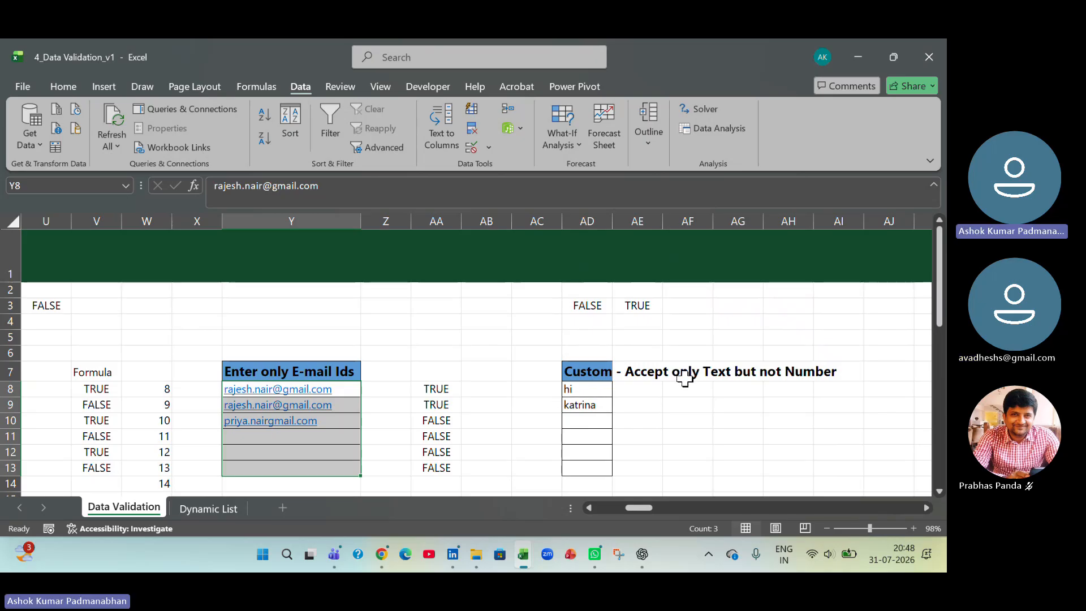
- Examine the text-only exercise cells AD8:AD13 and the ISTEXT formula in AD3
{"action": "left_click", "coordinate": [637, 378]}
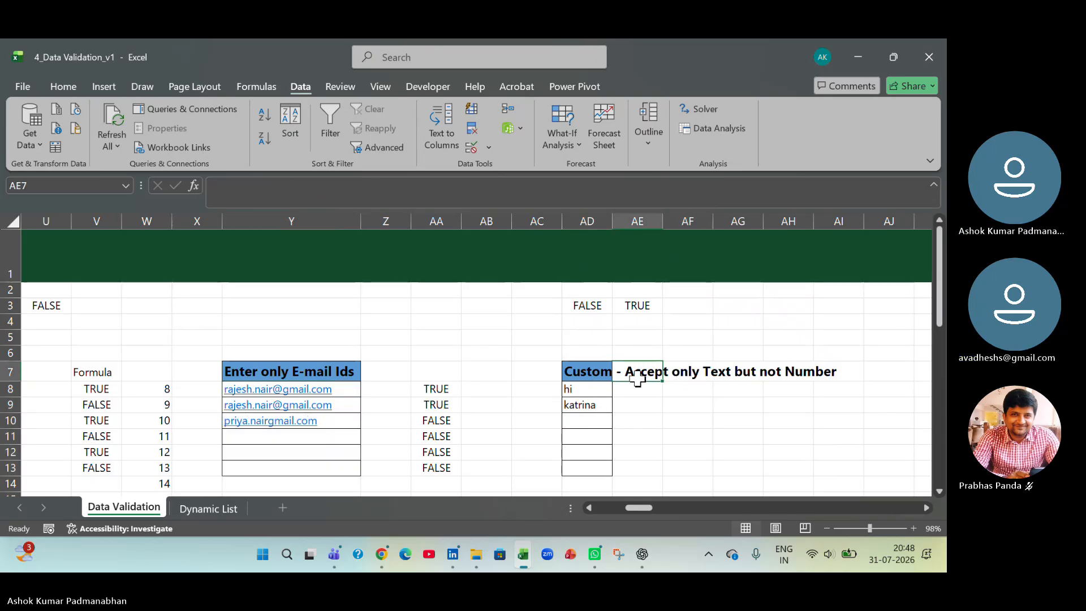
{"action": "left_click_drag", "start_coordinate": [597, 392], "coordinate": [593, 470]}
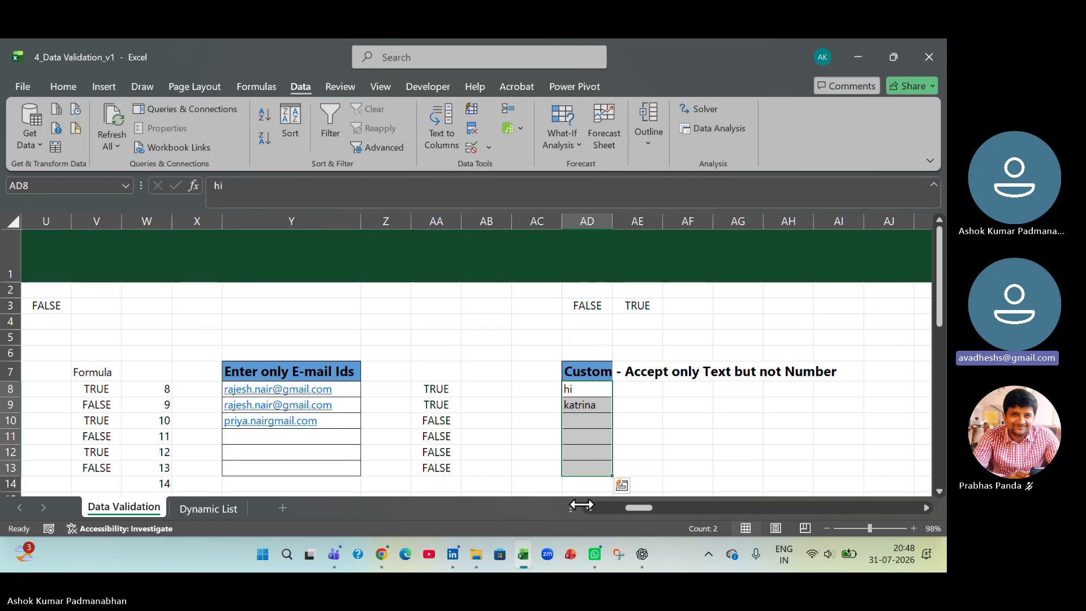
{"action": "left_click", "coordinate": [599, 306]}
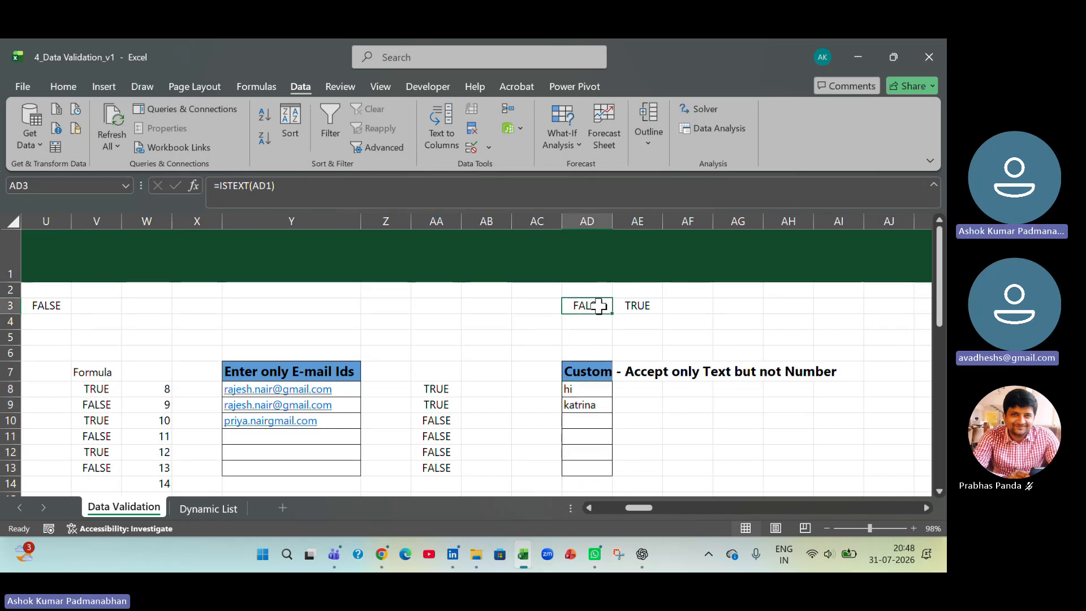
{"action": "double_click", "coordinate": [598, 306]}
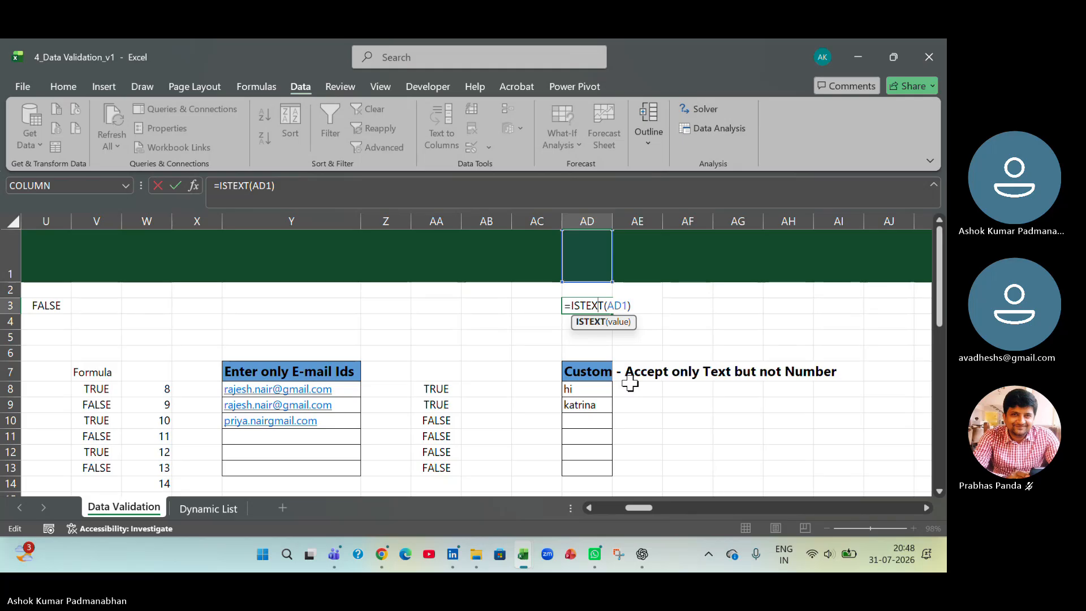
{"action": "left_click", "coordinate": [700, 433]}
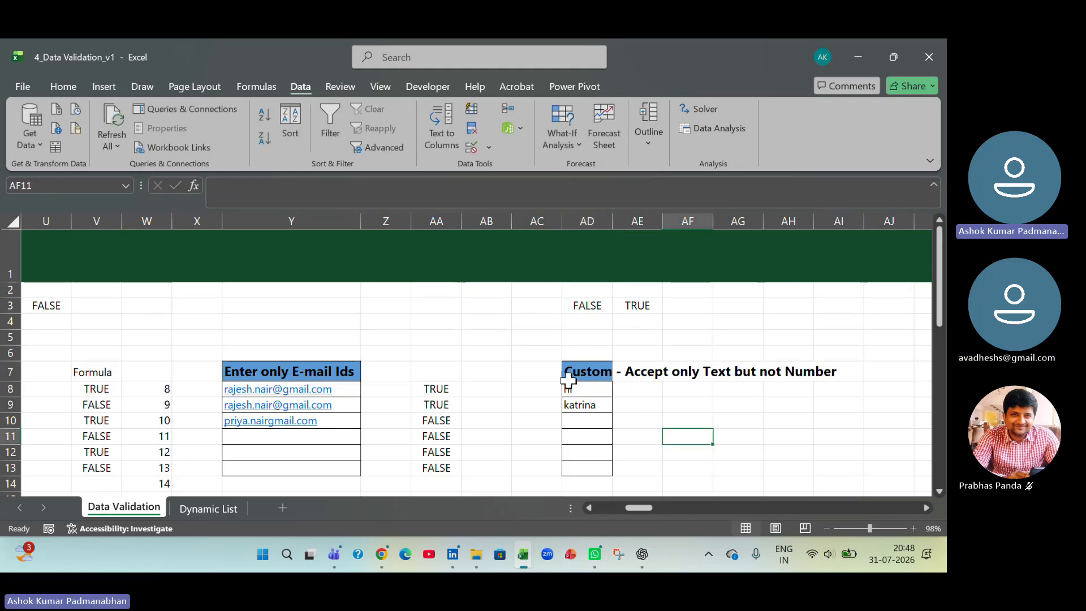
- Review the existing custom validation rule on AD8:AD13 and close its settings without changes
{"action": "left_click_drag", "start_coordinate": [589, 385], "coordinate": [587, 473]}
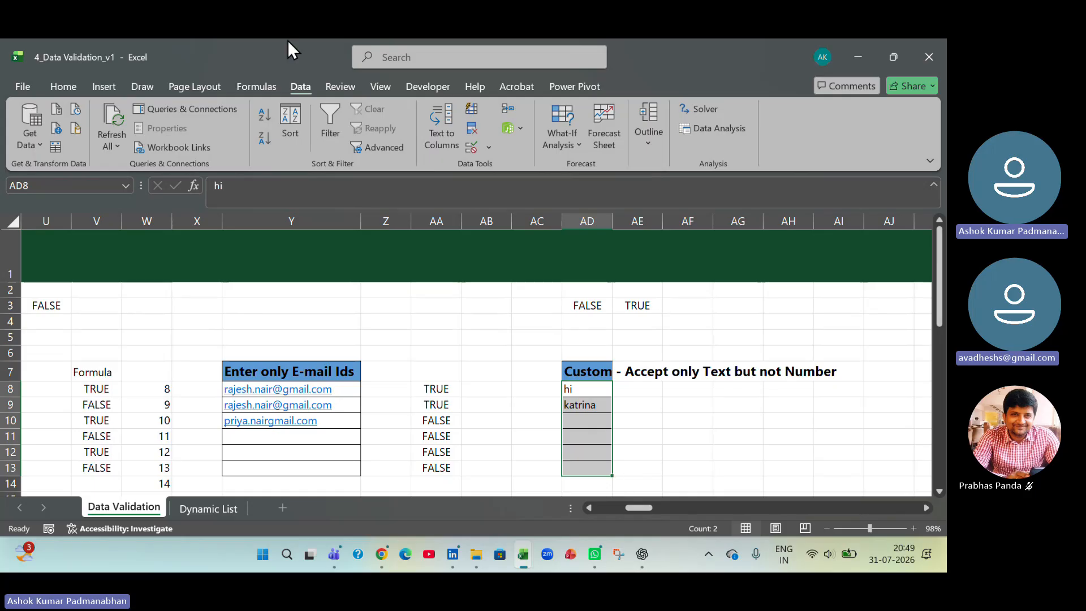
{"action": "left_click", "coordinate": [490, 149]}
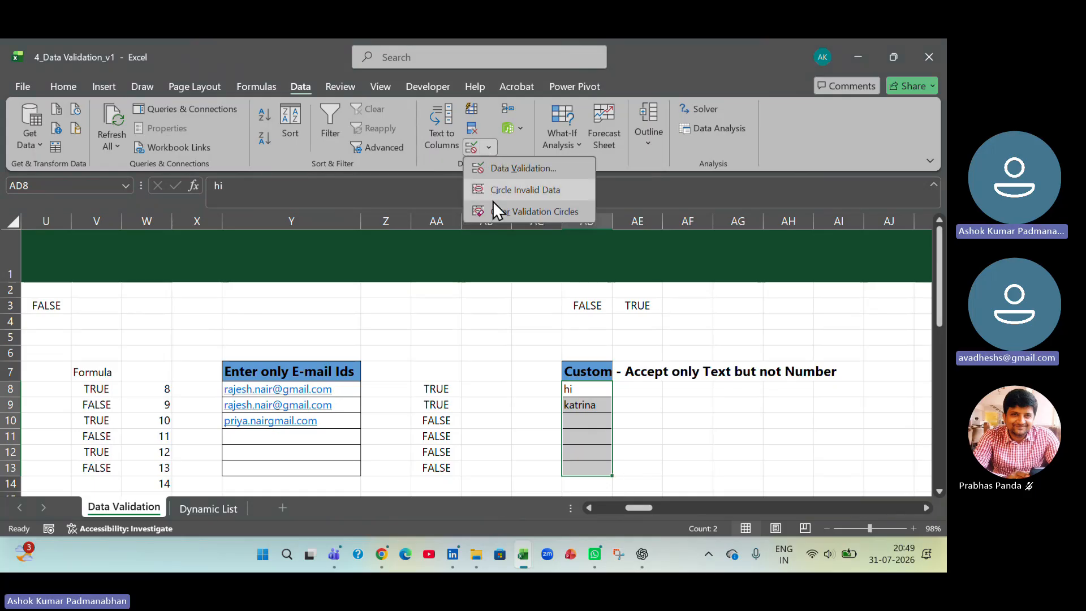
{"action": "left_click", "coordinate": [494, 167]}
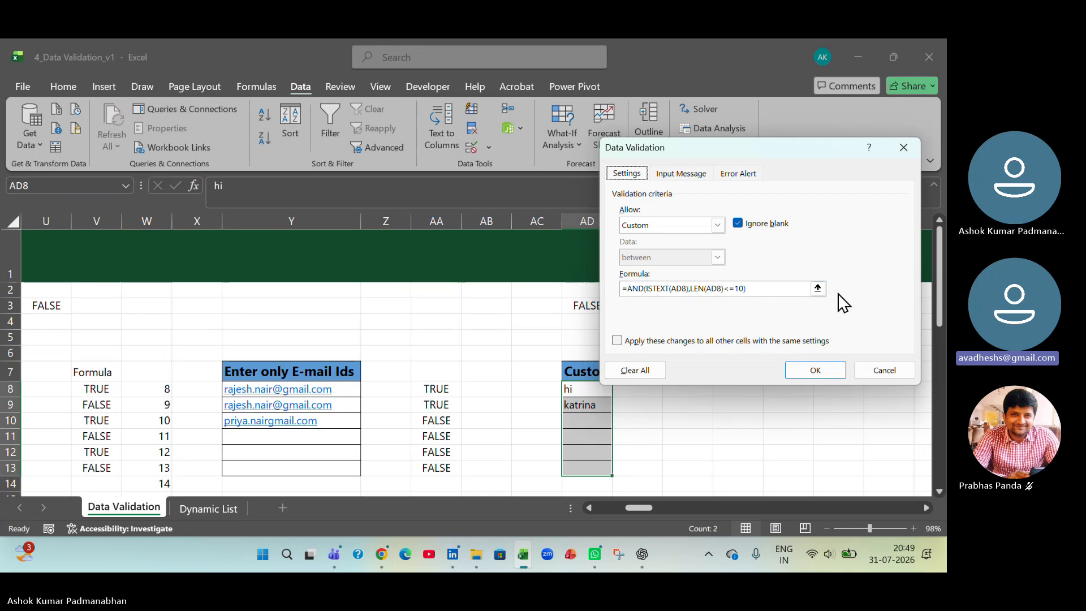
{"action": "left_click_drag", "start_coordinate": [791, 152], "coordinate": [411, 95]}
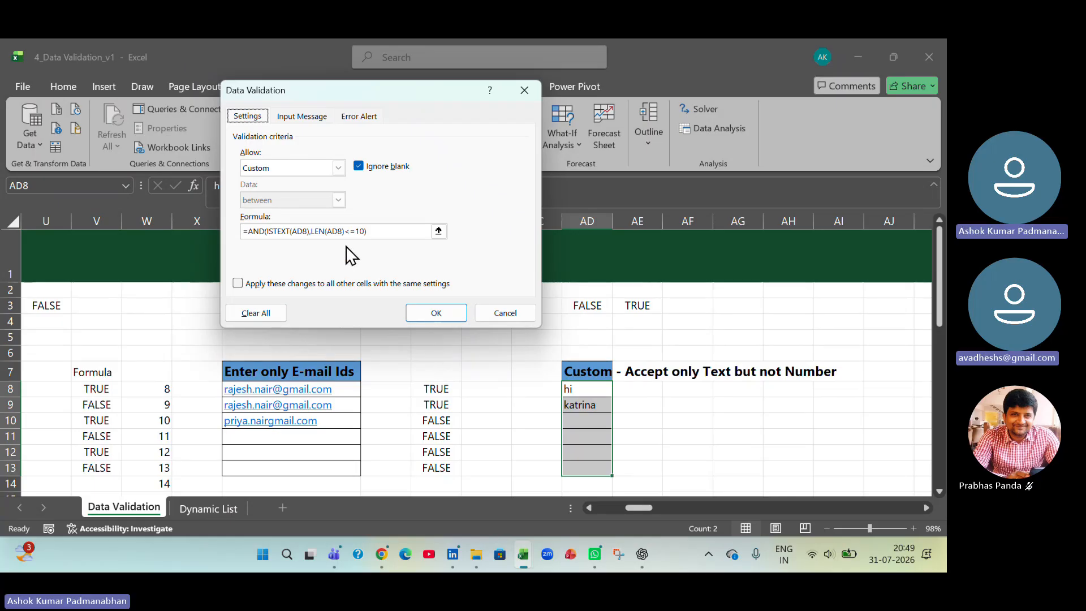
{"action": "left_click", "coordinate": [517, 316]}
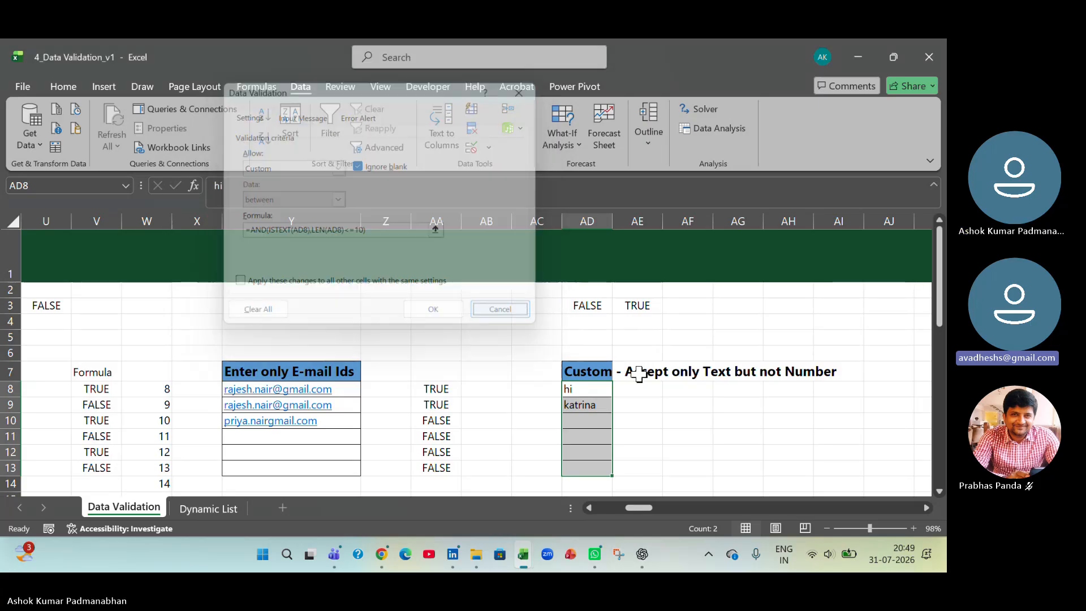
- Begin a Custom data validation rule for cells AE8:AE13
{"action": "left_click_drag", "start_coordinate": [649, 385], "coordinate": [643, 468]}
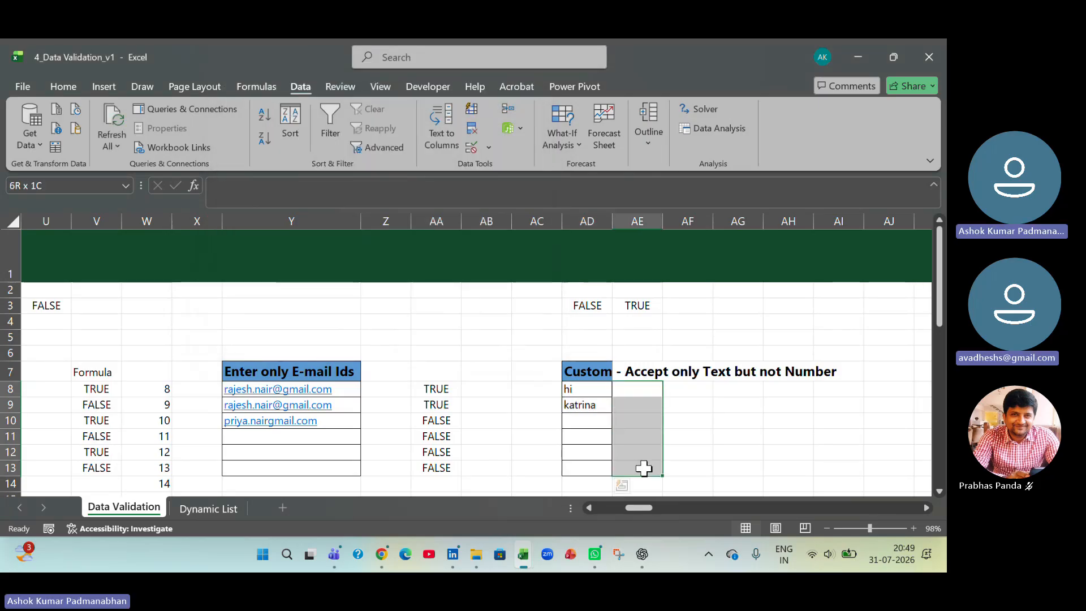
{"action": "left_click", "coordinate": [489, 148]}
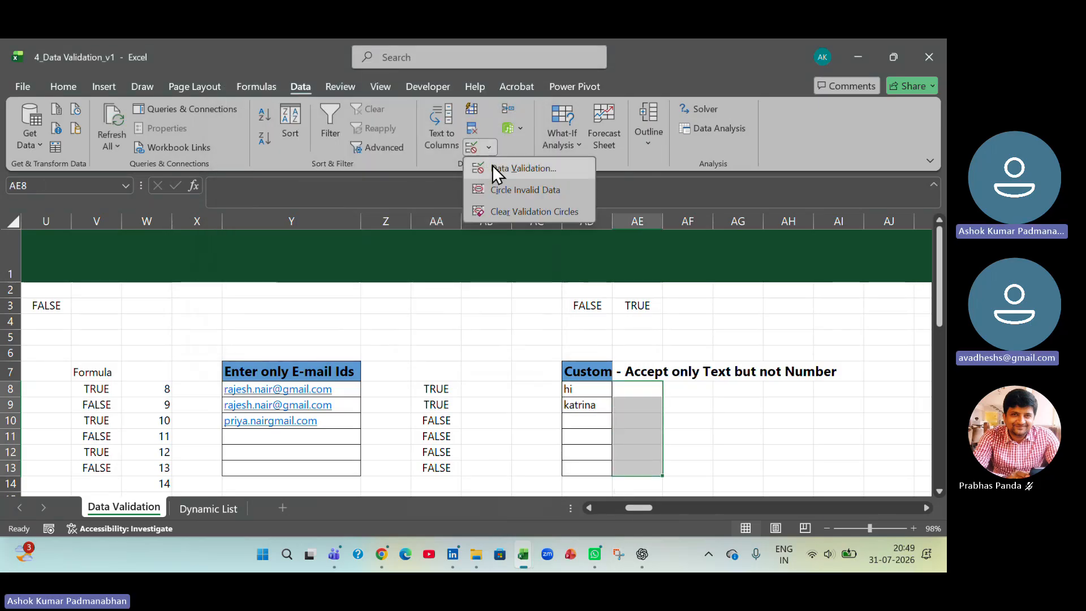
{"action": "left_click", "coordinate": [495, 168]}
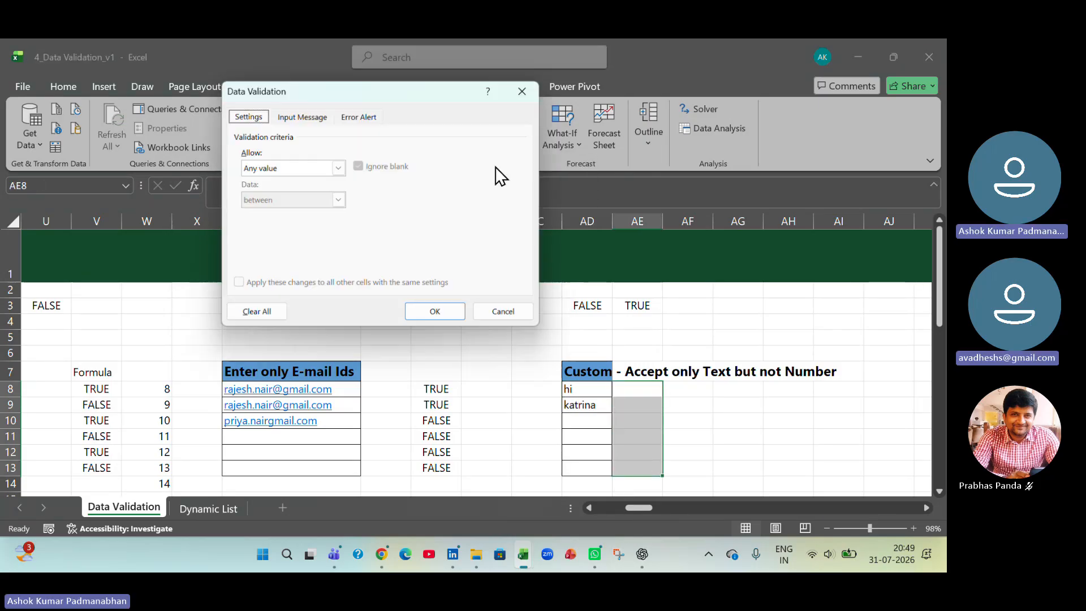
{"action": "left_click", "coordinate": [337, 169]}
{"action": "left_click", "coordinate": [314, 254]}
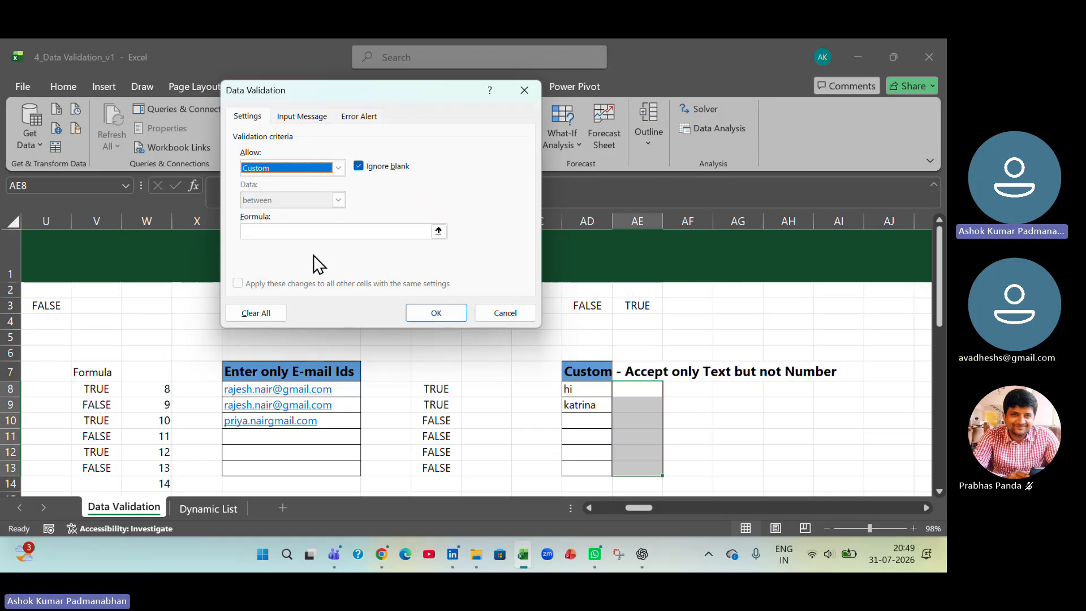
{"action": "left_click", "coordinate": [332, 231]}
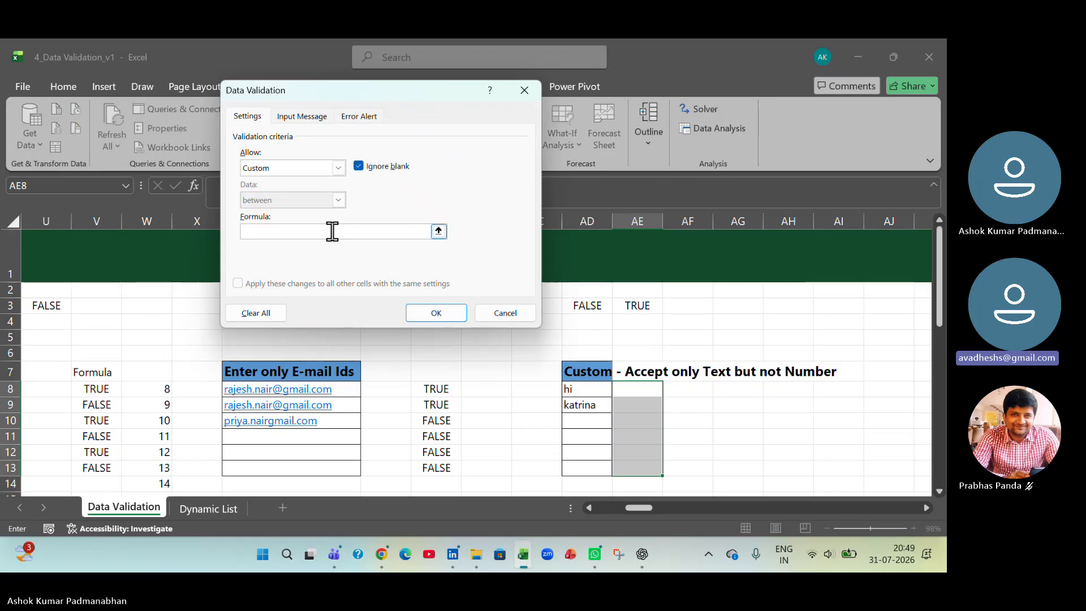
- Enter the rule's two conditions, istext(AE8) and len(AE8)<=10, separated by a comma in the validation formula
{"action": "type", "text": "="}
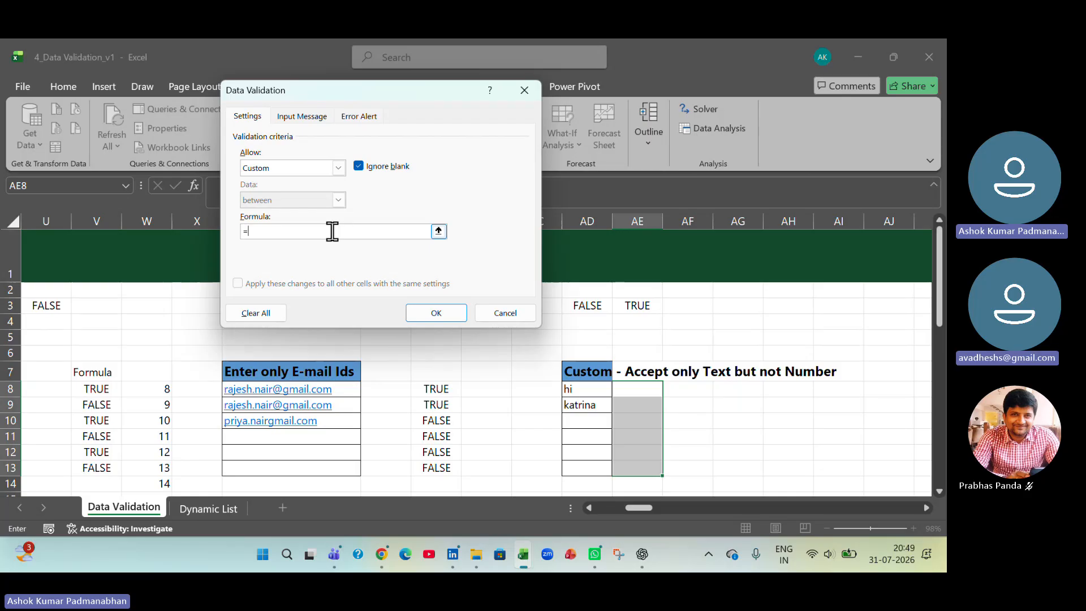
{"action": "type", "text": "istext"}
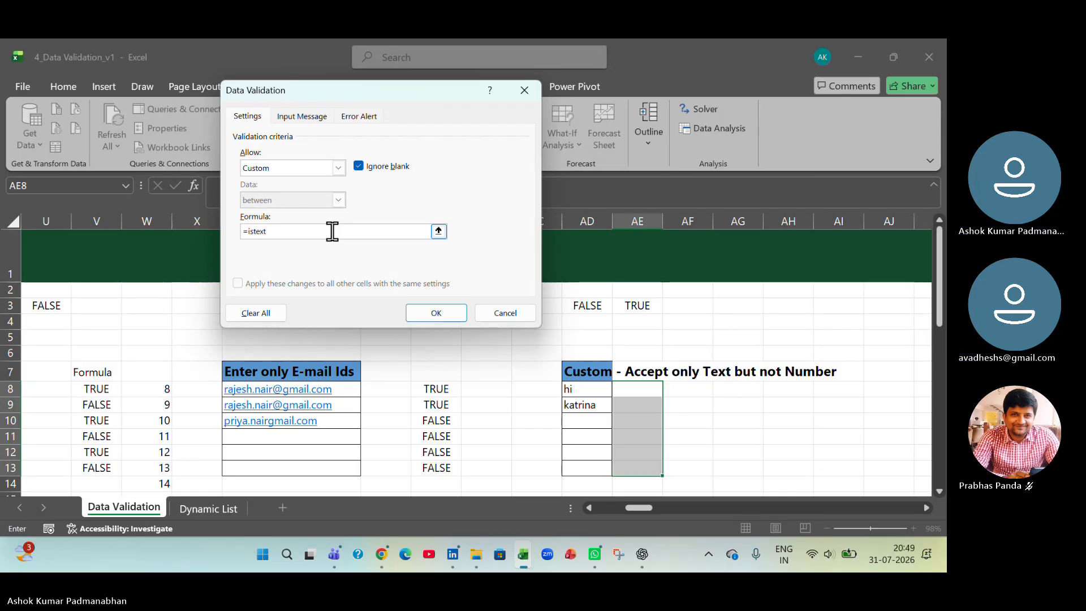
{"action": "type", "text": "("}
{"action": "left_click", "coordinate": [653, 387]}
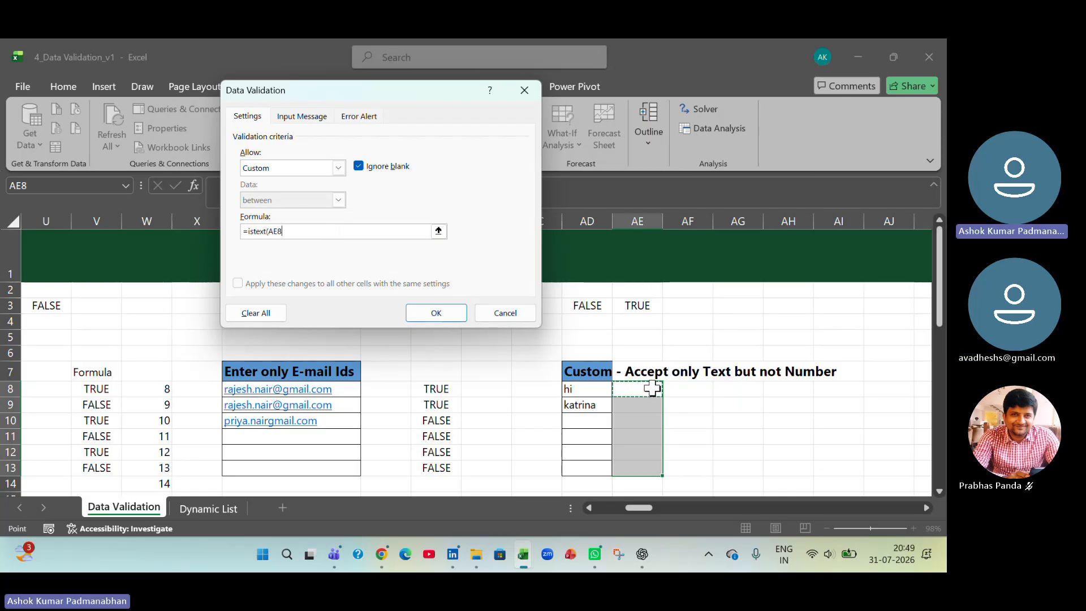
{"action": "type", "text": ")"}
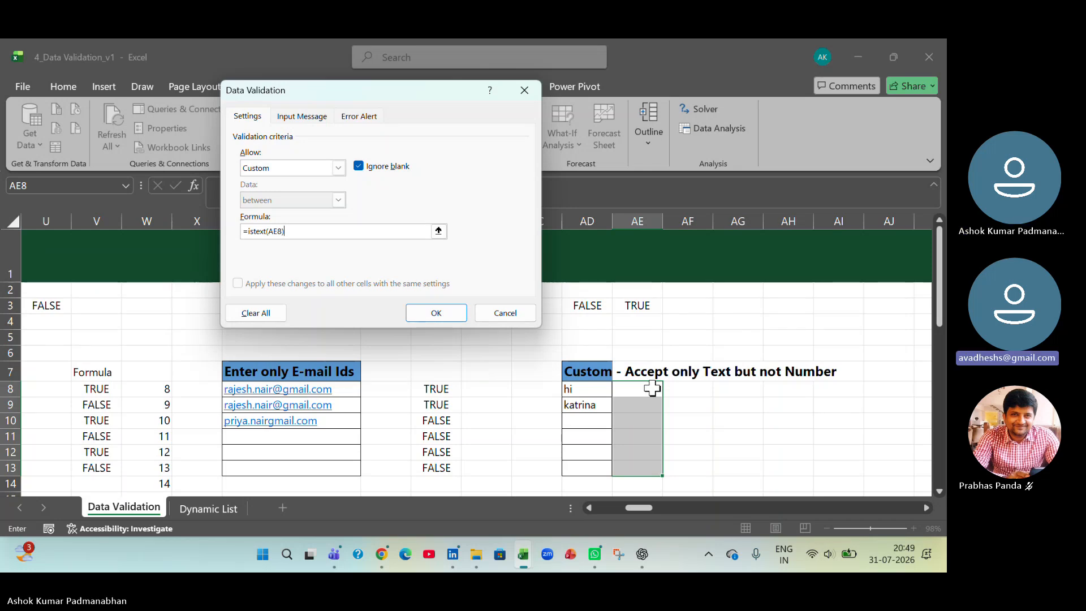
{"action": "type", "text": ","}
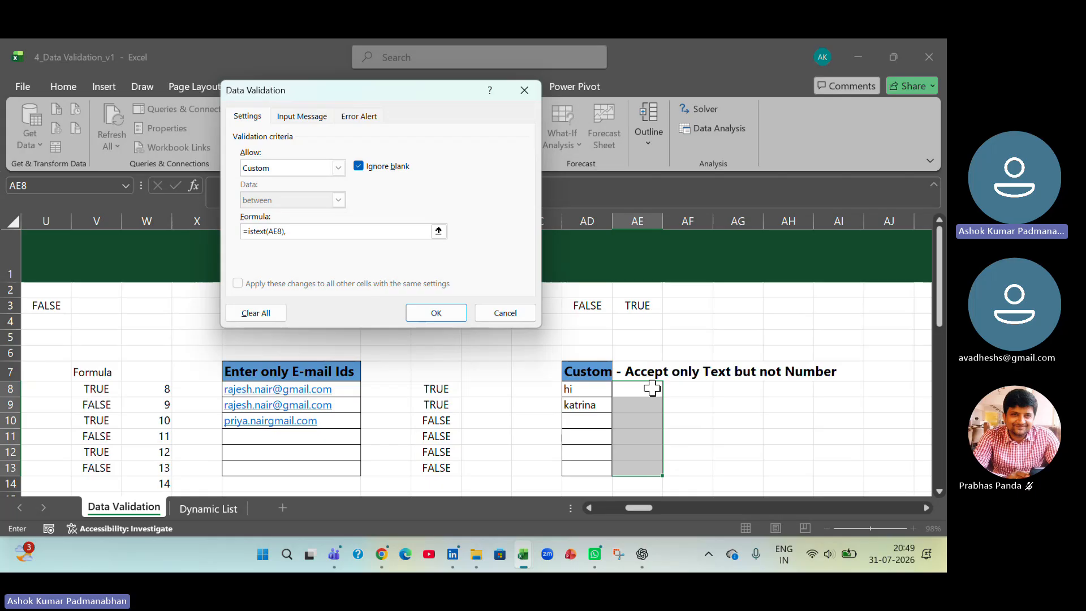
{"action": "type", "text": "len("}
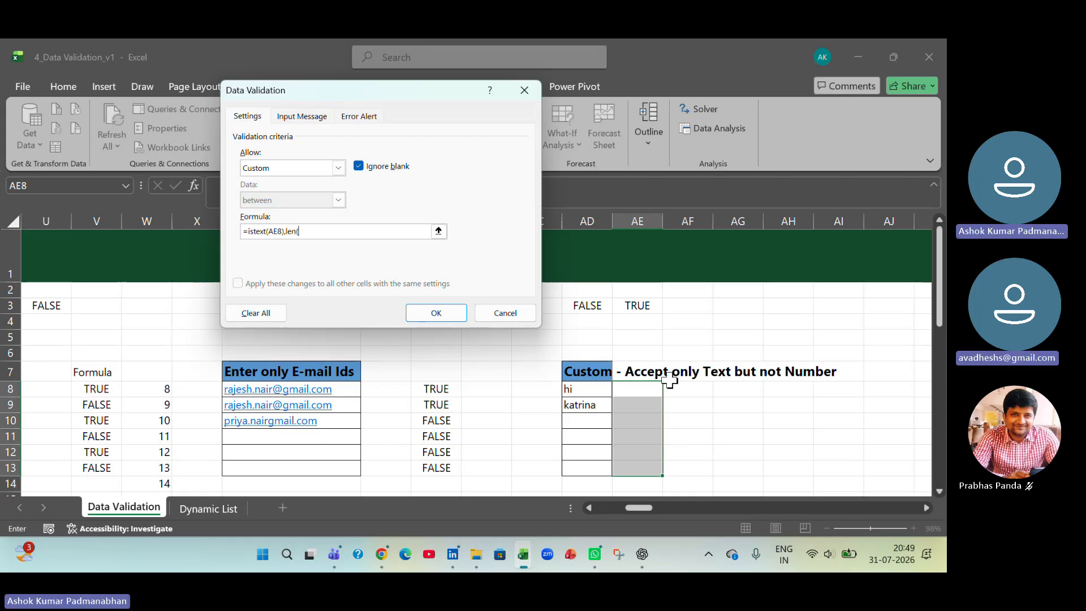
{"action": "type", "text": "AE8)"}
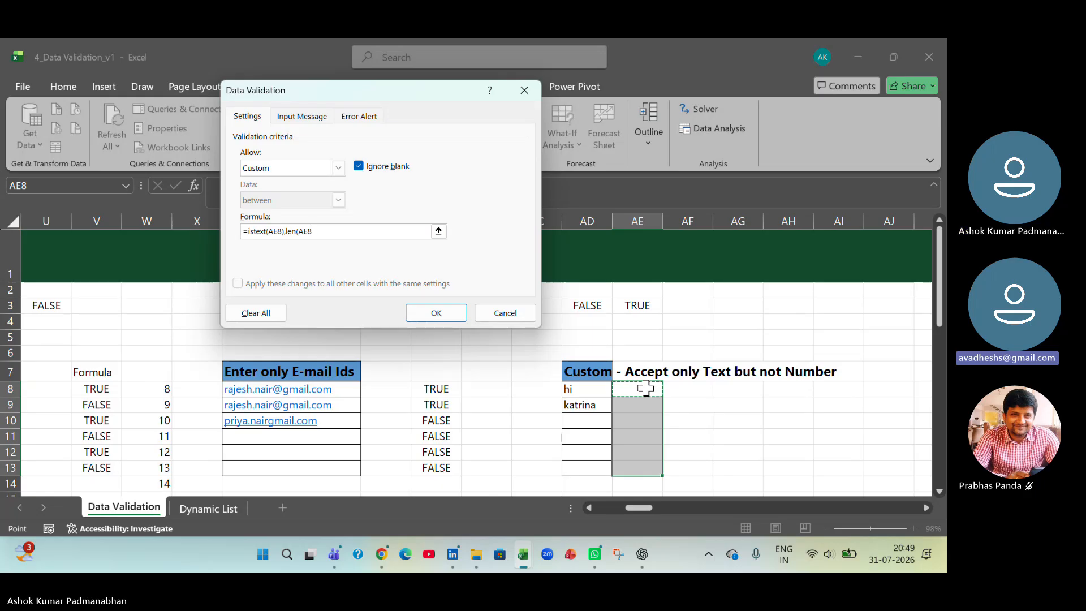
{"action": "type", "text": "<="}
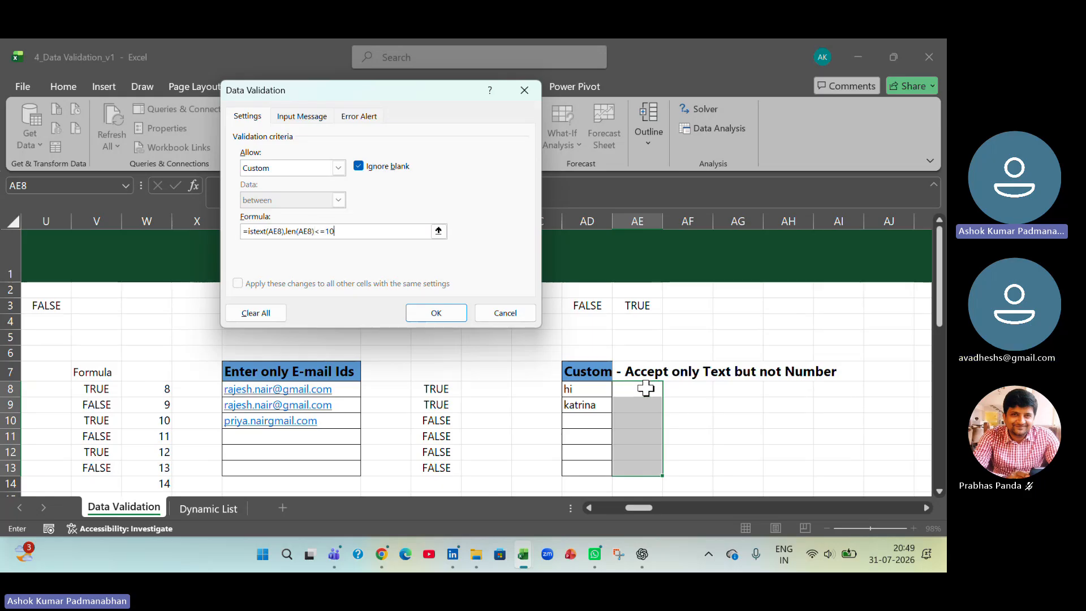
{"action": "type", "text": "10"}
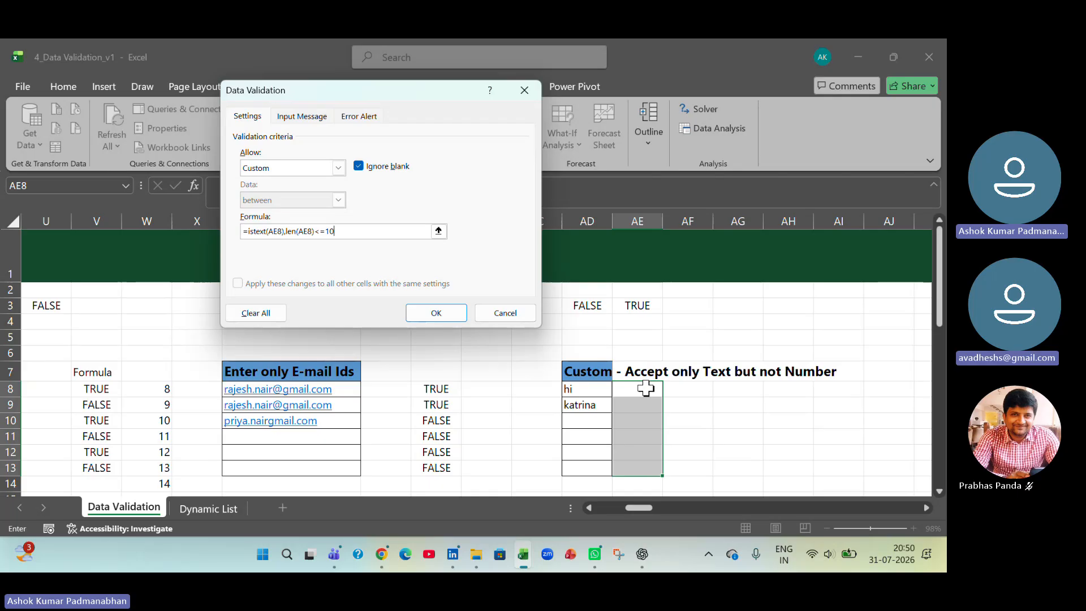
{"action": "type", "text": ")"}
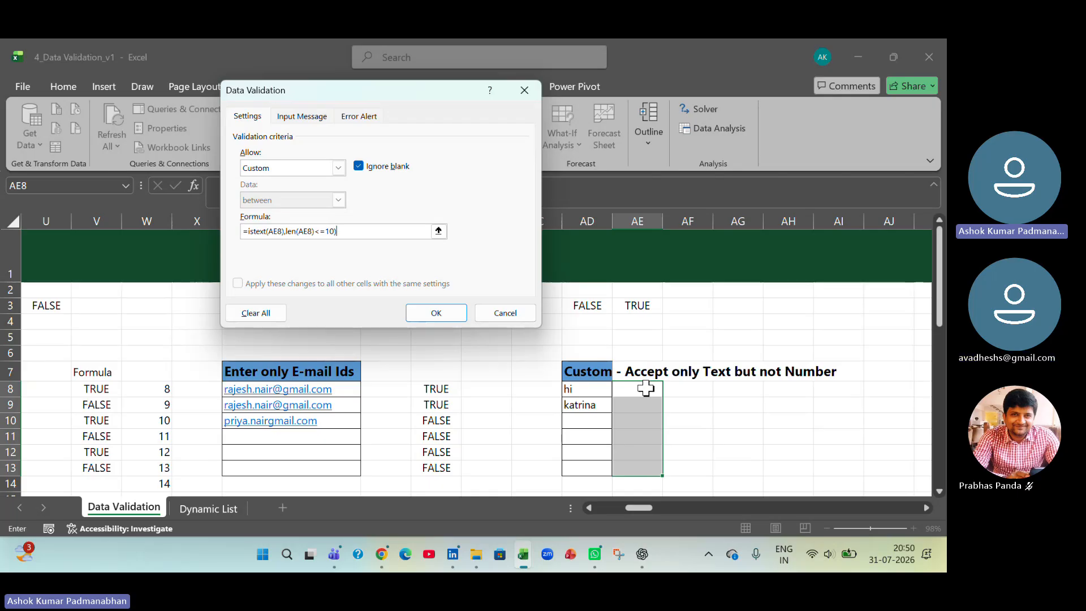
- Wrap both conditions in an AND function and apply the validation rule to AE8:AE13
{"action": "left_click", "coordinate": [248, 232]}
{"action": "type", "text": "an"}
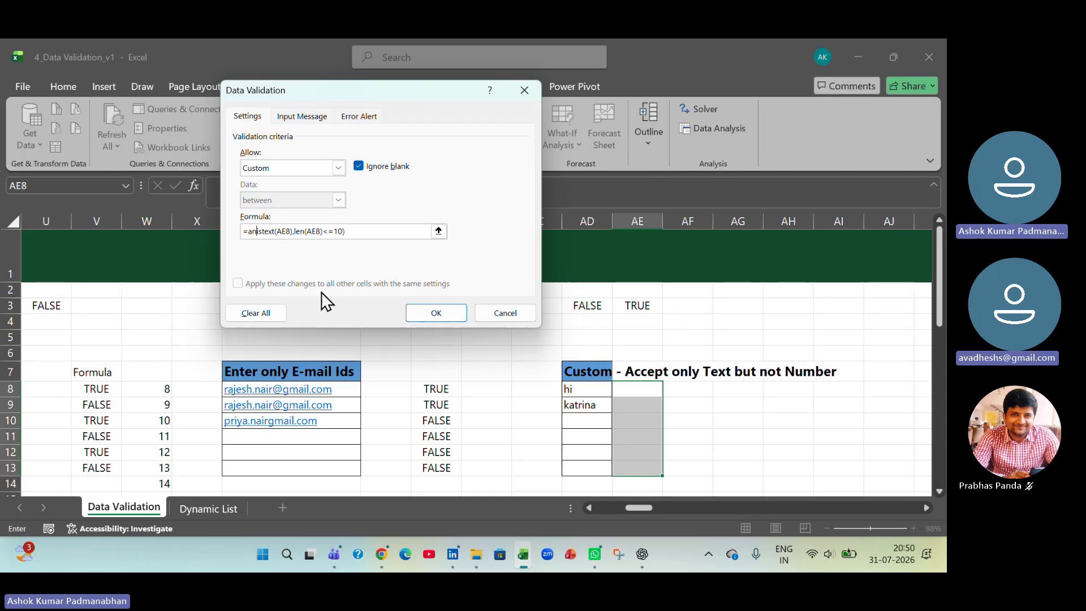
{"action": "type", "text": "d("}
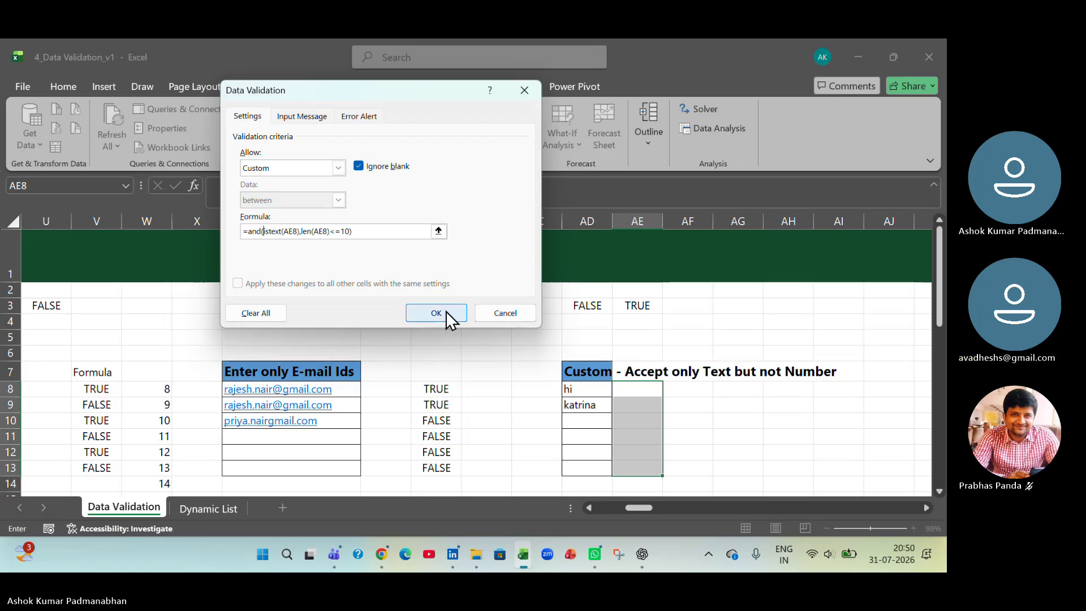
{"action": "left_click", "coordinate": [446, 312]}
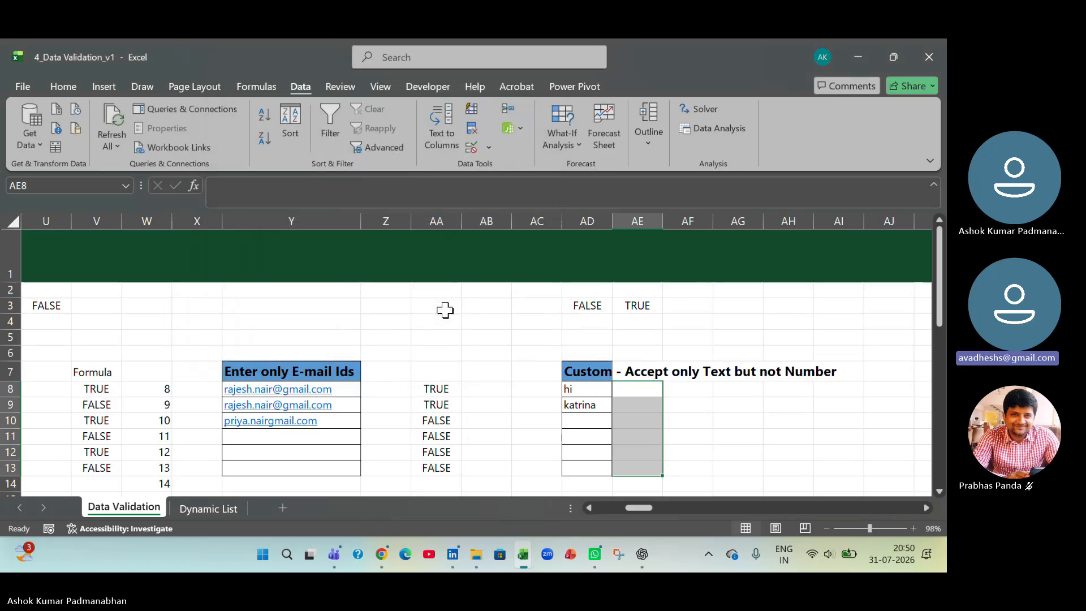
- Test the text-only rule by entering the number 144 in AE10, then discard the entry
{"action": "left_click", "coordinate": [640, 418]}
{"action": "type", "text": "asdfsdf"}
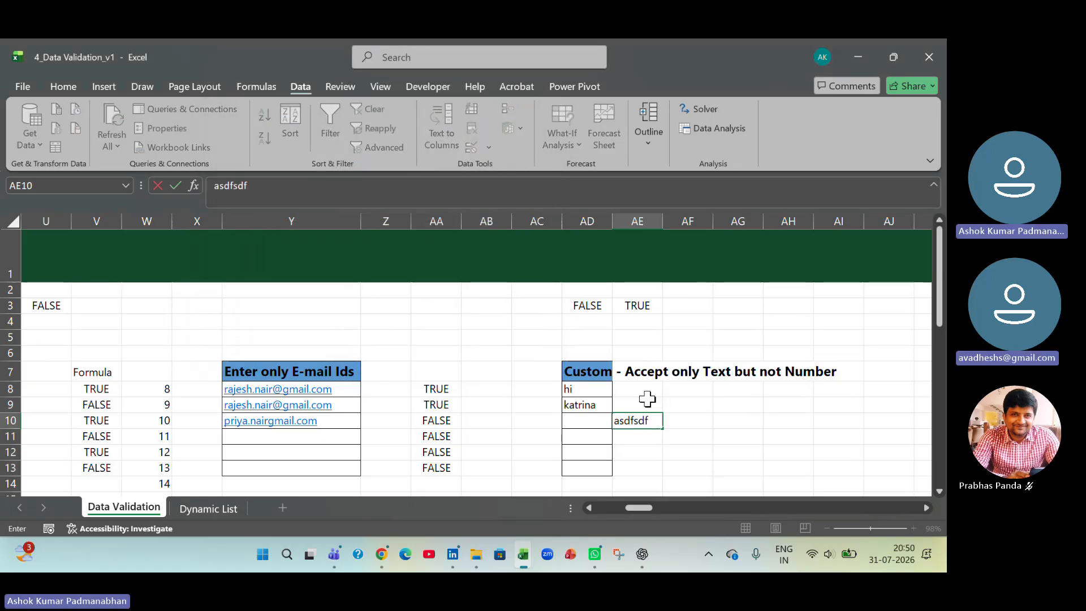
{"action": "key", "text": "BackSpace"}
{"action": "key", "text": "BackSpace"}
{"action": "key", "text": "BackSpace"}
{"action": "key", "text": "BackSpace"}
{"action": "key", "text": "BackSpace"}
{"action": "key", "text": "BackSpace"}
{"action": "key", "text": "BackSpace"}
{"action": "type", "text": "144"}
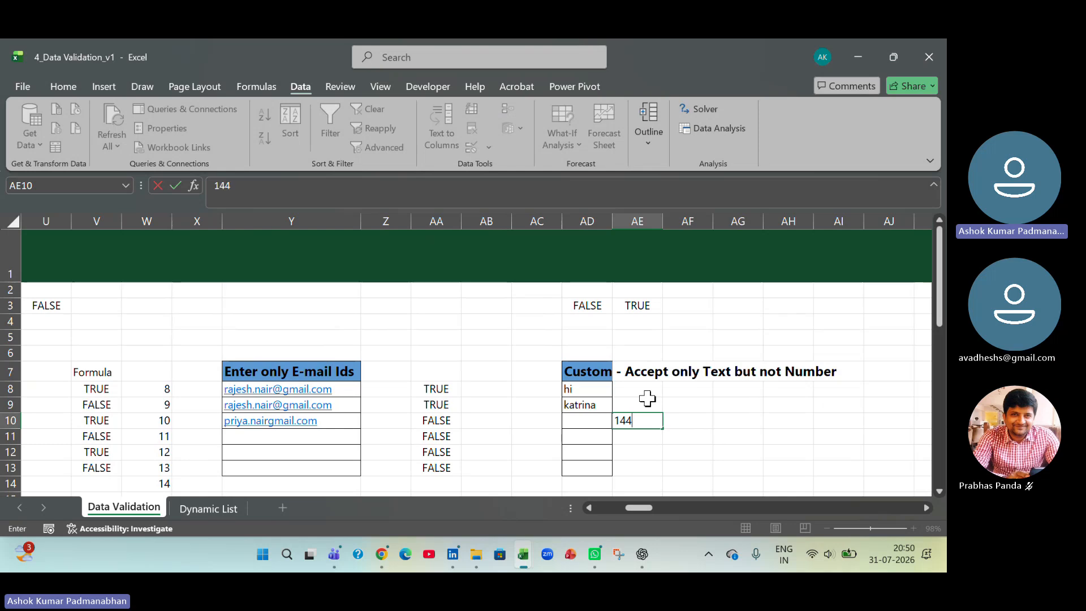
{"action": "key", "text": "Return"}
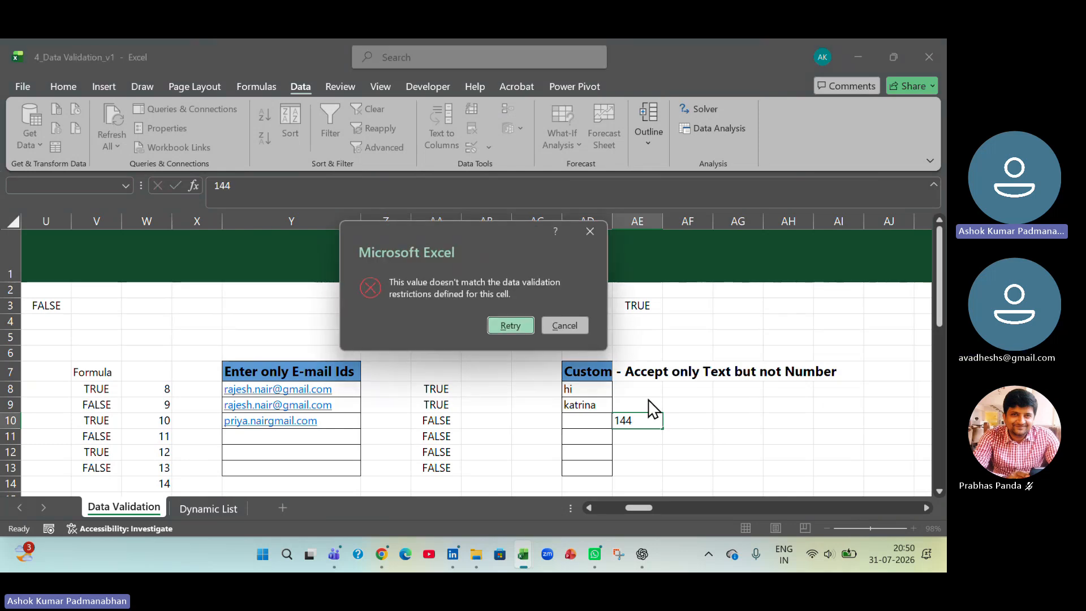
{"action": "left_click", "coordinate": [579, 324]}
- Test the length limit in AE10 with asdfasdfasdfasdfasdf, then replace the entry with a short first name
{"action": "type", "text": "as"}
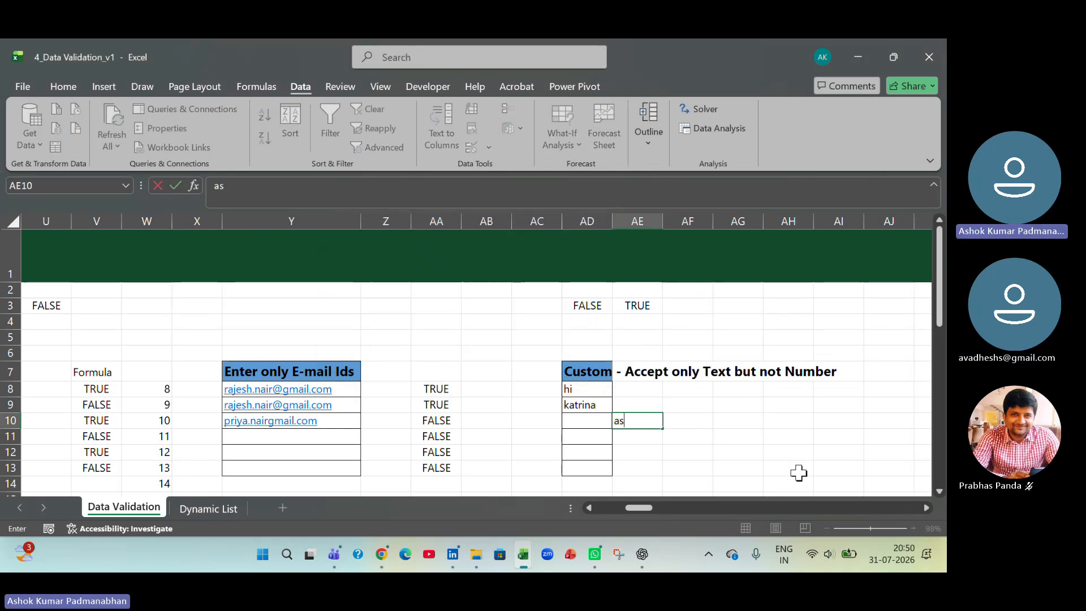
{"action": "type", "text": "dfasdfasdfasdfasdf"}
{"action": "key", "text": "Return"}
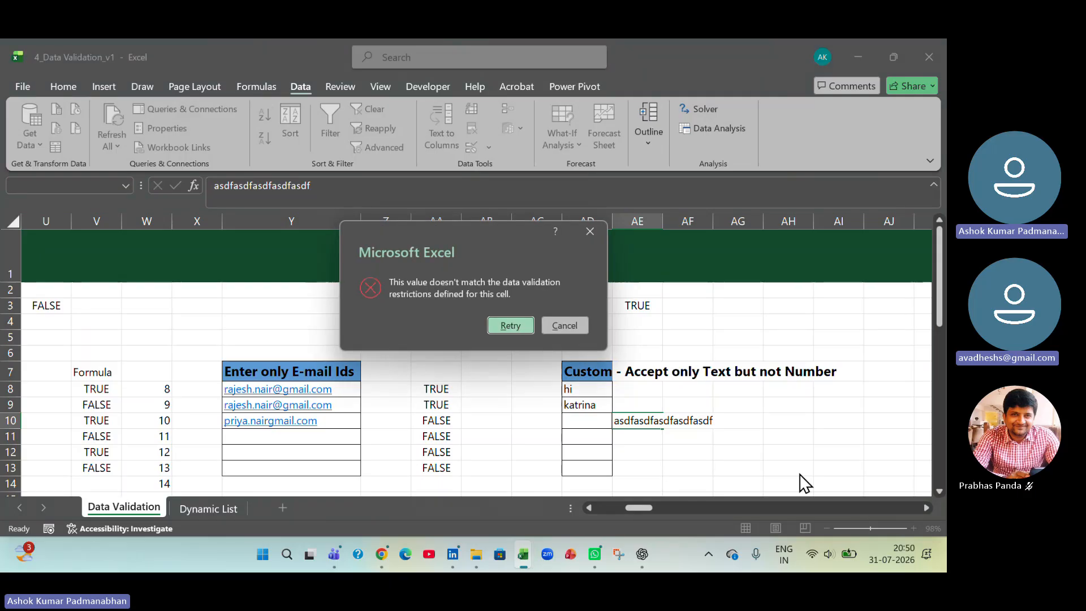
{"action": "key", "text": "Return"}
{"action": "type", "text": "ashok"}
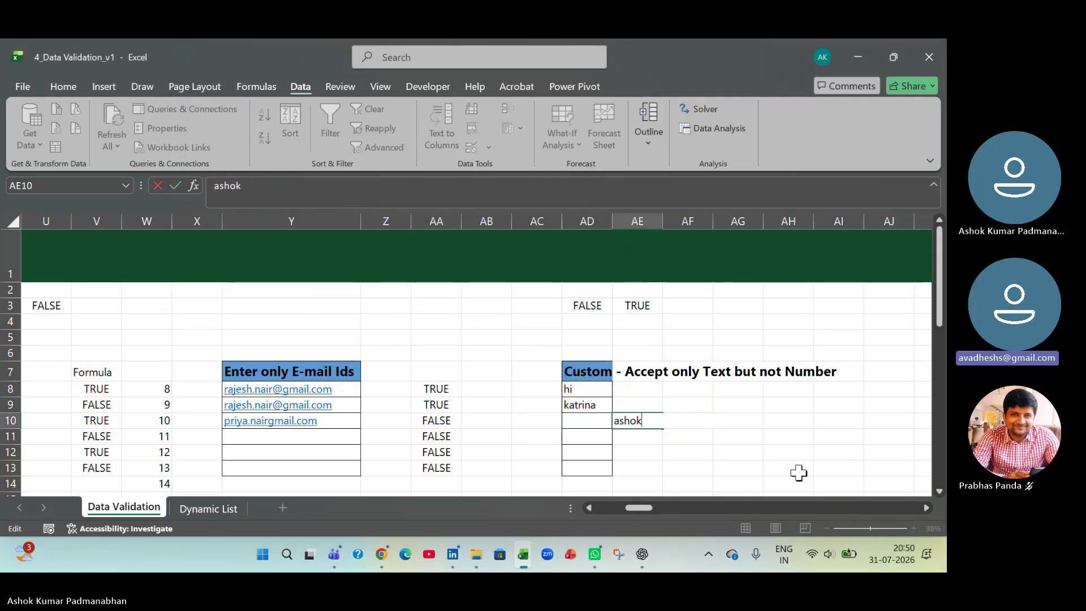
{"action": "key", "text": "Return"}
- Review the custom validation formula applied to AE8:AE13 and close its settings without changes
{"action": "key", "text": "Up"}
{"action": "key", "text": "Up"}
{"action": "key", "text": "Up"}
{"action": "key", "text": "Up"}
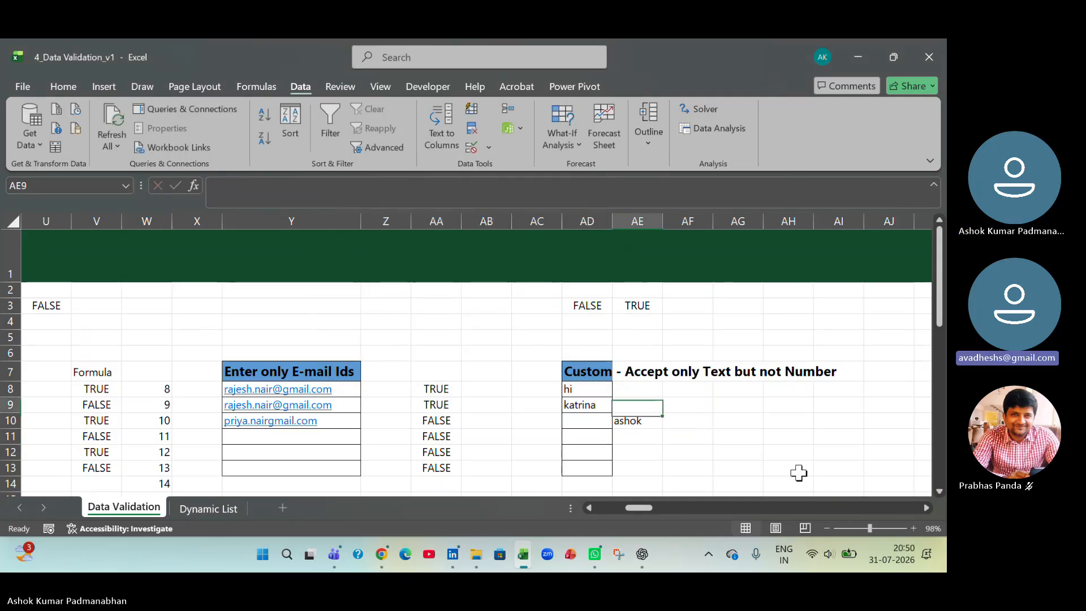
{"action": "key", "text": "Down"}
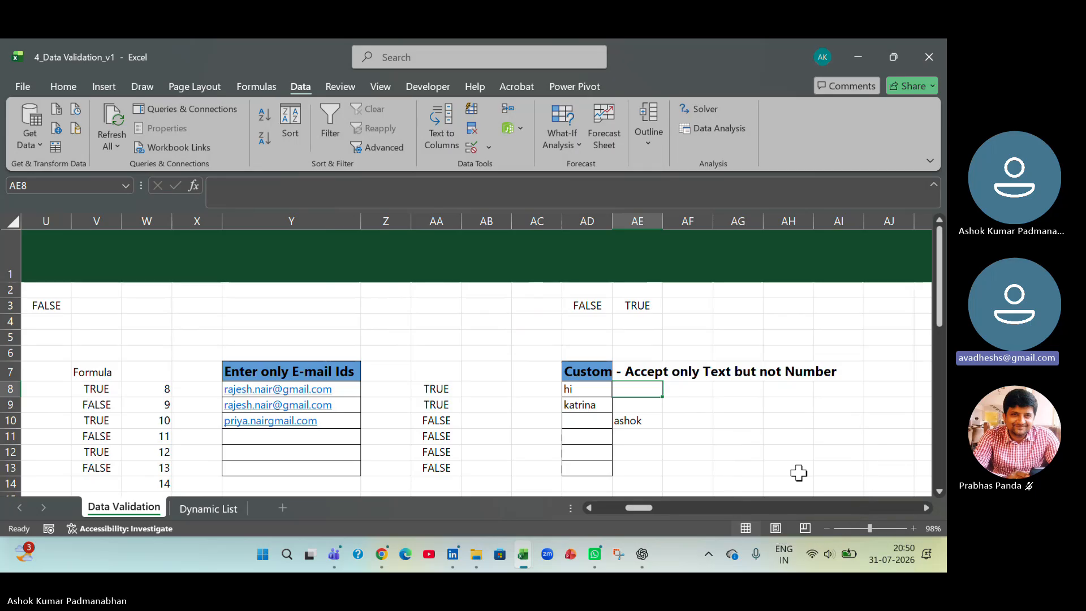
{"action": "key", "text": "ctrl+shift+Down"}
{"action": "key", "text": "ctrl+shift+Down"}
{"action": "key", "text": "Up"}
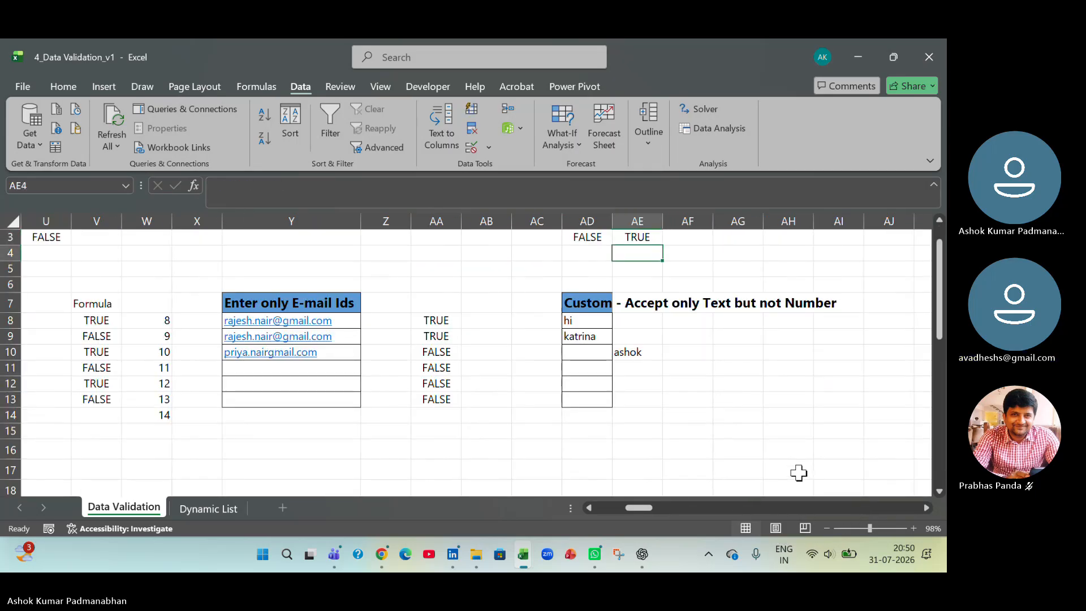
{"action": "key", "text": "Down"}
{"action": "key", "text": "shift+Down"}
{"action": "key", "text": "shift+Down"}
{"action": "key", "text": "shift+Down"}
{"action": "key", "text": "shift+Down"}
{"action": "key", "text": "shift+Down"}
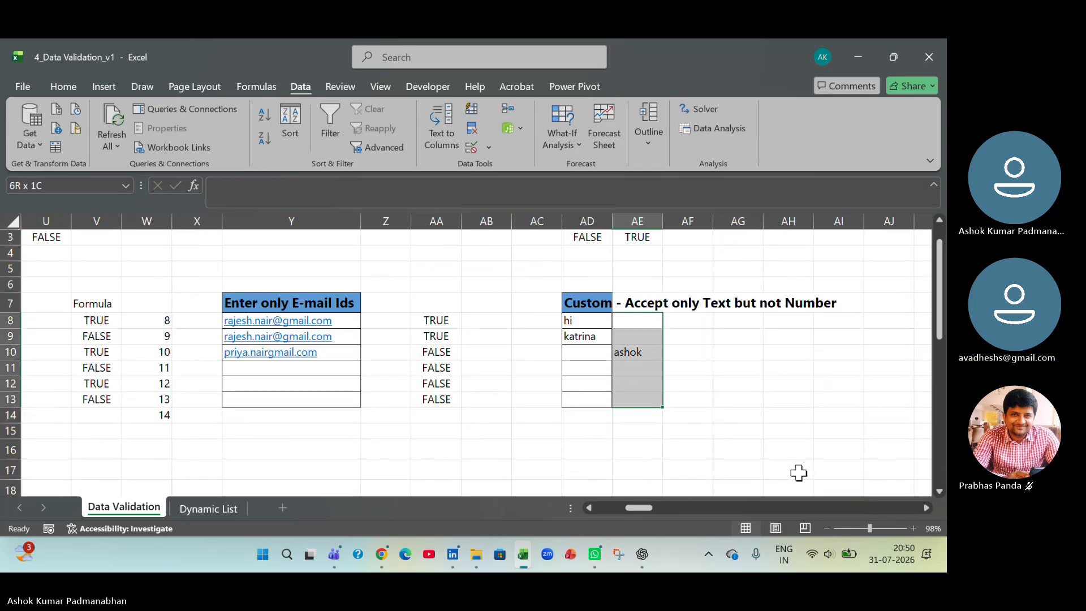
{"action": "left_click", "coordinate": [484, 144]}
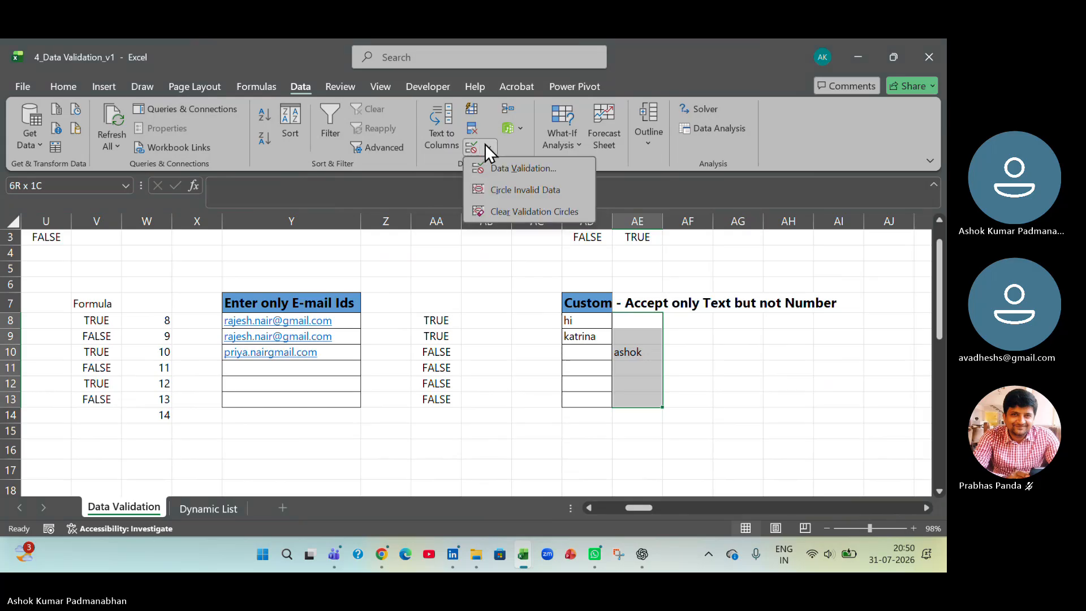
{"action": "left_click", "coordinate": [495, 165]}
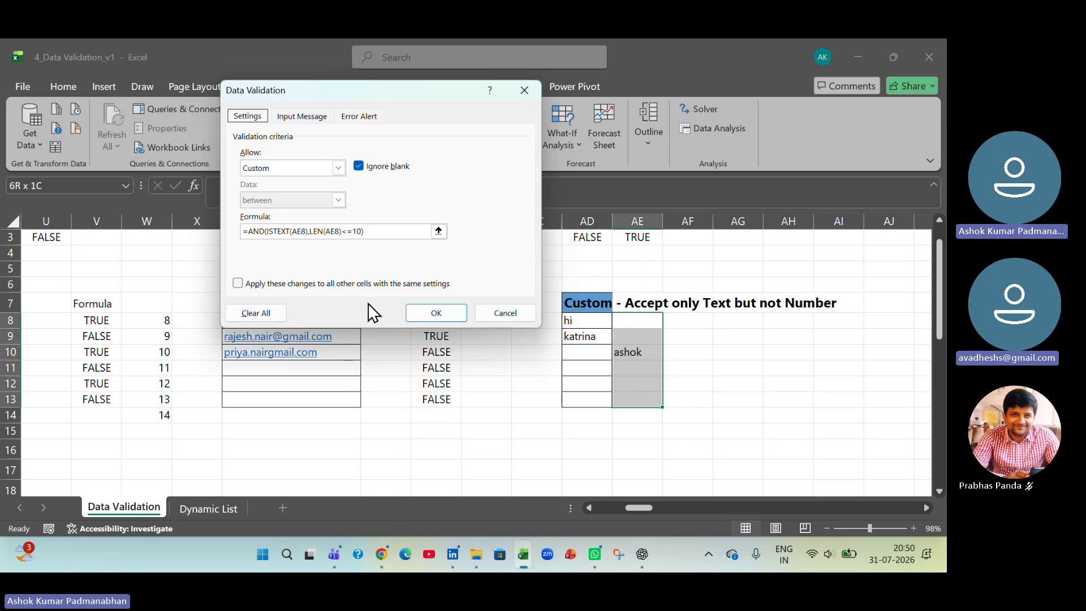
{"action": "left_click", "coordinate": [499, 312]}
- Enter ms excel in AG9 and check it with an ISTEXT formula referencing AG9 in AH9
{"action": "left_click", "coordinate": [734, 333]}
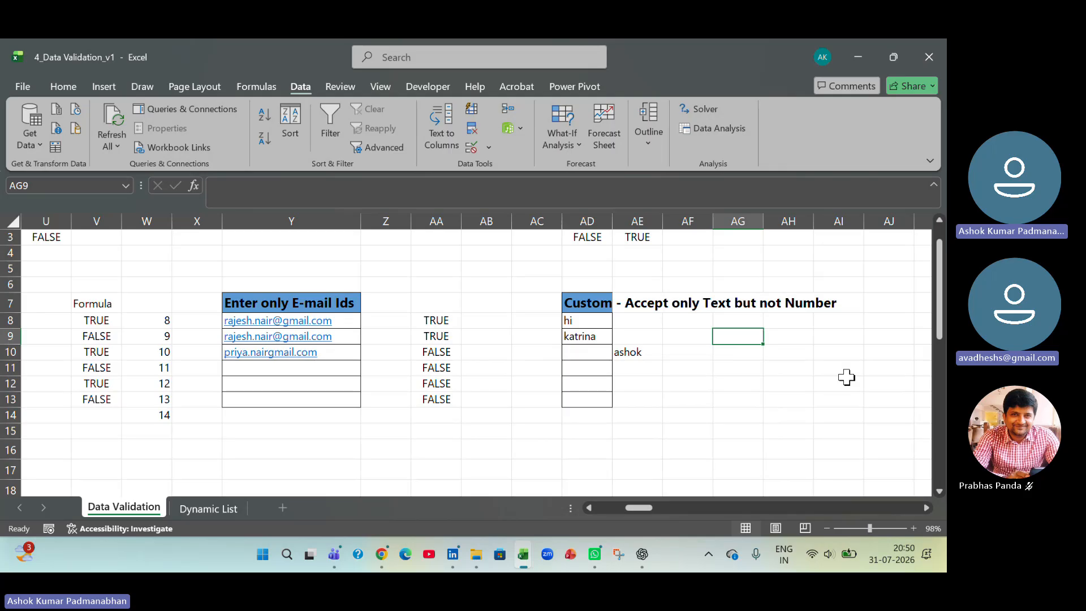
{"action": "type", "text": "ms exce"}
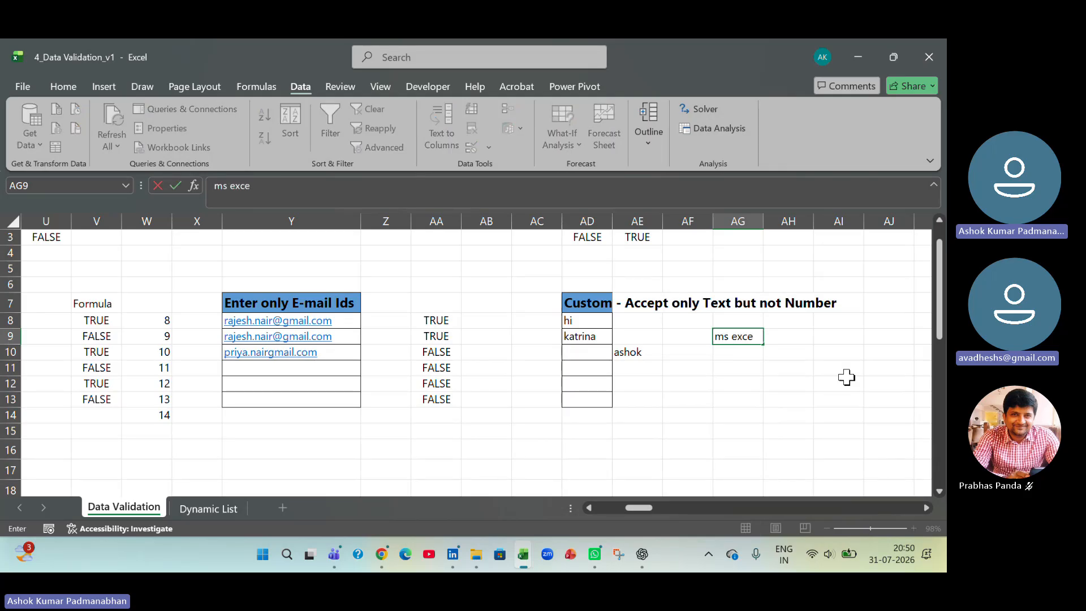
{"action": "type", "text": "l"}
{"action": "key", "text": "Tab"}
{"action": "type", "text": "=i"}
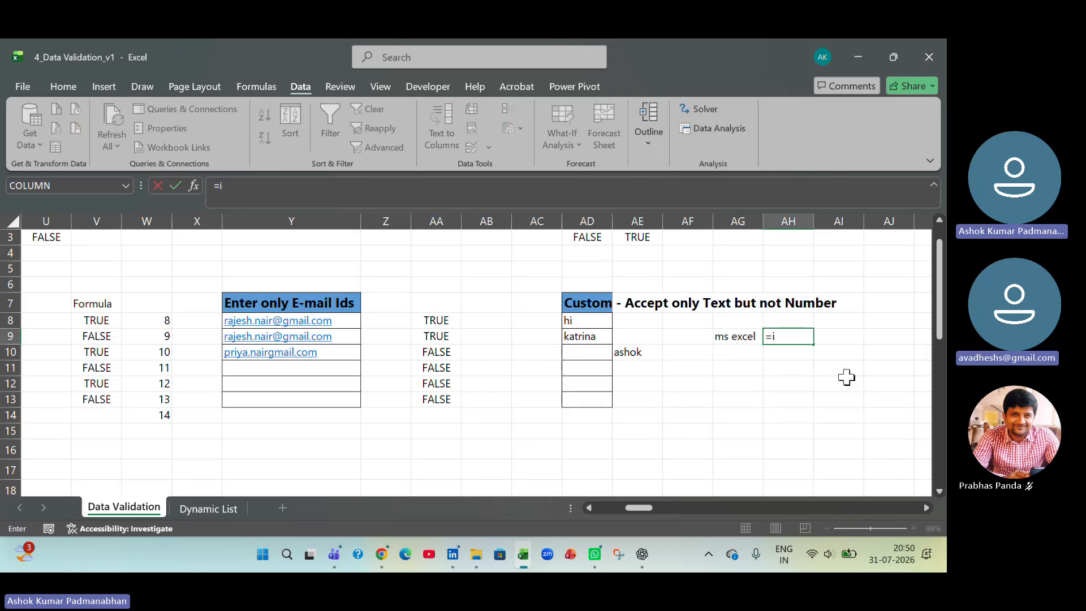
{"action": "type", "text": "stext("}
{"action": "key", "text": "Left"}
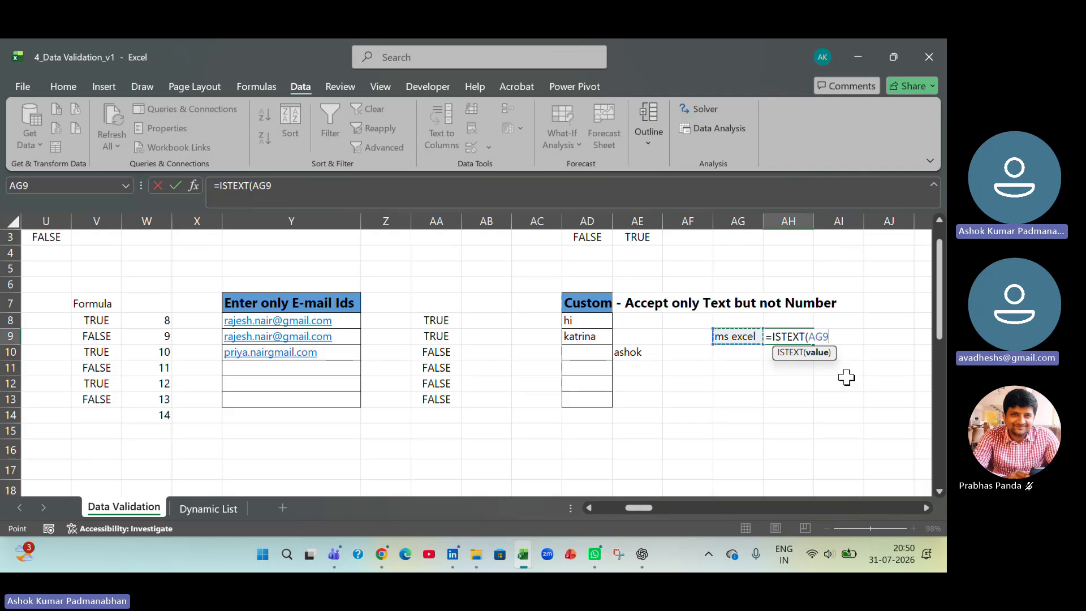
{"action": "key", "text": "Return"}
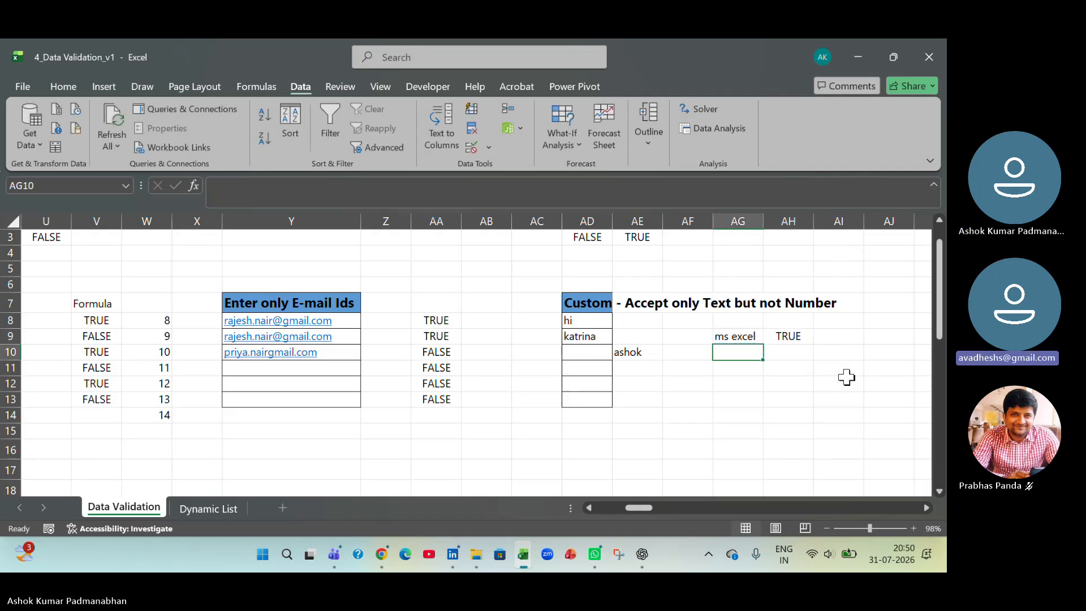
- Review the ISTEXT formula in AH9 and the custom validation formula on AE8:AE13, closing the validation settings without changes
{"action": "key", "text": "Up"}
{"action": "key", "text": "Right"}
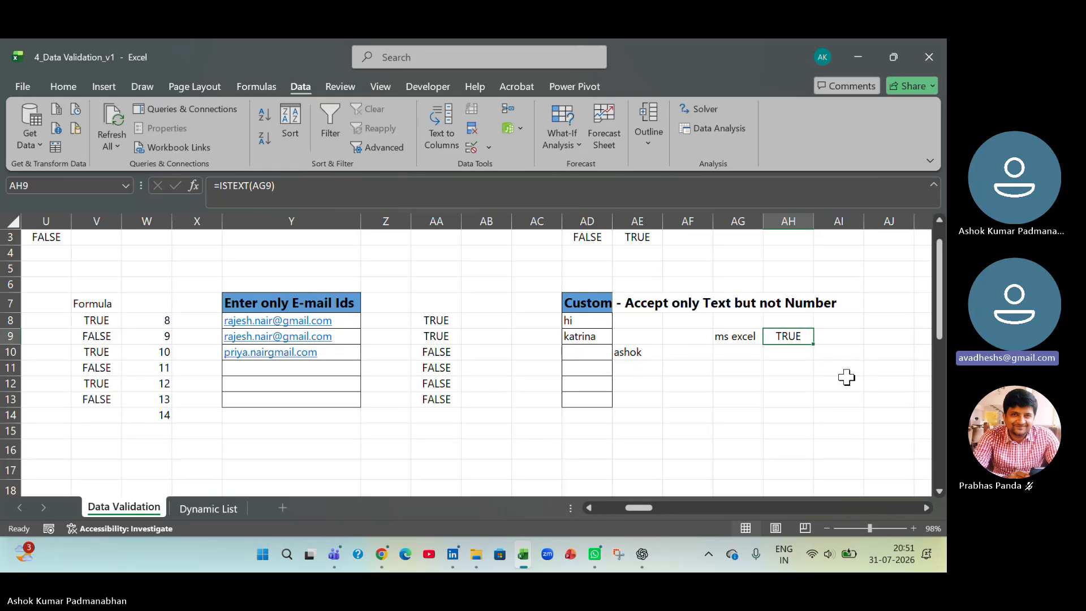
{"action": "left_click_drag", "start_coordinate": [634, 320], "coordinate": [642, 397]}
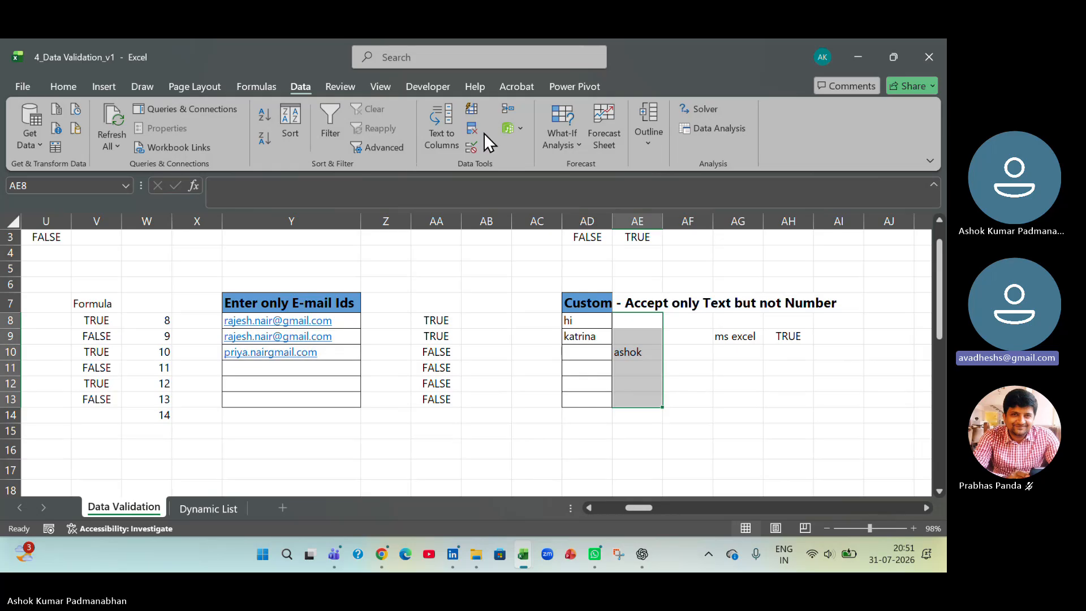
{"action": "left_click", "coordinate": [484, 134]}
{"action": "left_click", "coordinate": [497, 172]}
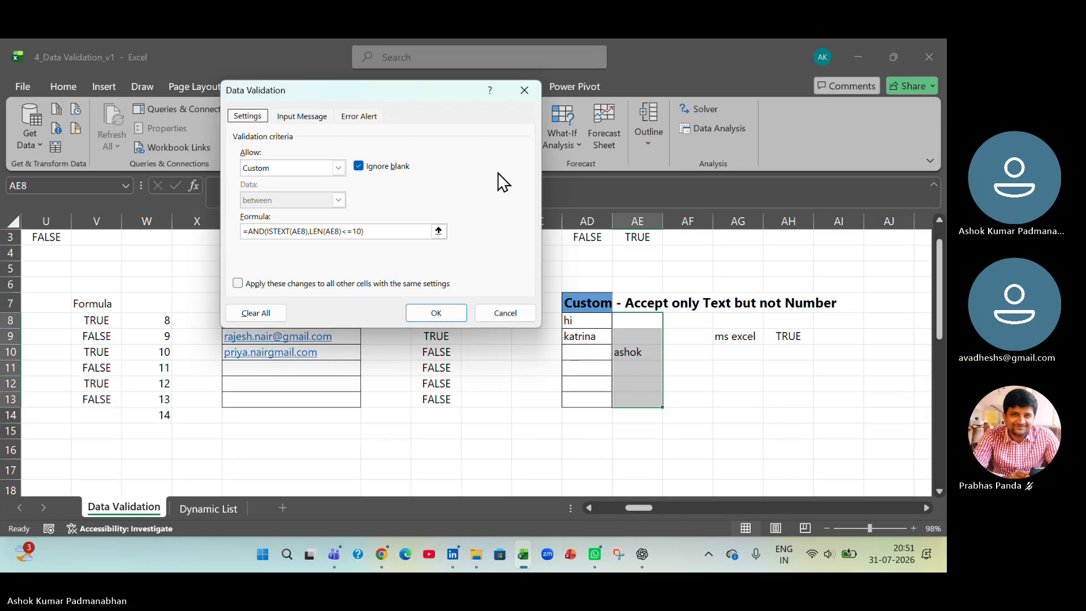
{"action": "left_click", "coordinate": [502, 311]}
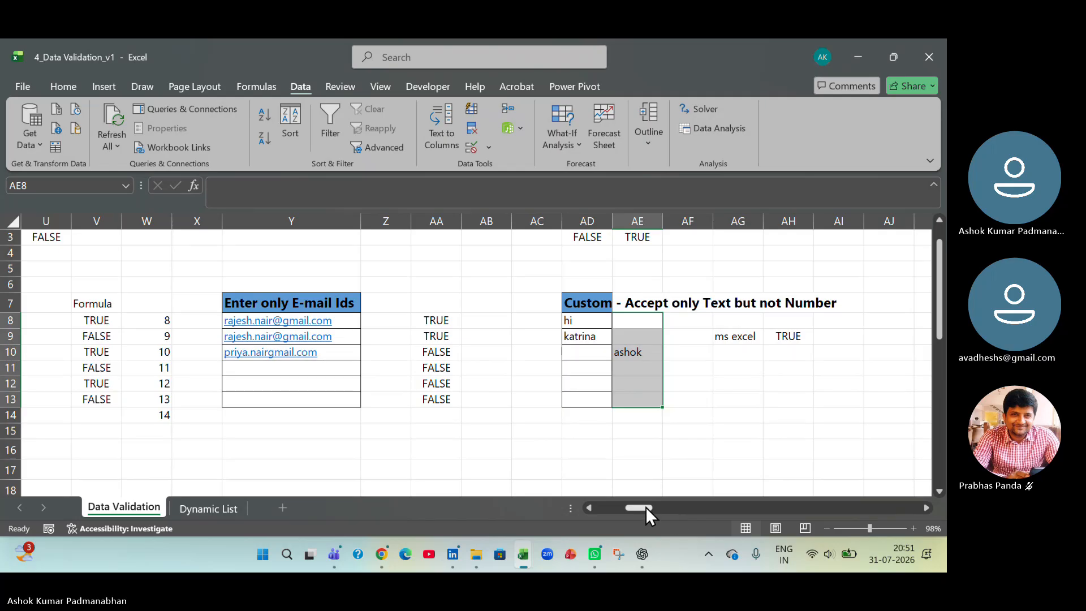
- Apply List data validation to D17:D23 under Ex1: Drop Down List, using =$F$17:$F$23 as the source
{"action": "left_click_drag", "start_coordinate": [646, 507], "coordinate": [585, 505]}
{"action": "scroll", "coordinate": [493, 430], "scroll_direction": "down", "scroll_amount": 3}
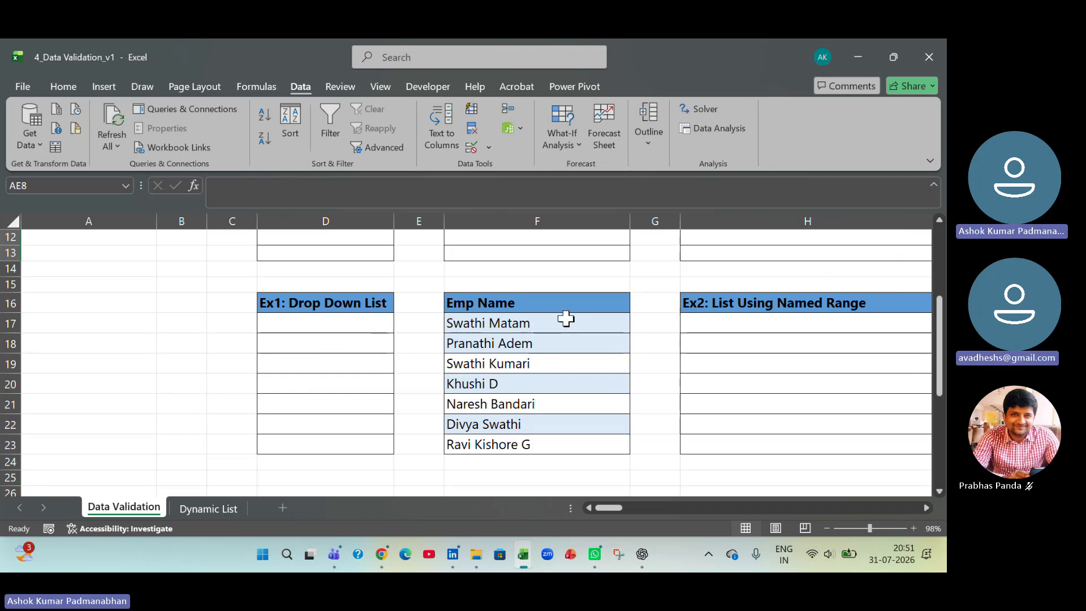
{"action": "left_click_drag", "start_coordinate": [566, 319], "coordinate": [564, 444]}
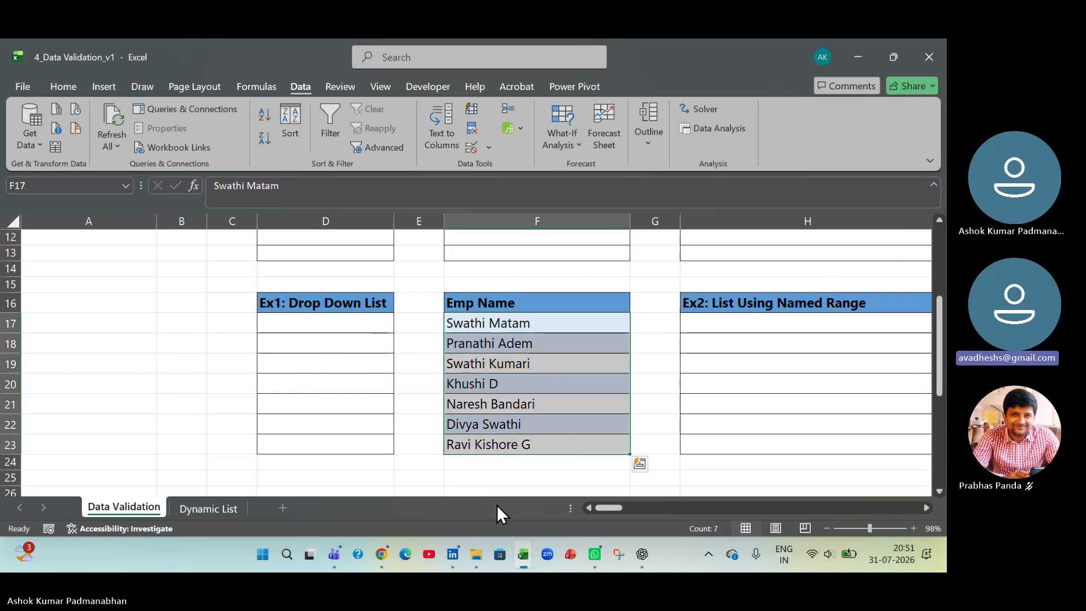
{"action": "left_click_drag", "start_coordinate": [318, 323], "coordinate": [315, 444]}
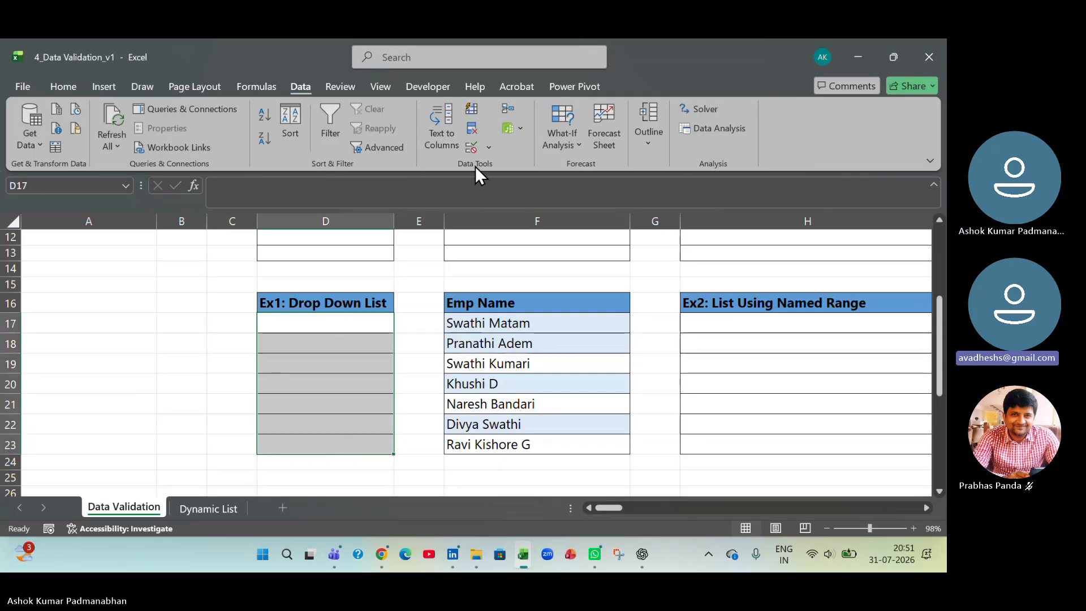
{"action": "left_click", "coordinate": [474, 148]}
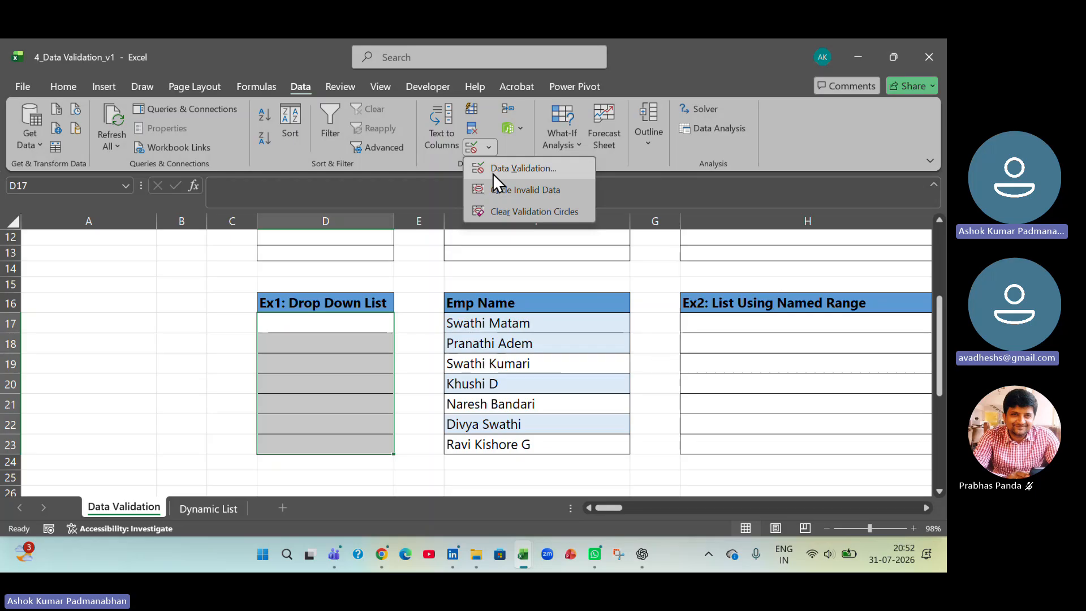
{"action": "left_click", "coordinate": [494, 173]}
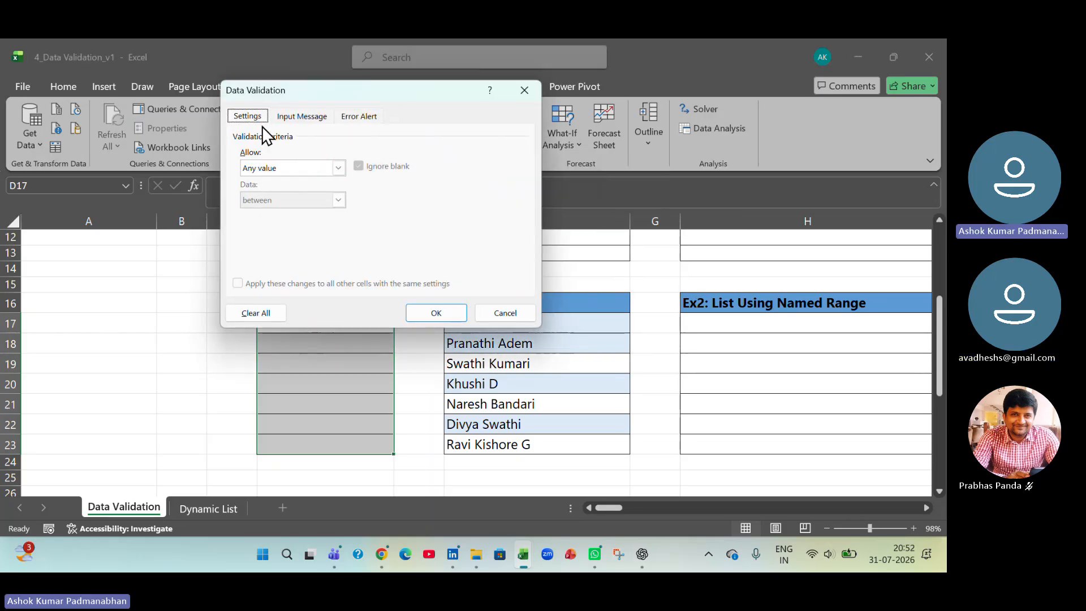
{"action": "left_click", "coordinate": [339, 167]}
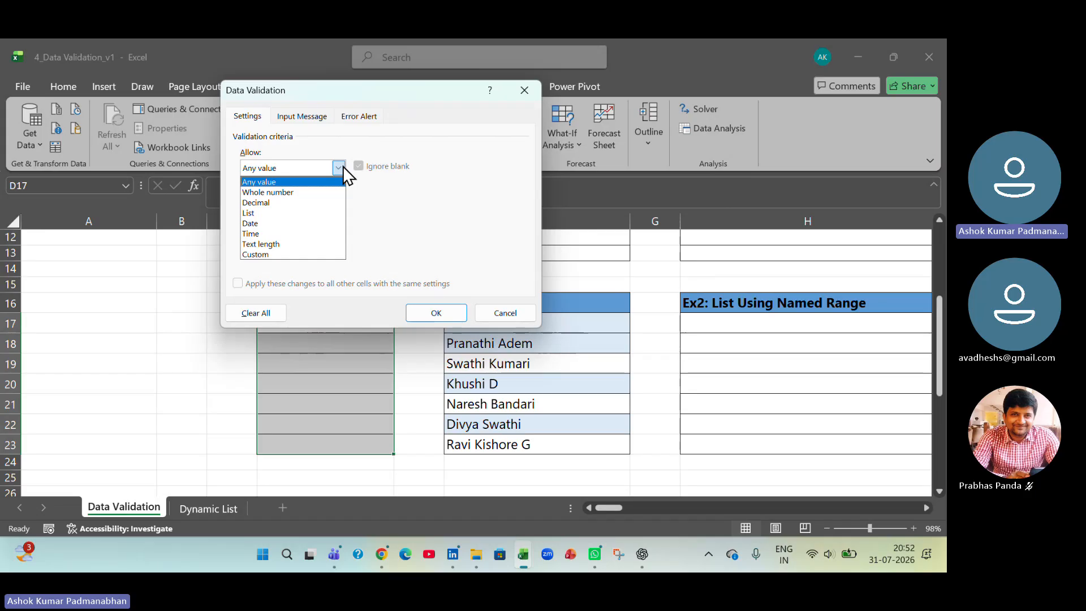
{"action": "left_click", "coordinate": [305, 213]}
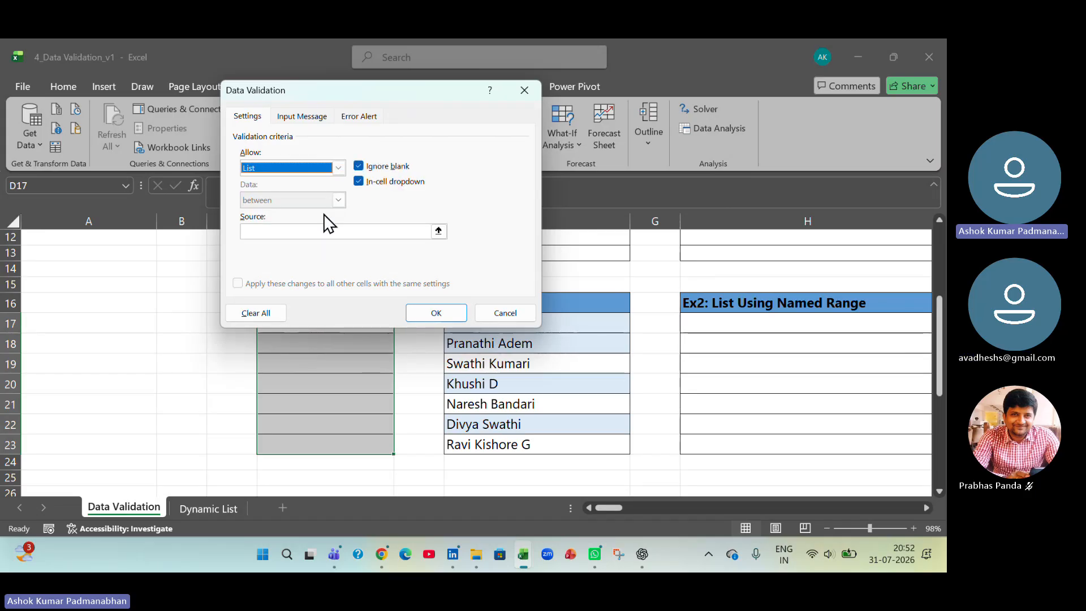
{"action": "left_click", "coordinate": [275, 232]}
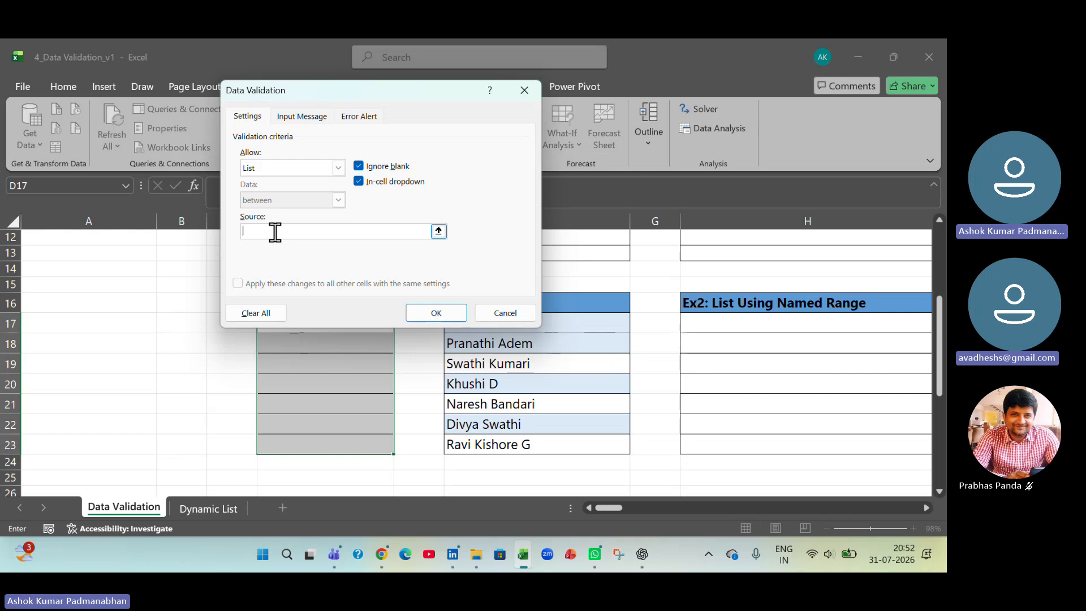
{"action": "left_click_drag", "start_coordinate": [396, 83], "coordinate": [265, 125]}
{"action": "left_click_drag", "start_coordinate": [577, 328], "coordinate": [577, 445]}
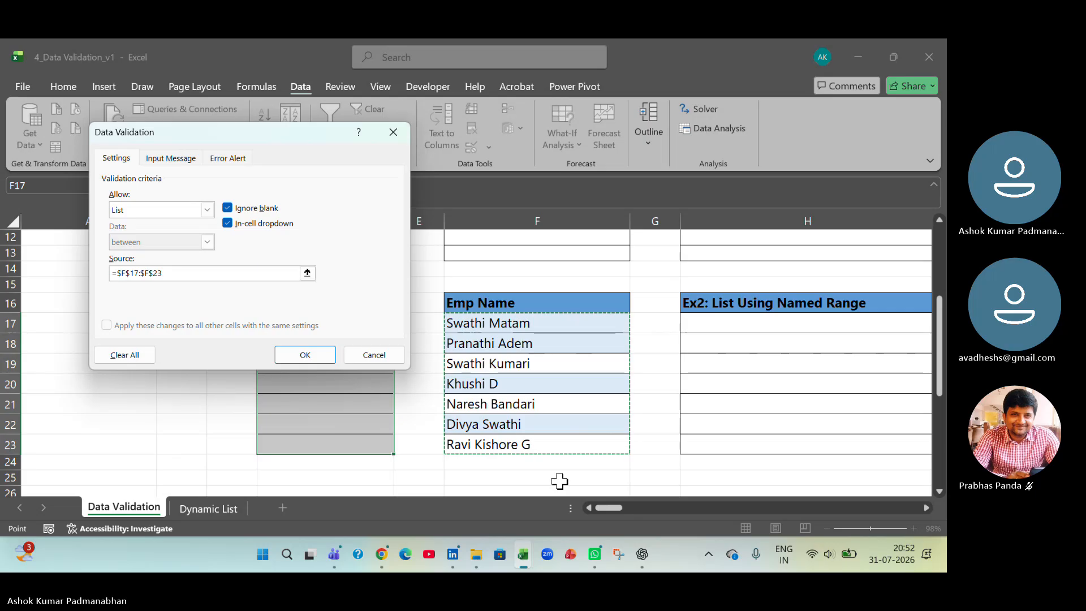
{"action": "left_click", "coordinate": [318, 355]}
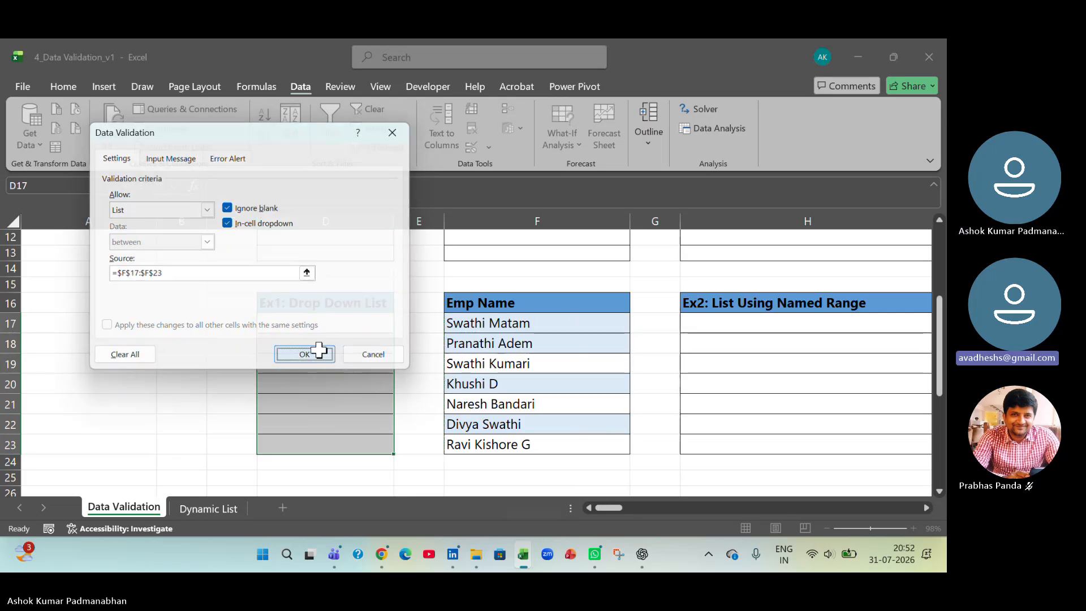
- Fill cells from their drop-down lists: the third employee in D17, the fifth in D18 and the last in D20
{"action": "left_click", "coordinate": [354, 365]}
{"action": "left_click", "coordinate": [379, 322]}
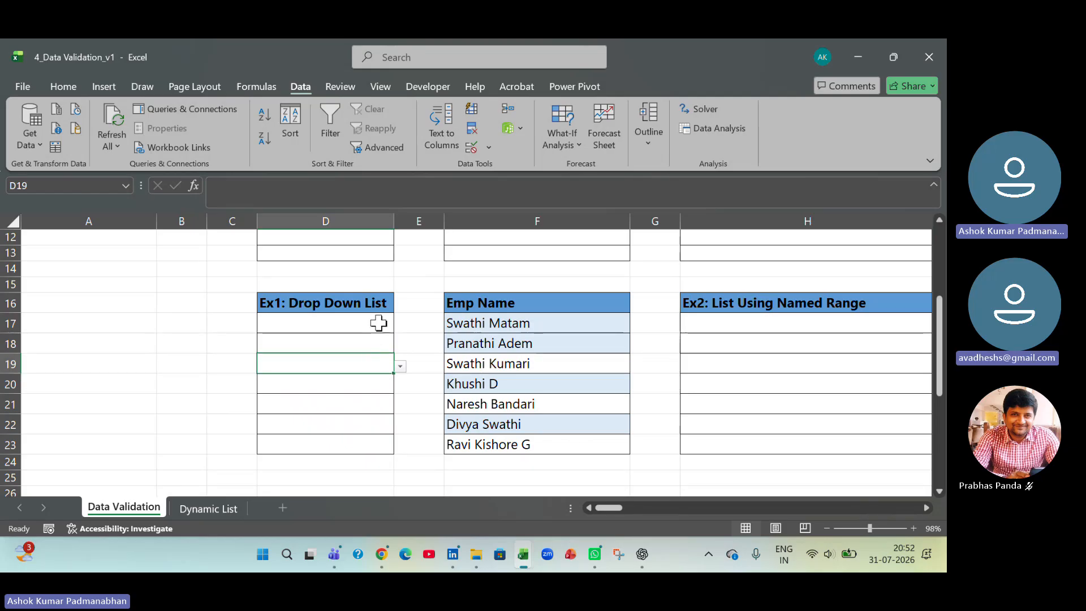
{"action": "left_click", "coordinate": [405, 327]}
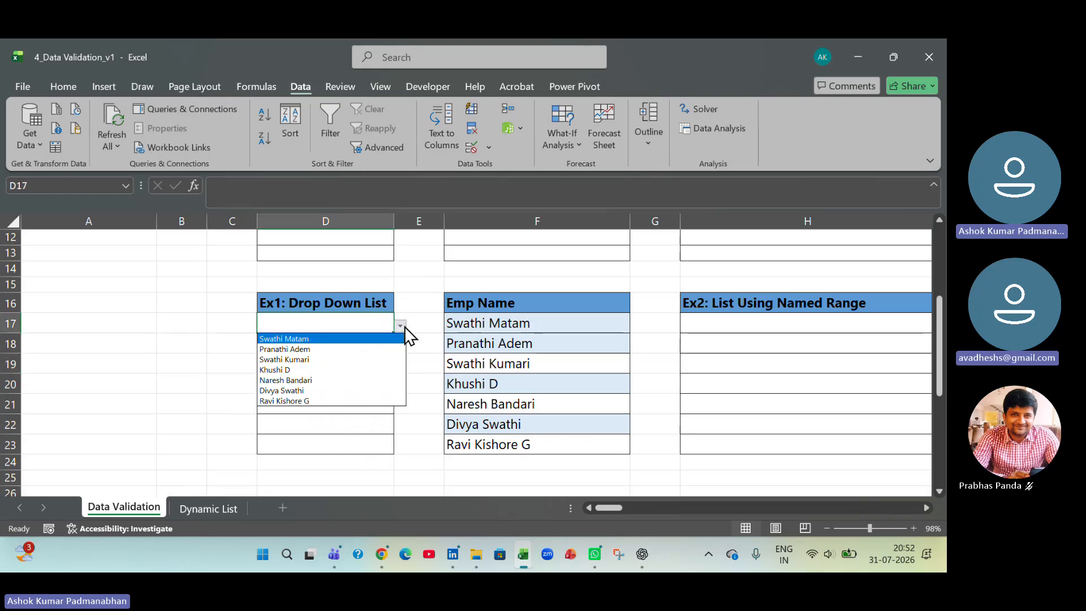
{"action": "left_click", "coordinate": [385, 360]}
{"action": "left_click", "coordinate": [375, 342]}
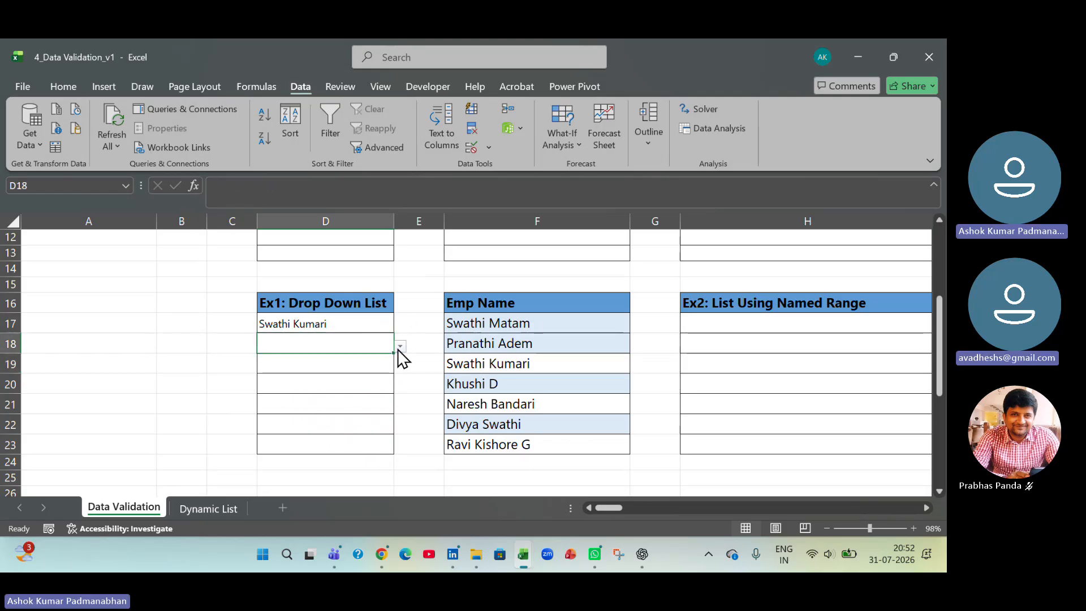
{"action": "left_click", "coordinate": [400, 345]}
{"action": "left_click", "coordinate": [380, 405]}
{"action": "left_click", "coordinate": [378, 386]}
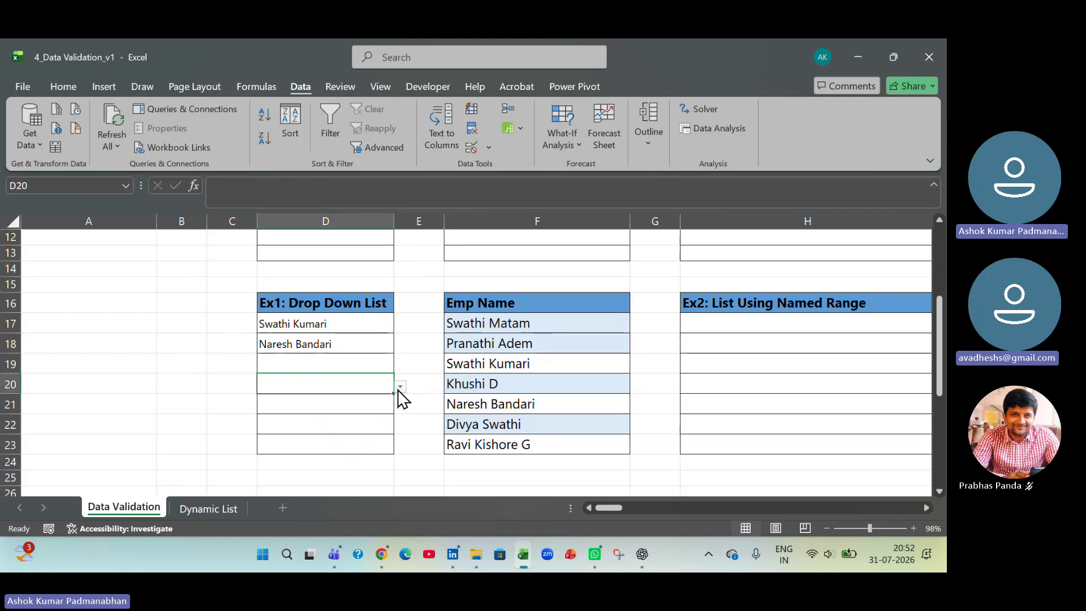
{"action": "left_click", "coordinate": [400, 387]}
{"action": "left_click", "coordinate": [382, 461]}
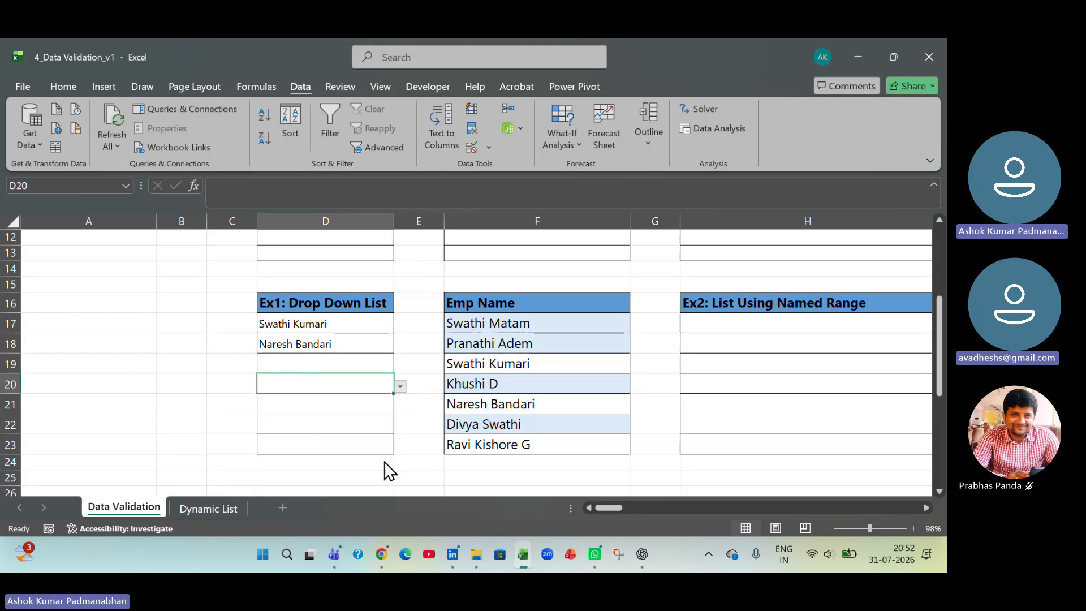
- Test the list rule by entering a first name missing from the employee list in D19, then discard the entry
{"action": "left_click", "coordinate": [357, 364]}
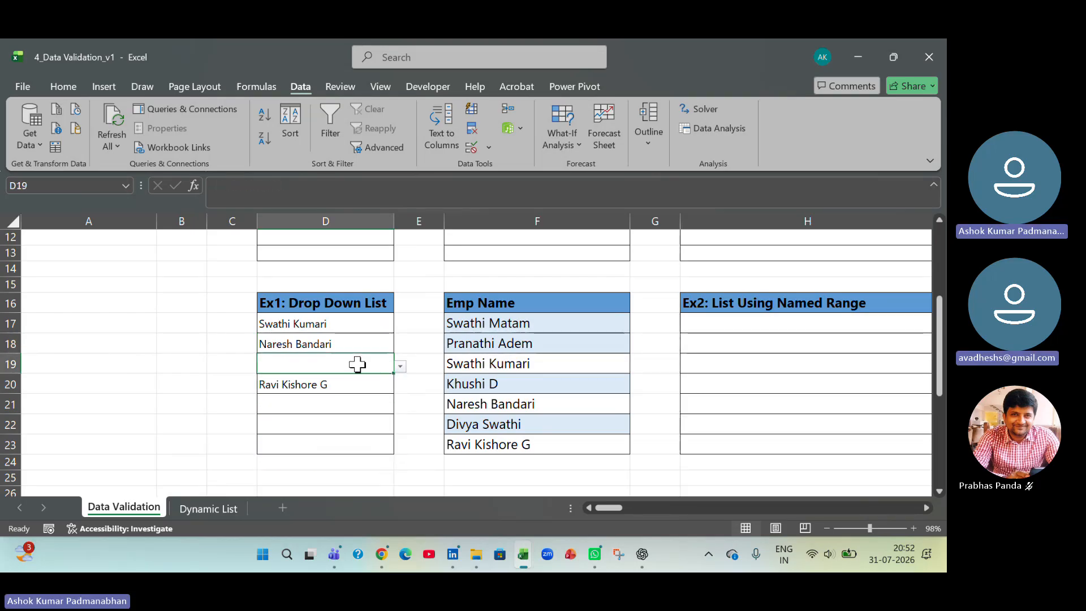
{"action": "type", "text": "ashohk"}
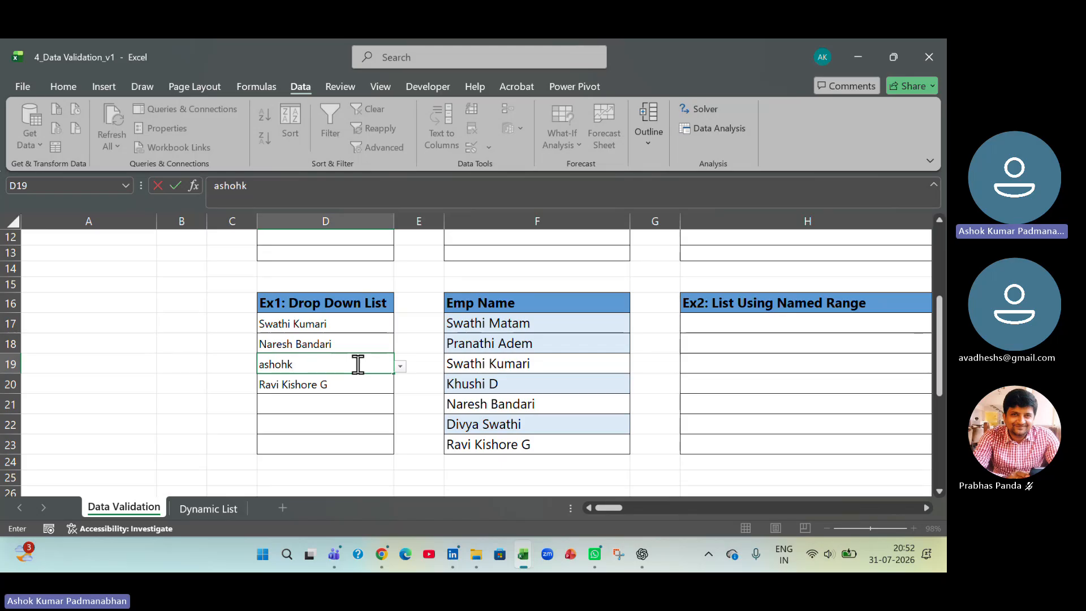
{"action": "key", "text": "BackSpace"}
{"action": "key", "text": "BackSpace"}
{"action": "type", "text": "k"}
{"action": "key", "text": "Return"}
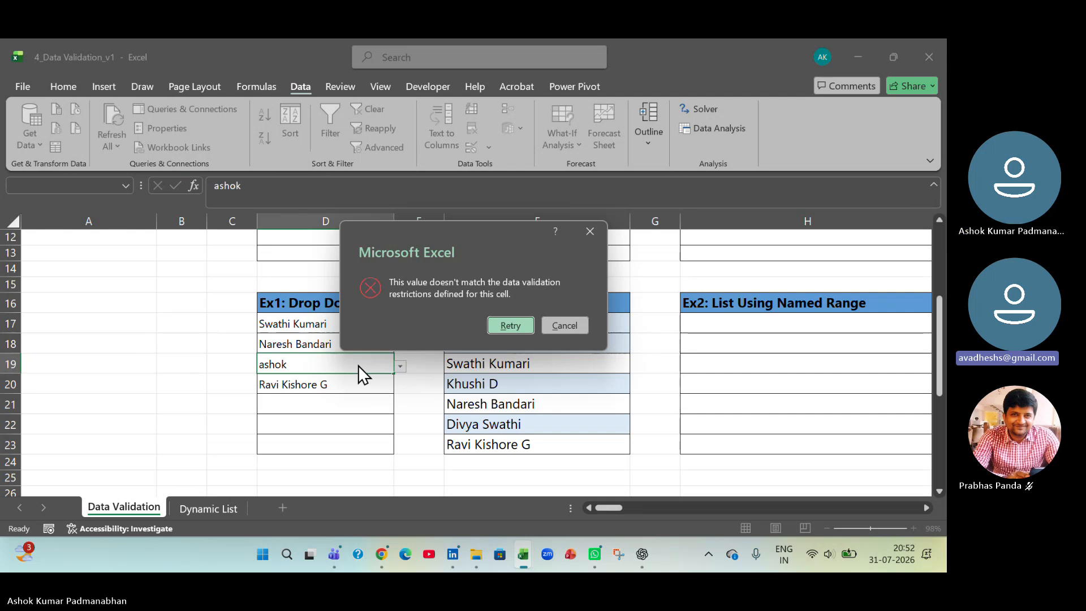
{"action": "left_click", "coordinate": [563, 326]}
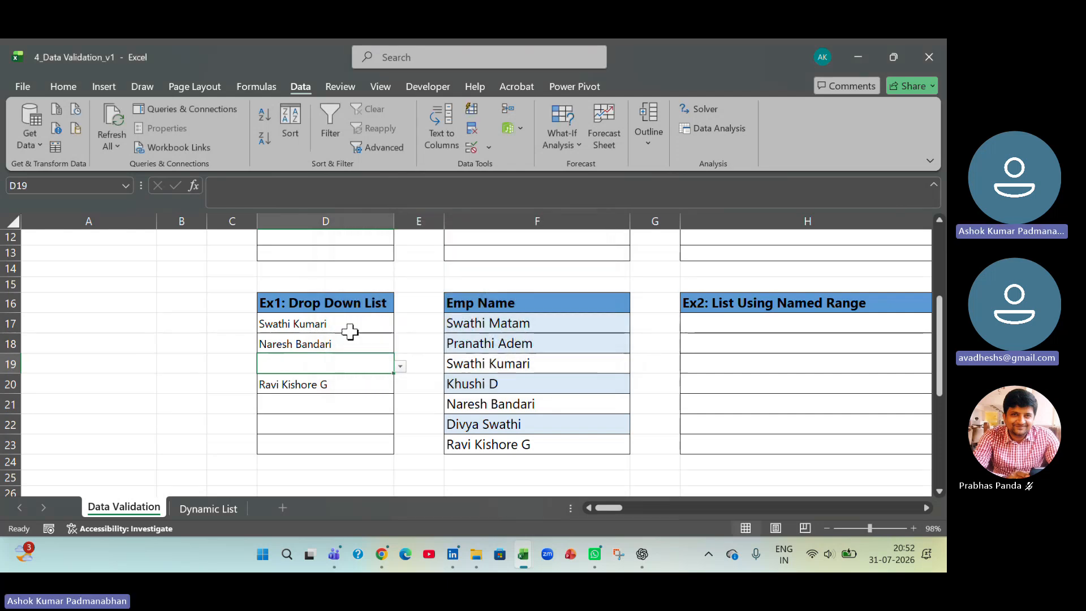
- Review the List validation settings applied to D17:D23 and close them without changes
{"action": "left_click_drag", "start_coordinate": [351, 328], "coordinate": [347, 443]}
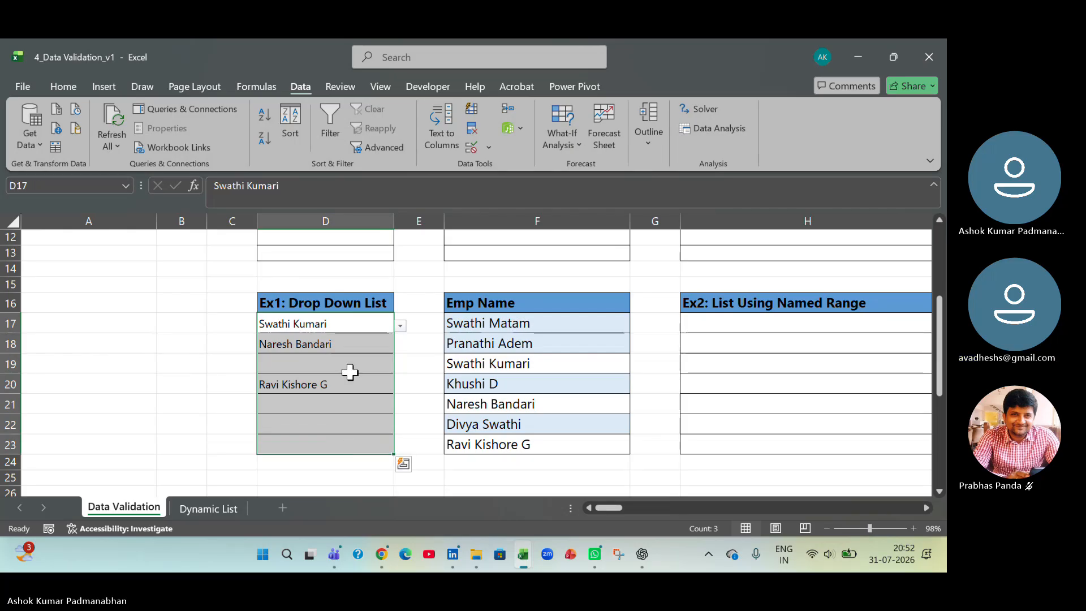
{"action": "left_click", "coordinate": [490, 150]}
{"action": "left_click", "coordinate": [492, 168]}
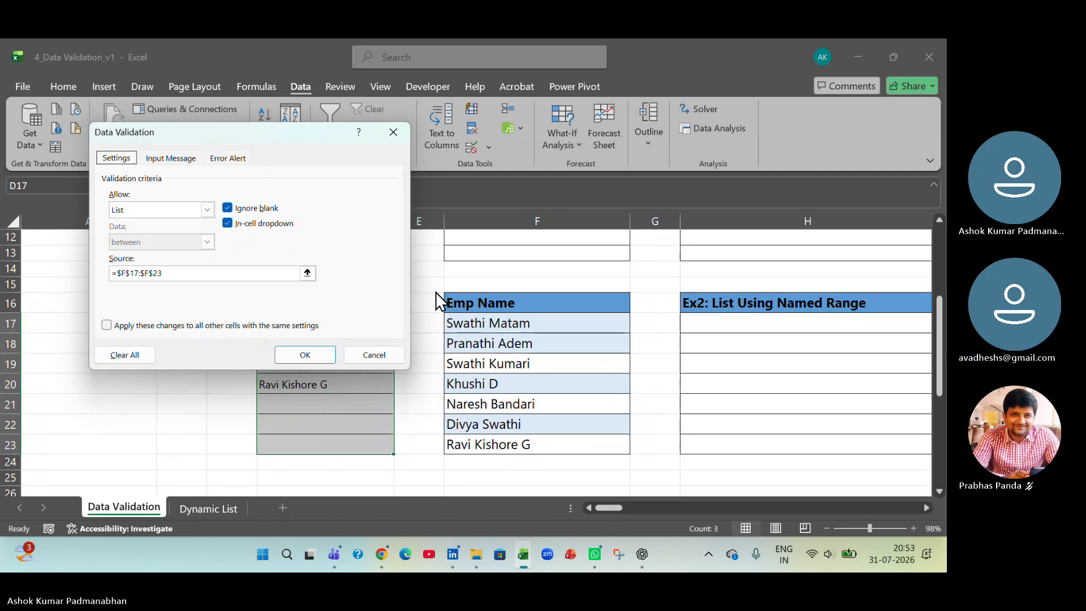
{"action": "left_click", "coordinate": [380, 355]}
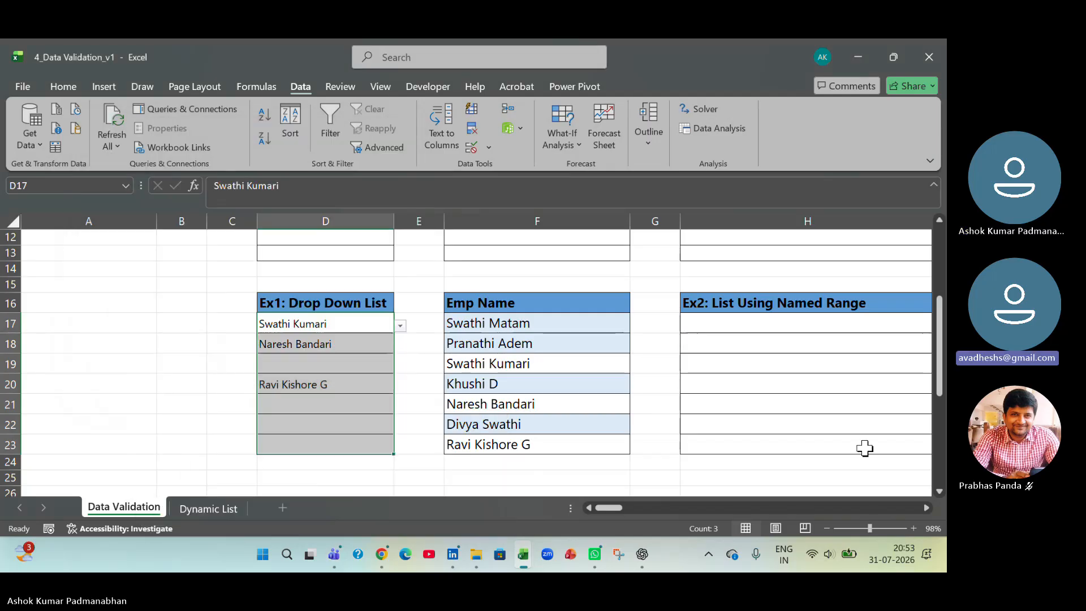
- Select the employee names in F17:F23 and delete all existing defined names from the workbook
{"action": "left_click", "coordinate": [926, 508]}
{"action": "left_click", "coordinate": [925, 507]}
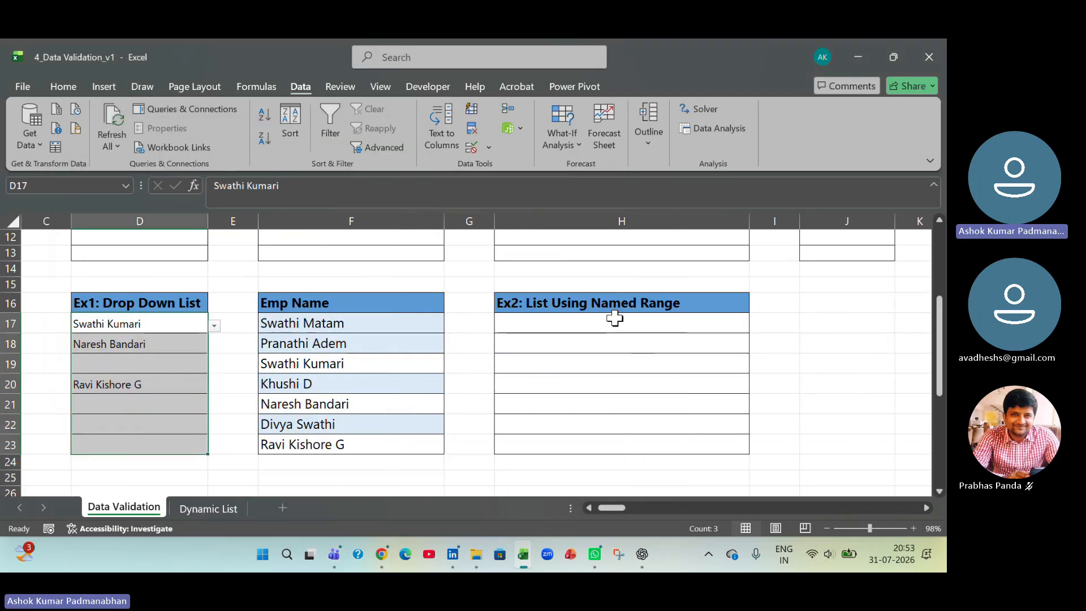
{"action": "left_click_drag", "start_coordinate": [614, 317], "coordinate": [611, 448]}
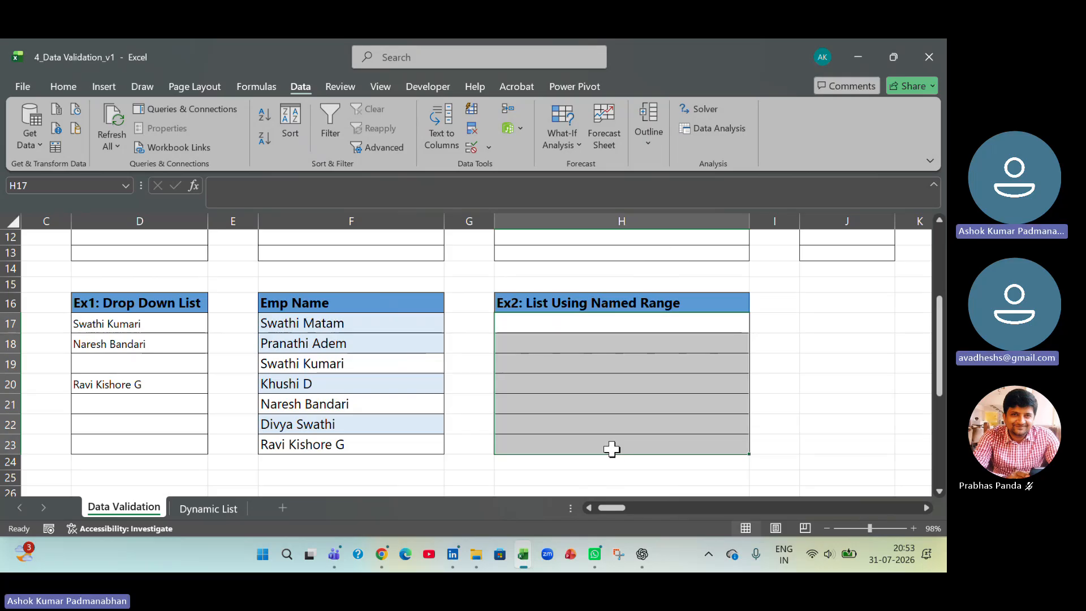
{"action": "left_click_drag", "start_coordinate": [406, 322], "coordinate": [407, 447]}
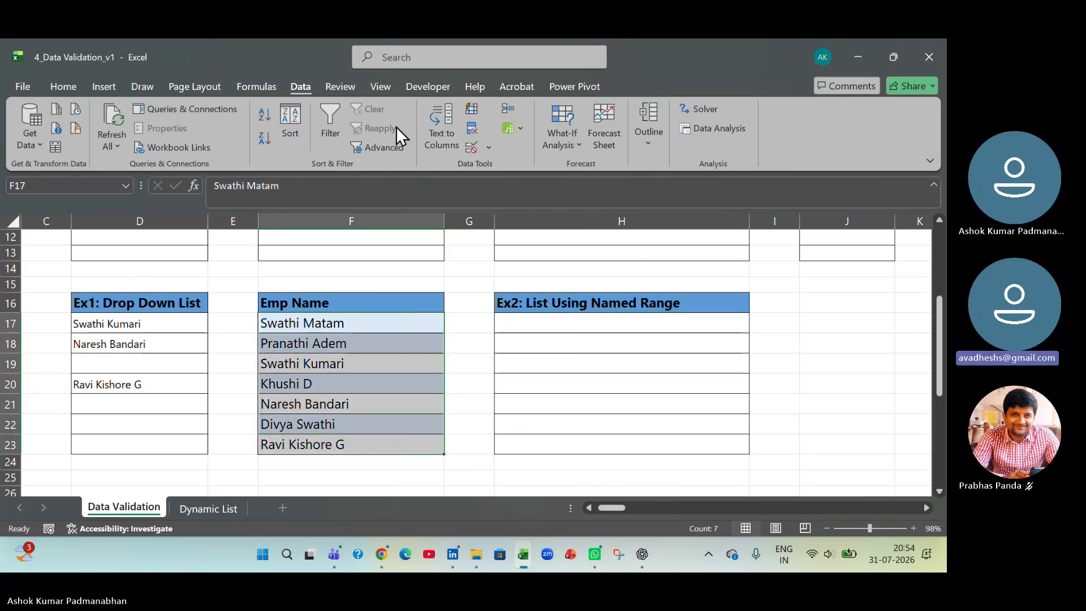
{"action": "left_click", "coordinate": [270, 83]}
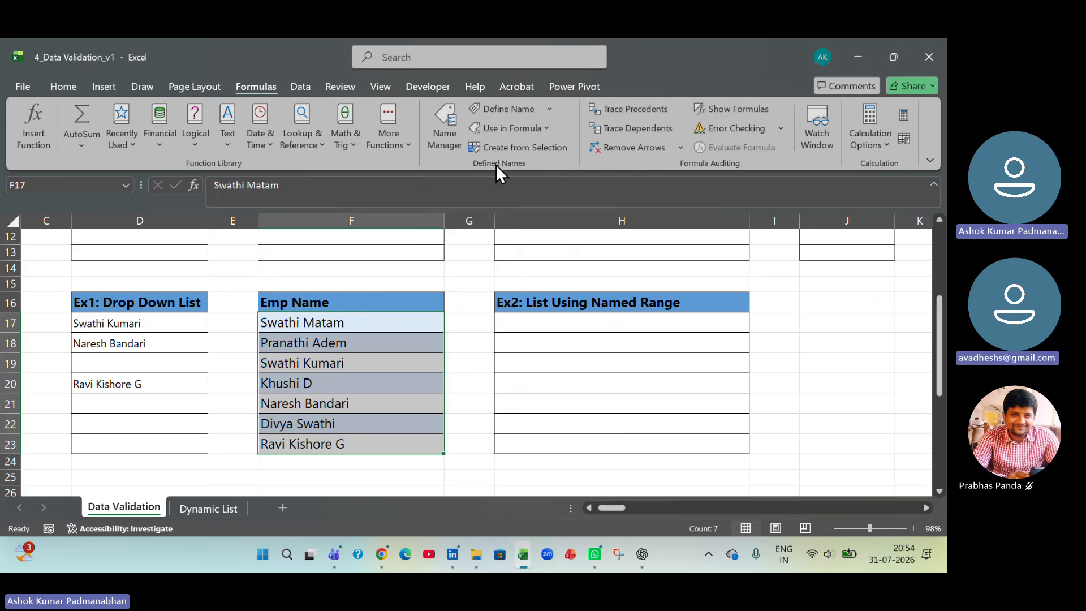
{"action": "left_click", "coordinate": [444, 144]}
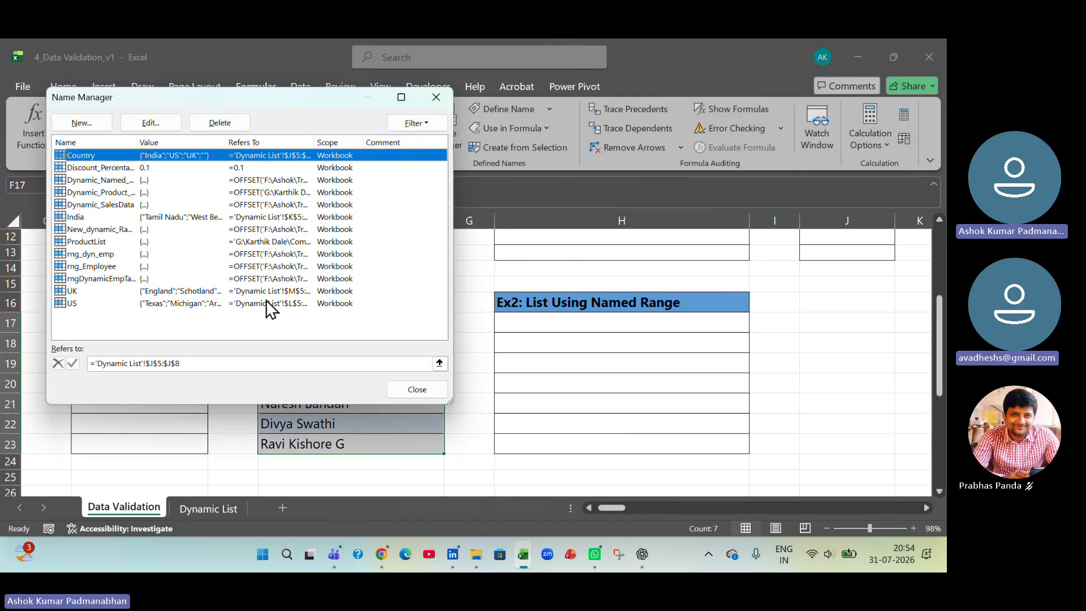
{"action": "left_click", "coordinate": [104, 303], "text": "shift"}
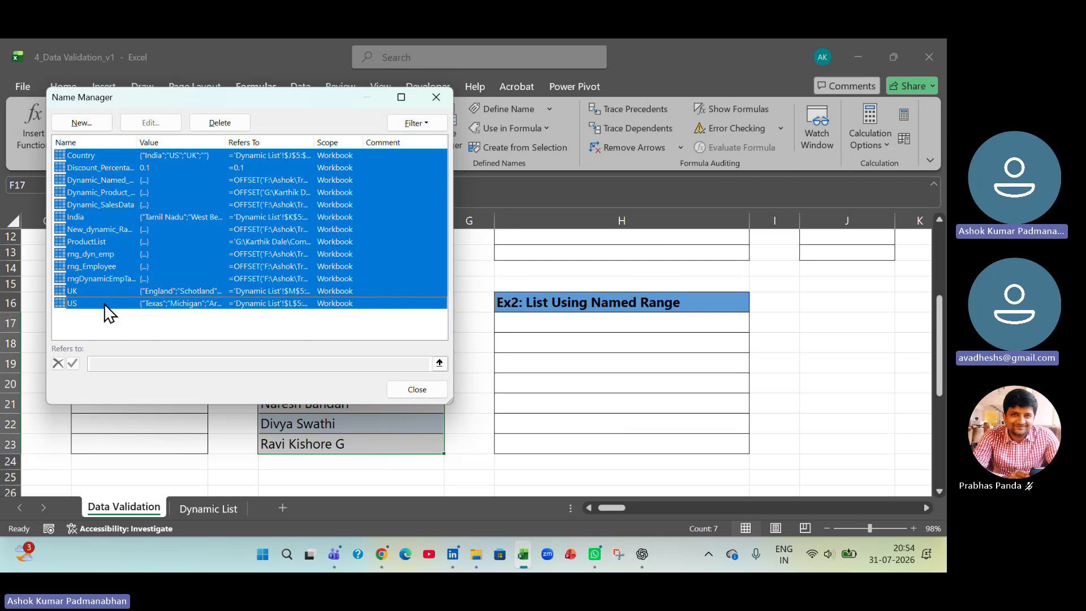
{"action": "left_click", "coordinate": [242, 120]}
{"action": "left_click", "coordinate": [286, 285]}
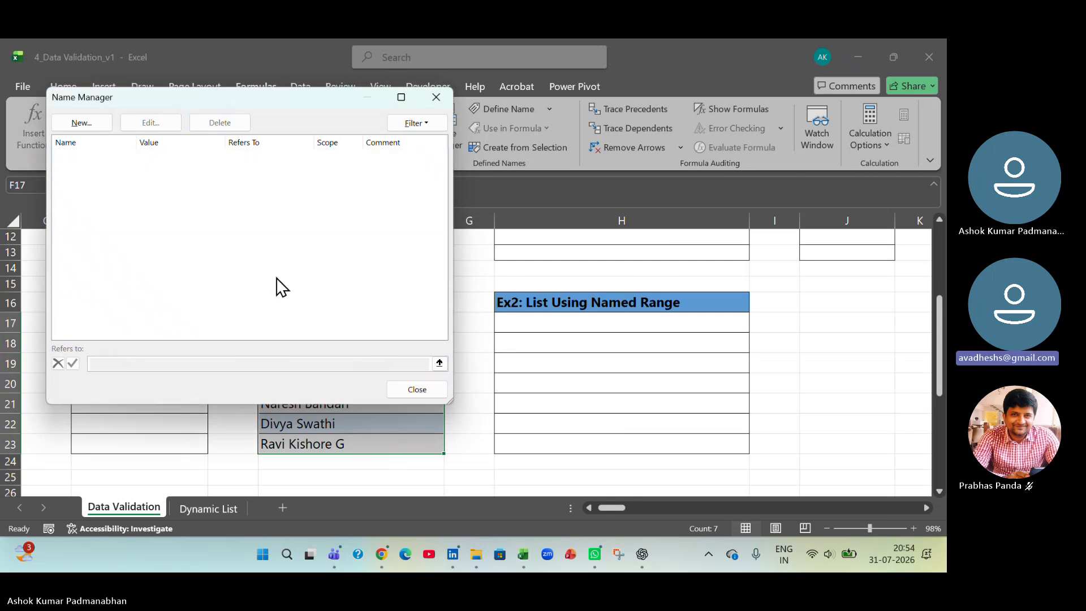
- Define a workbook-scoped name my_emp referring to the employee names in 'Data Validation'!$F$17:$F$23
{"action": "left_click", "coordinate": [99, 124]}
{"action": "left_click_drag", "start_coordinate": [242, 162], "coordinate": [588, 199]}
{"action": "type", "text": "my"}
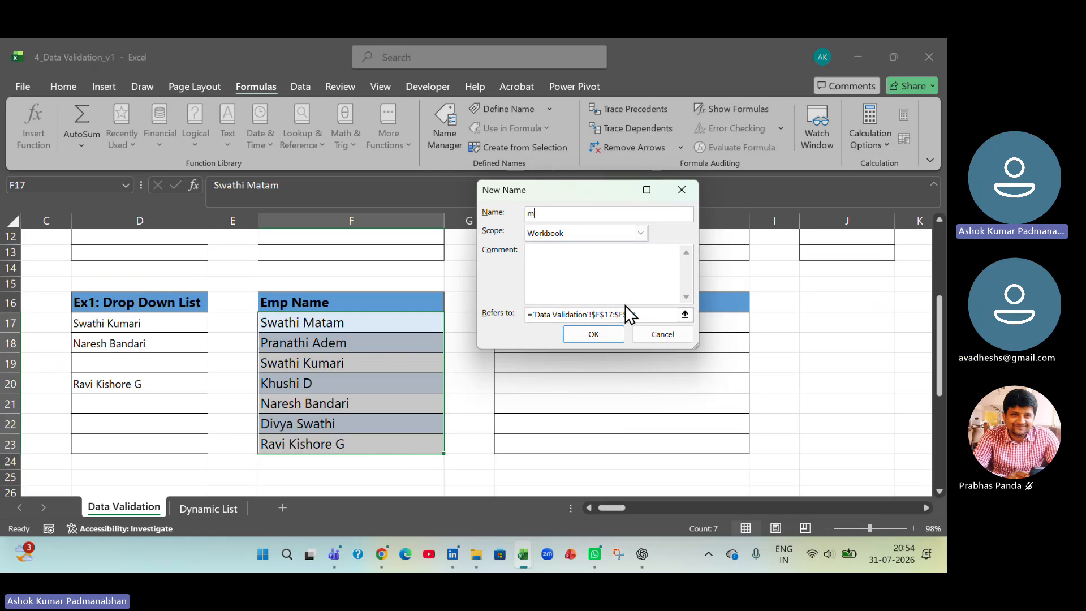
{"action": "key", "text": "BackSpace"}
{"action": "type", "text": "my_"}
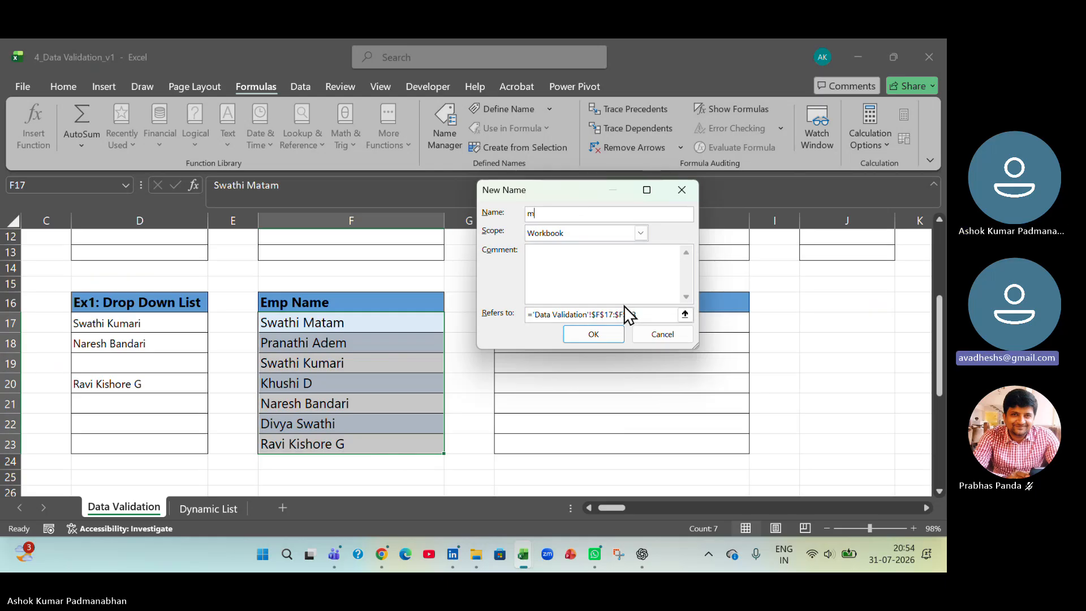
{"action": "type", "text": "emp"}
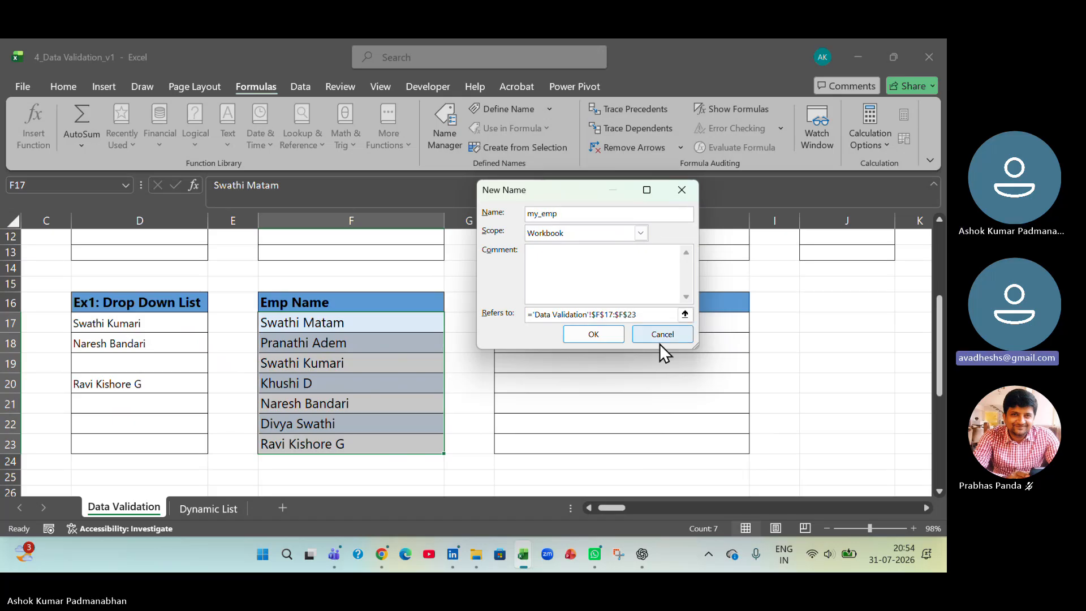
{"action": "left_click", "coordinate": [683, 315]}
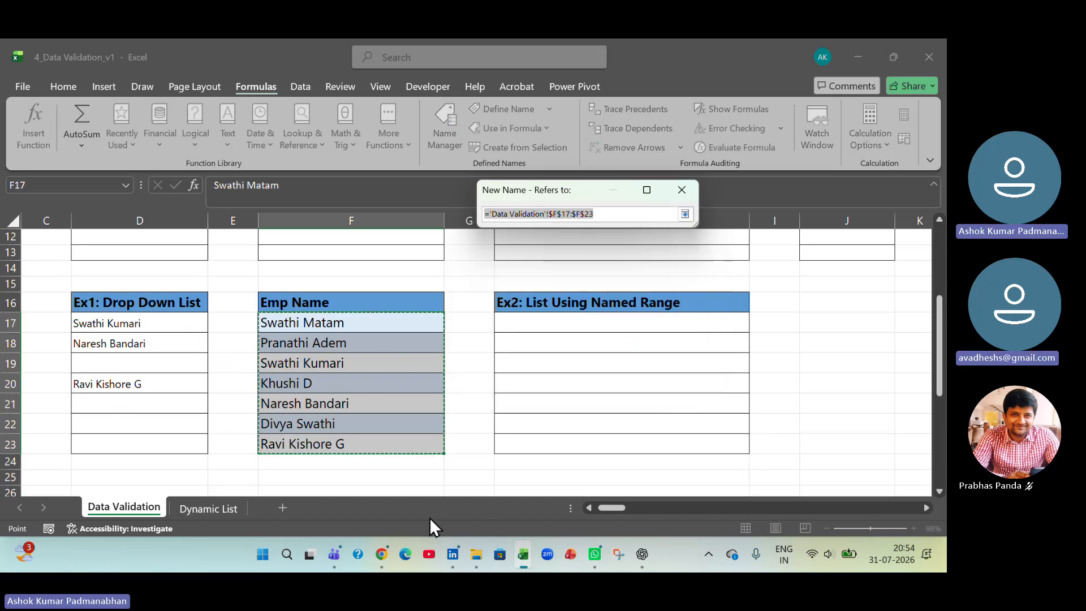
{"action": "left_click", "coordinate": [681, 190]}
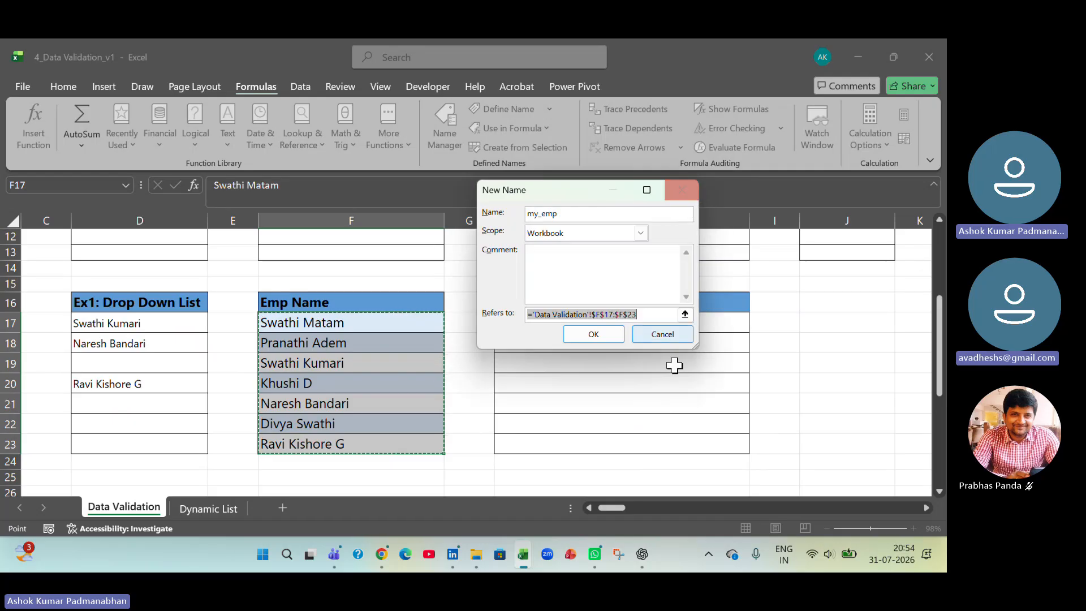
{"action": "left_click", "coordinate": [615, 331]}
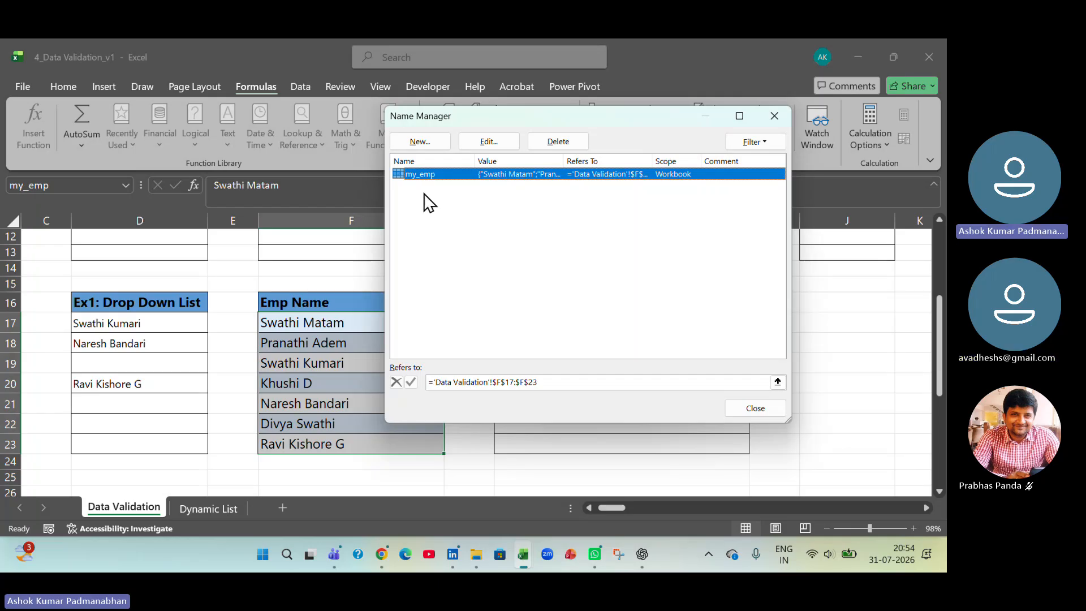
{"action": "left_click", "coordinate": [755, 408]}
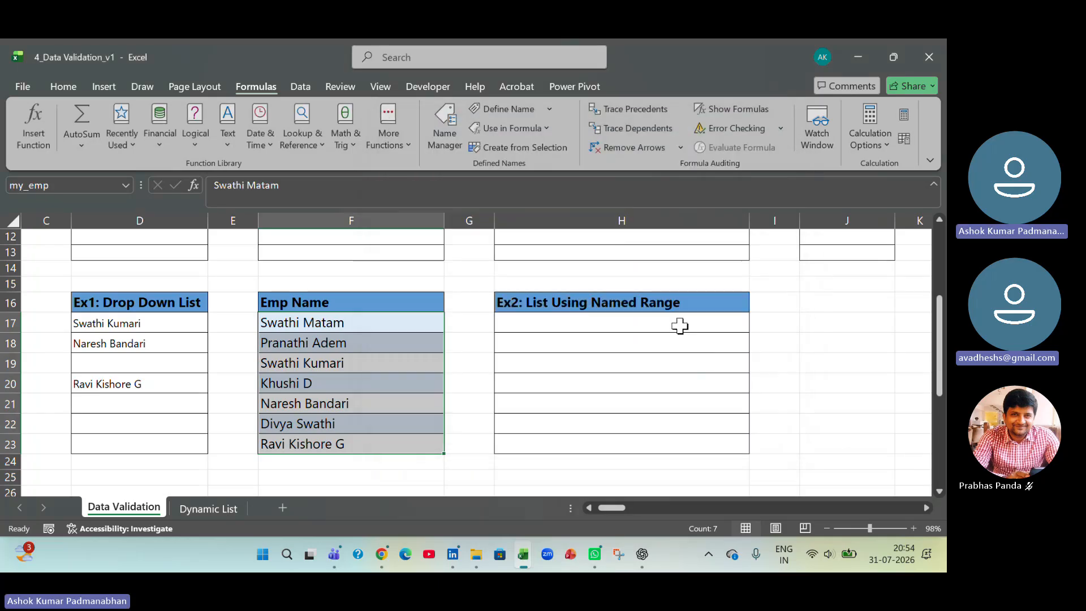
- Select the empty cells H17:H23 under the named-range exercise and set their data validation to allow a List
{"action": "left_click_drag", "start_coordinate": [682, 322], "coordinate": [692, 445]}
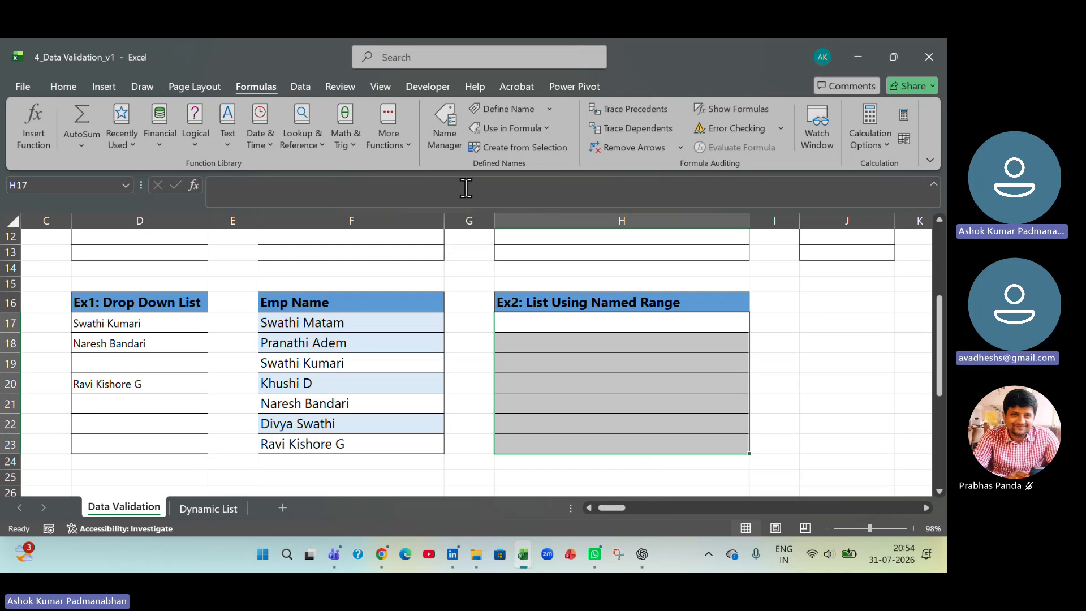
{"action": "left_click", "coordinate": [453, 148]}
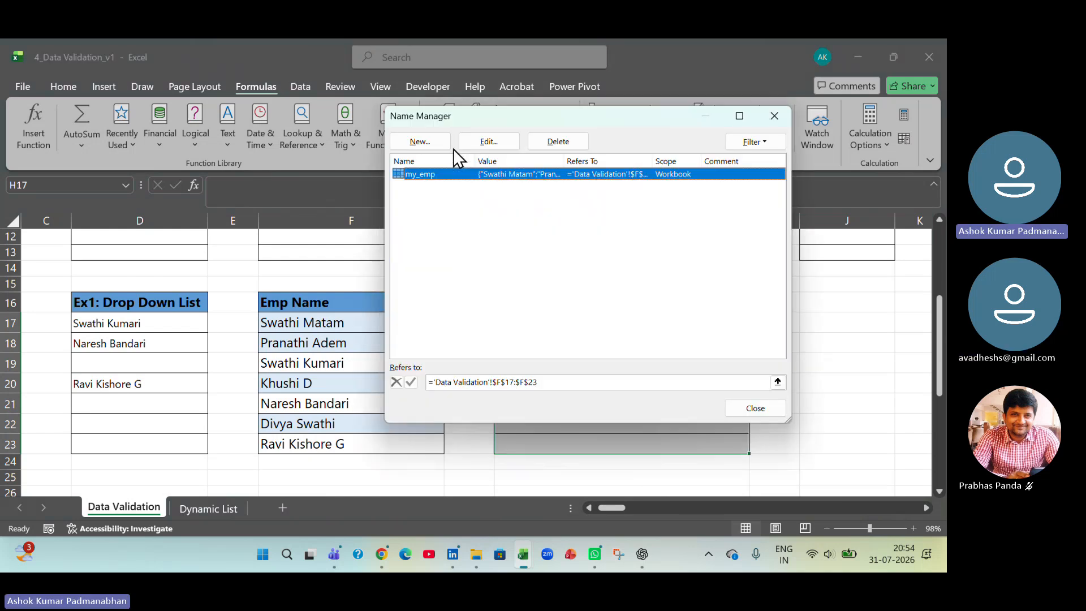
{"action": "left_click", "coordinate": [772, 406]}
{"action": "left_click", "coordinate": [300, 86]}
{"action": "left_click", "coordinate": [487, 147]}
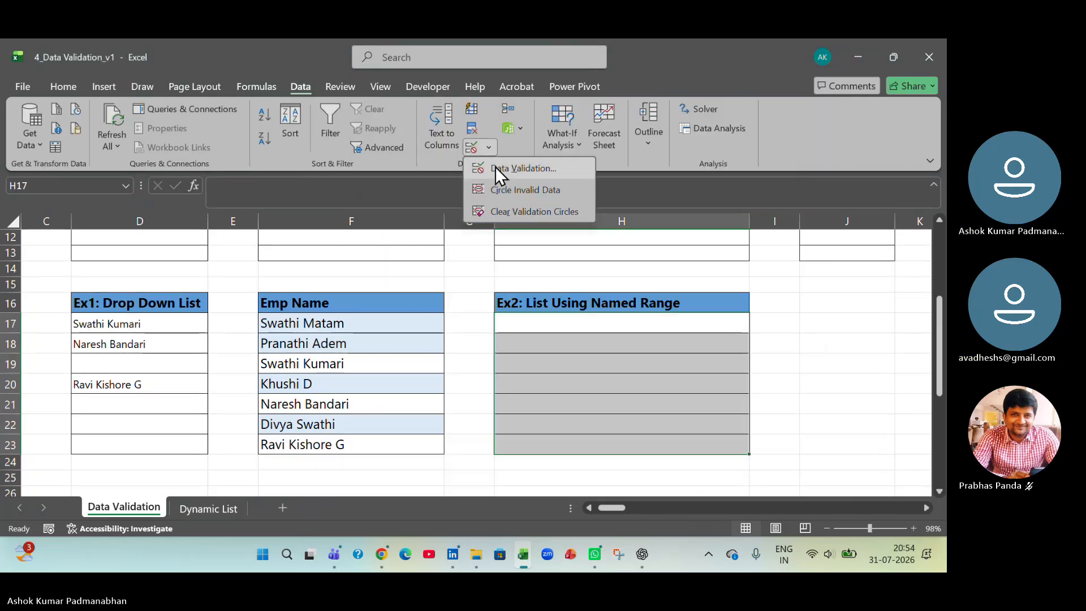
{"action": "left_click", "coordinate": [495, 166]}
{"action": "left_click", "coordinate": [543, 228]}
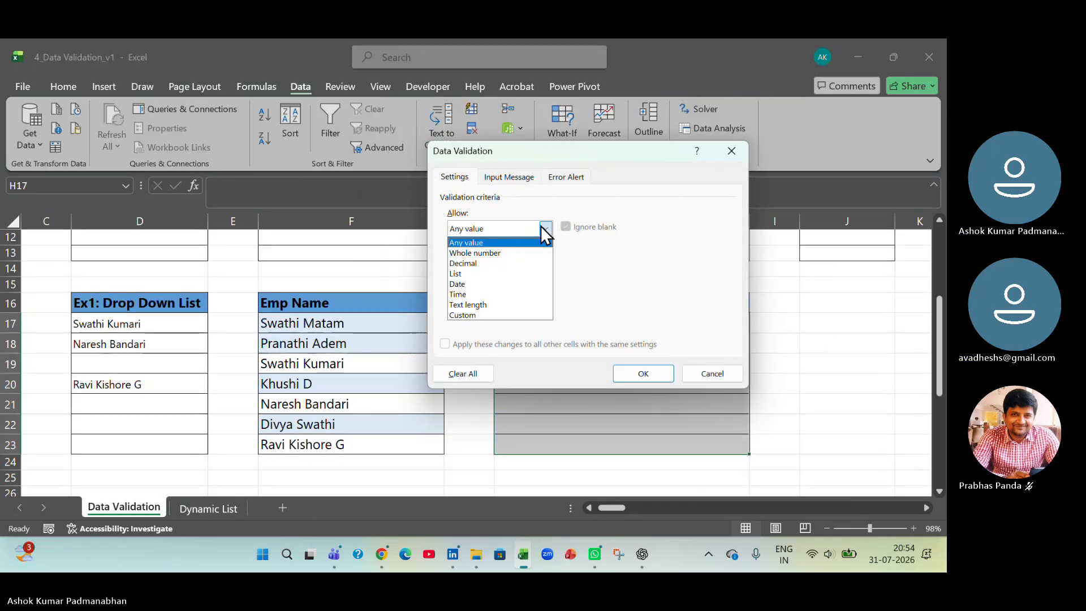
{"action": "left_click", "coordinate": [531, 271]}
- Set the list source to the named range my_emp by pasting the name, and apply the rule
{"action": "left_click", "coordinate": [510, 291]}
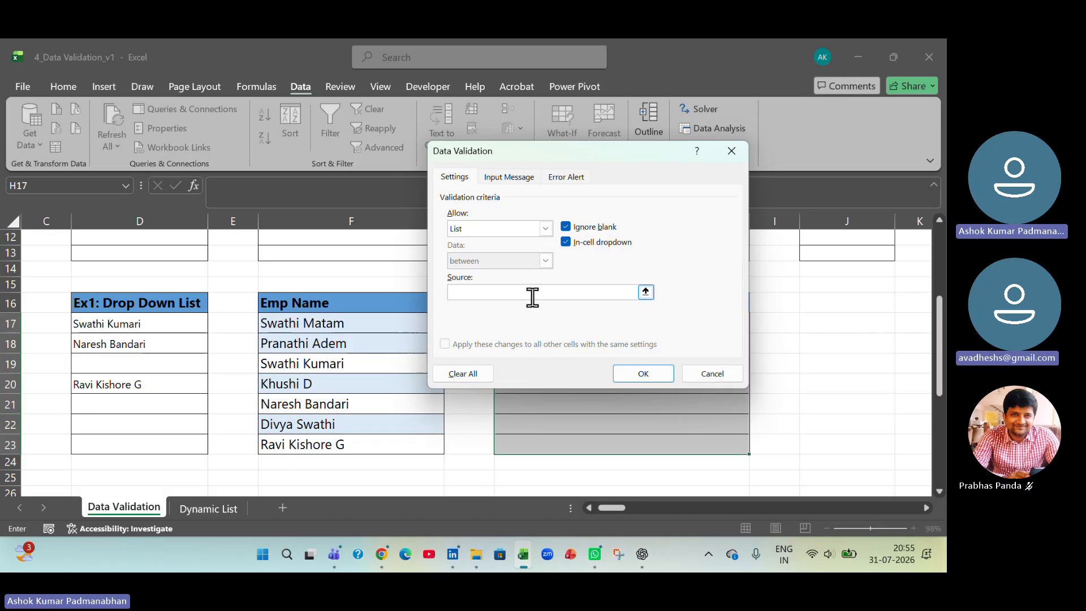
{"action": "key", "text": "F3"}
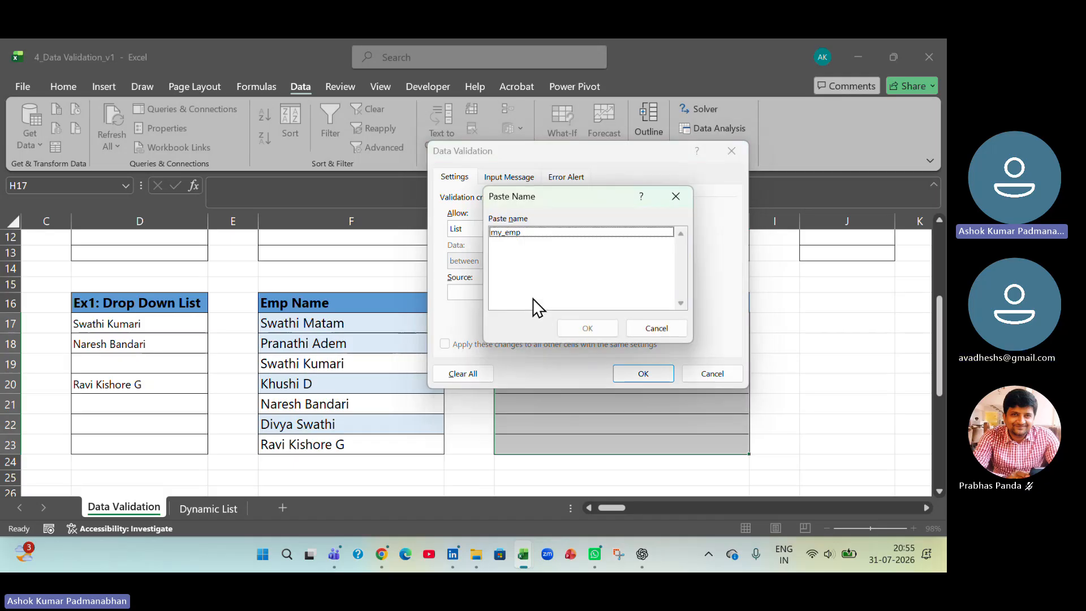
{"action": "left_click", "coordinate": [521, 231]}
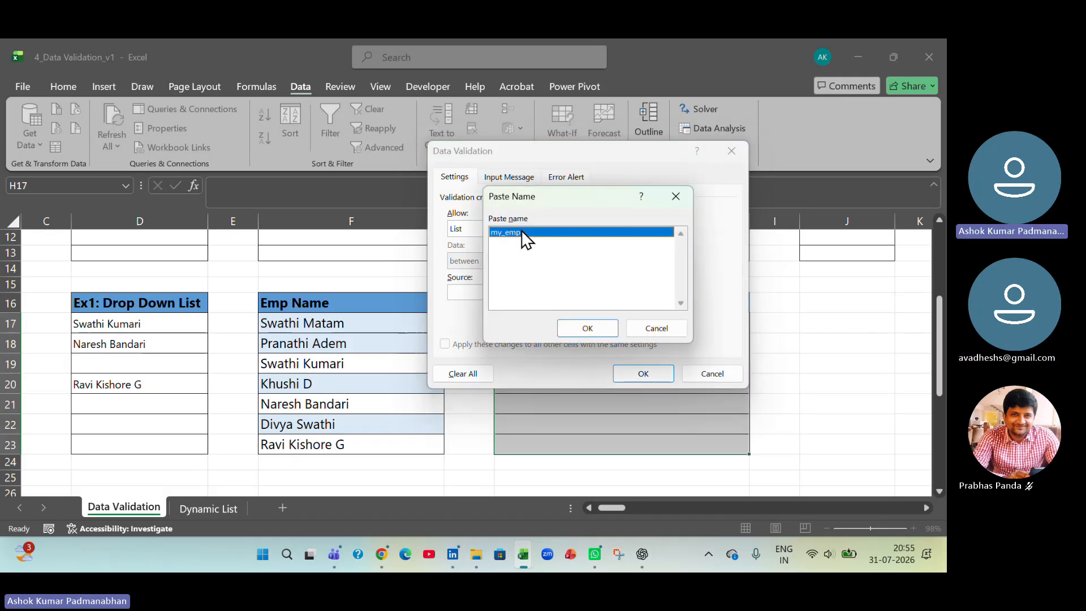
{"action": "left_click", "coordinate": [588, 328]}
{"action": "left_click", "coordinate": [642, 374]}
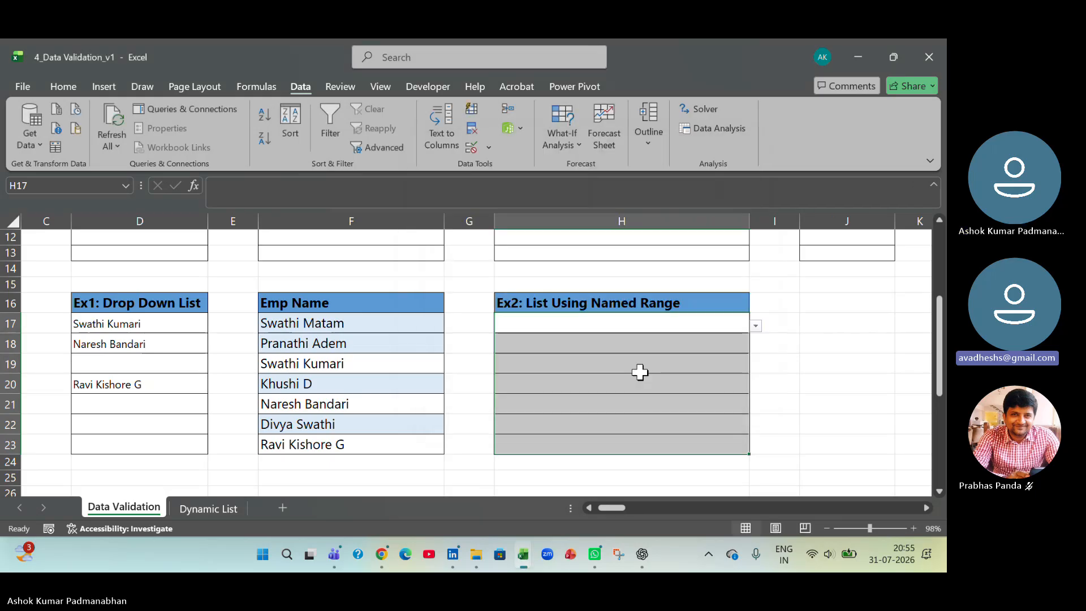
- Fill cells from their drop-down lists: the third employee in H17 and the fourth in H20
{"action": "left_click", "coordinate": [739, 355]}
{"action": "left_click", "coordinate": [742, 326]}
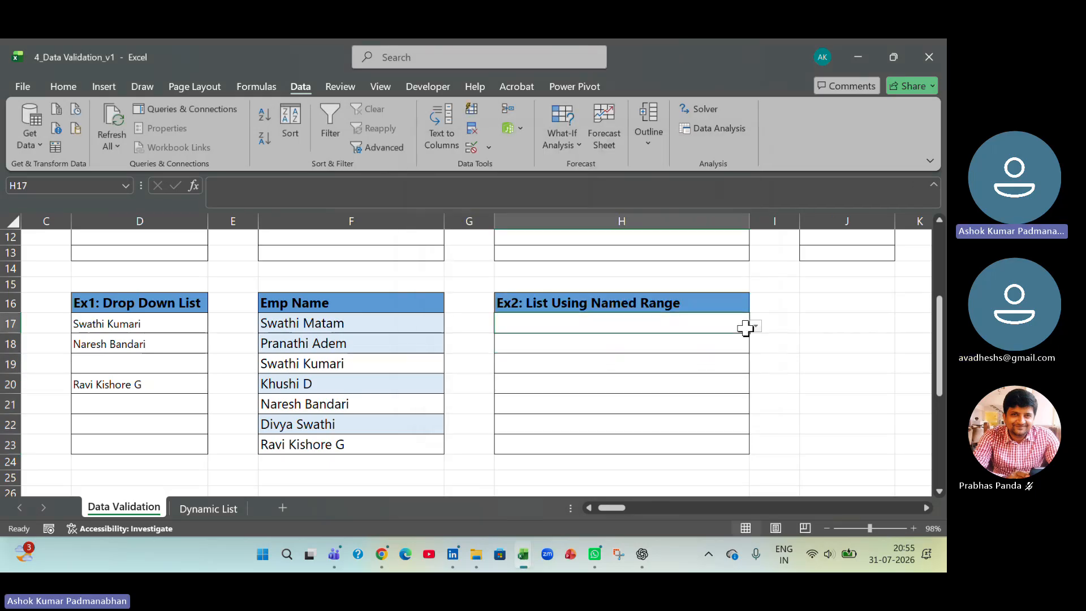
{"action": "left_click", "coordinate": [753, 328]}
{"action": "left_click", "coordinate": [742, 360]}
{"action": "left_click", "coordinate": [745, 383]}
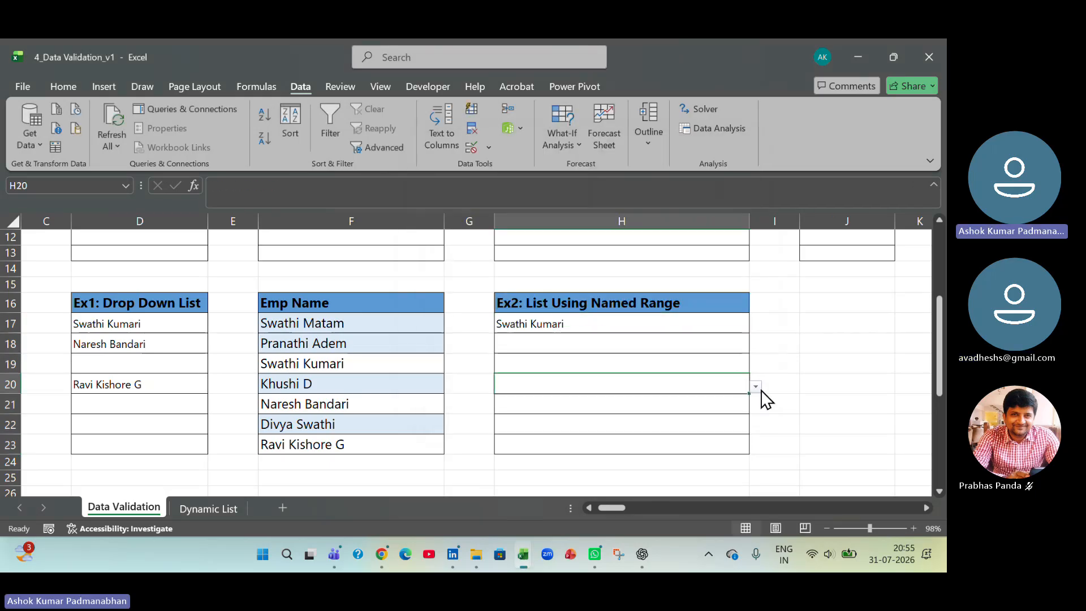
{"action": "left_click", "coordinate": [756, 387]}
{"action": "left_click", "coordinate": [737, 430]}
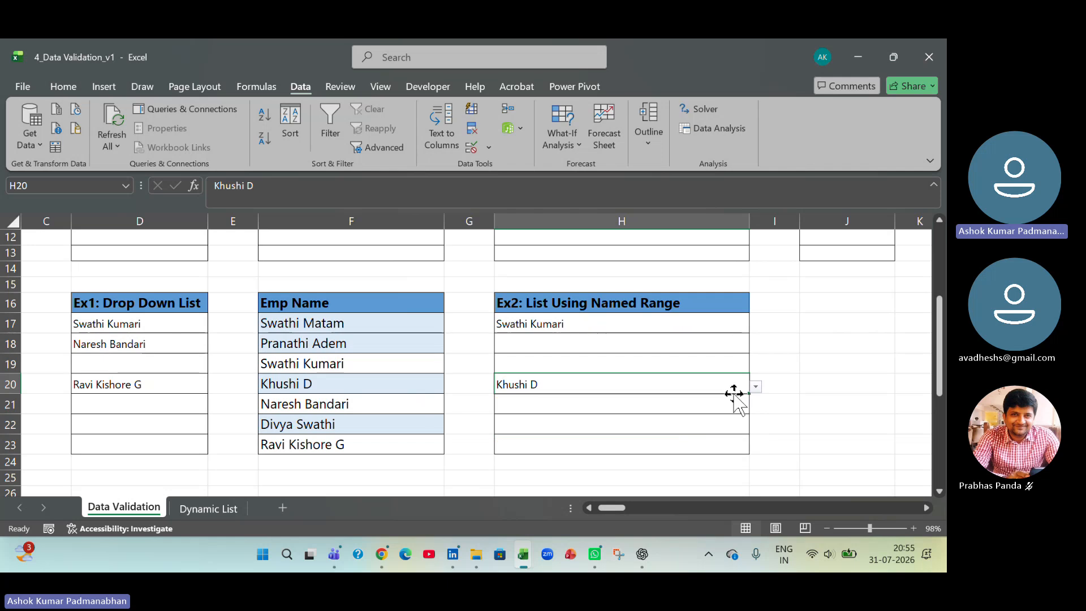
- Choose the second employee for H18 and the last one for H19 from their drop-down lists
{"action": "left_click", "coordinate": [735, 343]}
{"action": "left_click", "coordinate": [756, 346]}
{"action": "left_click", "coordinate": [744, 366]}
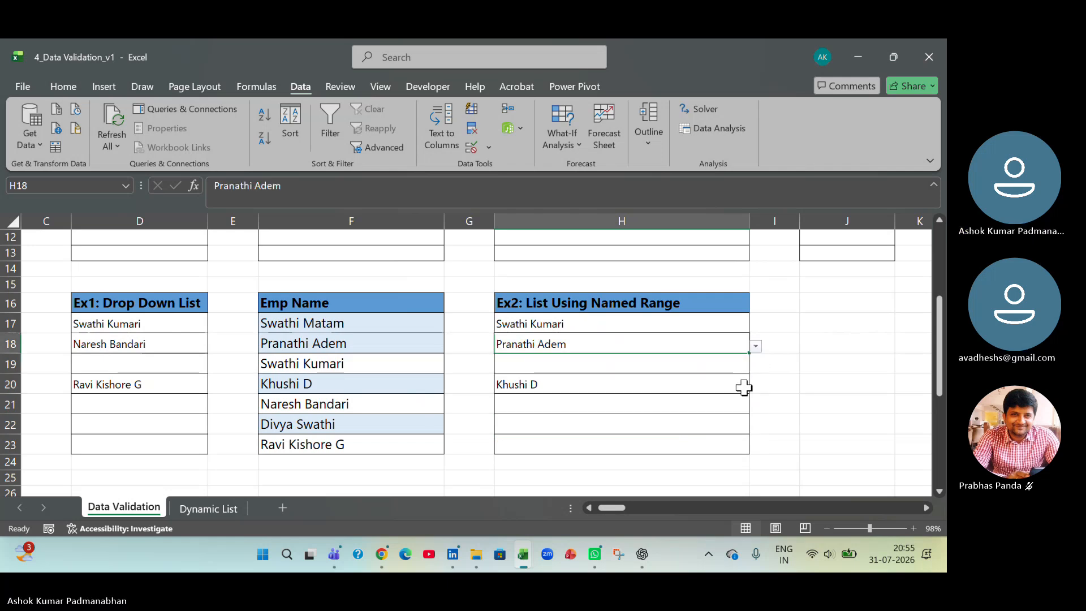
{"action": "left_click", "coordinate": [734, 364]}
{"action": "left_click", "coordinate": [756, 367]}
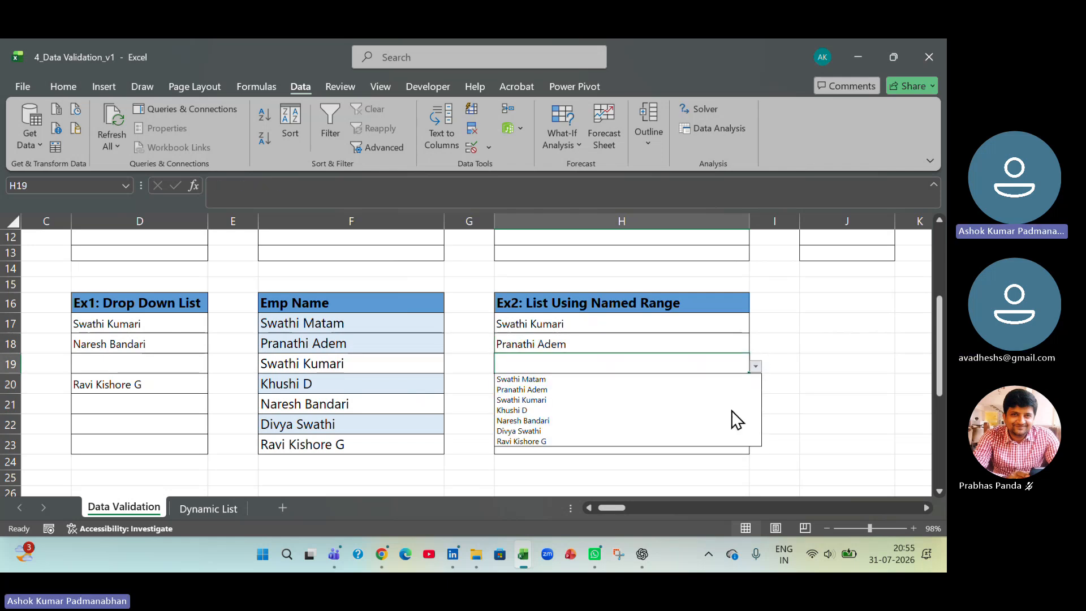
{"action": "left_click", "coordinate": [724, 441]}
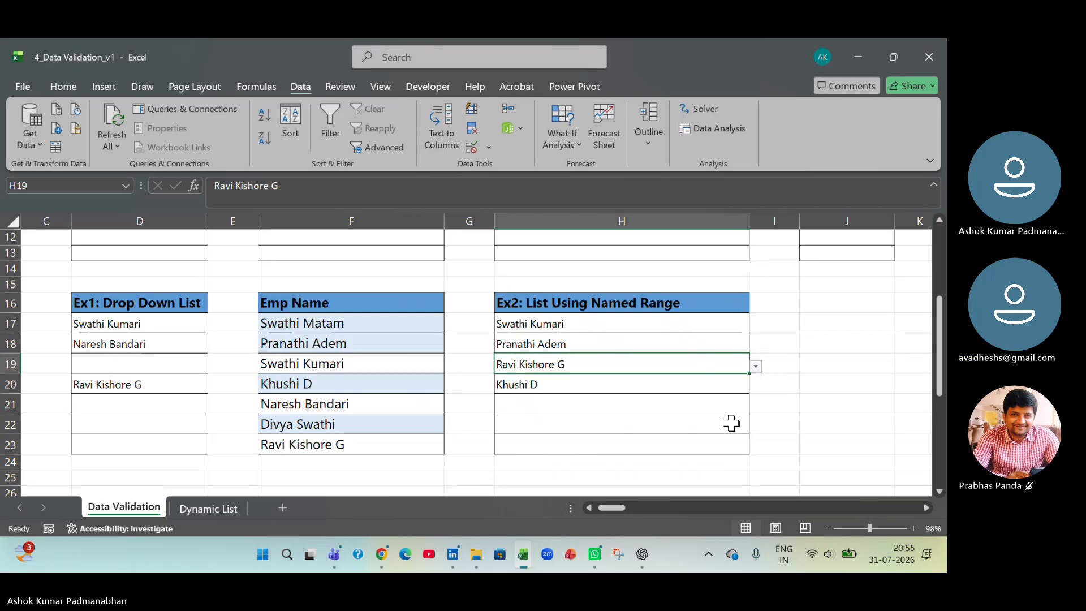
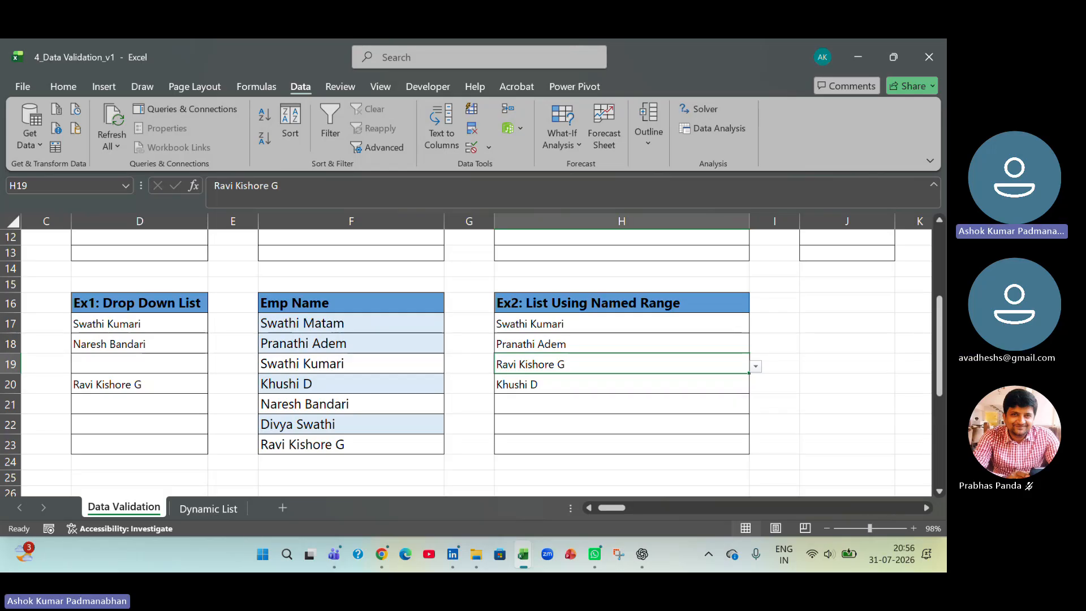
- Fill two Ex1 cells from their drop-down lists: the sixth employee in D19 and the fourth in D21
{"action": "left_click", "coordinate": [130, 362]}
{"action": "left_click", "coordinate": [213, 365]}
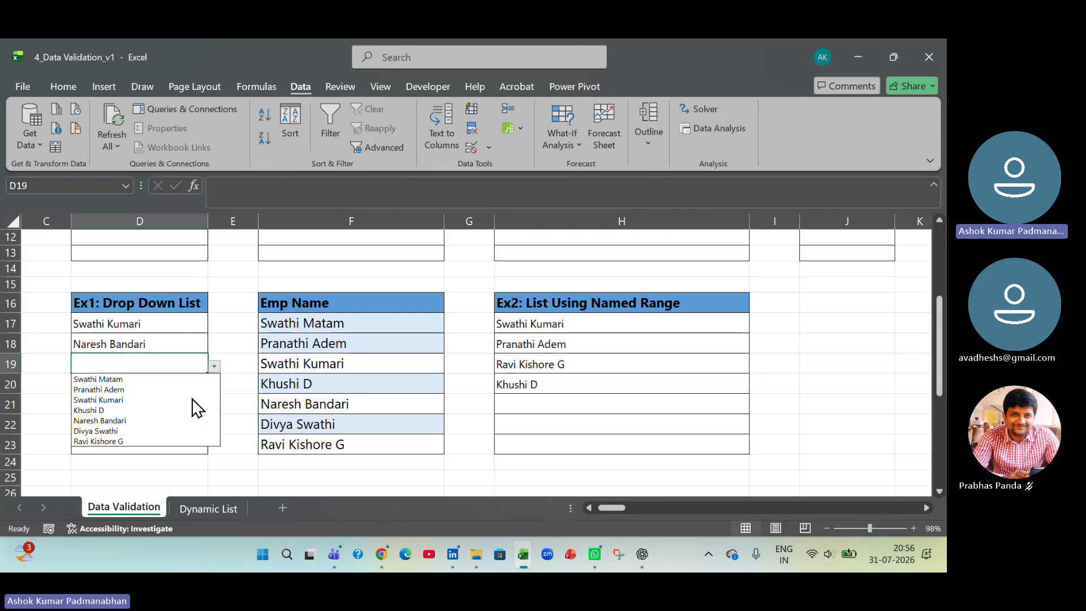
{"action": "left_click", "coordinate": [181, 430]}
{"action": "left_click", "coordinate": [195, 404]}
{"action": "left_click", "coordinate": [214, 406]}
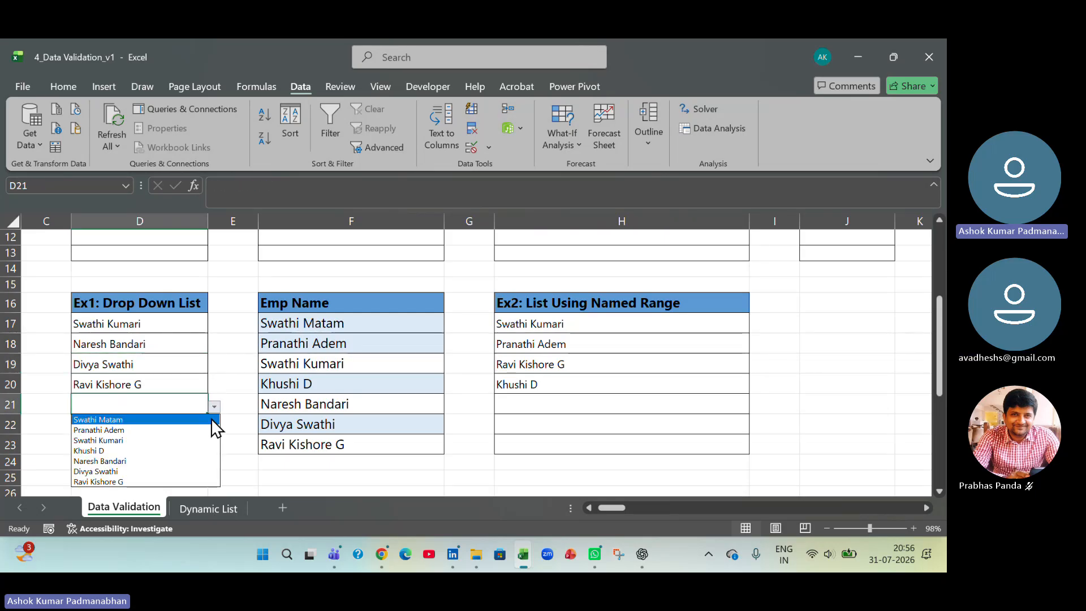
{"action": "left_click", "coordinate": [181, 482]}
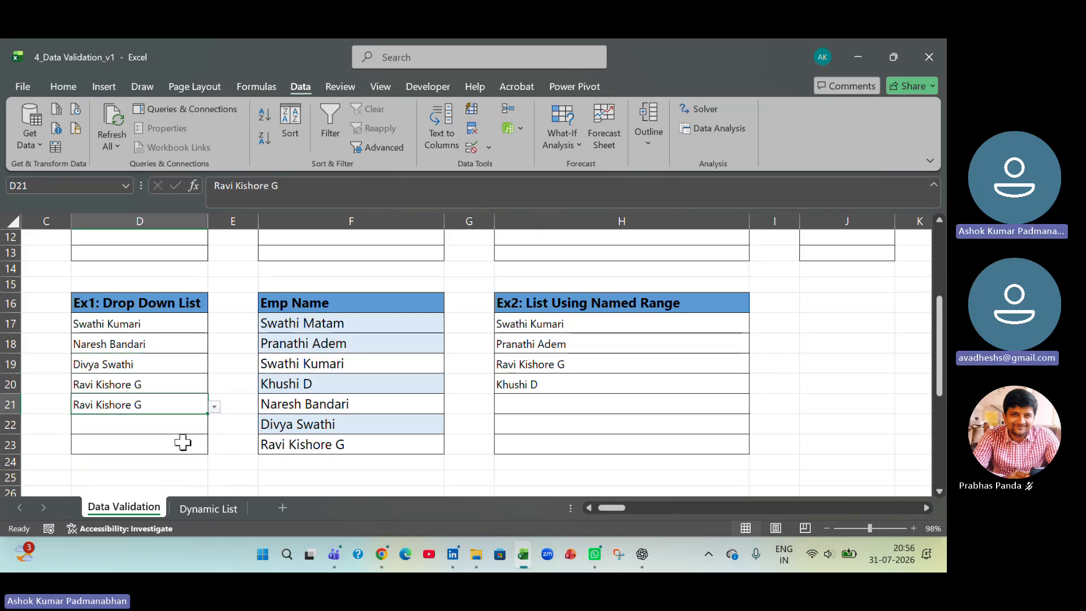
{"action": "left_click", "coordinate": [214, 406]}
{"action": "left_click", "coordinate": [175, 450]}
- Choose the second employee for D22 and the last one for D23 from their drop-down lists
{"action": "left_click", "coordinate": [192, 425]}
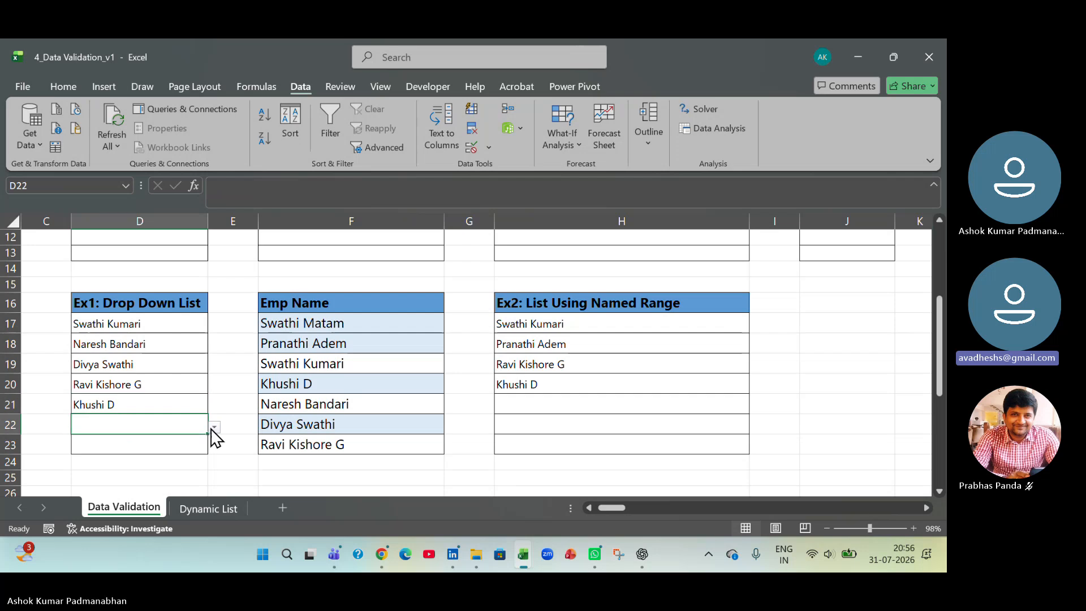
{"action": "left_click", "coordinate": [214, 427]}
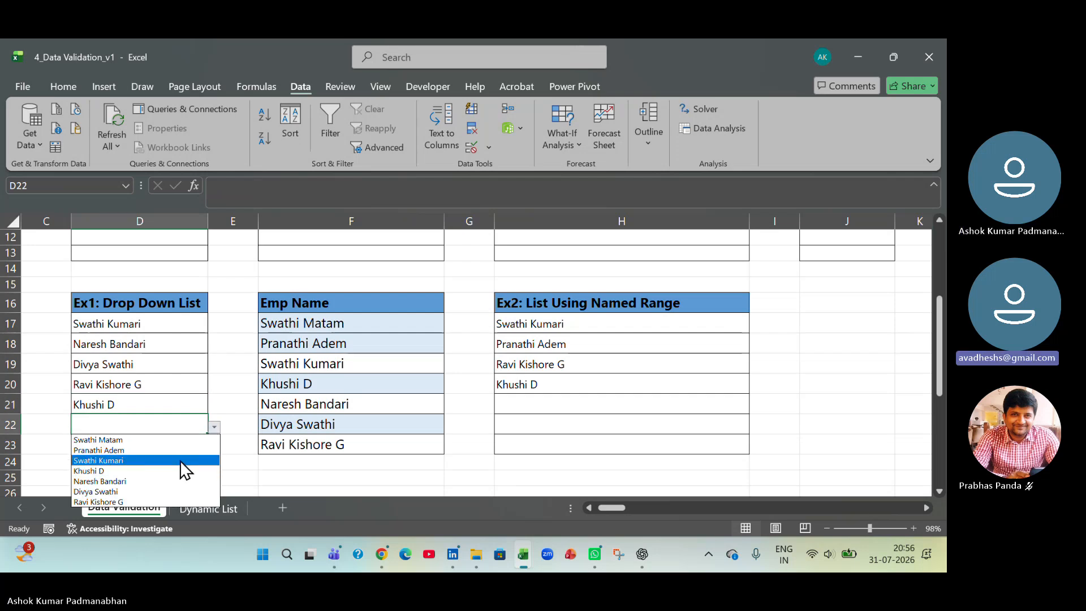
{"action": "left_click", "coordinate": [182, 451]}
{"action": "left_click", "coordinate": [189, 441]}
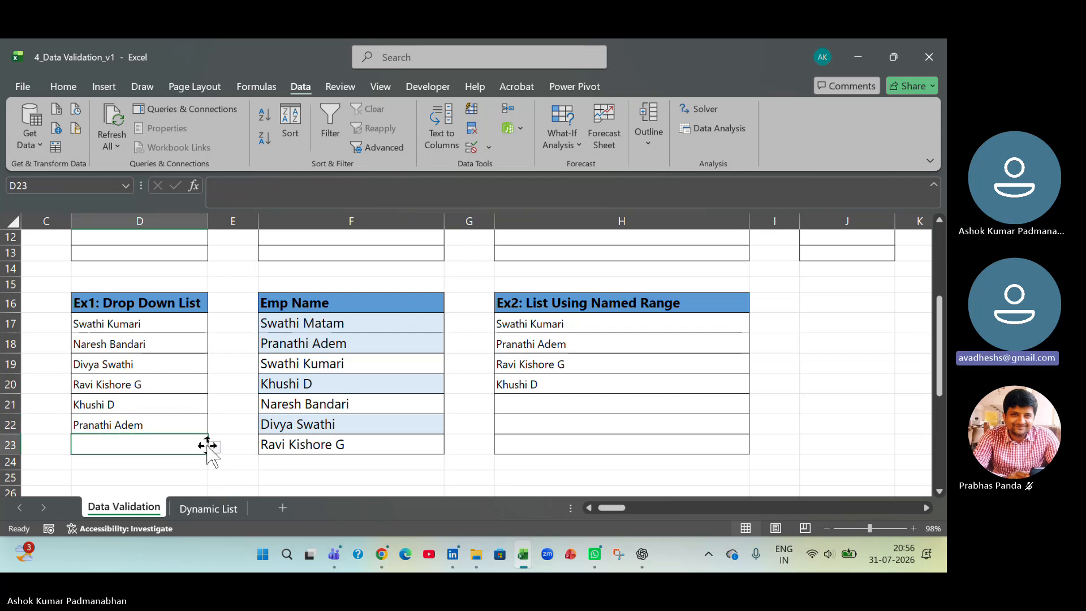
{"action": "left_click", "coordinate": [213, 447]}
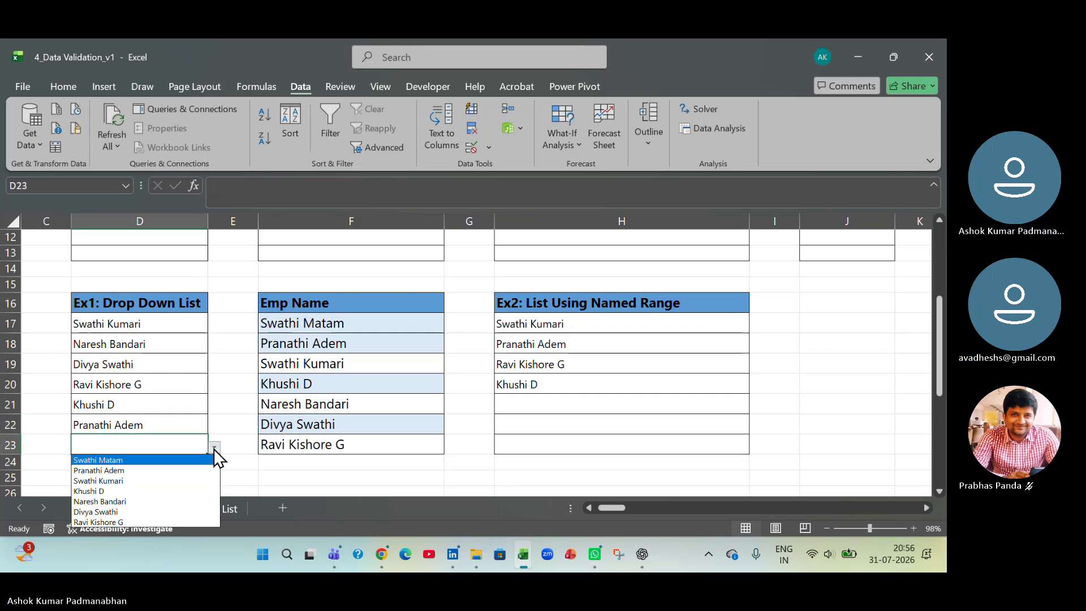
{"action": "left_click", "coordinate": [172, 470]}
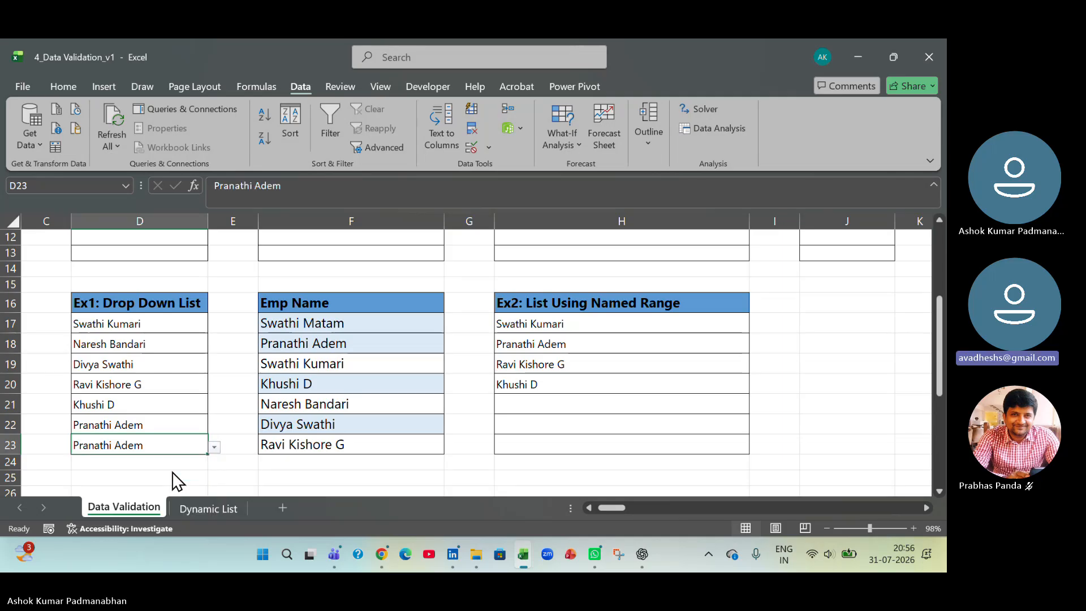
{"action": "left_click", "coordinate": [214, 447]}
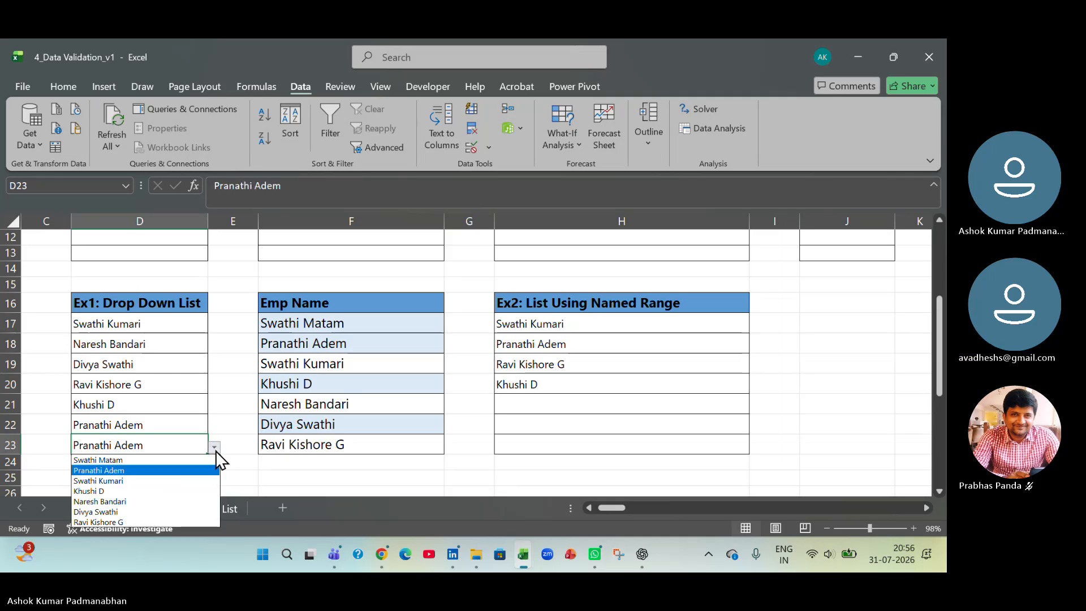
{"action": "left_click", "coordinate": [179, 521]}
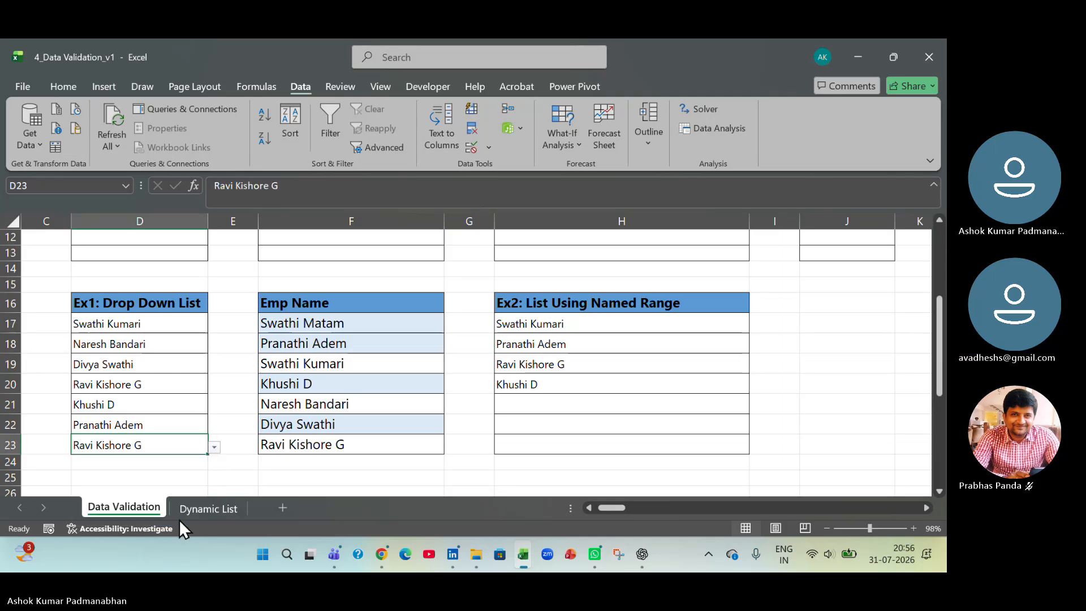
- Add a new employee's first name in F24, directly below the Emp Name list
{"action": "left_click", "coordinate": [294, 464]}
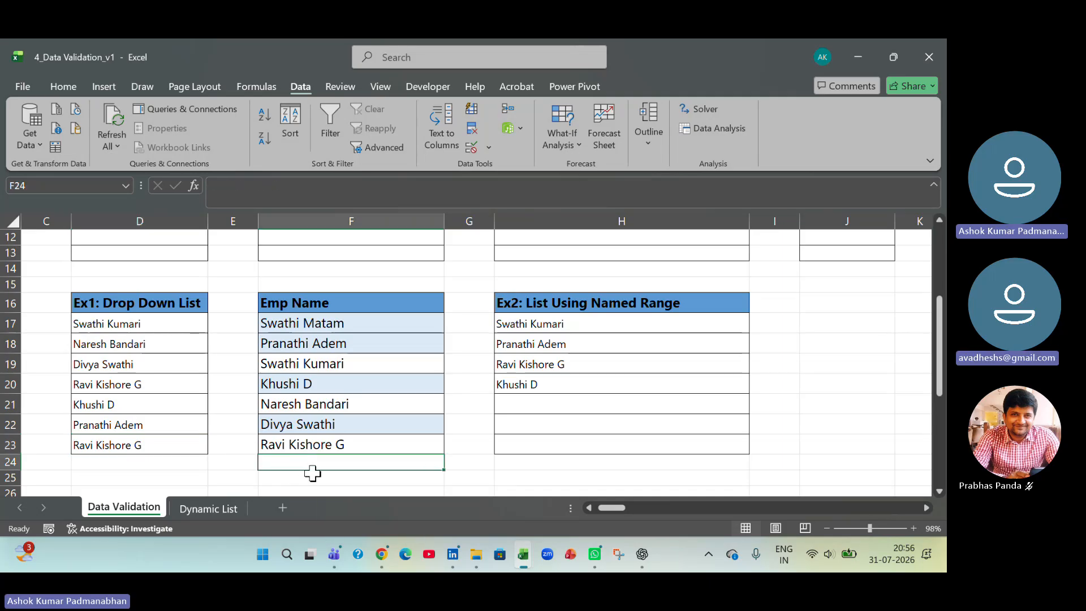
{"action": "type", "text": "Adve"}
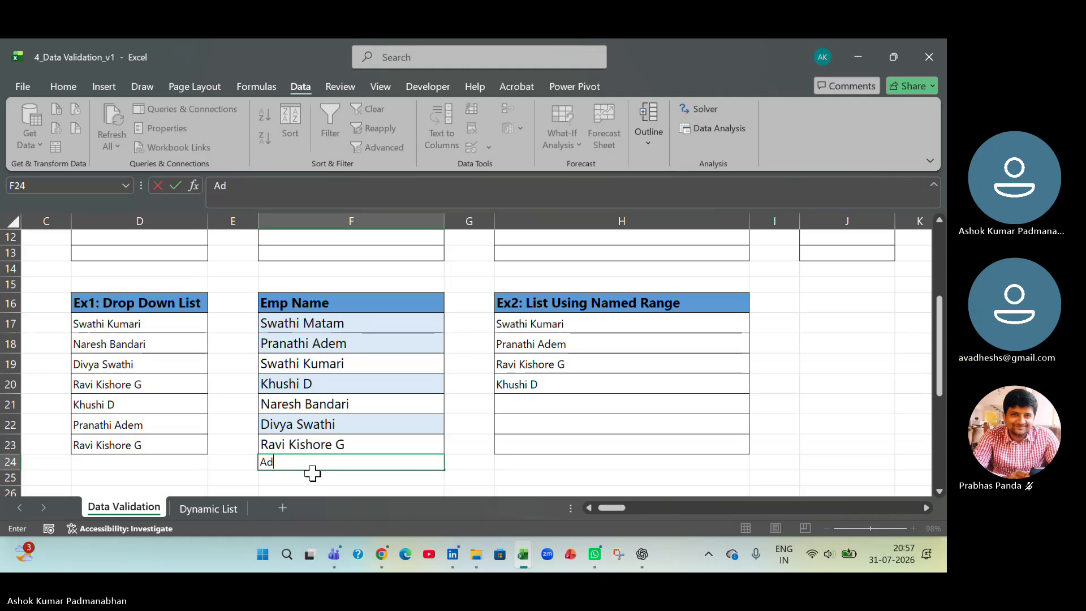
{"action": "key", "text": "BackSpace"}
{"action": "type", "text": "dav"}
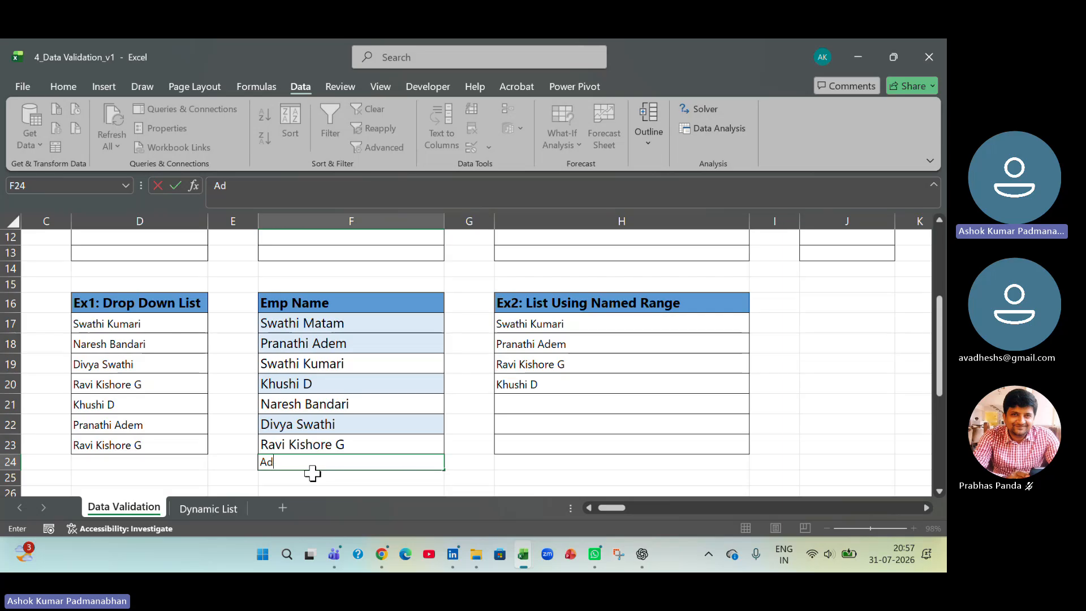
{"action": "type", "text": "esh"}
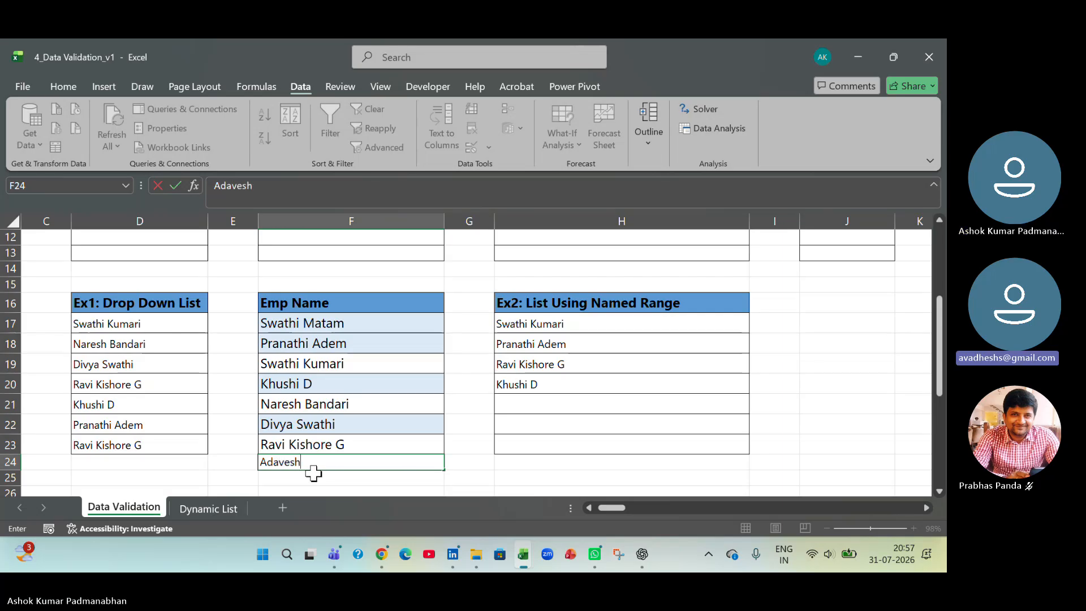
{"action": "key", "text": "Tab"}
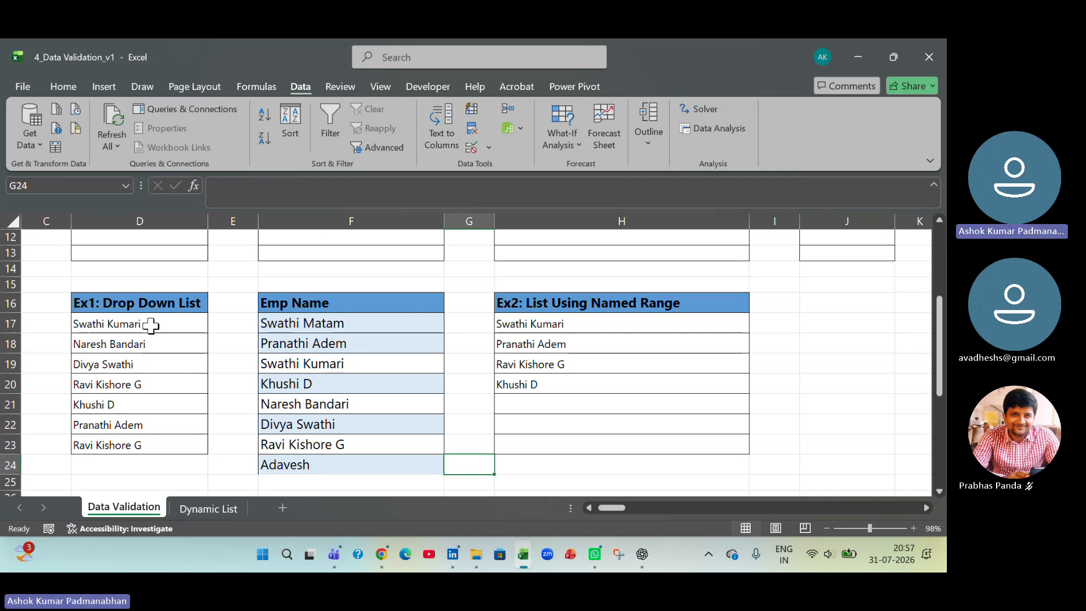
- Extend the validation list source of D17:D23 to =$F$17:$F$24 and apply the rule
{"action": "left_click_drag", "start_coordinate": [150, 323], "coordinate": [170, 437]}
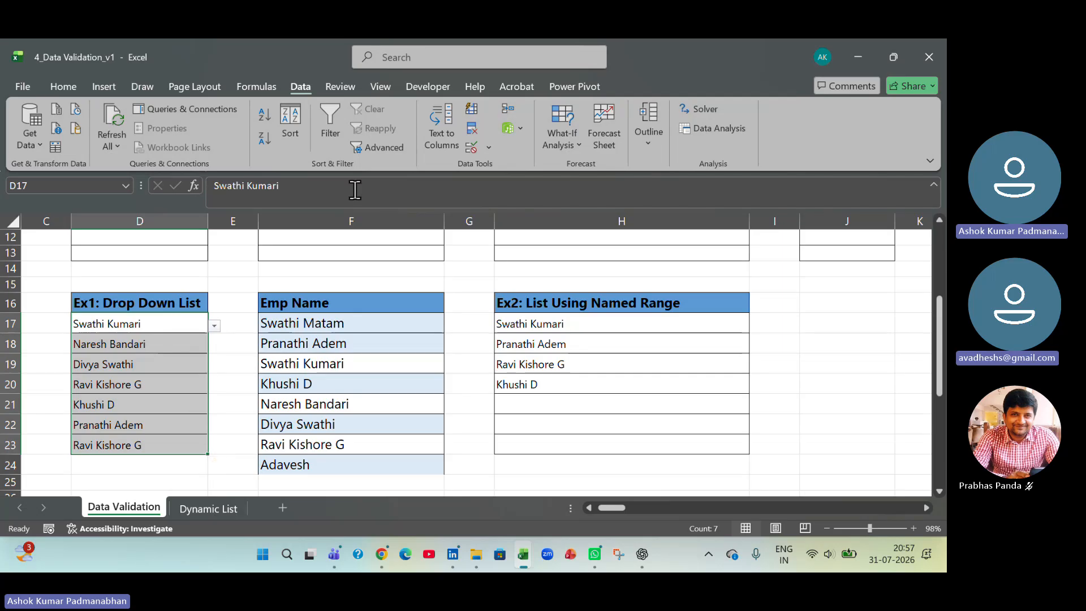
{"action": "left_click", "coordinate": [490, 147]}
{"action": "left_click", "coordinate": [498, 168]}
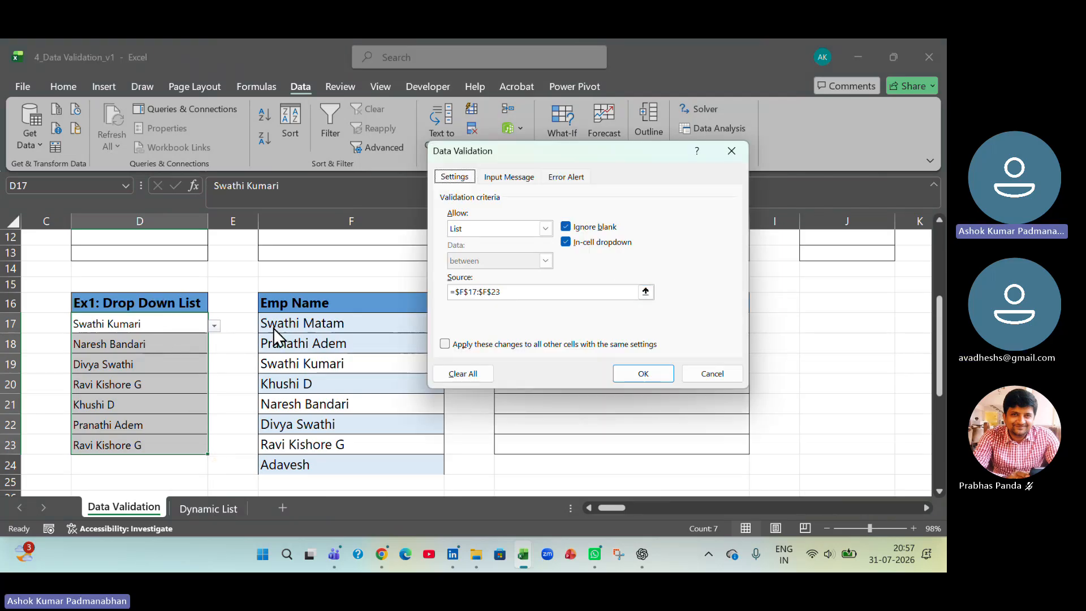
{"action": "left_click", "coordinate": [646, 292]}
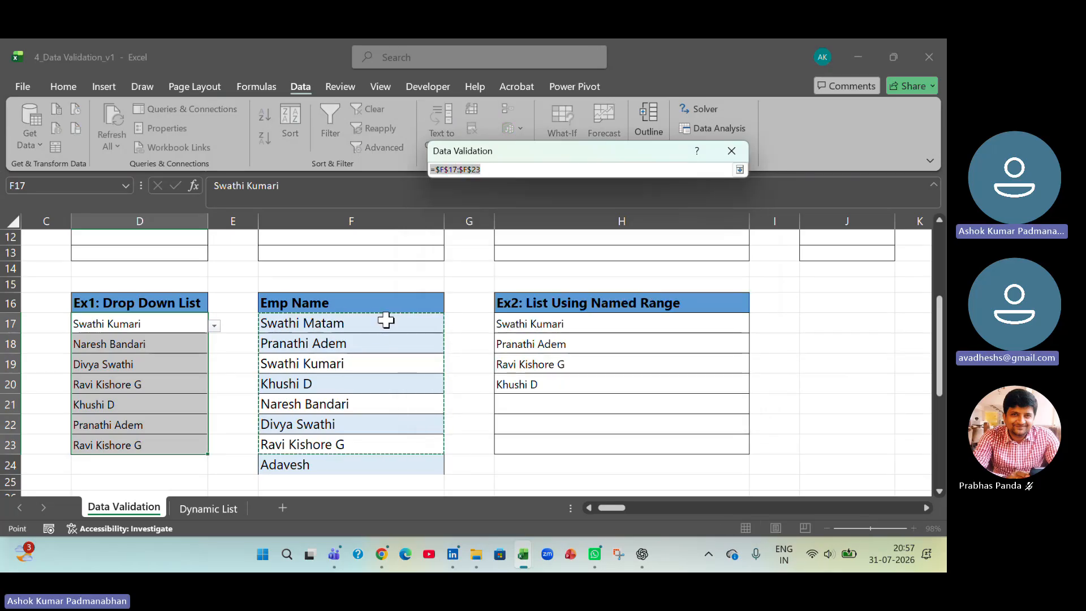
{"action": "left_click_drag", "start_coordinate": [382, 319], "coordinate": [383, 464]}
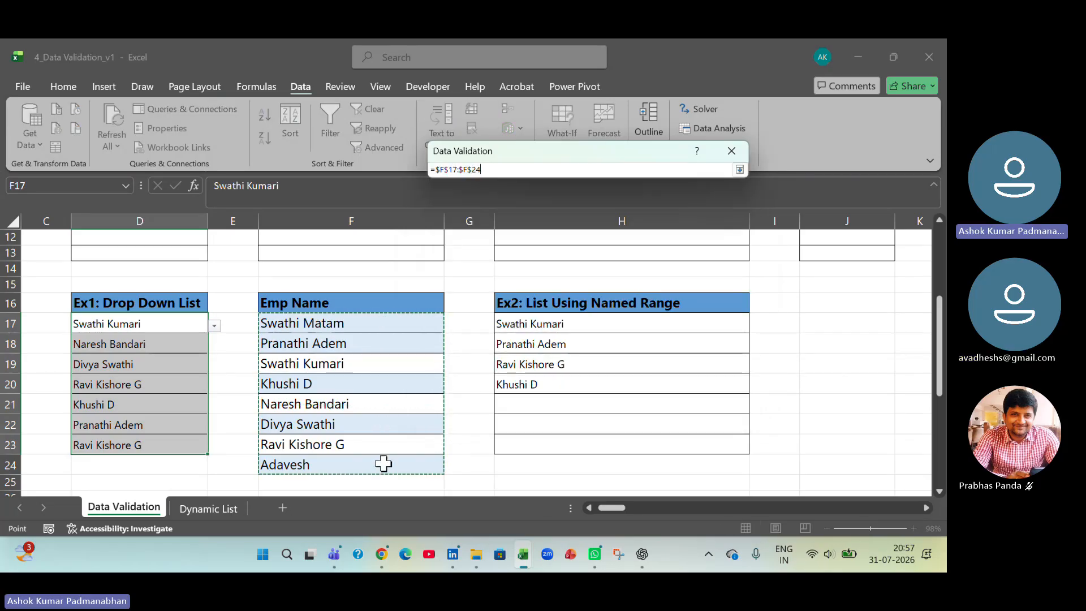
{"action": "left_click", "coordinate": [739, 170]}
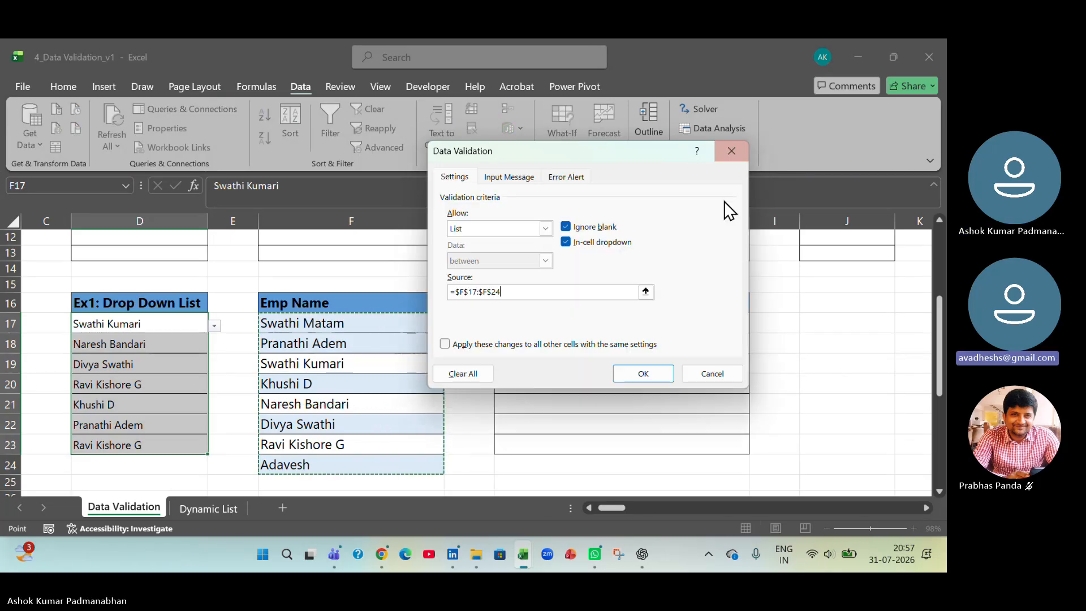
{"action": "left_click", "coordinate": [646, 376]}
- Change D23 to the newly added employee, the last entry in its drop-down list
{"action": "left_click", "coordinate": [175, 445]}
{"action": "left_click", "coordinate": [215, 447]}
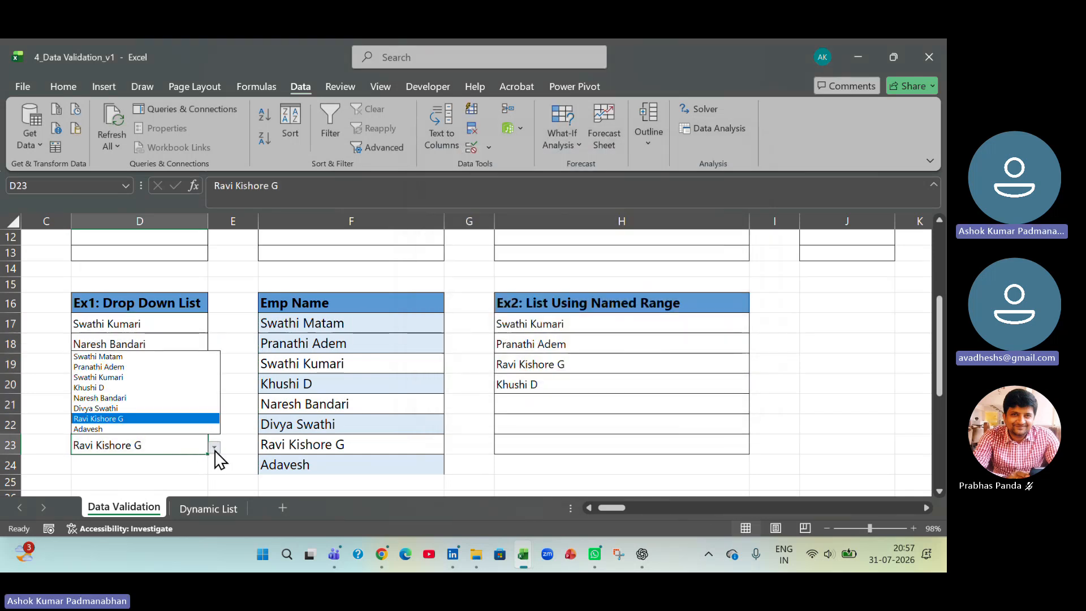
{"action": "left_click", "coordinate": [162, 429]}
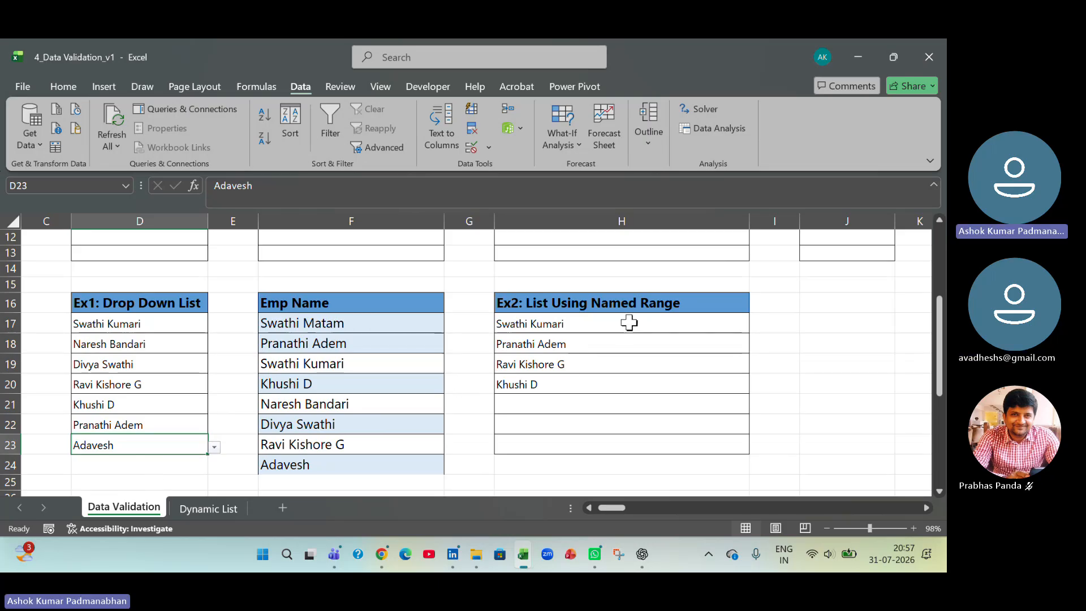
- Redefine the named range my_emp to refer to ='Data Validation'!$F$17:$F$24 and save the change
{"action": "left_click_drag", "start_coordinate": [628, 323], "coordinate": [622, 441]}
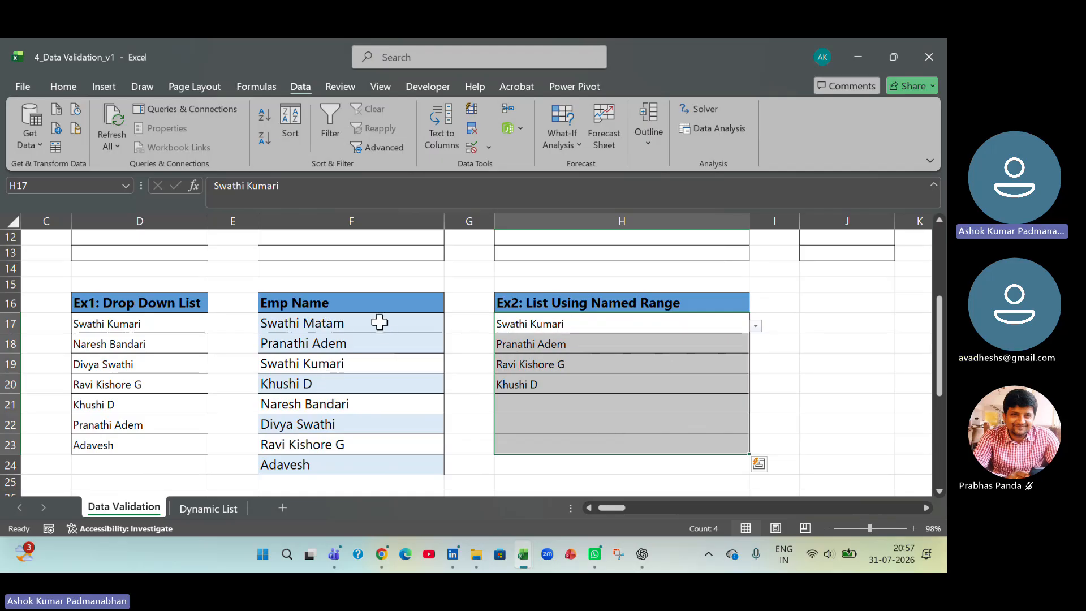
{"action": "left_click", "coordinate": [455, 363]}
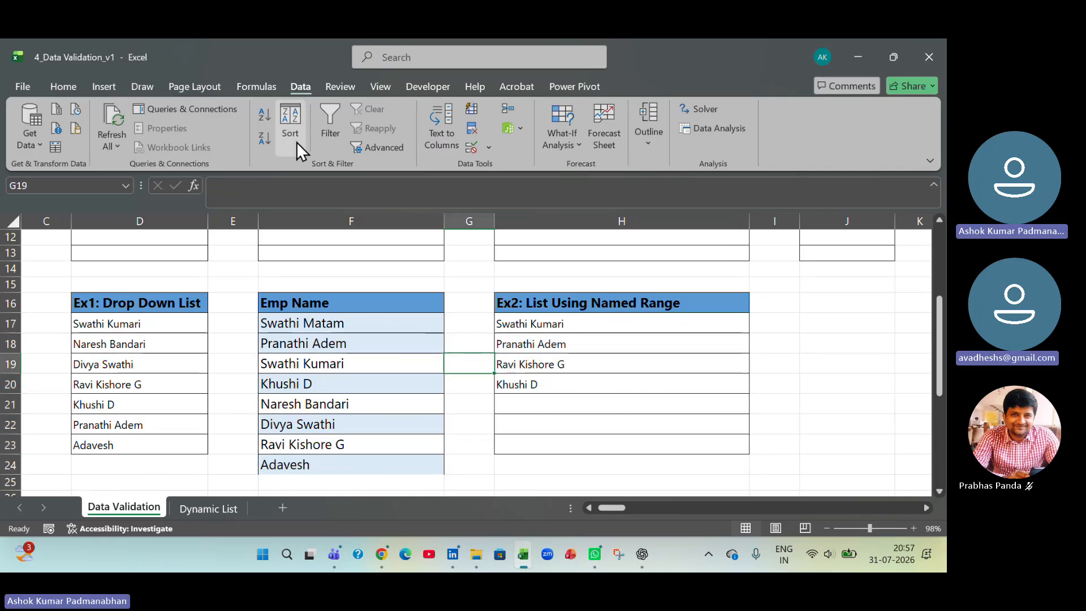
{"action": "left_click", "coordinate": [252, 86]}
{"action": "left_click", "coordinate": [443, 131]}
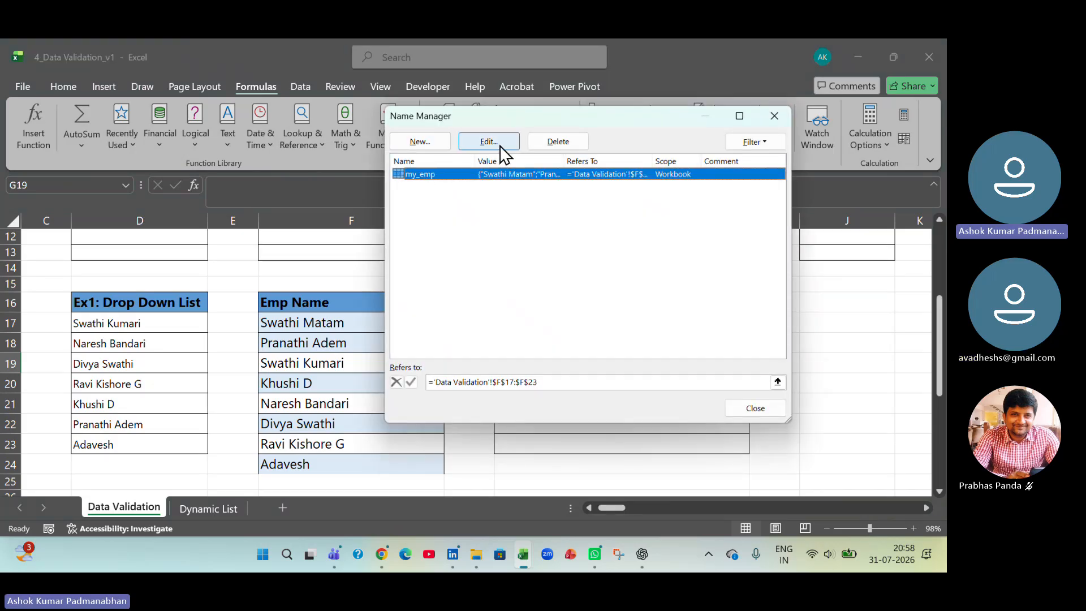
{"action": "left_click", "coordinate": [778, 382]}
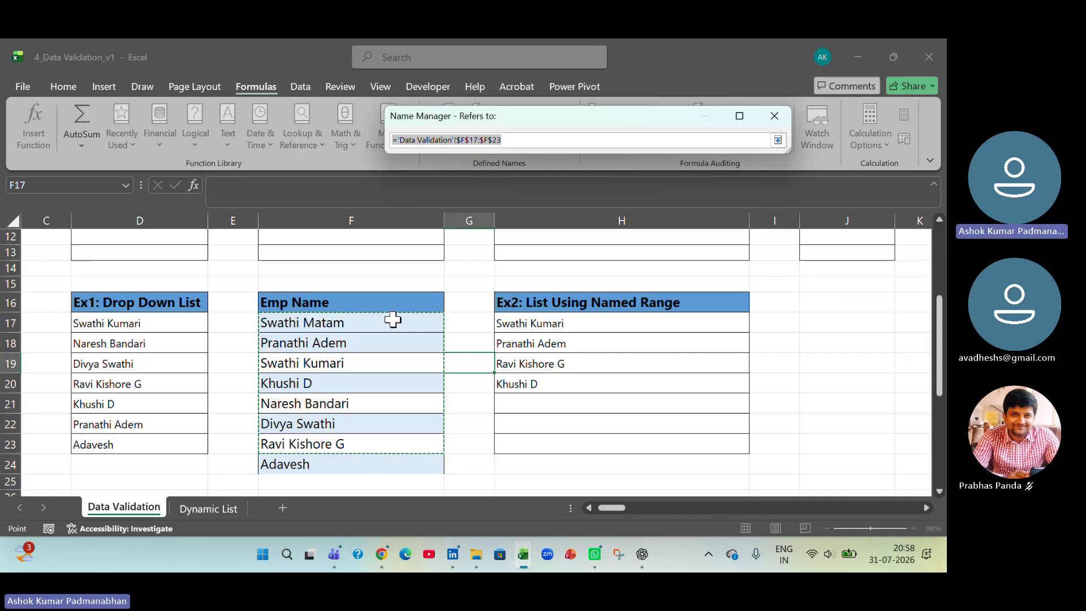
{"action": "left_click_drag", "start_coordinate": [393, 320], "coordinate": [393, 459]}
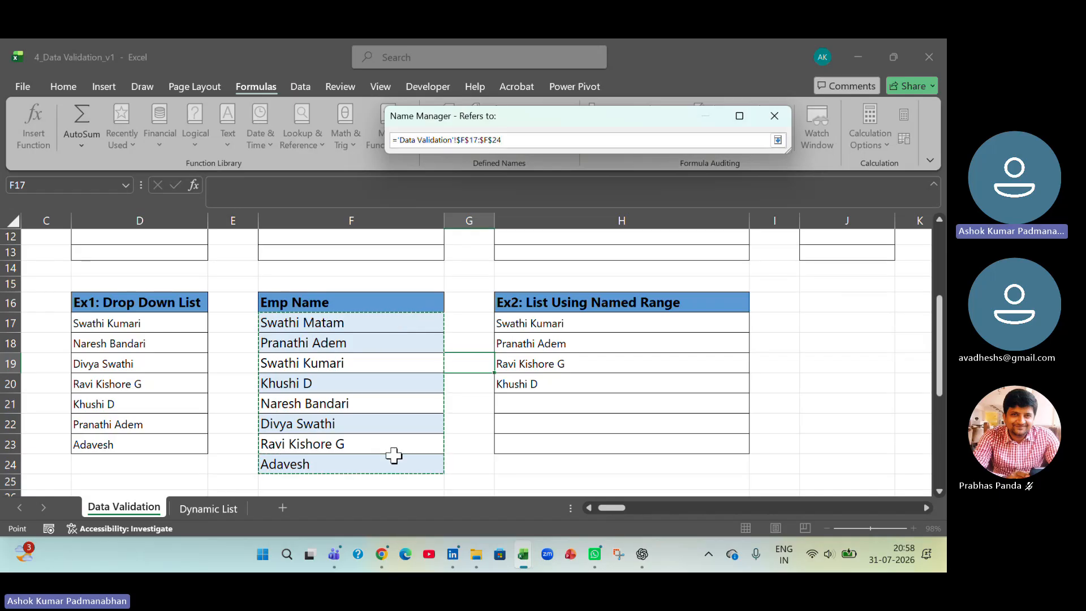
{"action": "left_click", "coordinate": [774, 116]}
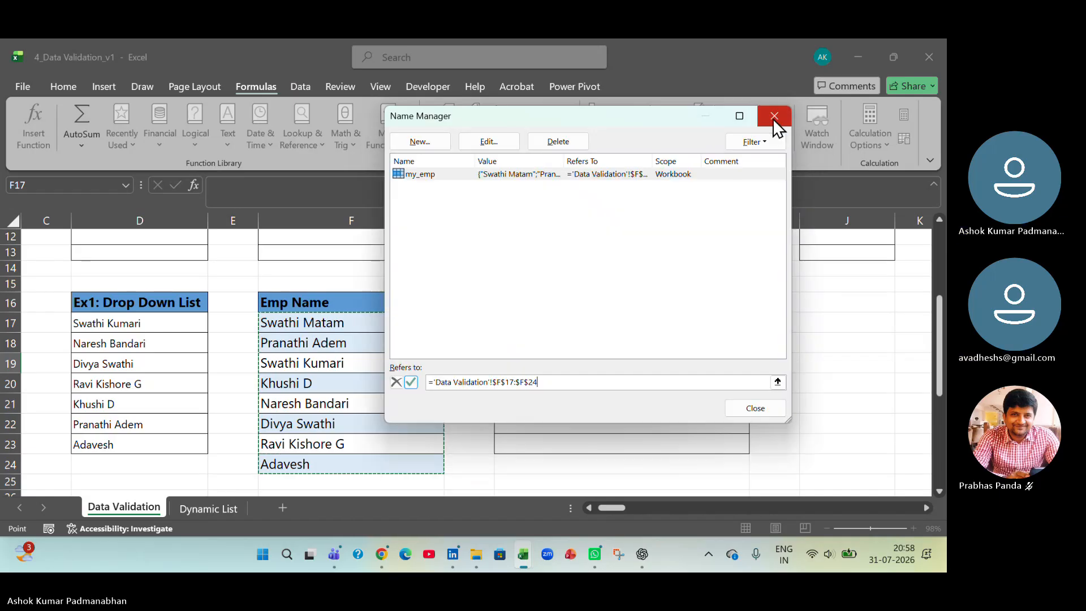
{"action": "left_click", "coordinate": [755, 408]}
{"action": "left_click", "coordinate": [624, 303]}
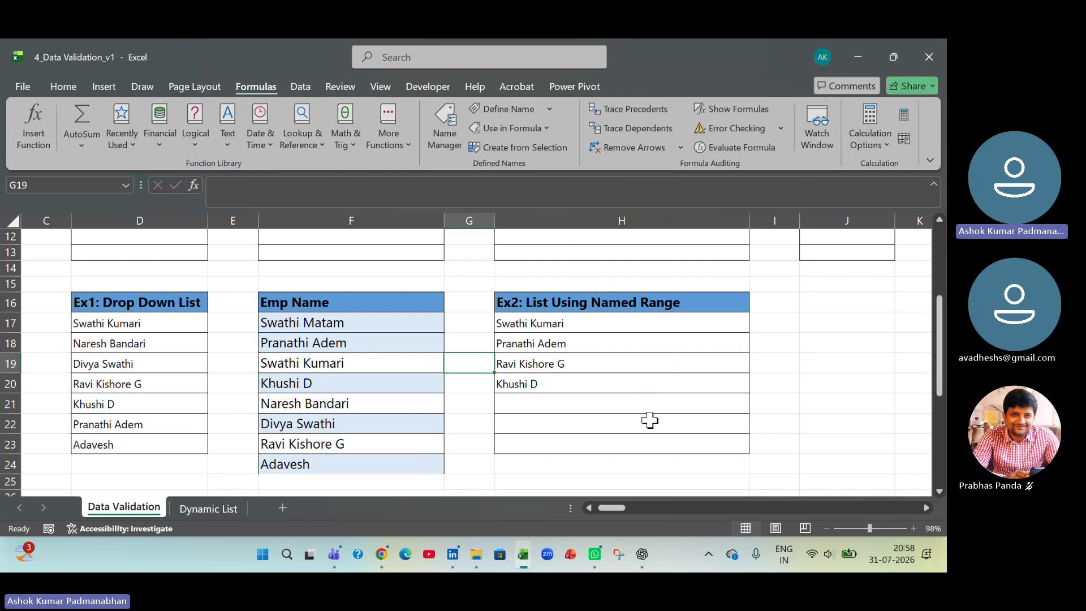
- Choose the newly added employee for H22 from its named-range drop-down list
{"action": "left_click", "coordinate": [650, 419]}
{"action": "left_click", "coordinate": [755, 427]}
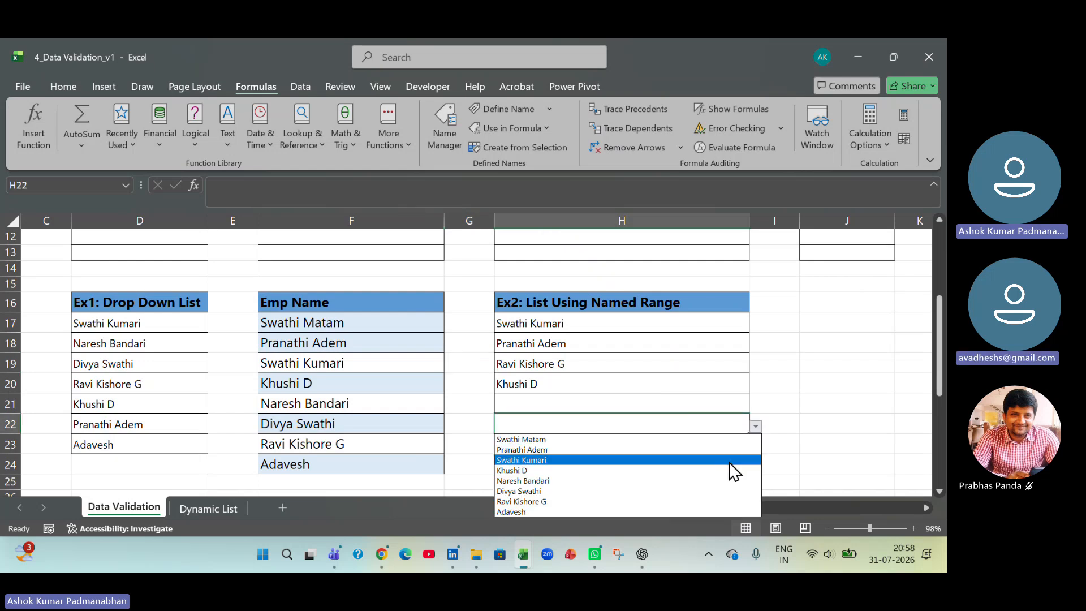
{"action": "left_click", "coordinate": [706, 513]}
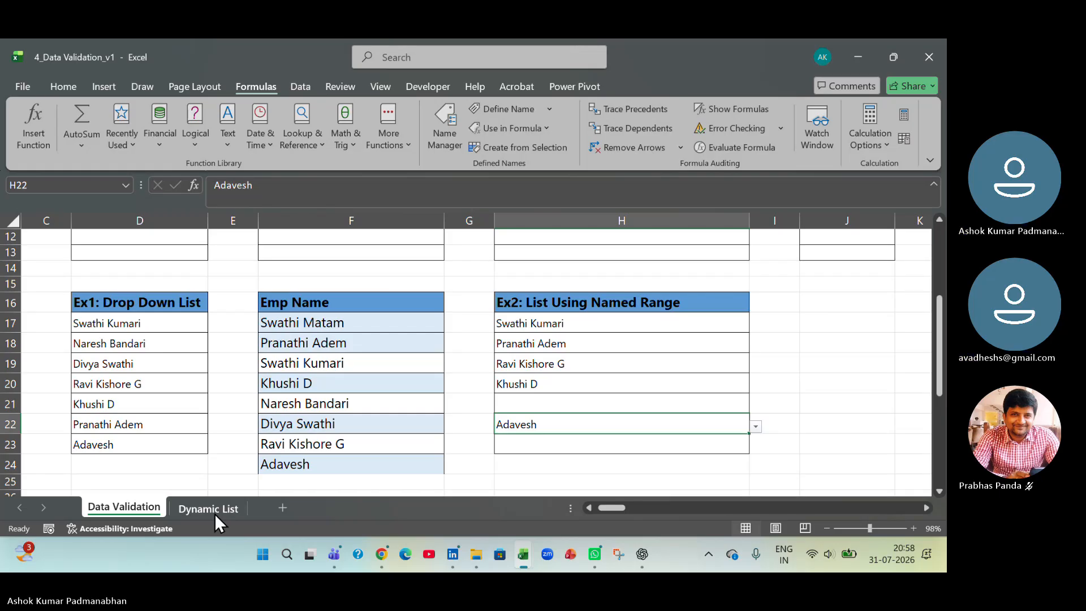
{"action": "left_click", "coordinate": [318, 463]}
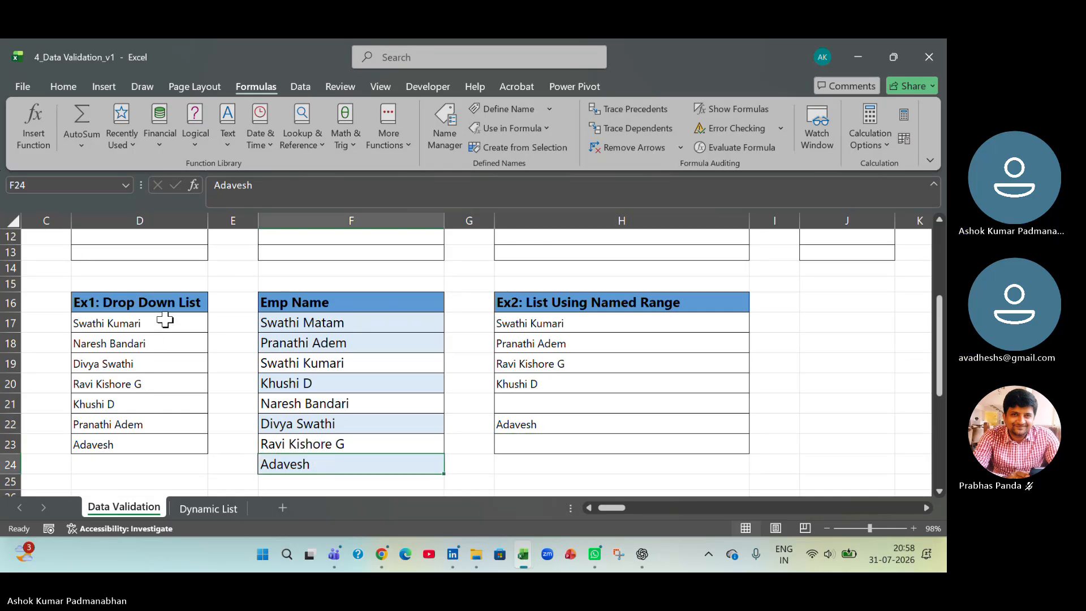
{"action": "left_click_drag", "start_coordinate": [159, 325], "coordinate": [157, 450]}
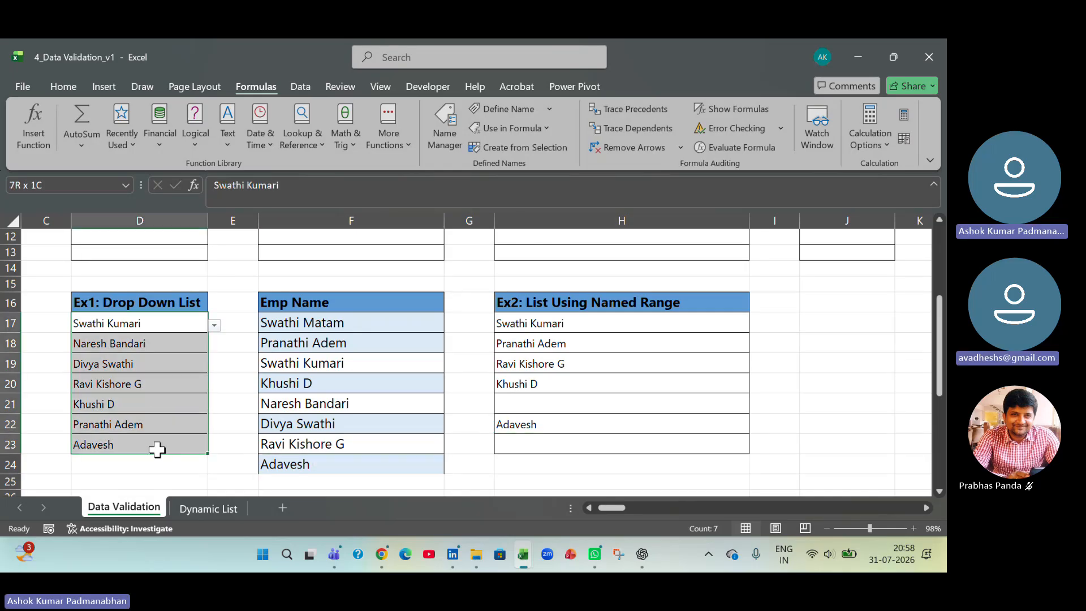
{"action": "left_click", "coordinate": [419, 463]}
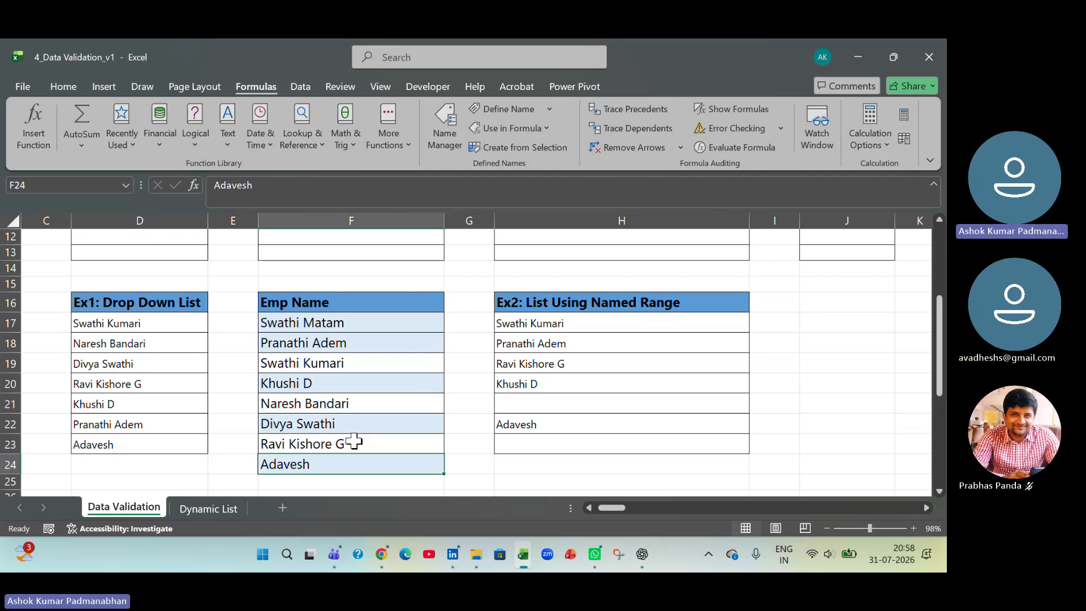
- Choose the newly added employee for H23 and the third employee for H21 from their named-range drop-down lists
{"action": "left_click", "coordinate": [558, 443]}
{"action": "left_click", "coordinate": [755, 450]}
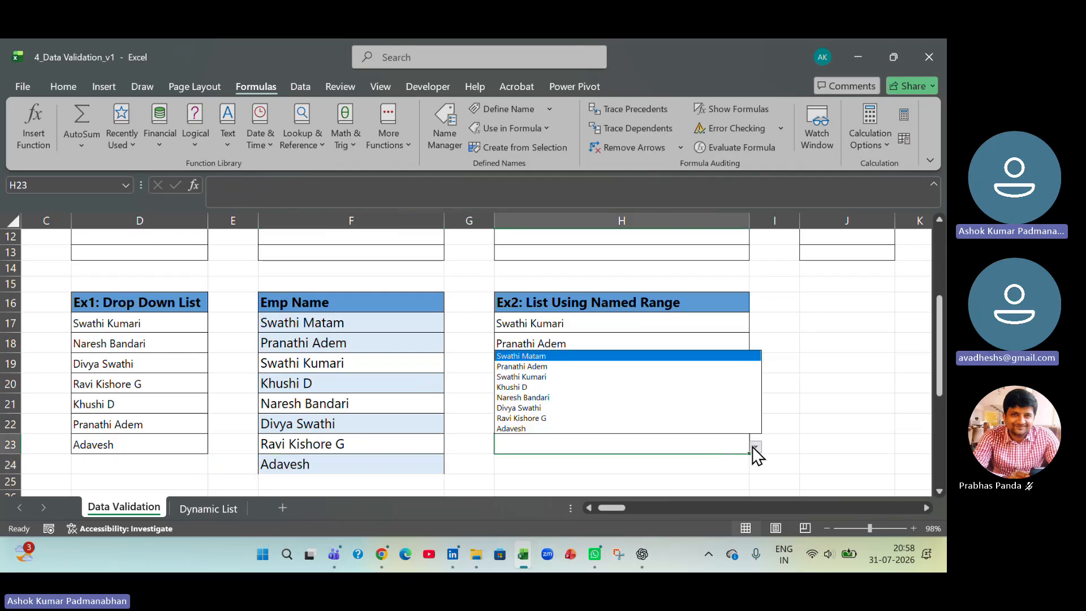
{"action": "left_click", "coordinate": [713, 427]}
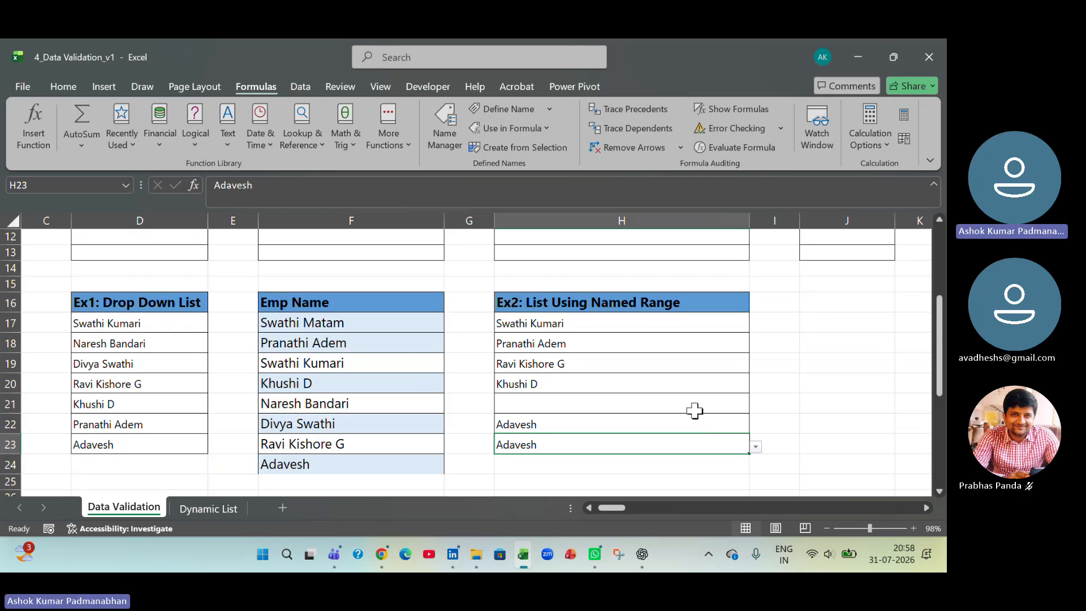
{"action": "left_click", "coordinate": [698, 403]}
{"action": "left_click", "coordinate": [755, 406]}
{"action": "left_click", "coordinate": [663, 439]}
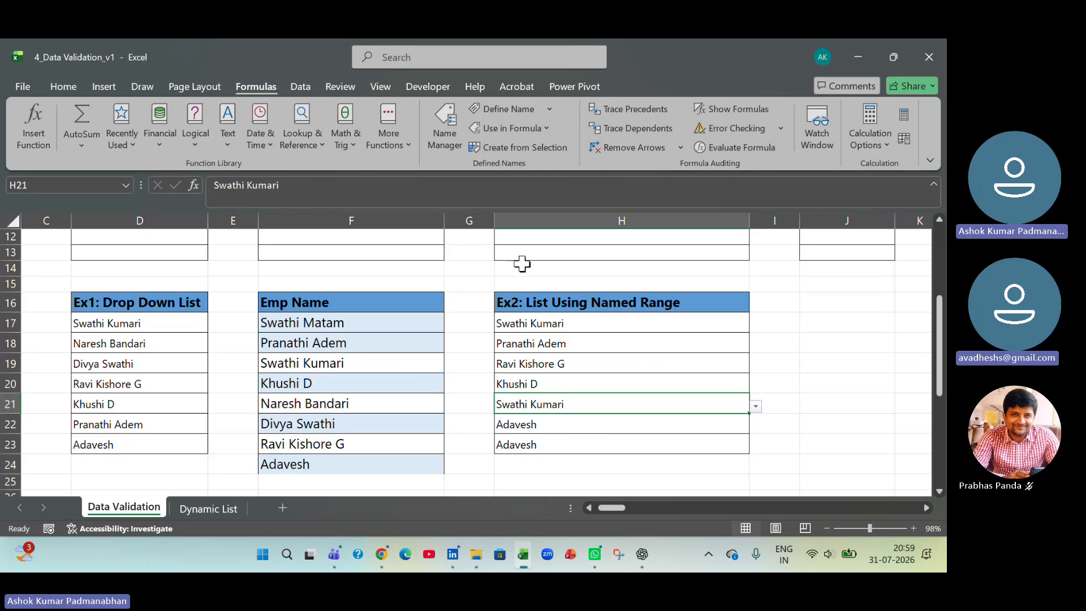
{"action": "left_click", "coordinate": [298, 85]}
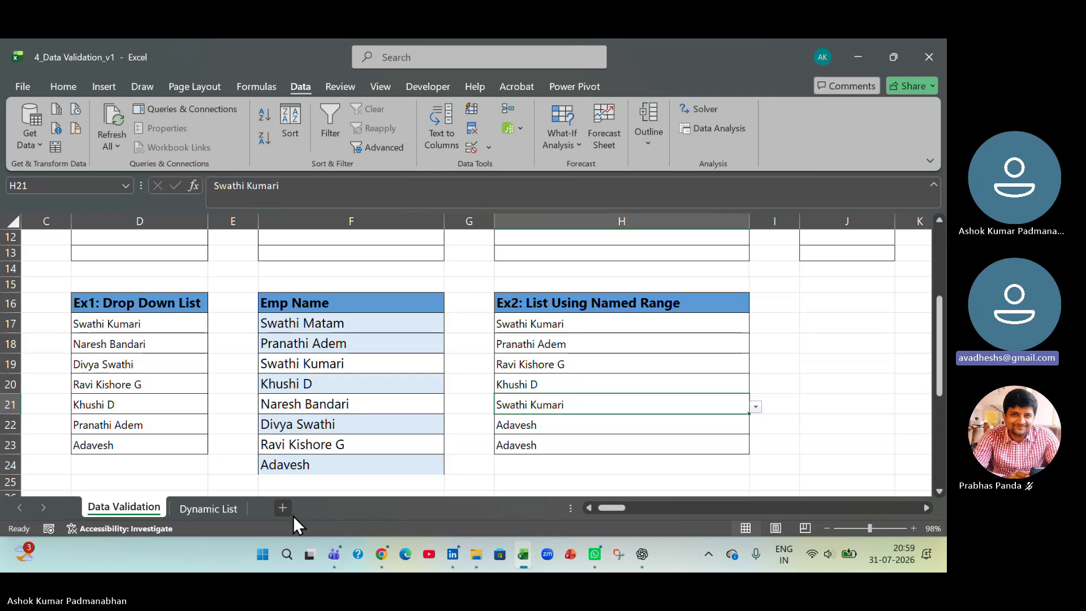
{"action": "left_click", "coordinate": [372, 468]}
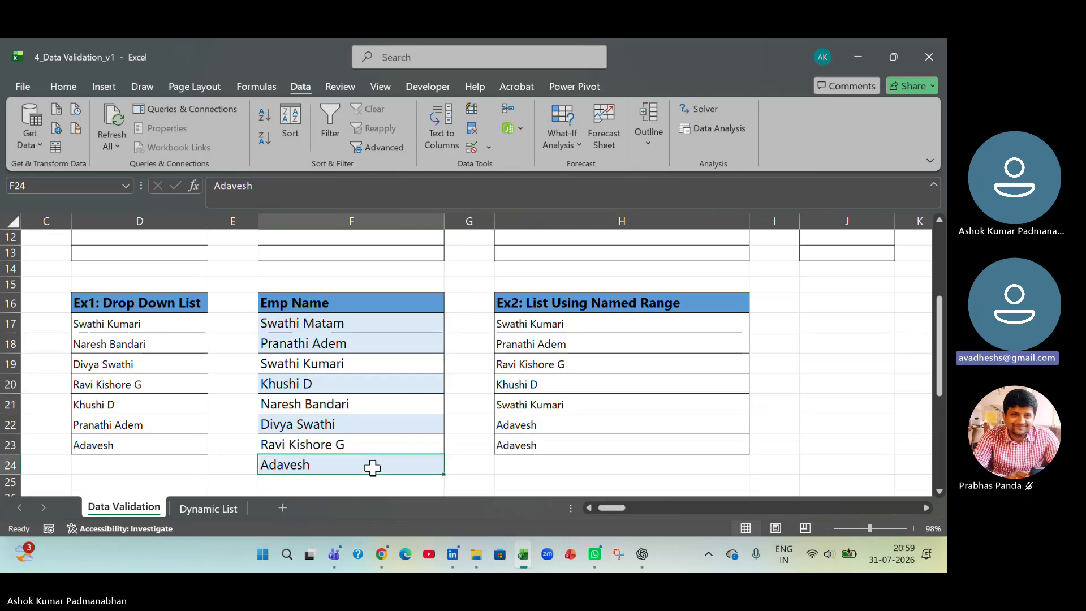
{"action": "left_click", "coordinate": [589, 440]}
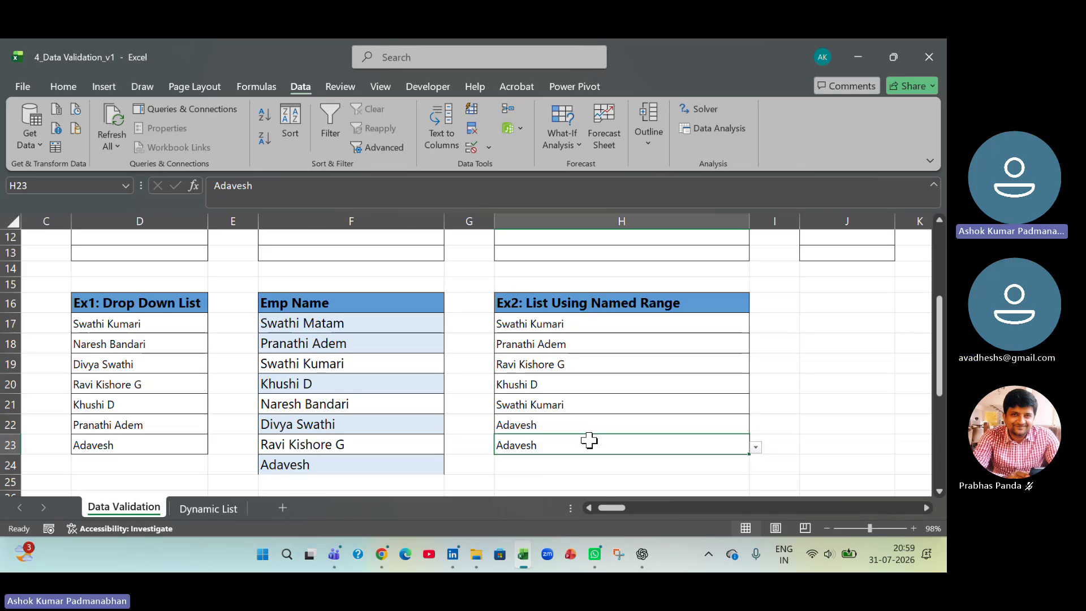
{"action": "left_click", "coordinate": [474, 473]}
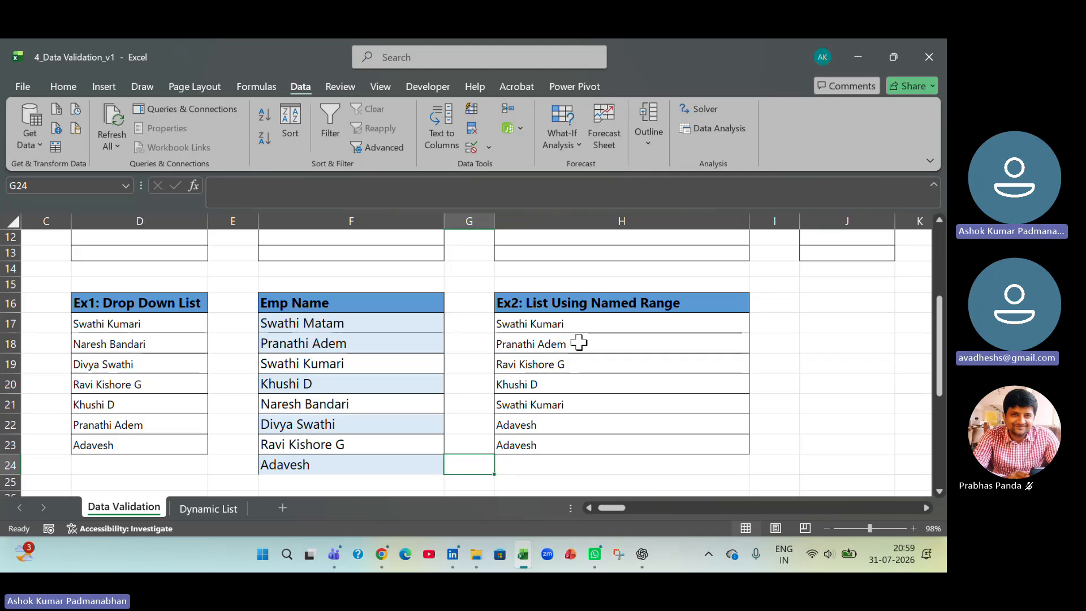
{"action": "left_click_drag", "start_coordinate": [596, 324], "coordinate": [585, 445]}
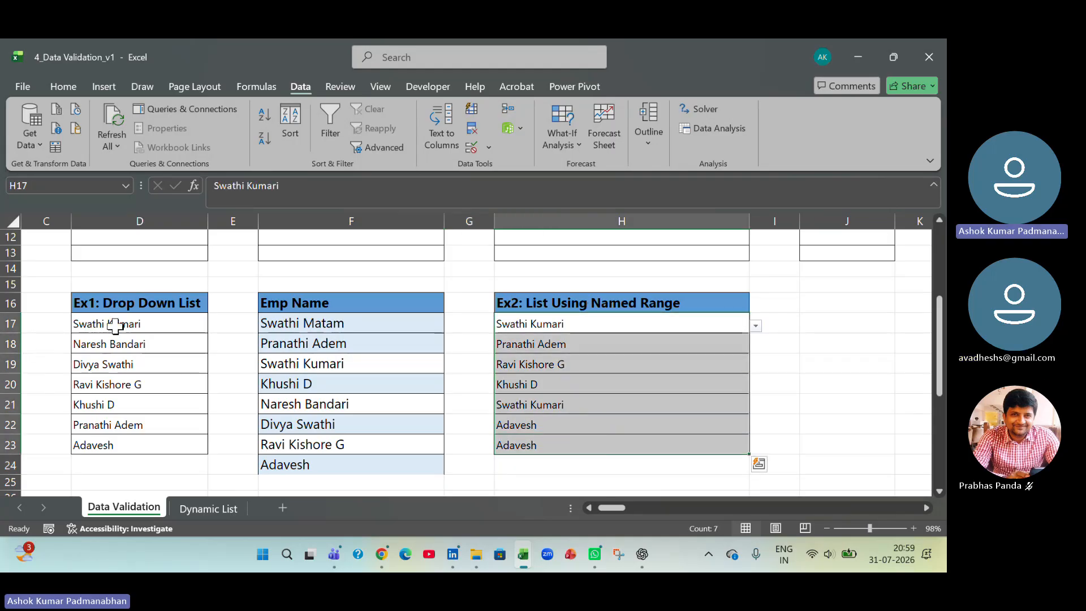
{"action": "left_click_drag", "start_coordinate": [115, 325], "coordinate": [106, 444]}
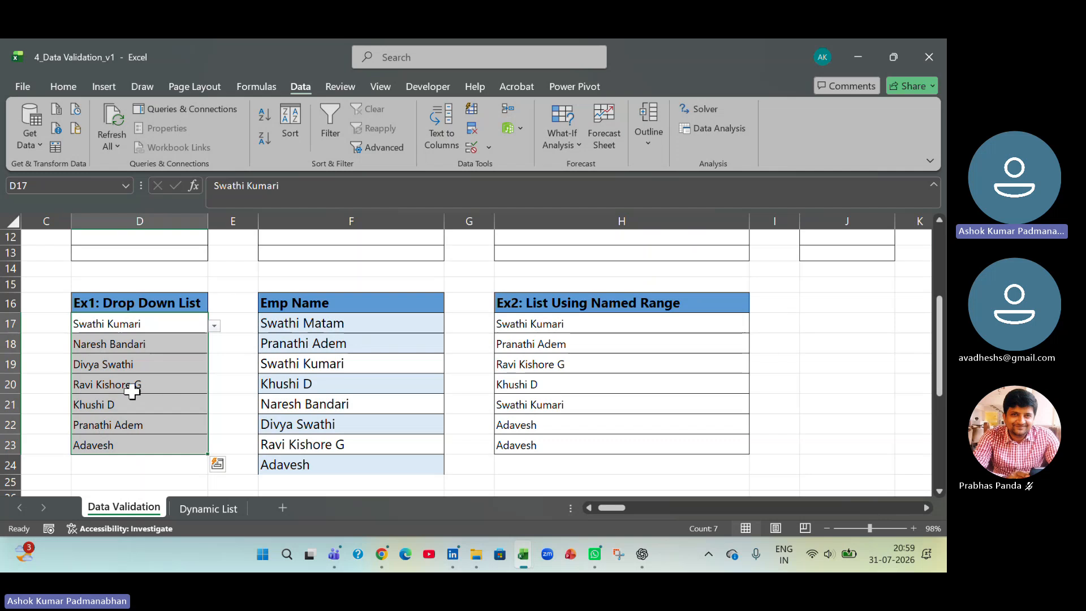
- On the Dynamic List sheet, clear all data validation from D4:D9 and delete the country entries in those cells
{"action": "left_click", "coordinate": [219, 508]}
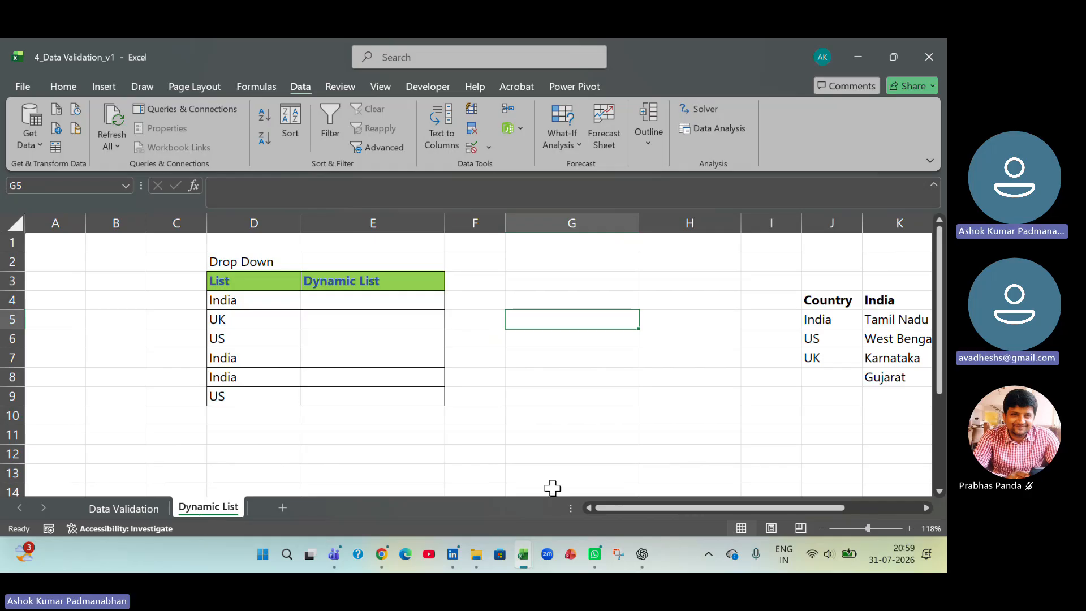
{"action": "left_click_drag", "start_coordinate": [607, 507], "coordinate": [633, 504]}
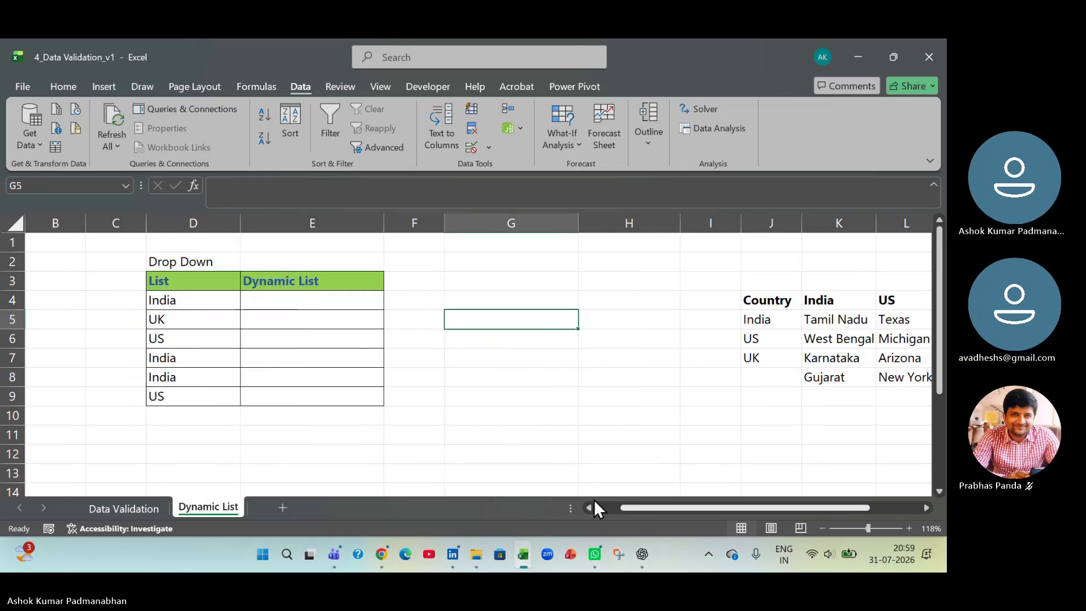
{"action": "left_click_drag", "start_coordinate": [213, 301], "coordinate": [209, 391]}
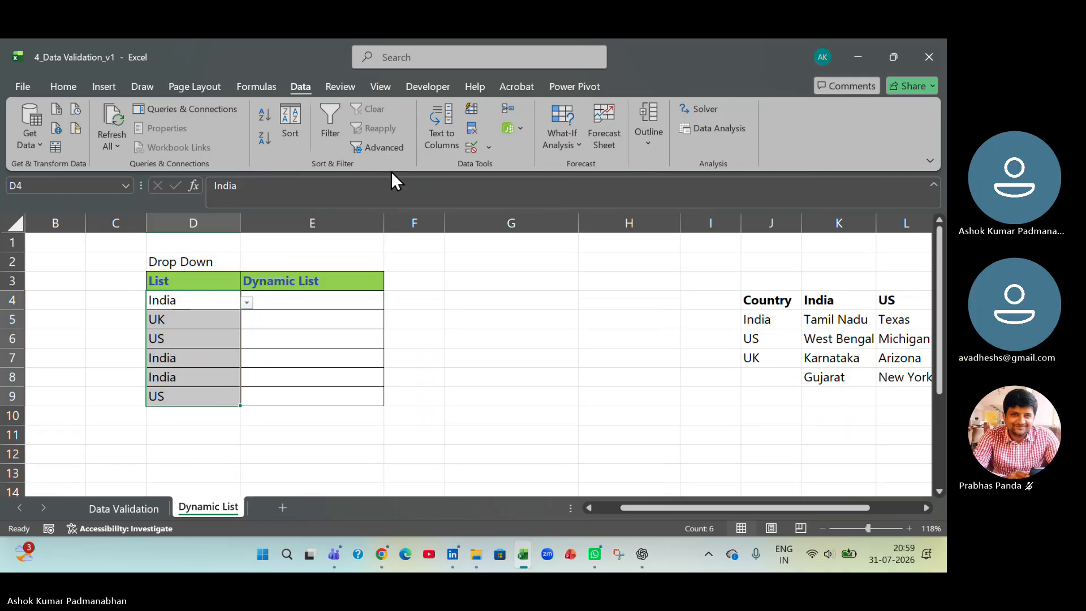
{"action": "left_click", "coordinate": [487, 149]}
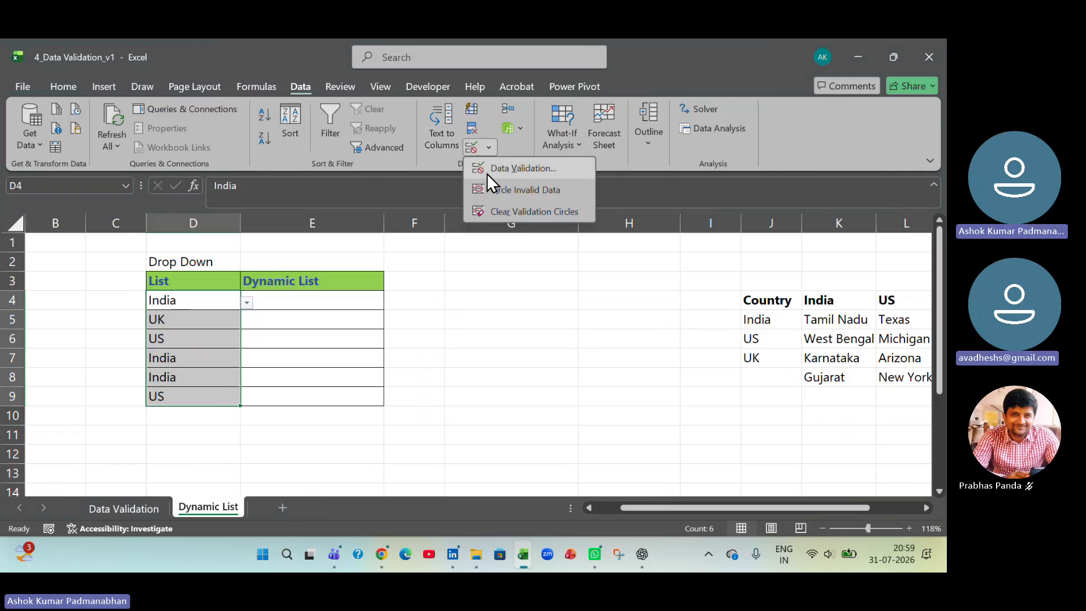
{"action": "left_click", "coordinate": [489, 170]}
{"action": "left_click", "coordinate": [463, 375]}
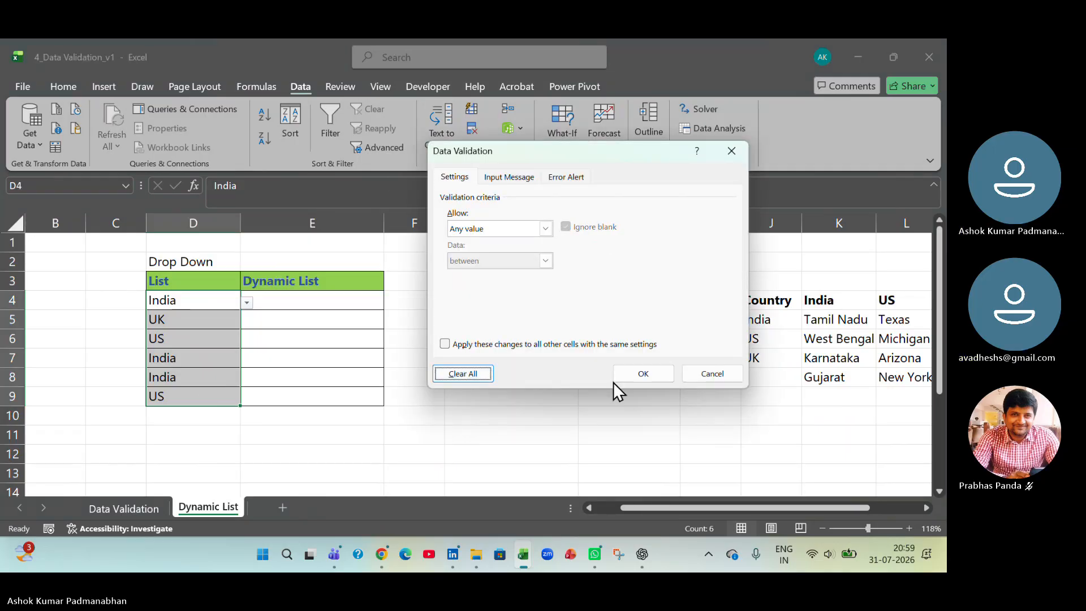
{"action": "left_click", "coordinate": [652, 375]}
{"action": "left_click", "coordinate": [552, 392]}
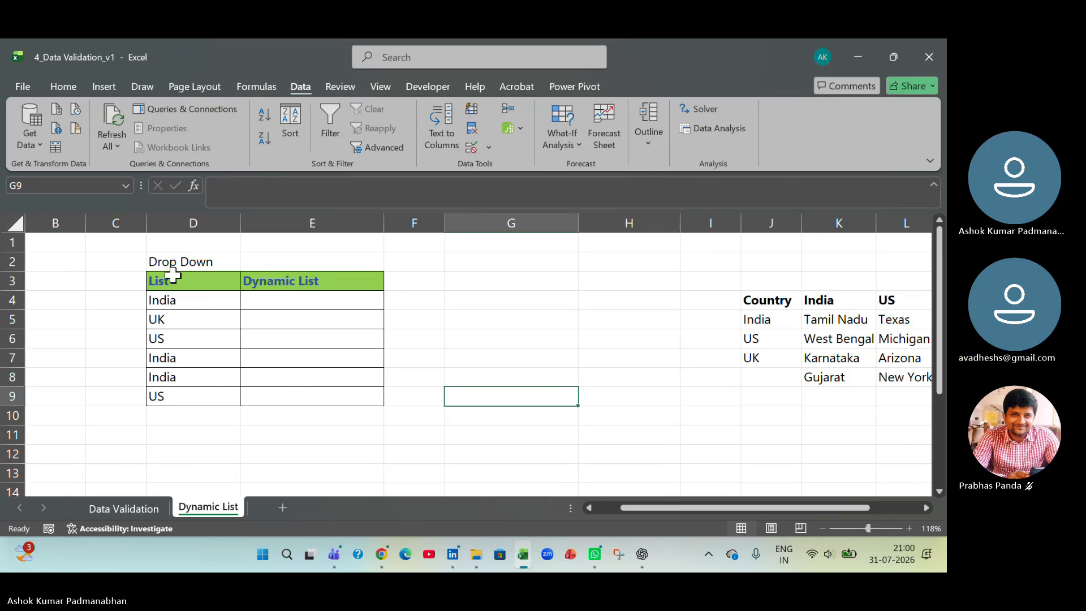
{"action": "left_click_drag", "start_coordinate": [179, 293], "coordinate": [188, 397]}
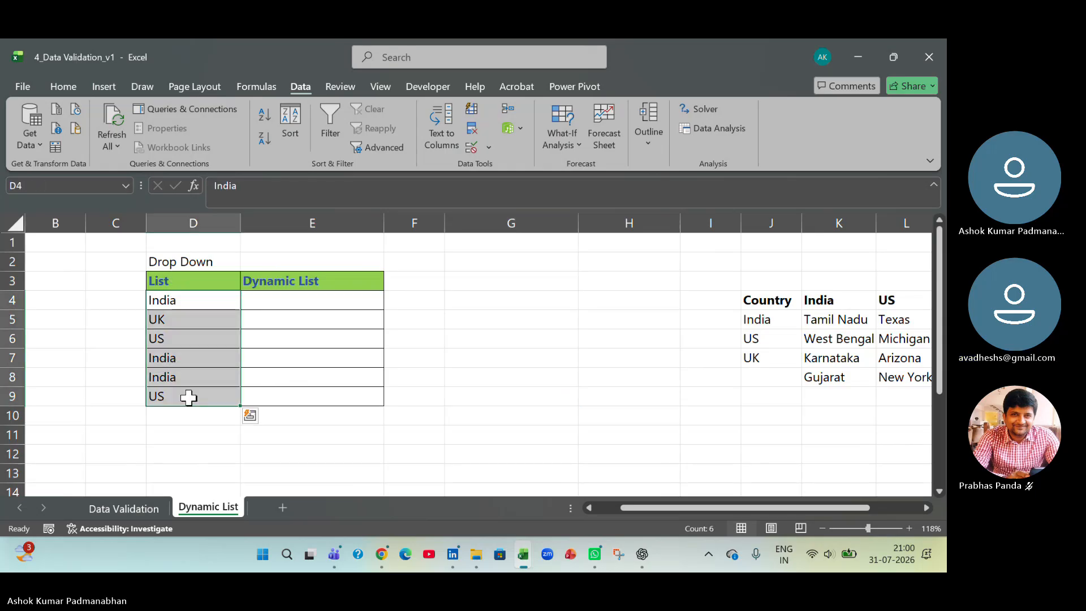
{"action": "key", "text": "Delete"}
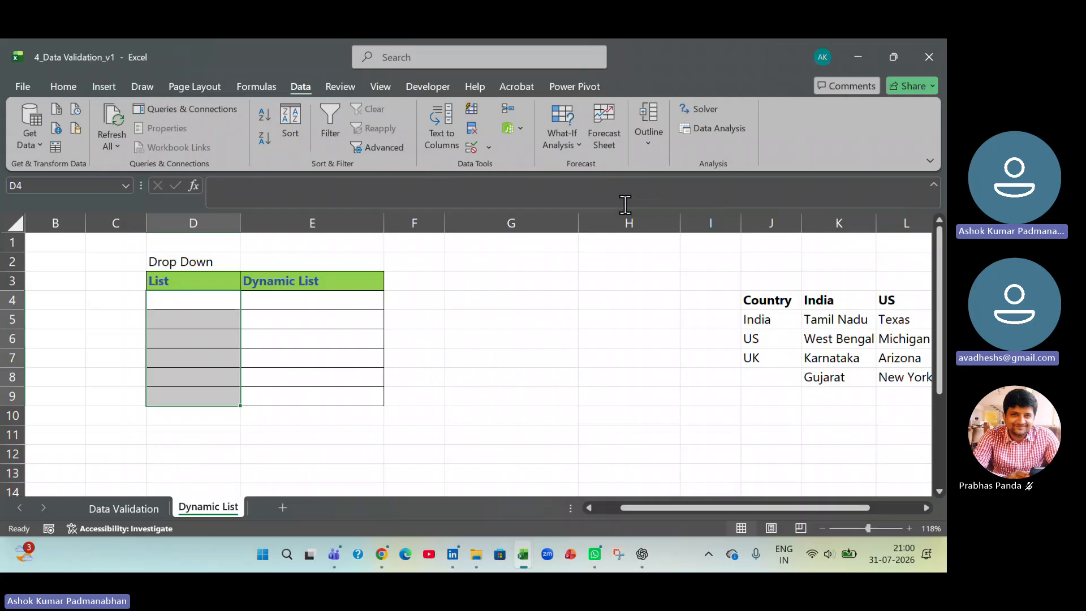
- Narrow columns G and H together to bring the source lists closer to the drop-down table
{"action": "left_click_drag", "start_coordinate": [511, 223], "coordinate": [628, 223]}
{"action": "left_click_drag", "start_coordinate": [578, 223], "coordinate": [495, 223]}
- Examine the Country list in column J and the matching India, US and UK region lists in columns K to M
{"action": "left_click_drag", "start_coordinate": [639, 301], "coordinate": [642, 364]}
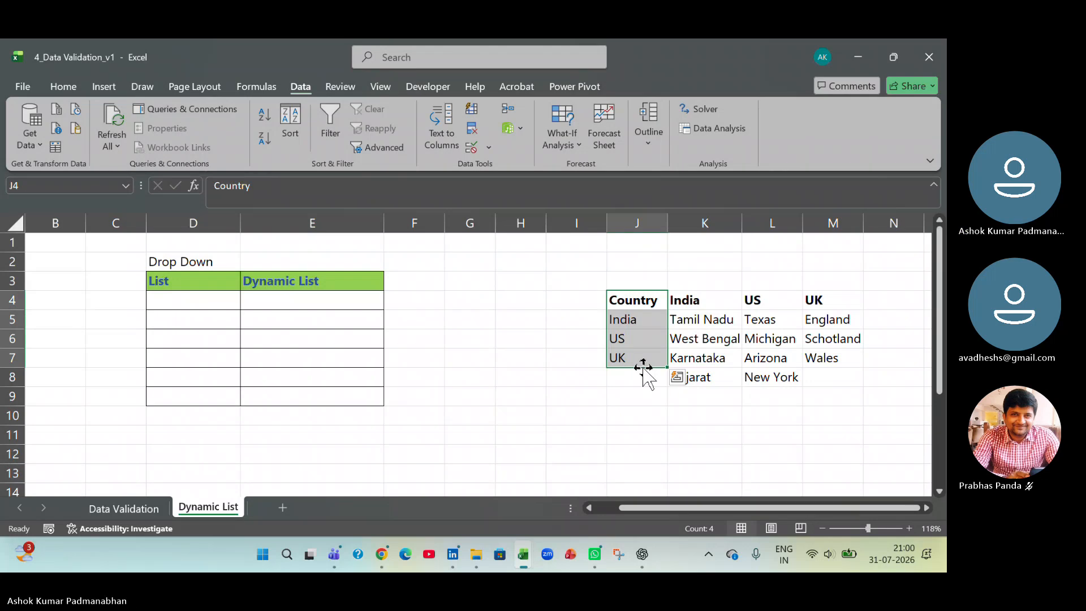
{"action": "left_click", "coordinate": [633, 319]}
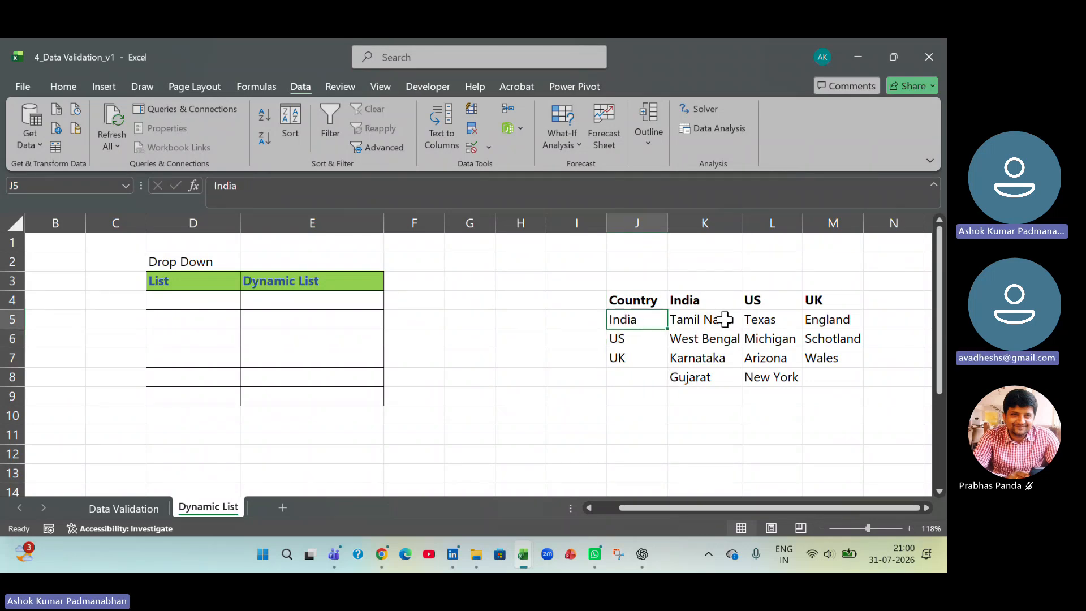
{"action": "left_click_drag", "start_coordinate": [724, 319], "coordinate": [718, 378]}
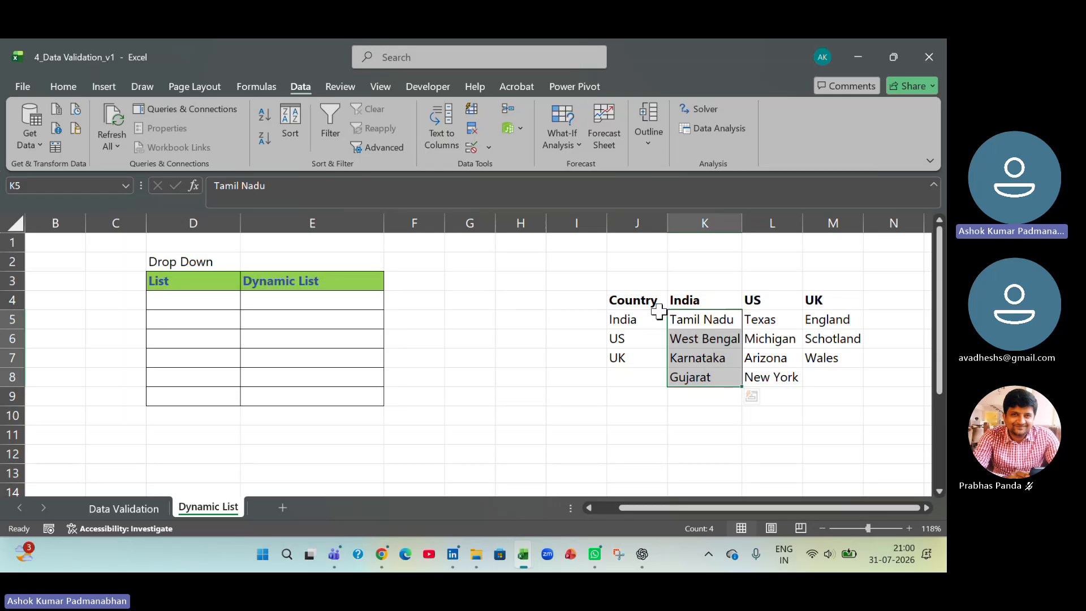
{"action": "left_click_drag", "start_coordinate": [635, 298], "coordinate": [640, 351]}
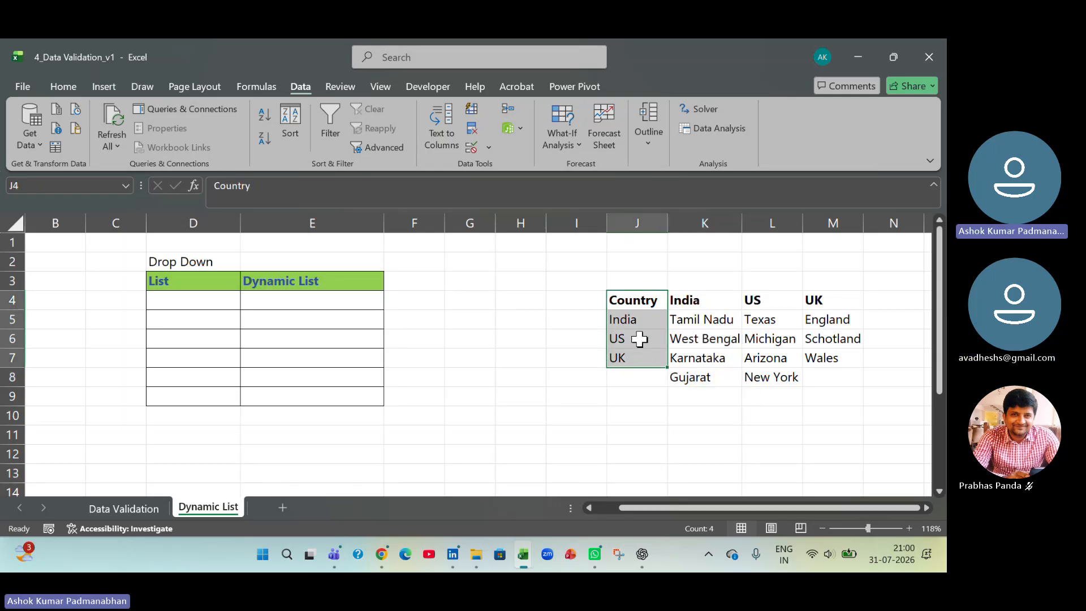
{"action": "left_click", "coordinate": [643, 324]}
{"action": "left_click", "coordinate": [642, 340]}
{"action": "left_click", "coordinate": [641, 356]}
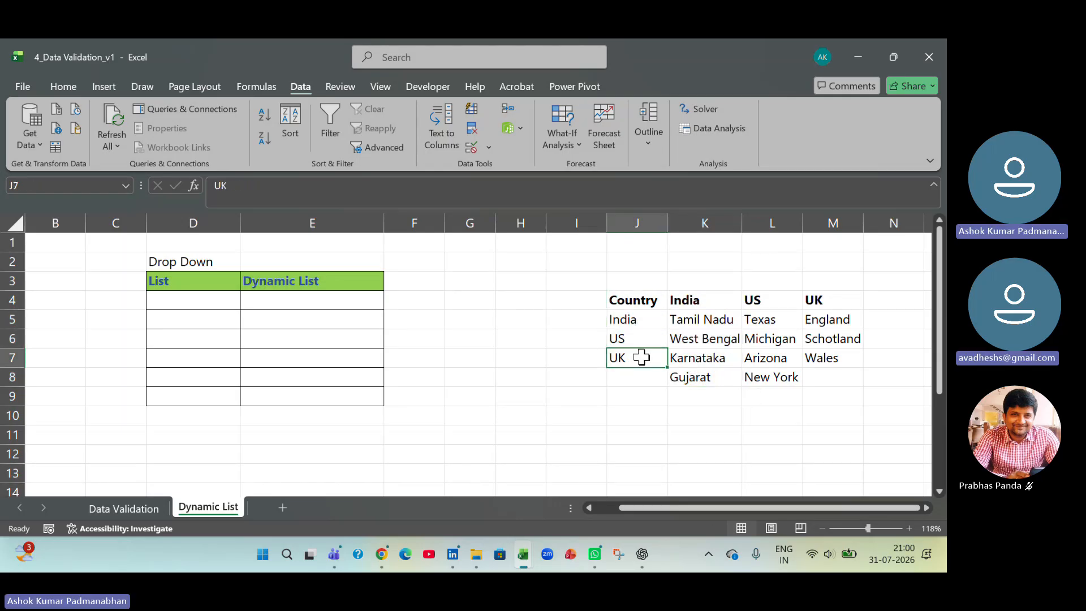
{"action": "left_click", "coordinate": [717, 296]}
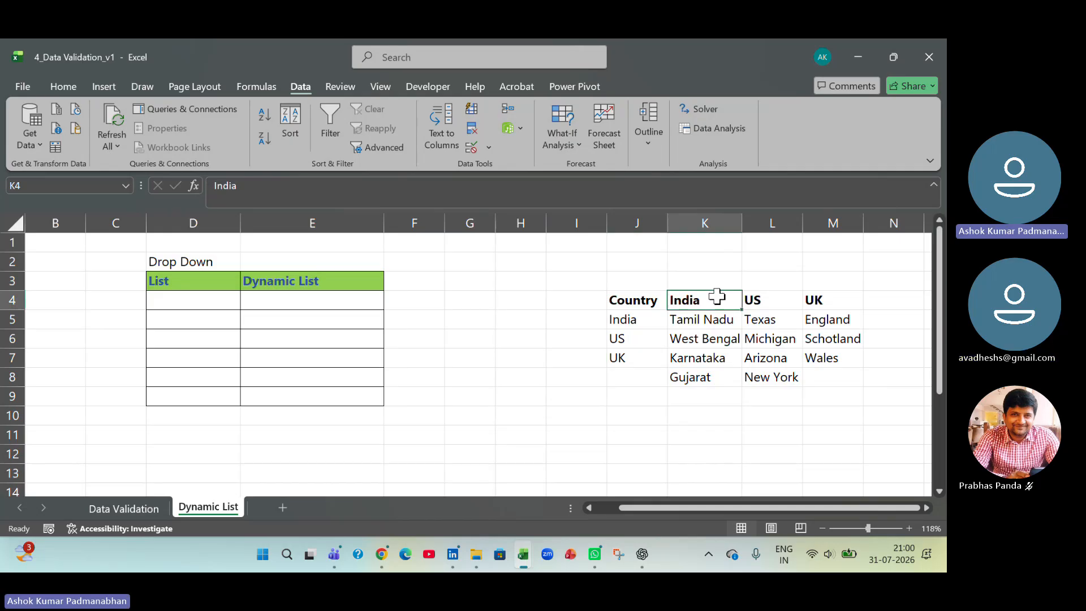
{"action": "left_click_drag", "start_coordinate": [715, 320], "coordinate": [715, 371]}
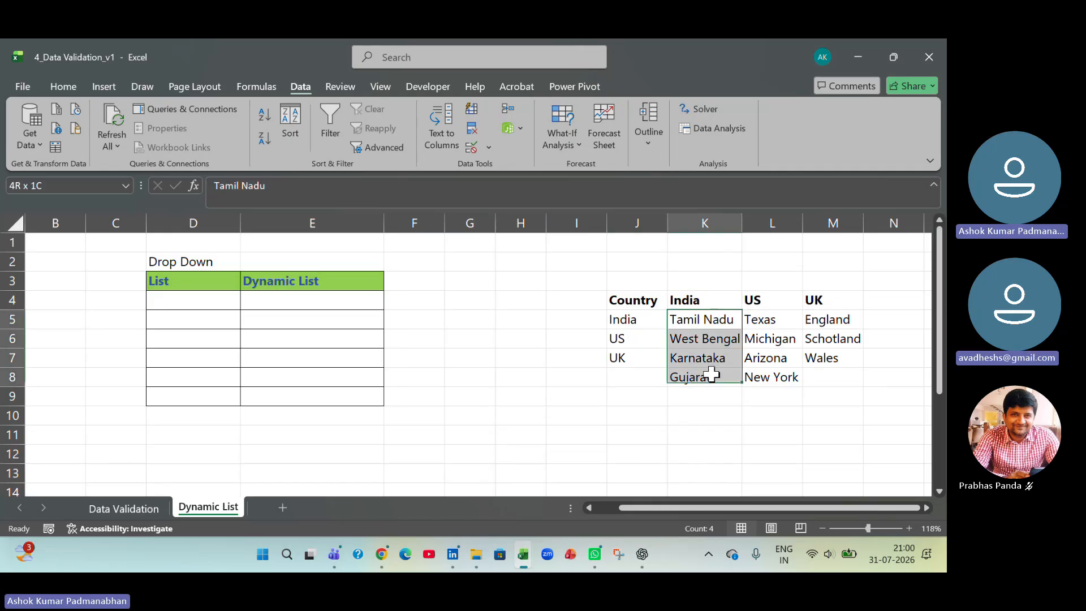
{"action": "left_click", "coordinate": [768, 299]}
{"action": "left_click_drag", "start_coordinate": [760, 319], "coordinate": [769, 378]}
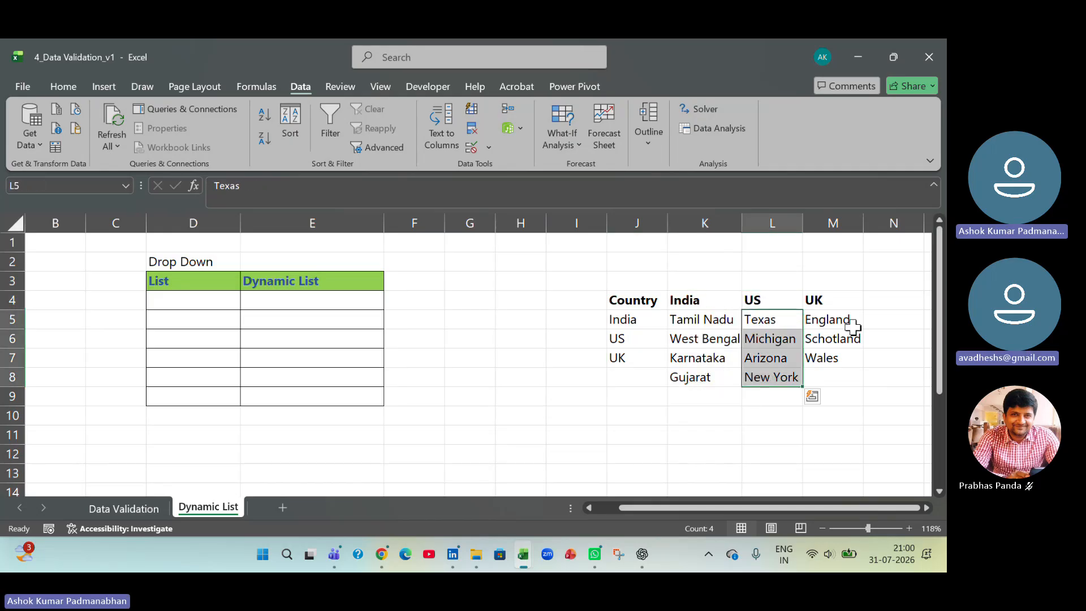
{"action": "left_click", "coordinate": [846, 317]}
{"action": "left_click_drag", "start_coordinate": [846, 318], "coordinate": [843, 375]}
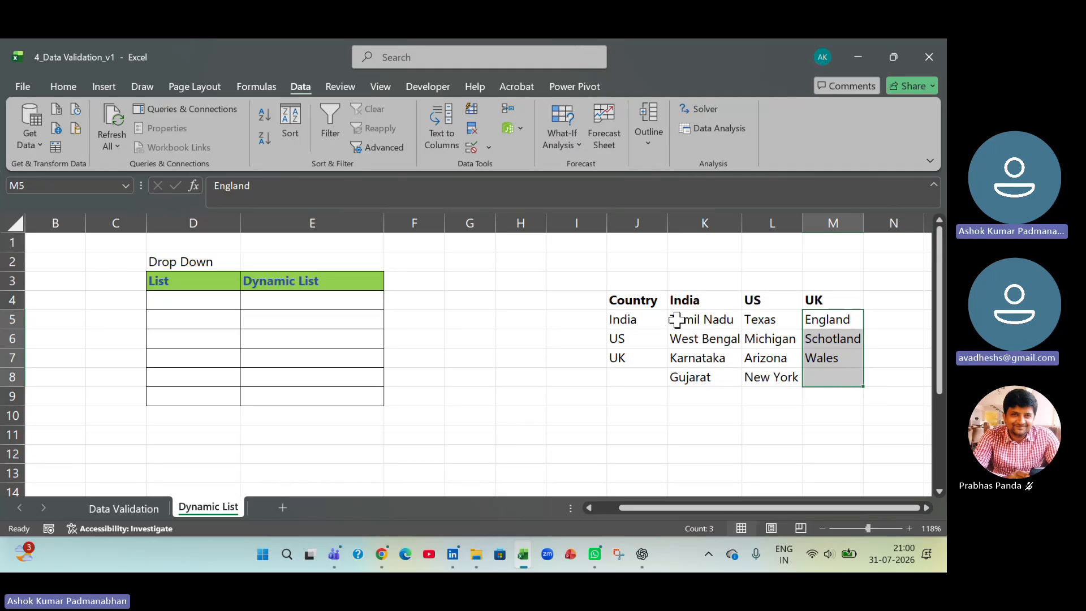
- Compare the empty List and Dynamic List columns with the country names in J5:J7 and India's states in K5:K8
{"action": "left_click", "coordinate": [210, 300]}
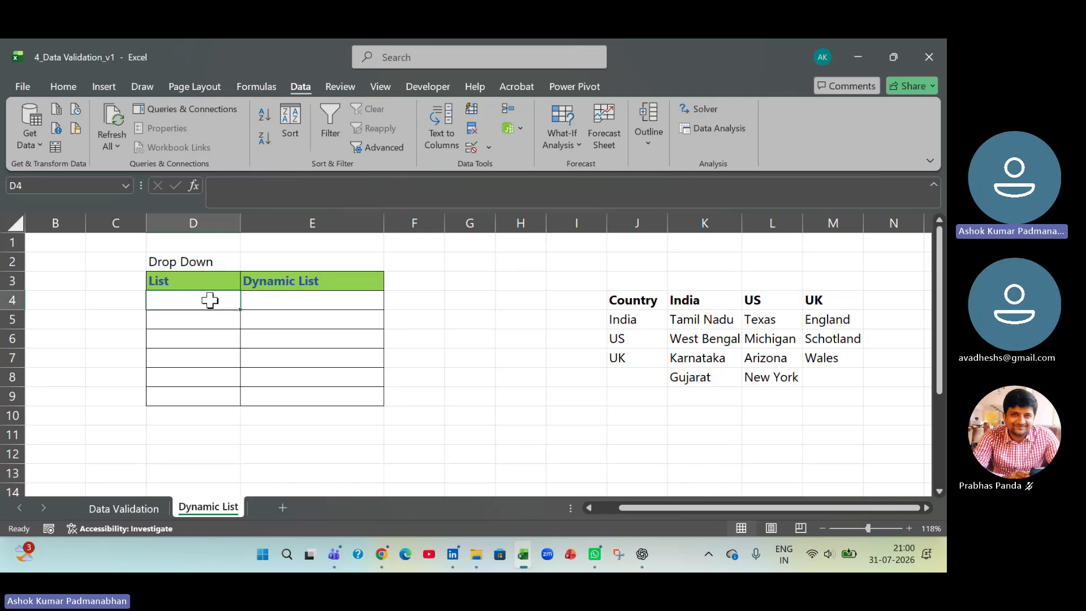
{"action": "left_click_drag", "start_coordinate": [641, 321], "coordinate": [641, 353]}
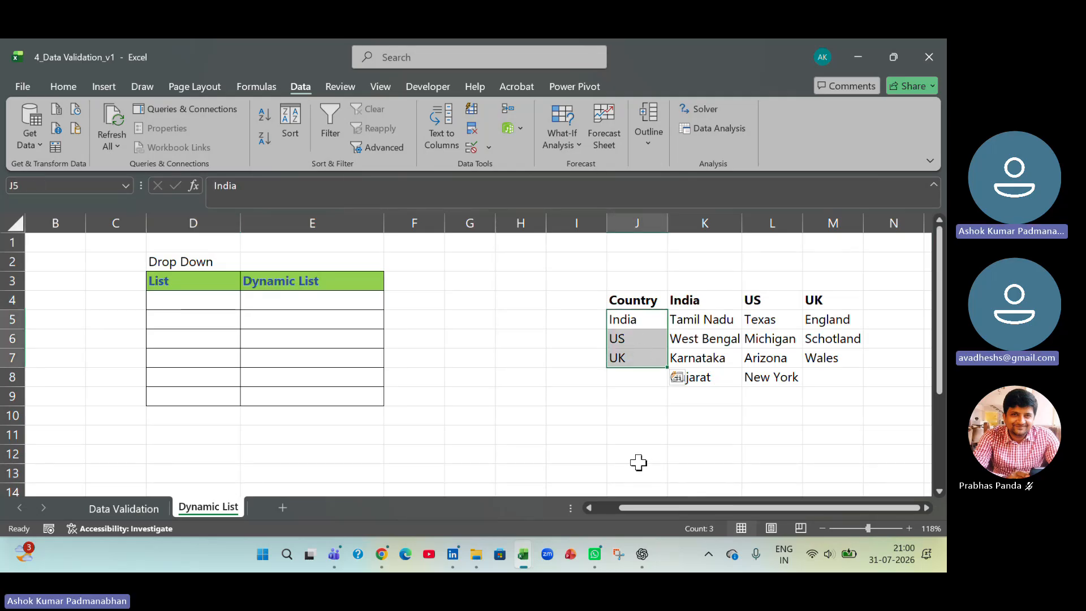
{"action": "left_click", "coordinate": [204, 306]}
{"action": "left_click", "coordinate": [301, 301]}
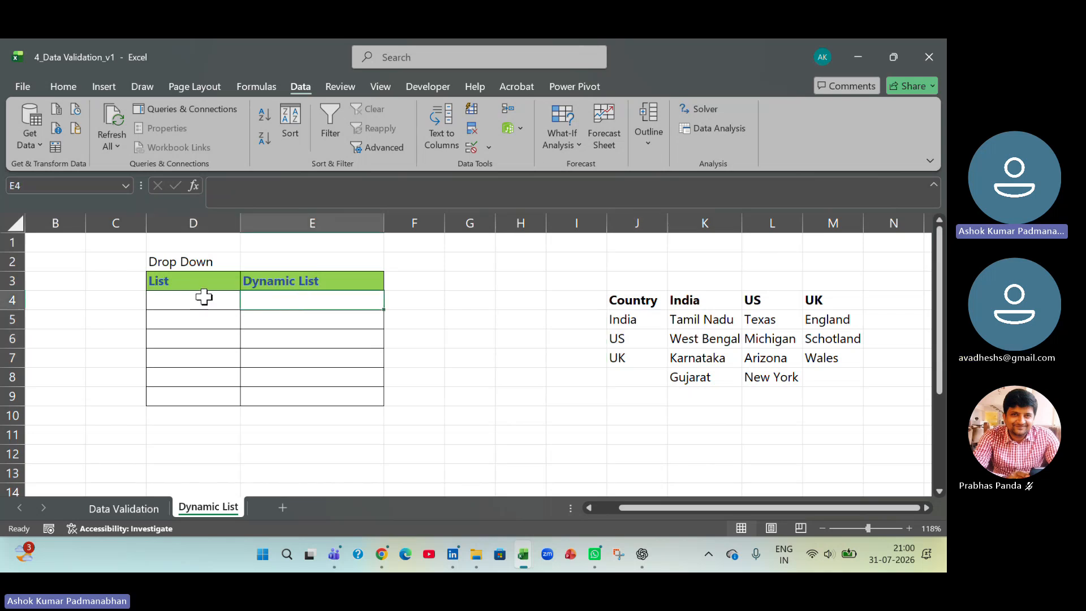
{"action": "left_click_drag", "start_coordinate": [204, 281], "coordinate": [211, 315]}
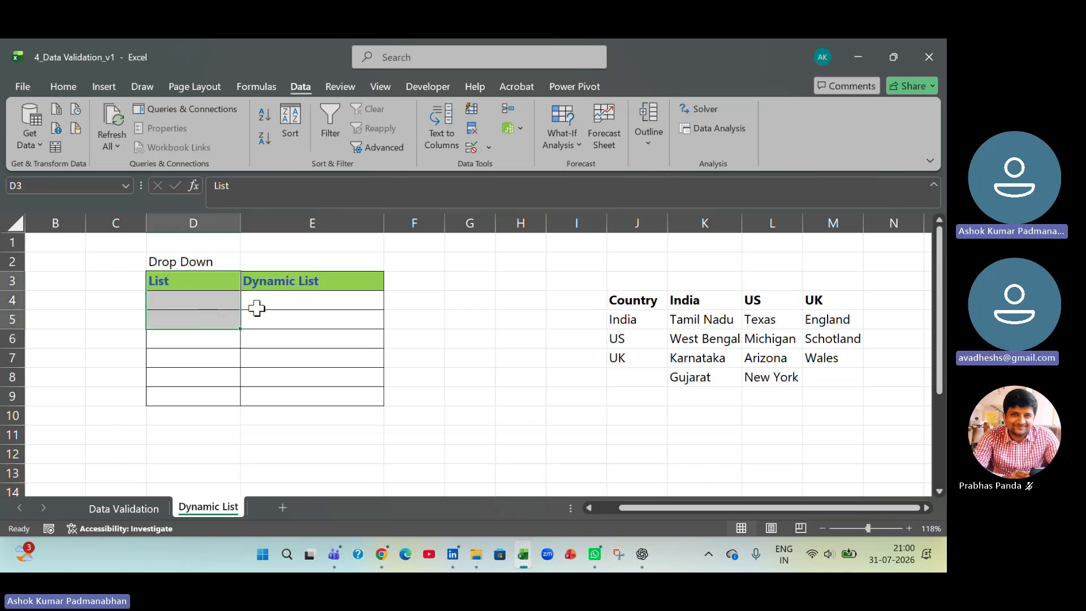
{"action": "left_click", "coordinate": [296, 281]}
{"action": "left_click_drag", "start_coordinate": [296, 281], "coordinate": [311, 339]}
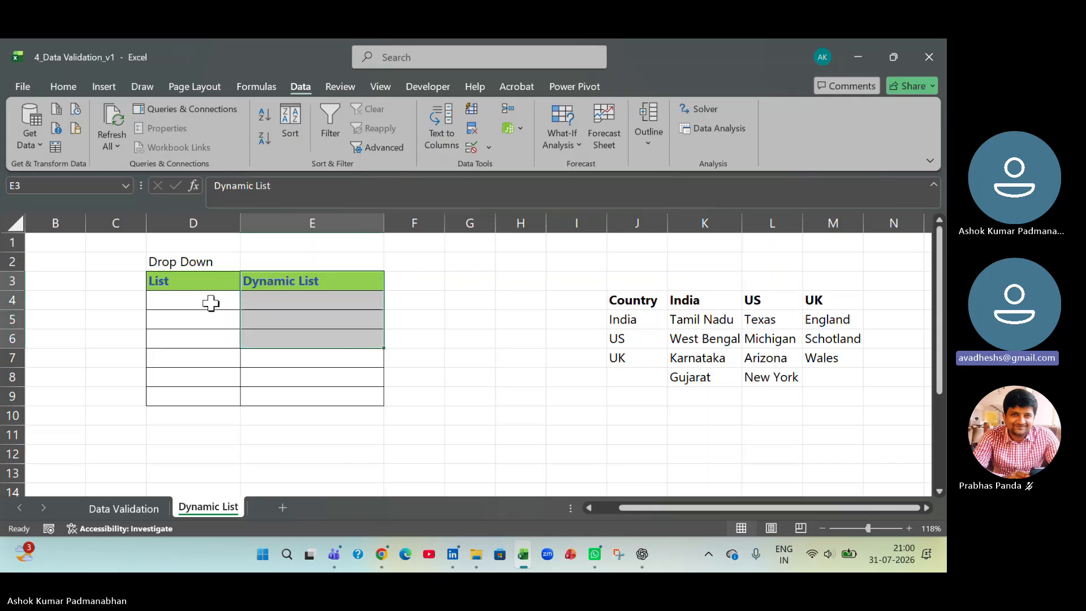
{"action": "left_click", "coordinate": [211, 302]}
{"action": "left_click", "coordinate": [622, 318]}
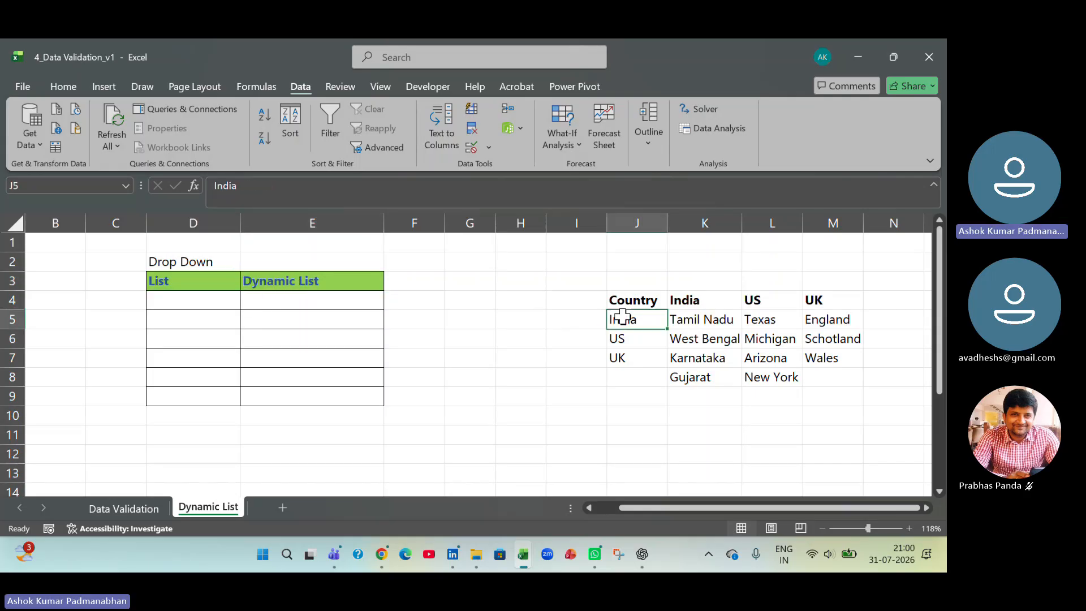
{"action": "left_click", "coordinate": [379, 303]}
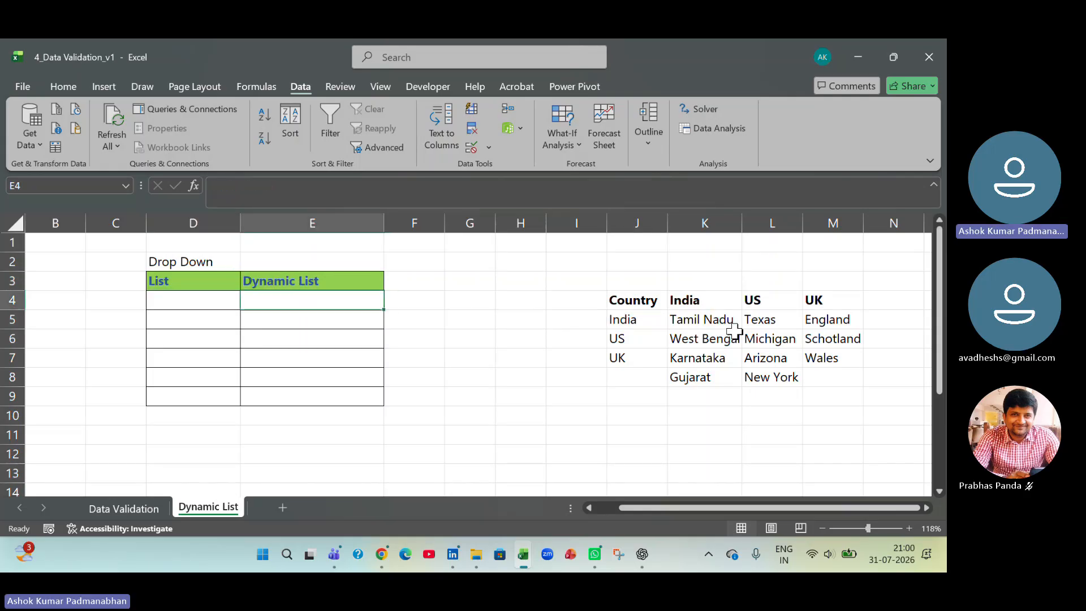
{"action": "left_click_drag", "start_coordinate": [711, 319], "coordinate": [707, 379]}
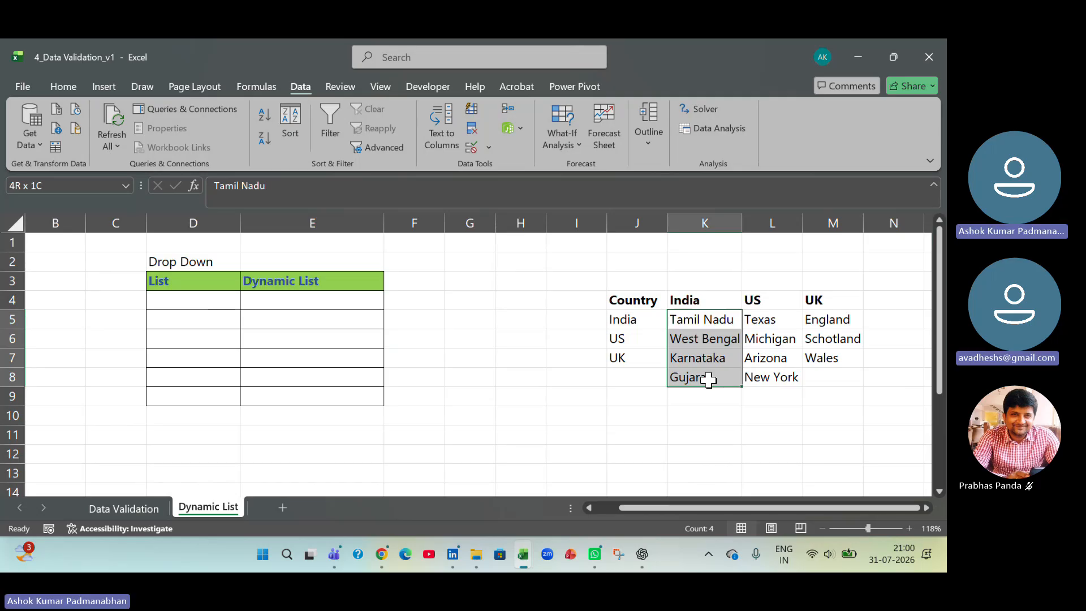
{"action": "left_click", "coordinate": [222, 300]}
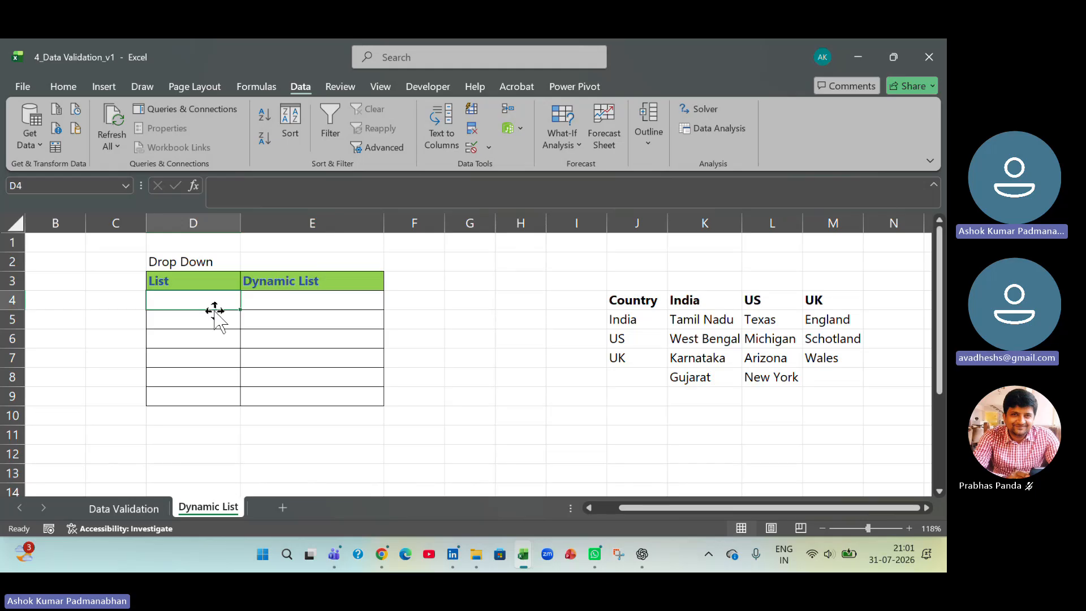
- Compare the empty cells under List and Dynamic List with the Country source list in J4:J7
{"action": "left_click", "coordinate": [293, 302]}
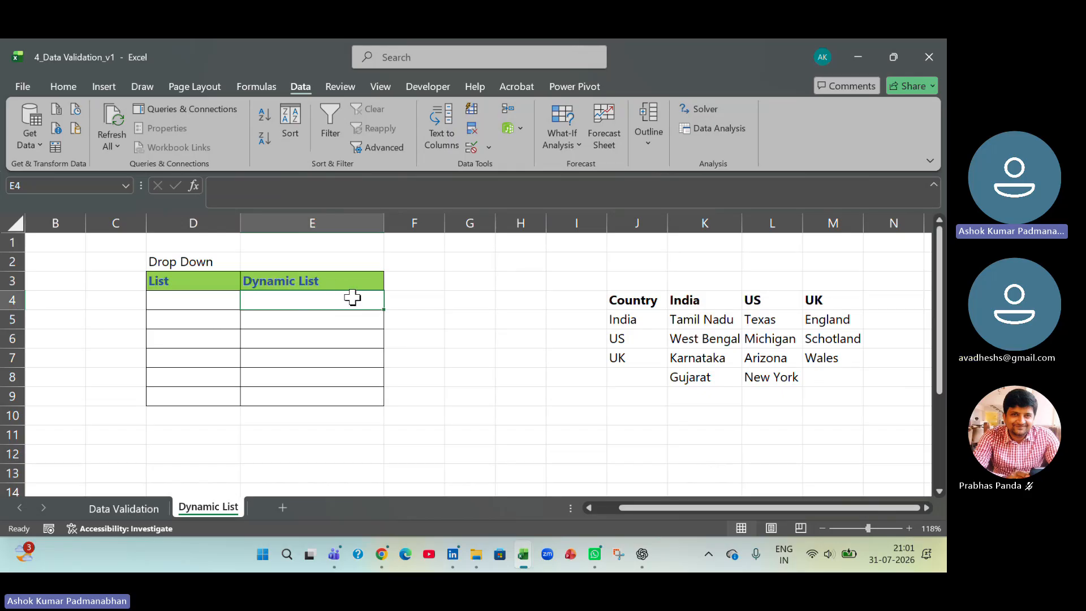
{"action": "left_click", "coordinate": [195, 299]}
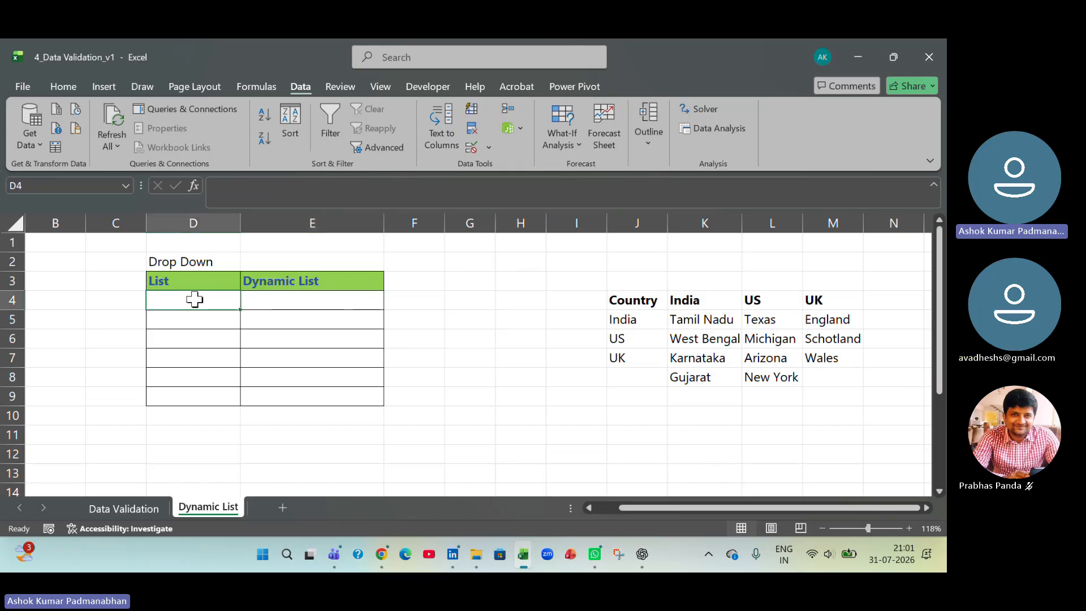
{"action": "left_click", "coordinate": [305, 299]}
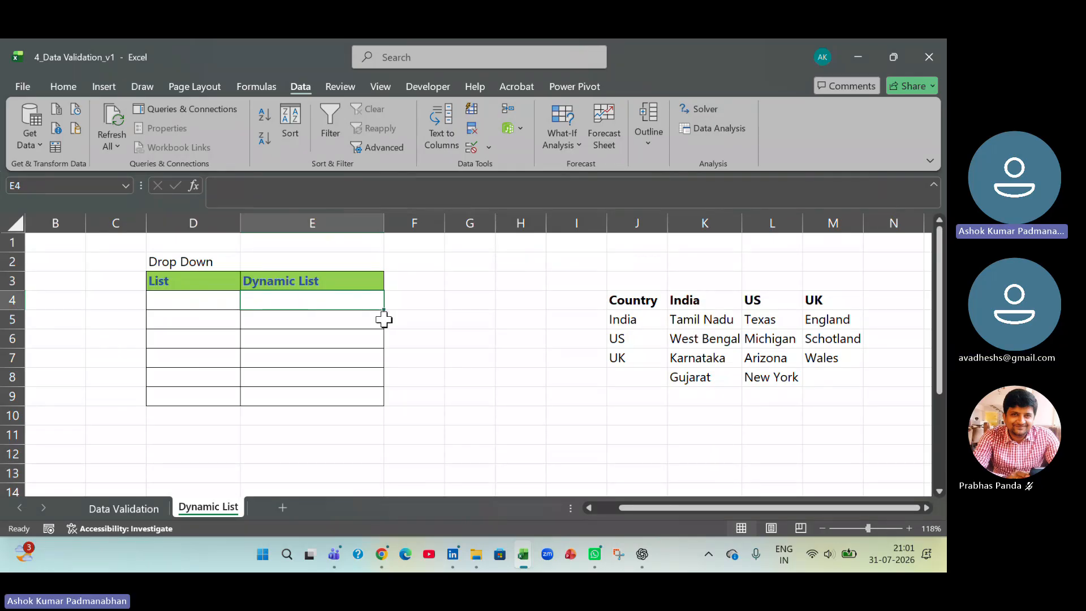
{"action": "left_click_drag", "start_coordinate": [194, 300], "coordinate": [205, 402]}
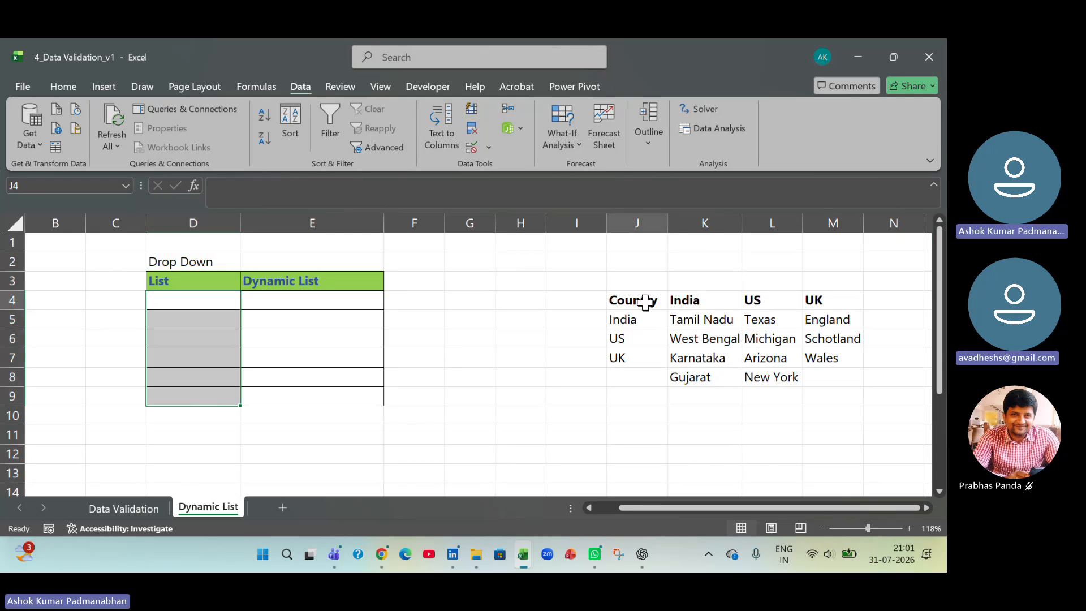
{"action": "left_click_drag", "start_coordinate": [646, 304], "coordinate": [647, 354]}
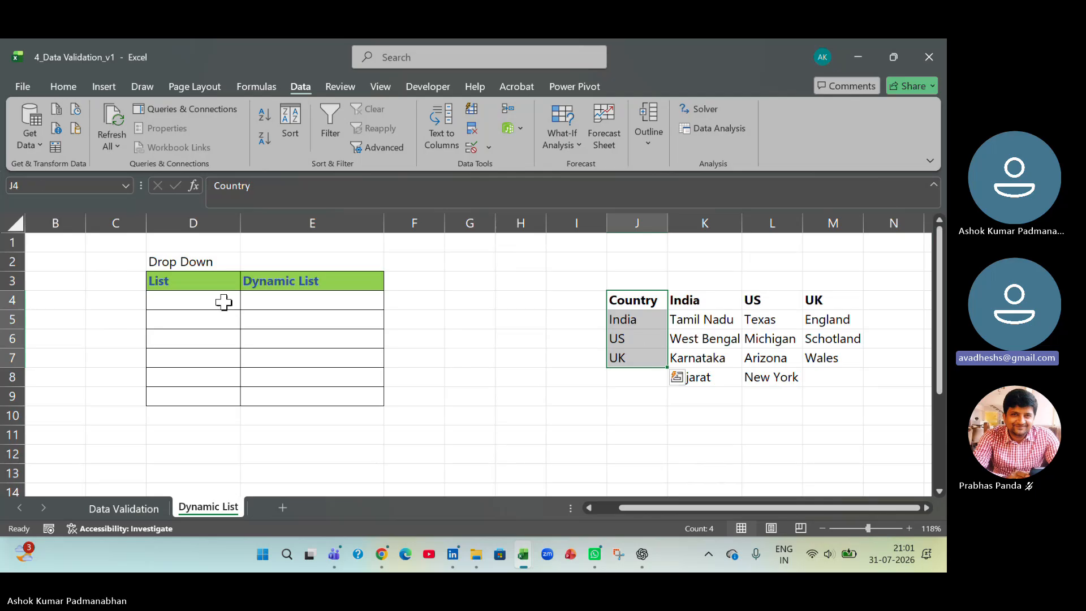
- Clear all data validation from the List and Dynamic List cells D4:E9
{"action": "left_click_drag", "start_coordinate": [223, 303], "coordinate": [343, 396]}
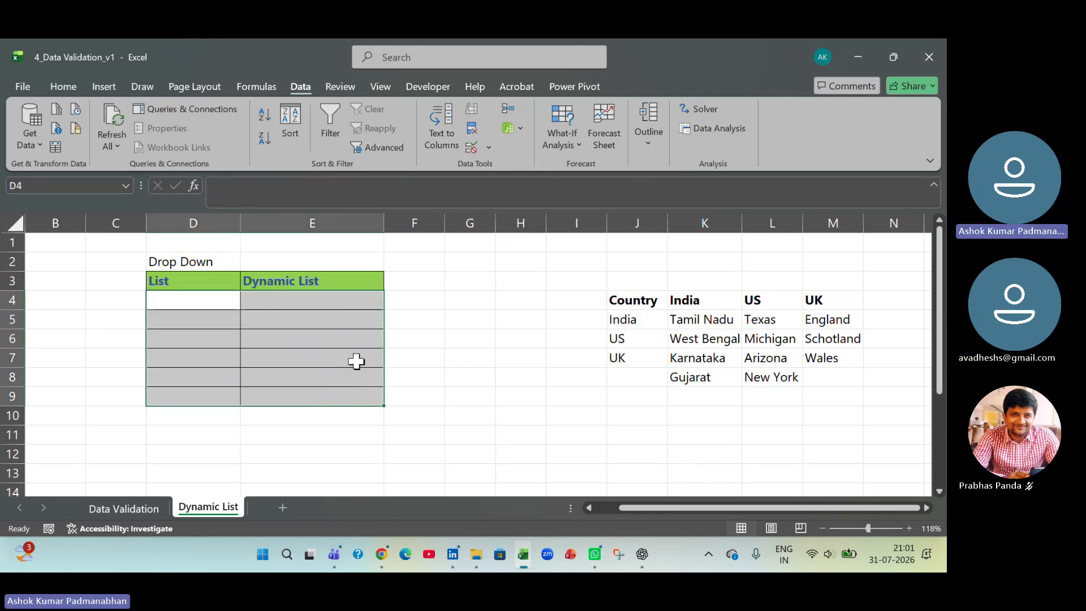
{"action": "left_click", "coordinate": [487, 150]}
{"action": "left_click", "coordinate": [493, 168]}
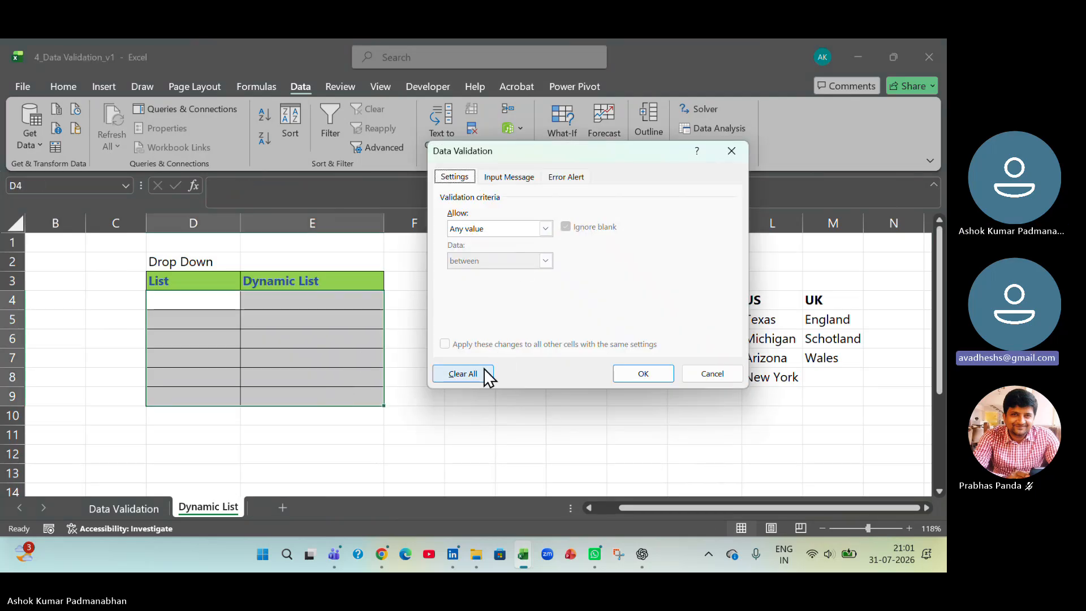
{"action": "left_click", "coordinate": [650, 382]}
{"action": "left_click", "coordinate": [574, 390]}
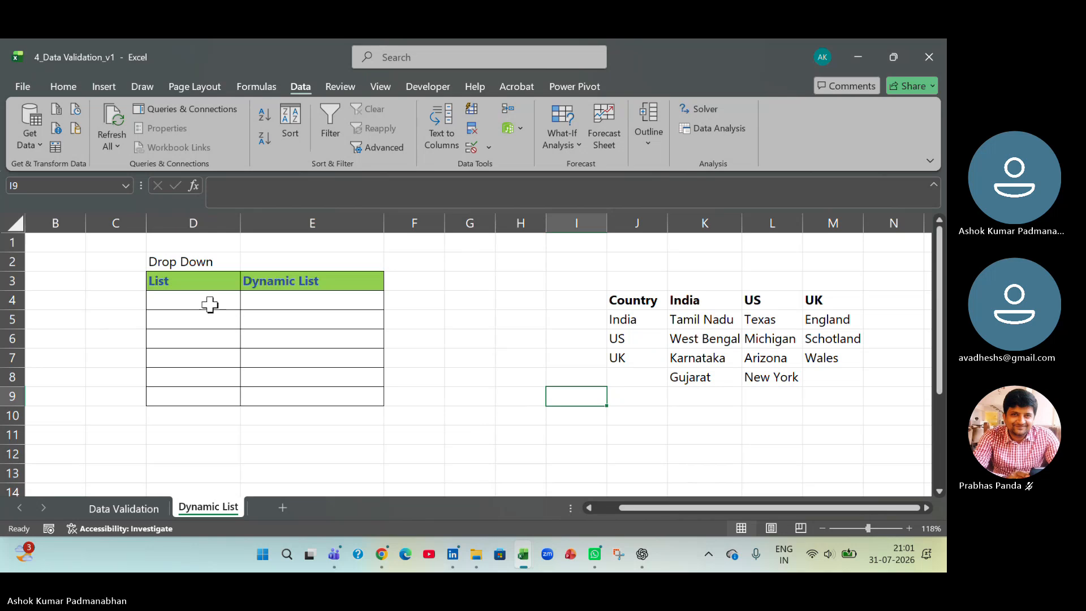
- Create a named range from J4:J7, using the top-row heading Country as its name
{"action": "left_click_drag", "start_coordinate": [637, 300], "coordinate": [642, 357]}
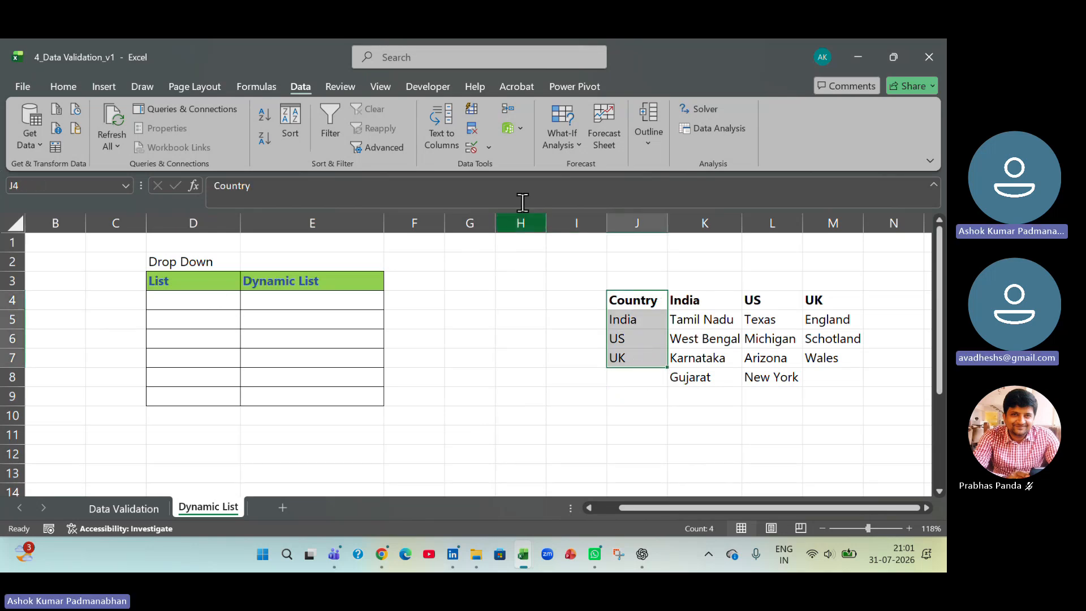
{"action": "left_click", "coordinate": [263, 85]}
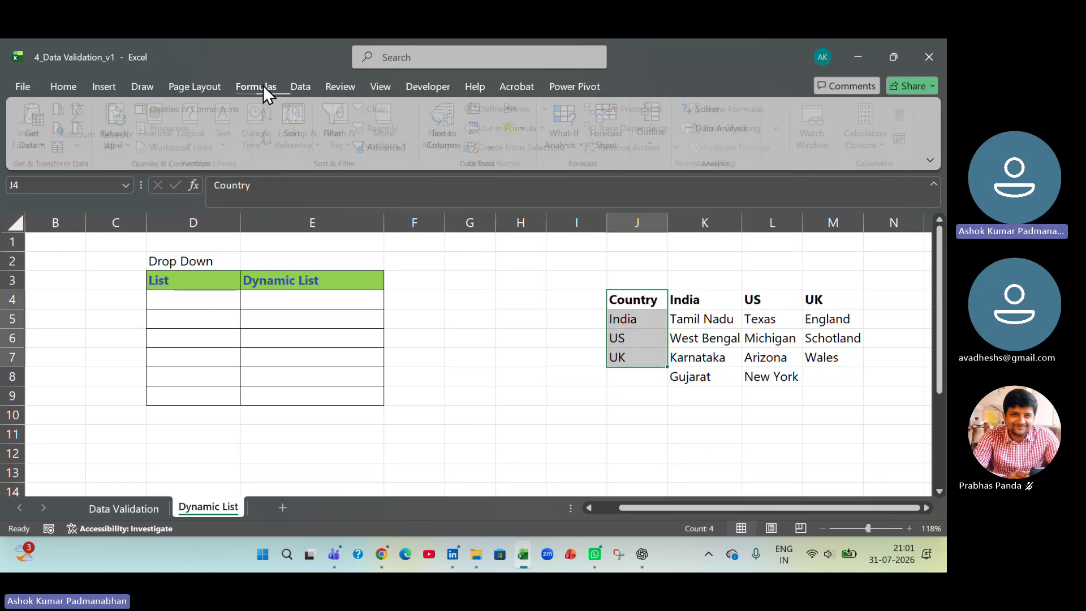
{"action": "left_click", "coordinate": [515, 150]}
{"action": "left_click_drag", "start_coordinate": [584, 210], "coordinate": [426, 187]}
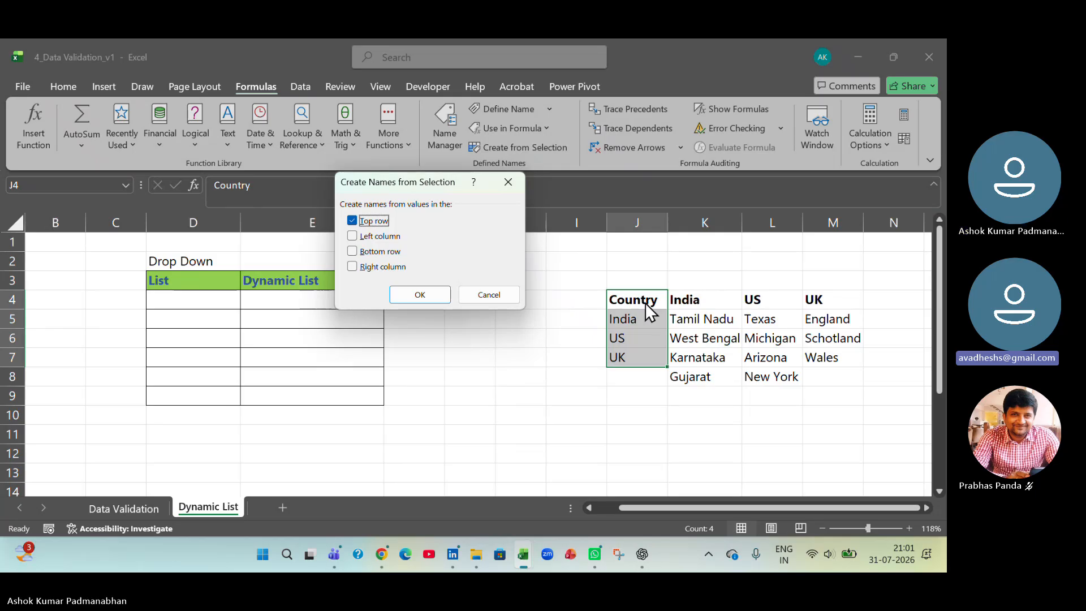
{"action": "left_click", "coordinate": [436, 297]}
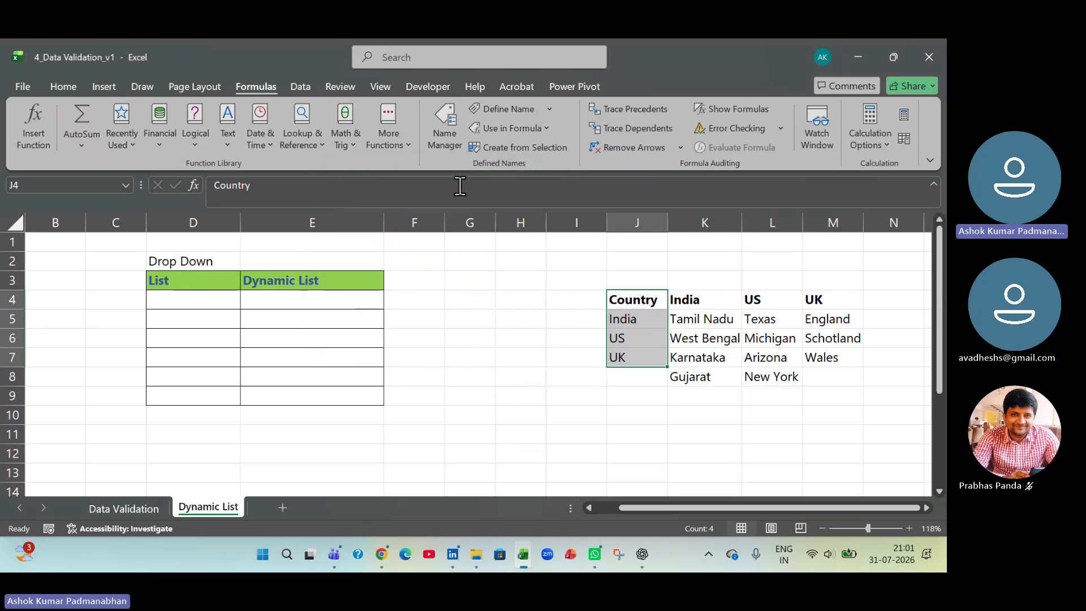
- Check the Country named range and the cells it refers to in the Name Manager
{"action": "left_click", "coordinate": [453, 148]}
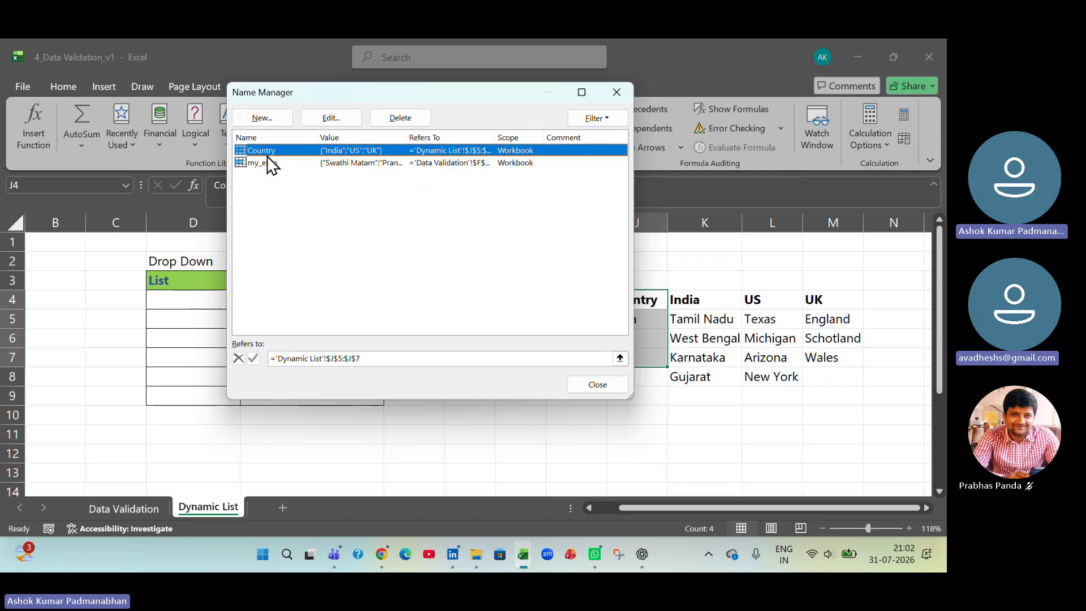
{"action": "left_click", "coordinate": [594, 384]}
{"action": "left_click", "coordinate": [449, 439]}
- Apply list validation to D4:D9 with the named range Country as its source
{"action": "left_click_drag", "start_coordinate": [213, 298], "coordinate": [222, 393]}
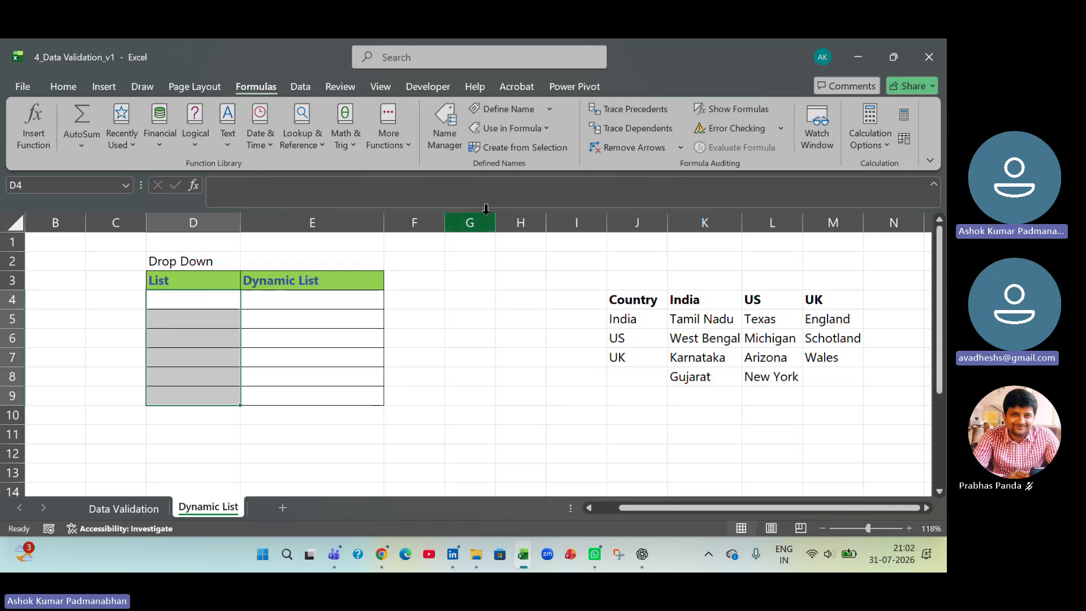
{"action": "left_click", "coordinate": [311, 88]}
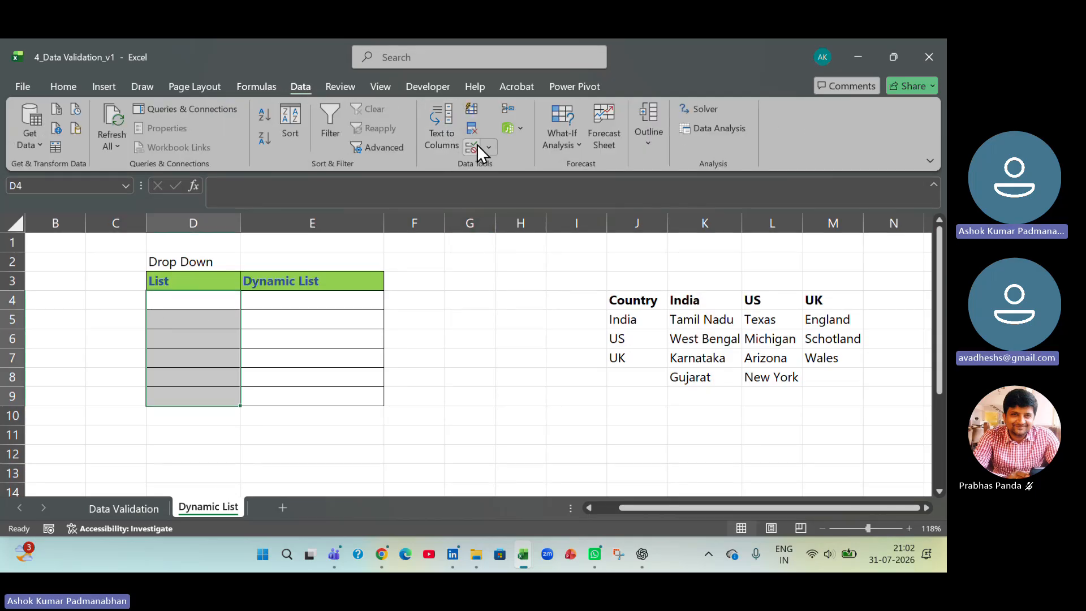
{"action": "left_click", "coordinate": [488, 148]}
{"action": "left_click", "coordinate": [500, 166]}
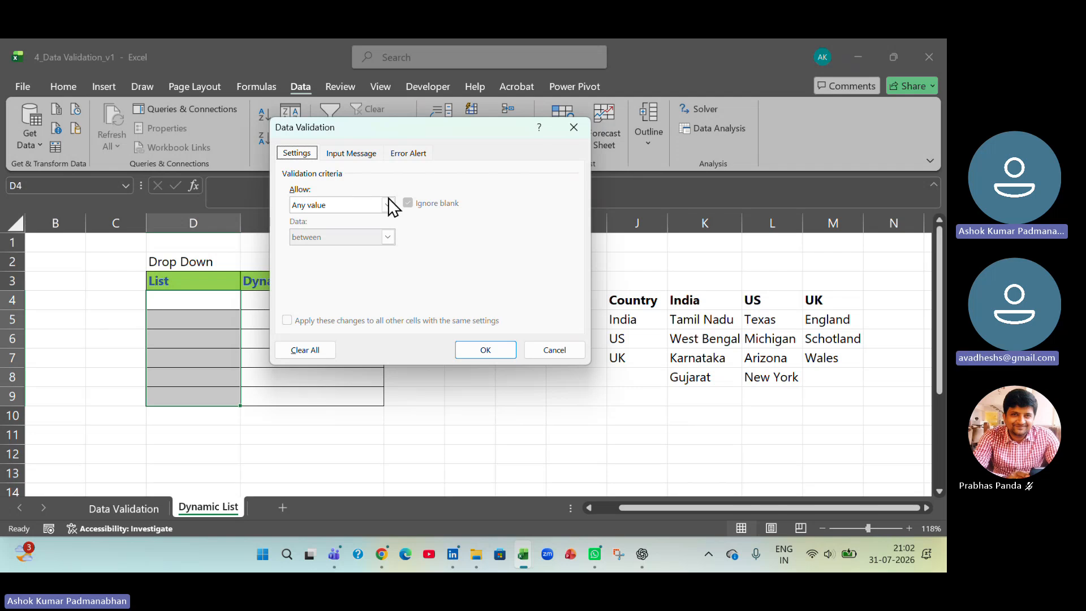
{"action": "left_click", "coordinate": [387, 202]}
{"action": "left_click", "coordinate": [367, 250]}
{"action": "left_click", "coordinate": [397, 269]}
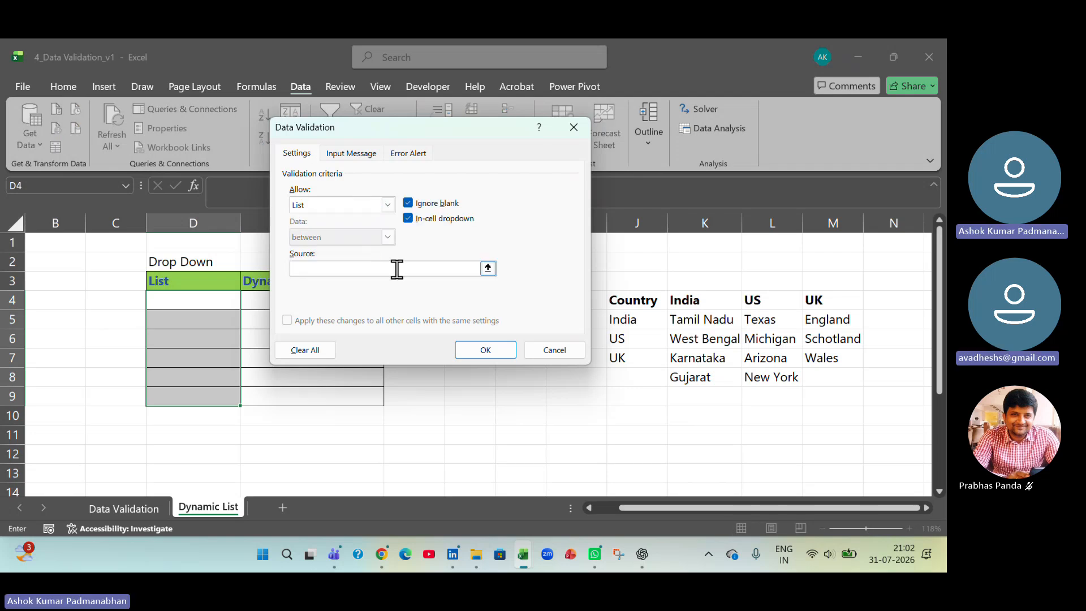
{"action": "key", "text": "F3"}
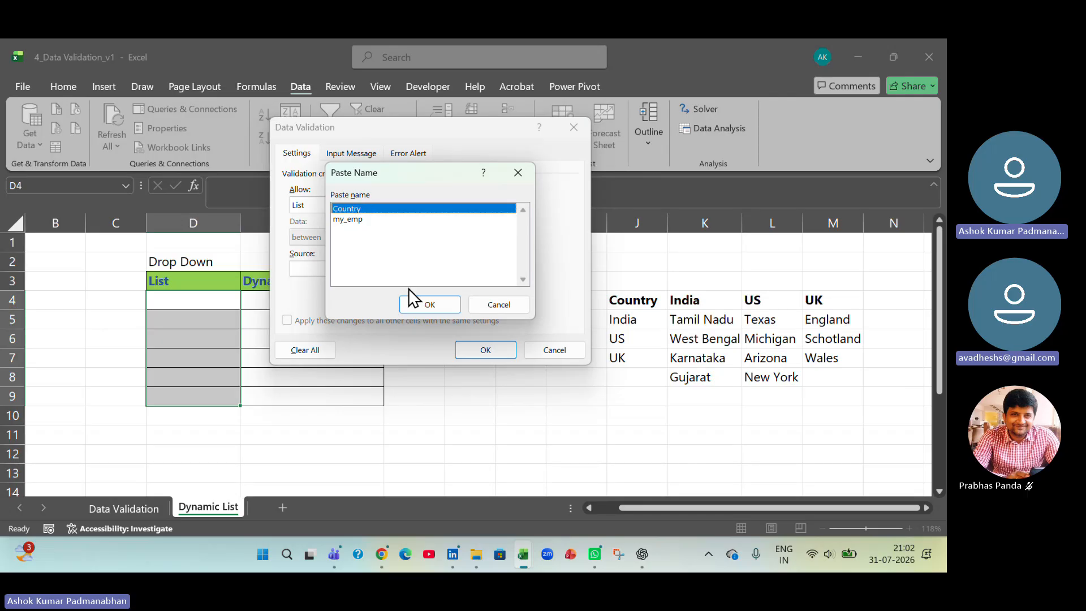
{"action": "left_click", "coordinate": [417, 305]}
{"action": "left_click", "coordinate": [466, 346]}
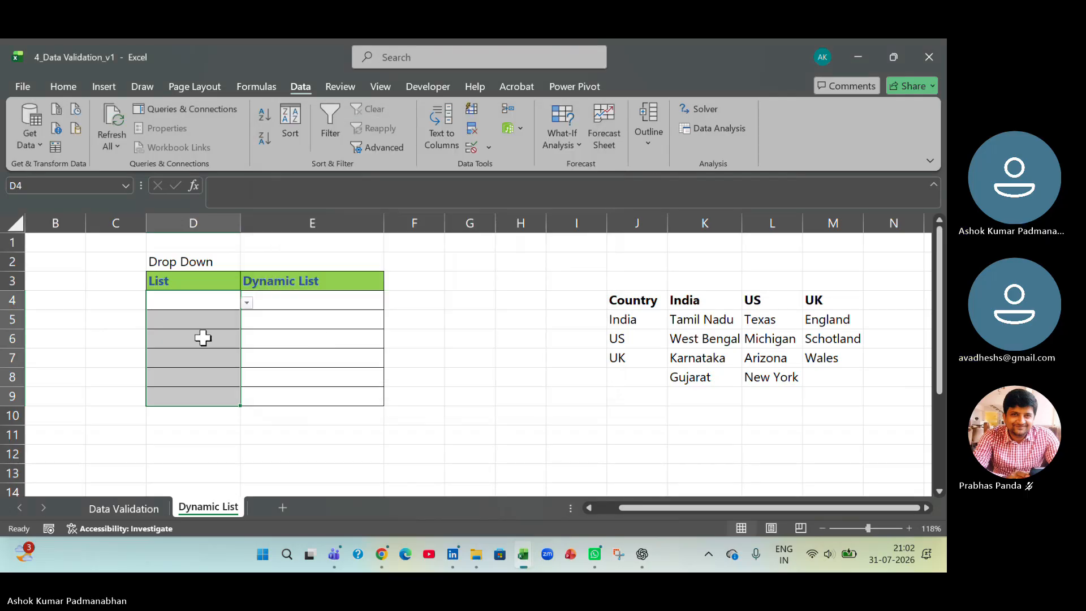
- Choose India in D4, US in D5 and UK in D6 from their drop-down lists
{"action": "left_click", "coordinate": [227, 298]}
{"action": "left_click", "coordinate": [247, 304]}
{"action": "left_click", "coordinate": [187, 317]}
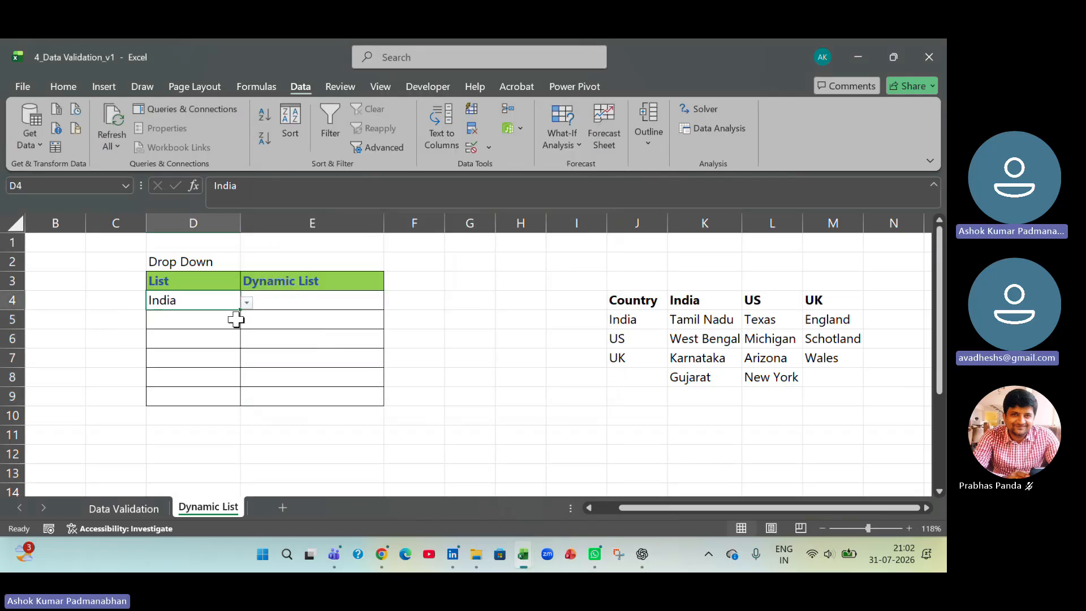
{"action": "left_click", "coordinate": [231, 315]}
{"action": "left_click", "coordinate": [247, 321]}
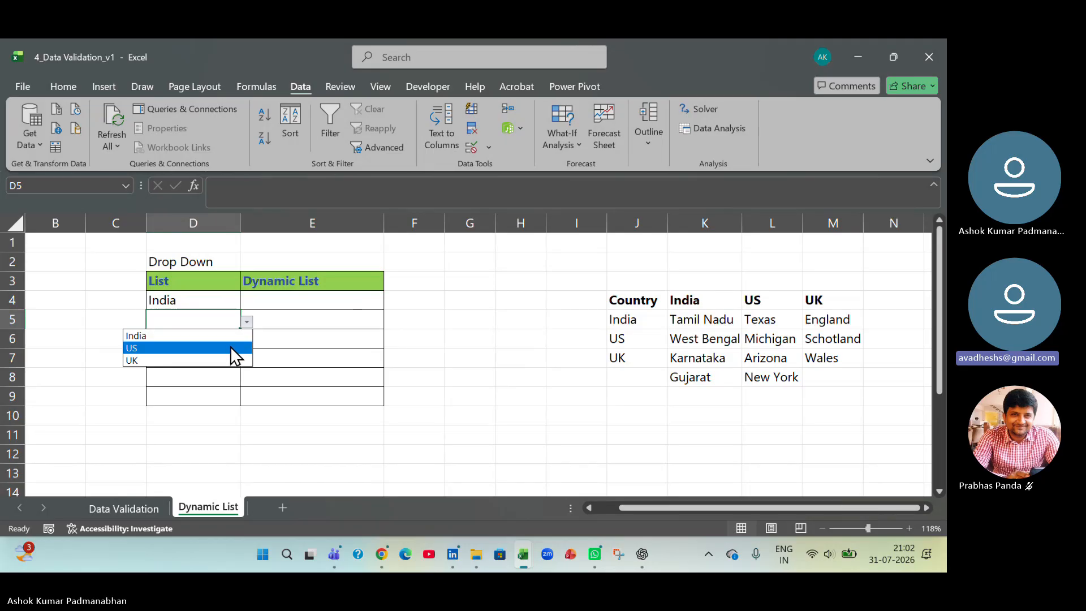
{"action": "left_click", "coordinate": [233, 348]}
{"action": "left_click", "coordinate": [237, 336]}
{"action": "left_click", "coordinate": [245, 340]}
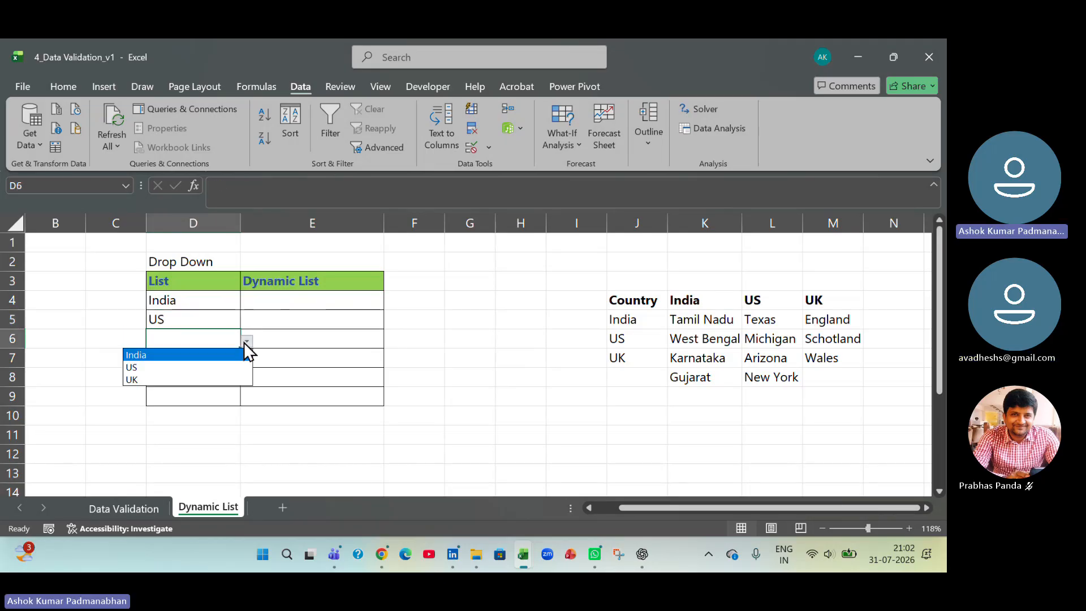
{"action": "left_click", "coordinate": [224, 378]}
- Compare the country in D4 and the empty cell E4 with the India regions in K5:K8
{"action": "left_click", "coordinate": [205, 300]}
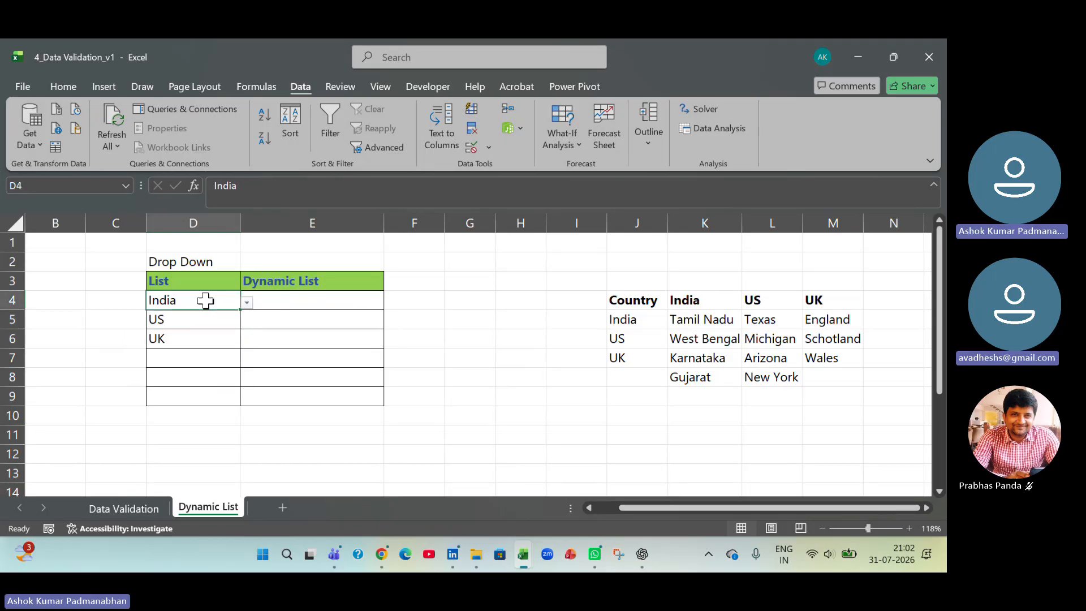
{"action": "left_click", "coordinate": [337, 300]}
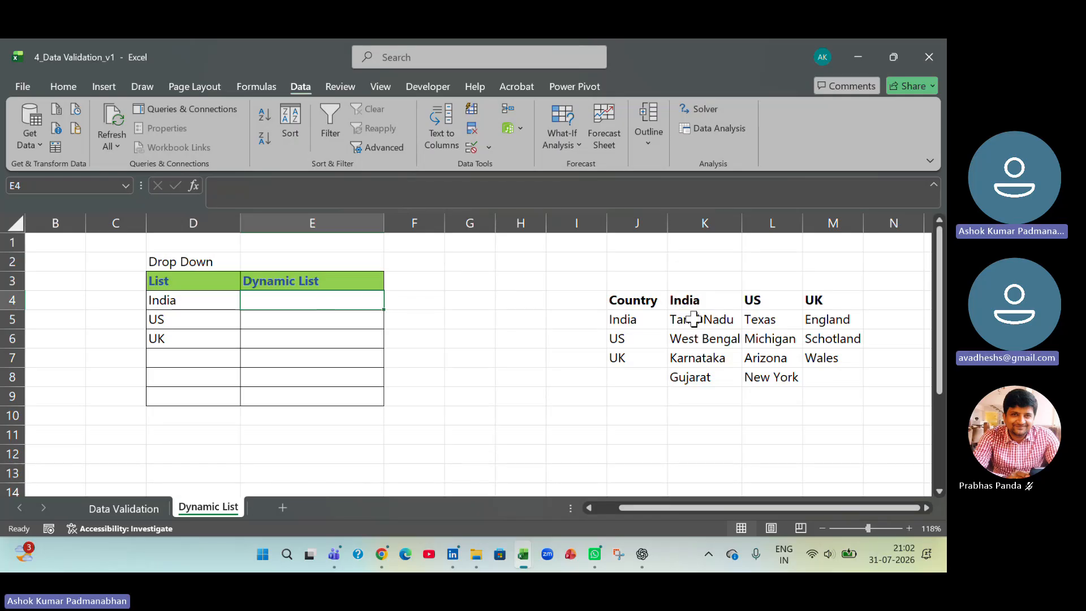
{"action": "left_click_drag", "start_coordinate": [693, 318], "coordinate": [696, 376]}
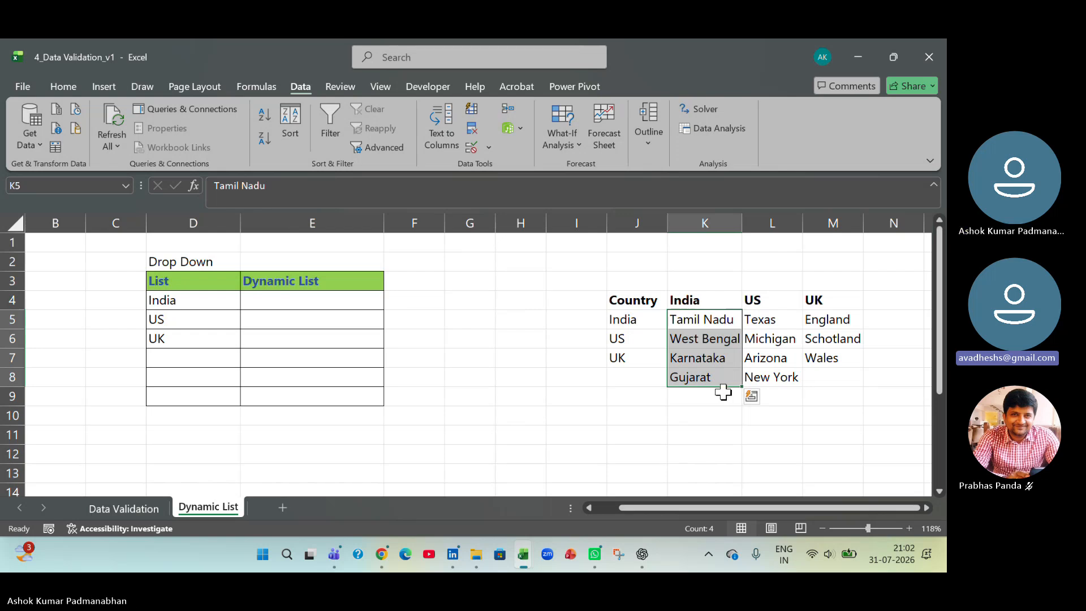
- Change the country in D4 to US and review the matching US regions in L5:L8
{"action": "left_click", "coordinate": [194, 298]}
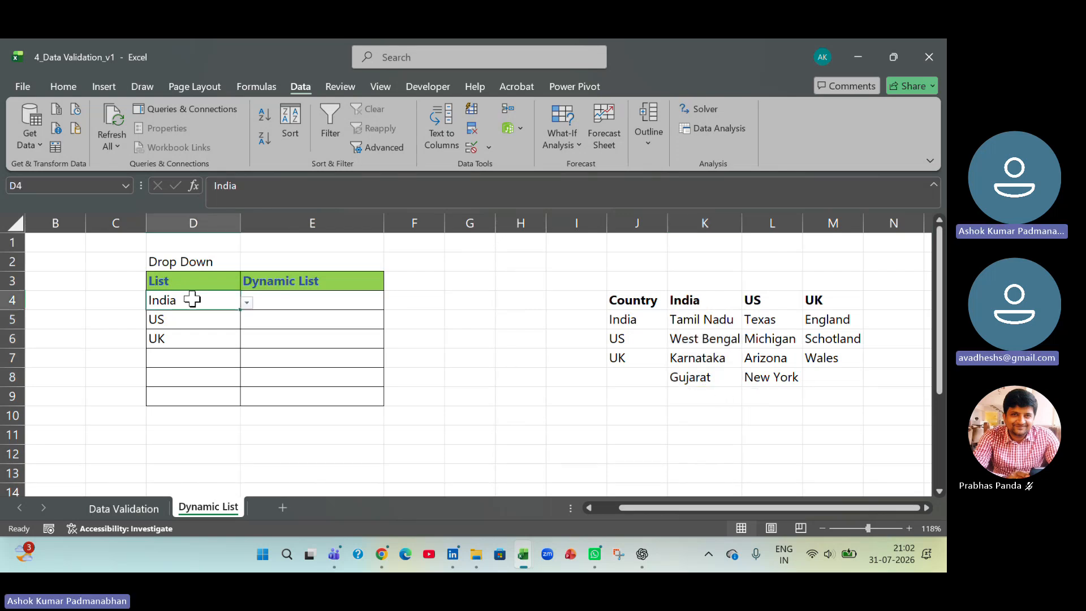
{"action": "left_click", "coordinate": [246, 302]}
{"action": "left_click", "coordinate": [231, 327]}
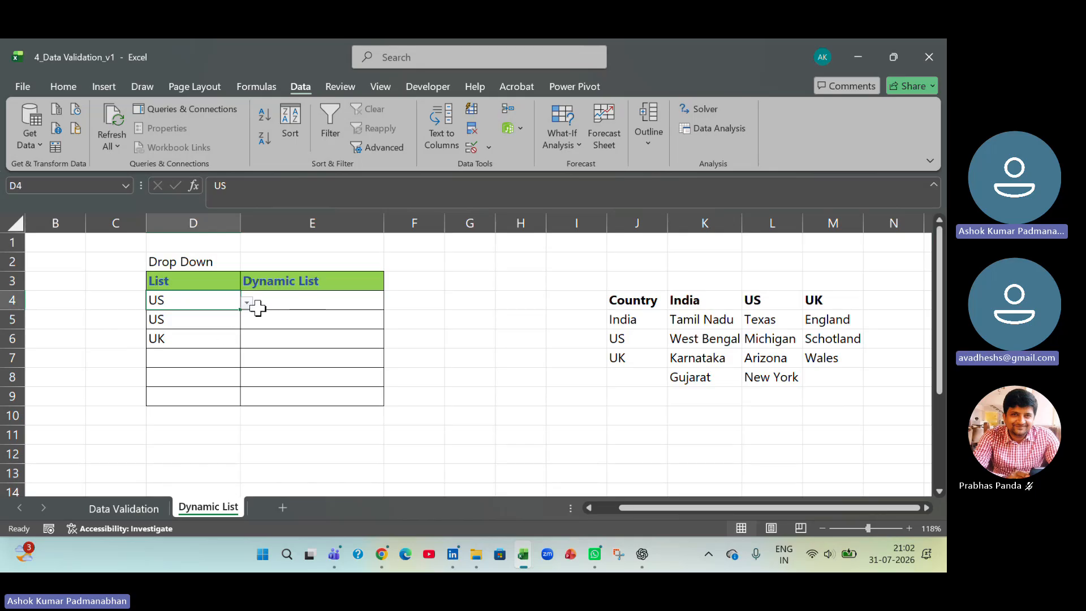
{"action": "left_click", "coordinate": [351, 306]}
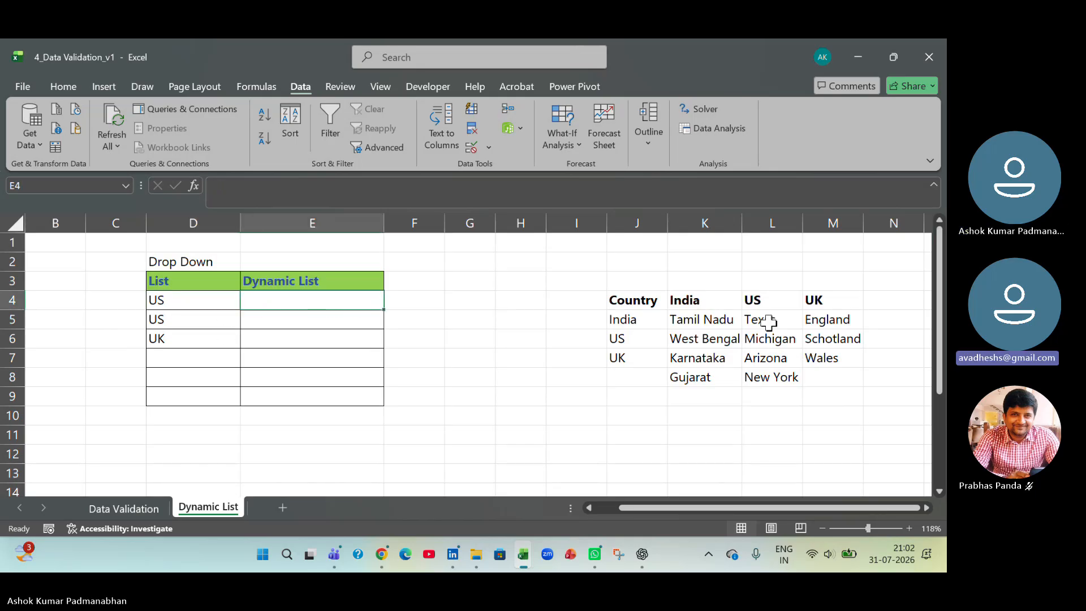
{"action": "left_click_drag", "start_coordinate": [768, 322], "coordinate": [771, 377]}
{"action": "left_click_drag", "start_coordinate": [772, 377], "coordinate": [772, 377]}
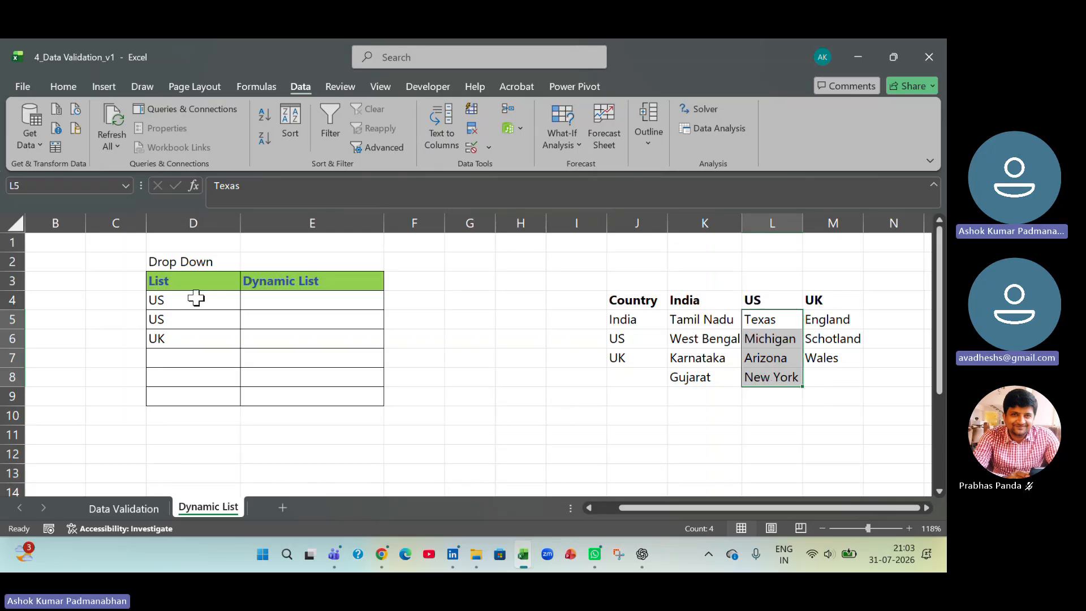
- Fill the remaining List cells from their drop-downs with India in D7, US in D8 and US in D9
{"action": "left_click_drag", "start_coordinate": [193, 300], "coordinate": [189, 402]}
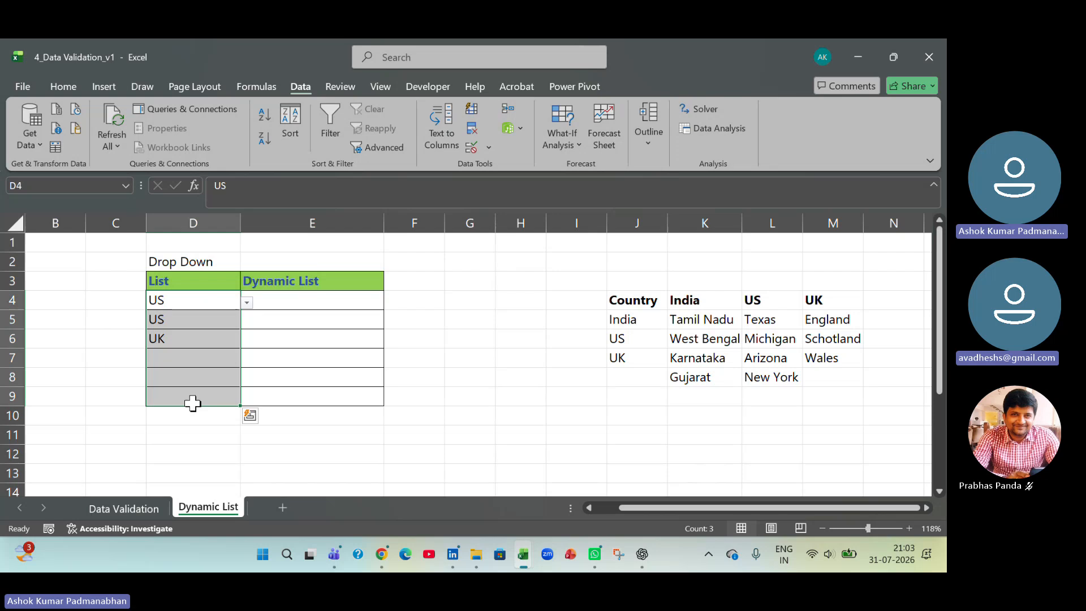
{"action": "left_click", "coordinate": [194, 362]}
{"action": "left_click", "coordinate": [246, 362]}
{"action": "left_click", "coordinate": [226, 374]}
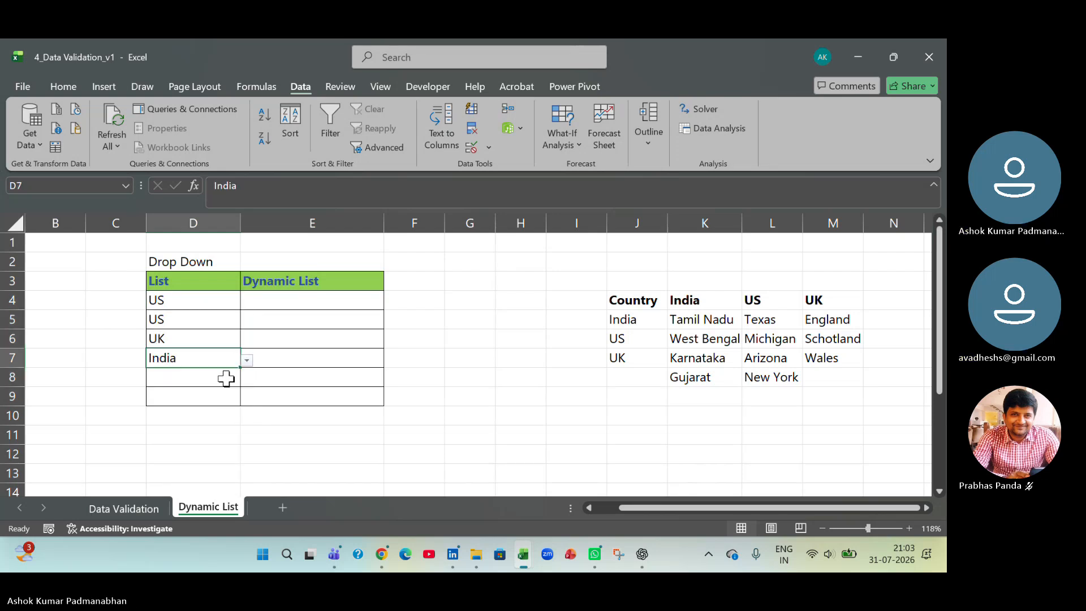
{"action": "left_click", "coordinate": [229, 377]}
{"action": "left_click", "coordinate": [247, 379]}
{"action": "left_click", "coordinate": [237, 406]}
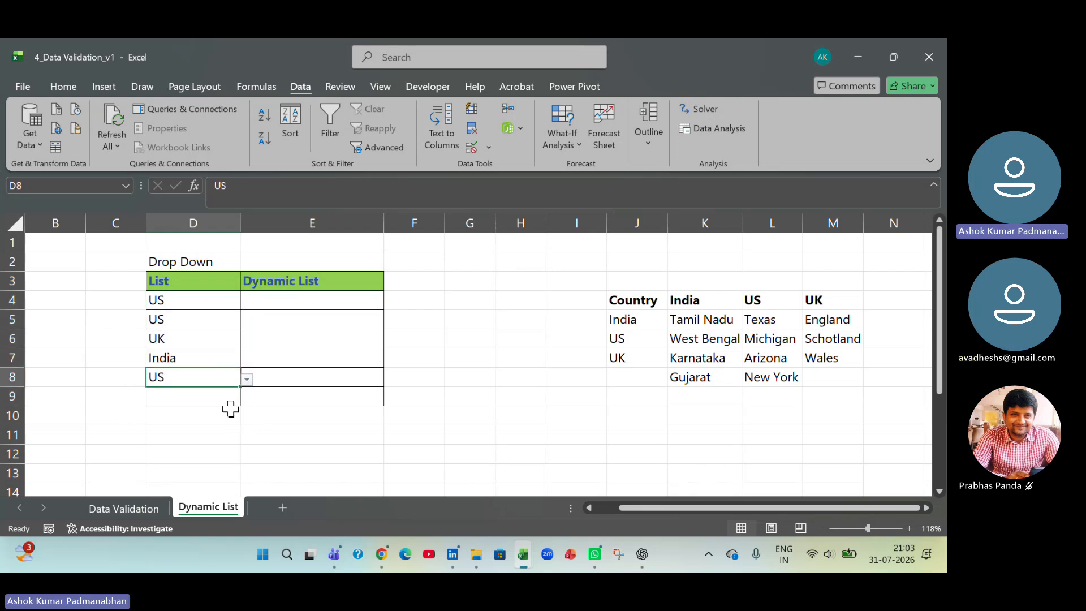
{"action": "left_click", "coordinate": [226, 396]}
{"action": "left_click", "coordinate": [247, 398]}
{"action": "left_click", "coordinate": [237, 426]}
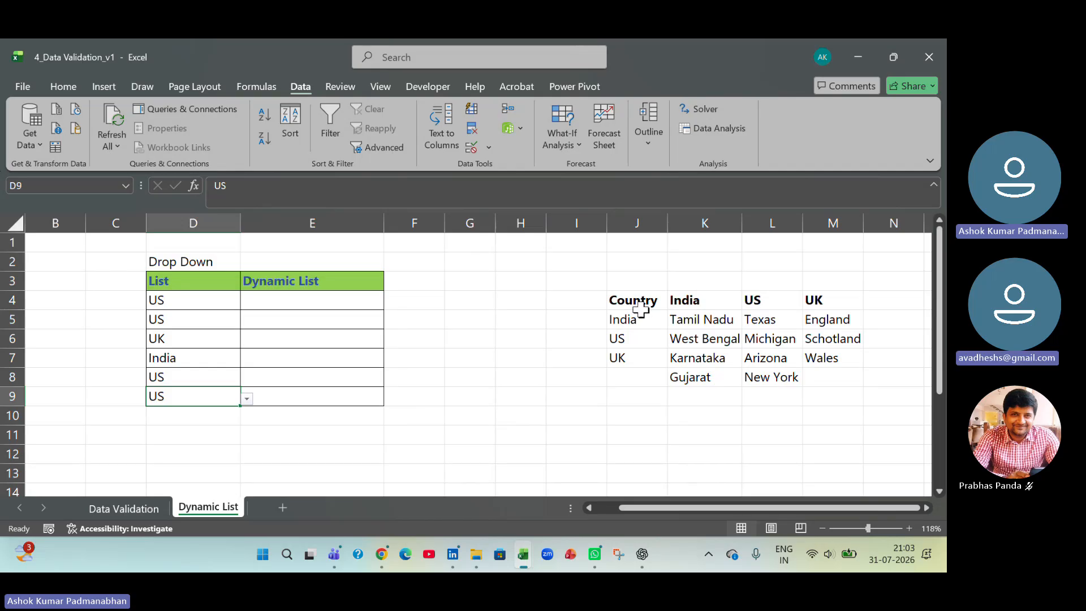
- Review the Create from Selection command for the Country range J4:J7 and highlight the List cells D4:D9
{"action": "left_click_drag", "start_coordinate": [635, 303], "coordinate": [644, 355]}
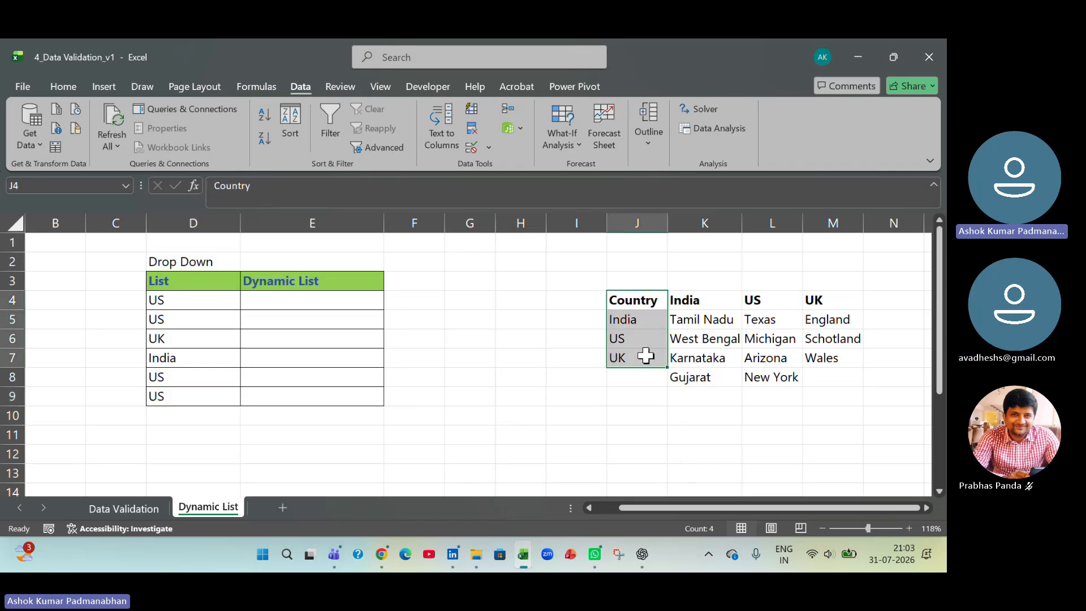
{"action": "left_click", "coordinate": [266, 86]}
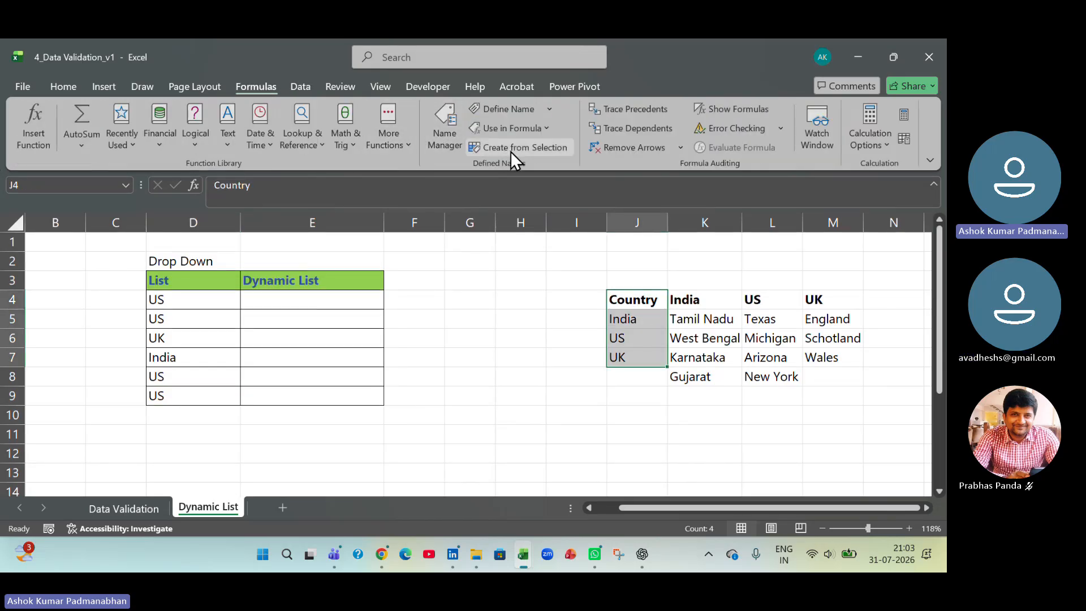
{"action": "key", "text": "ctrl+q"}
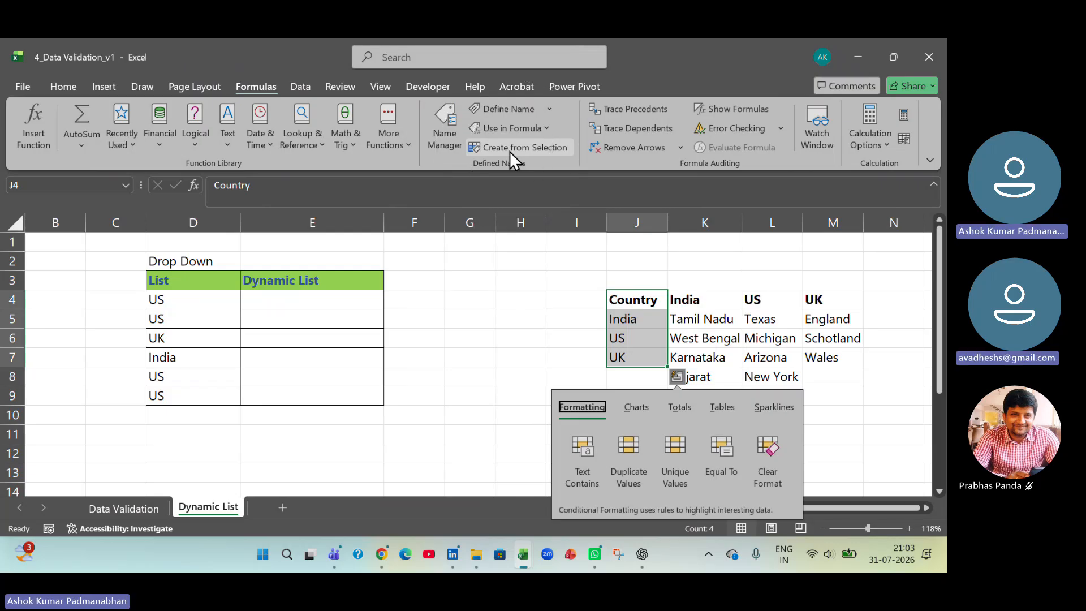
{"action": "left_click", "coordinate": [653, 298]}
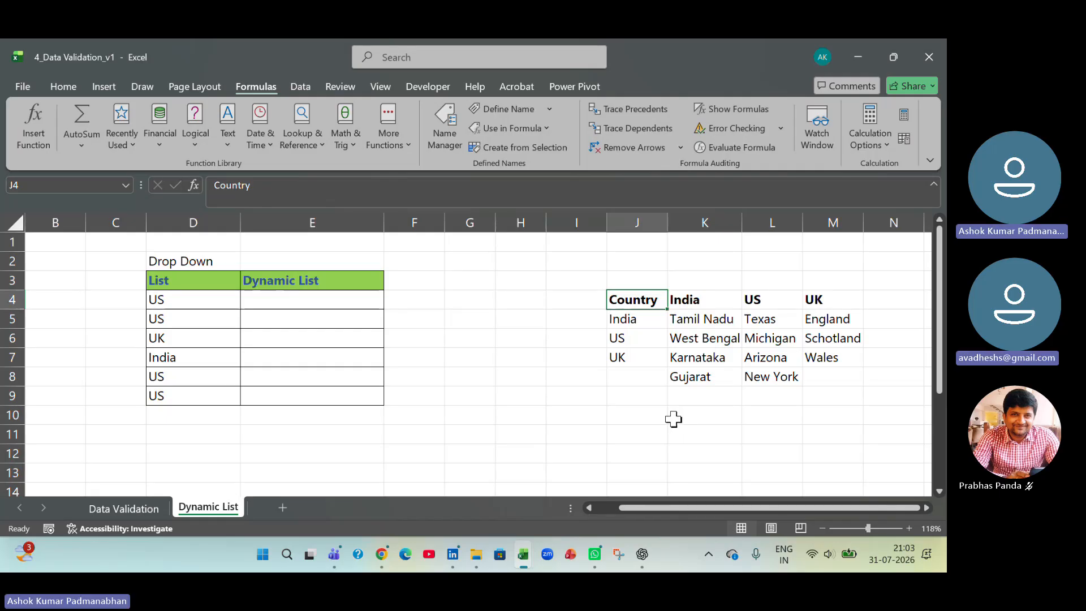
{"action": "left_click_drag", "start_coordinate": [636, 299], "coordinate": [628, 358]}
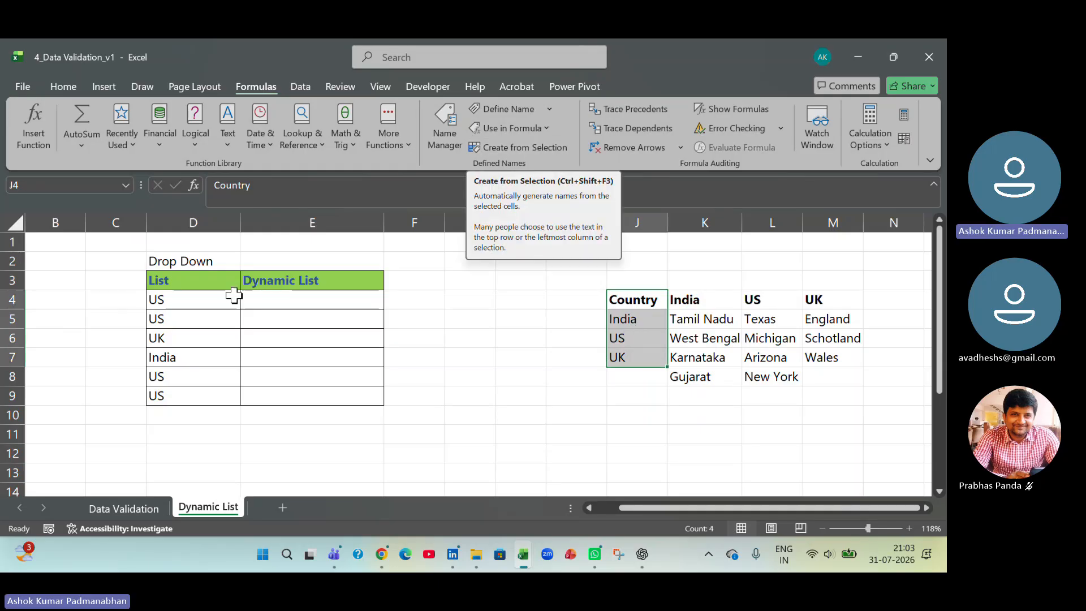
{"action": "left_click_drag", "start_coordinate": [233, 296], "coordinate": [211, 389]}
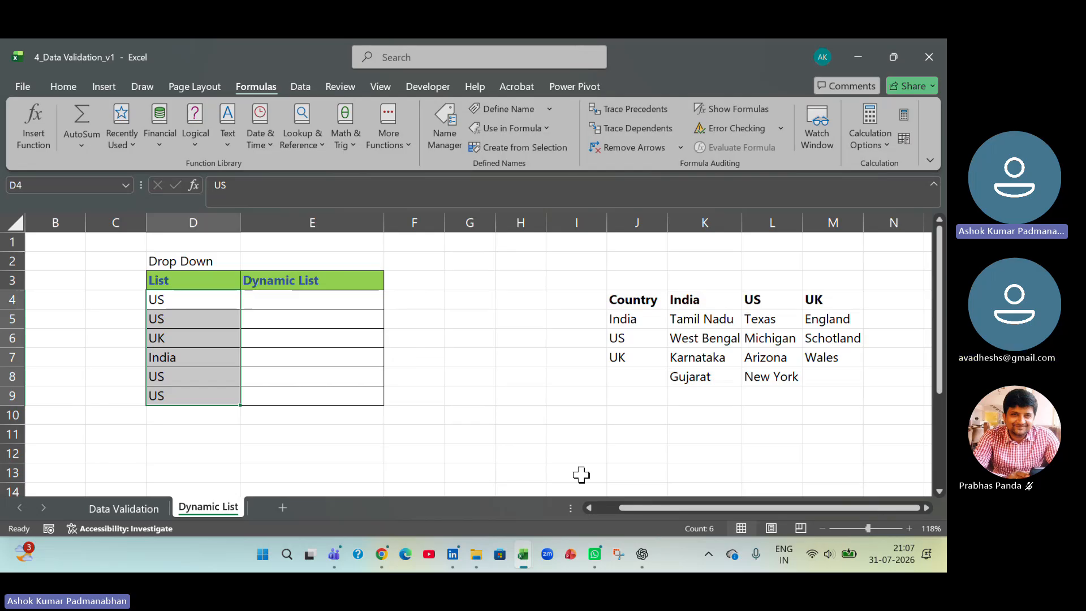
- Enter Hello World in cell G10 and autofit column G to the text
{"action": "left_click", "coordinate": [474, 416]}
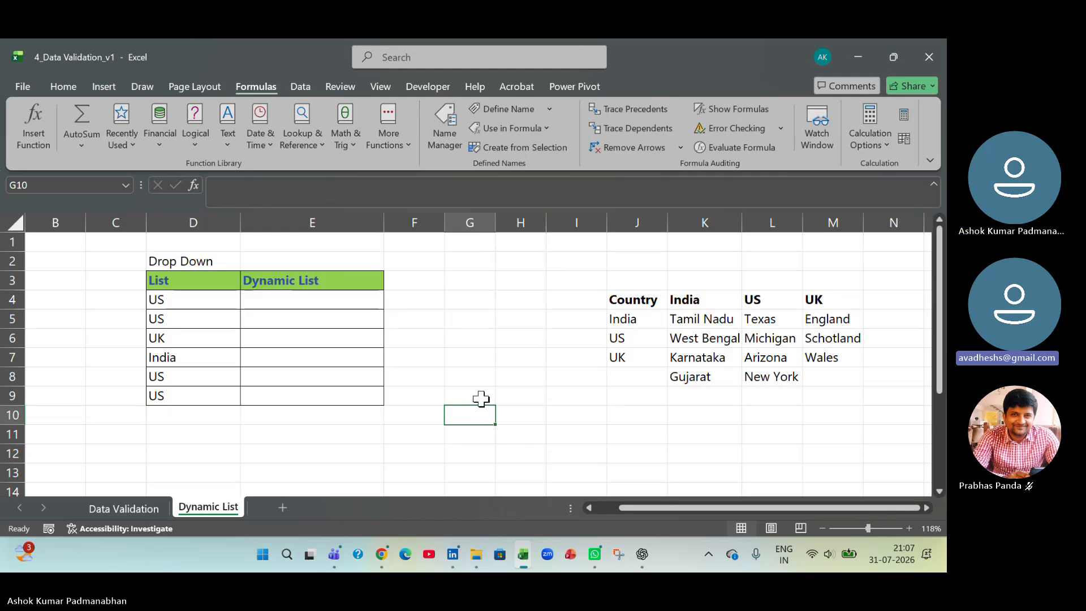
{"action": "type", "text": "Hello World'"}
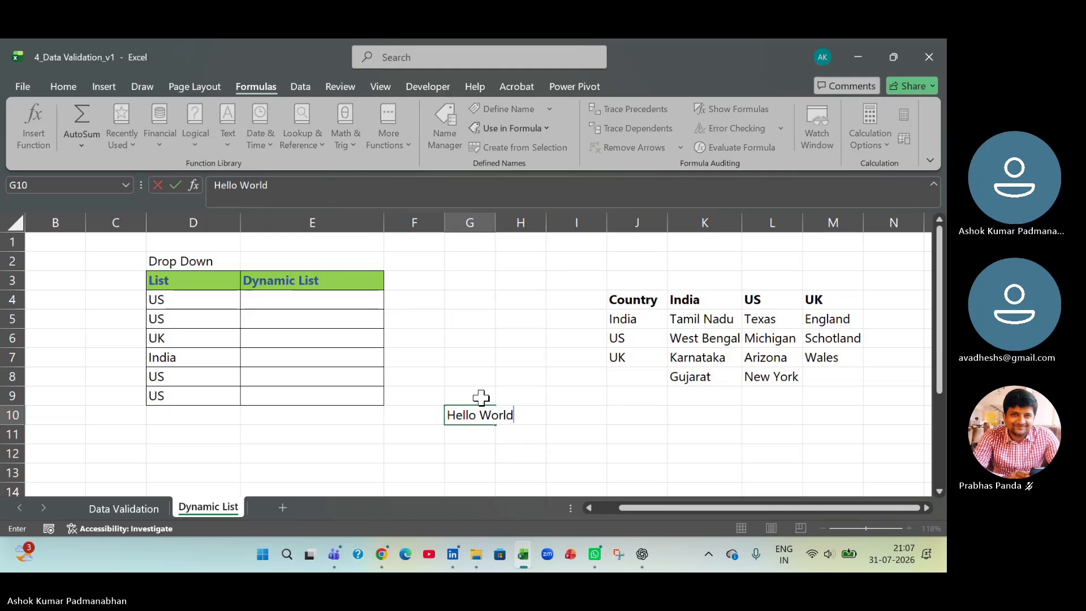
{"action": "key", "text": "Return"}
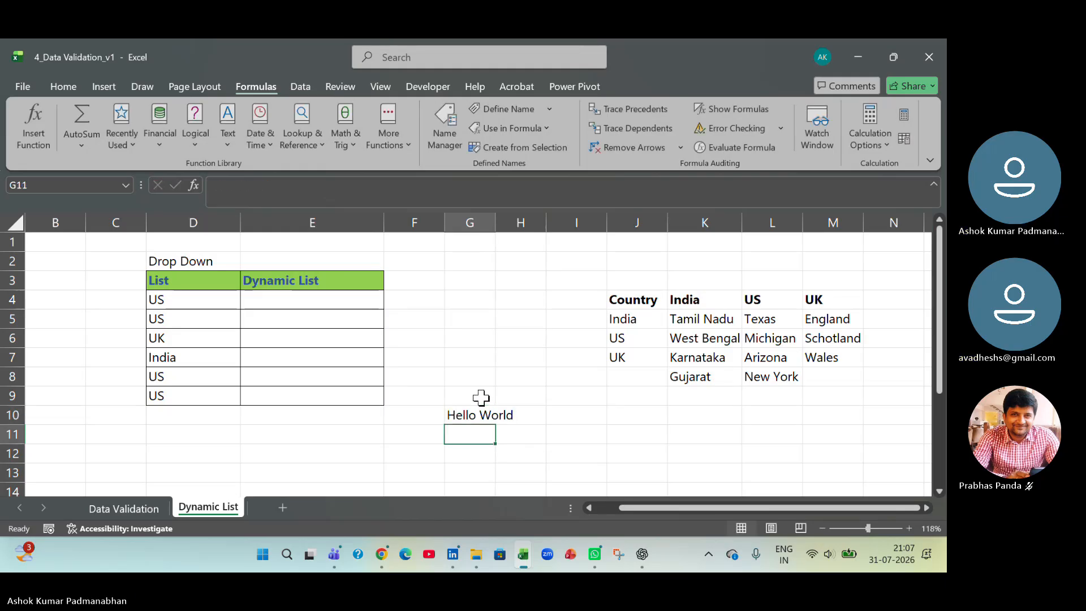
{"action": "double_click", "coordinate": [494, 222]}
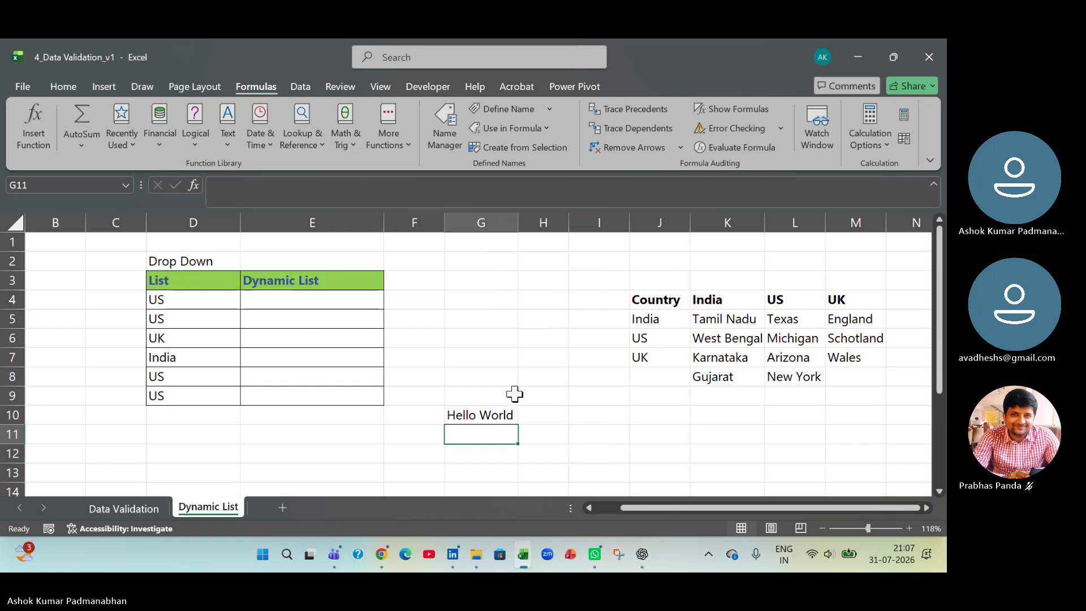
- Reference the Hello World cell from I10 with the formula =G10 and autofit column I
{"action": "left_click", "coordinate": [487, 414]}
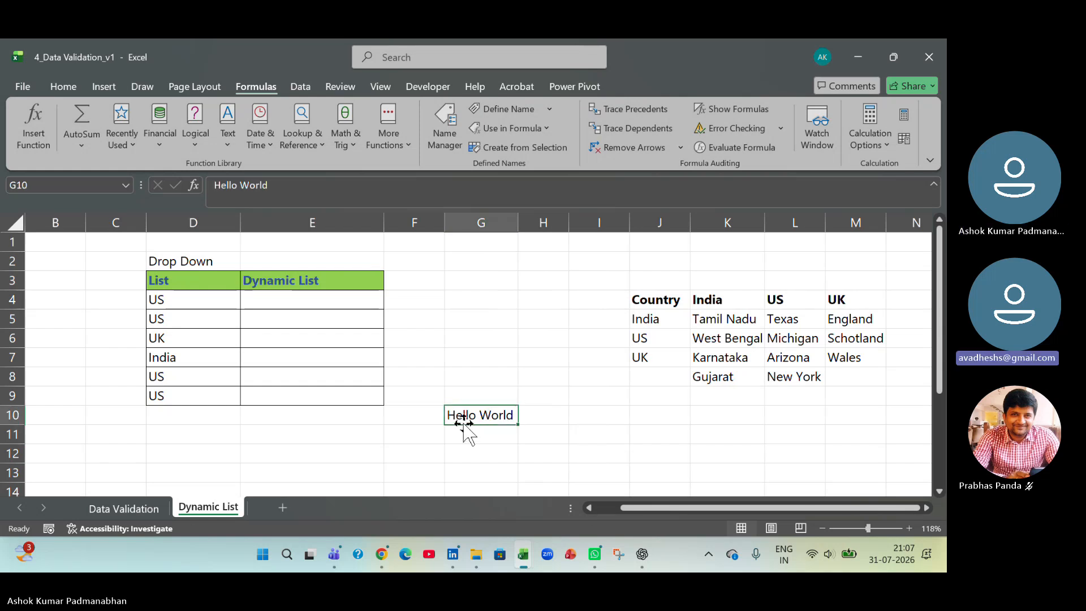
{"action": "left_click", "coordinate": [672, 415]}
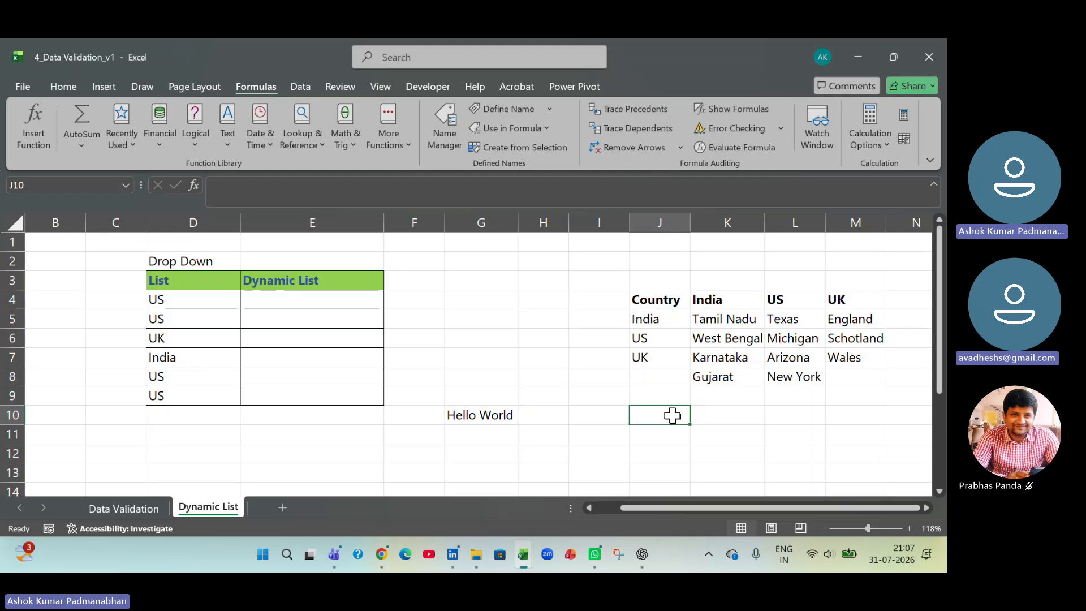
{"action": "left_click", "coordinate": [459, 418]}
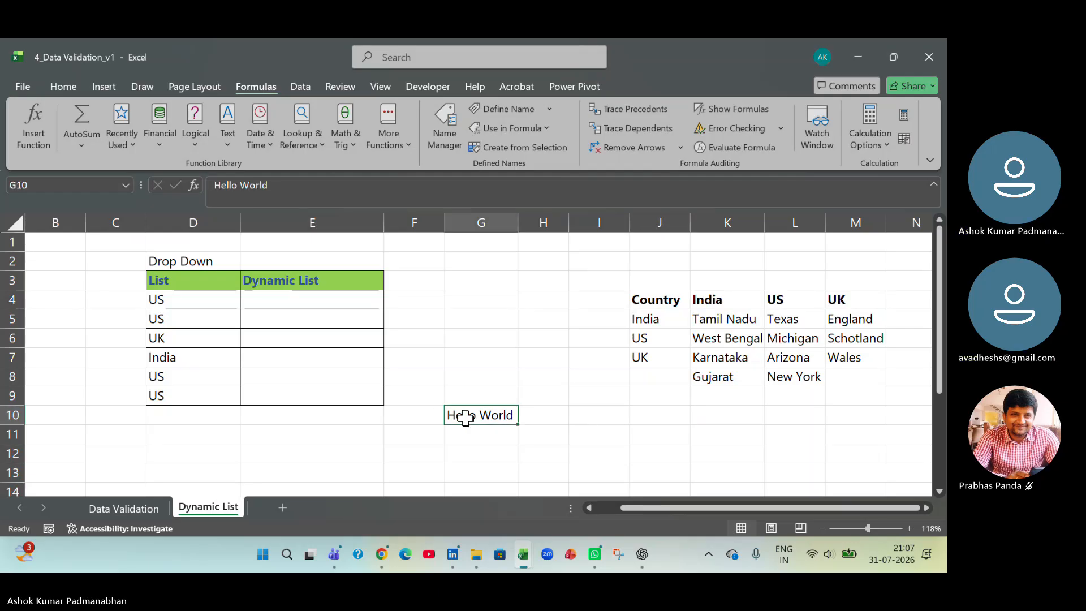
{"action": "left_click", "coordinate": [598, 418]}
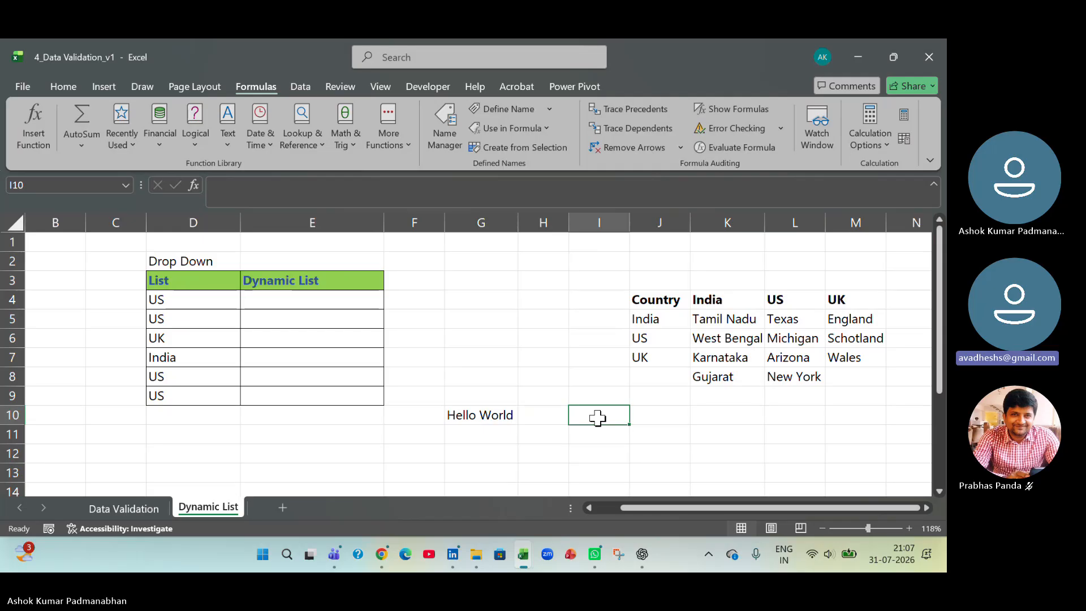
{"action": "type", "text": "="}
{"action": "left_click", "coordinate": [501, 415]}
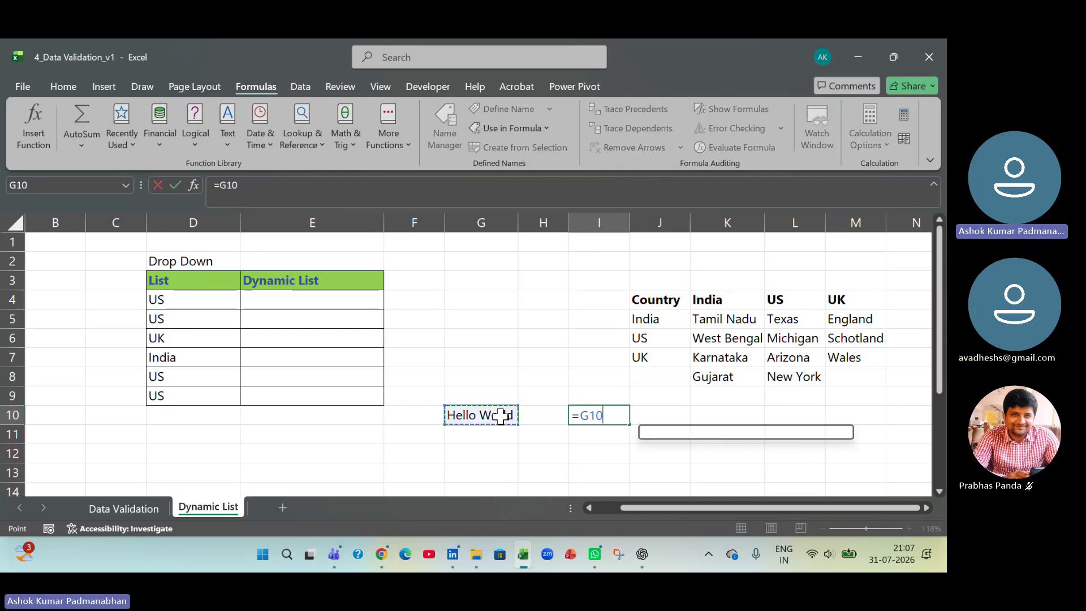
{"action": "key", "text": "Return"}
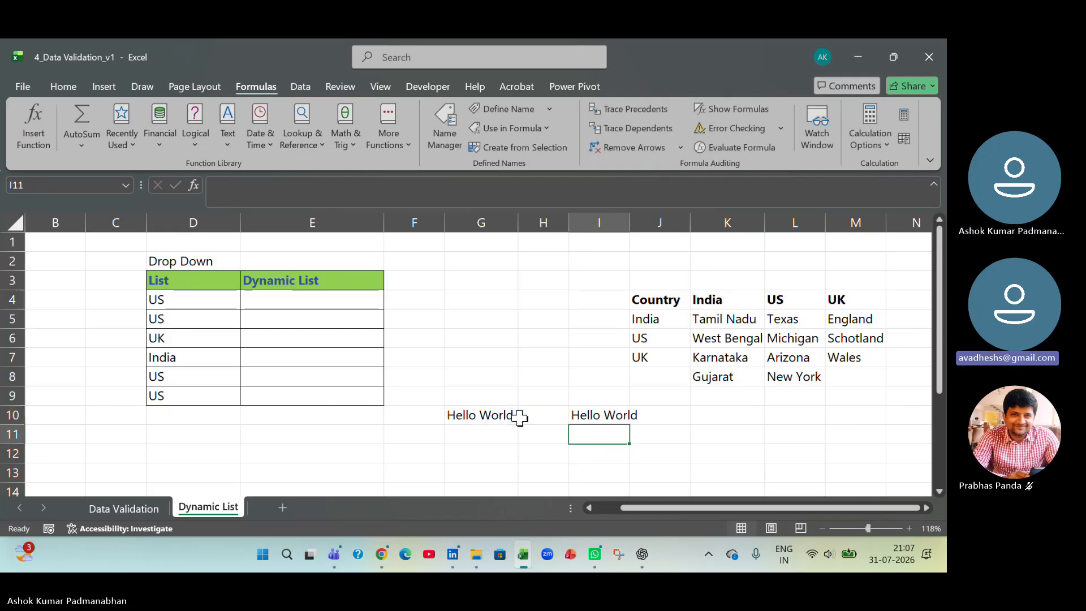
{"action": "double_click", "coordinate": [631, 215]}
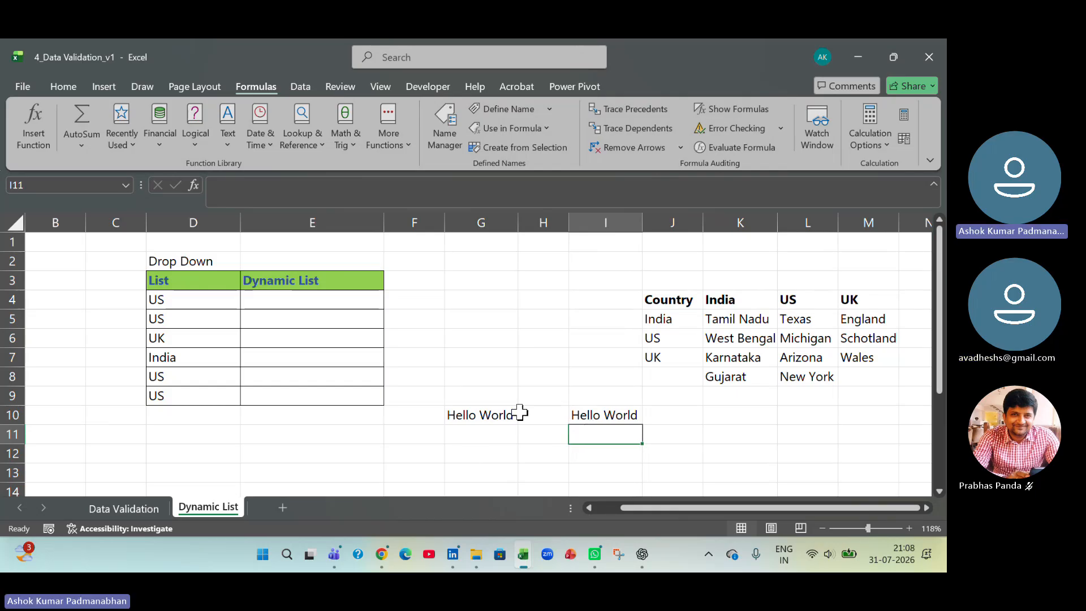
- Enter the cell address g10 as plain text in cell G12
{"action": "left_click", "coordinate": [498, 416]}
{"action": "left_click", "coordinate": [604, 457]}
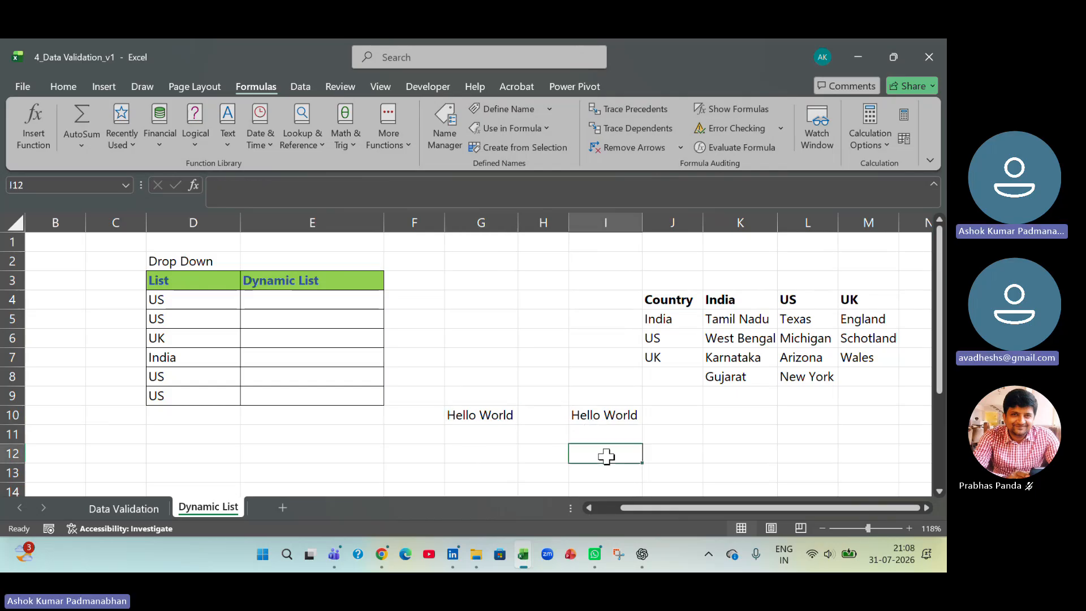
{"action": "left_click", "coordinate": [491, 415]}
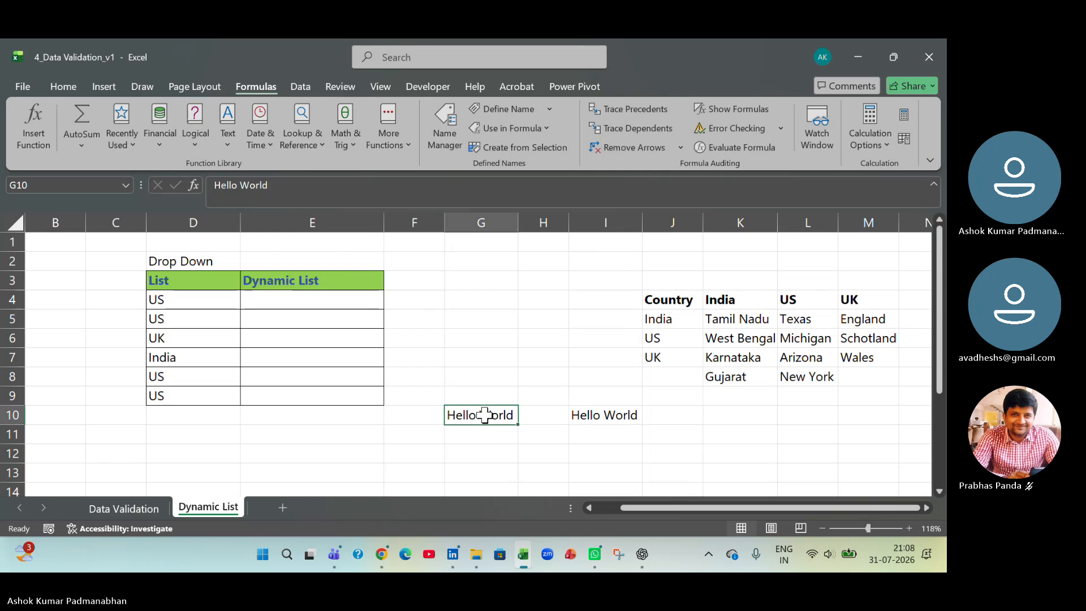
{"action": "left_click", "coordinate": [483, 455]}
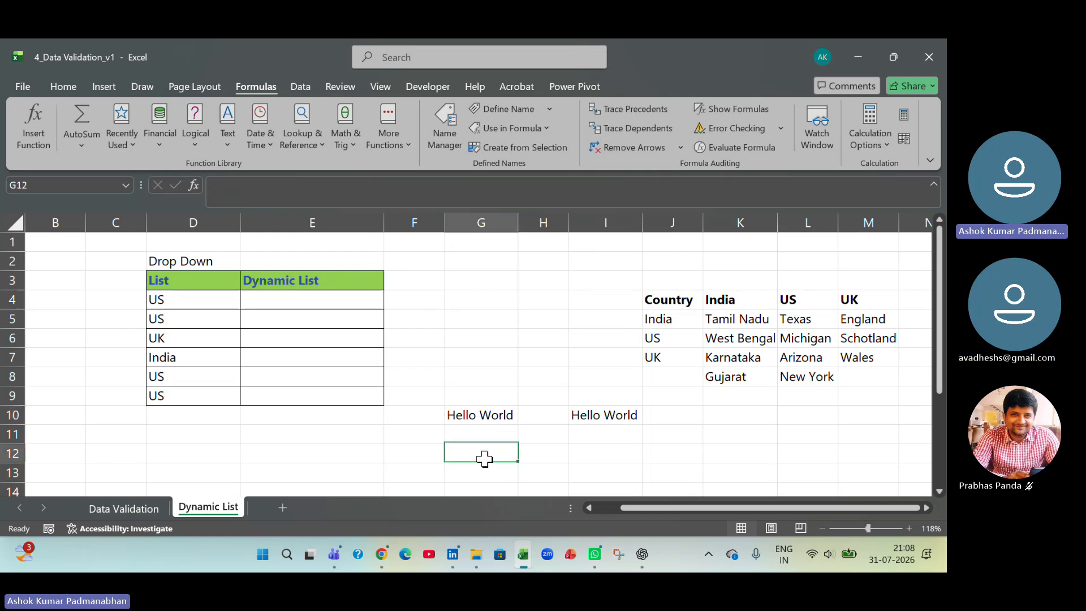
{"action": "type", "text": "g10"}
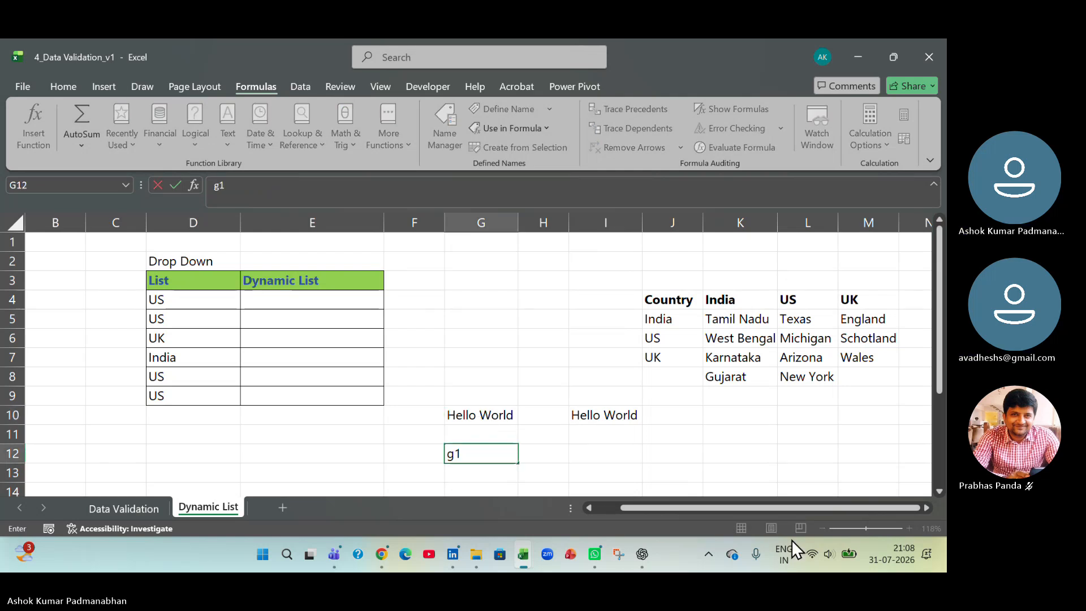
{"action": "key", "text": "Return"}
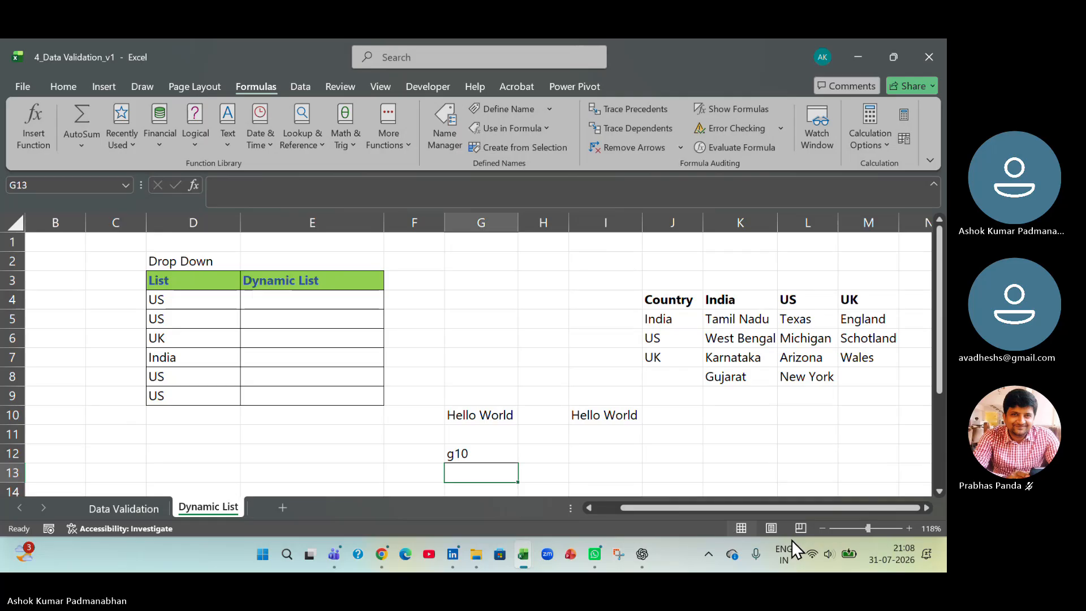
- Reference the address text in G12 from cell I12 with the formula =G12
{"action": "key", "text": "Up"}
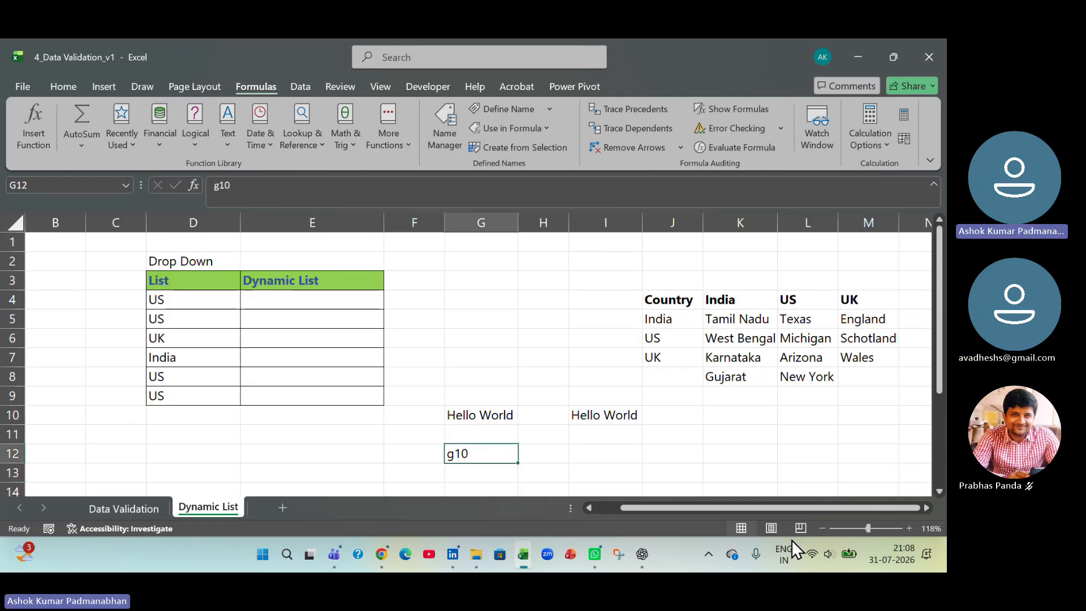
{"action": "key", "text": "Right"}
{"action": "key", "text": "Right"}
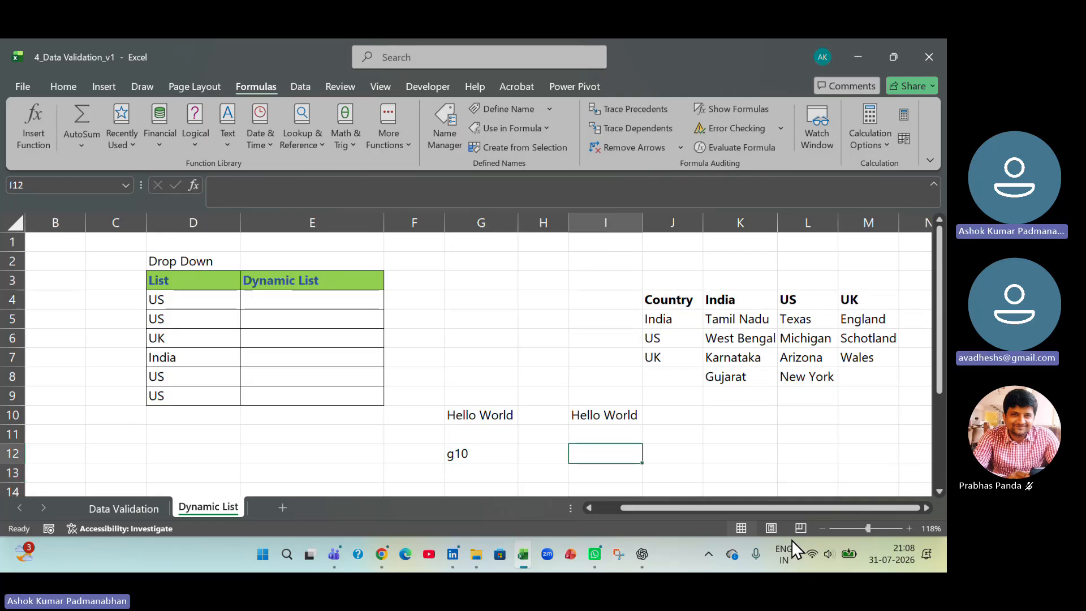
{"action": "type", "text": "="}
{"action": "key", "text": "Left"}
{"action": "key", "text": "Left"}
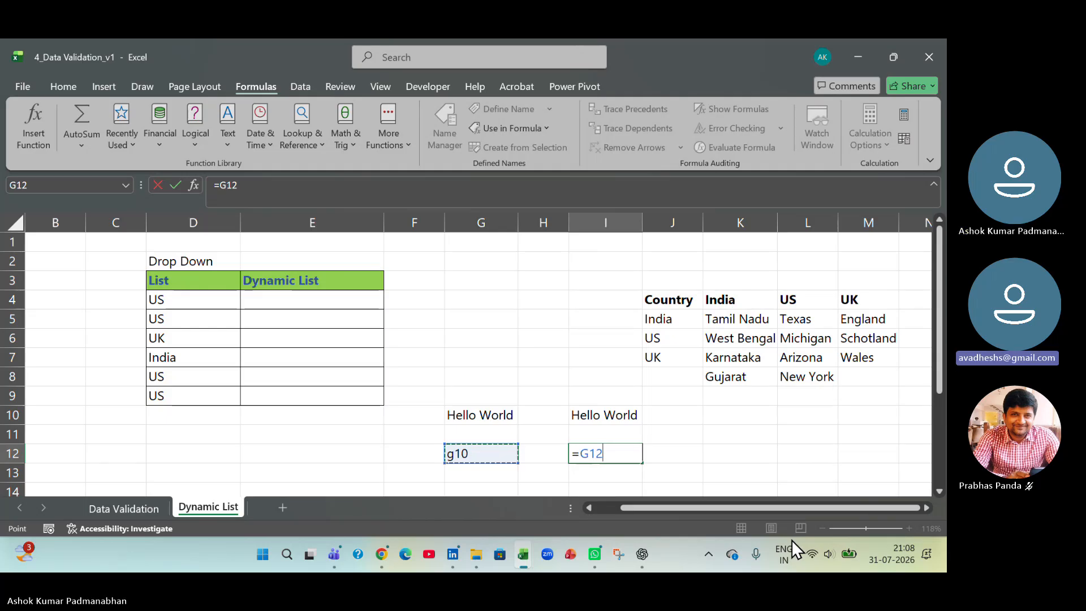
{"action": "key", "text": "Return"}
{"action": "key", "text": "Up"}
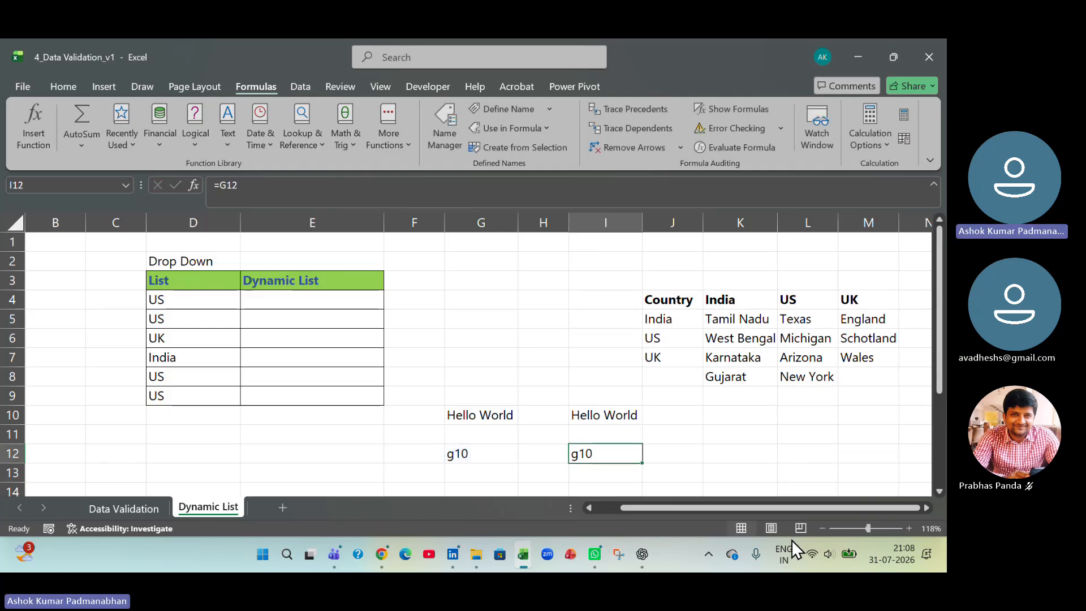
- Compare the formula in I12 with the address text in G12 and the content of the cell it names, G10
{"action": "key", "text": "Left"}
{"action": "key", "text": "Left"}
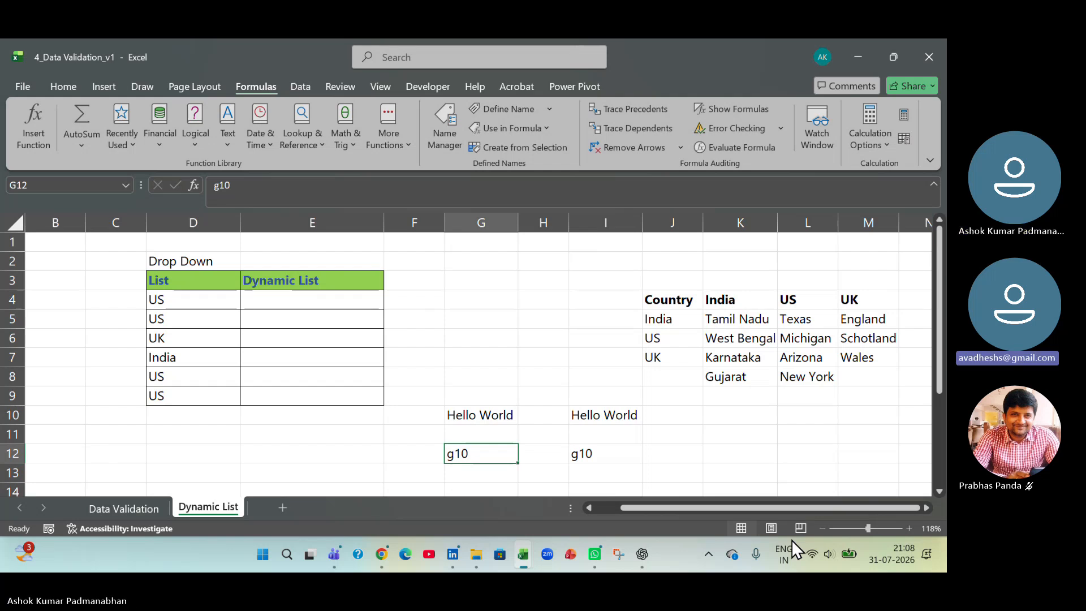
{"action": "key", "text": "Right"}
{"action": "key", "text": "Right"}
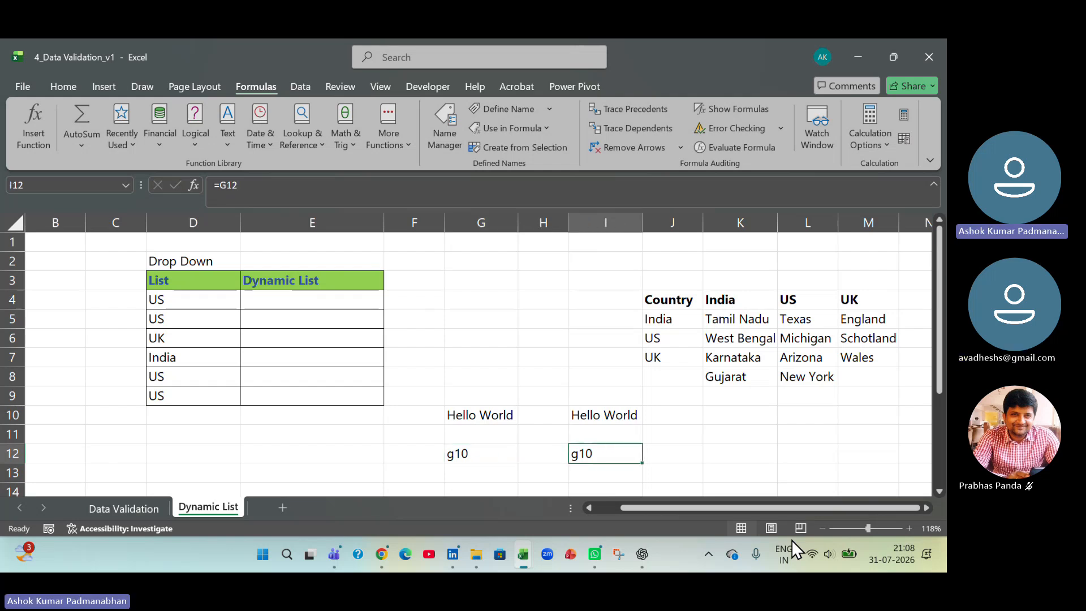
{"action": "key", "text": "F2"}
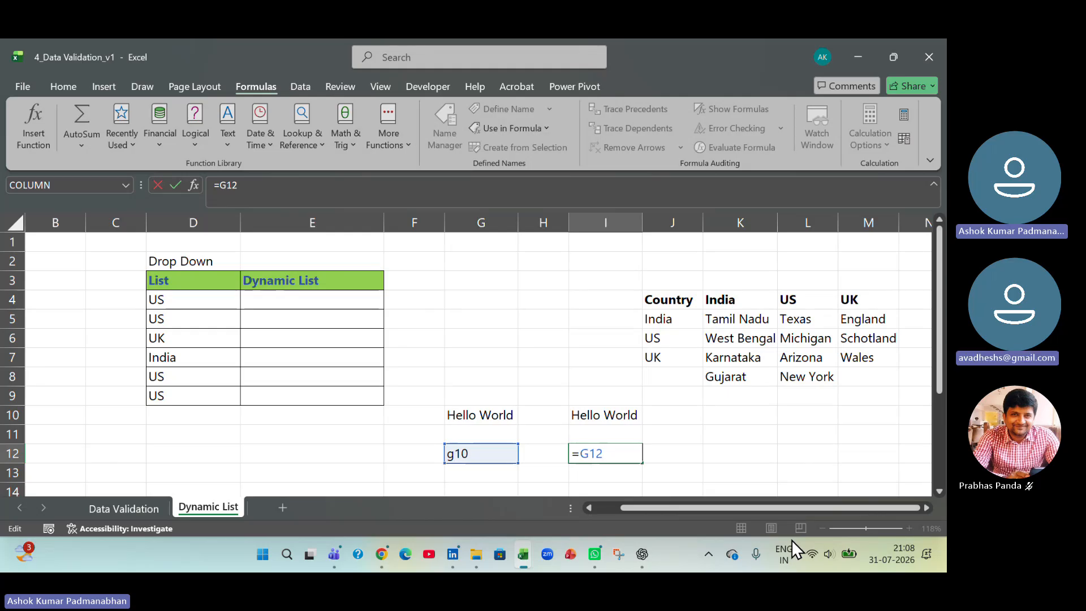
{"action": "key", "text": "Return"}
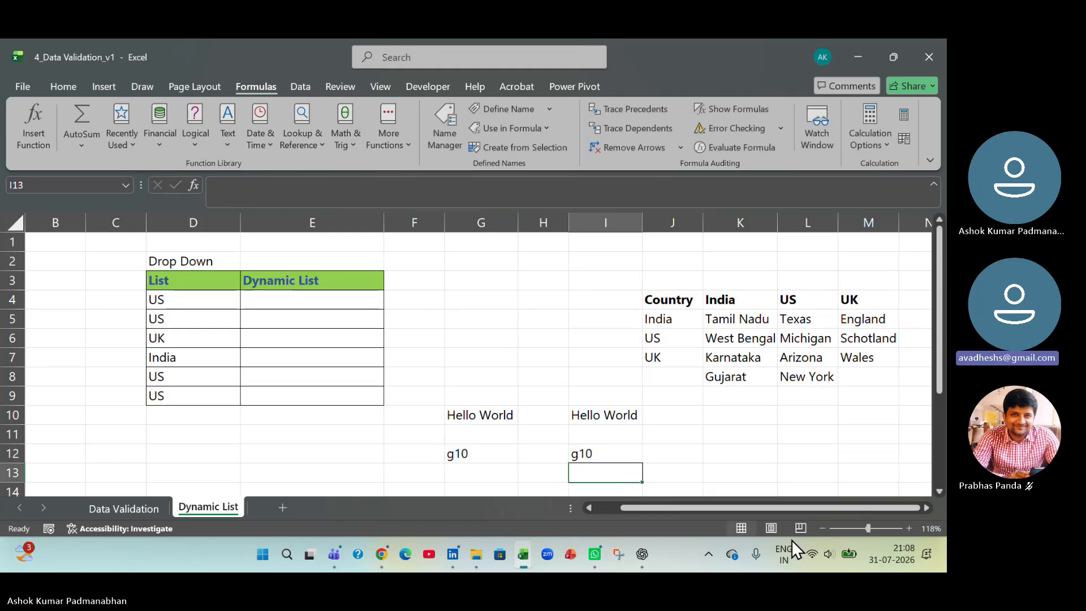
{"action": "left_click", "coordinate": [479, 453]}
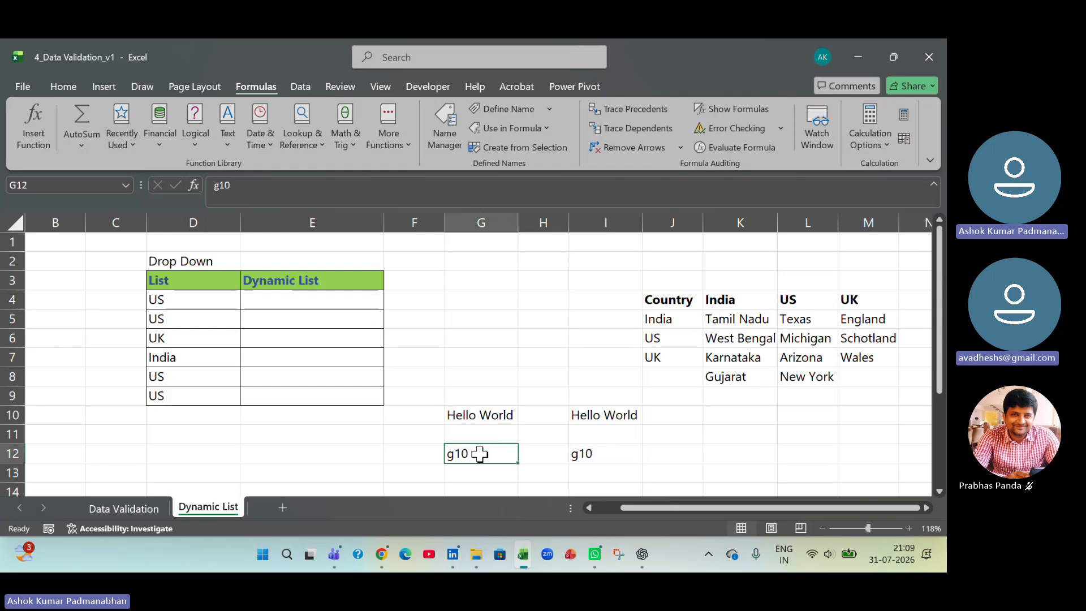
{"action": "left_click", "coordinate": [462, 416]}
{"action": "left_click", "coordinate": [472, 453]}
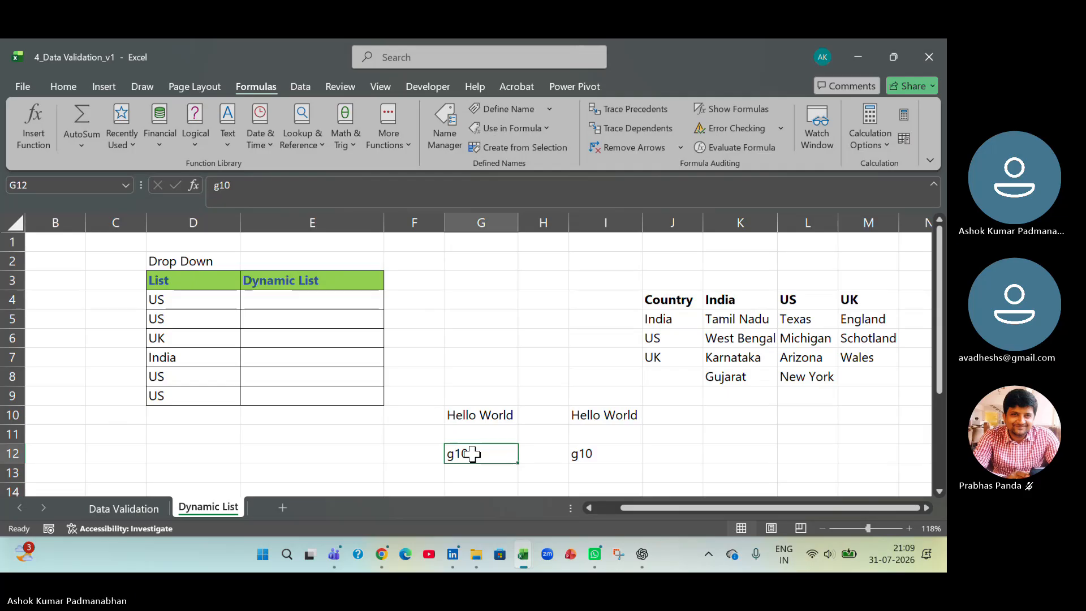
{"action": "left_click", "coordinate": [583, 453]}
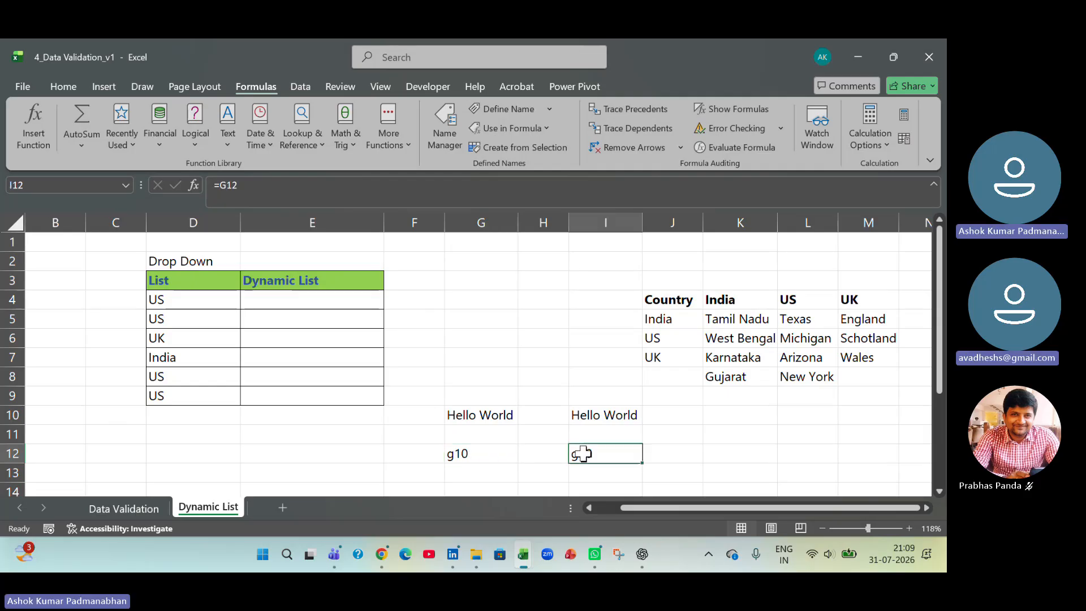
{"action": "left_click", "coordinate": [450, 453]}
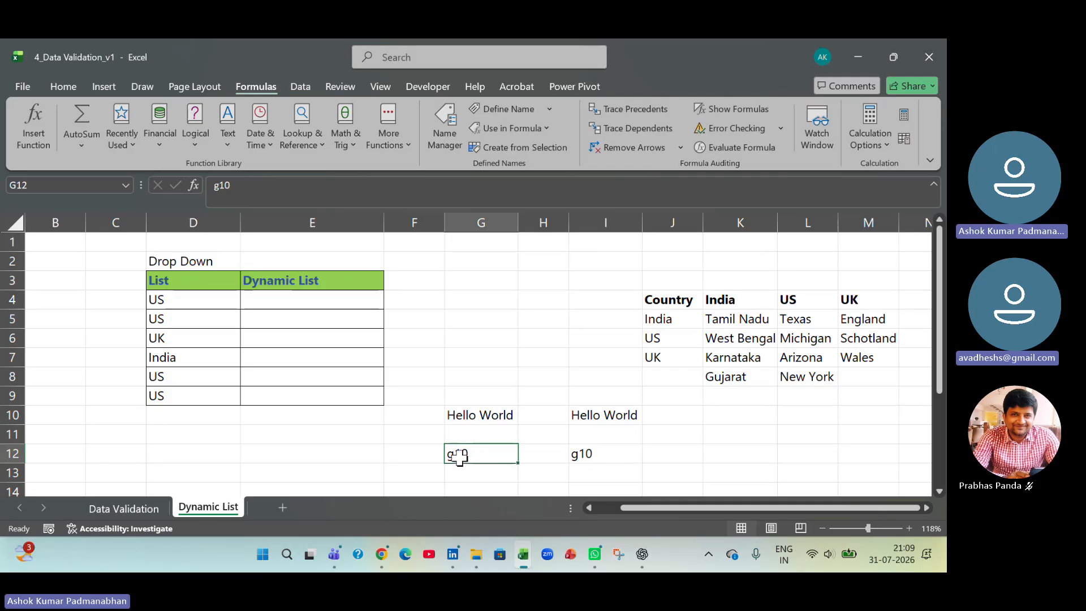
{"action": "left_click", "coordinate": [464, 418]}
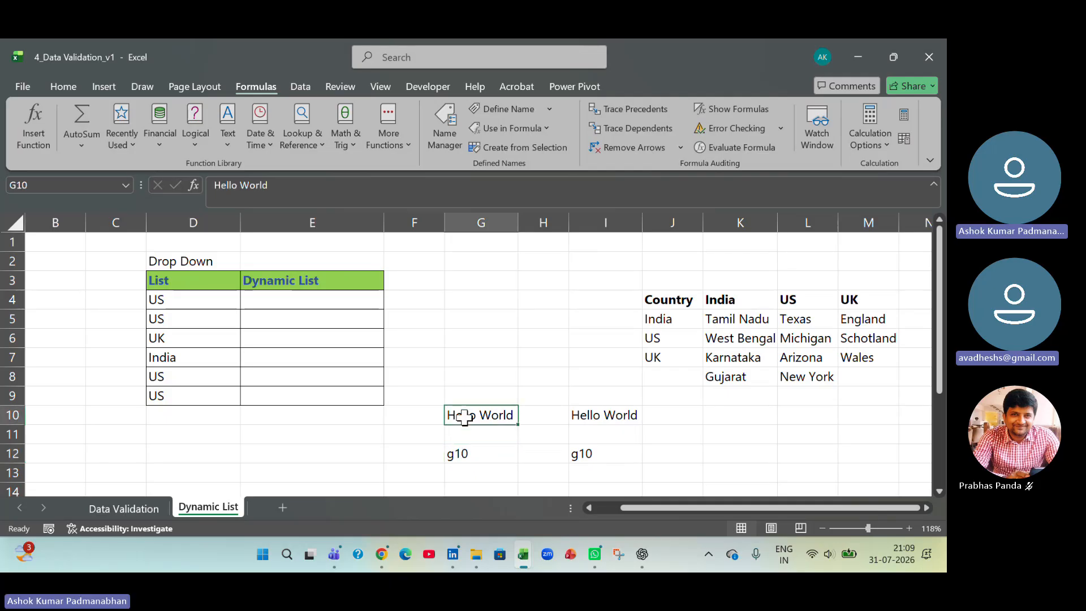
- Wrap the reference in cell I12 in the INDIRECT function as =INDIRECT(G12) and check the finished formula
{"action": "left_click", "coordinate": [616, 453]}
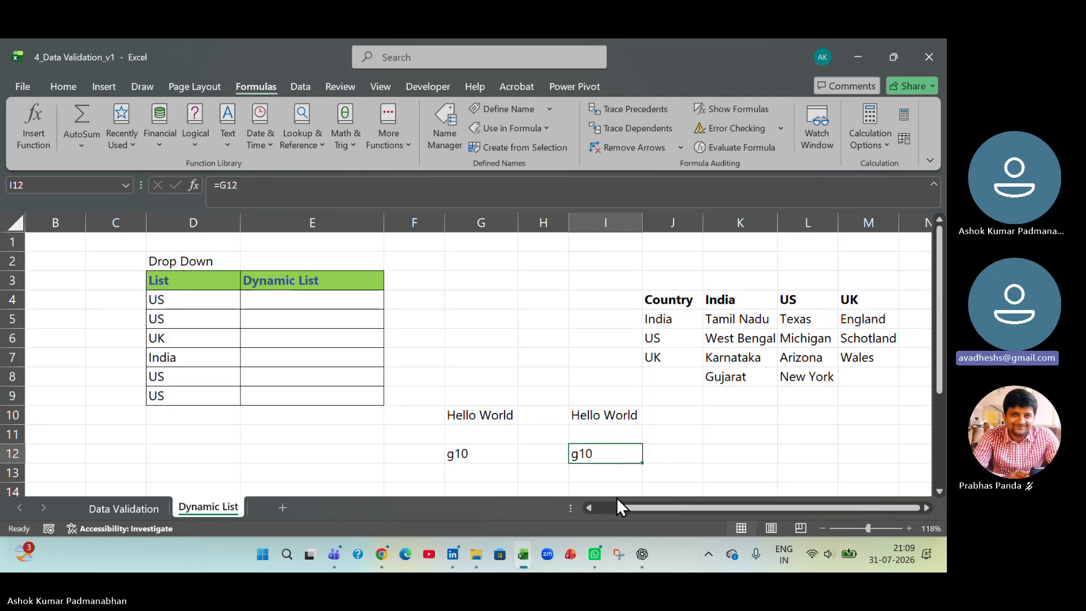
{"action": "left_click", "coordinate": [582, 455]}
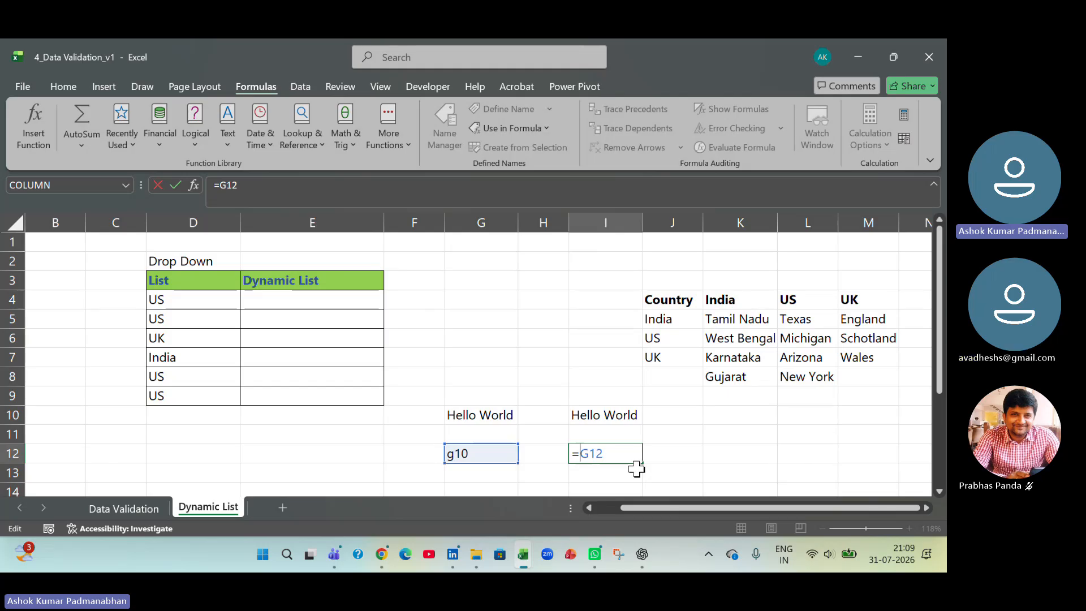
{"action": "type", "text": "indirect"}
{"action": "key", "text": "Tab"}
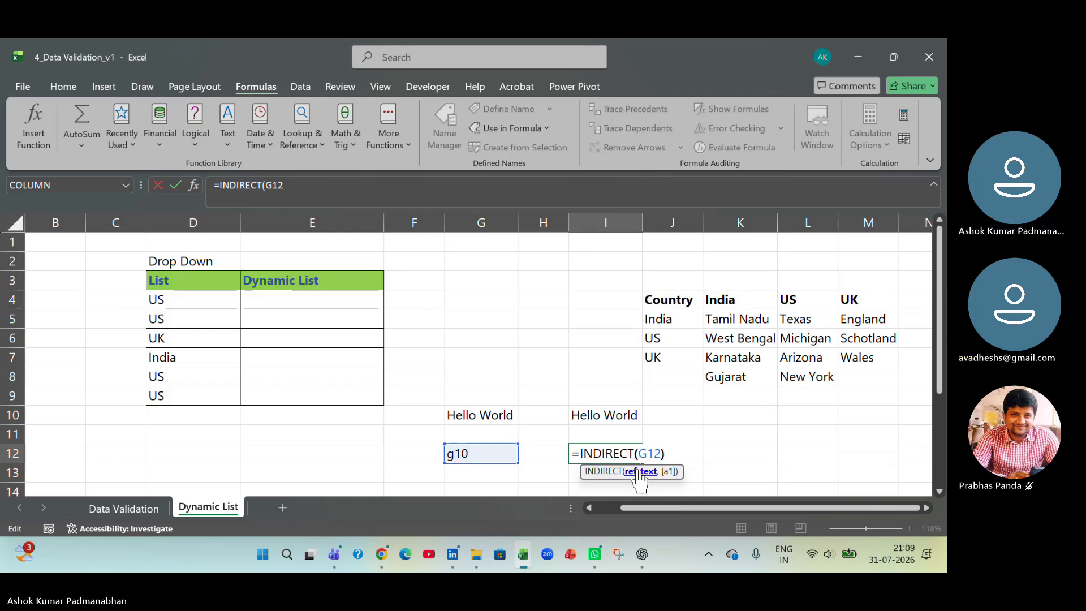
{"action": "type", "text": ")"}
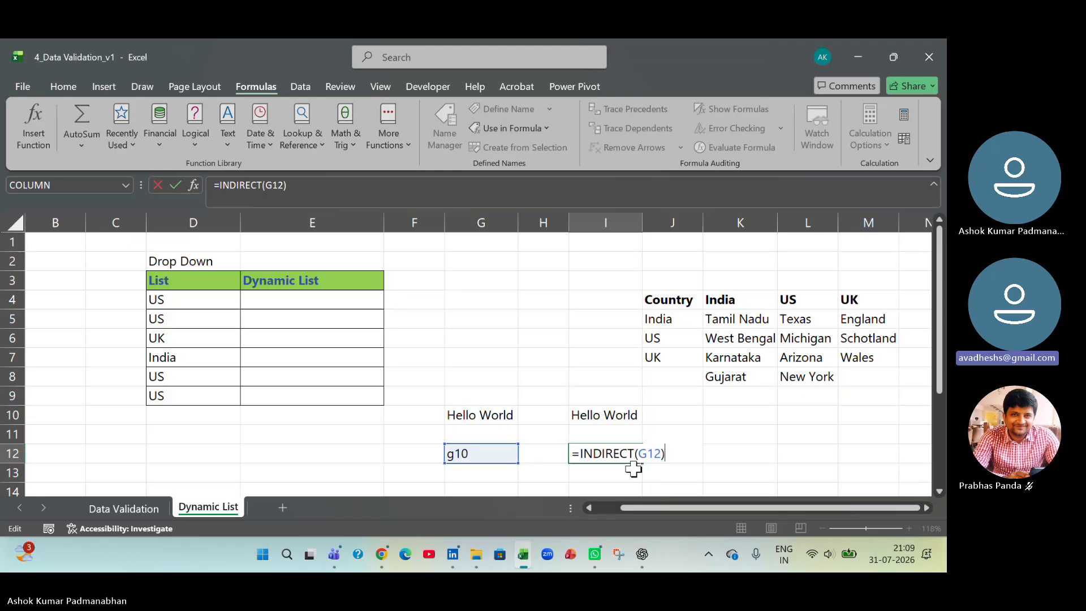
{"action": "key", "text": "Return"}
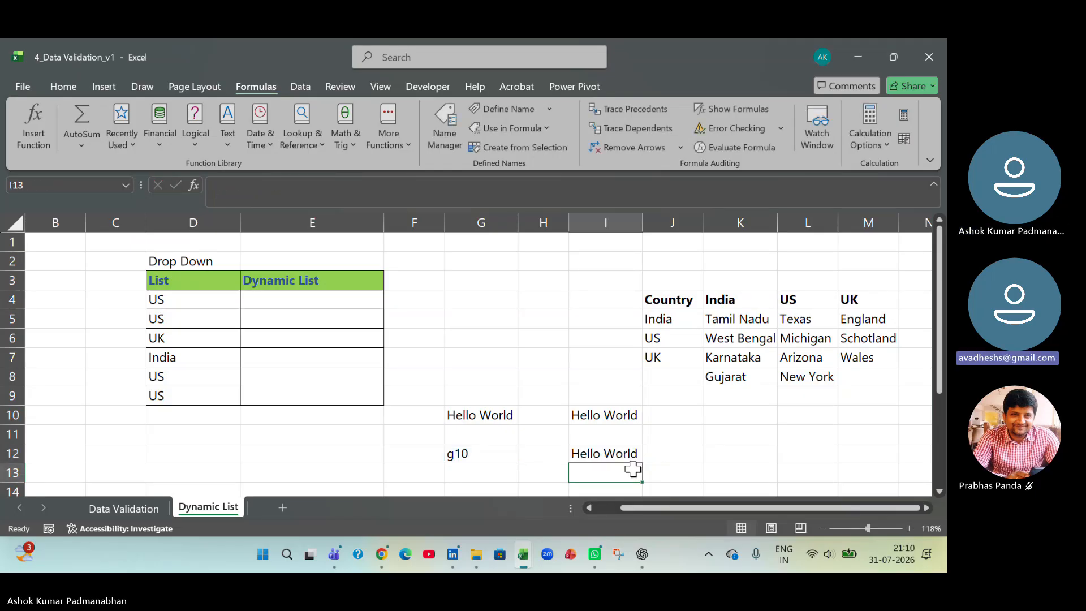
{"action": "key", "text": "Up"}
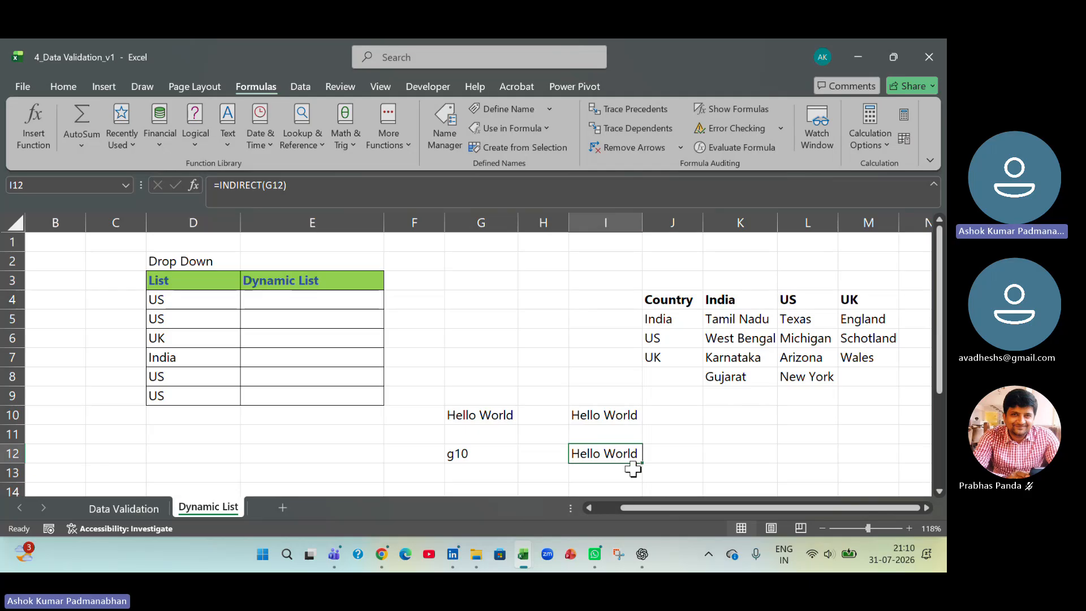
{"action": "key", "text": "F2"}
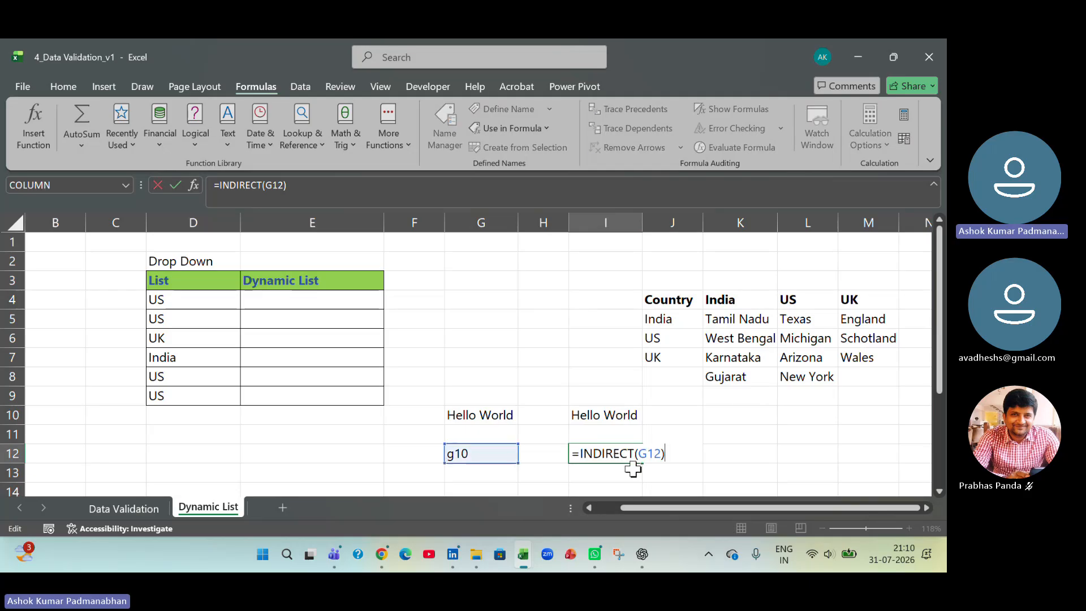
{"action": "key", "text": "Tab"}
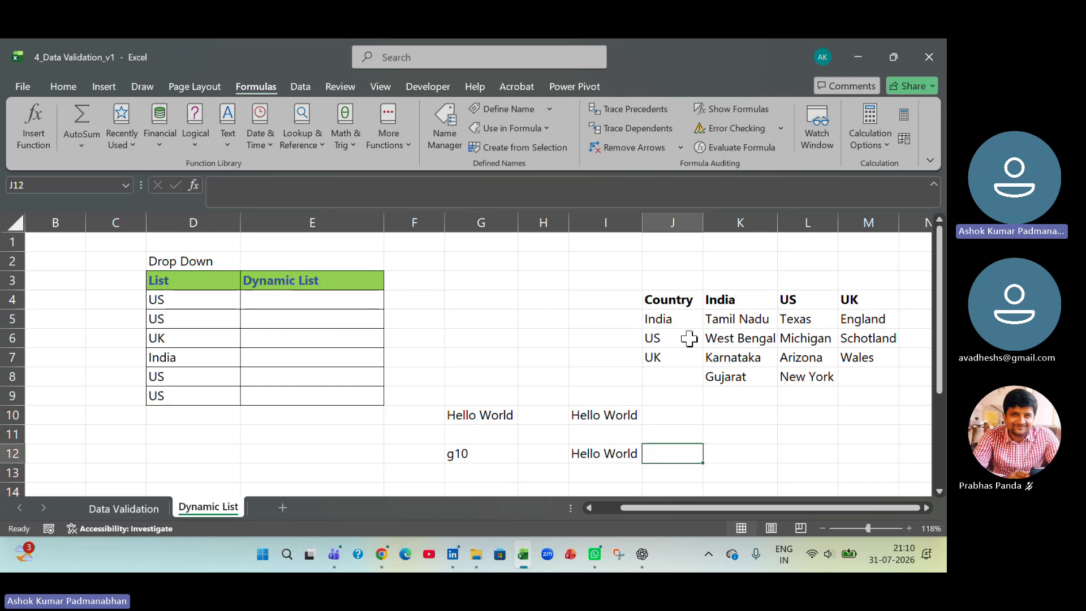
- Compare the Country list with the region table headers, and clear the headers India, US and UK from K4:M4
{"action": "left_click_drag", "start_coordinate": [675, 320], "coordinate": [679, 349]}
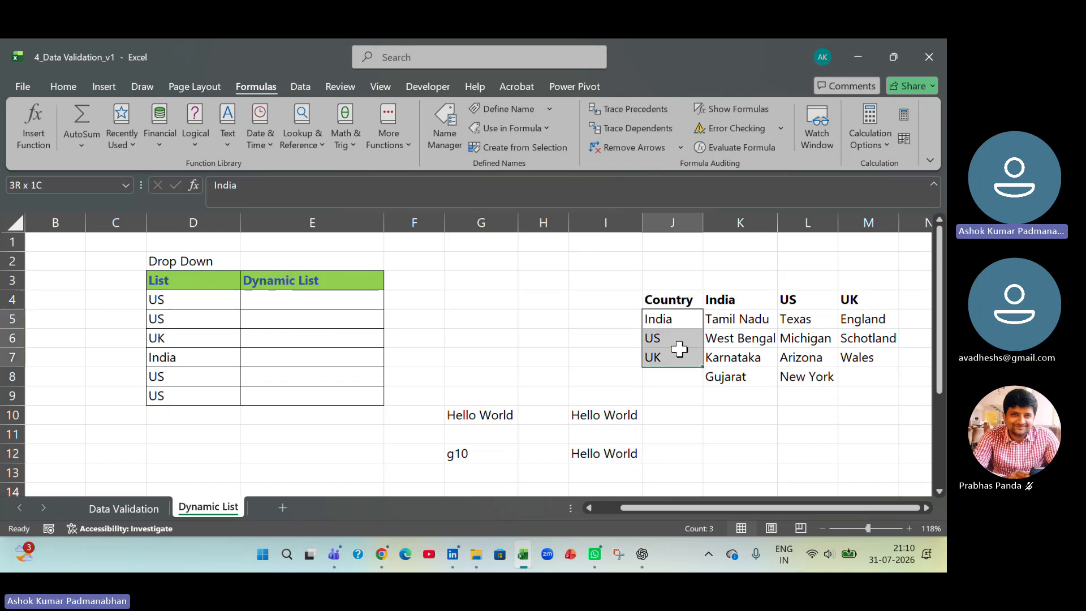
{"action": "left_click", "coordinate": [679, 349]}
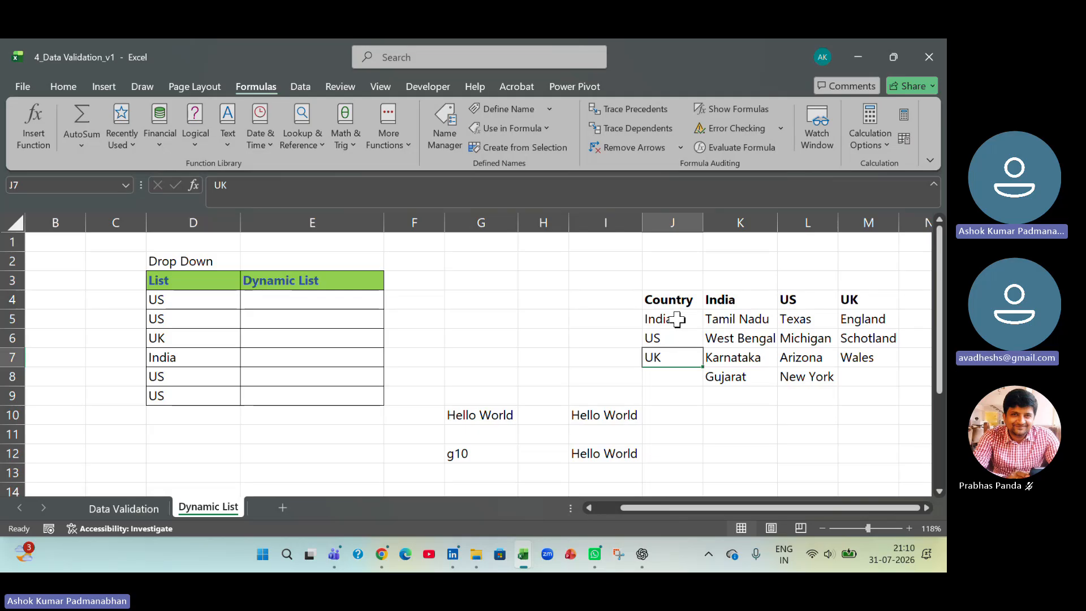
{"action": "left_click_drag", "start_coordinate": [677, 320], "coordinate": [679, 355]}
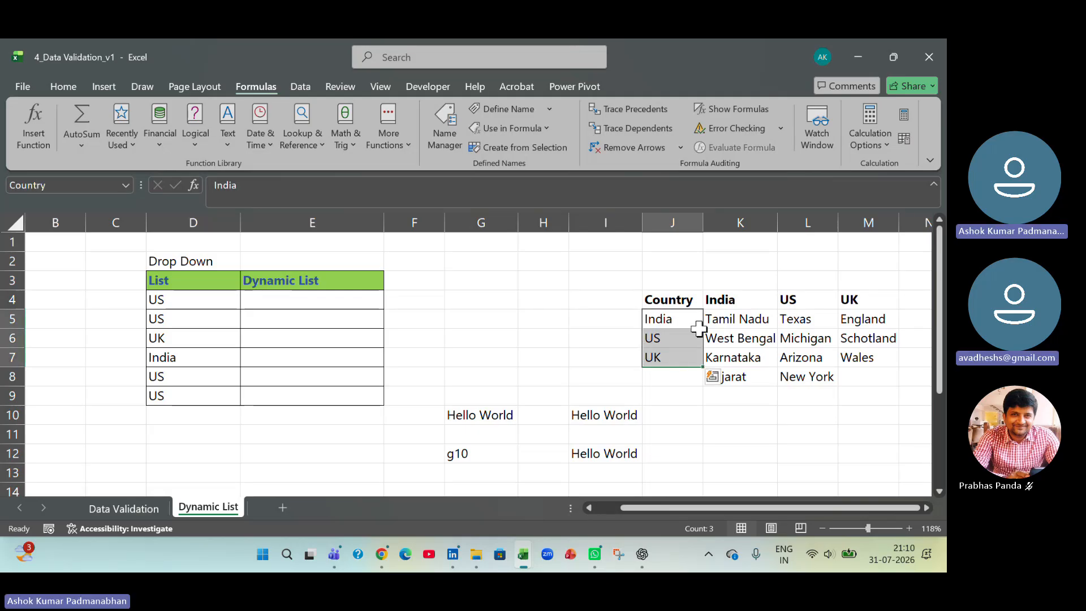
{"action": "left_click_drag", "start_coordinate": [725, 301], "coordinate": [863, 300]}
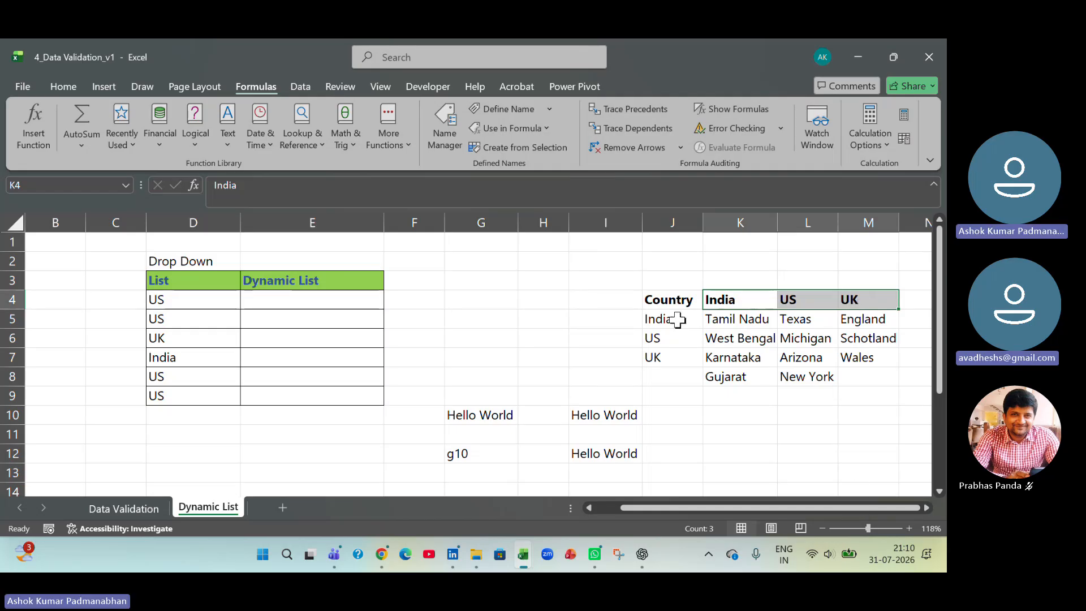
{"action": "left_click_drag", "start_coordinate": [756, 301], "coordinate": [853, 294]}
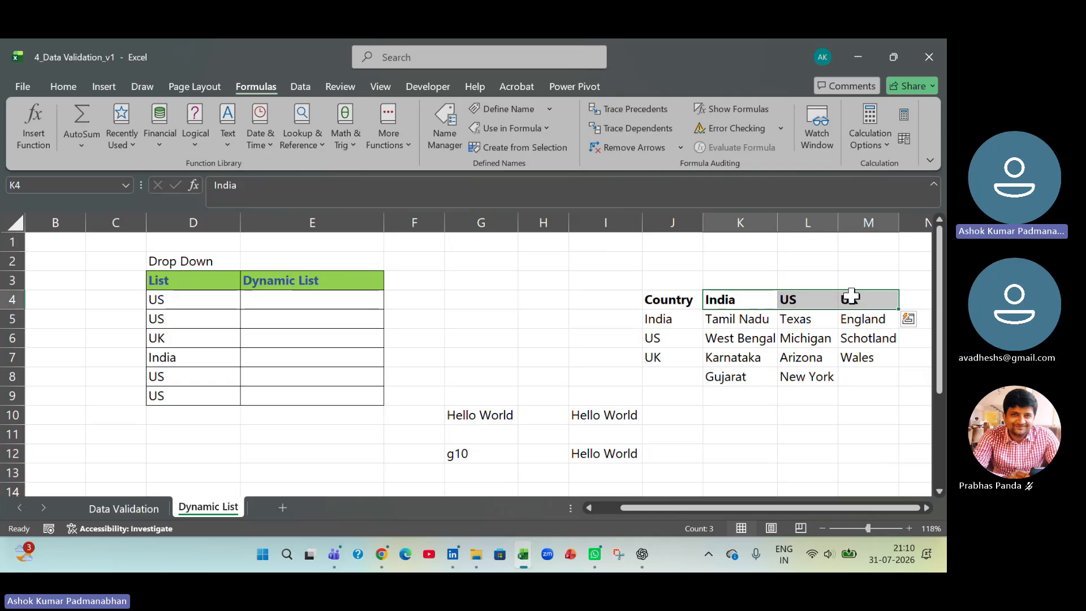
{"action": "key", "text": "Delete"}
- Copy the country names in J5:J7 and paste them transposed as region headers starting at K4 using Paste Special
{"action": "left_click", "coordinate": [680, 324]}
{"action": "left_click_drag", "start_coordinate": [680, 324], "coordinate": [678, 354]}
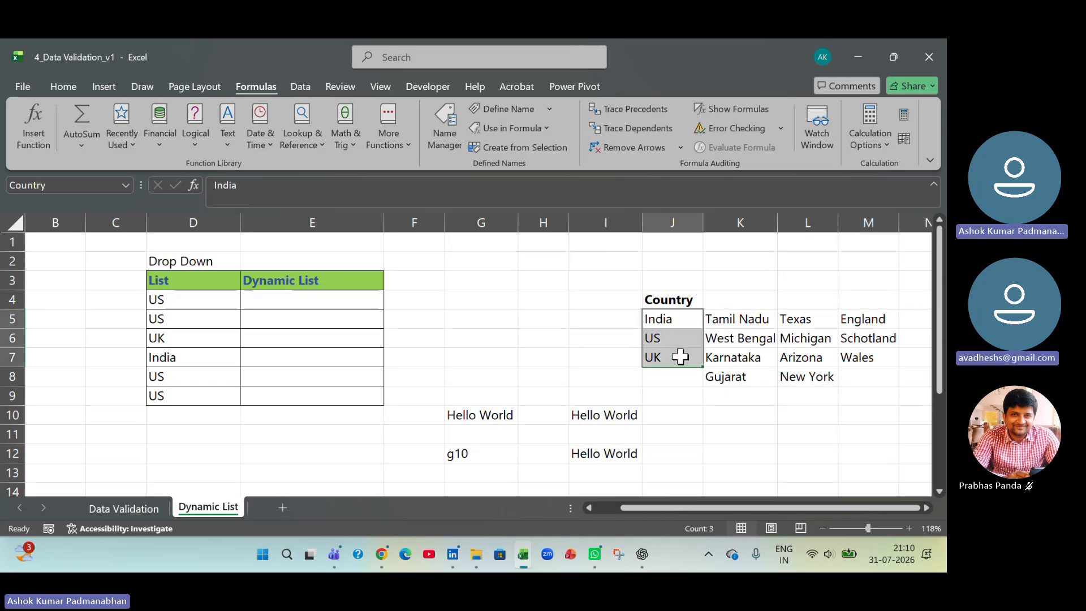
{"action": "key", "text": "ctrl+c"}
{"action": "left_click", "coordinate": [766, 300]}
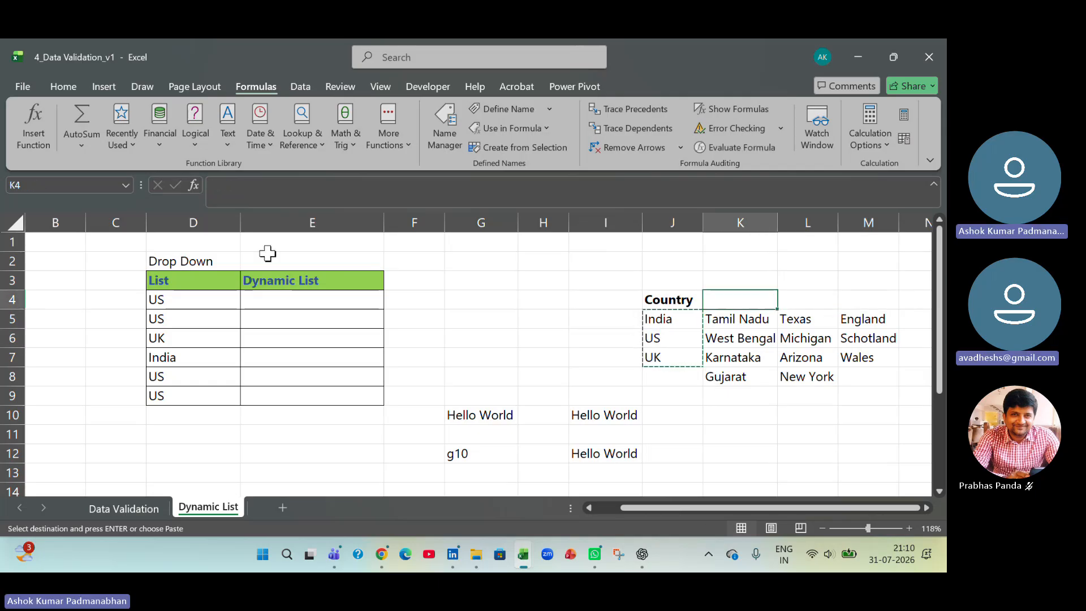
{"action": "left_click", "coordinate": [61, 87]}
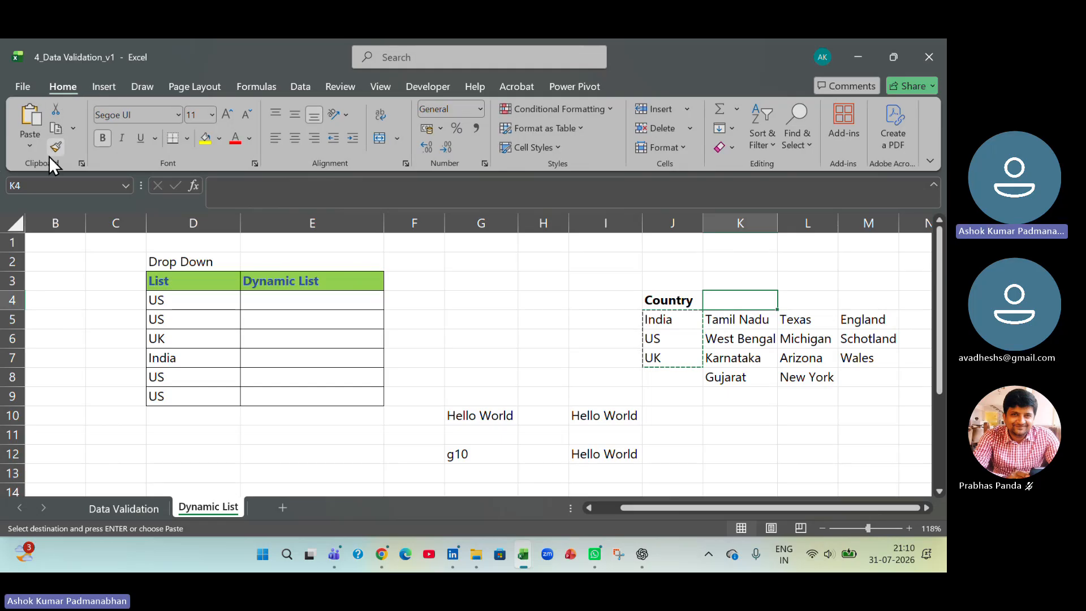
{"action": "left_click", "coordinate": [31, 146]}
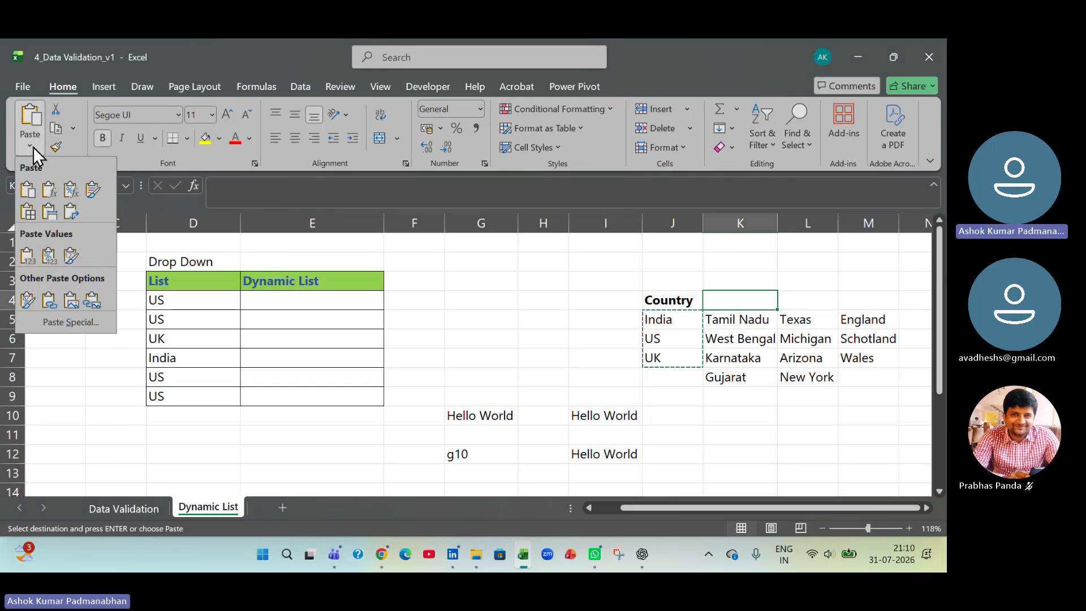
{"action": "left_click", "coordinate": [80, 320]}
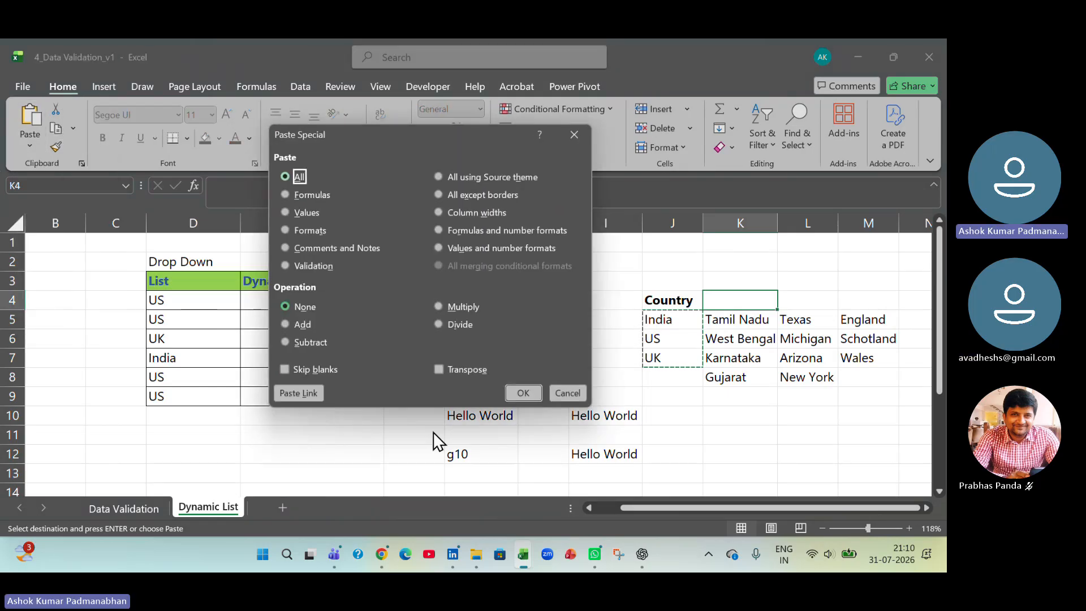
{"action": "left_click", "coordinate": [440, 371]}
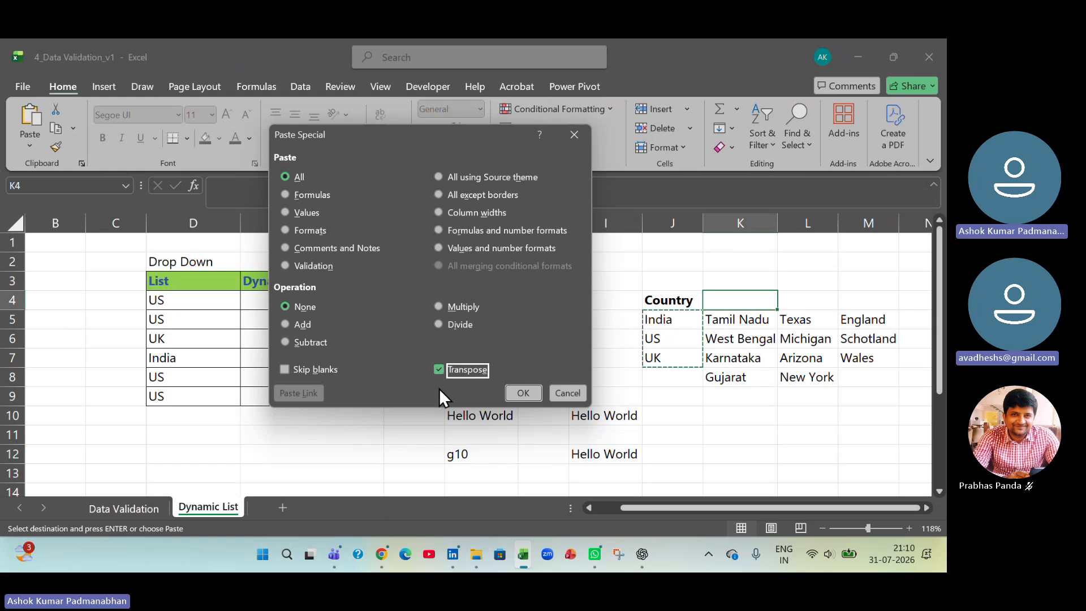
{"action": "left_click", "coordinate": [523, 392]}
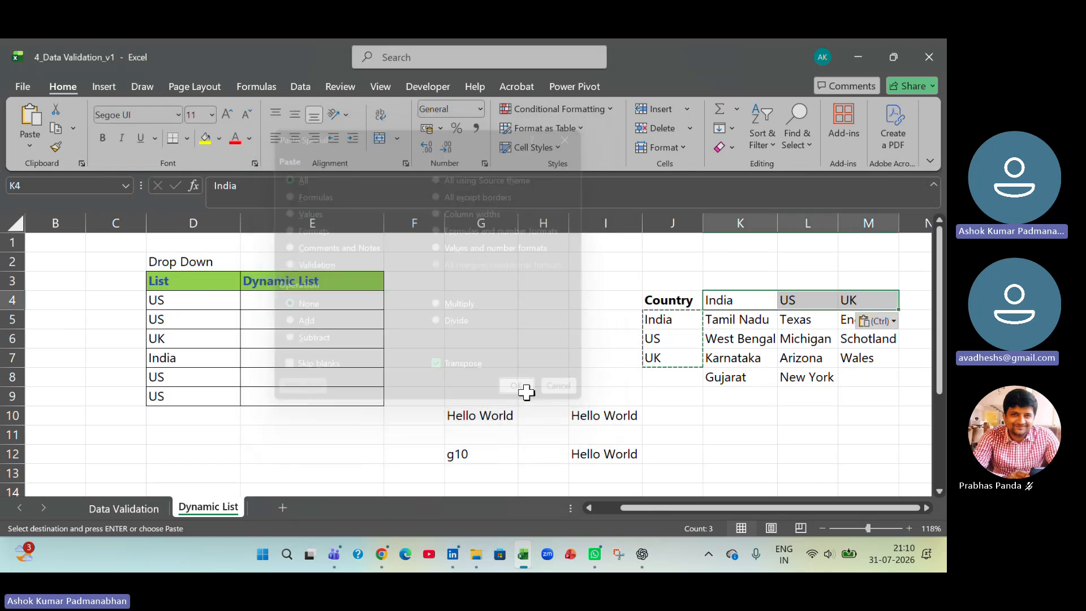
{"action": "key", "text": "Escape"}
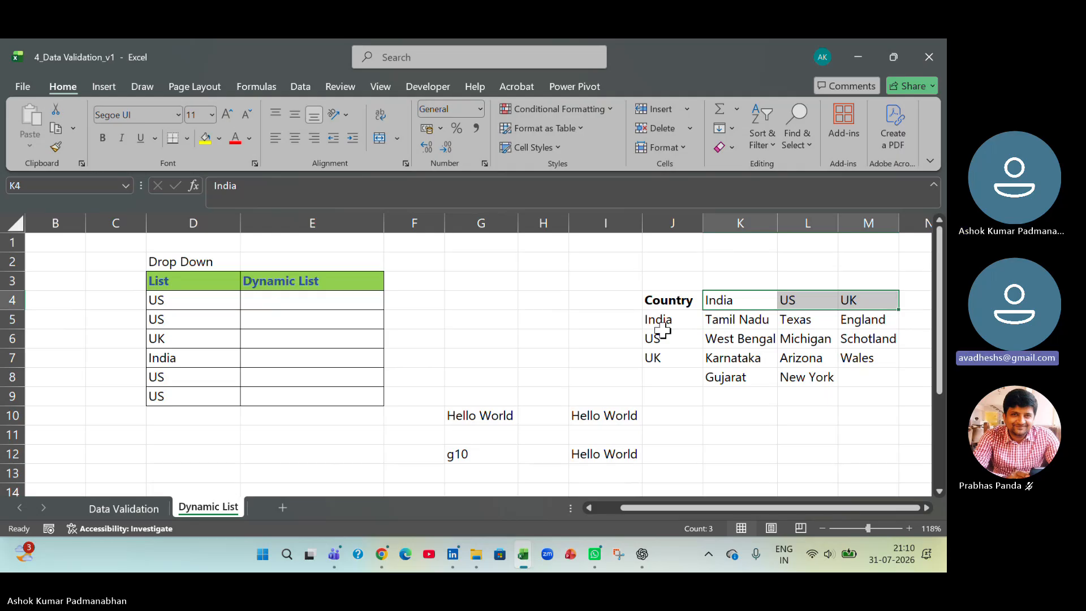
- Review each country's regions and create named ranges from the table K4:M8, using only the top row for the names
{"action": "left_click", "coordinate": [737, 299]}
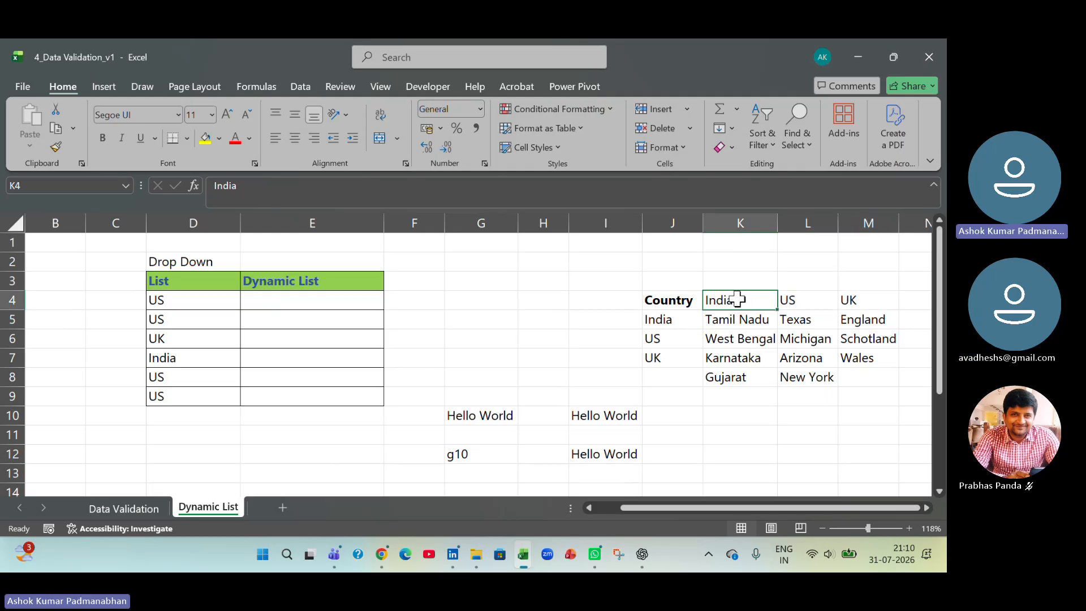
{"action": "left_click_drag", "start_coordinate": [736, 315], "coordinate": [737, 377]}
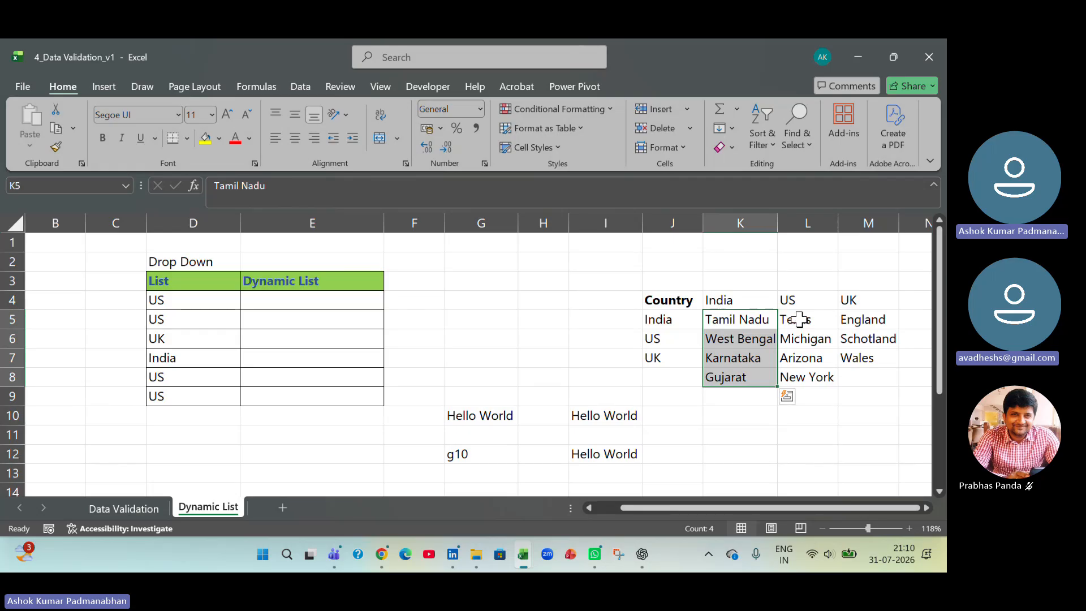
{"action": "left_click", "coordinate": [798, 301]}
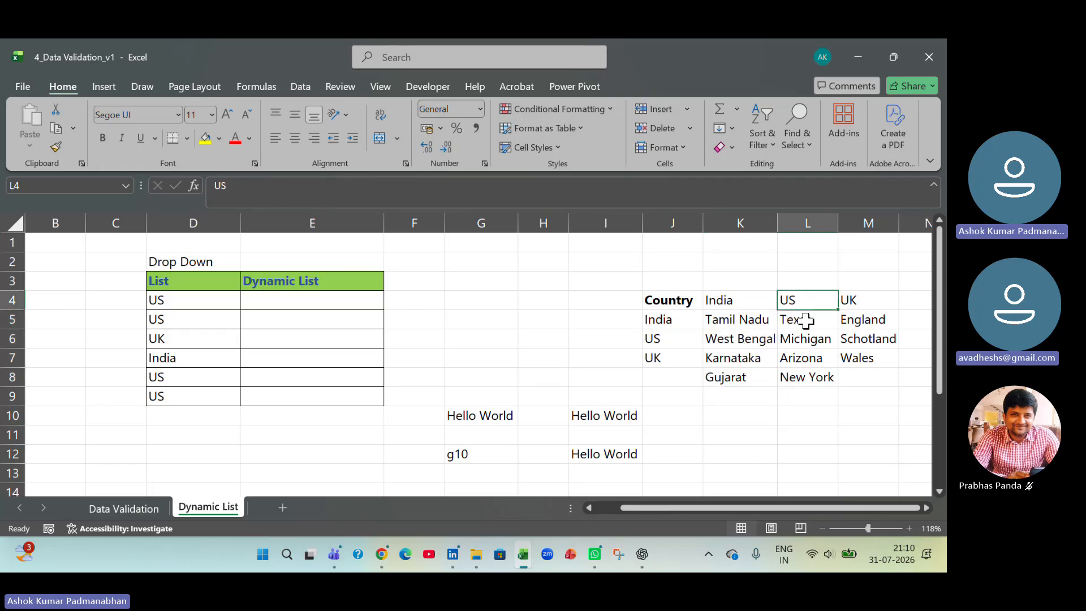
{"action": "left_click_drag", "start_coordinate": [794, 317], "coordinate": [810, 379]}
{"action": "left_click", "coordinate": [854, 300]}
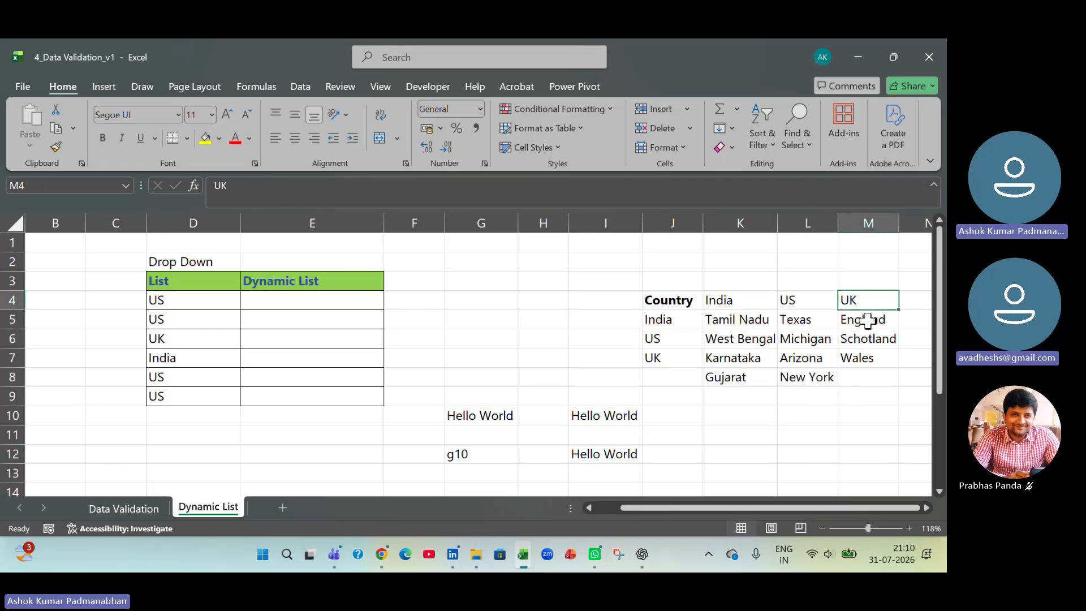
{"action": "left_click_drag", "start_coordinate": [863, 318], "coordinate": [875, 365]}
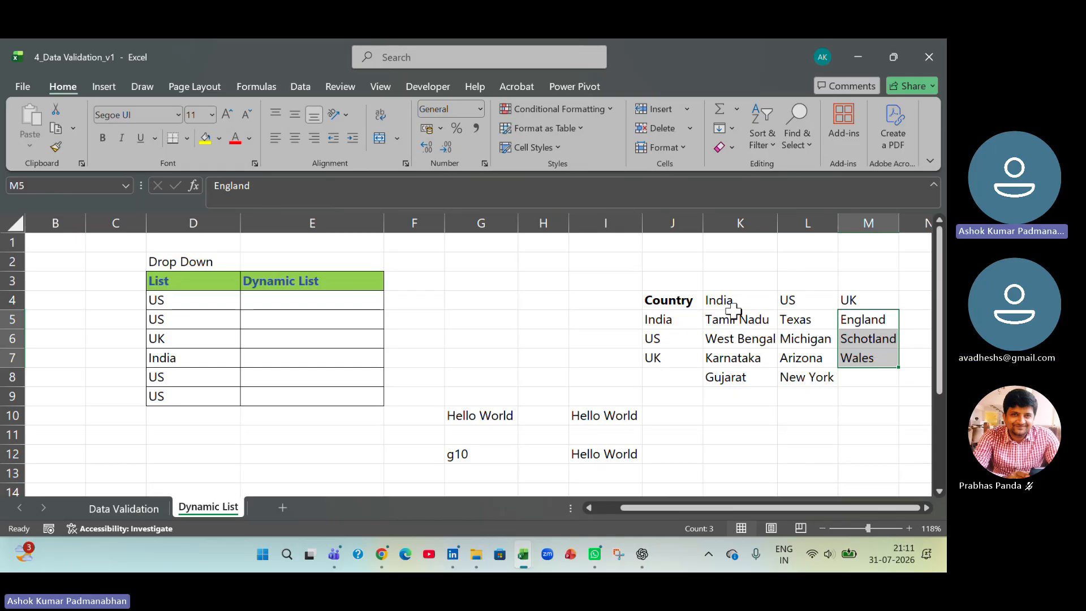
{"action": "left_click_drag", "start_coordinate": [732, 305], "coordinate": [851, 376]}
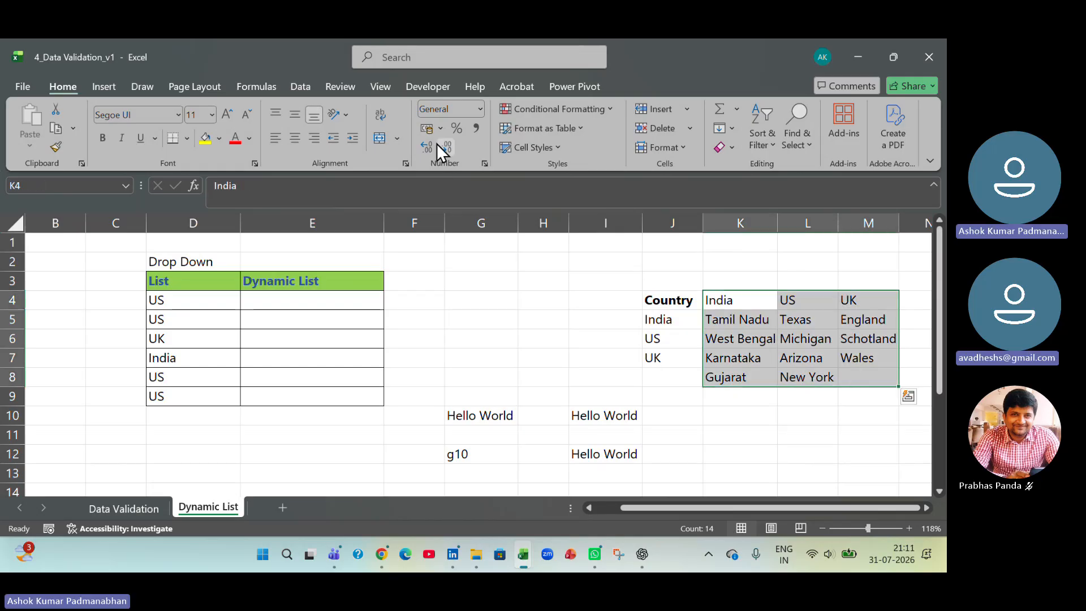
{"action": "left_click", "coordinate": [263, 87]}
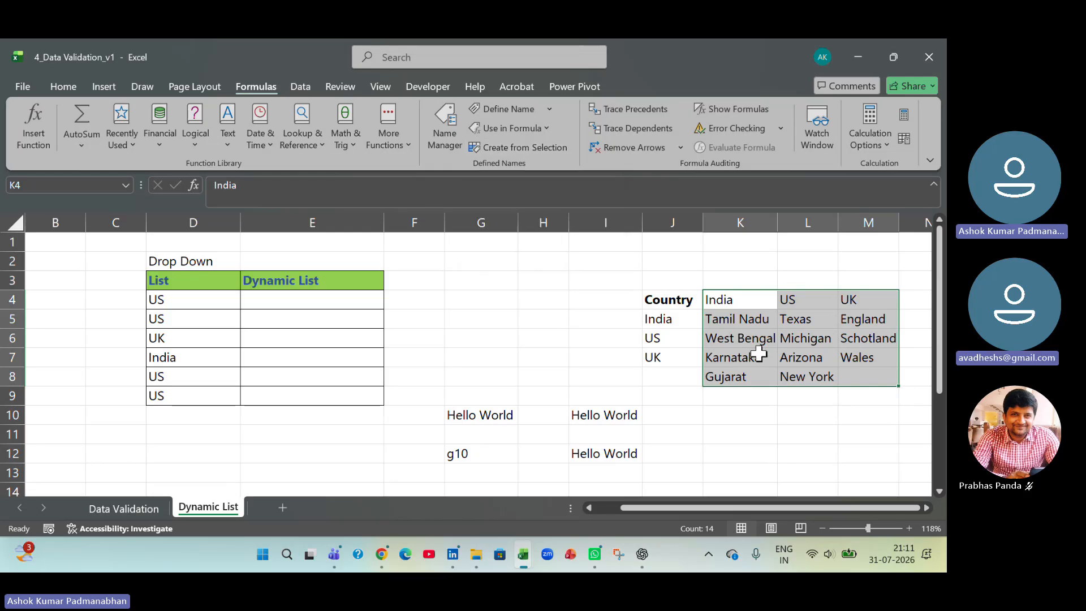
{"action": "left_click", "coordinate": [524, 145]}
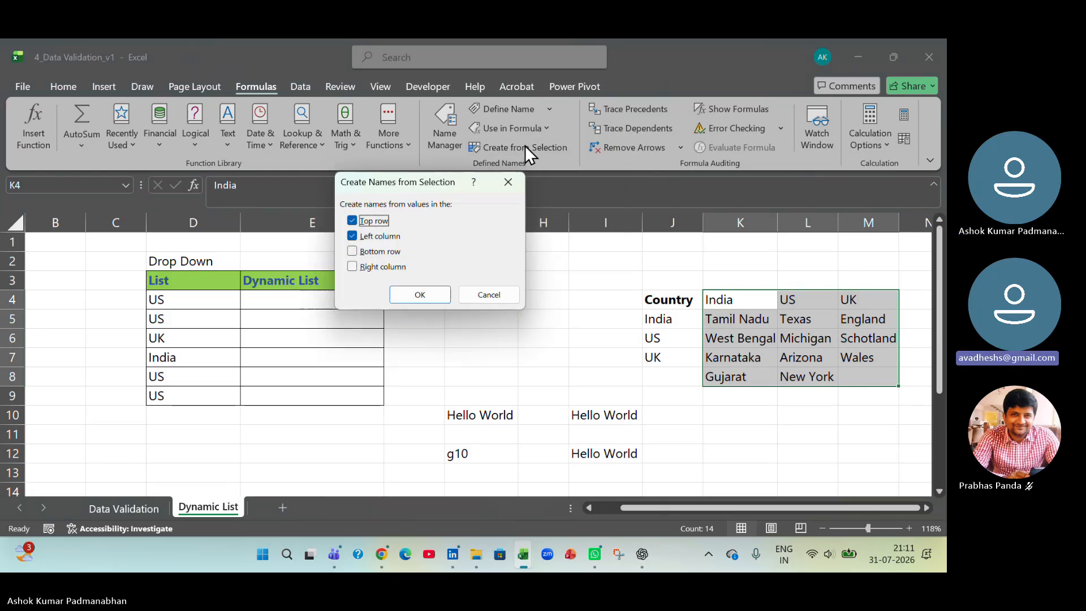
{"action": "left_click", "coordinate": [382, 236]}
{"action": "left_click", "coordinate": [420, 294]}
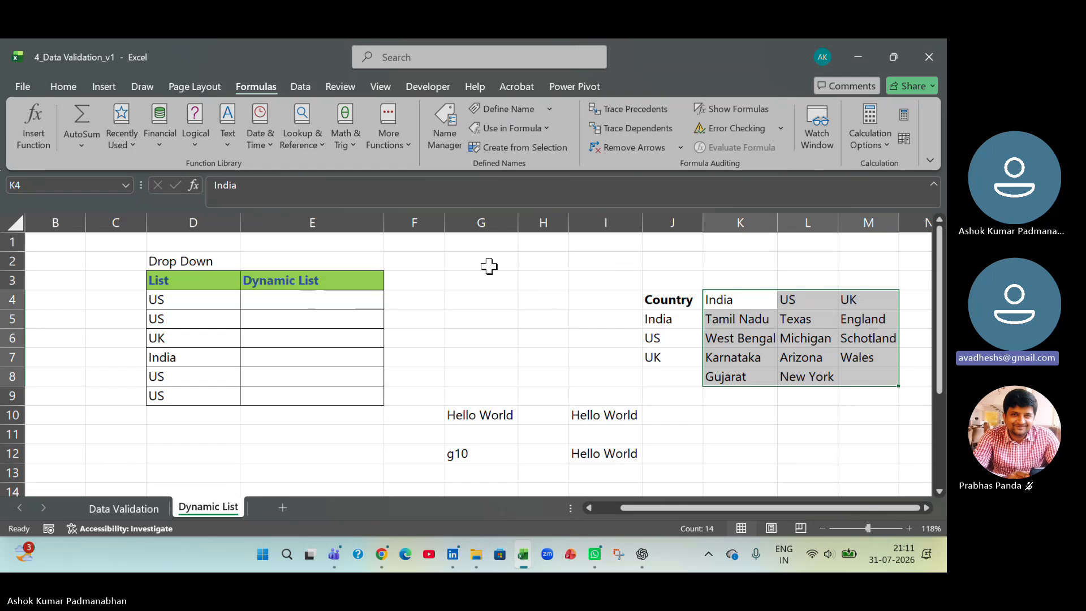
- Inspect in the Name Manager which cell ranges the names India, UK and US refer to
{"action": "left_click", "coordinate": [450, 145]}
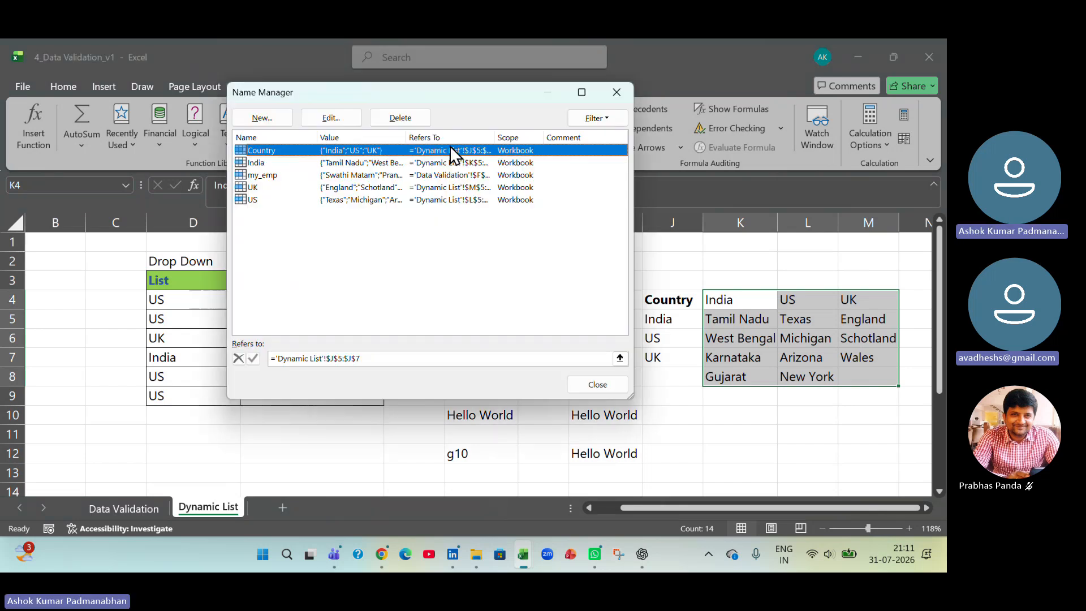
{"action": "left_click", "coordinate": [258, 165]}
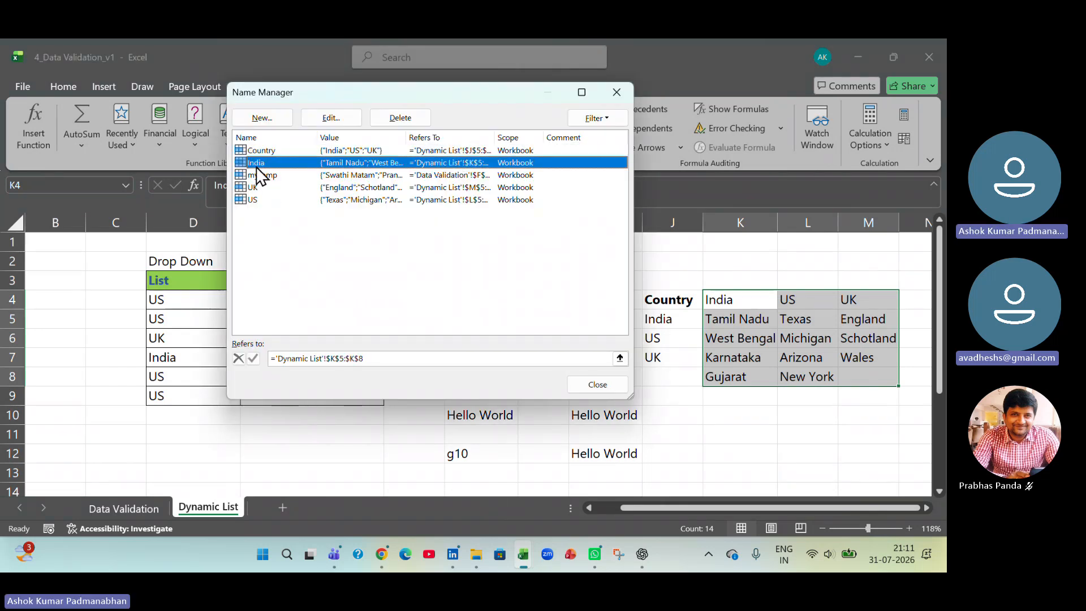
{"action": "left_click", "coordinate": [620, 358]}
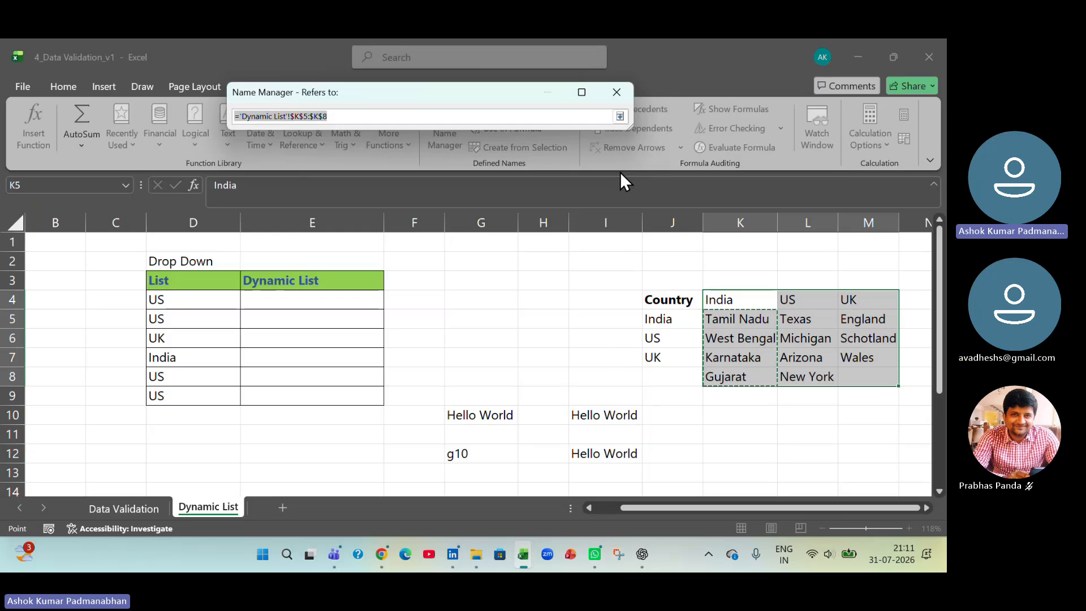
{"action": "left_click", "coordinate": [621, 94]}
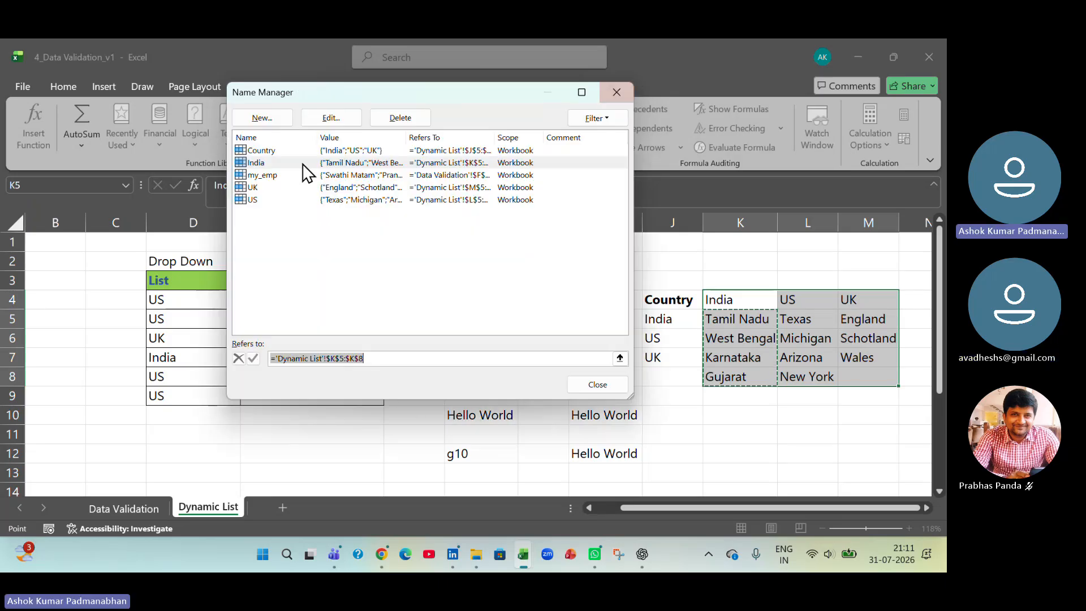
{"action": "left_click", "coordinate": [252, 187]}
{"action": "left_click", "coordinate": [620, 358]}
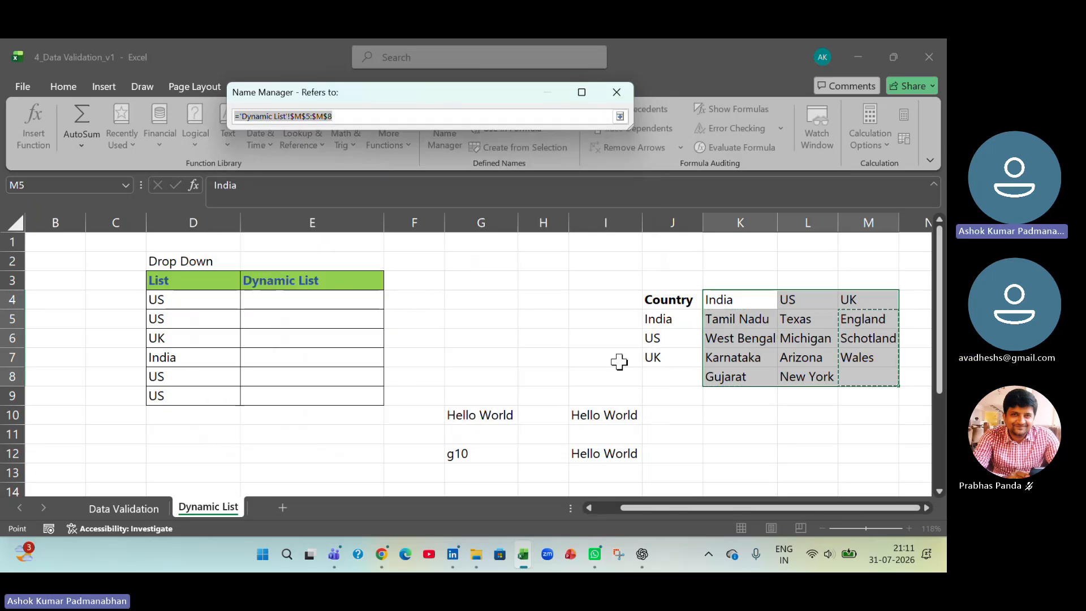
{"action": "left_click", "coordinate": [616, 94]}
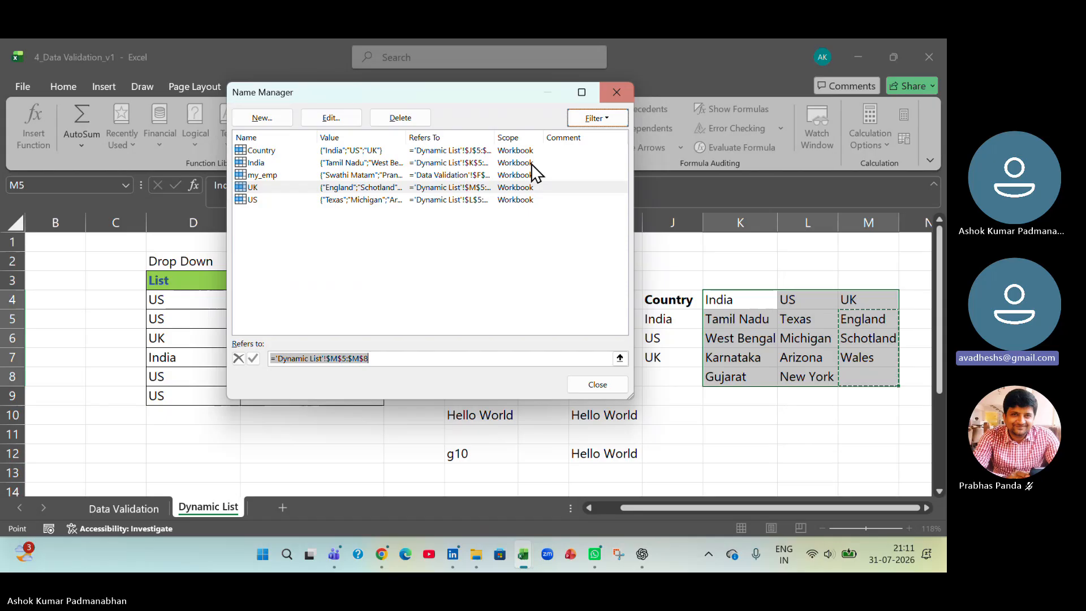
{"action": "left_click", "coordinate": [283, 200]}
{"action": "left_click", "coordinate": [620, 358]}
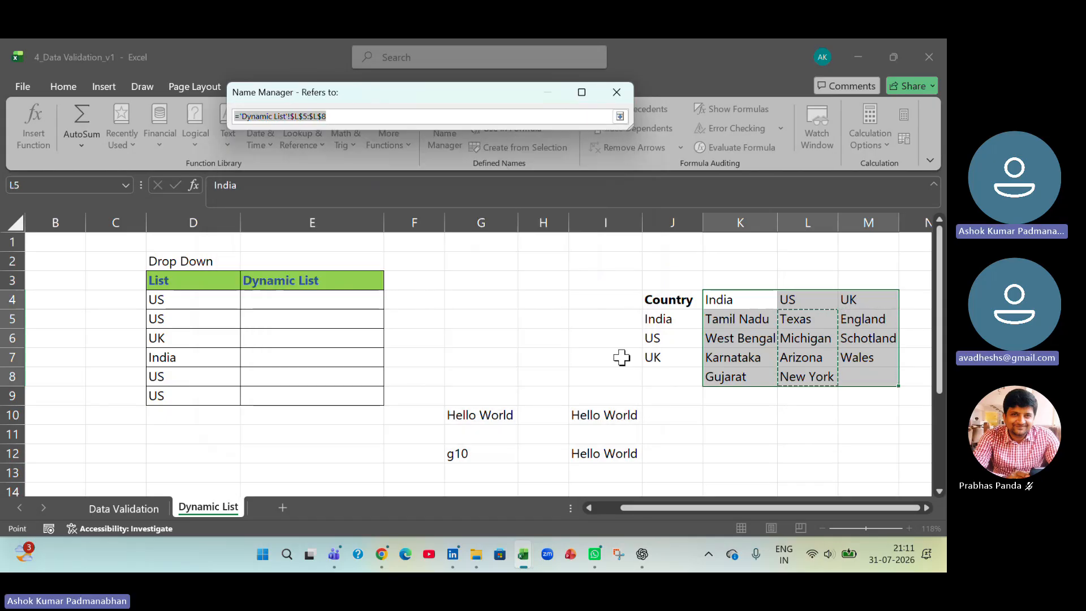
{"action": "left_click", "coordinate": [610, 88]}
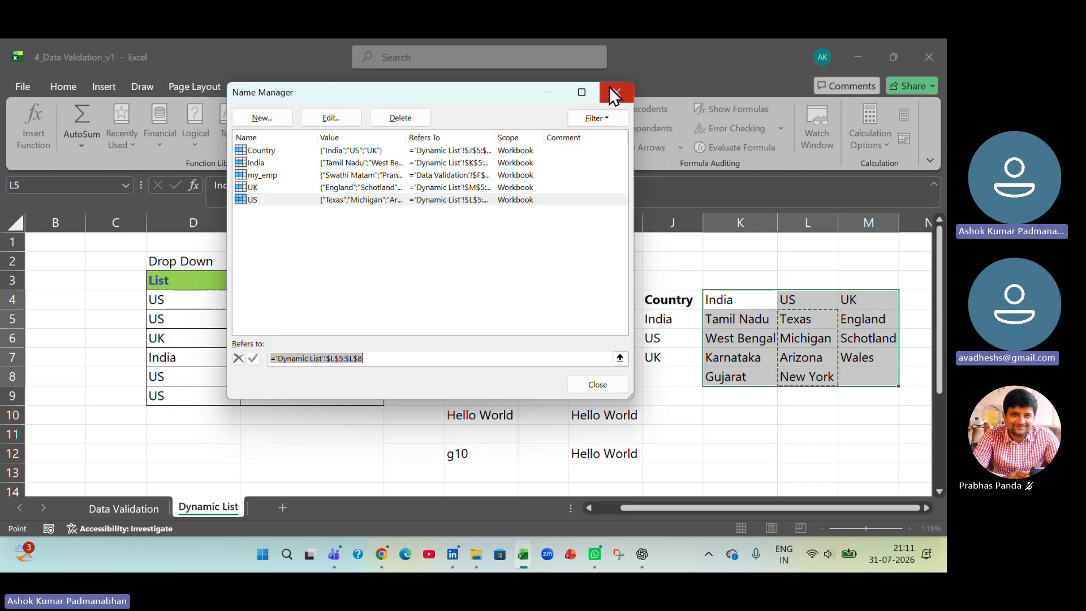
{"action": "left_click", "coordinate": [591, 385]}
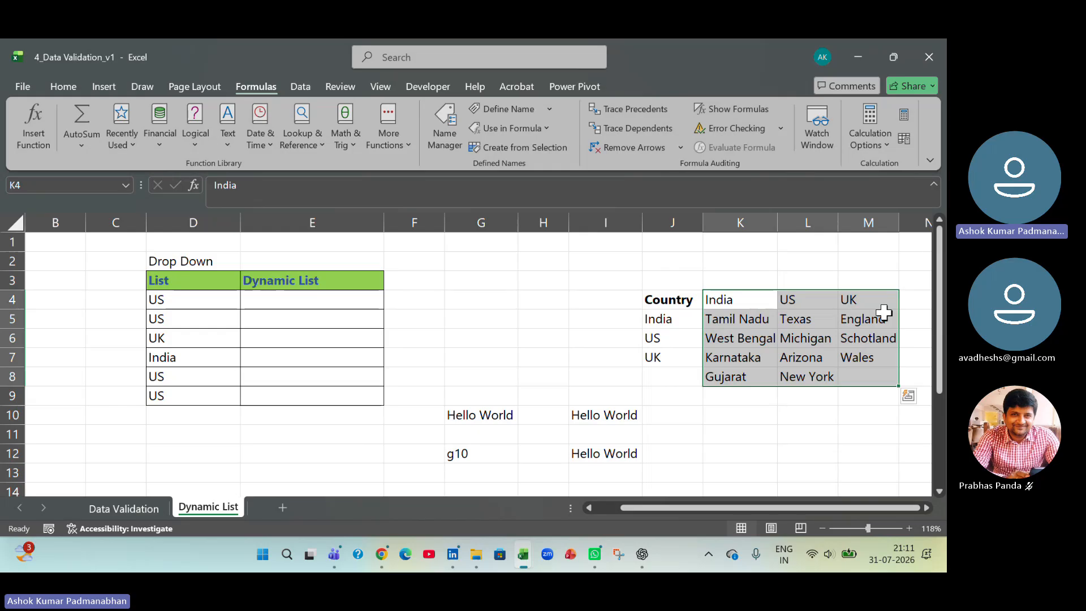
- Review the India and US headers in the region table together with the regions listed beneath each
{"action": "left_click", "coordinate": [756, 299]}
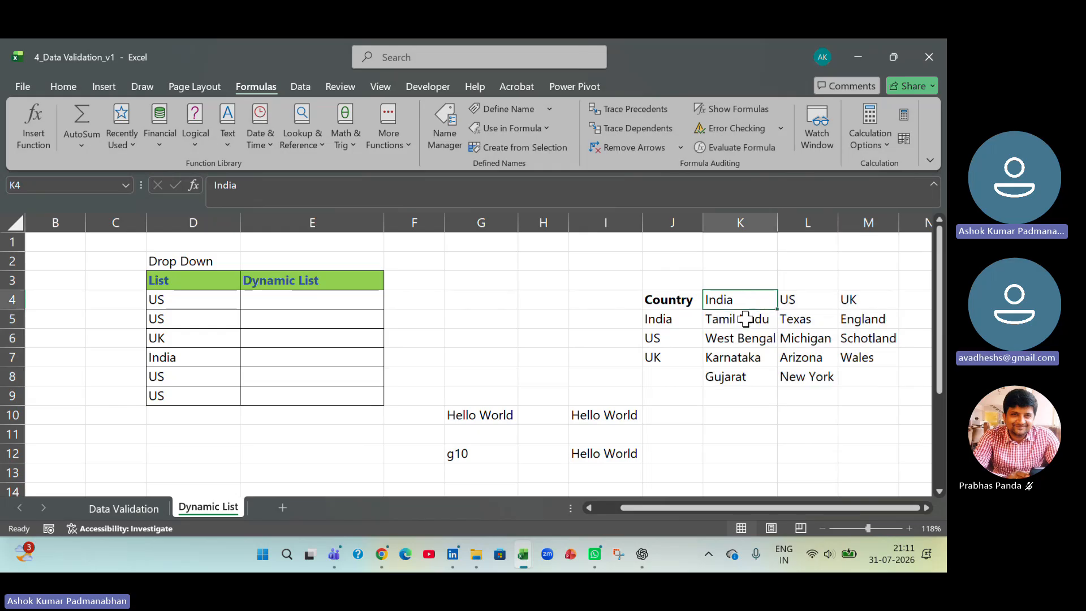
{"action": "left_click", "coordinate": [742, 320]}
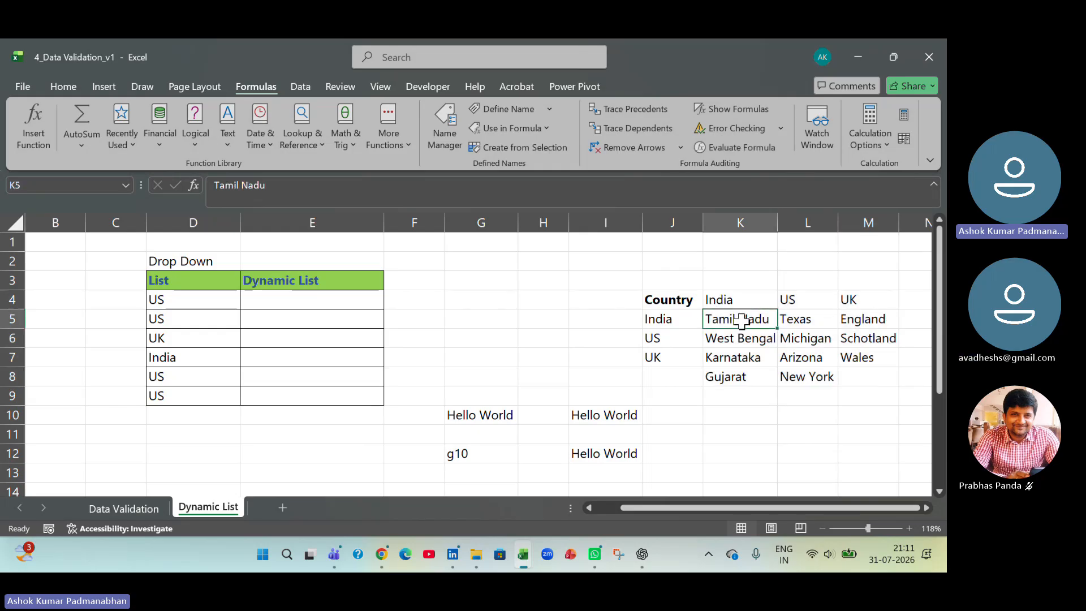
{"action": "left_click_drag", "start_coordinate": [742, 320], "coordinate": [739, 372]}
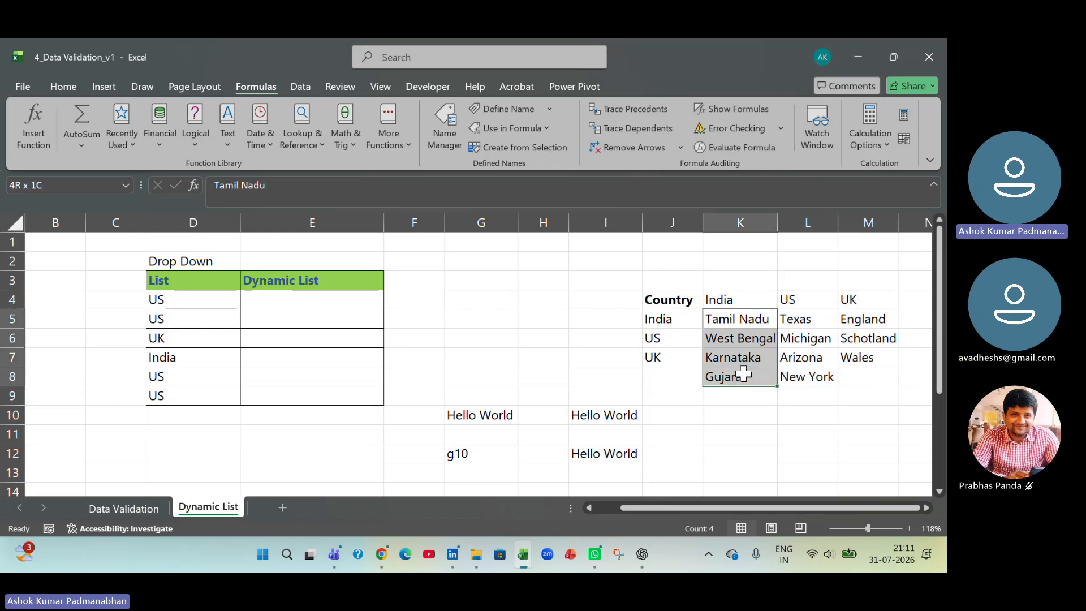
{"action": "left_click", "coordinate": [784, 297]}
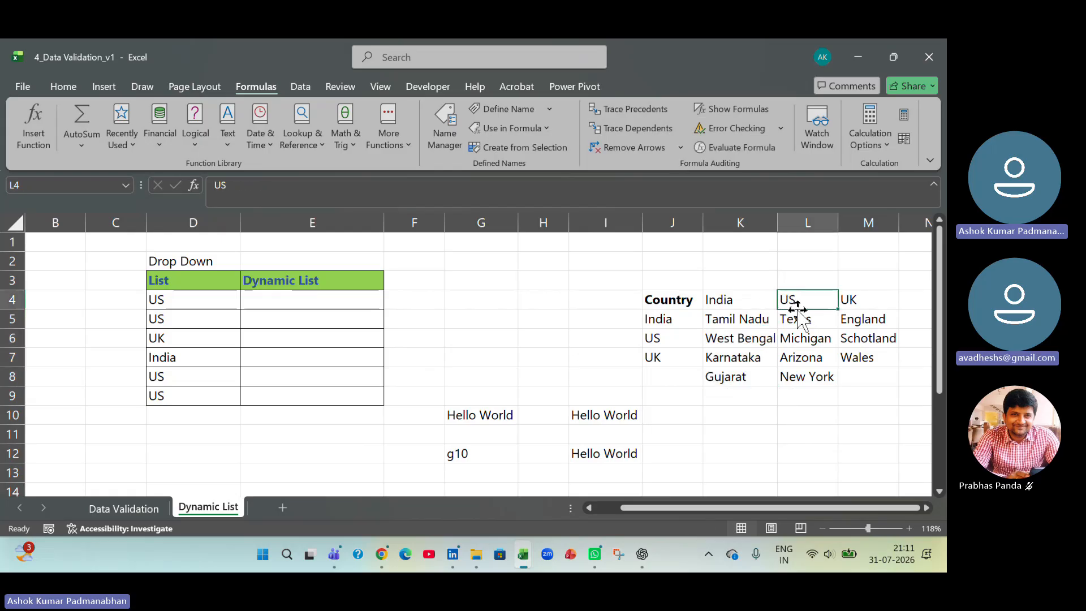
{"action": "left_click_drag", "start_coordinate": [799, 310], "coordinate": [804, 381]}
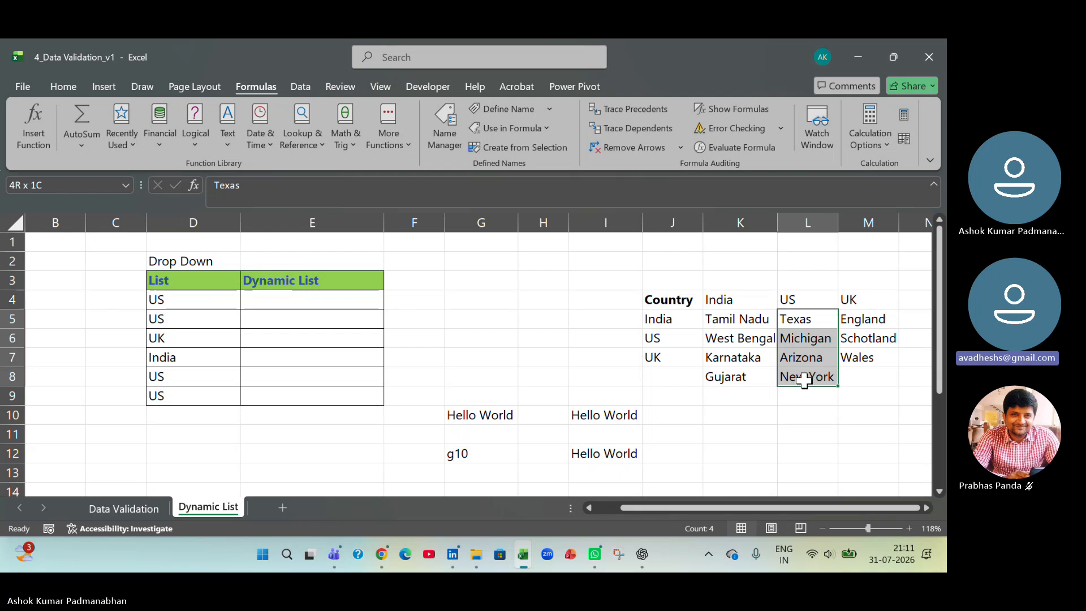
{"action": "left_click", "coordinate": [748, 299]}
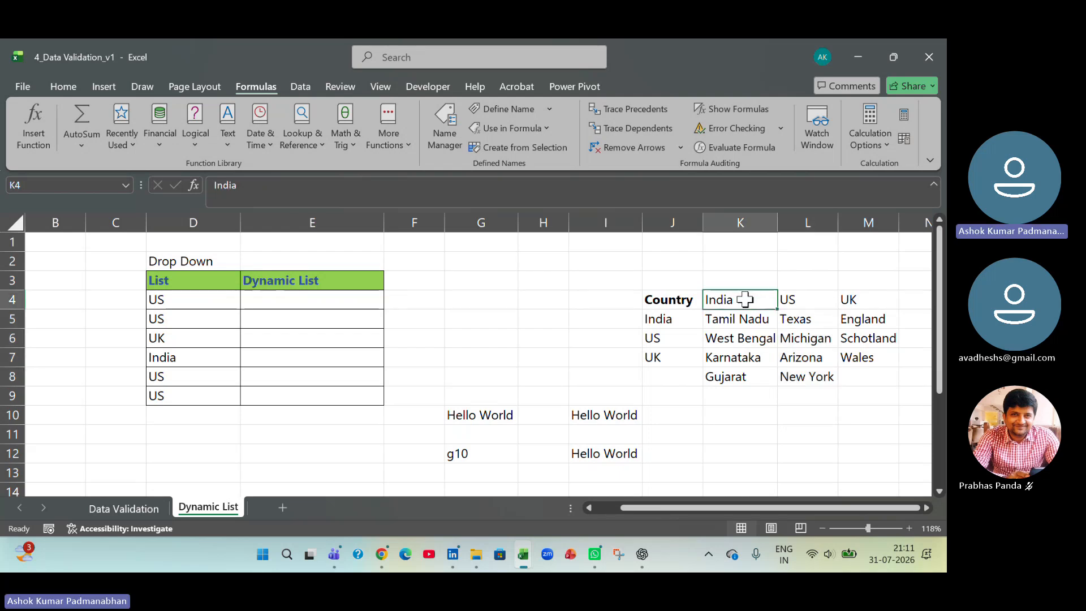
- Begin a data validation rule for the Dynamic List cells E4:E9 that allows a List
{"action": "left_click", "coordinate": [313, 299]}
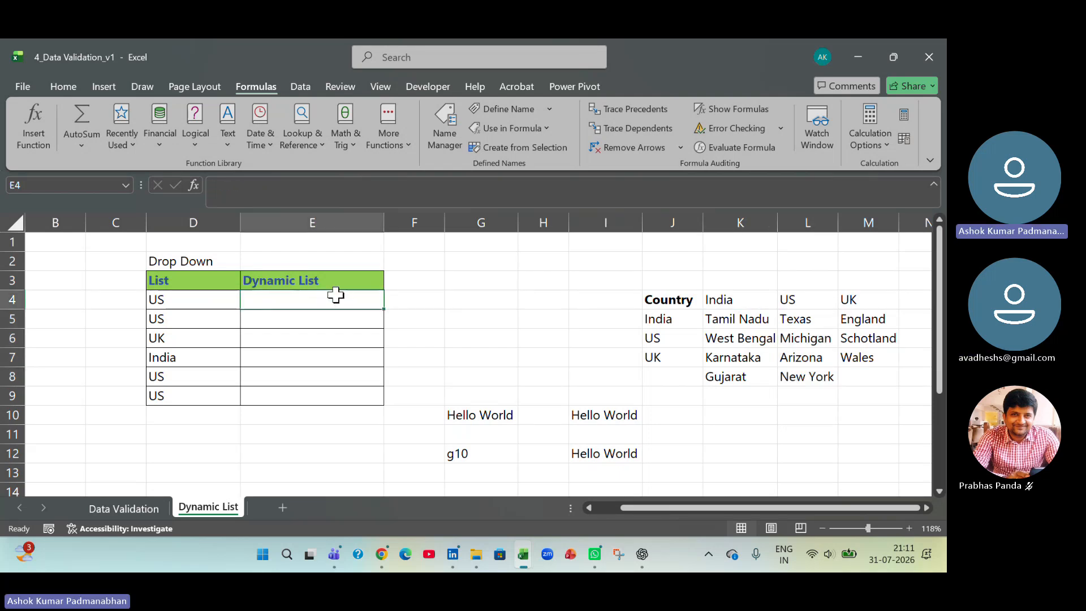
{"action": "left_click_drag", "start_coordinate": [335, 295], "coordinate": [335, 389]}
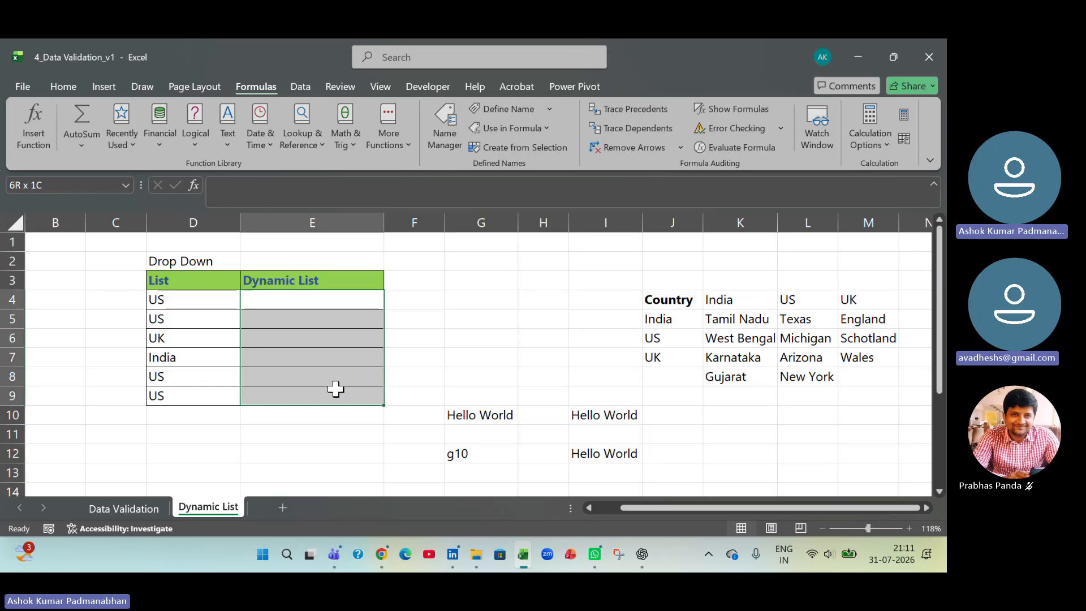
{"action": "left_click", "coordinate": [300, 95]}
{"action": "left_click", "coordinate": [493, 148]}
{"action": "left_click", "coordinate": [505, 170]}
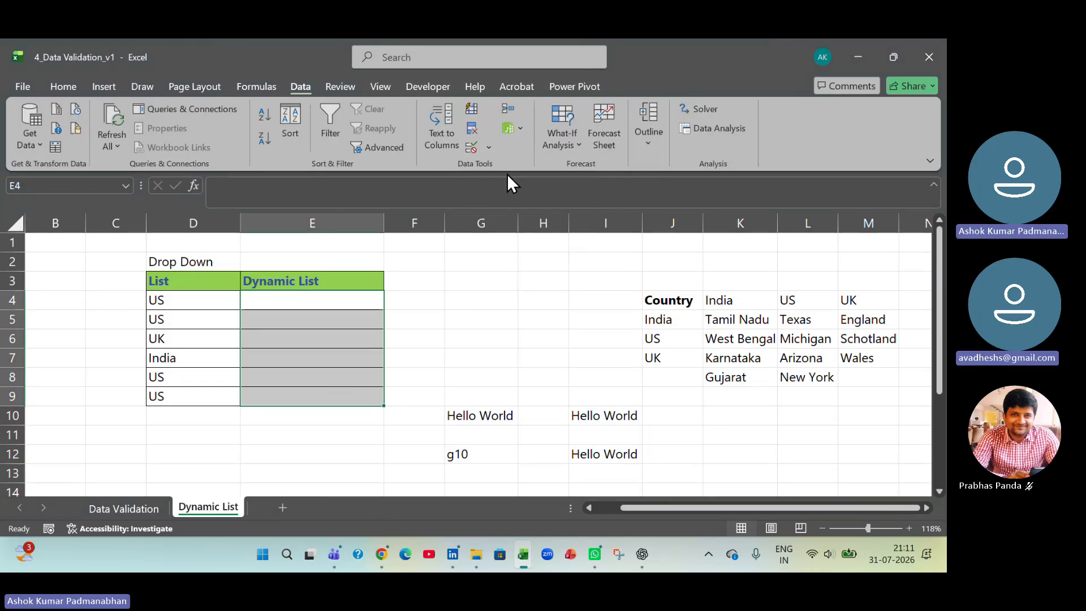
{"action": "left_click", "coordinate": [387, 205]}
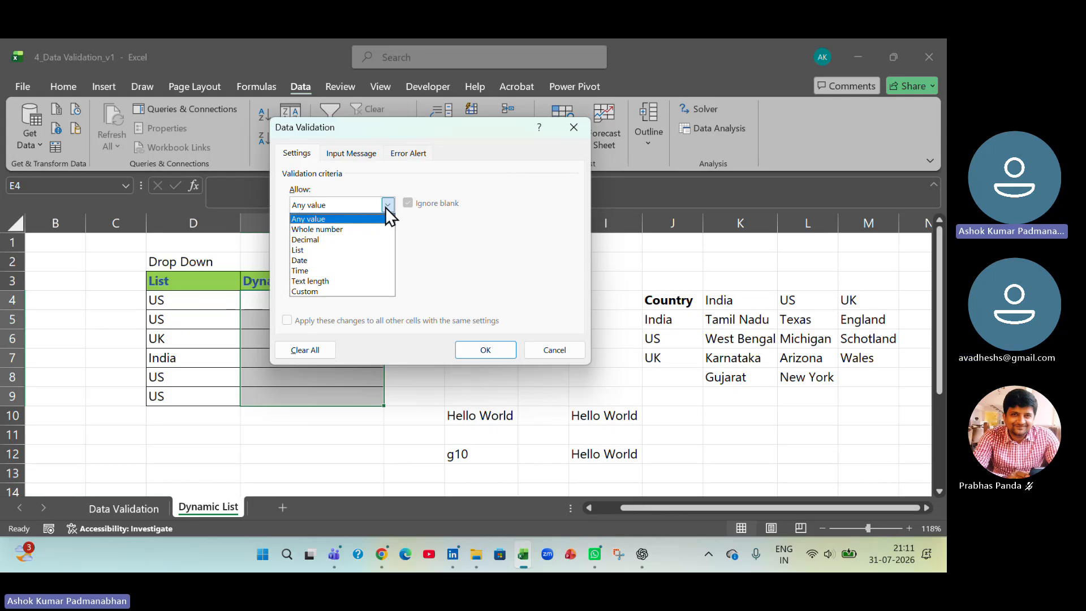
{"action": "left_click", "coordinate": [369, 249]}
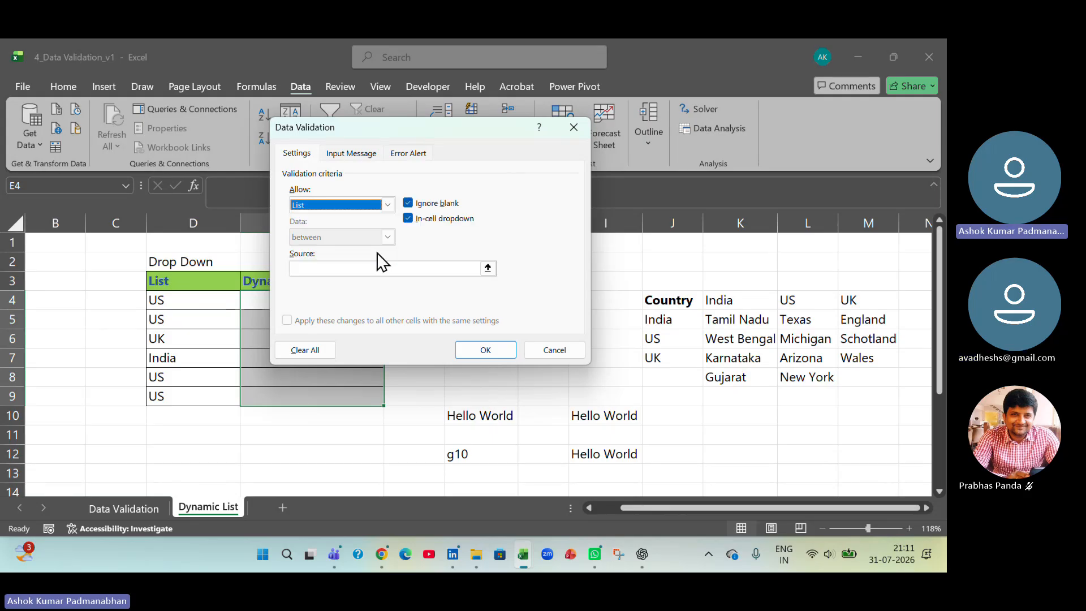
{"action": "left_click_drag", "start_coordinate": [439, 122], "coordinate": [632, 120]}
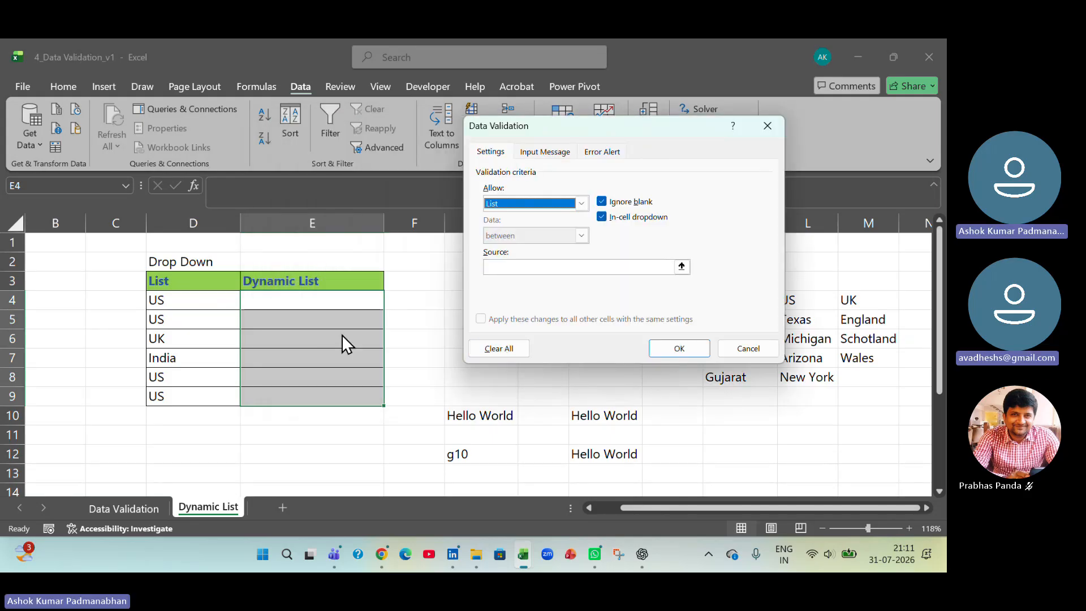
- Set the validation source to =indirect($D4), keeping only the column absolute, and apply the rule
{"action": "left_click", "coordinate": [566, 266]}
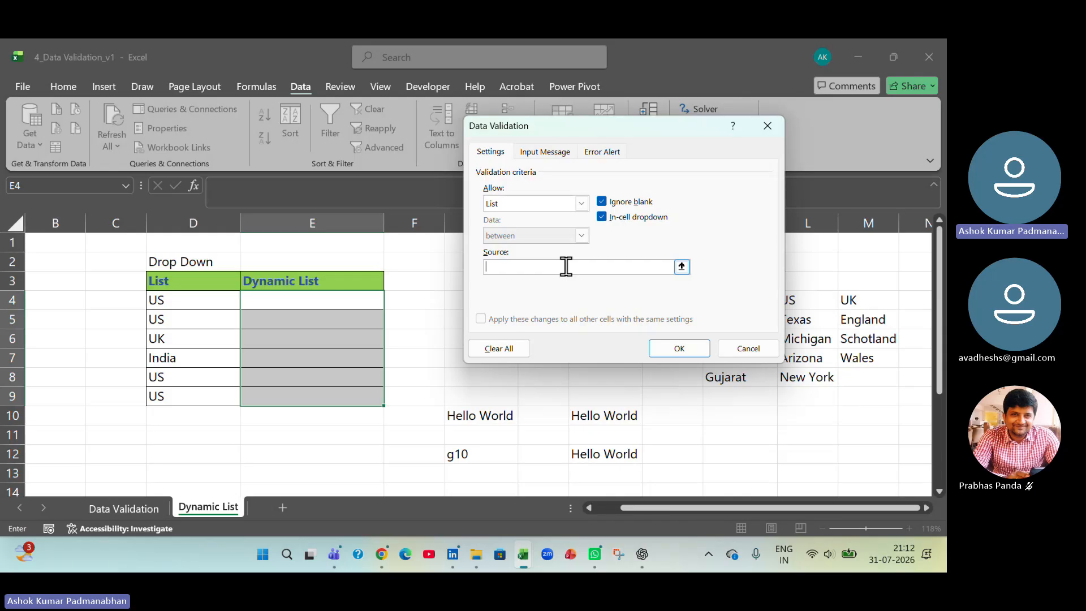
{"action": "type", "text": "=indir"}
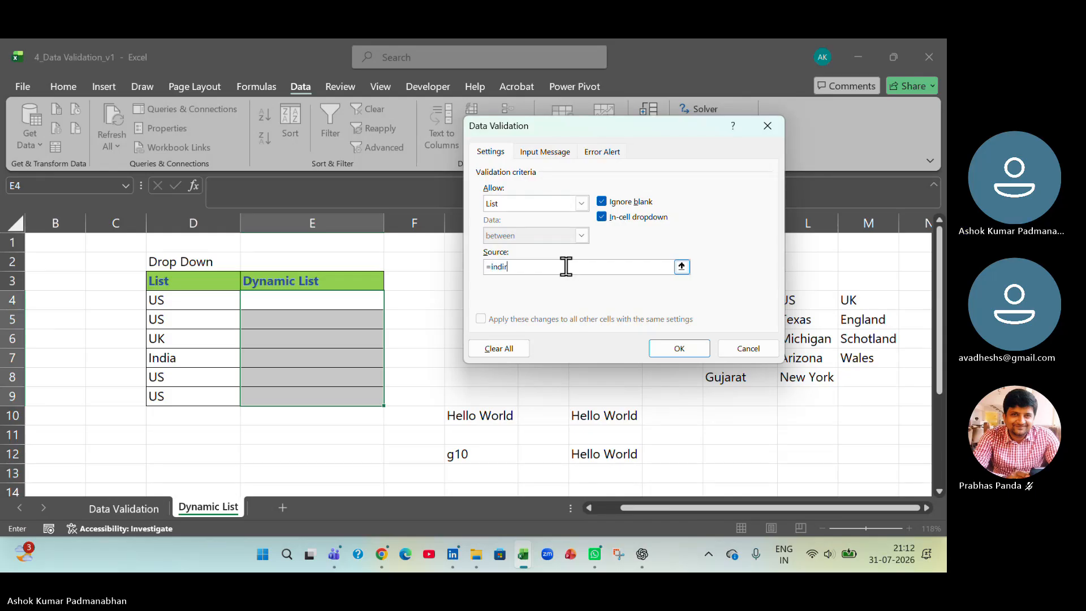
{"action": "type", "text": "ect"}
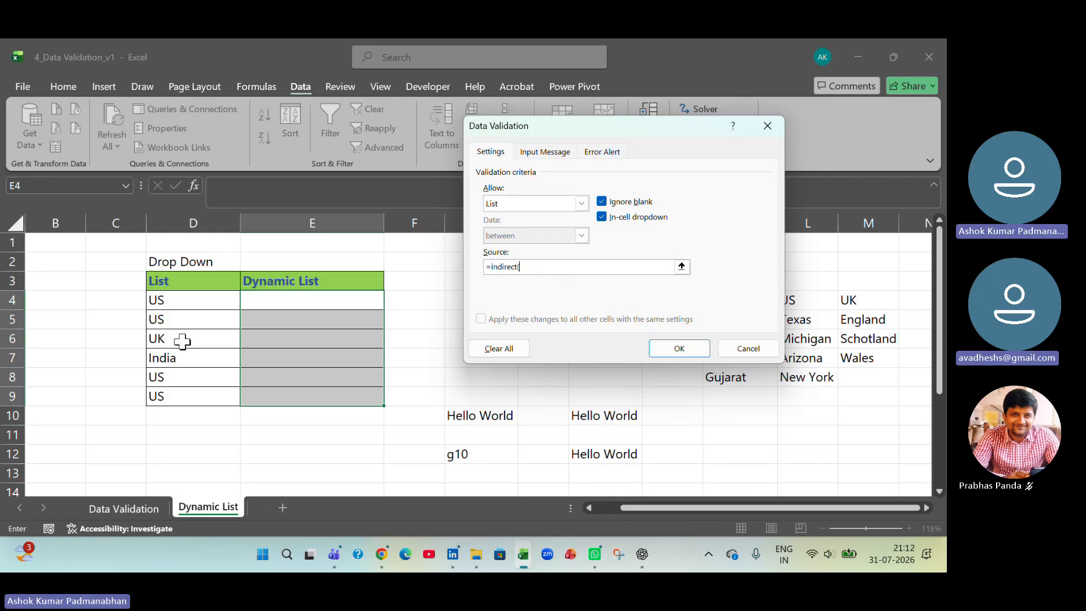
{"action": "type", "text": "("}
{"action": "left_click", "coordinate": [193, 304]}
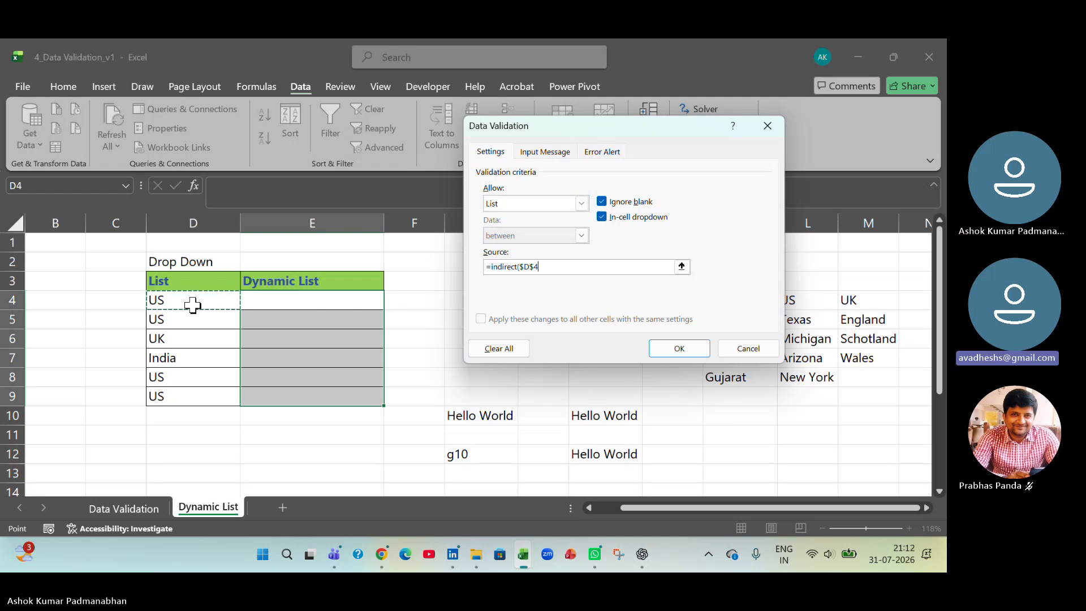
{"action": "type", "text": ")"}
{"action": "key", "text": "Left"}
{"action": "key", "text": "Left"}
{"action": "key", "text": "BackSpace"}
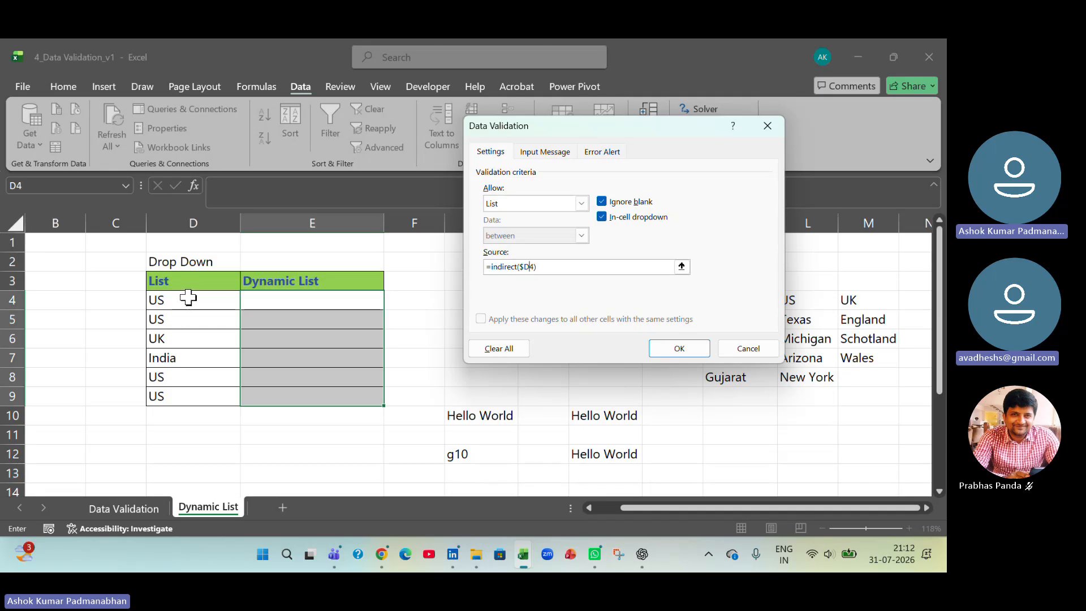
{"action": "left_click_drag", "start_coordinate": [653, 129], "coordinate": [480, 98]}
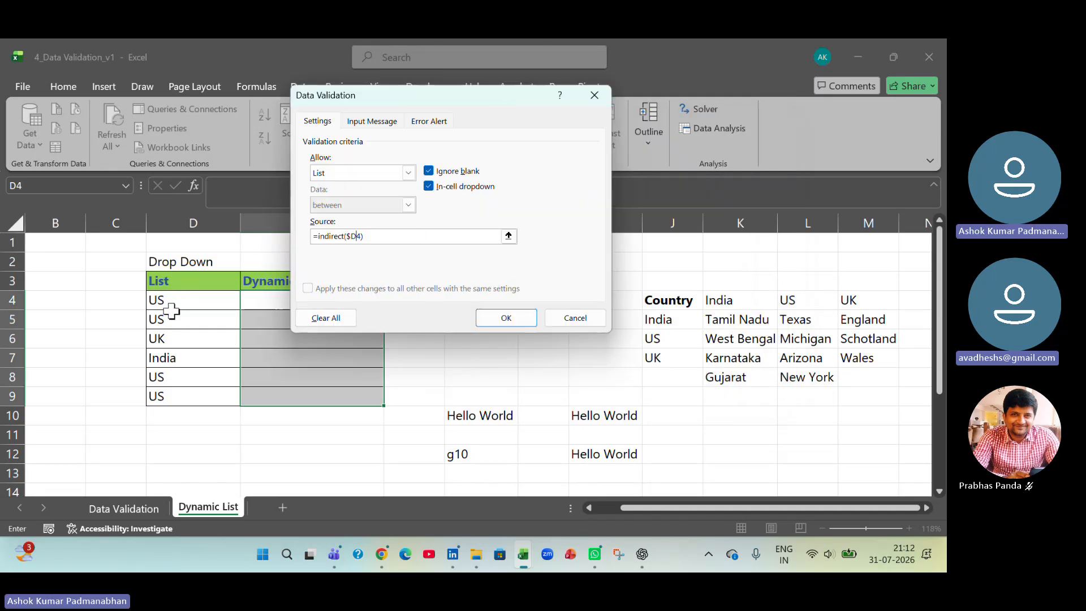
{"action": "left_click", "coordinate": [509, 317]}
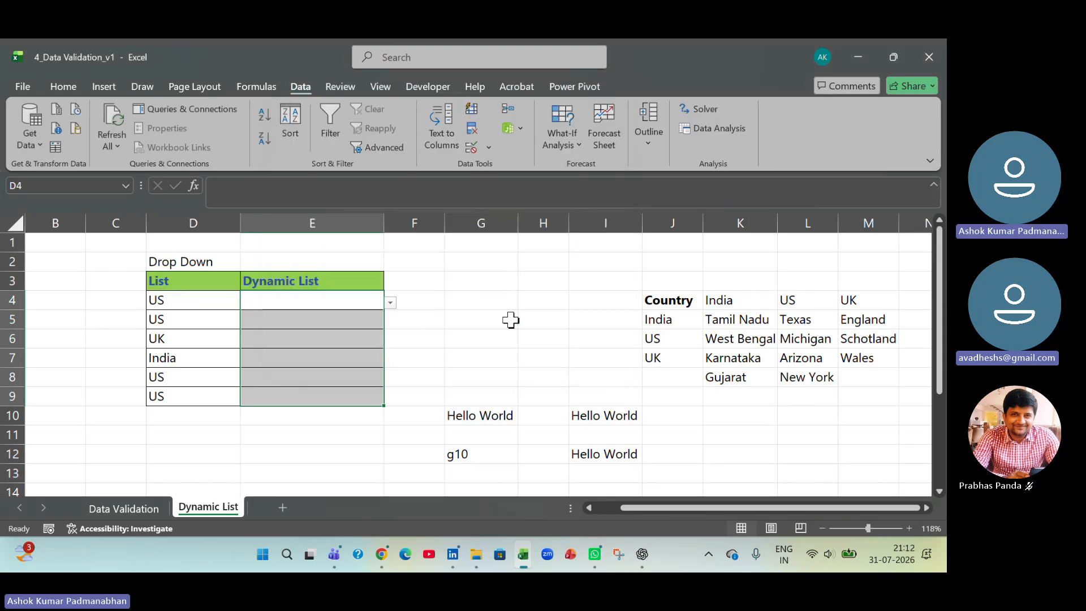
- Choose Arizona from the dynamic list in E4, and change the country in D4 to India
{"action": "left_click", "coordinate": [391, 303]}
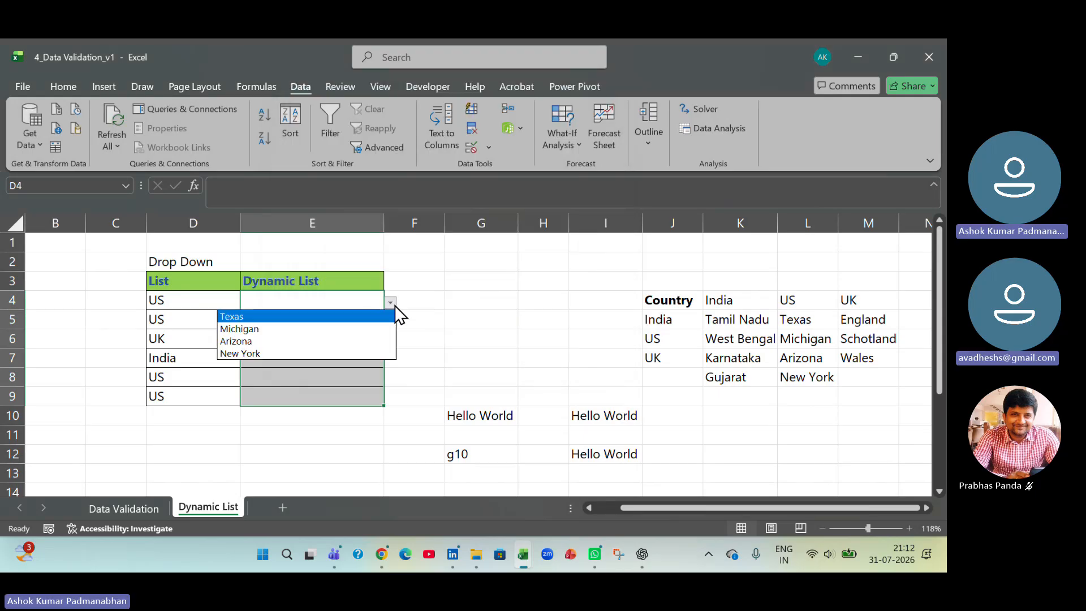
{"action": "left_click", "coordinate": [379, 338]}
{"action": "left_click", "coordinate": [214, 300]}
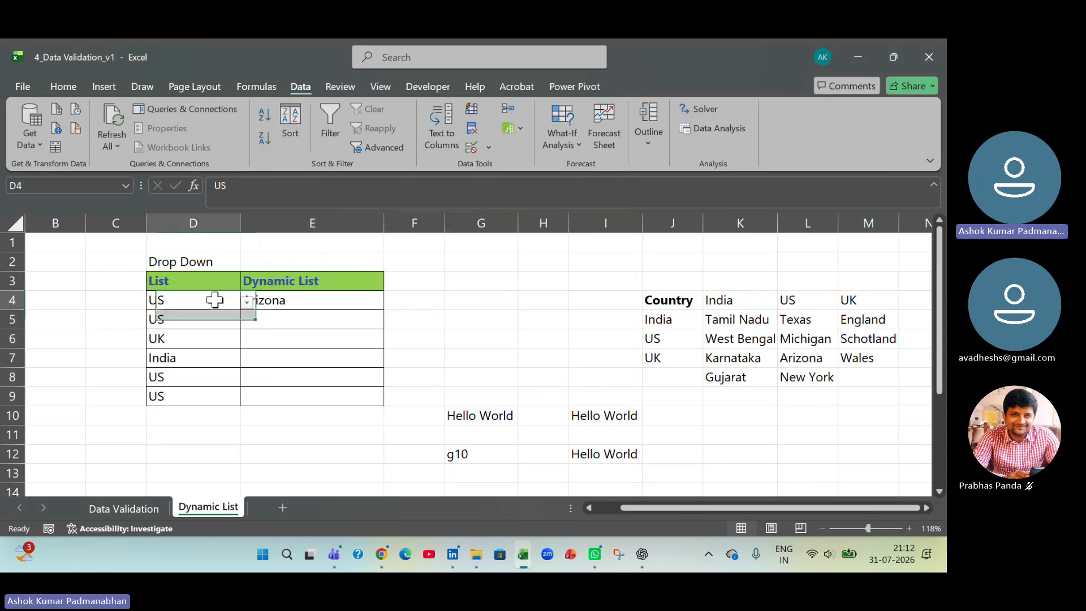
{"action": "left_click", "coordinate": [242, 303]}
{"action": "left_click", "coordinate": [226, 315]}
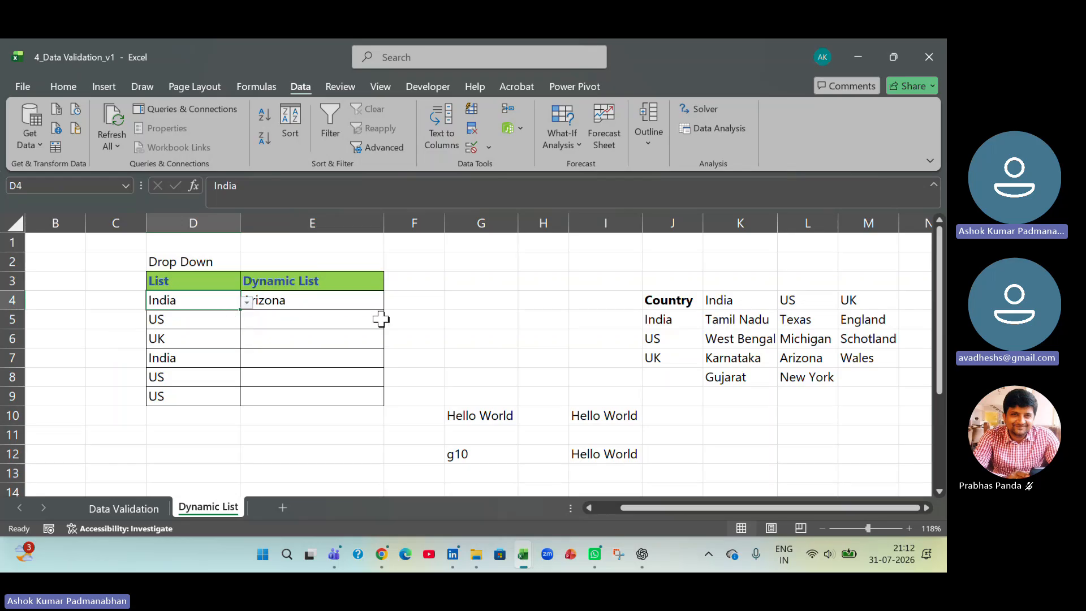
- Choose West Bengal from the dynamic list in E4 and compare the choices with India's regions in K5:K8
{"action": "left_click", "coordinate": [379, 304]}
{"action": "left_click", "coordinate": [393, 303]}
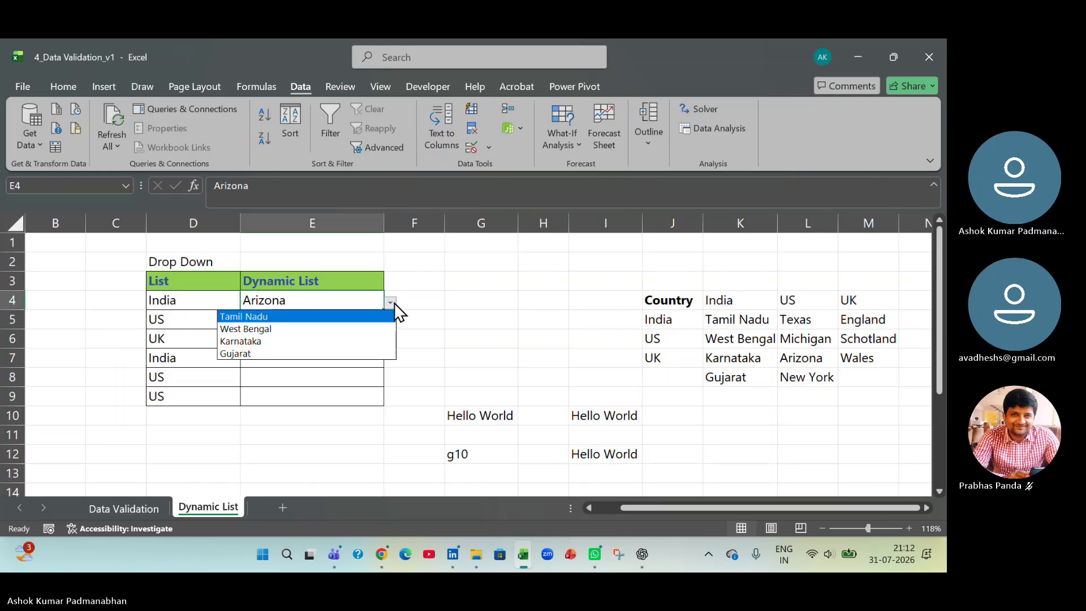
{"action": "left_click", "coordinate": [368, 330]}
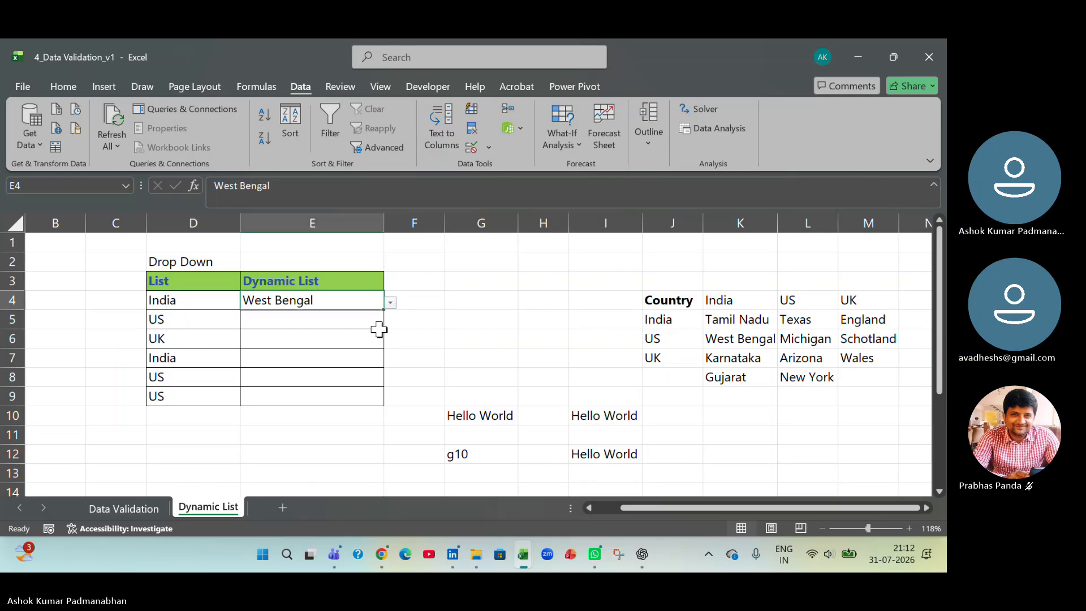
{"action": "left_click", "coordinate": [172, 305]}
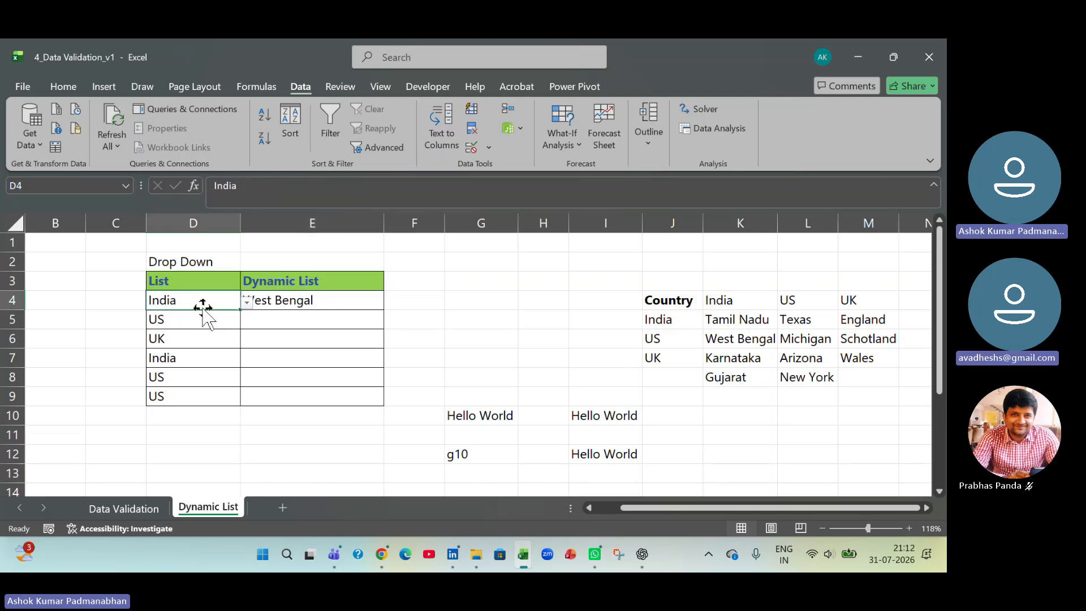
{"action": "left_click_drag", "start_coordinate": [744, 310], "coordinate": [735, 376]}
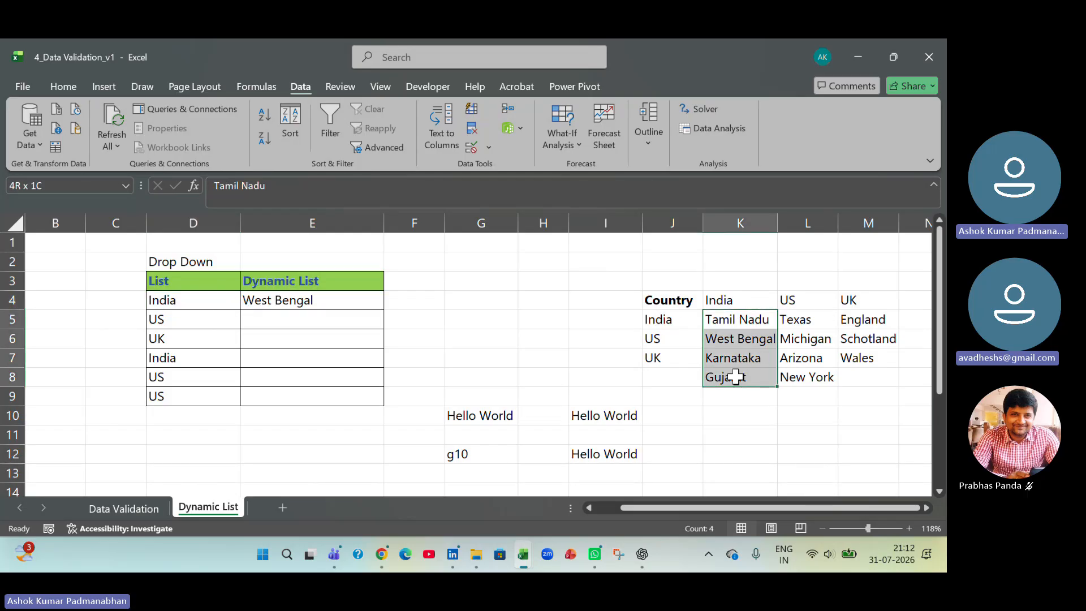
- Change the country in D4 to UK and choose Wales from the dynamic list in E4
{"action": "left_click_drag", "start_coordinate": [795, 319], "coordinate": [797, 376]}
{"action": "left_click", "coordinate": [187, 300]}
{"action": "left_click", "coordinate": [247, 302]}
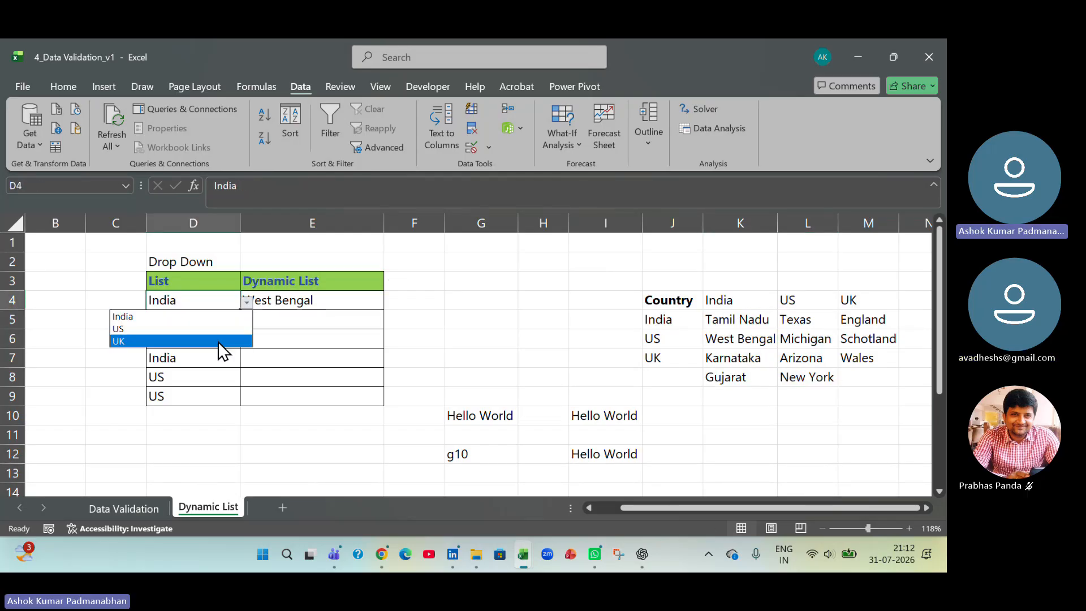
{"action": "left_click", "coordinate": [220, 342]}
{"action": "left_click", "coordinate": [369, 300]}
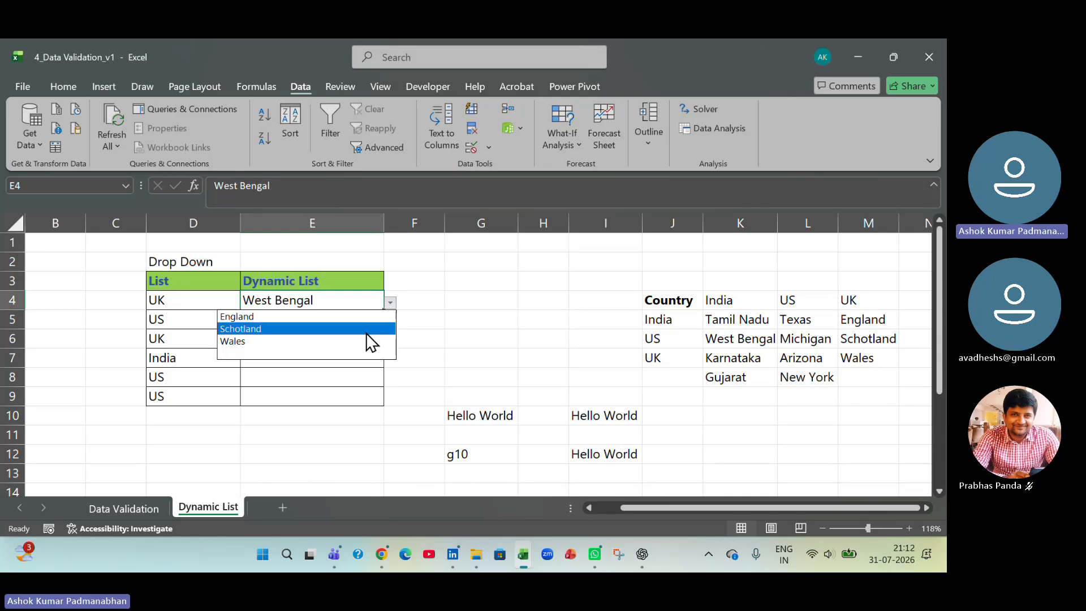
{"action": "left_click", "coordinate": [354, 341]}
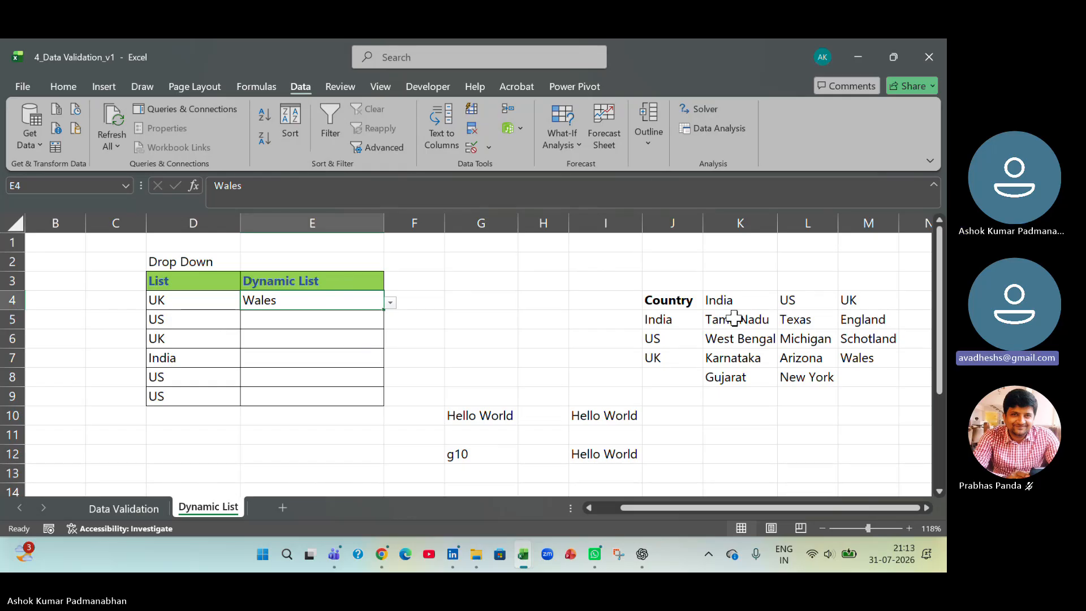
- Review the data validation settings applied to the Dynamic List cells E4:E9, leaving them as they are
{"action": "left_click_drag", "start_coordinate": [354, 298], "coordinate": [354, 395]}
{"action": "left_click", "coordinate": [488, 148]}
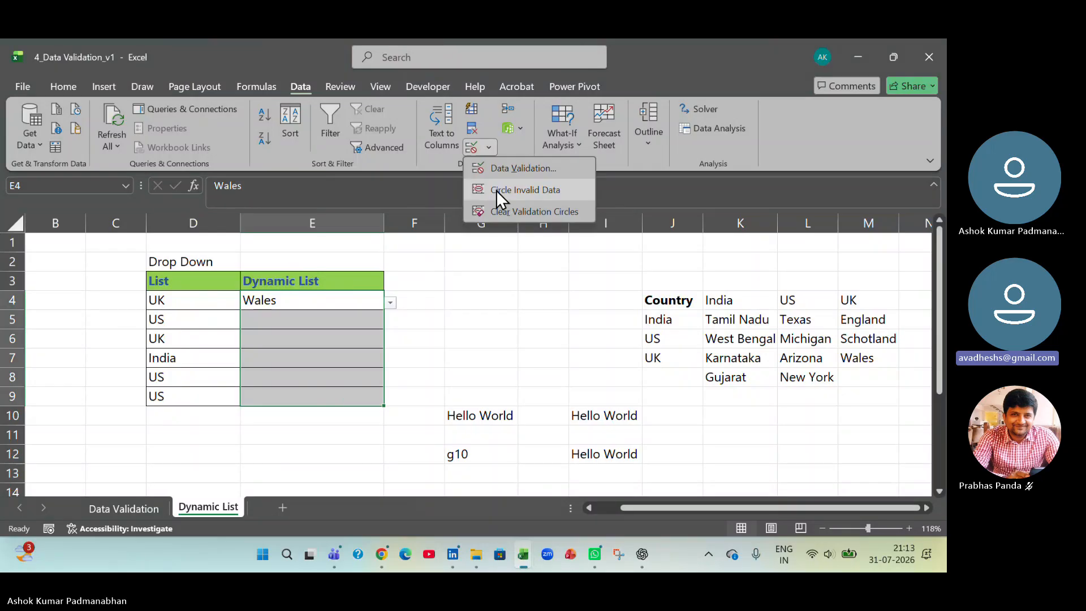
{"action": "left_click", "coordinate": [505, 166]}
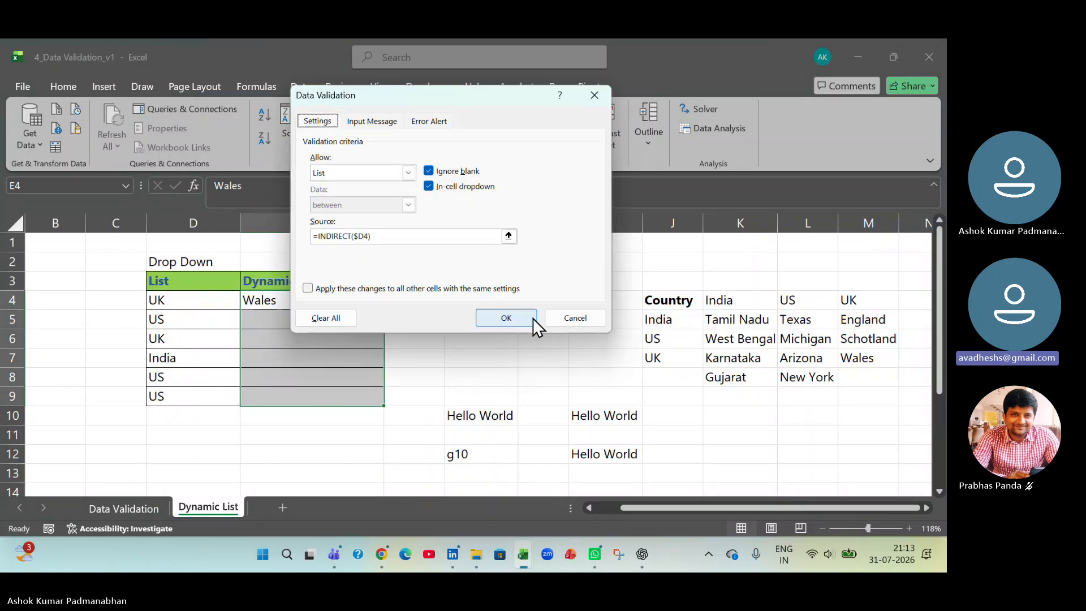
{"action": "left_click_drag", "start_coordinate": [468, 96], "coordinate": [699, 140]}
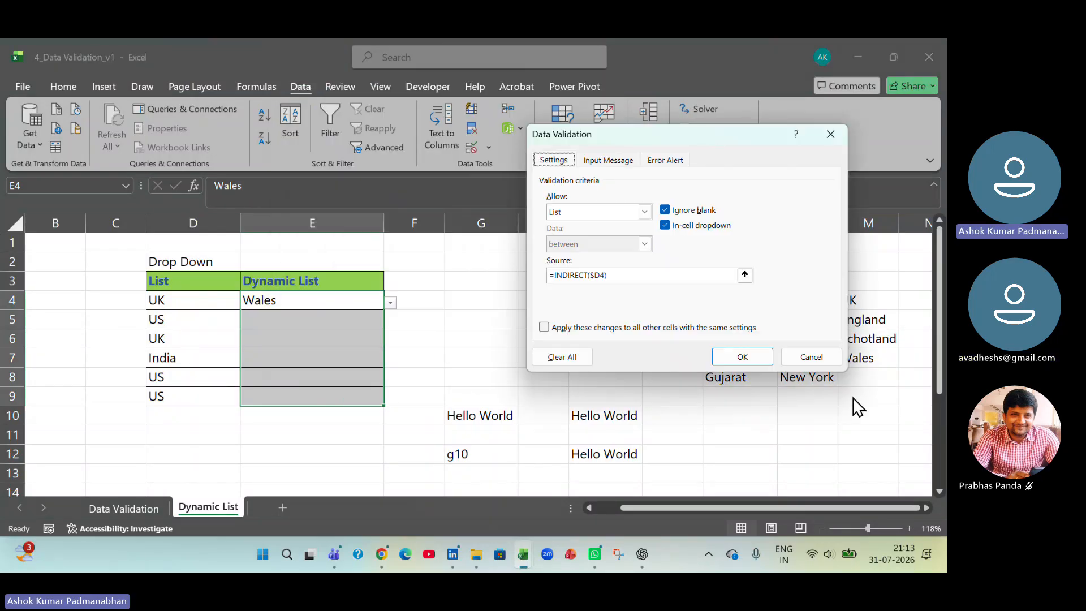
{"action": "left_click", "coordinate": [805, 360]}
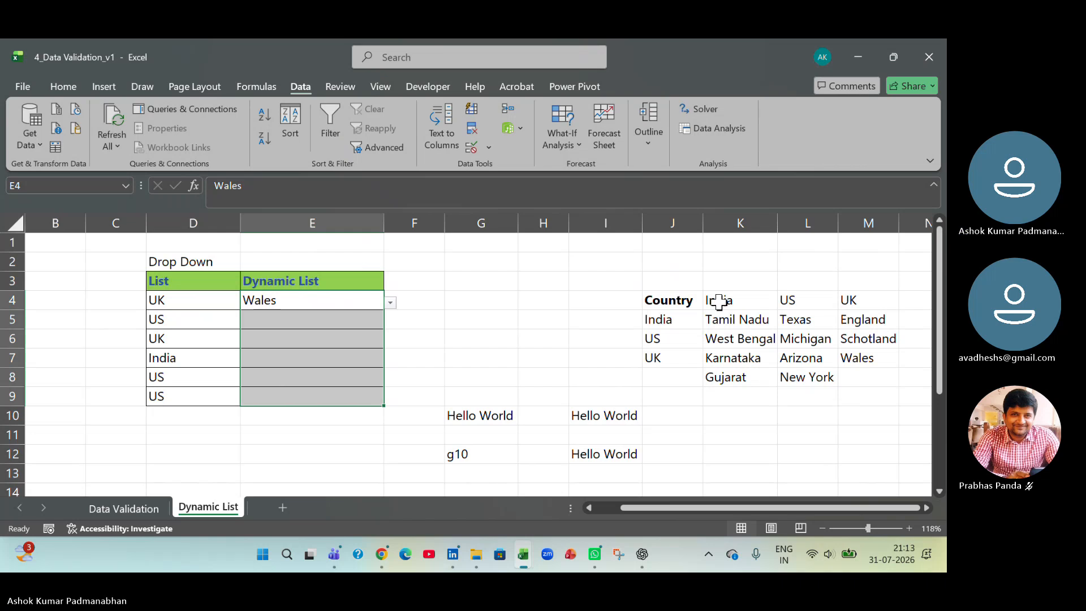
- Set up Create from Selection for the region table K4:M8 with only the top row as names, then cancel it
{"action": "left_click_drag", "start_coordinate": [720, 301], "coordinate": [861, 370]}
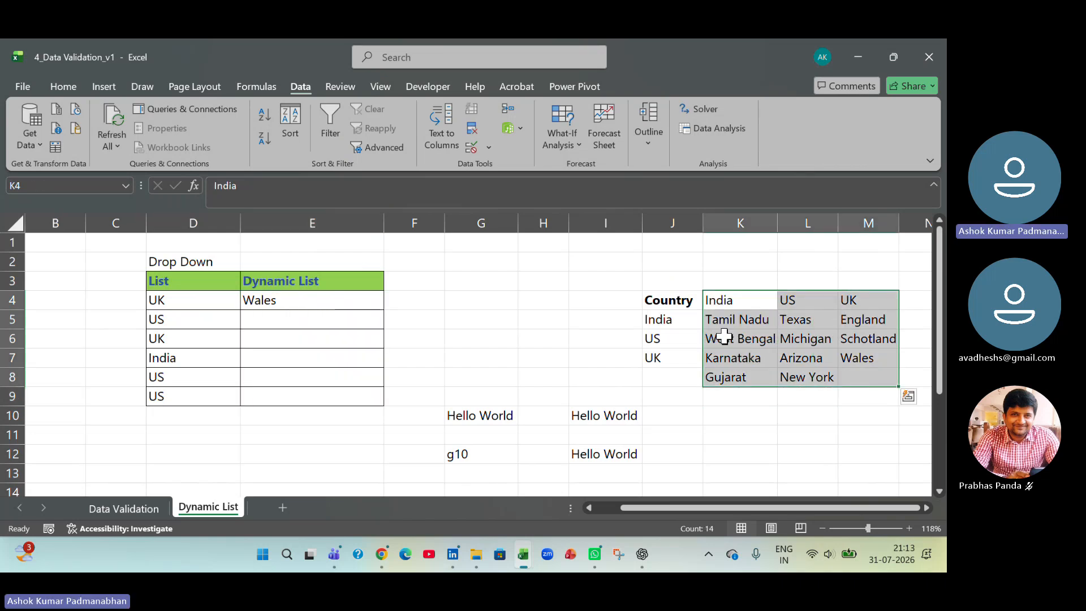
{"action": "left_click_drag", "start_coordinate": [688, 300], "coordinate": [681, 354]}
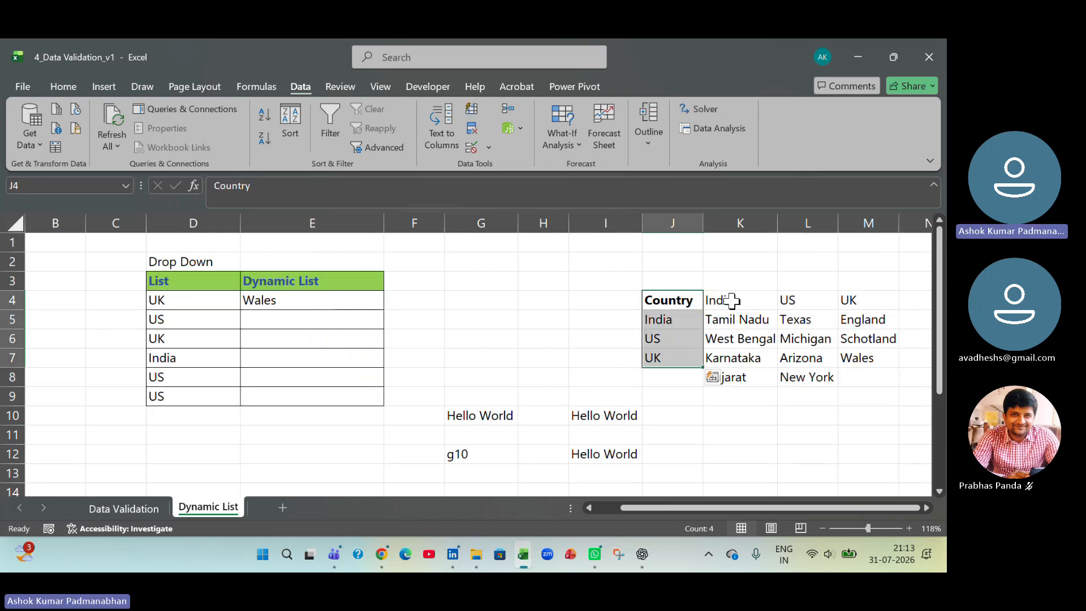
{"action": "left_click_drag", "start_coordinate": [732, 301], "coordinate": [864, 379]}
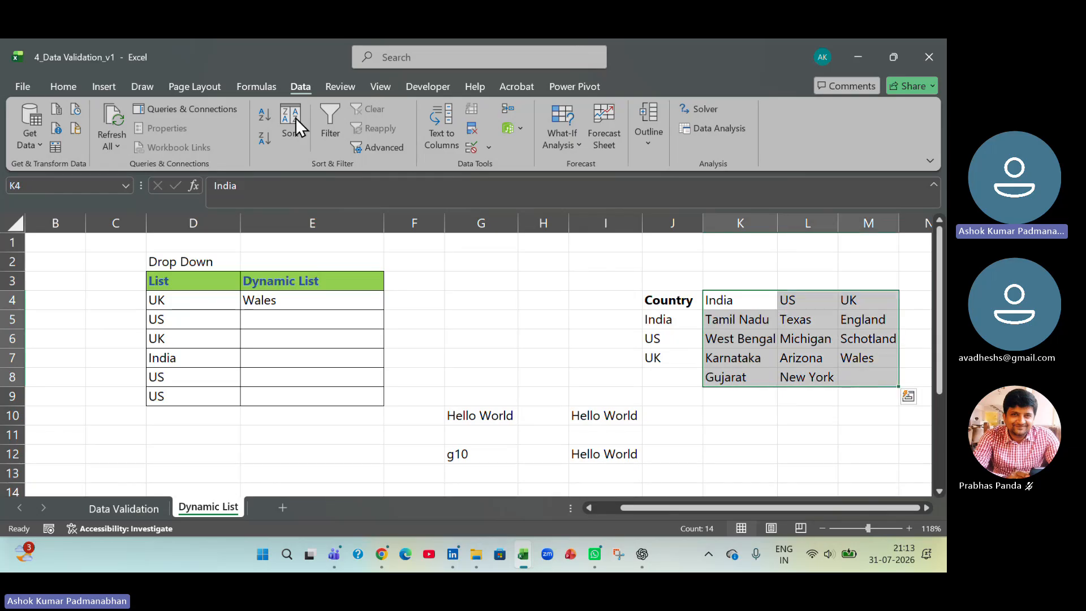
{"action": "left_click", "coordinate": [249, 85]}
{"action": "left_click", "coordinate": [524, 150]}
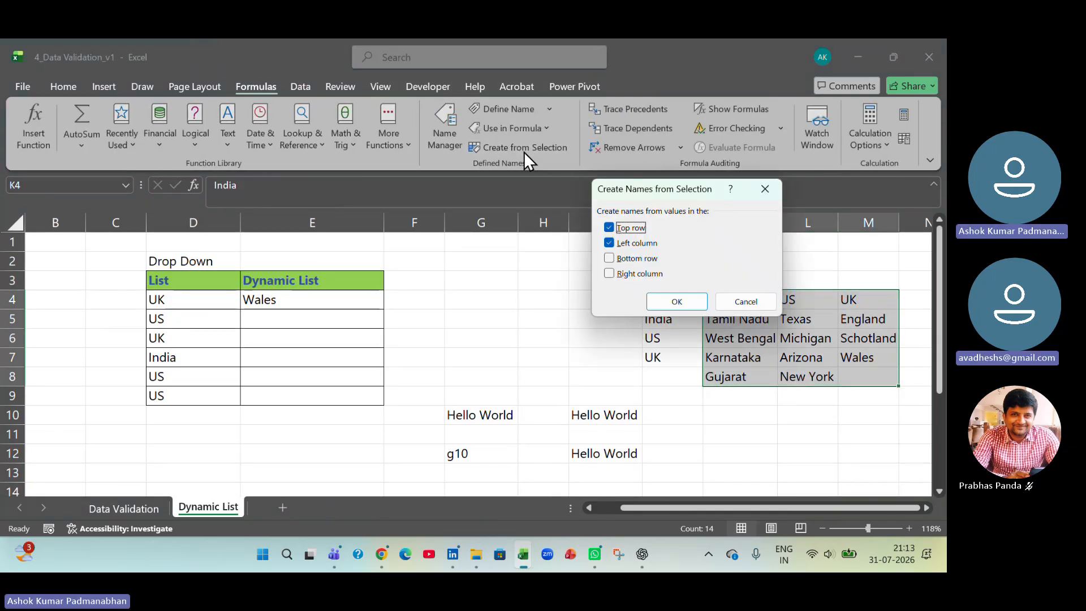
{"action": "left_click", "coordinate": [655, 253]}
{"action": "left_click_drag", "start_coordinate": [673, 189], "coordinate": [507, 137]}
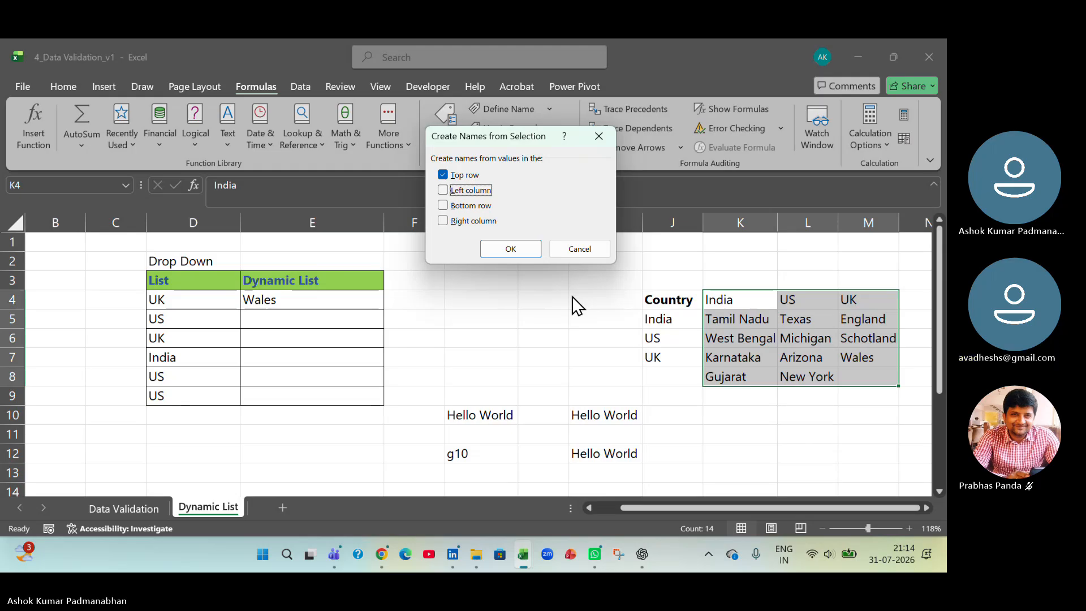
{"action": "left_click", "coordinate": [595, 251]}
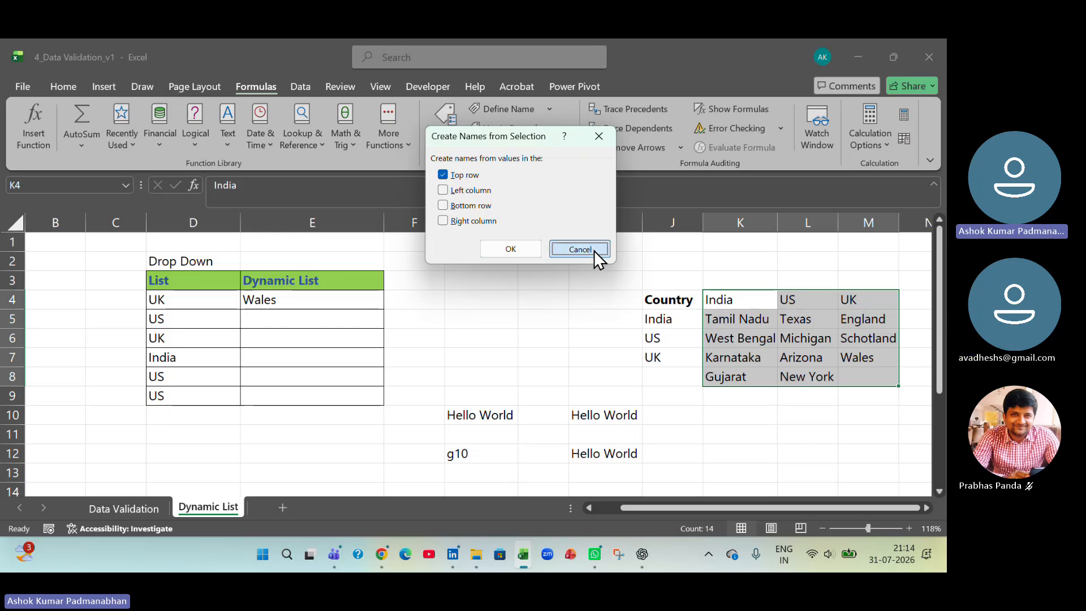
- Examine the defined names in the Name Manager, checking the ranges that India, UK and US refer to
{"action": "left_click", "coordinate": [450, 138]}
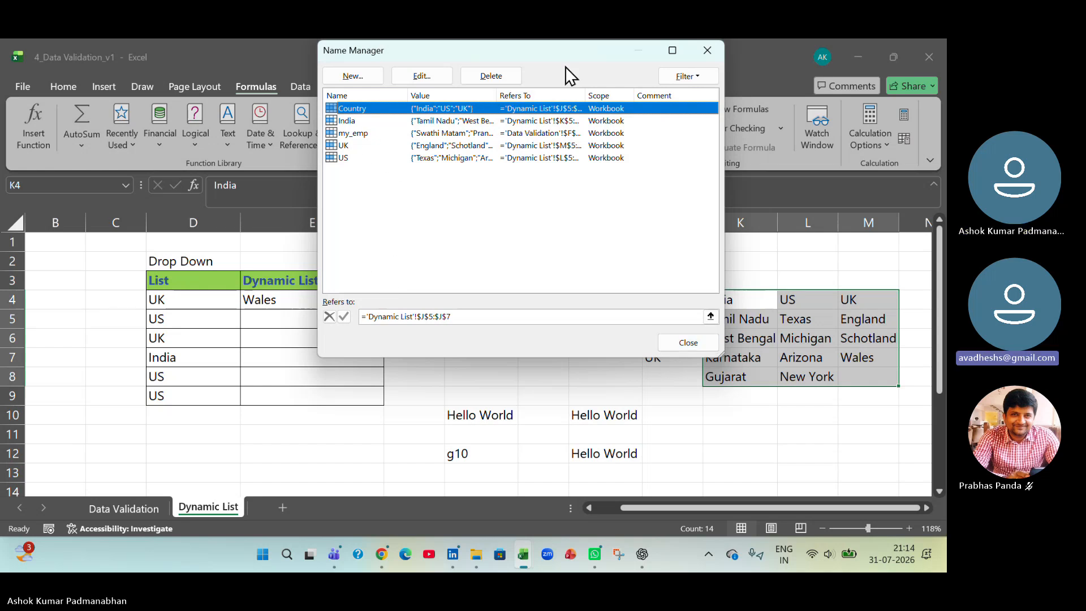
{"action": "left_click_drag", "start_coordinate": [571, 45], "coordinate": [510, 122]}
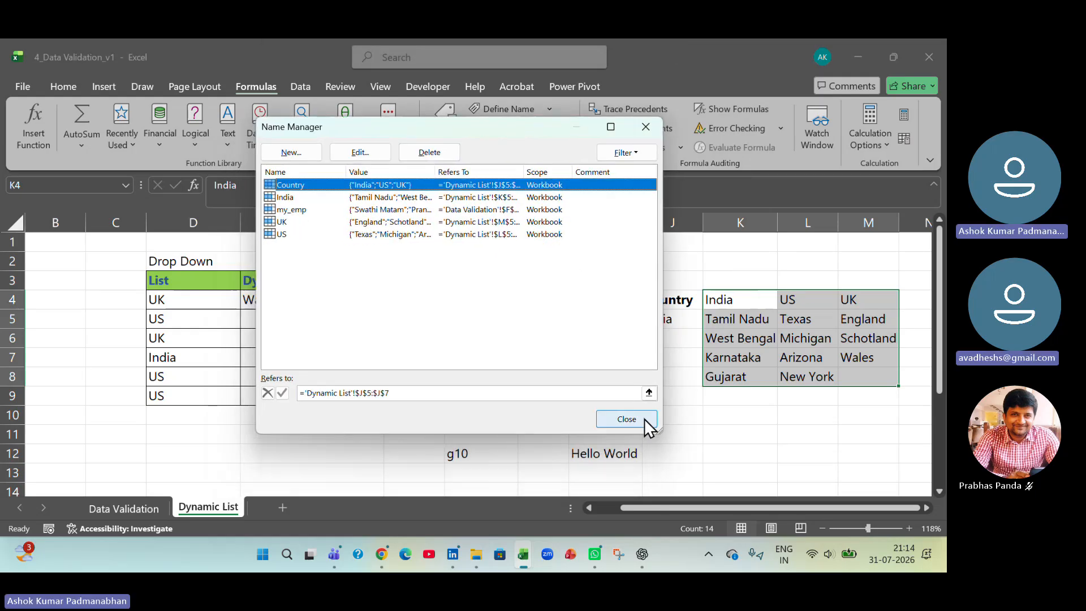
{"action": "left_click", "coordinate": [626, 419]}
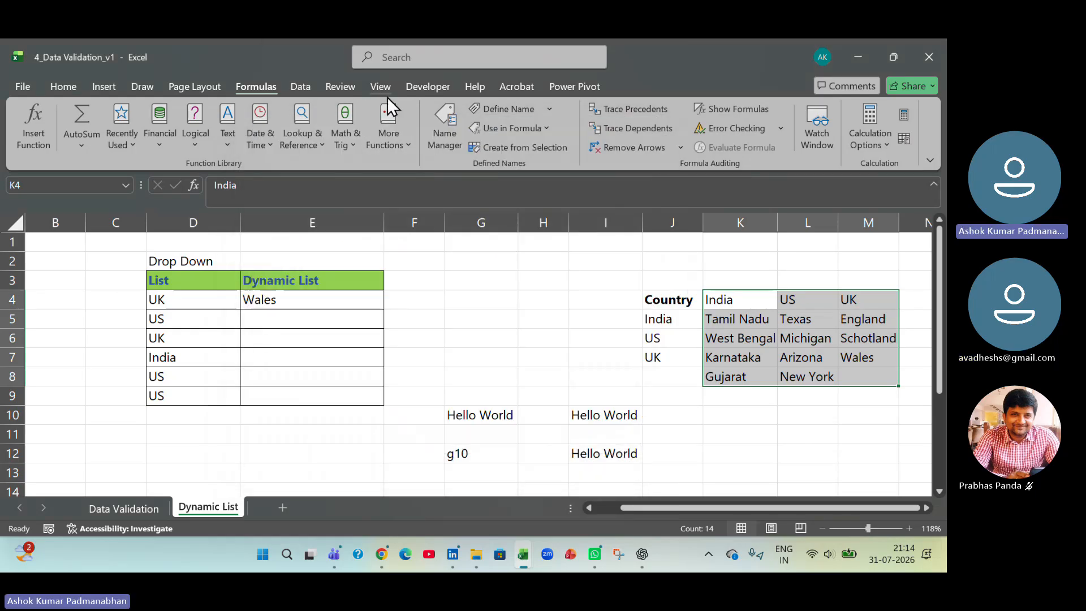
{"action": "left_click", "coordinate": [443, 134]}
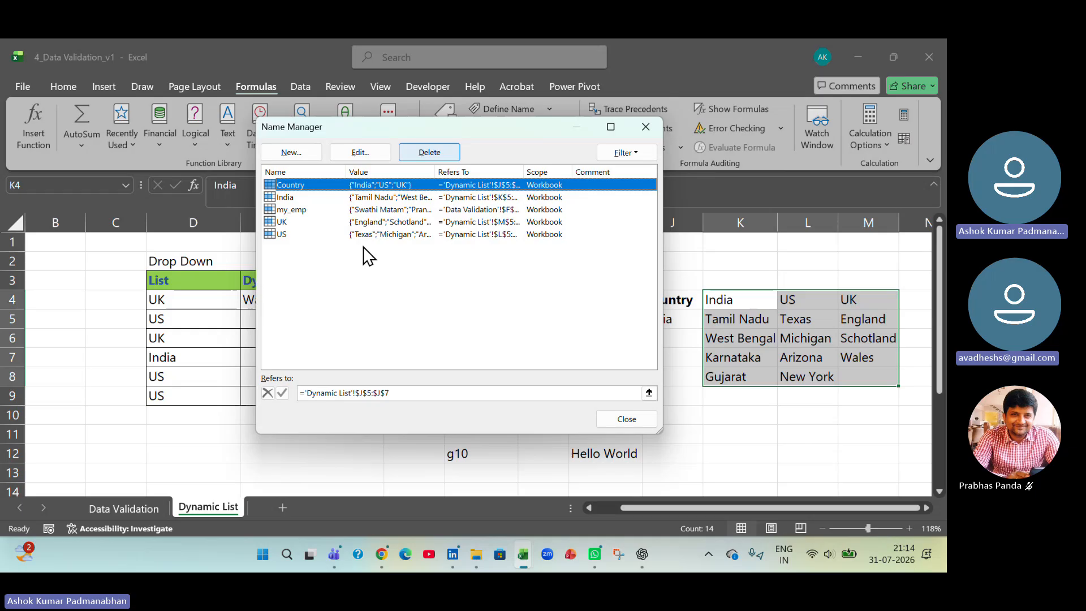
{"action": "left_click", "coordinate": [300, 198]}
{"action": "left_click", "coordinate": [298, 225]}
{"action": "left_click", "coordinate": [292, 235]}
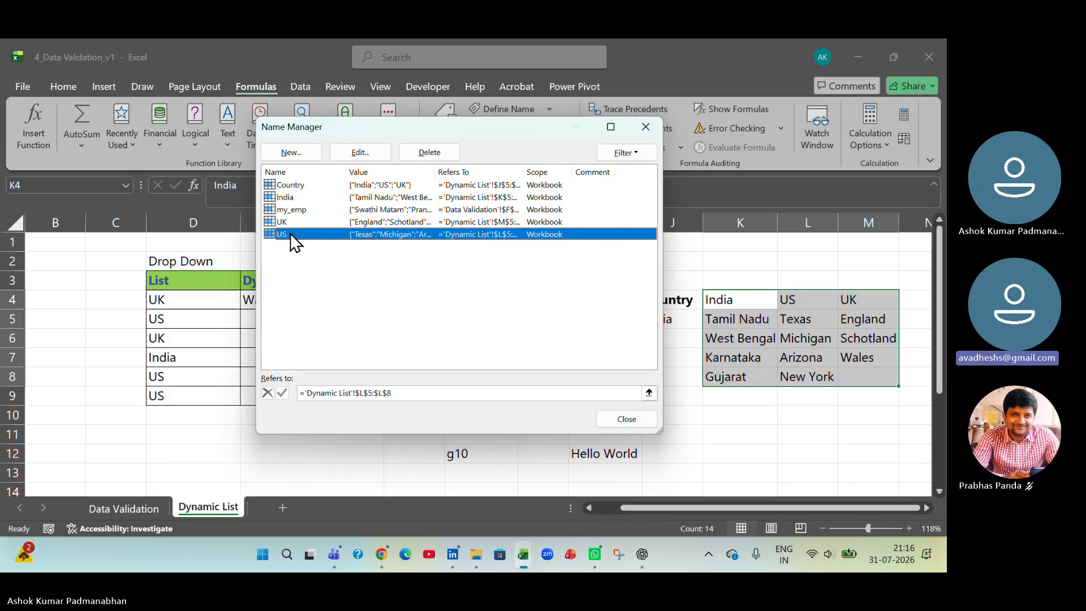
{"action": "left_click", "coordinate": [626, 419]}
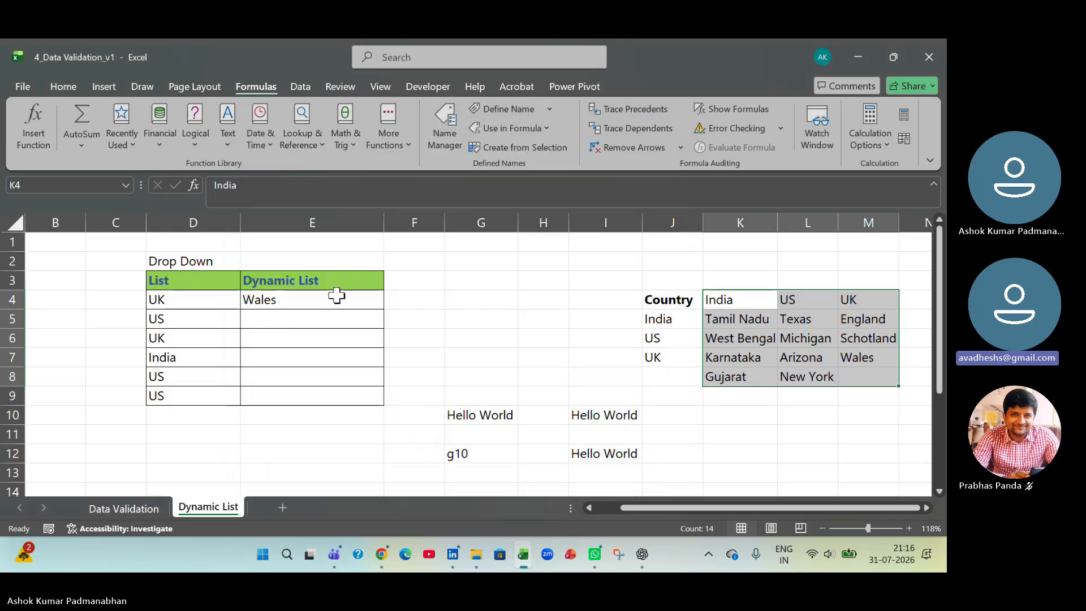
- Check the List type and INDIRECT source in the validation rule of the Dynamic List cells E4:E9
{"action": "left_click_drag", "start_coordinate": [339, 295], "coordinate": [321, 401]}
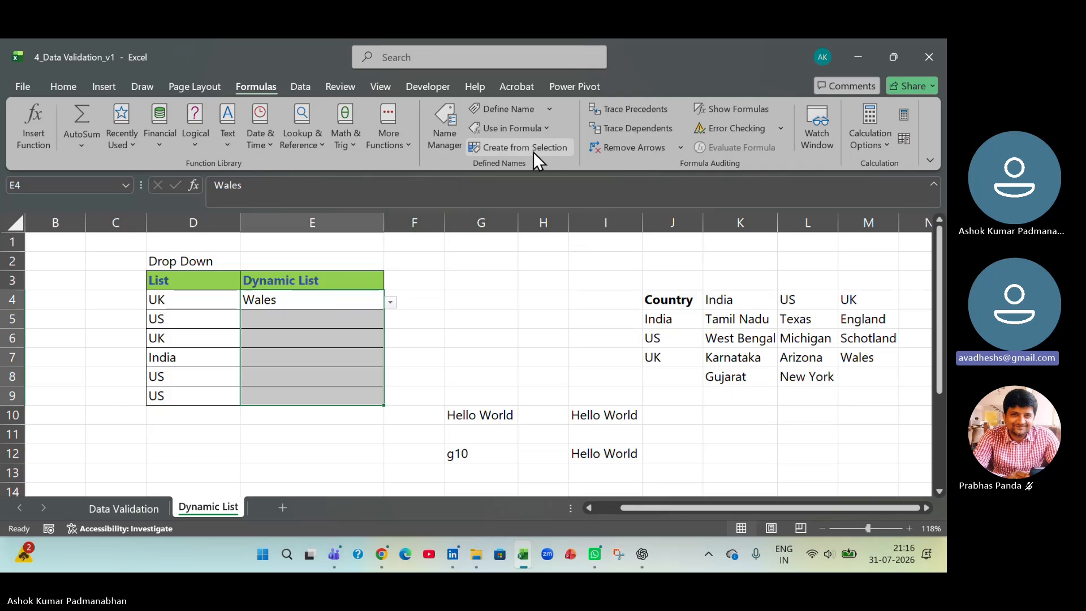
{"action": "left_click", "coordinate": [301, 85]}
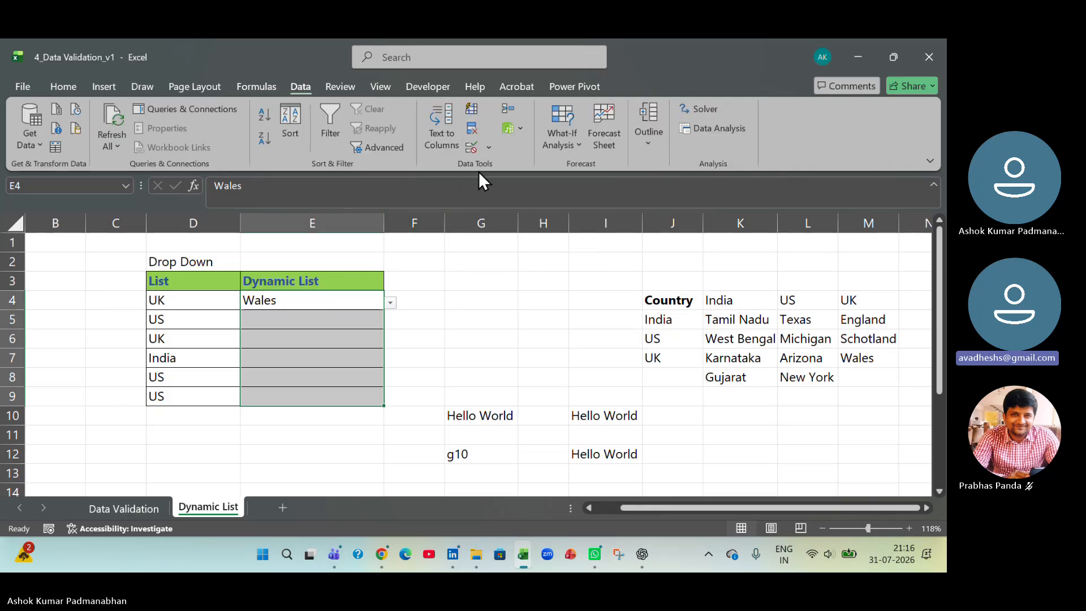
{"action": "left_click", "coordinate": [488, 149]}
{"action": "left_click", "coordinate": [492, 165]}
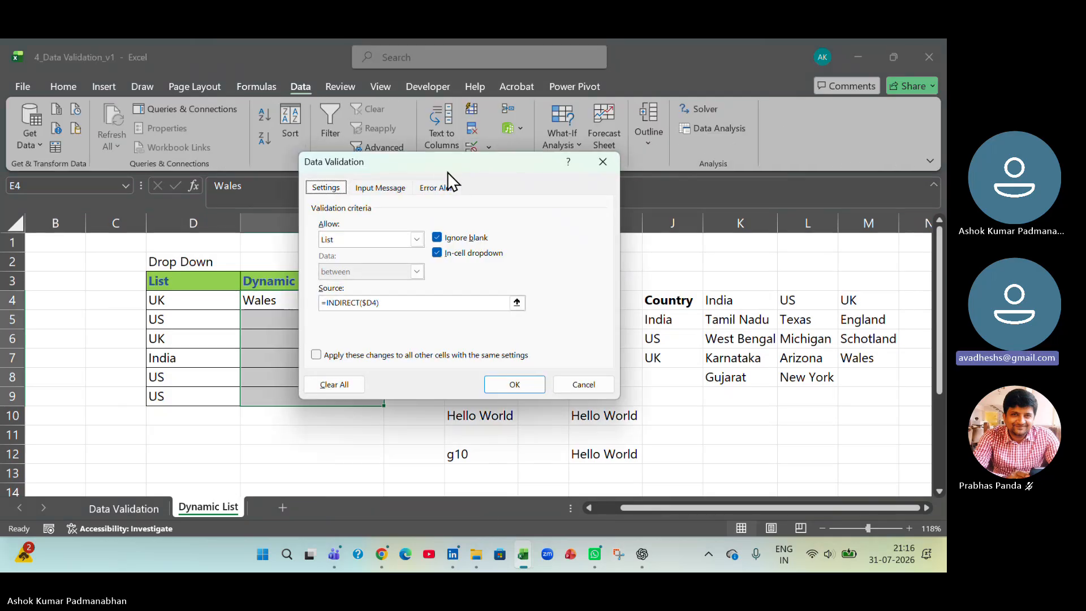
{"action": "left_click_drag", "start_coordinate": [446, 165], "coordinate": [542, 106]}
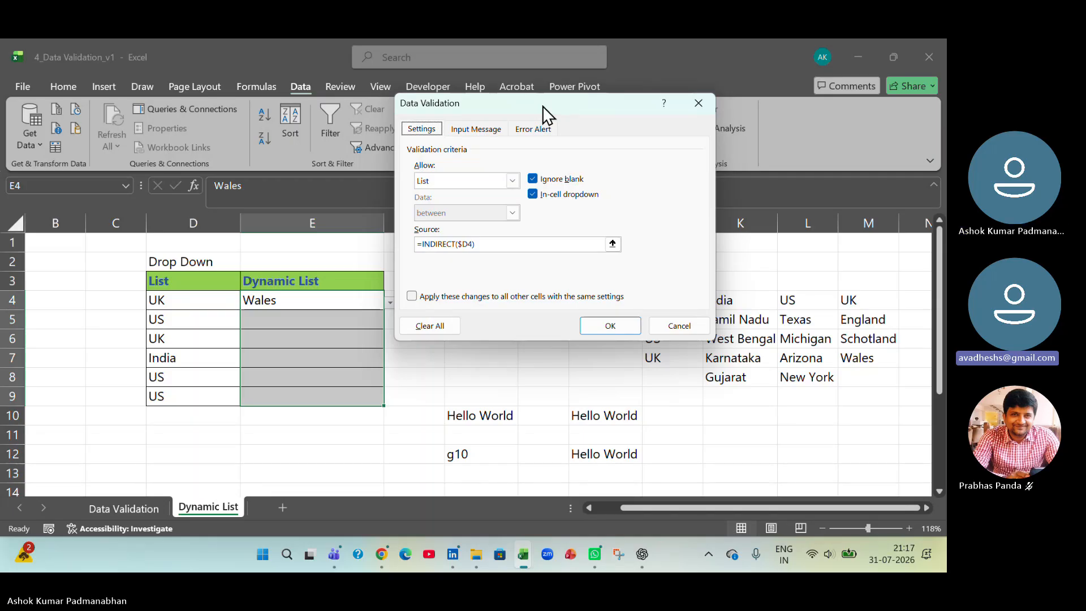
{"action": "left_click", "coordinate": [623, 329]}
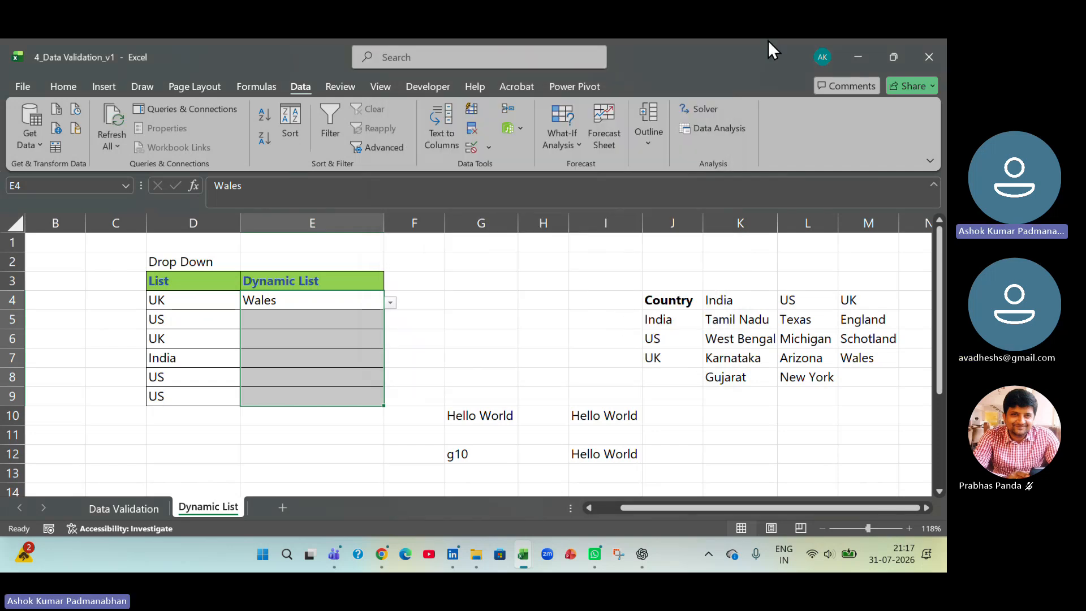
{"action": "left_click", "coordinate": [742, 58]}
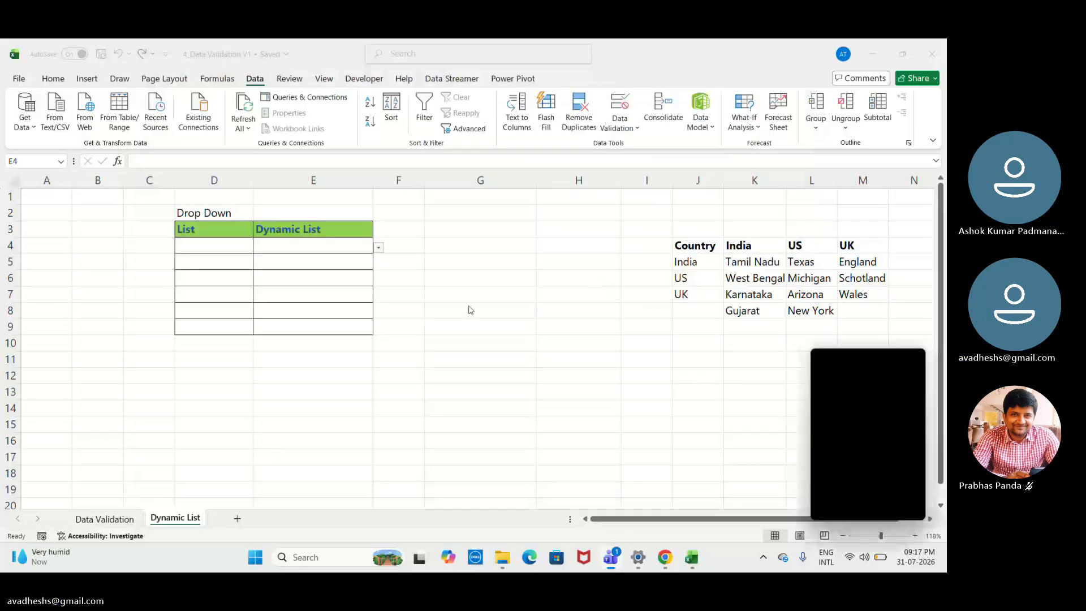
- Clear the data validation rule from the first List cell, D4, in the blank practice table
{"action": "left_click", "coordinate": [377, 251]}
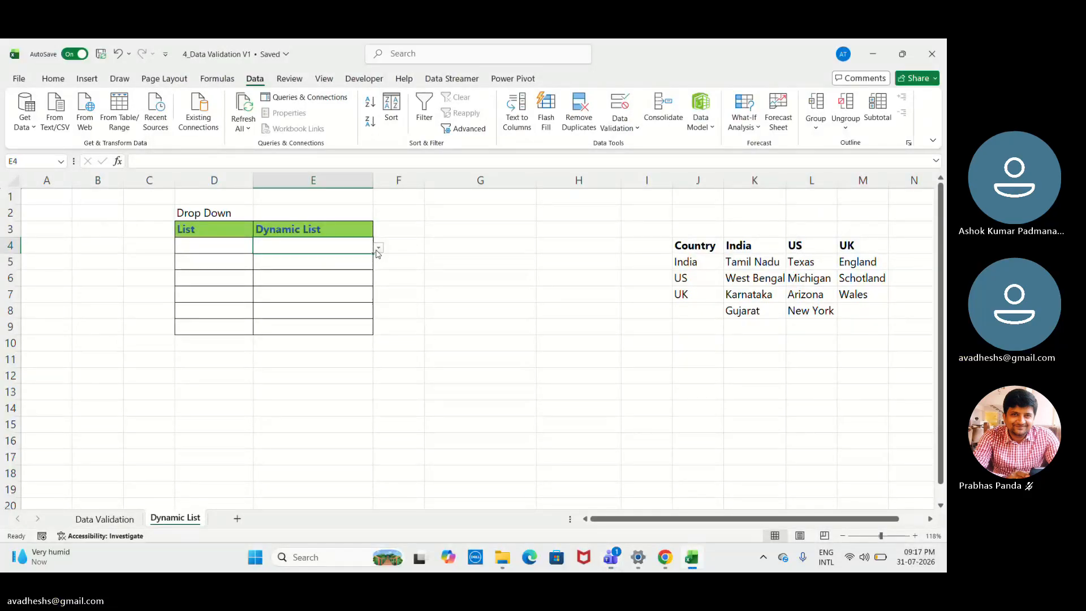
{"action": "left_click", "coordinate": [233, 244]}
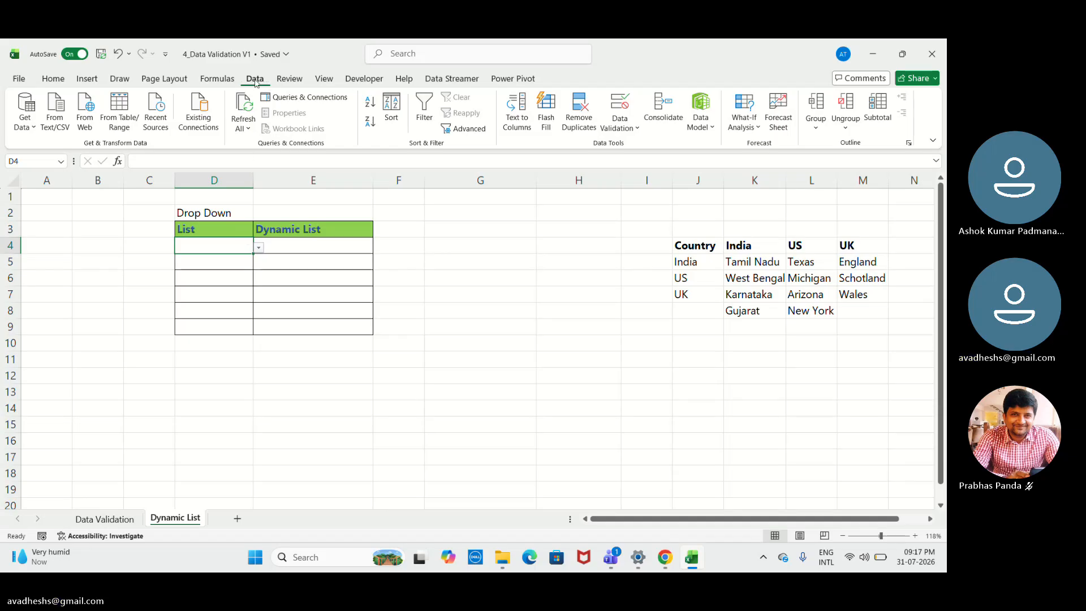
{"action": "left_click", "coordinate": [624, 121]}
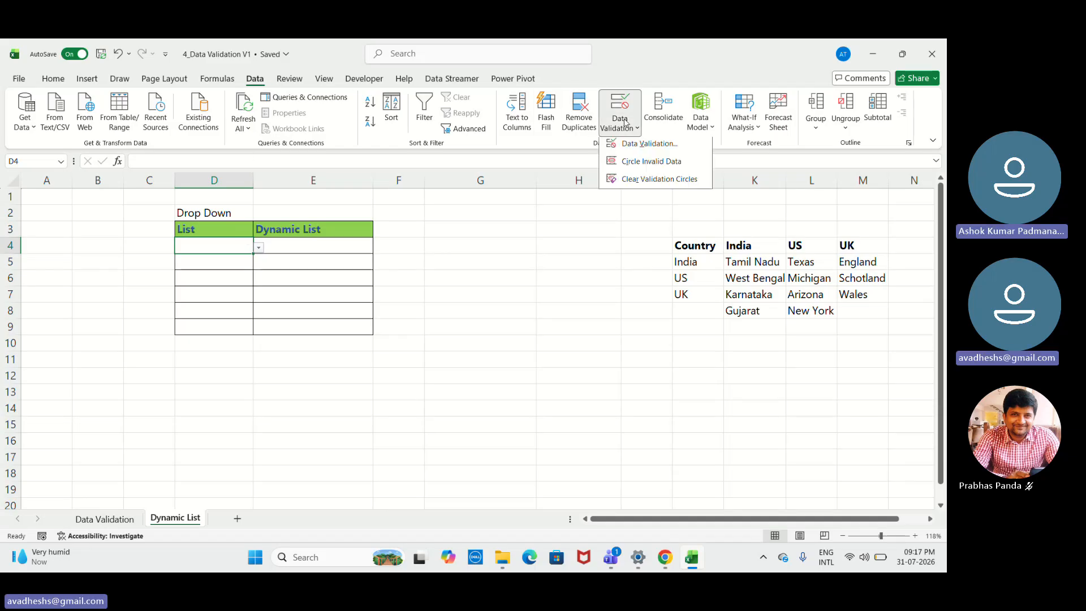
{"action": "left_click", "coordinate": [639, 149]}
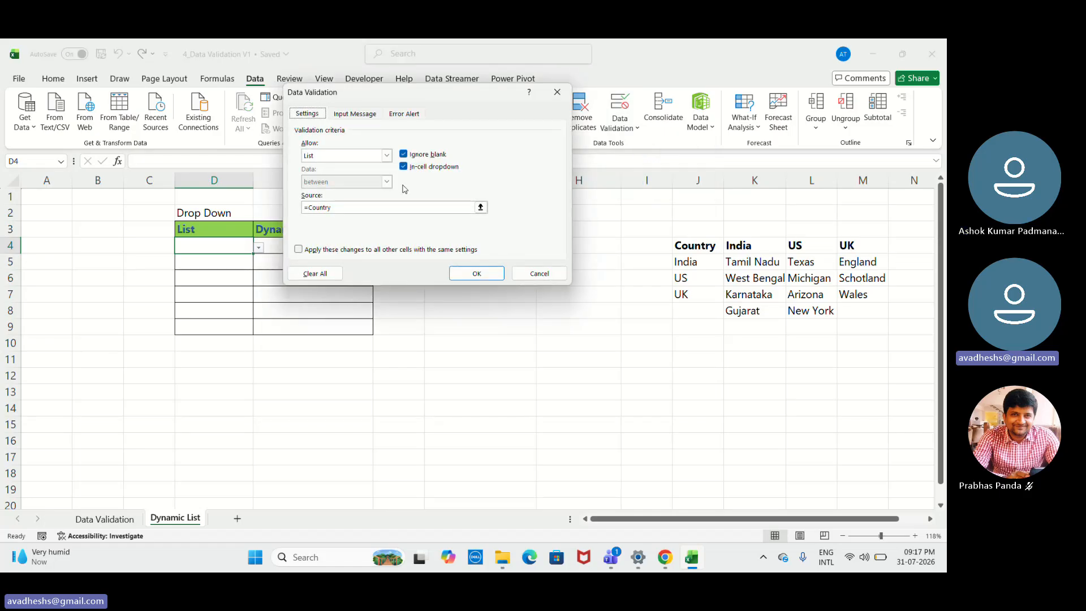
{"action": "left_click", "coordinate": [333, 273]}
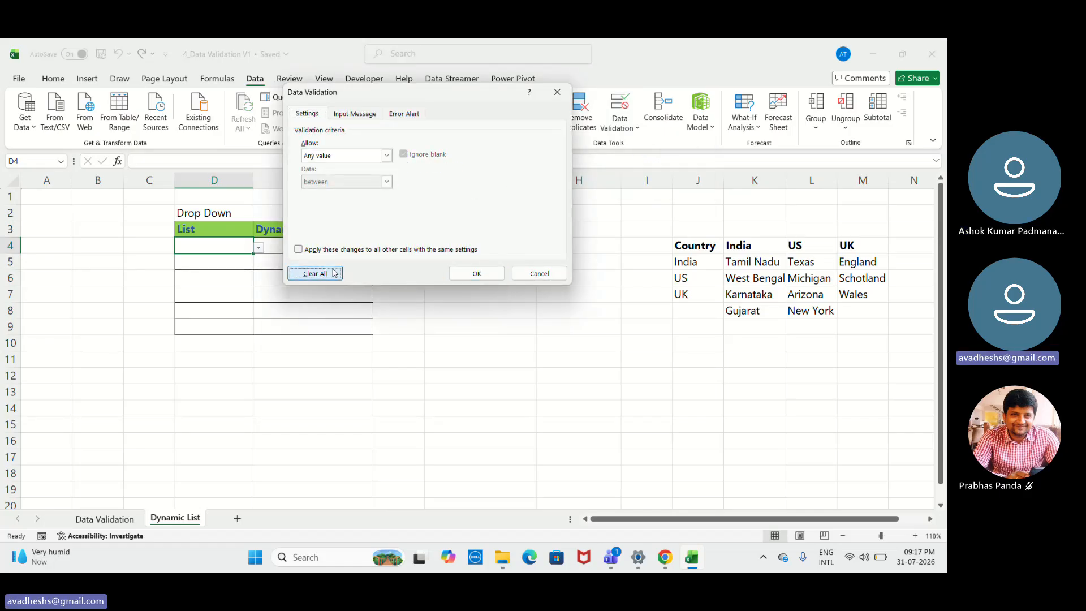
{"action": "left_click", "coordinate": [470, 274]}
{"action": "left_click", "coordinate": [339, 246]}
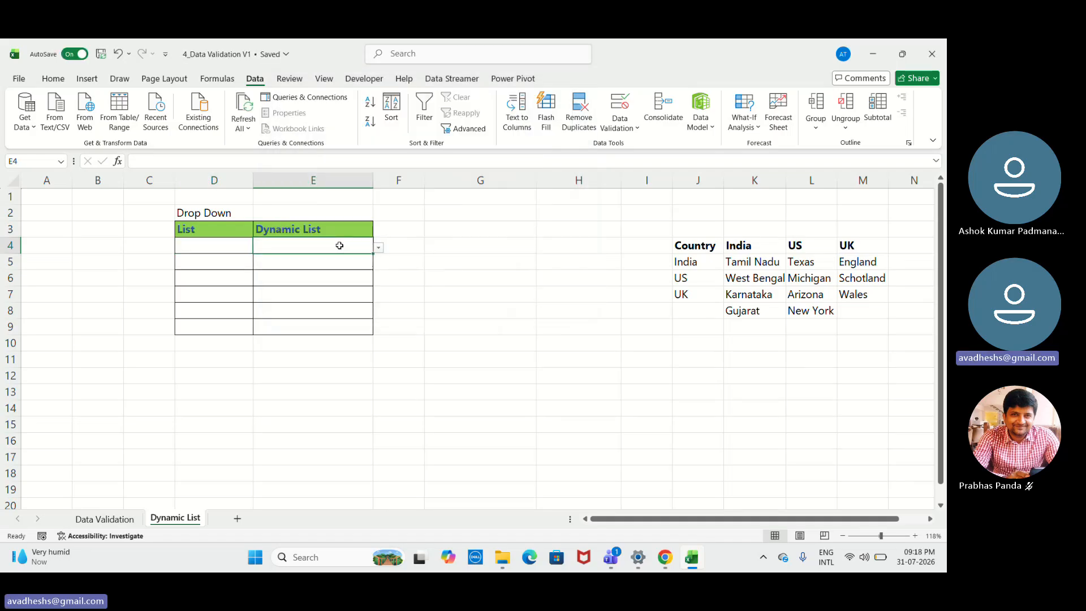
{"action": "key", "text": "shift+Down"}
{"action": "key", "text": "shift+Down"}
{"action": "key", "text": "shift+Down"}
{"action": "key", "text": "shift+Down"}
{"action": "key", "text": "shift+Down"}
{"action": "key", "text": "shift+Down"}
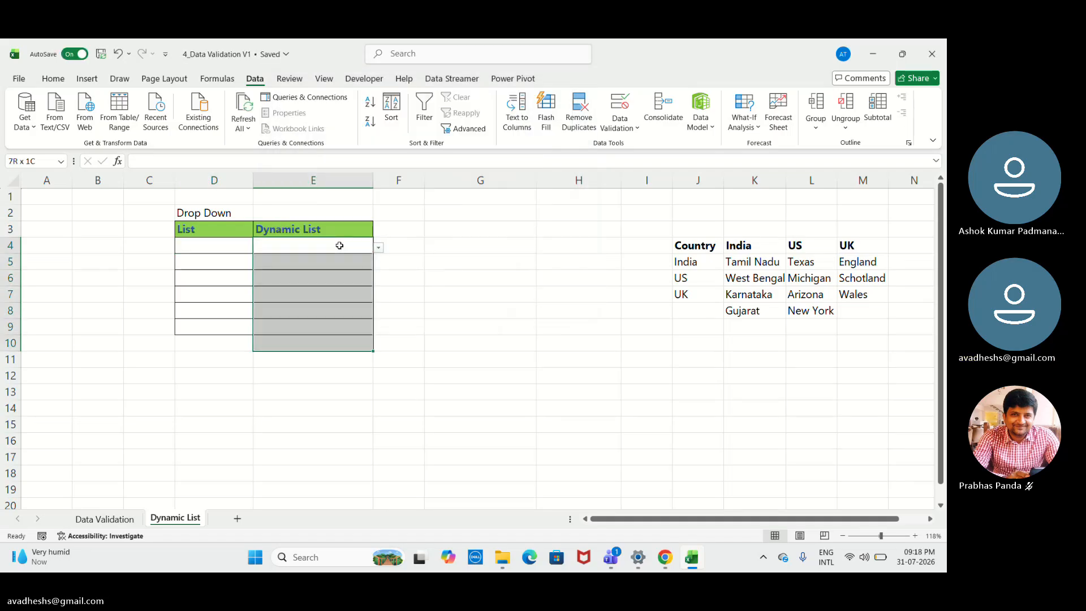
{"action": "key", "text": "Up"}
{"action": "key", "text": "shift+Down"}
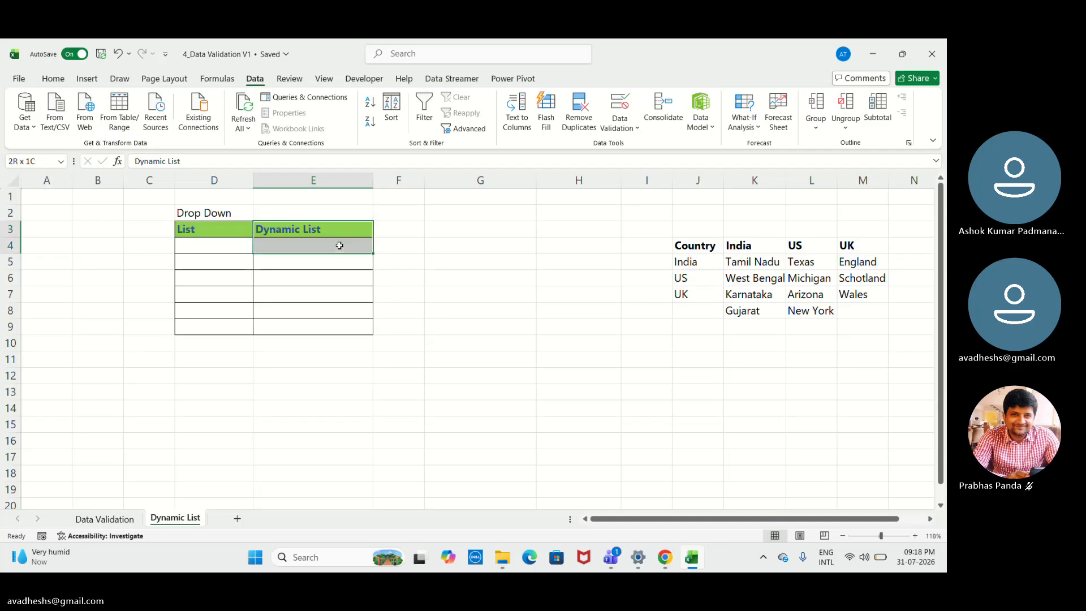
{"action": "key", "text": "shift+Down"}
- Clear the data validation rule from the Dynamic List cells E4:E9
{"action": "left_click", "coordinate": [339, 245]}
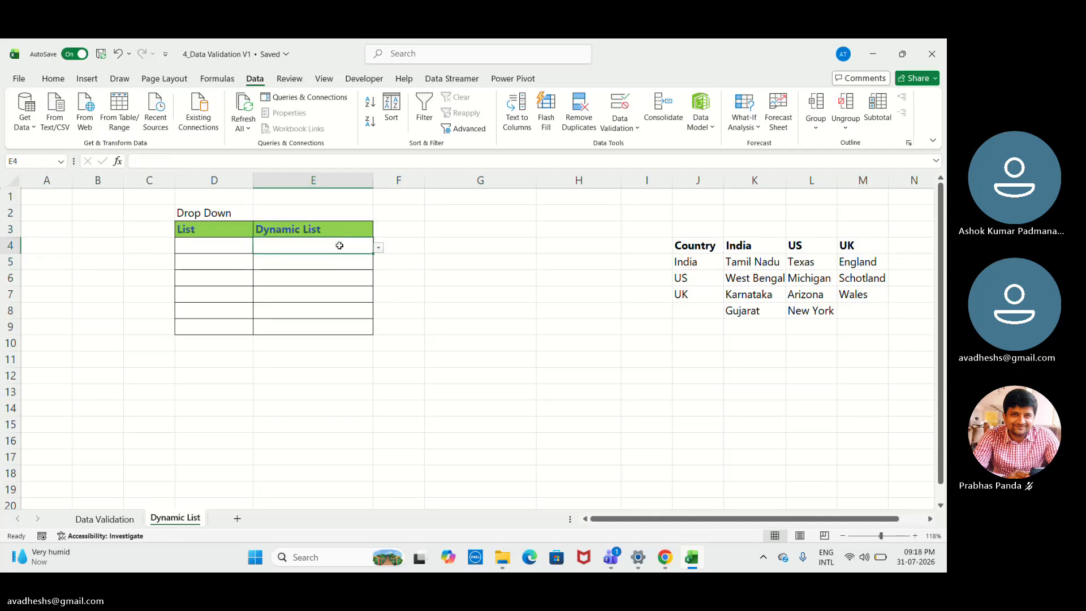
{"action": "key", "text": "shift+Down"}
{"action": "key", "text": "shift+Down"}
{"action": "key", "text": "shift+Down"}
{"action": "key", "text": "shift+Down"}
{"action": "key", "text": "shift+Down"}
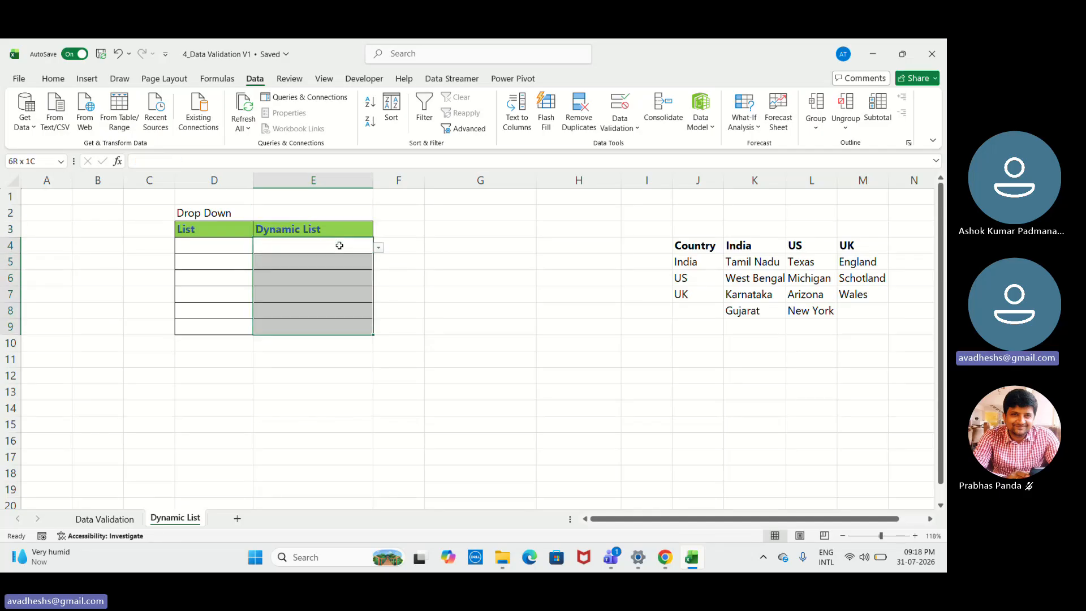
{"action": "left_click", "coordinate": [620, 122]}
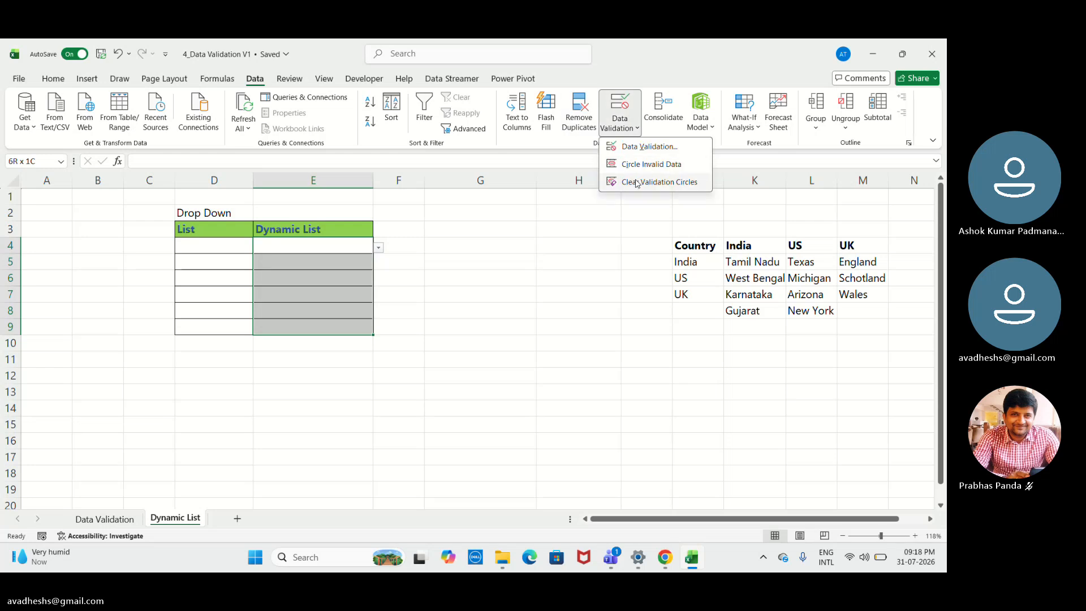
{"action": "key", "text": "Escape"}
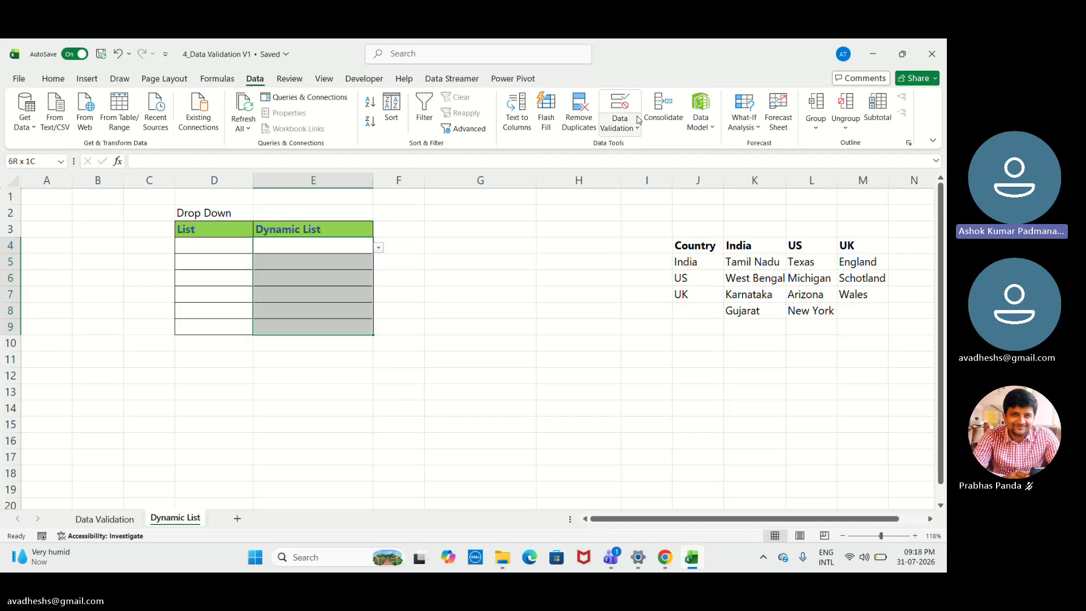
{"action": "left_click", "coordinate": [620, 119]}
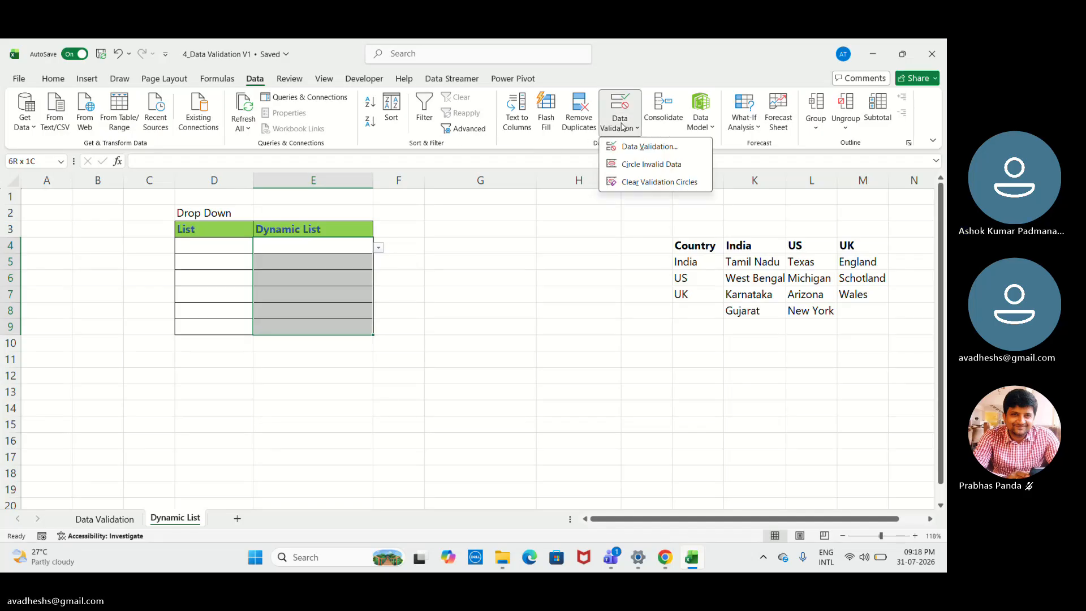
{"action": "left_click", "coordinate": [634, 152]}
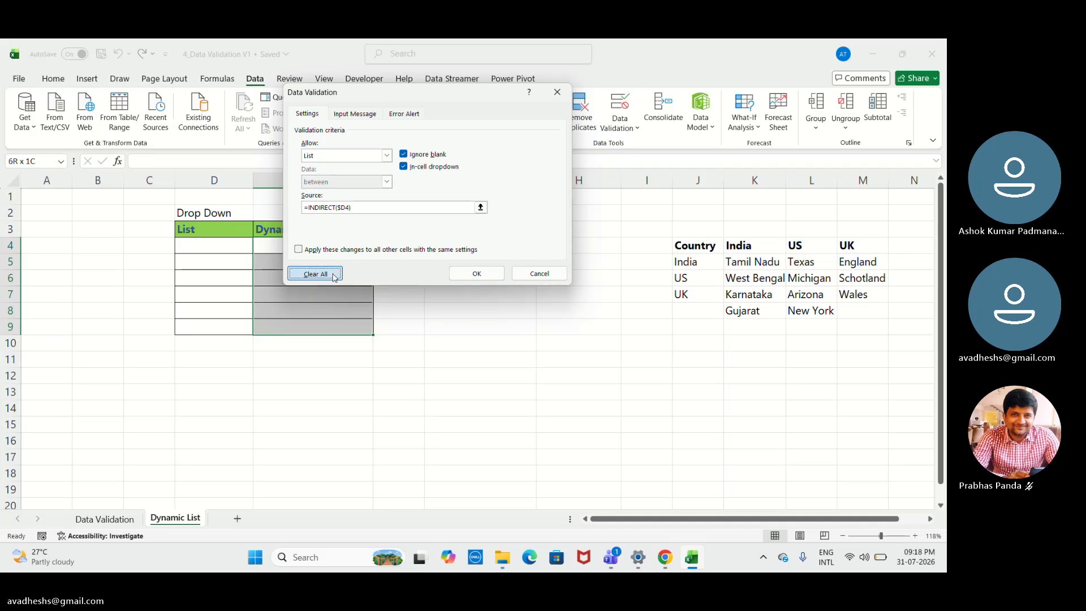
{"action": "left_click", "coordinate": [316, 273]}
{"action": "left_click", "coordinate": [477, 273]}
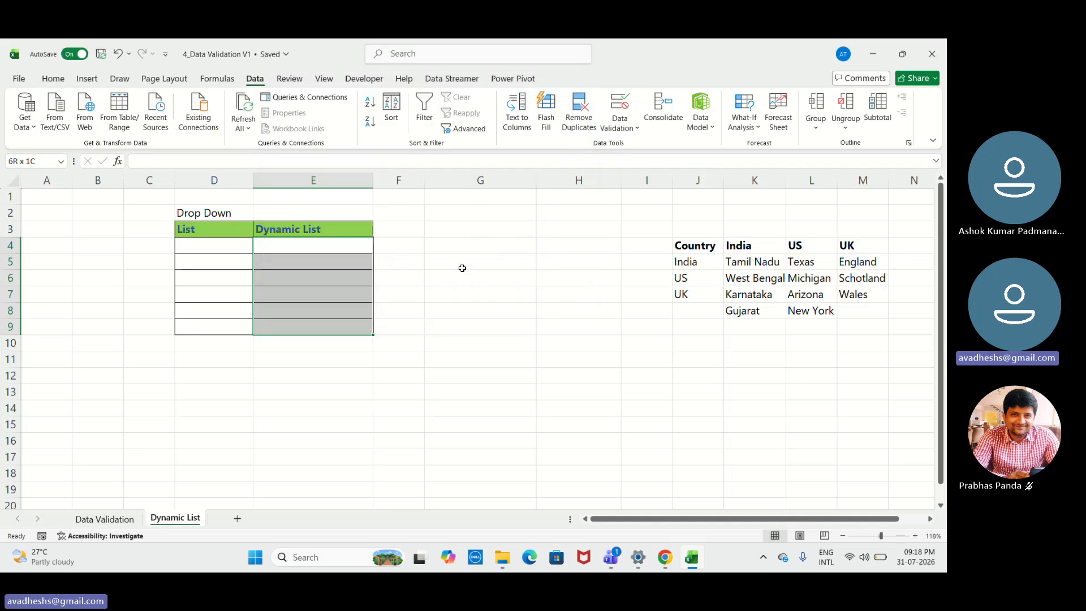
- Check the workbook's defined names in the Name Manager for one covering the Country list in column J
{"action": "left_click_drag", "start_coordinate": [718, 246], "coordinate": [701, 311]}
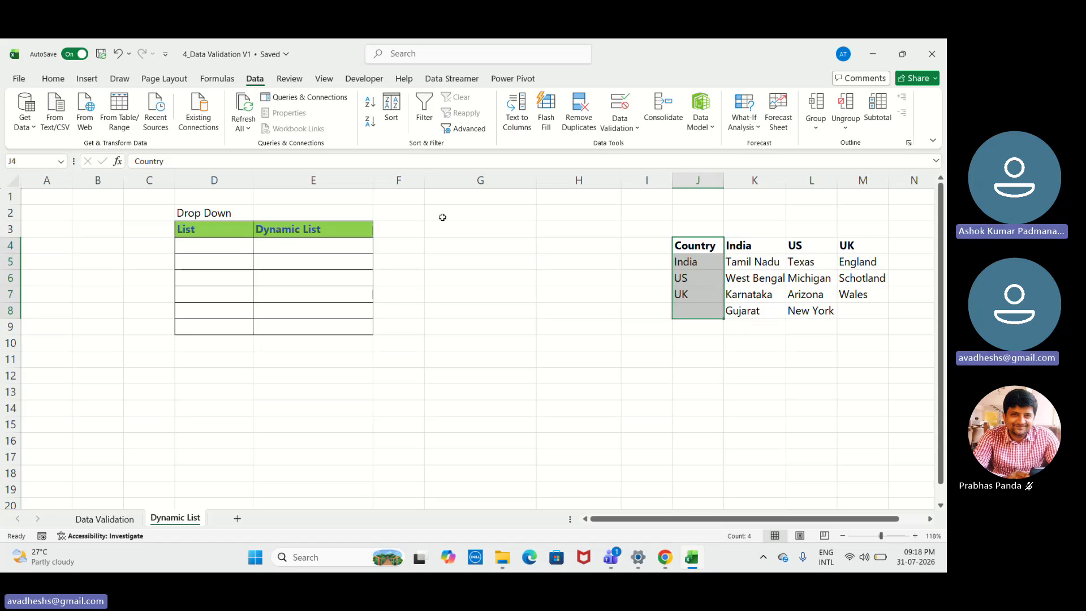
{"action": "left_click", "coordinate": [687, 261]}
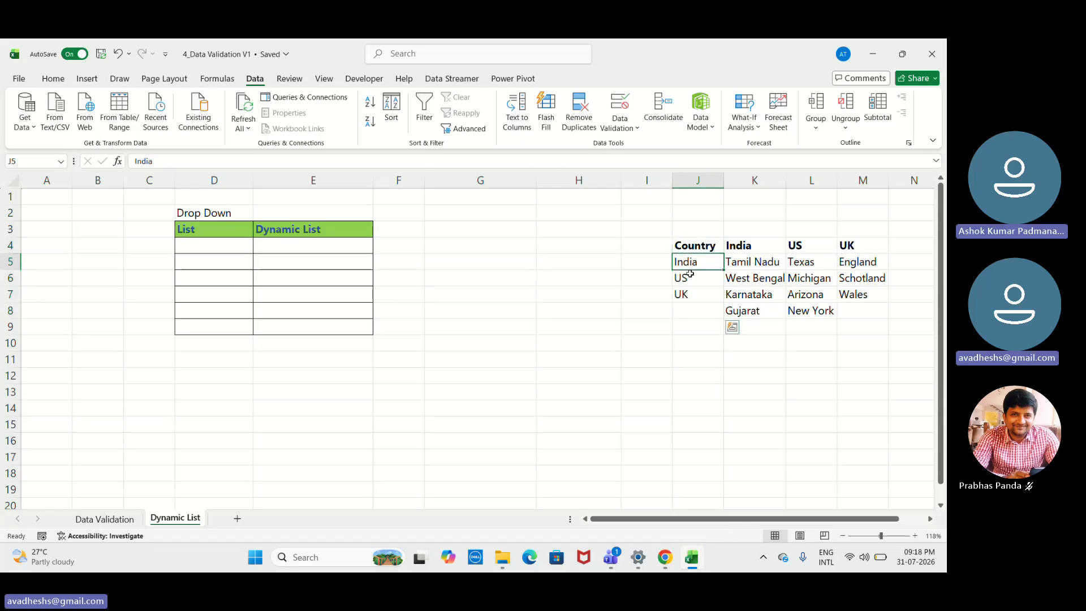
{"action": "left_click_drag", "start_coordinate": [689, 274], "coordinate": [692, 303]}
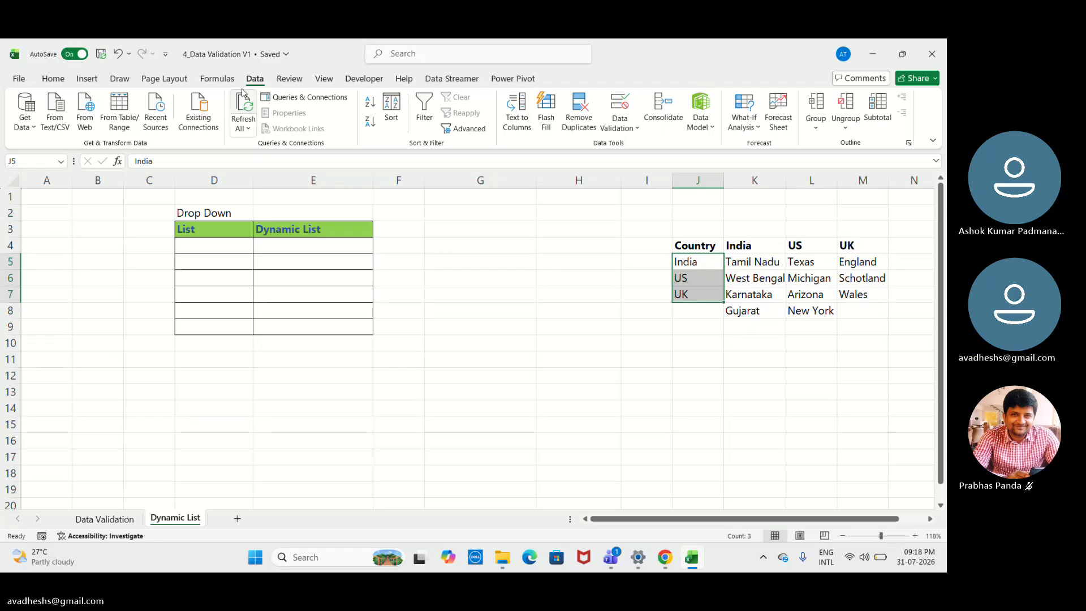
{"action": "left_click", "coordinate": [217, 78]}
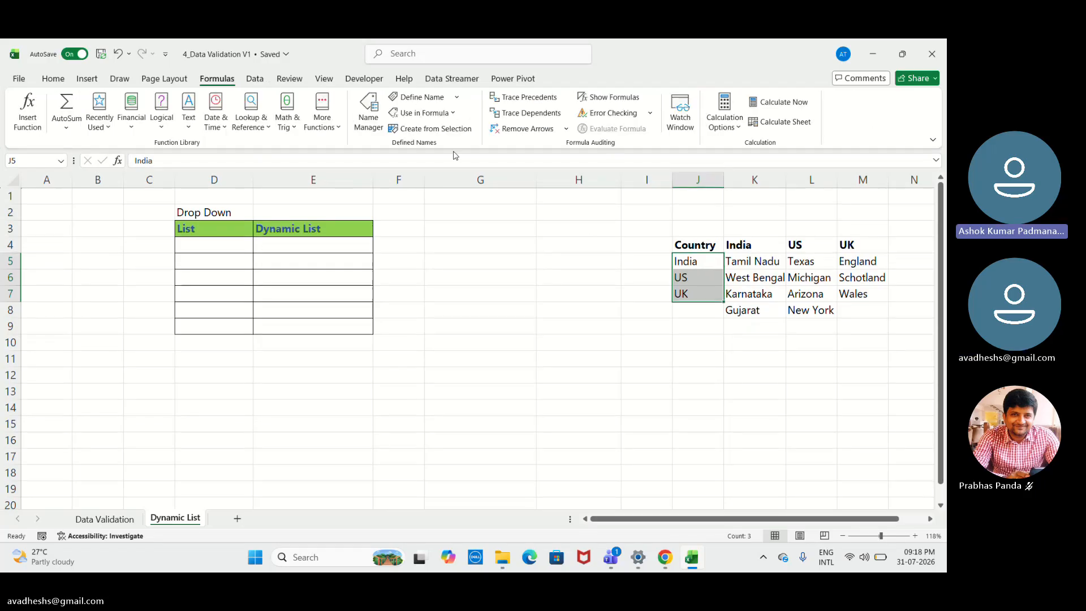
{"action": "left_click", "coordinate": [368, 113]}
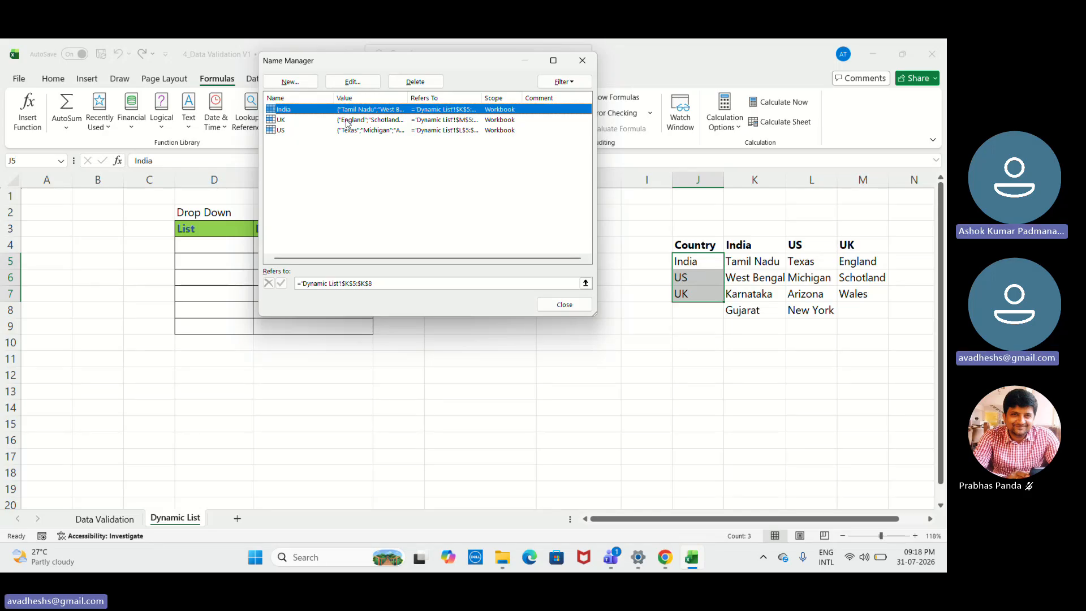
{"action": "left_click", "coordinate": [583, 63]}
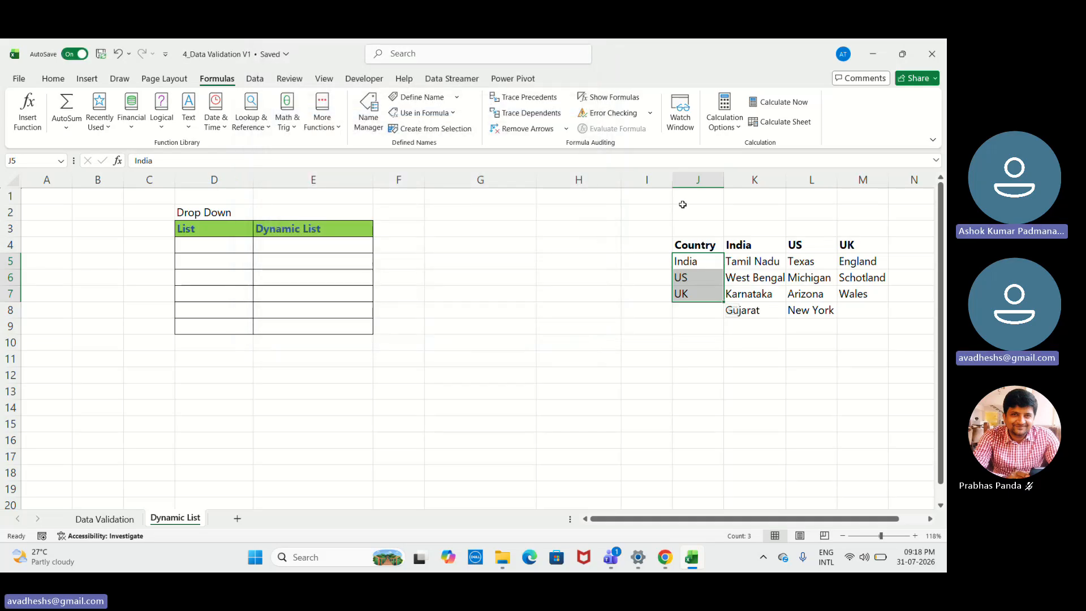
- Create a named range from the Country column J4:J8 using its top row as the name, and check it in the Name Manager
{"action": "left_click", "coordinate": [709, 244]}
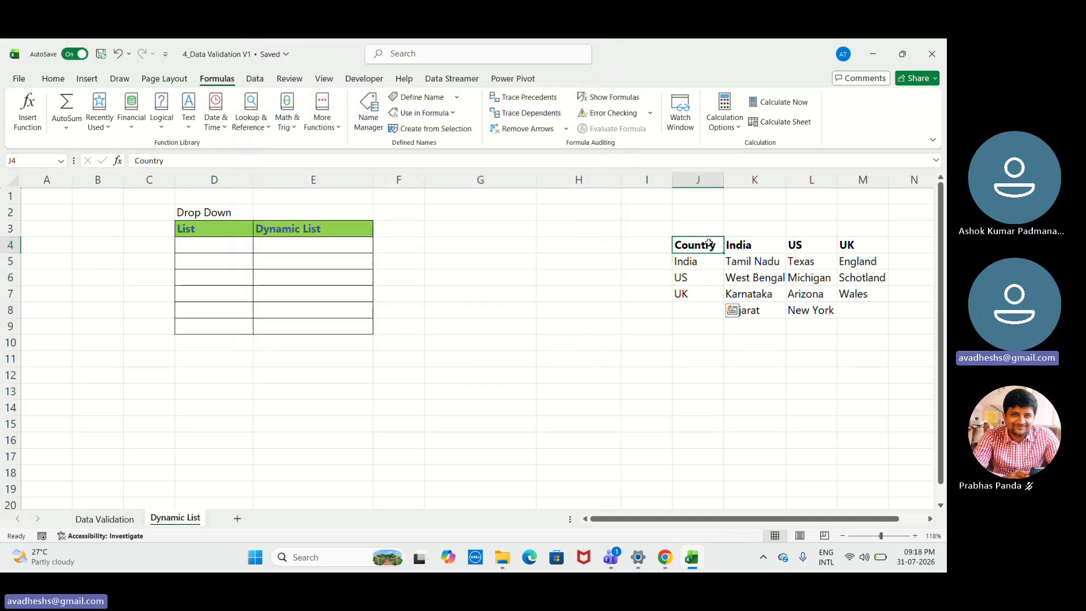
{"action": "left_click_drag", "start_coordinate": [709, 244], "coordinate": [709, 319]}
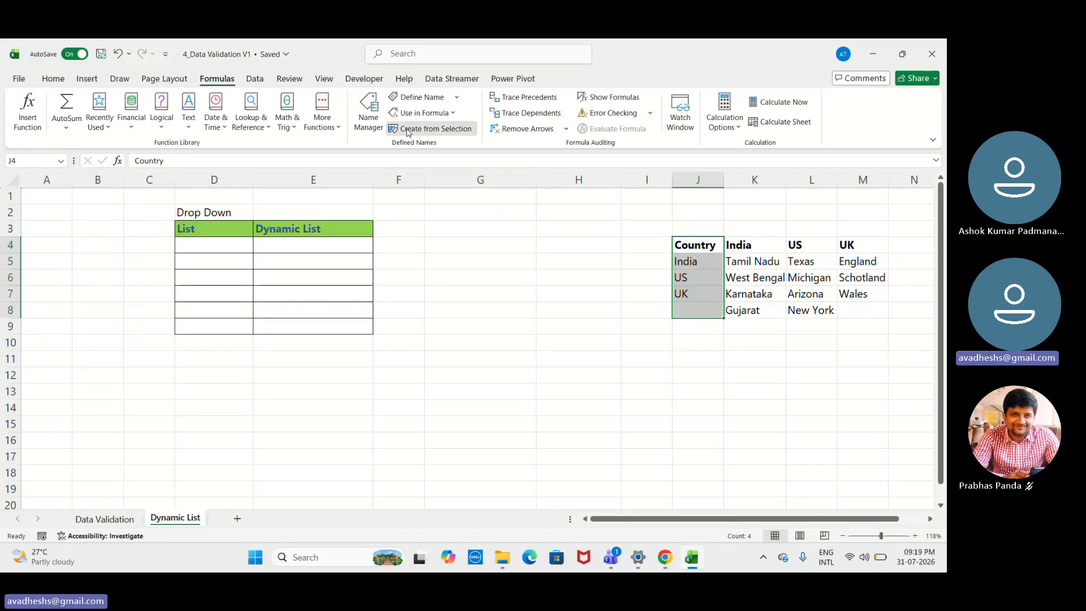
{"action": "left_click", "coordinate": [407, 131]}
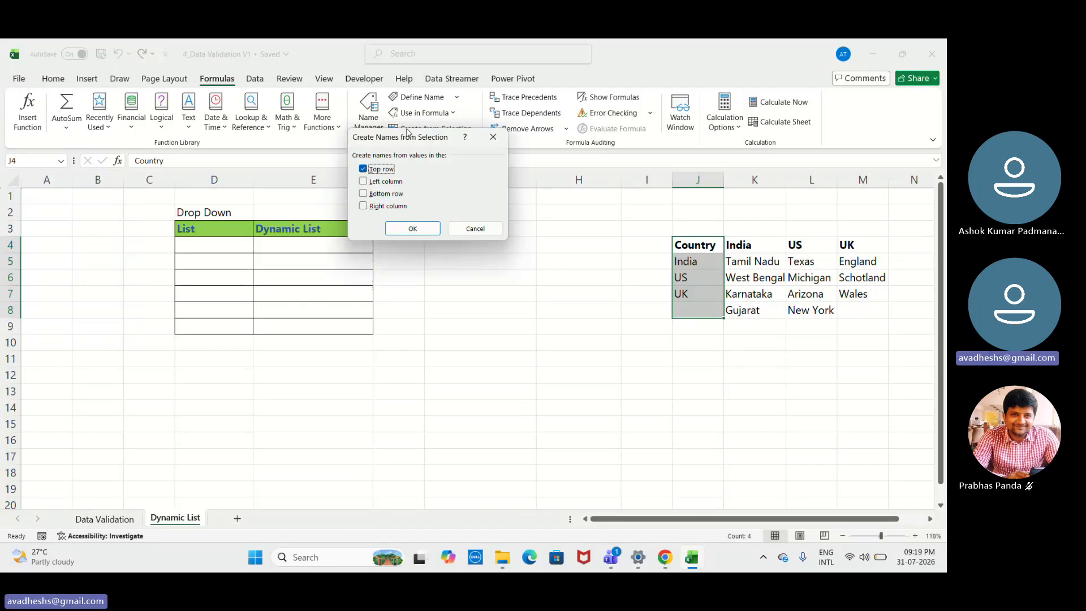
{"action": "left_click", "coordinate": [413, 228]}
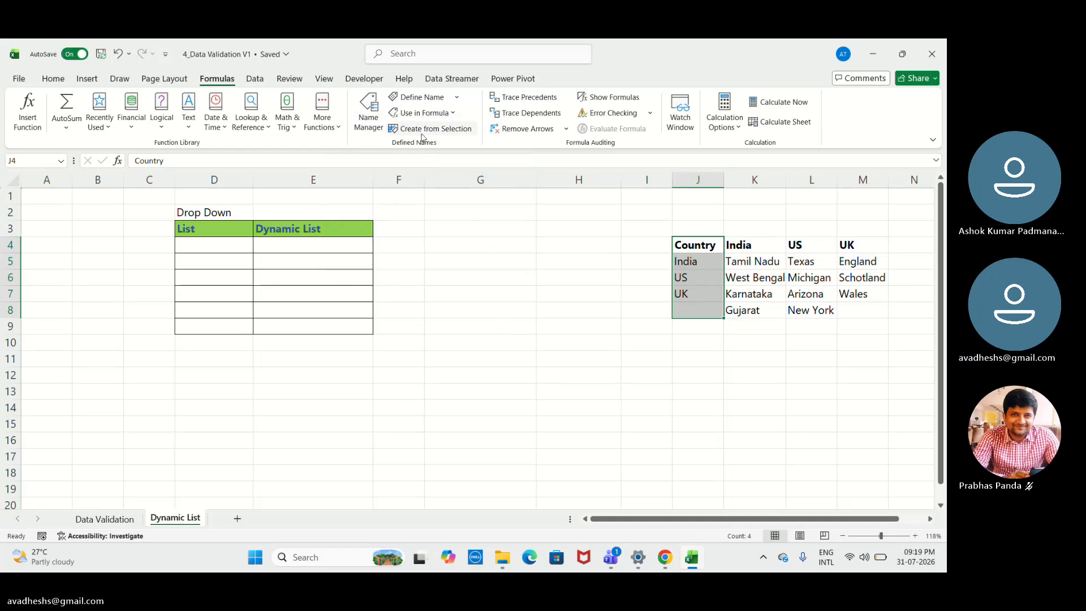
{"action": "left_click", "coordinate": [372, 127]}
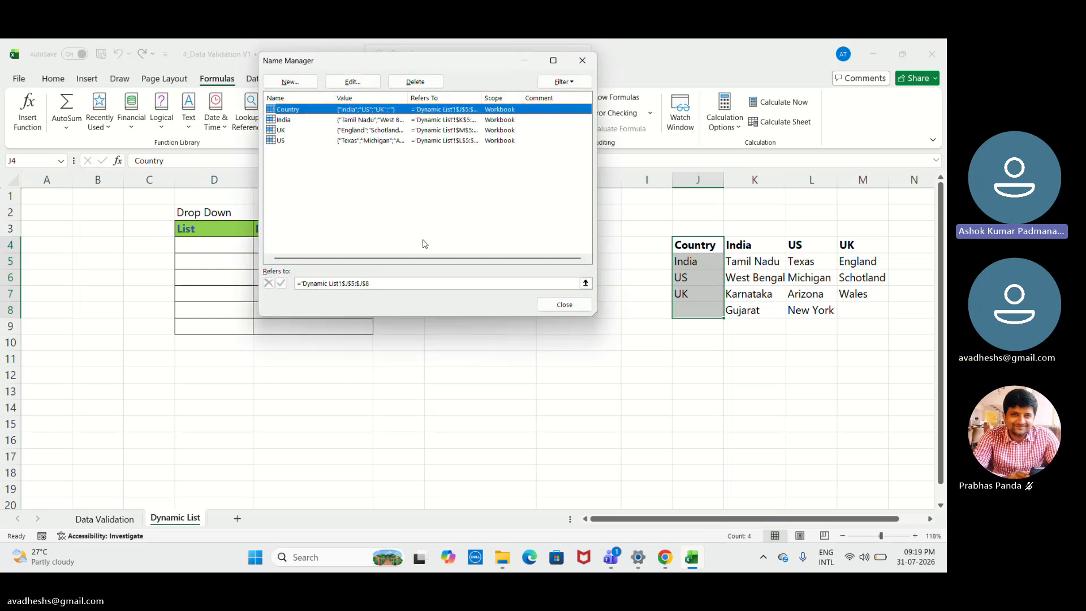
{"action": "left_click", "coordinate": [582, 61]}
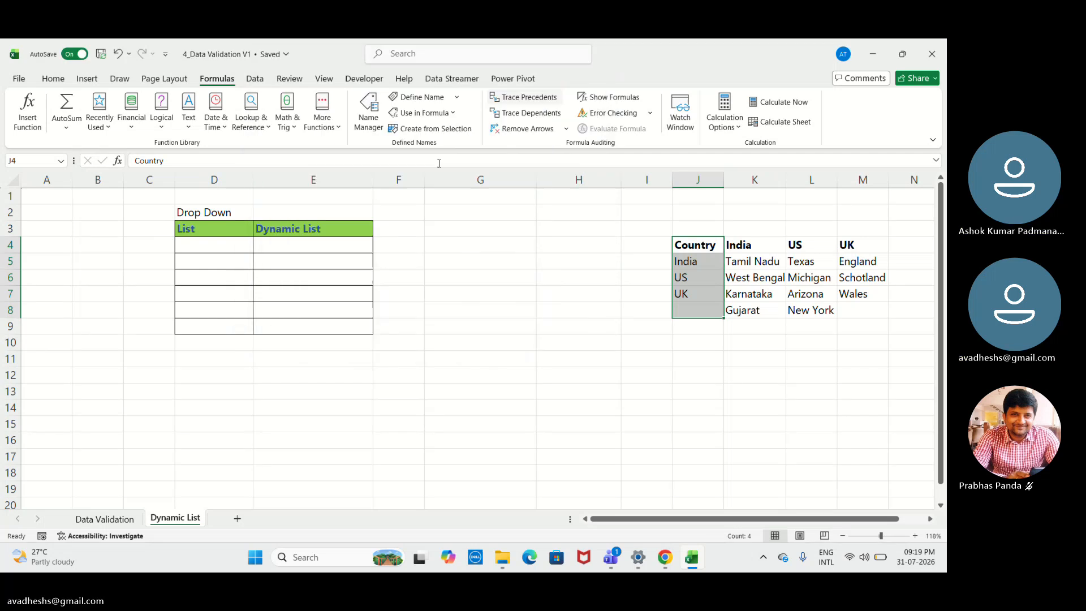
- Set the data validation of the List column cells D4:D9 to allow a List
{"action": "left_click", "coordinate": [236, 246]}
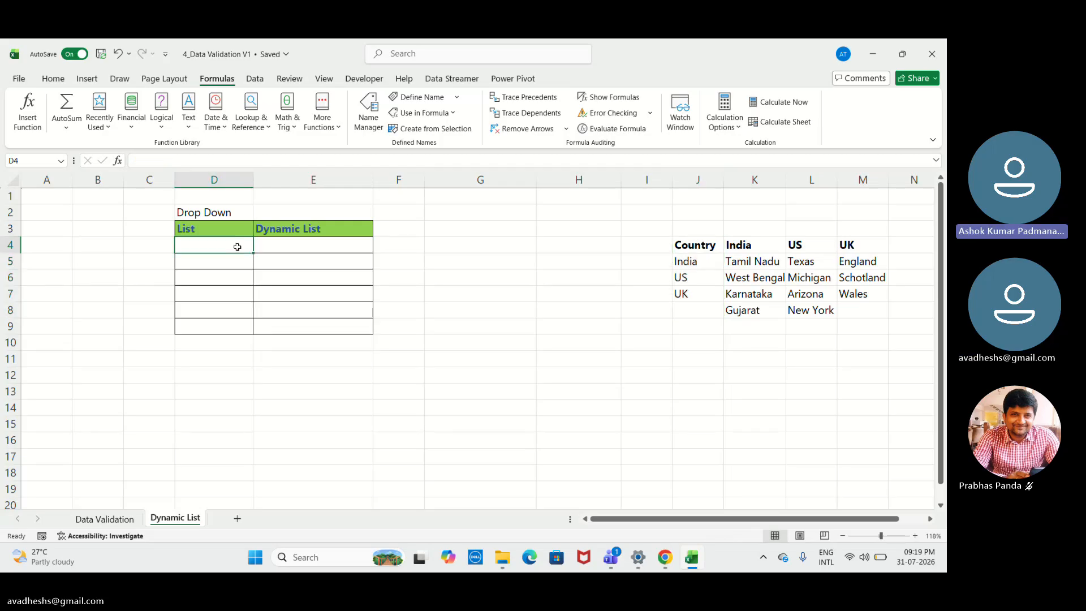
{"action": "key", "text": "shift+Down"}
{"action": "key", "text": "shift+Down"}
{"action": "key", "text": "shift+Down"}
{"action": "key", "text": "shift+Down"}
{"action": "key", "text": "shift+Down"}
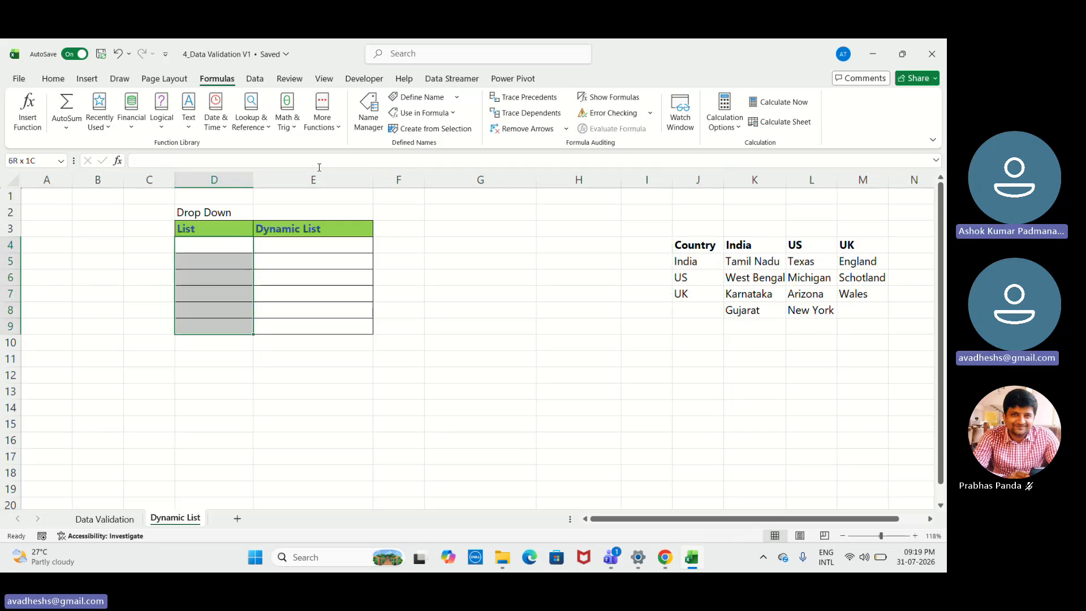
{"action": "left_click", "coordinate": [254, 78]}
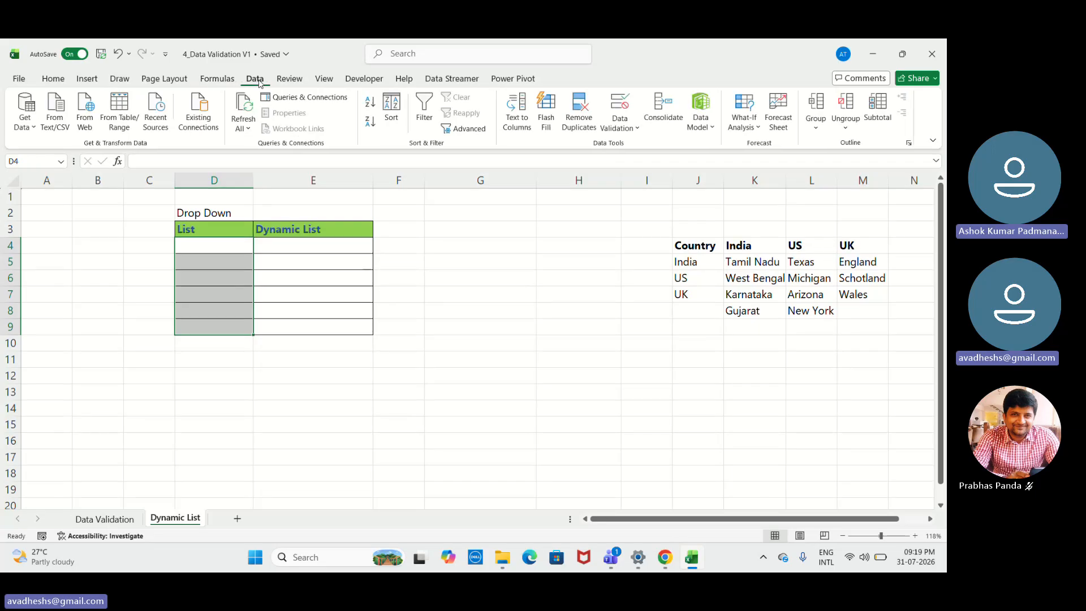
{"action": "left_click", "coordinate": [619, 105]}
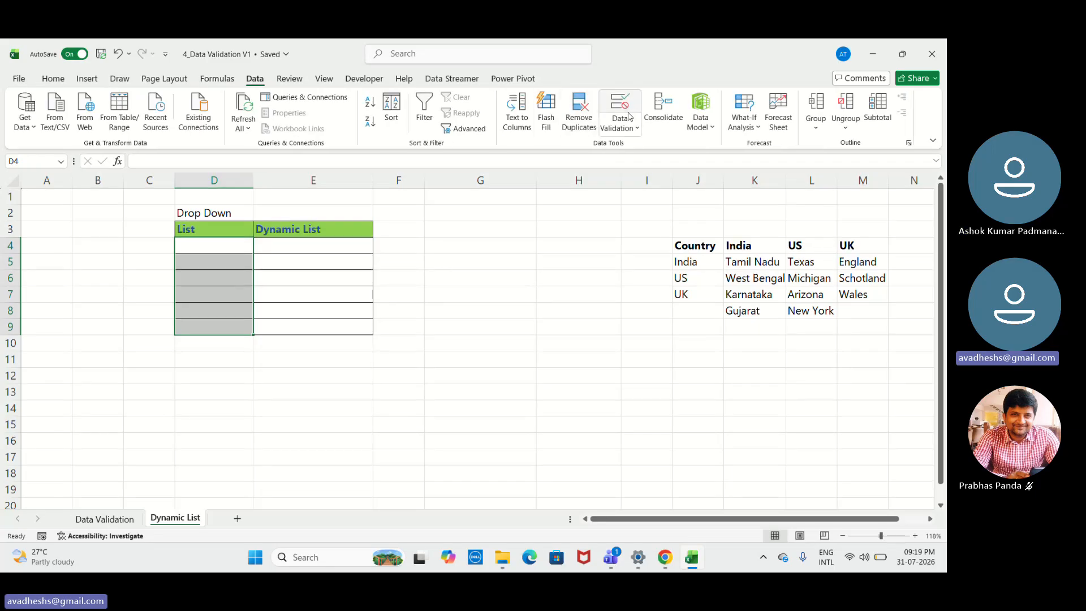
{"action": "left_click", "coordinate": [387, 155]}
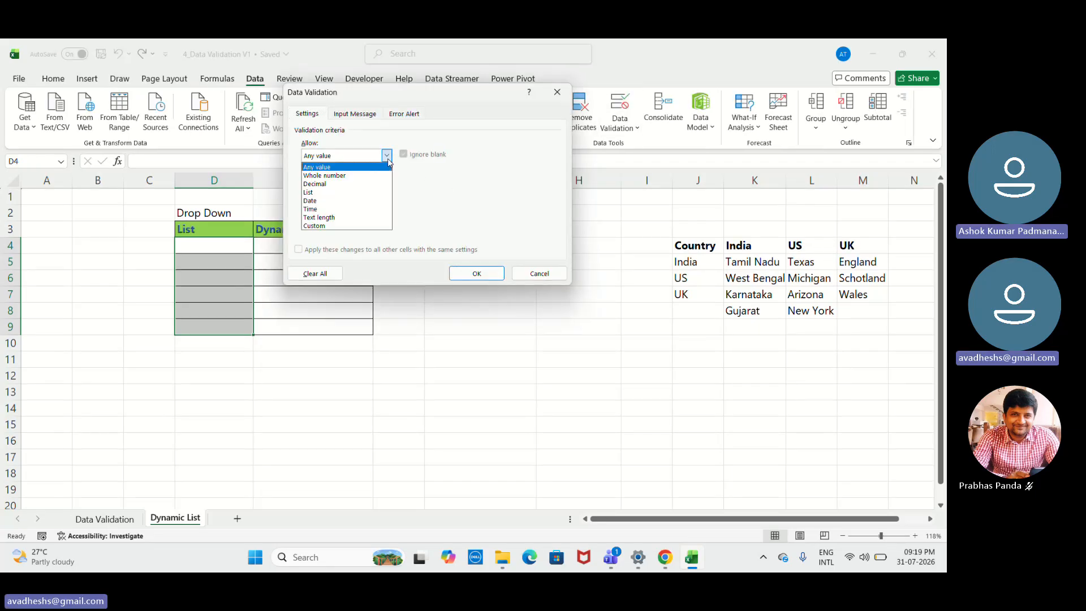
{"action": "left_click", "coordinate": [336, 192]}
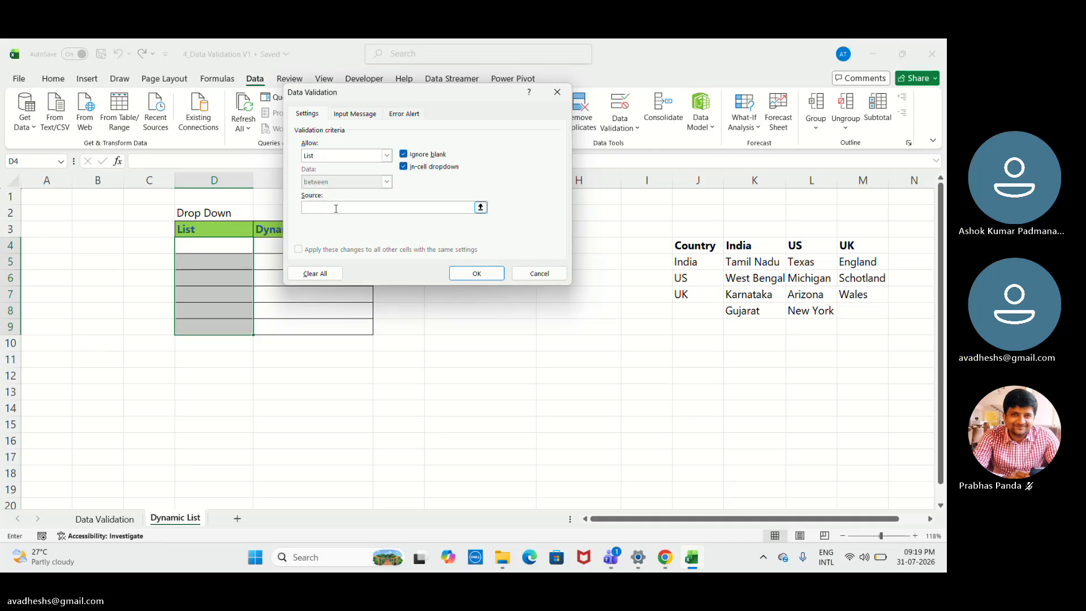
- Use the named range Country as the list source, apply the rule, and check the drop-down in D4
{"action": "left_click", "coordinate": [336, 208]}
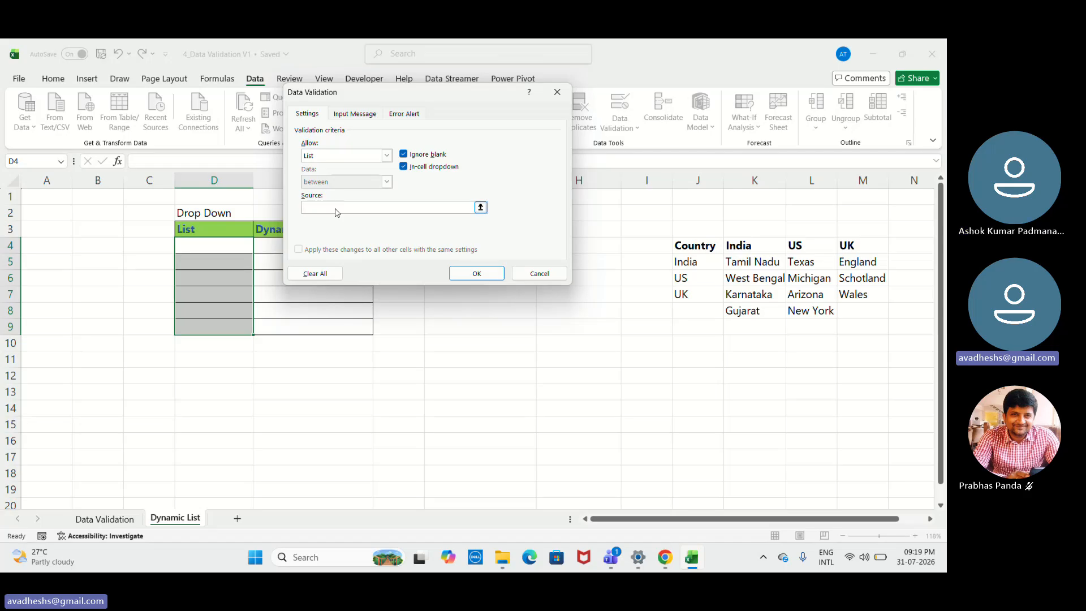
{"action": "key", "text": "F3"}
{"action": "left_click", "coordinate": [374, 164]}
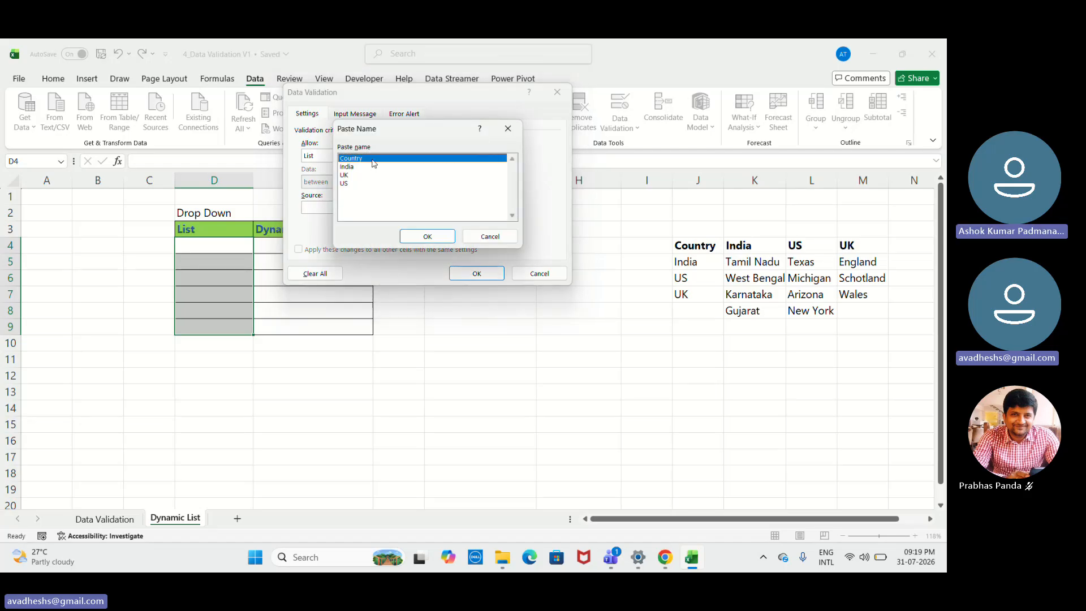
{"action": "left_click", "coordinate": [427, 237]}
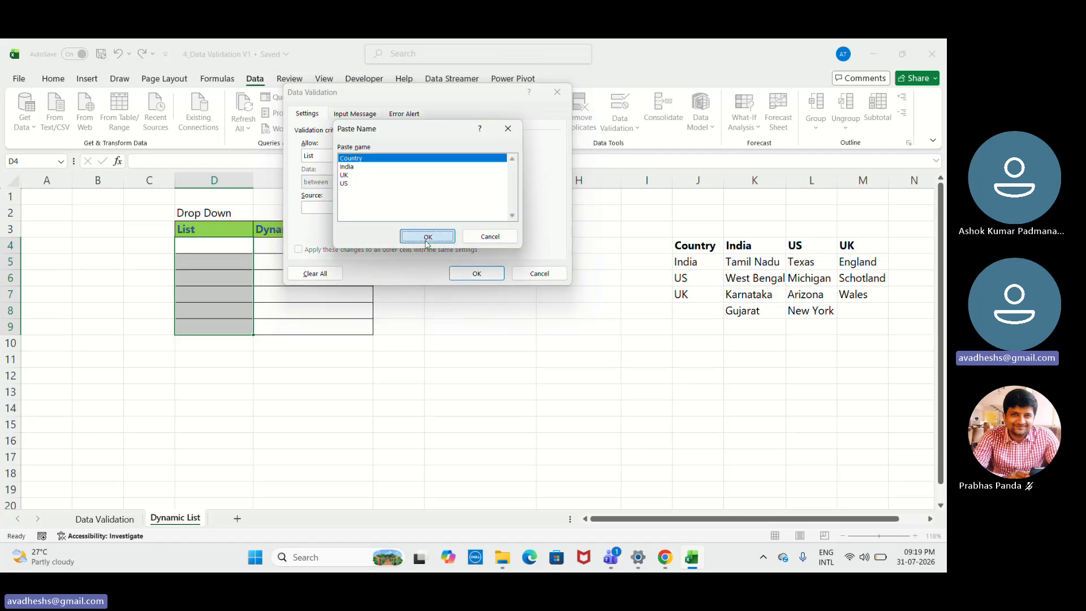
{"action": "left_click", "coordinate": [477, 273]}
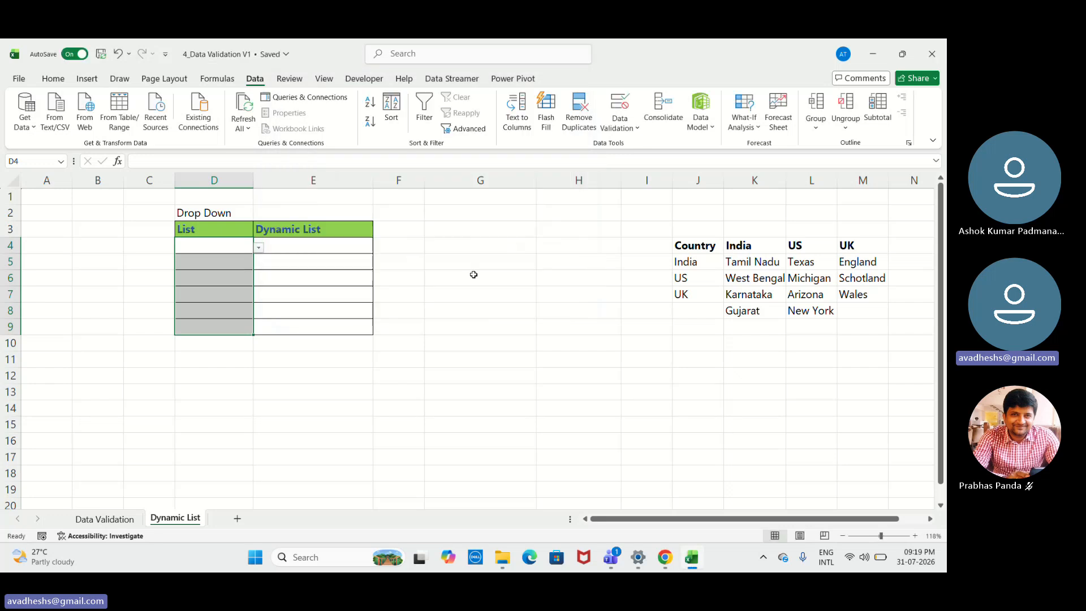
{"action": "left_click", "coordinate": [258, 248]}
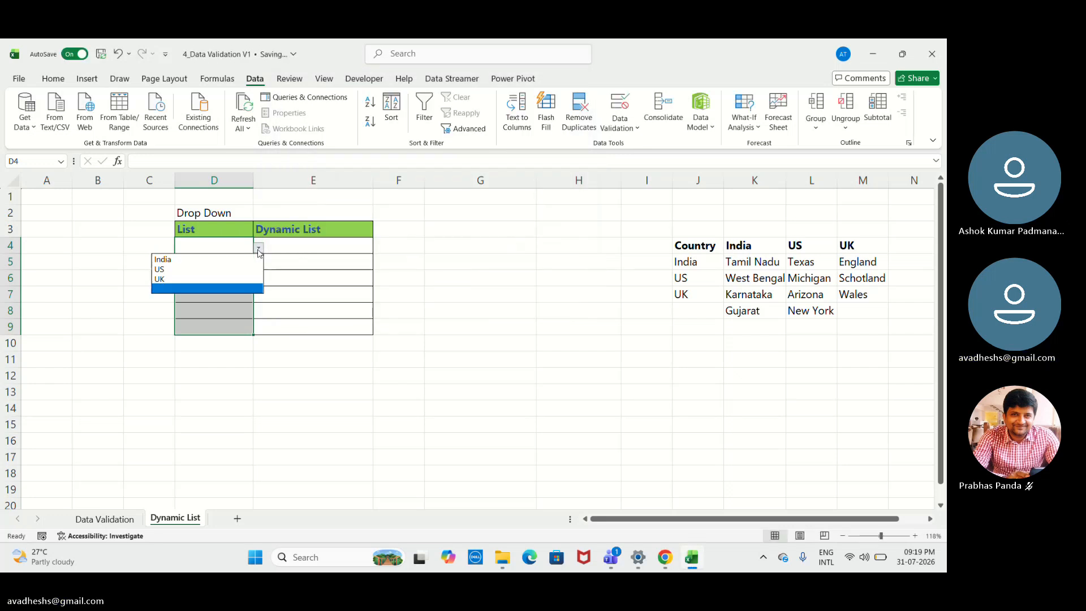
{"action": "left_click", "coordinate": [257, 247]}
- Choose India from the country drop-down in cell D4 of the List column
{"action": "left_click", "coordinate": [300, 247]}
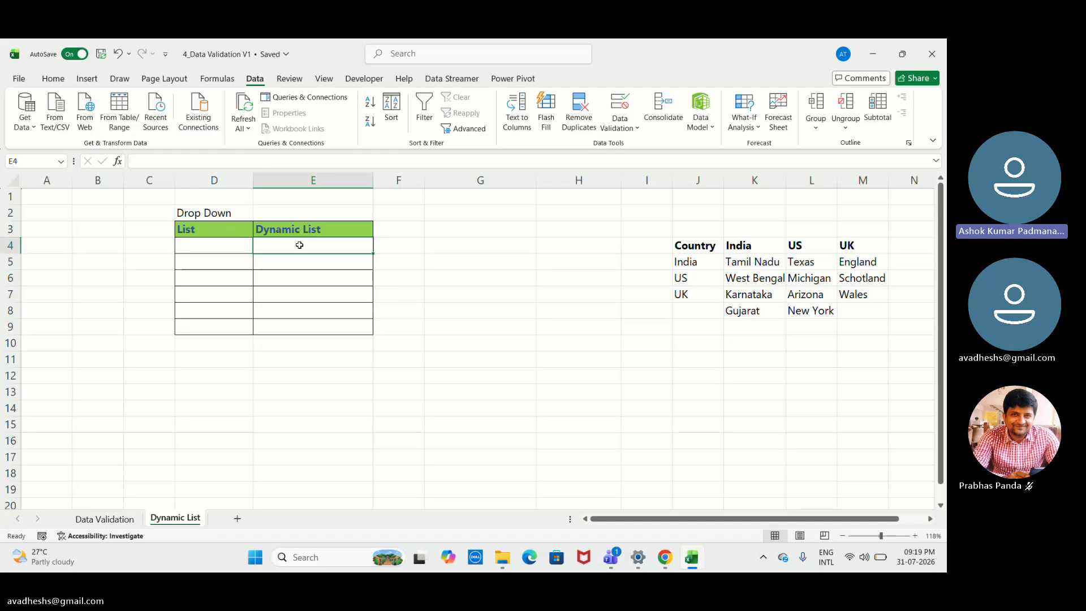
{"action": "left_click_drag", "start_coordinate": [300, 245], "coordinate": [313, 324]}
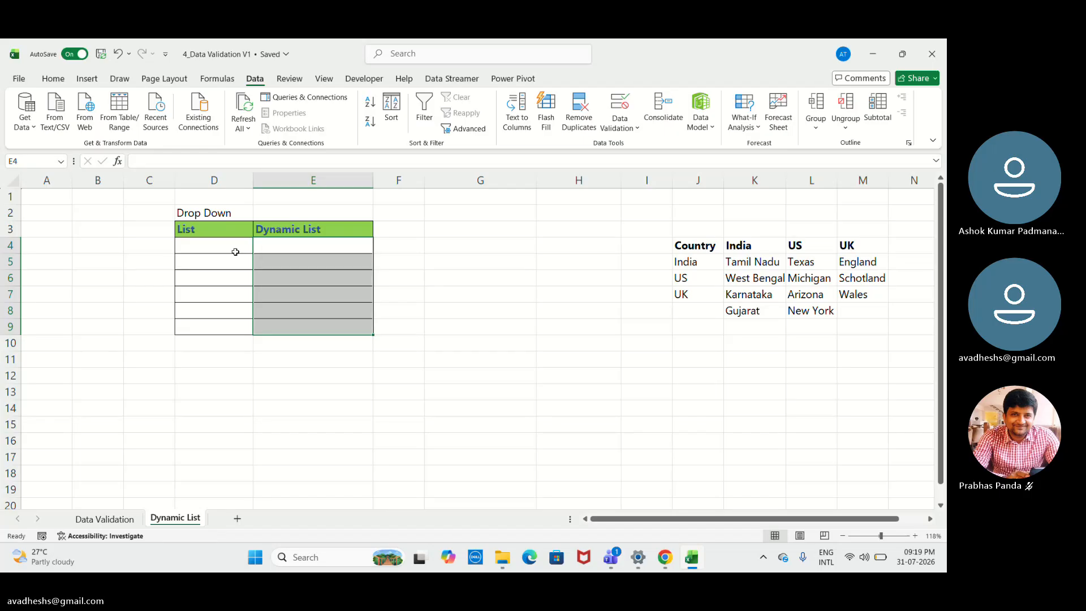
{"action": "left_click", "coordinate": [237, 252]}
{"action": "left_click", "coordinate": [257, 249]}
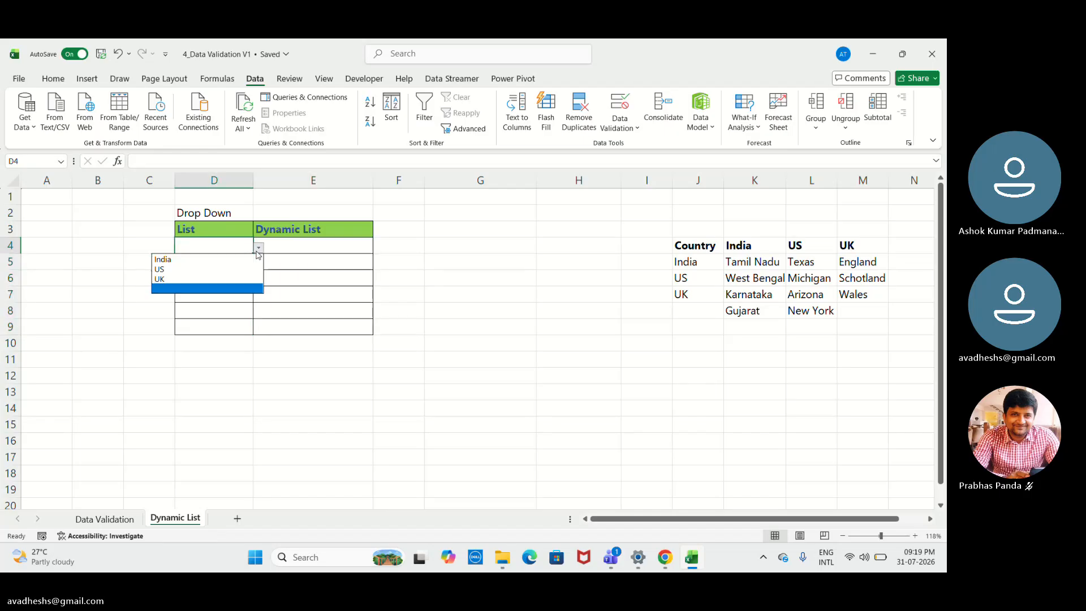
{"action": "left_click", "coordinate": [218, 259]}
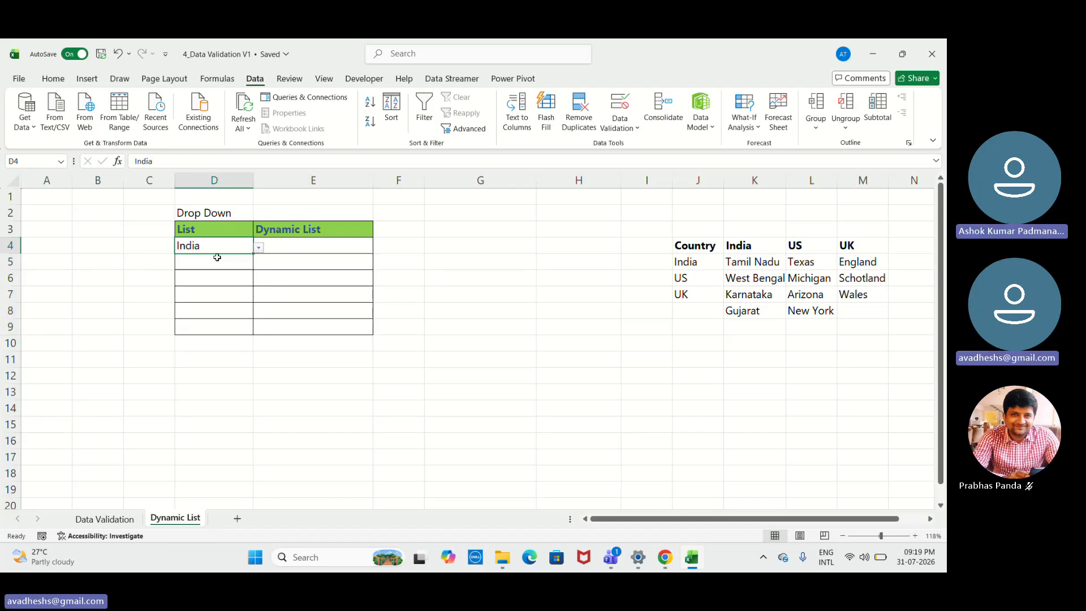
- Set the data validation of the Dynamic List cells E4:E9 to allow a List
{"action": "left_click", "coordinate": [308, 244]}
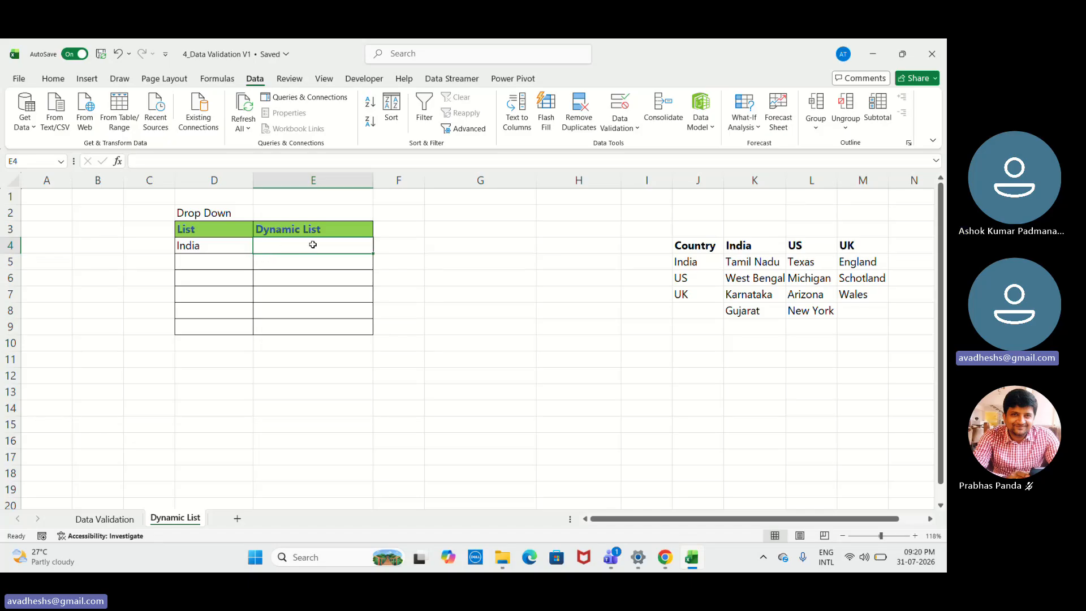
{"action": "left_click_drag", "start_coordinate": [313, 244], "coordinate": [317, 322]}
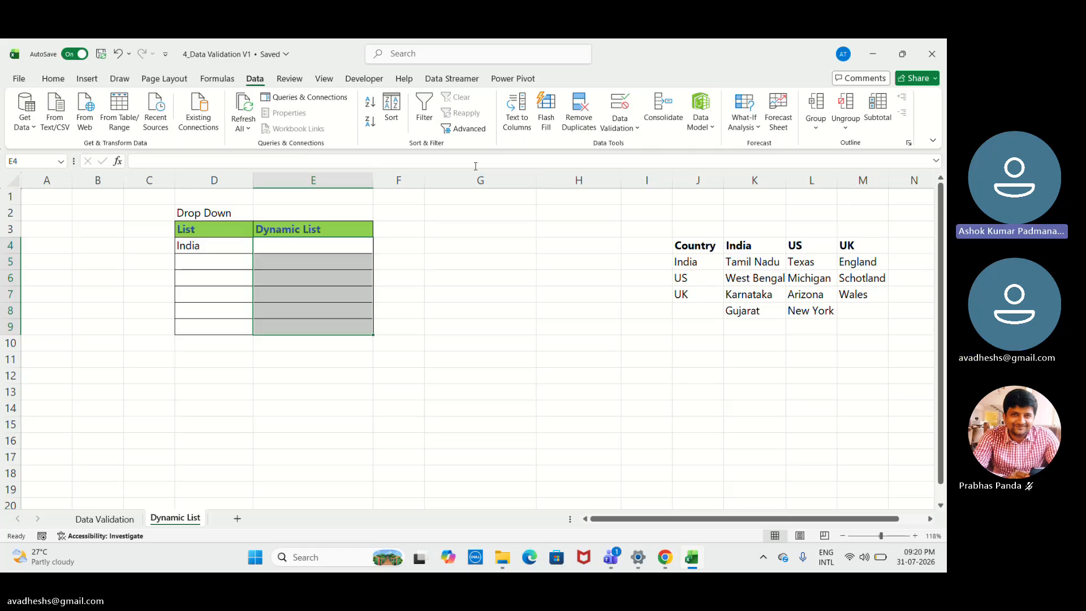
{"action": "left_click", "coordinate": [620, 105]}
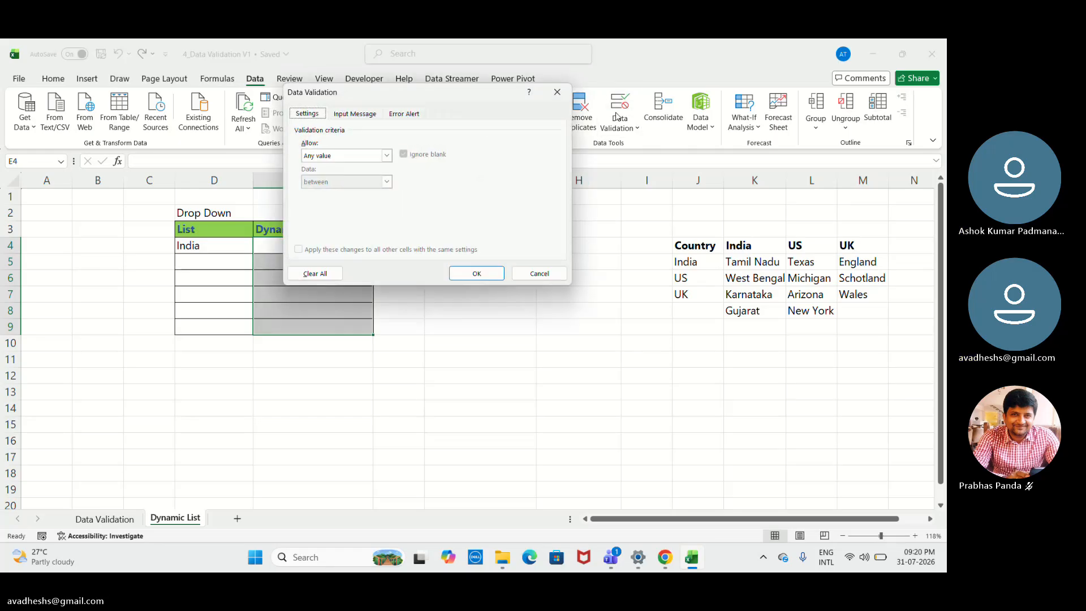
{"action": "left_click", "coordinate": [387, 154]}
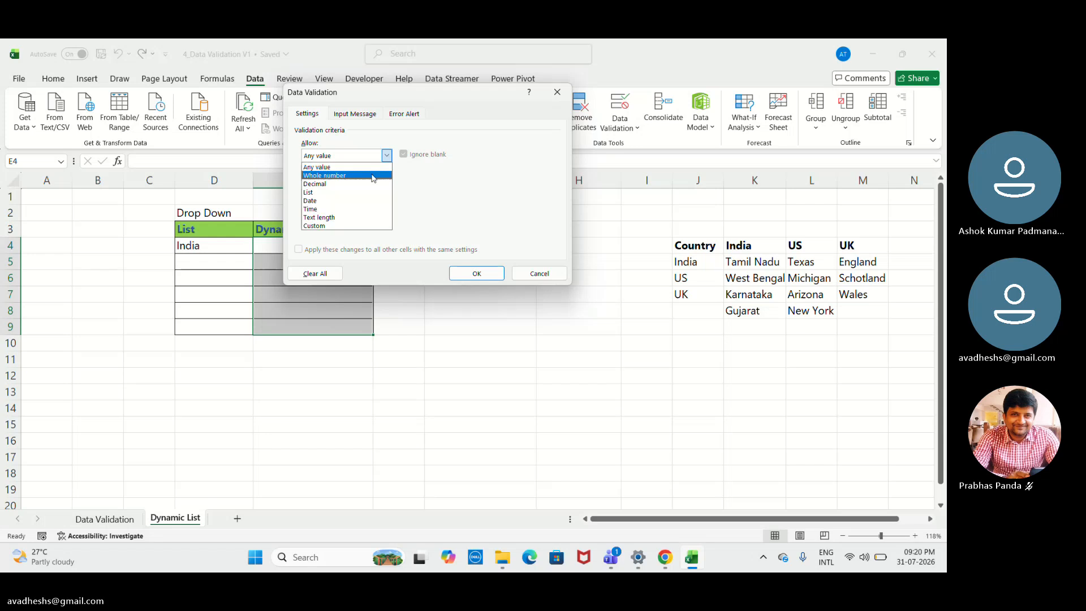
{"action": "left_click", "coordinate": [345, 192]}
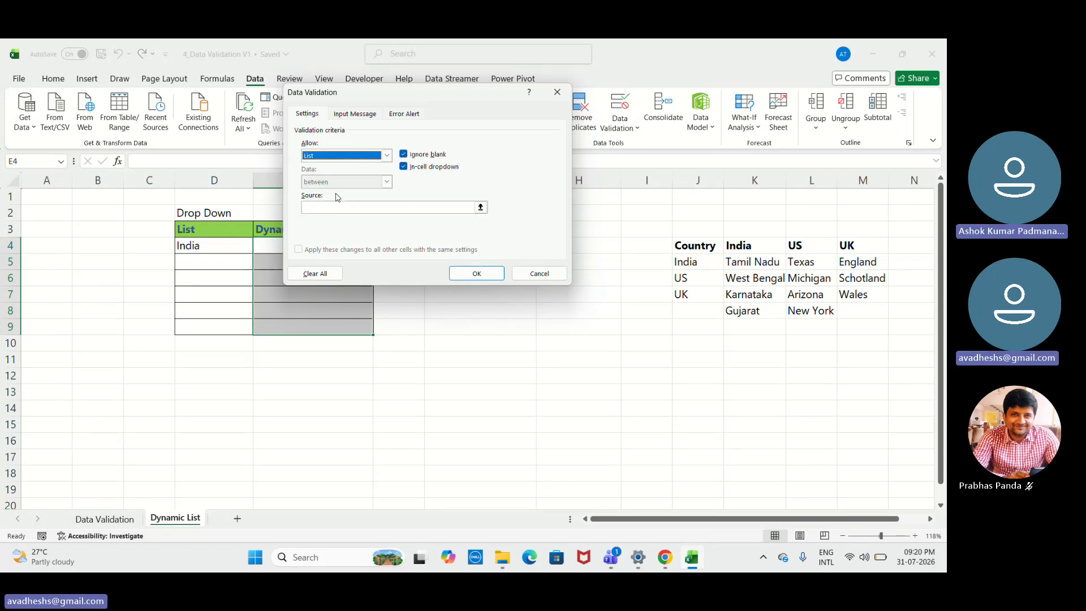
- Begin the list source for E4:E9 as an INDIRECT formula that references the country cell D4
{"action": "left_click", "coordinate": [353, 209]}
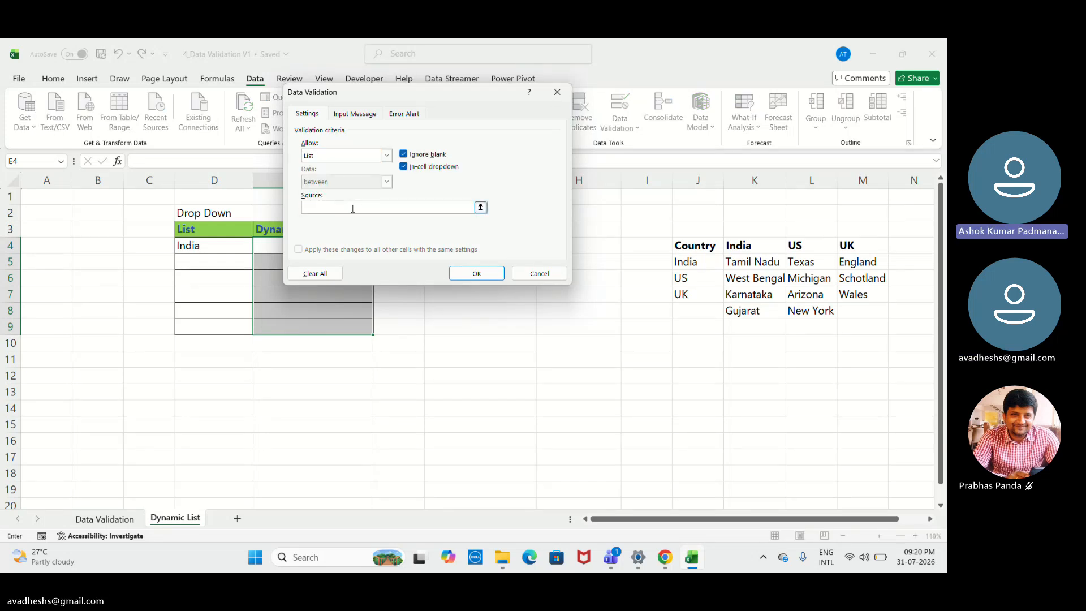
{"action": "type", "text": "="}
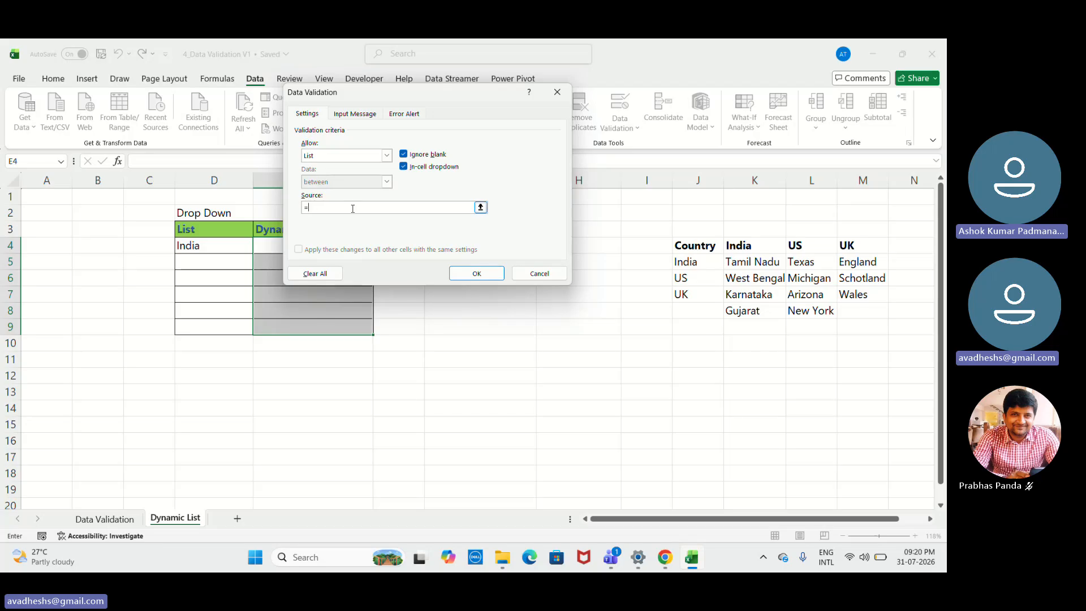
{"action": "type", "text": "I"}
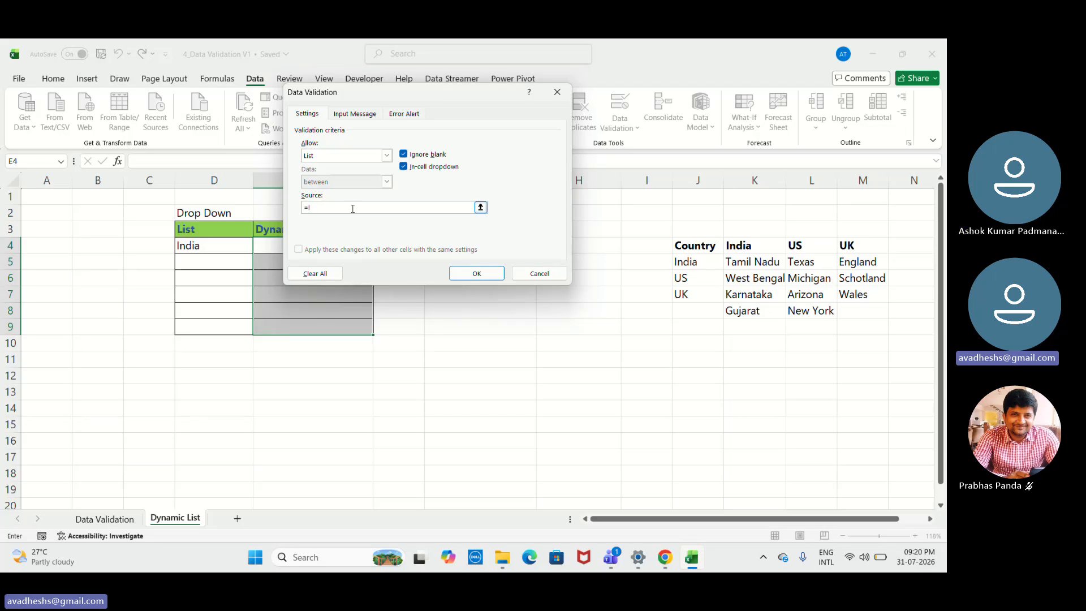
{"action": "type", "text": "NDIRECT"}
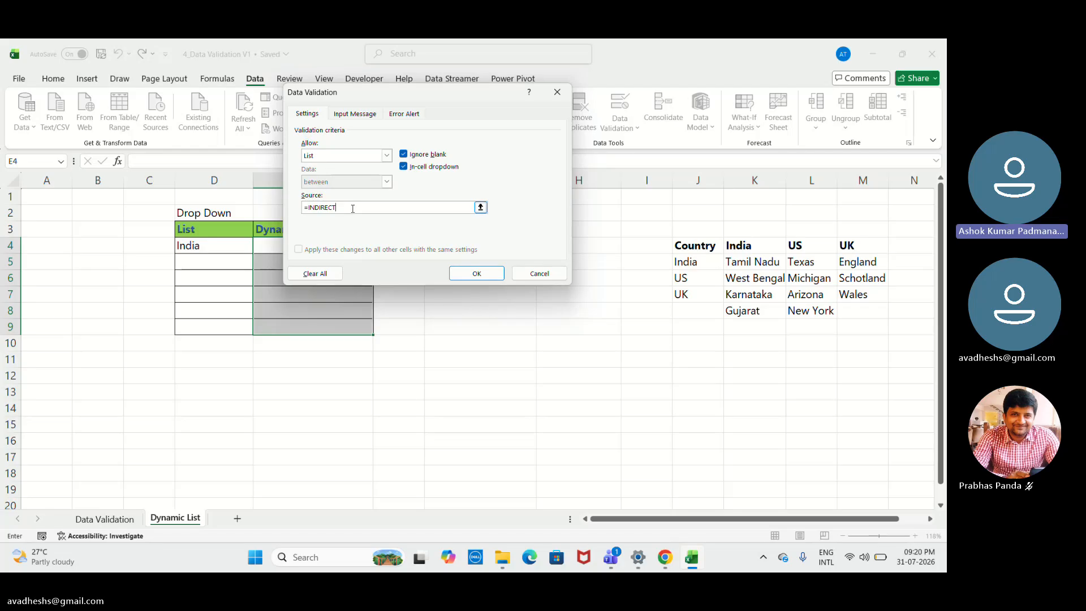
{"action": "type", "text": "("}
{"action": "left_click", "coordinate": [221, 245]}
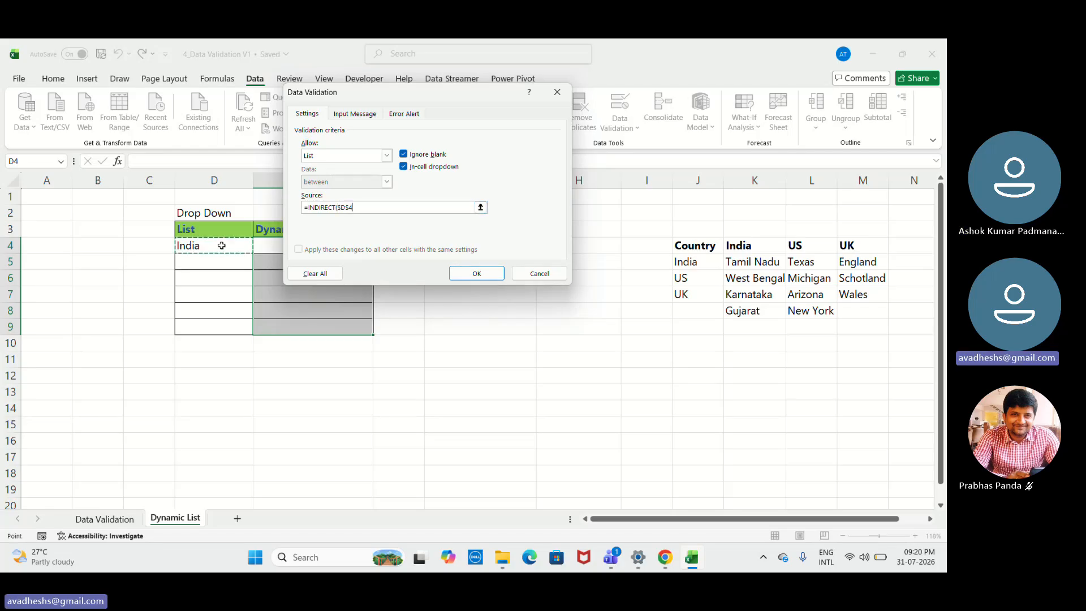
{"action": "key", "text": "Left"}
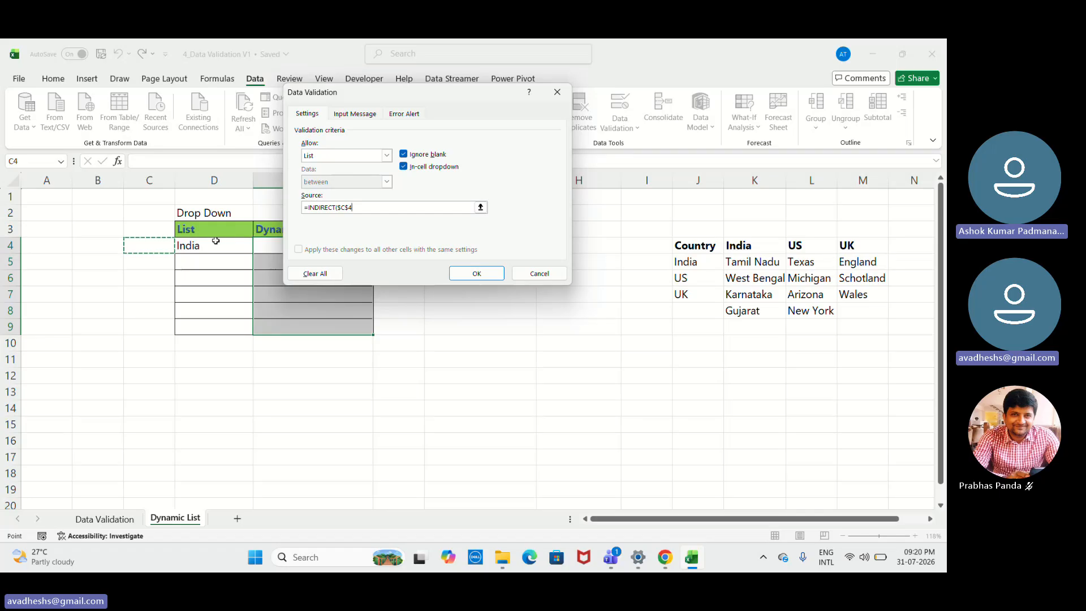
{"action": "left_click", "coordinate": [215, 241]}
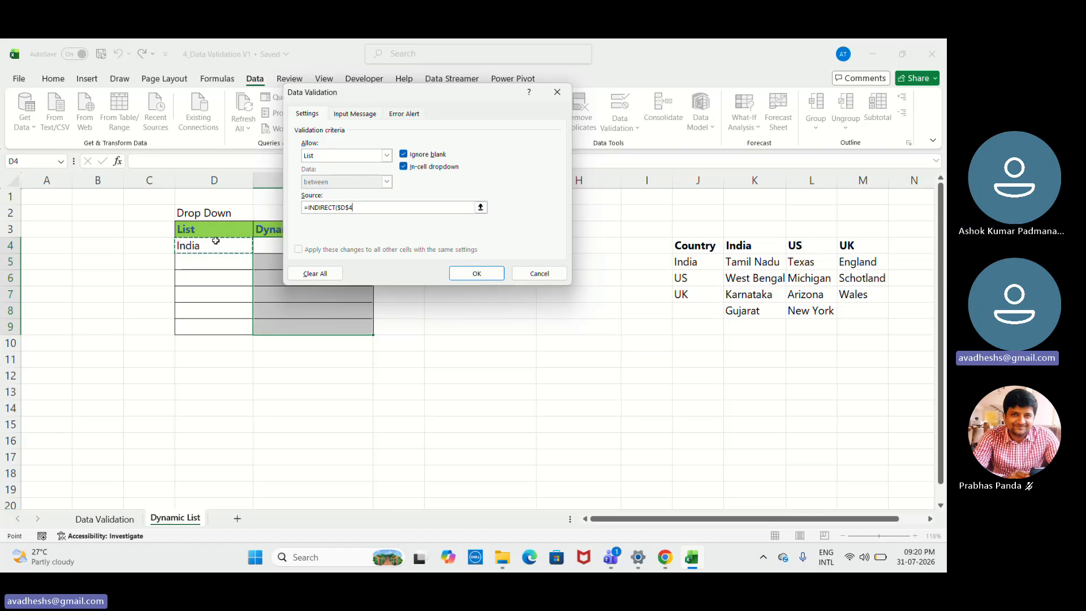
{"action": "left_click", "coordinate": [348, 208]}
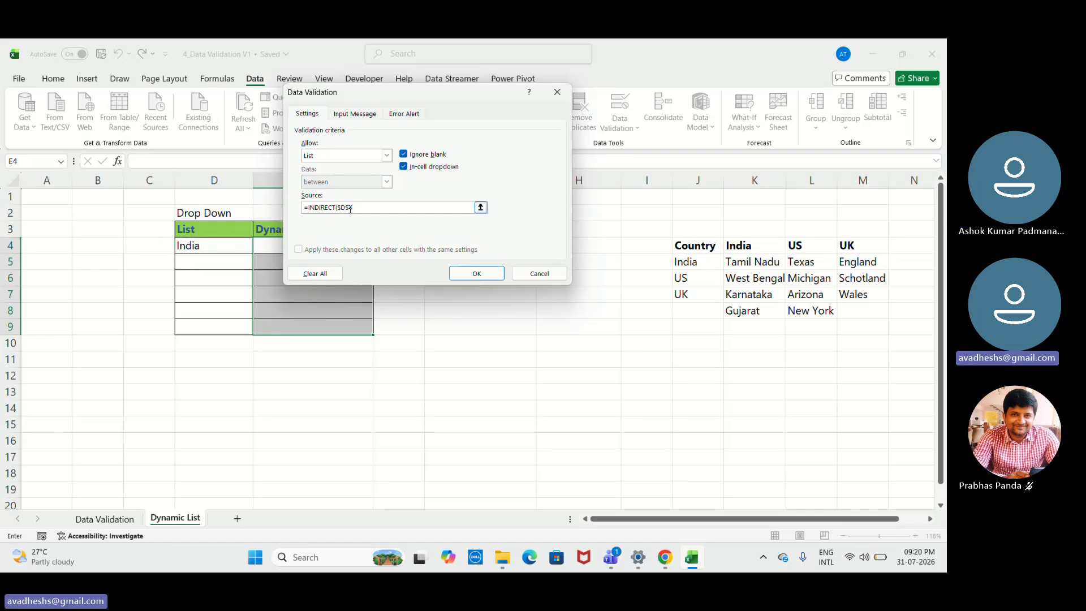
{"action": "right_click", "coordinate": [350, 208]}
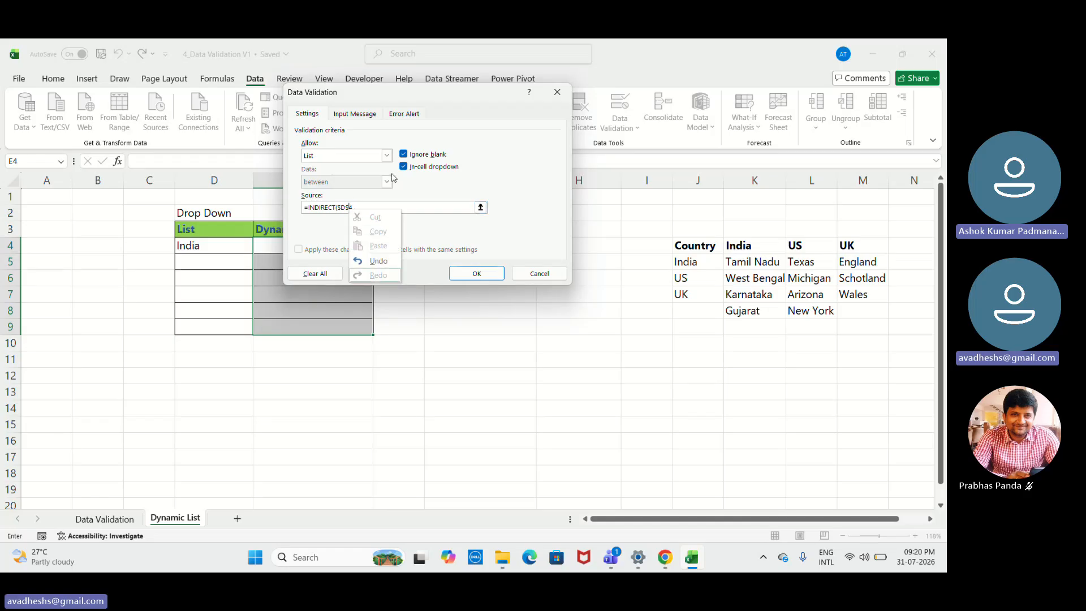
{"action": "left_click", "coordinate": [391, 207]}
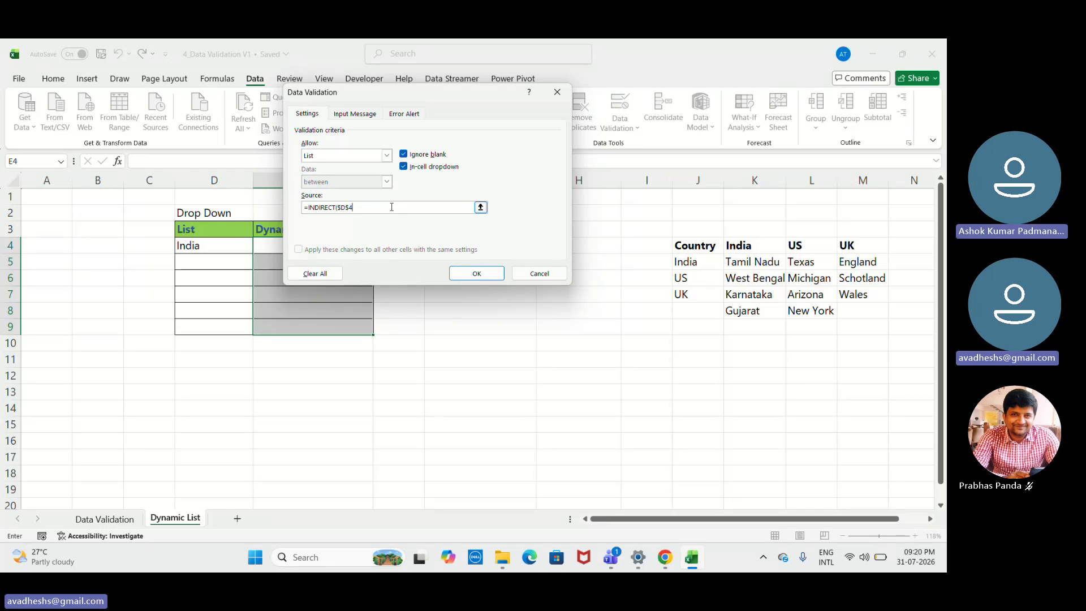
{"action": "type", "text": "+"}
{"action": "key", "text": "Left"}
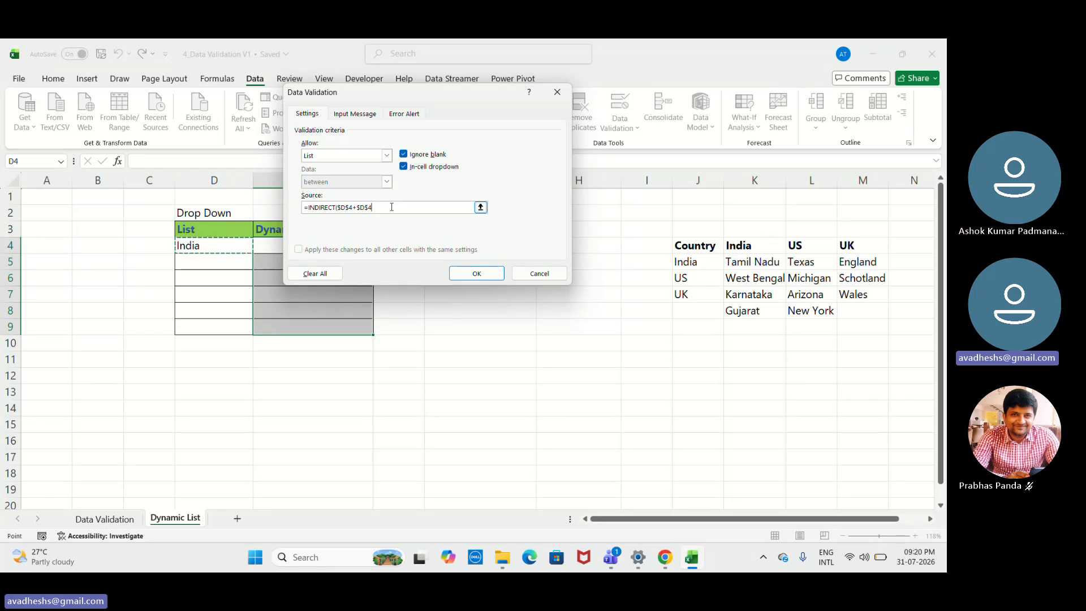
- Make the row reference relative so the source reads =INDIRECT($D4), apply the rule, and check the drop-down in E4
{"action": "key", "text": "BackSpace"}
{"action": "key", "text": "BackSpace"}
{"action": "key", "text": "BackSpace"}
{"action": "key", "text": "BackSpace"}
{"action": "key", "text": "BackSpace"}
{"action": "key", "text": "BackSpace"}
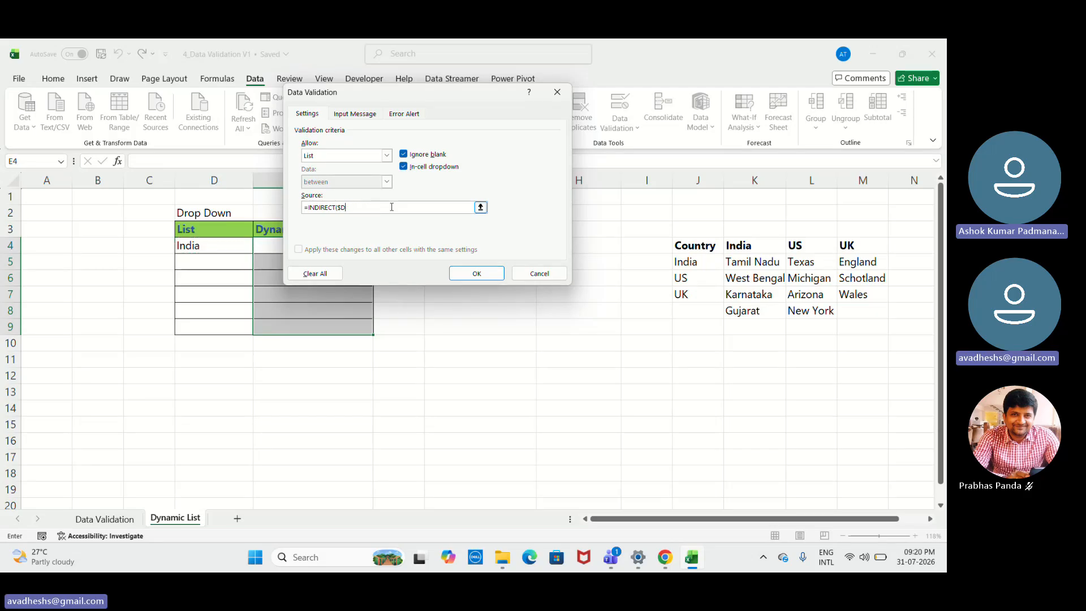
{"action": "type", "text": "4"}
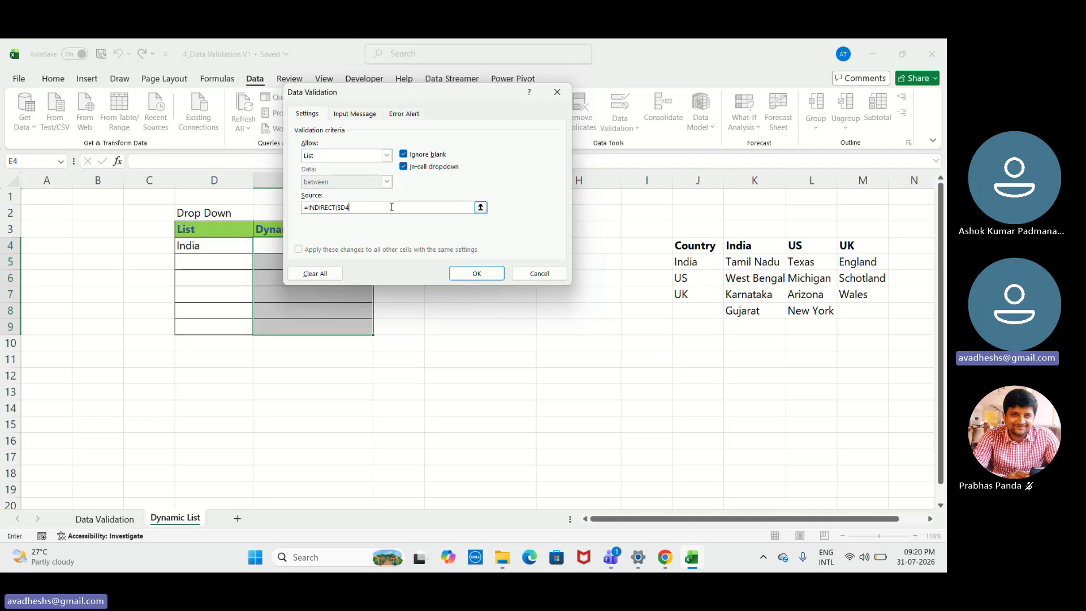
{"action": "type", "text": ")"}
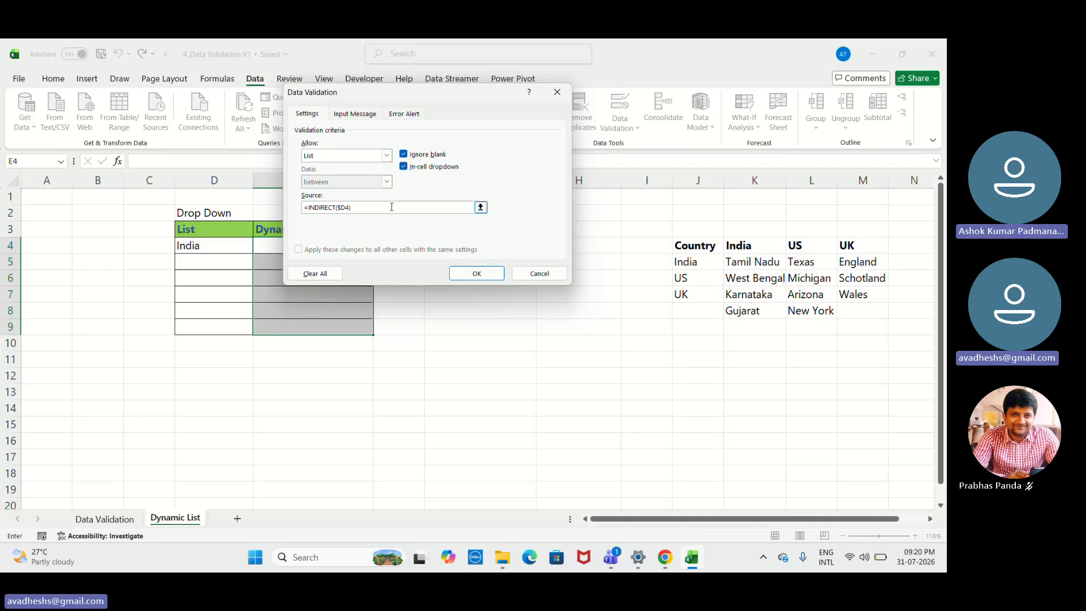
{"action": "key", "text": "Return"}
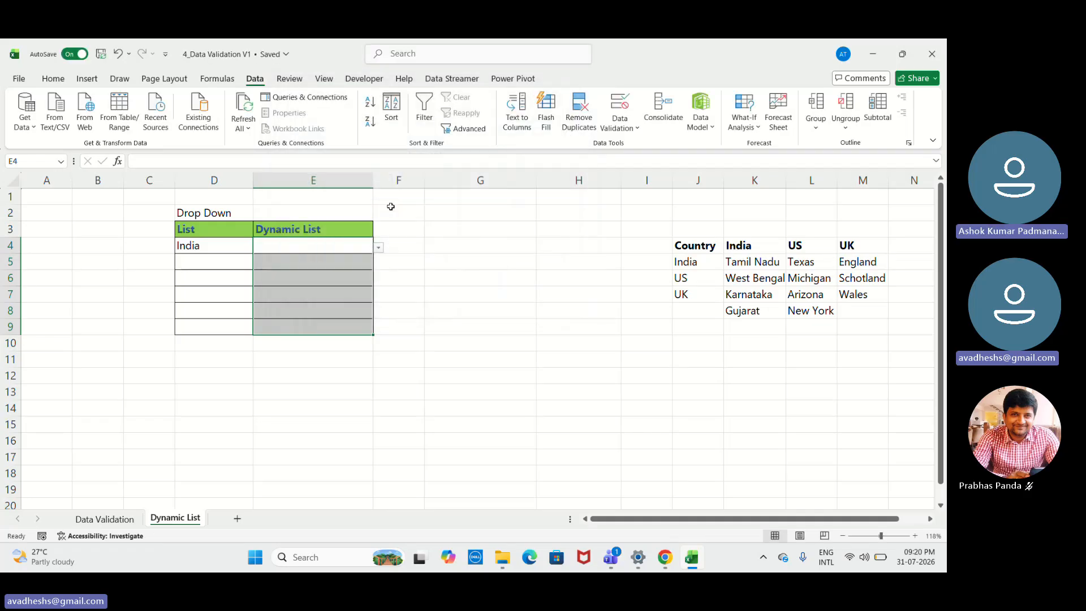
{"action": "left_click", "coordinate": [378, 248]}
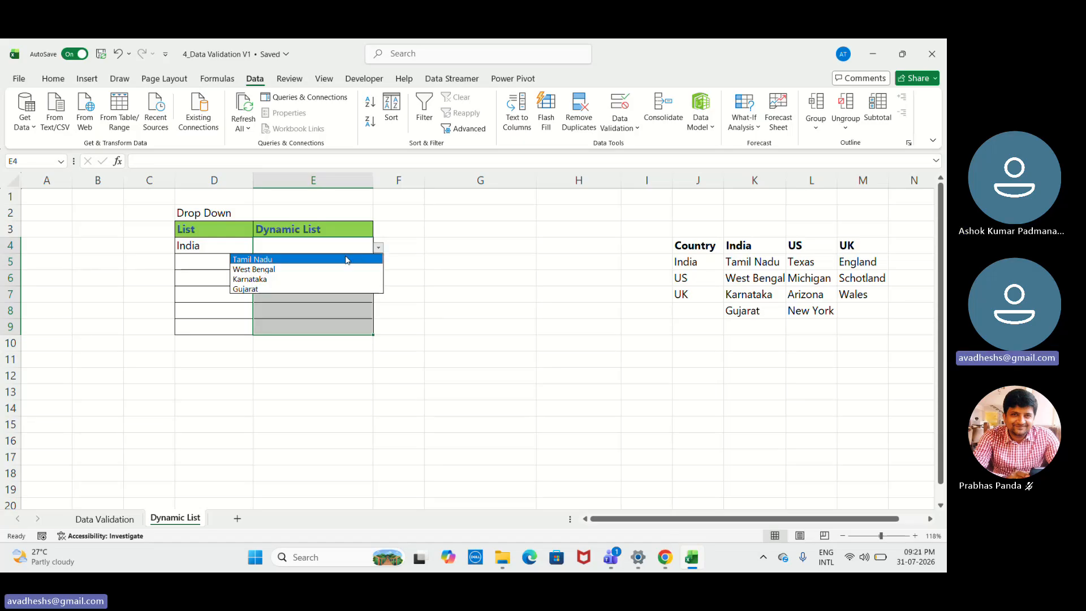
- Change the country in D4 to US and check the dependent drop-down in E4
{"action": "left_click", "coordinate": [245, 243]}
{"action": "left_click", "coordinate": [246, 243]}
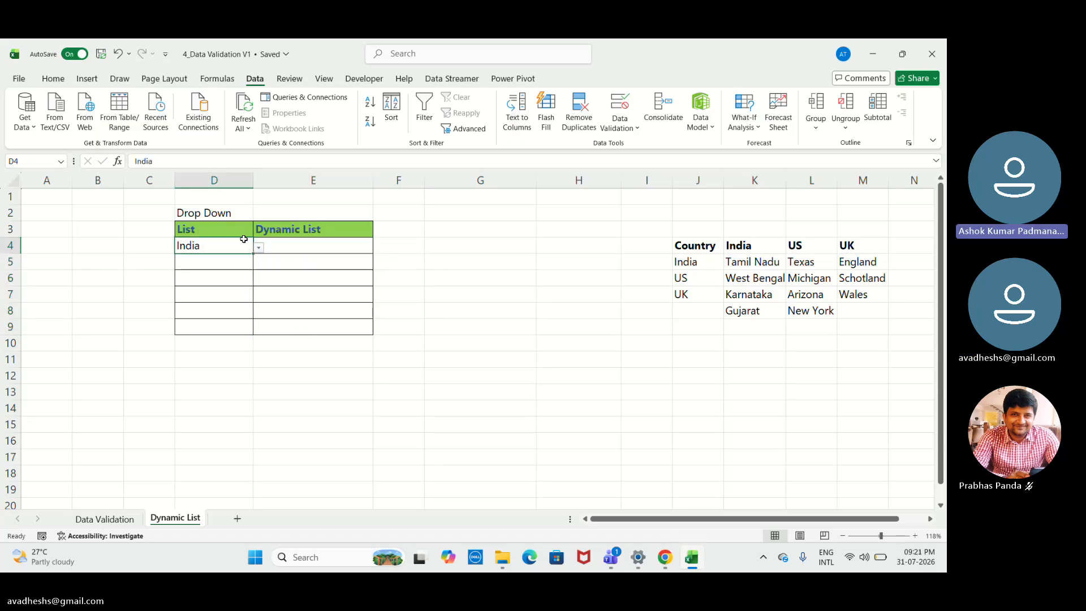
{"action": "left_click", "coordinate": [258, 247]}
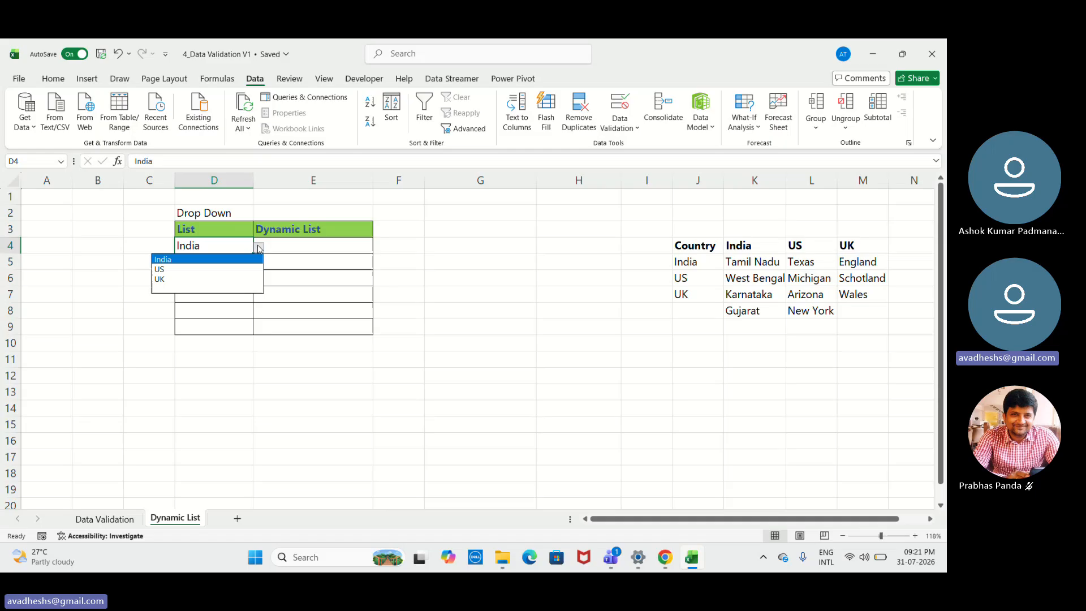
{"action": "left_click", "coordinate": [227, 267]}
{"action": "left_click", "coordinate": [339, 244]}
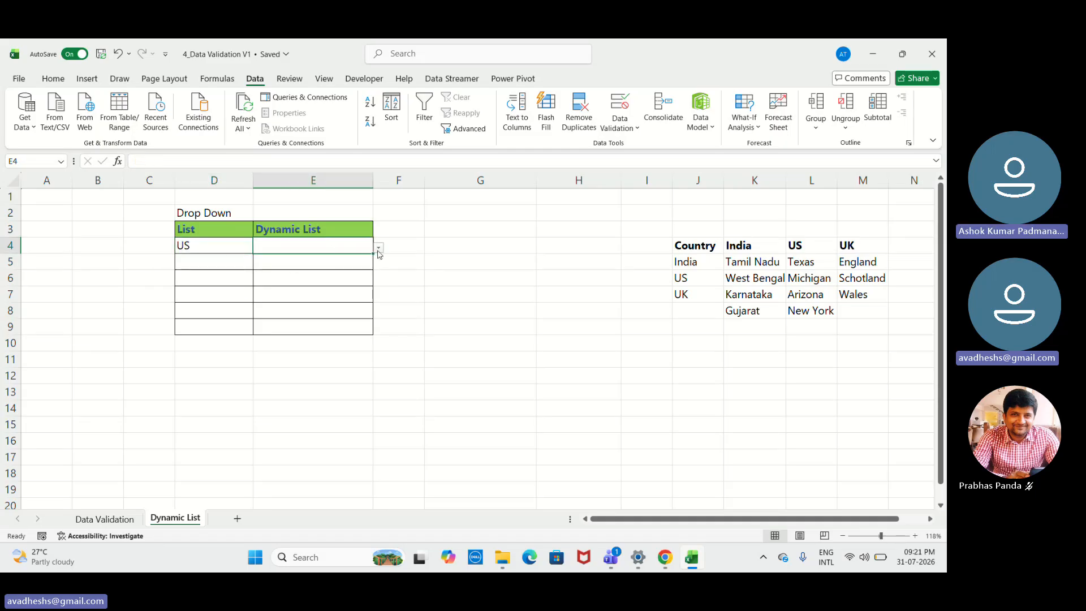
{"action": "left_click", "coordinate": [378, 249]}
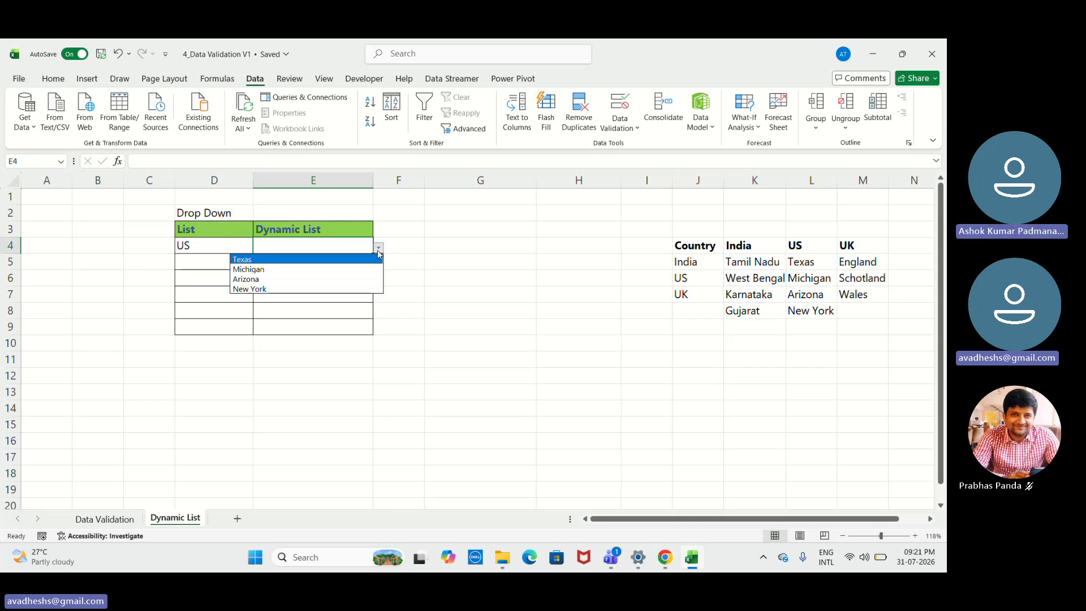
{"action": "left_click", "coordinate": [461, 277]}
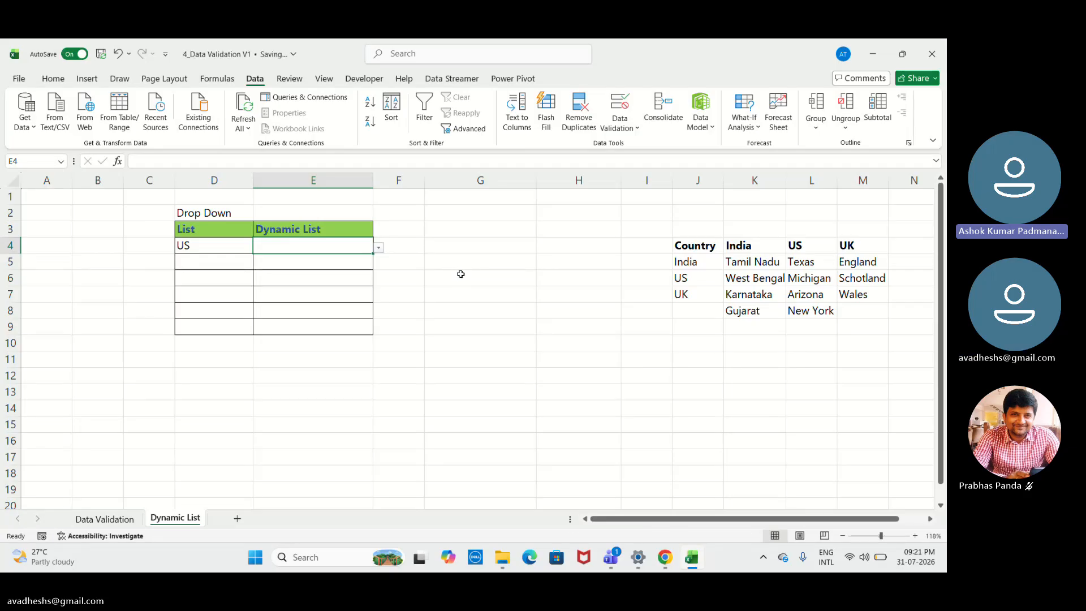
{"action": "left_click", "coordinate": [872, 433]}
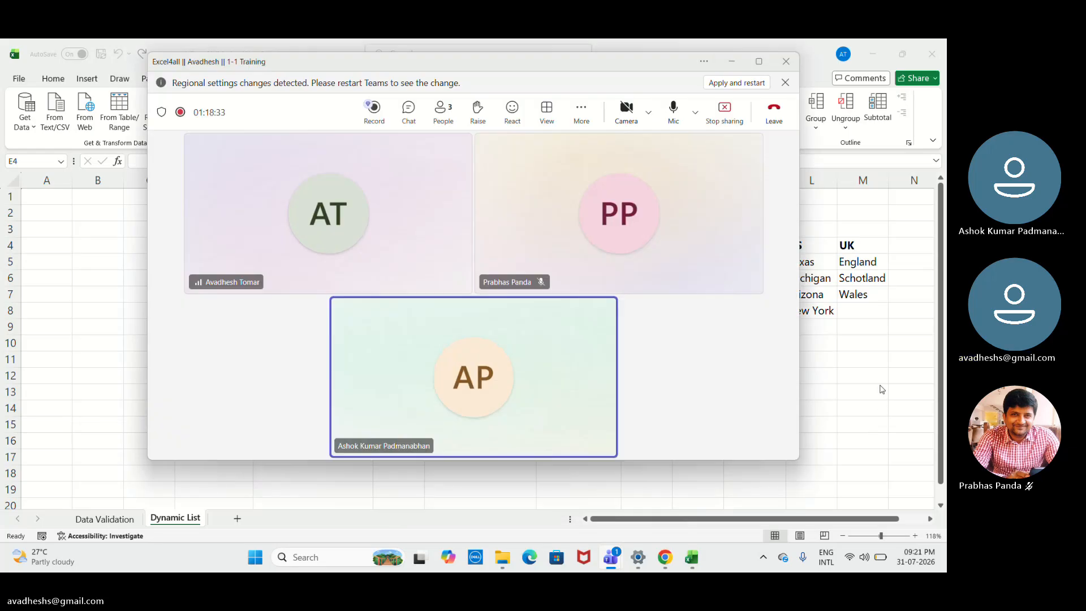